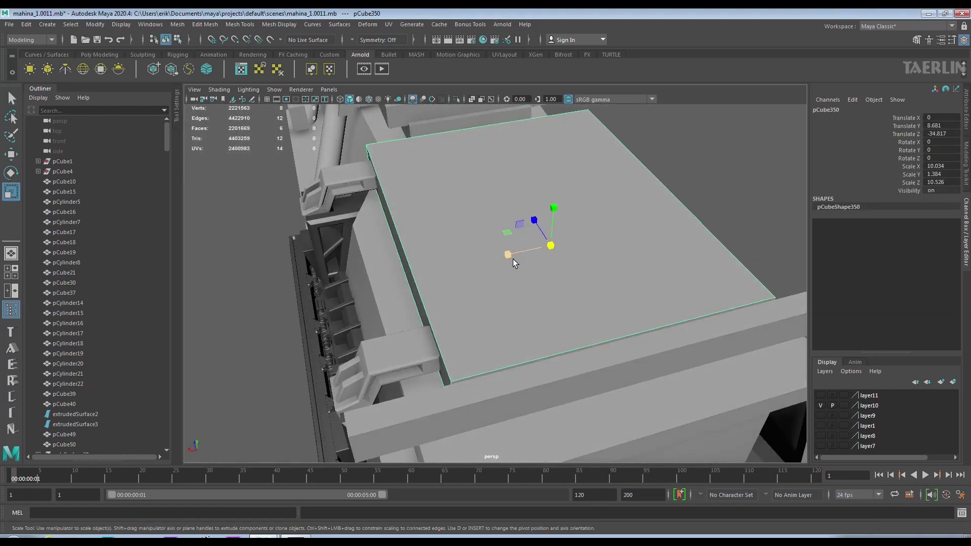
Multi-Cut new edge loops across pCube350's side where the bracket arm meets it.
{"action": "mouse_move", "coordinate": [506, 257]}
{"action": "left_mouse_down", "text": "alt"}
{"action": "mouse_move", "coordinate": [507, 209]}
{"action": "mouse_move", "coordinate": [568, 293]}
{"action": "mouse_move", "coordinate": [508, 284]}
{"action": "mouse_move", "coordinate": [516, 280]}
{"action": "left_mouse_up", "text": "alt"}
{"action": "right_click_drag", "start_coordinate": [553, 284], "coordinate": [524, 291], "text": "shift"}
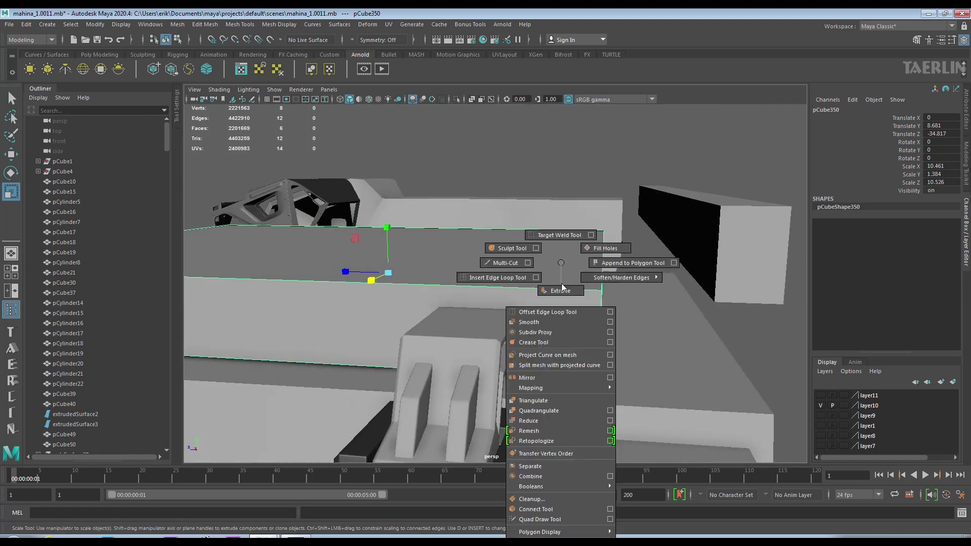
{"action": "left_click", "coordinate": [525, 291]}
{"action": "left_click_drag", "start_coordinate": [525, 291], "coordinate": [564, 302], "text": "alt"}
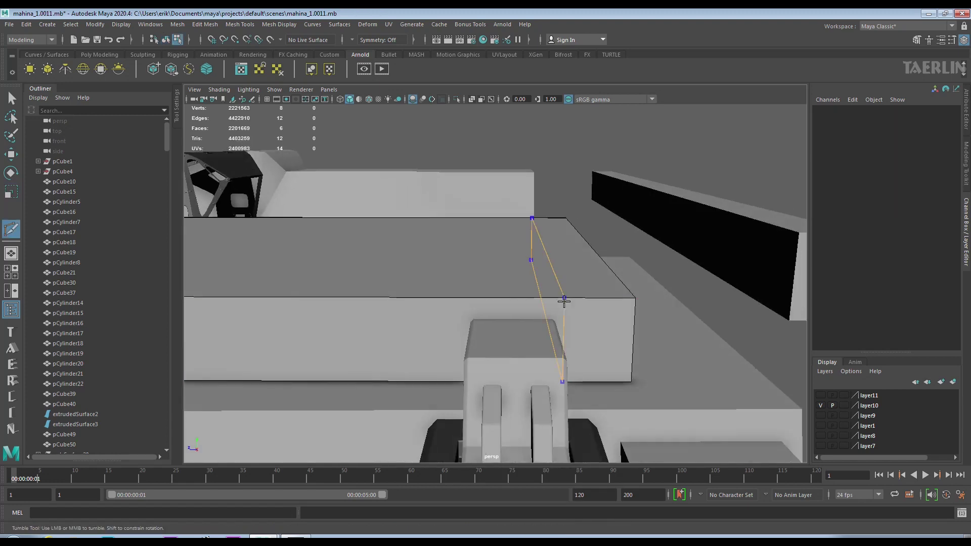
{"action": "left_click", "coordinate": [526, 299]}
{"action": "mouse_move", "coordinate": [526, 300]}
{"action": "left_mouse_down", "text": "alt"}
{"action": "mouse_move", "coordinate": [427, 284]}
{"action": "mouse_move", "coordinate": [568, 273]}
{"action": "mouse_move", "coordinate": [399, 273]}
{"action": "left_mouse_up", "text": "alt"}
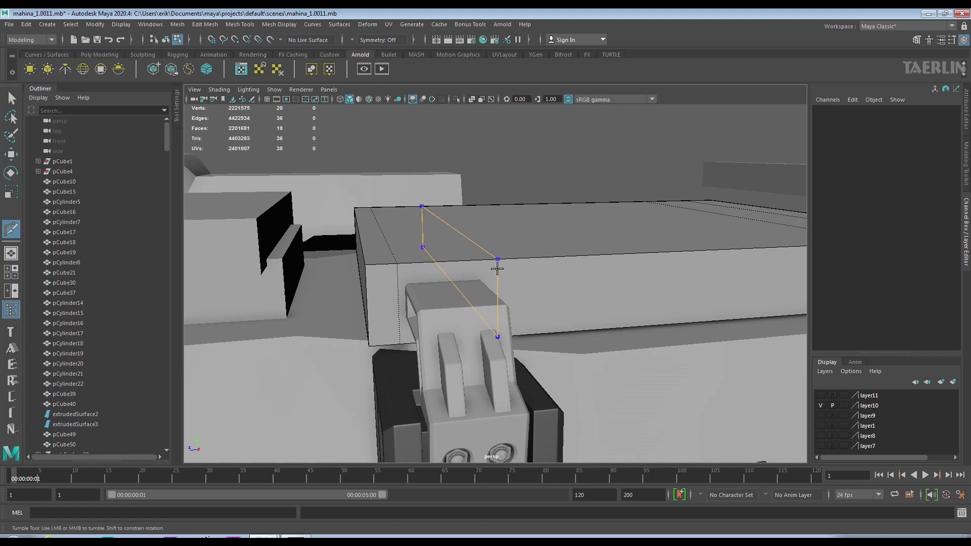
{"action": "key", "text": "Return"}
Slide the new edge loop down into place and select the face beside the bracket arm.
{"action": "mouse_move", "coordinate": [487, 269]}
{"action": "left_mouse_down", "text": "alt"}
{"action": "mouse_move", "coordinate": [590, 271]}
{"action": "mouse_move", "coordinate": [453, 257]}
{"action": "mouse_move", "coordinate": [605, 264]}
{"action": "mouse_move", "coordinate": [325, 199]}
{"action": "mouse_move", "coordinate": [517, 294]}
{"action": "mouse_move", "coordinate": [557, 268]}
{"action": "left_mouse_up", "text": "alt"}
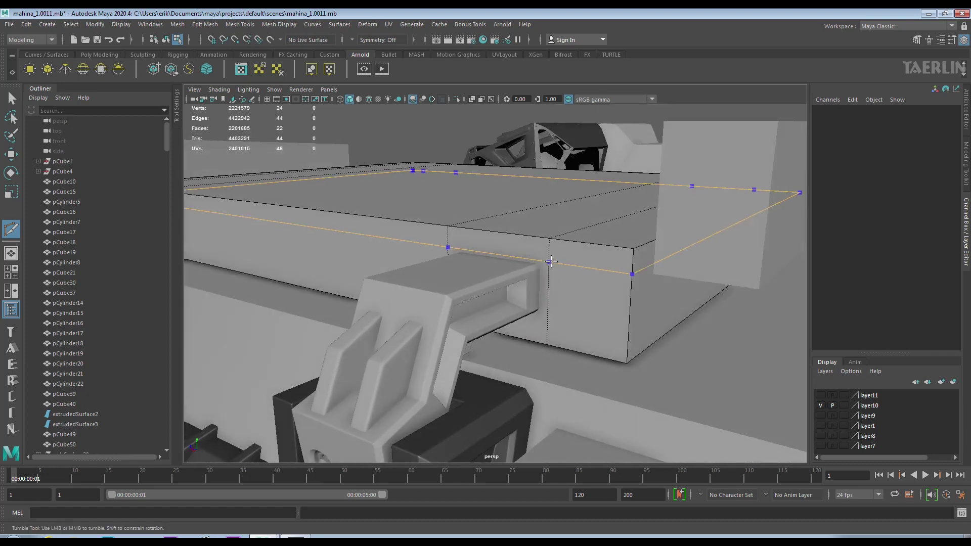
{"action": "left_click_drag", "start_coordinate": [550, 261], "coordinate": [542, 316], "text": "ctrl"}
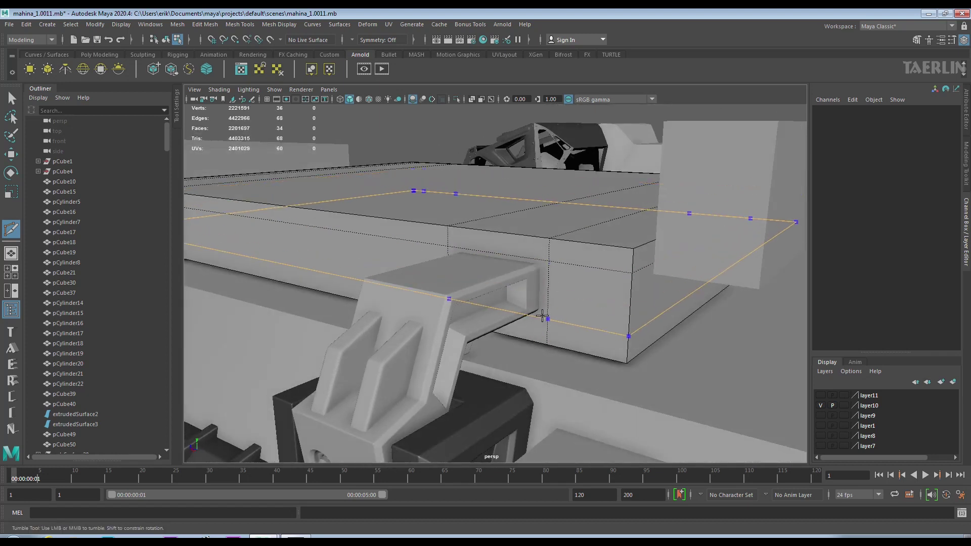
{"action": "left_click", "coordinate": [540, 277]}
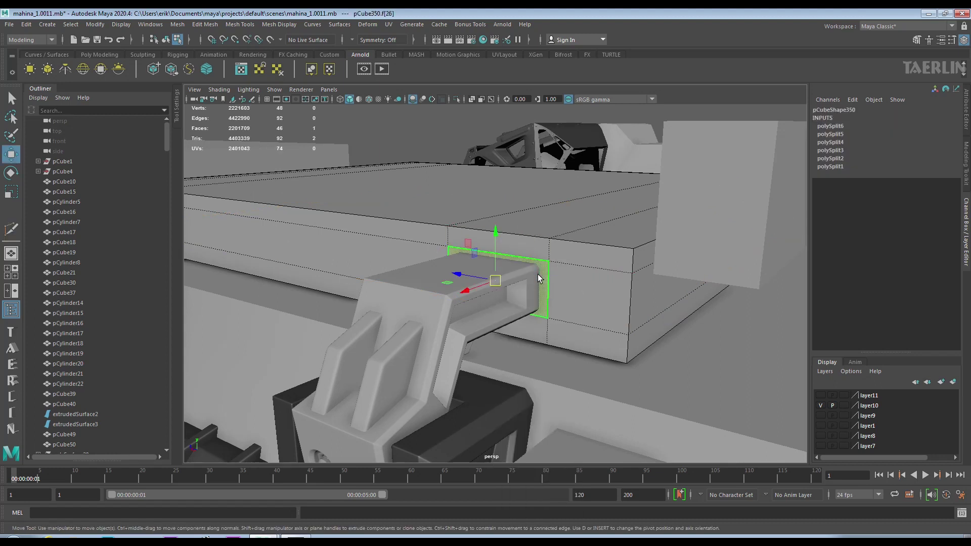
Extrude the two selected side faces inward by -0.7 and delete them to open a slot.
{"action": "left_click_drag", "start_coordinate": [539, 278], "coordinate": [455, 263], "text": "alt"}
{"action": "left_click", "coordinate": [340, 281], "text": "shift"}
{"action": "left_click_drag", "start_coordinate": [340, 281], "coordinate": [526, 269], "text": "alt"}
{"action": "right_click", "coordinate": [526, 268], "text": "shift"}
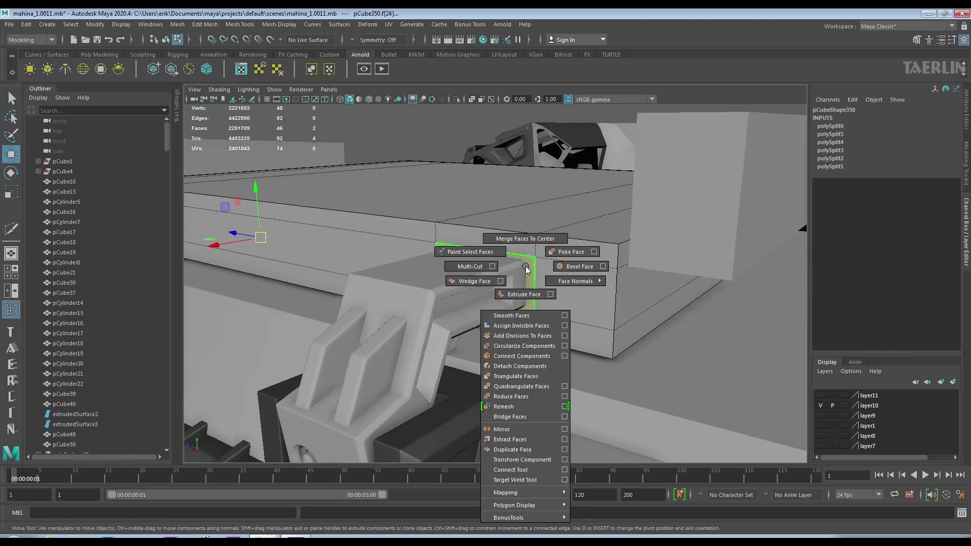
{"action": "left_click", "coordinate": [524, 294]}
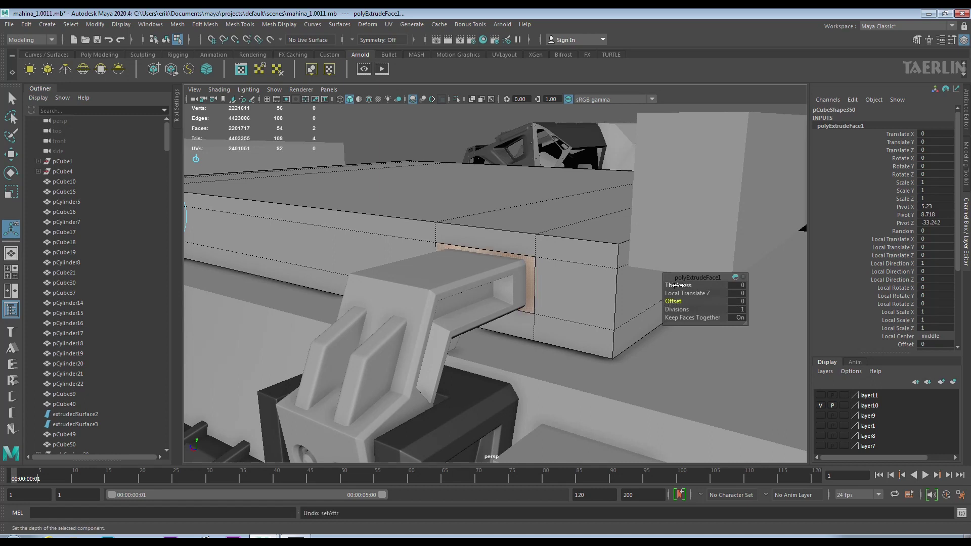
{"action": "mouse_move", "coordinate": [569, 281]}
{"action": "left_mouse_down", "text": "alt"}
{"action": "mouse_move", "coordinate": [621, 288]}
{"action": "mouse_move", "coordinate": [499, 250]}
{"action": "left_mouse_up", "text": "alt"}
{"action": "key", "text": "Delete"}
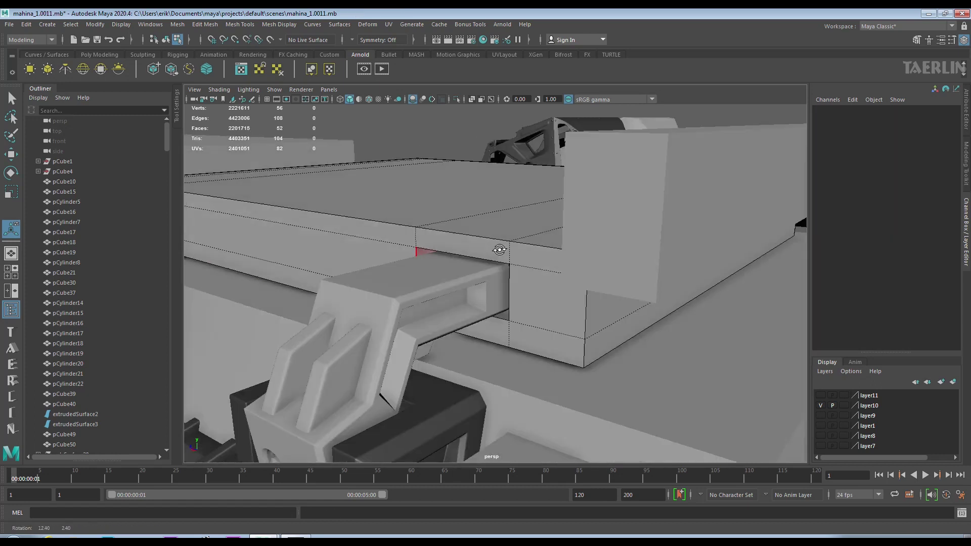
Return to Object Mode and lower the plate slightly along Y.
{"action": "mouse_move", "coordinate": [412, 255]}
{"action": "left_mouse_down", "text": "alt"}
{"action": "mouse_move", "coordinate": [592, 265]}
{"action": "mouse_move", "coordinate": [574, 271]}
{"action": "mouse_move", "coordinate": [550, 252]}
{"action": "left_mouse_up", "text": "alt"}
{"action": "right_click", "coordinate": [549, 252]}
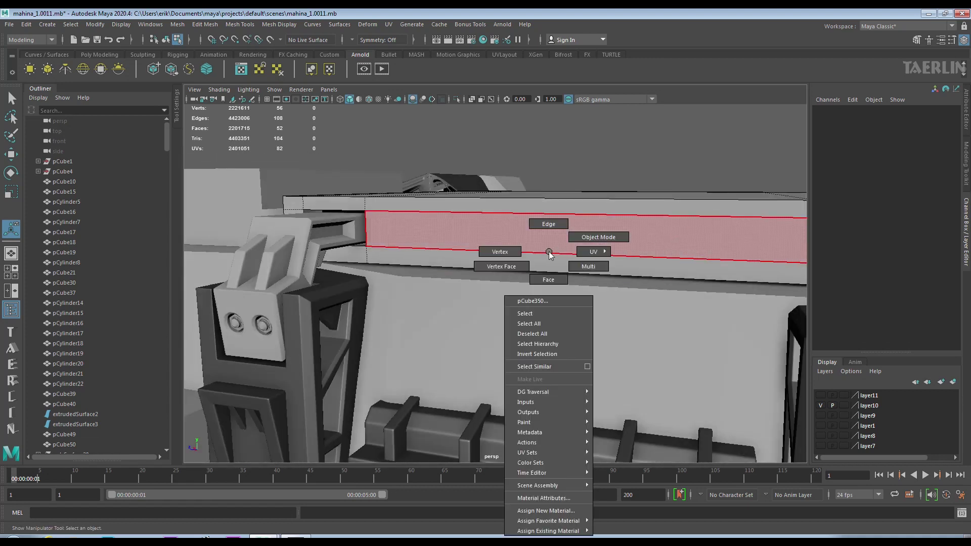
{"action": "right_click_drag", "start_coordinate": [549, 252], "coordinate": [599, 237]}
{"action": "left_click_drag", "start_coordinate": [599, 237], "coordinate": [547, 238], "text": "alt"}
{"action": "mouse_move", "coordinate": [658, 171]}
{"action": "left_mouse_down"}
{"action": "mouse_move", "coordinate": [617, 199]}
{"action": "mouse_move", "coordinate": [495, 189]}
{"action": "left_mouse_up"}
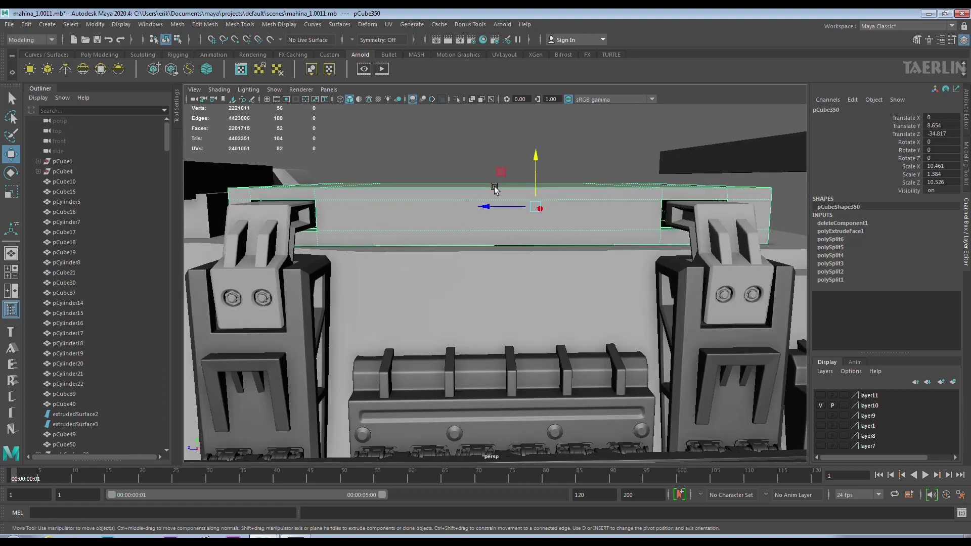
Insert three edge loops along the plate's front.
{"action": "mouse_move", "coordinate": [544, 202]}
{"action": "left_mouse_down", "text": "alt"}
{"action": "mouse_move", "coordinate": [637, 219]}
{"action": "mouse_move", "coordinate": [598, 211]}
{"action": "mouse_move", "coordinate": [439, 218]}
{"action": "mouse_move", "coordinate": [442, 210]}
{"action": "left_mouse_up", "text": "alt"}
{"action": "left_click", "coordinate": [442, 211]}
{"action": "right_click_drag", "start_coordinate": [469, 223], "coordinate": [553, 243], "text": "ctrl"}
{"action": "left_click_drag", "start_coordinate": [505, 228], "coordinate": [544, 223], "text": "alt"}
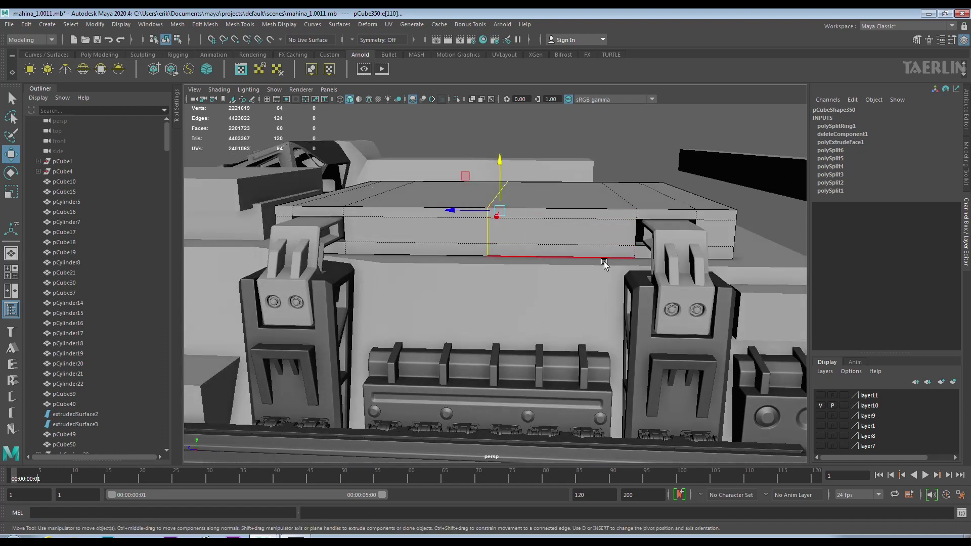
{"action": "right_click_drag", "start_coordinate": [582, 210], "coordinate": [561, 284], "text": "ctrl"}
{"action": "left_click", "coordinate": [378, 208]}
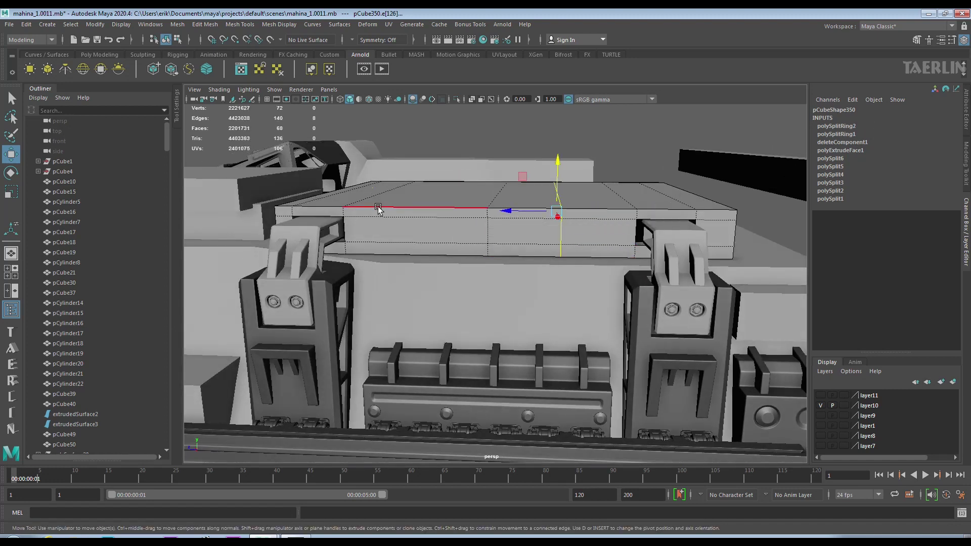
{"action": "right_click_drag", "start_coordinate": [424, 245], "coordinate": [424, 244], "text": "ctrl"}
Select the two vertical edge loops on the front and scale them.
{"action": "left_click_drag", "start_coordinate": [455, 233], "coordinate": [557, 203], "text": "alt"}
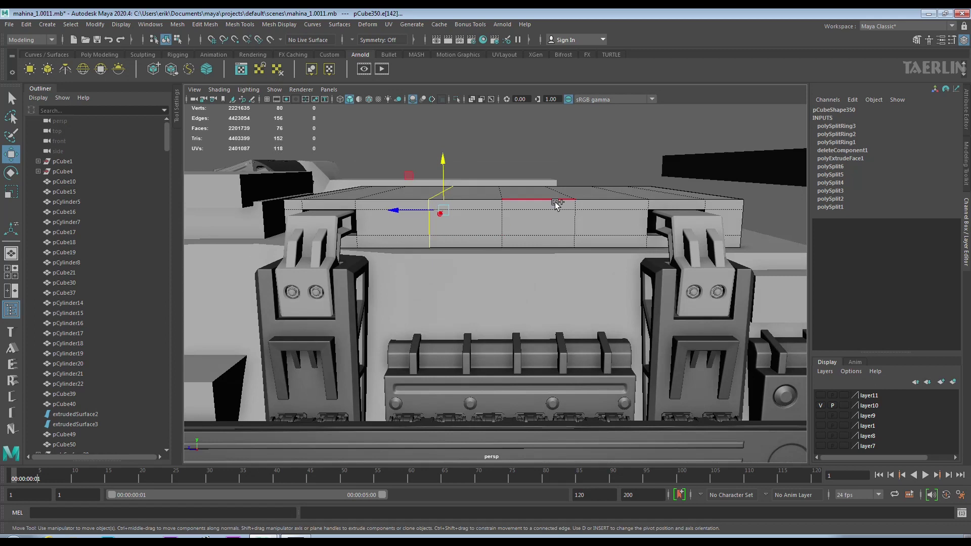
{"action": "left_click_drag", "start_coordinate": [481, 235], "coordinate": [467, 233], "text": "alt"}
{"action": "double_click", "coordinate": [576, 222], "text": "shift"}
{"action": "left_click_drag", "start_coordinate": [580, 224], "coordinate": [577, 221], "text": "alt"}
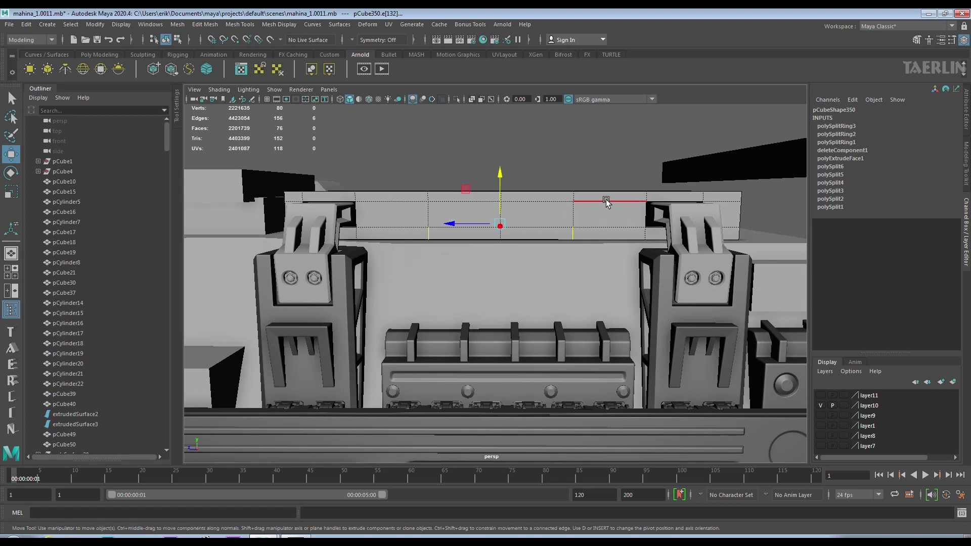
{"action": "left_click_drag", "start_coordinate": [606, 202], "coordinate": [494, 229], "text": "alt"}
{"action": "key", "text": "r"}
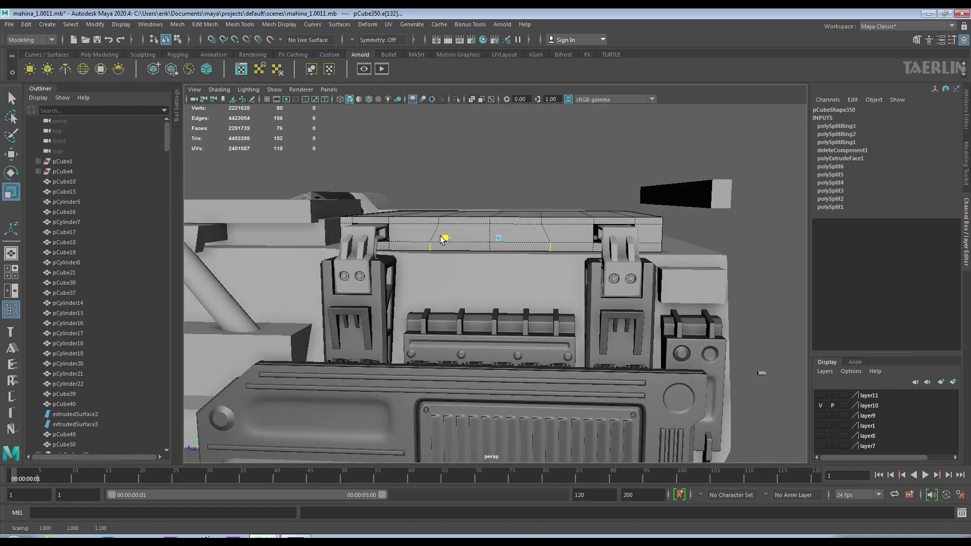
{"action": "mouse_move", "coordinate": [429, 239]}
{"action": "left_mouse_down", "text": "alt"}
{"action": "mouse_move", "coordinate": [415, 230]}
{"action": "mouse_move", "coordinate": [481, 235]}
{"action": "mouse_move", "coordinate": [364, 254]}
{"action": "left_mouse_up", "text": "alt"}
Extrude the angled underside faces downward into a tapered lip between the brackets.
{"action": "left_click", "coordinate": [394, 225]}
{"action": "key", "text": "w"}
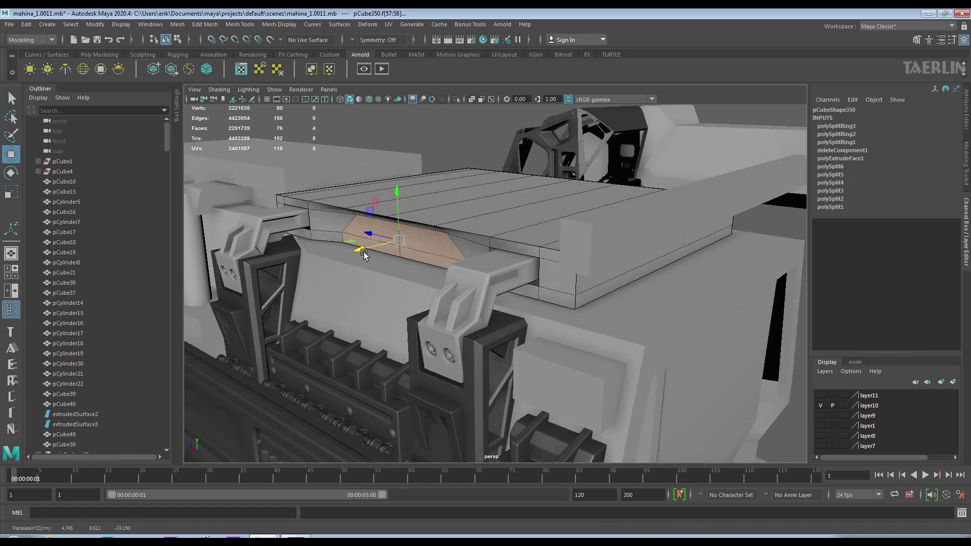
{"action": "key", "text": "ctrl+e"}
{"action": "mouse_move", "coordinate": [362, 249]}
{"action": "left_mouse_down", "text": "alt"}
{"action": "mouse_move", "coordinate": [481, 244]}
{"action": "mouse_move", "coordinate": [385, 243]}
{"action": "left_mouse_up", "text": "alt"}
{"action": "right_click_drag", "start_coordinate": [384, 242], "coordinate": [436, 231], "text": "alt"}
{"action": "mouse_move", "coordinate": [435, 231]}
{"action": "left_mouse_down", "text": "alt"}
{"action": "mouse_move", "coordinate": [477, 234]}
{"action": "mouse_move", "coordinate": [494, 215]}
{"action": "mouse_move", "coordinate": [433, 223]}
{"action": "left_mouse_up", "text": "alt"}
{"action": "mouse_move", "coordinate": [433, 223]}
{"action": "middle_mouse_down", "text": "alt"}
{"action": "mouse_move", "coordinate": [409, 193]}
{"action": "mouse_move", "coordinate": [417, 189]}
{"action": "middle_mouse_up", "text": "alt"}
{"action": "right_click_drag", "start_coordinate": [511, 223], "coordinate": [493, 202]}
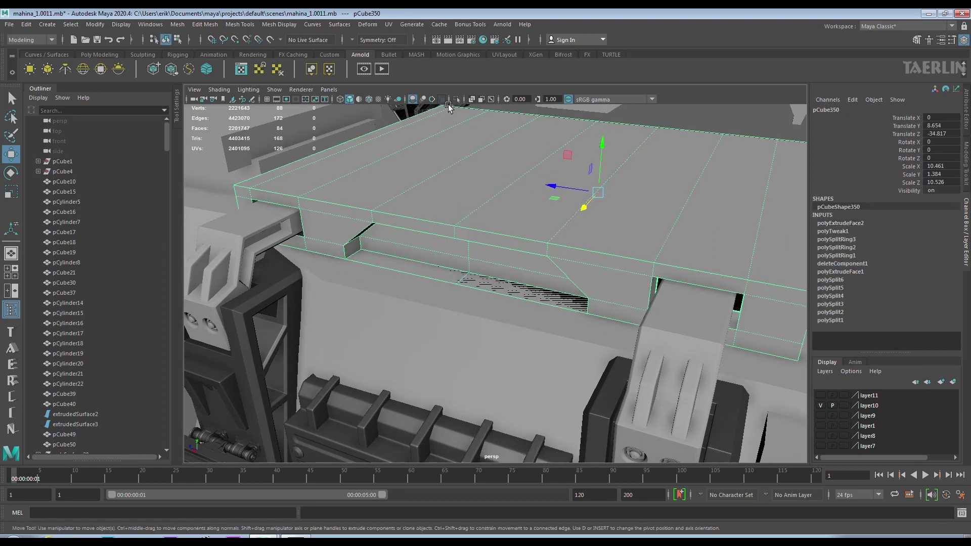
Isolate the plate and Multi-Cut a new line across its side.
{"action": "key", "text": "ctrl+1"}
{"action": "scroll", "coordinate": [459, 277], "scroll_direction": "up", "scroll_amount": 3}
{"action": "scroll", "coordinate": [459, 277], "scroll_direction": "down", "scroll_amount": 2}
{"action": "right_click_drag", "start_coordinate": [437, 250], "coordinate": [444, 236], "text": "shift"}
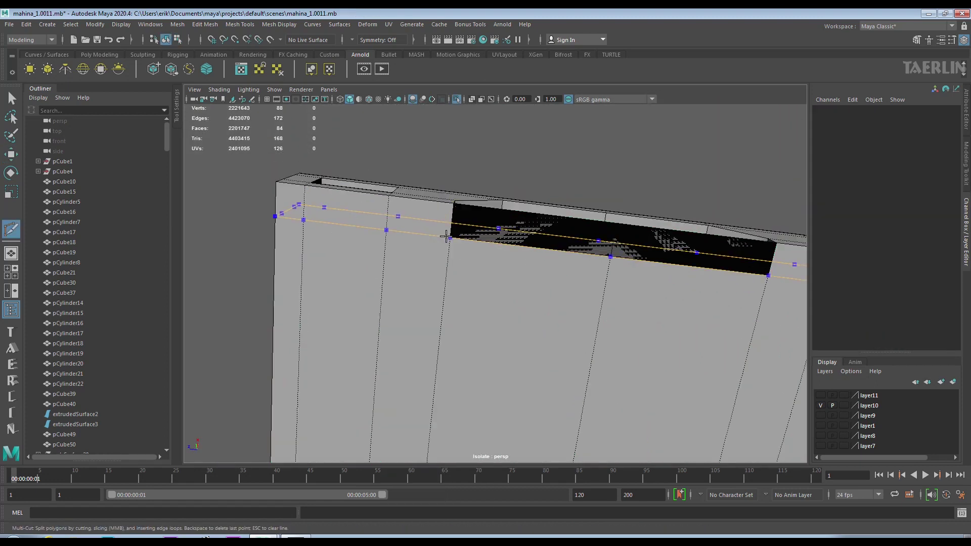
{"action": "left_click", "coordinate": [445, 236], "text": "ctrl"}
{"action": "key", "text": "w"}
Delete the stray black faces in the underside recess.
{"action": "left_click", "coordinate": [524, 224]}
{"action": "left_click", "coordinate": [568, 228], "text": "shift"}
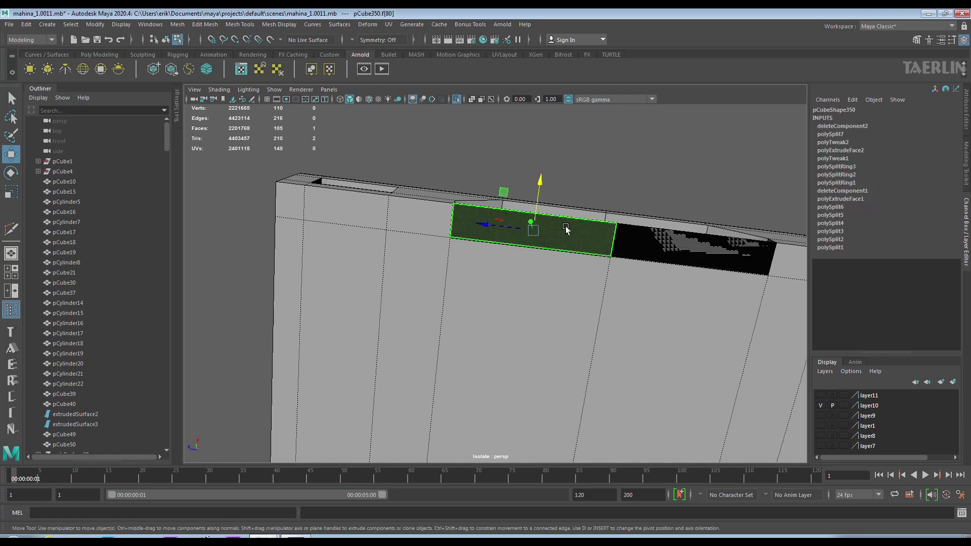
{"action": "key", "text": "Delete"}
{"action": "mouse_move", "coordinate": [668, 245]}
{"action": "left_mouse_down", "text": "alt"}
{"action": "mouse_move", "coordinate": [592, 321]}
{"action": "mouse_move", "coordinate": [529, 234]}
{"action": "left_mouse_up", "text": "alt"}
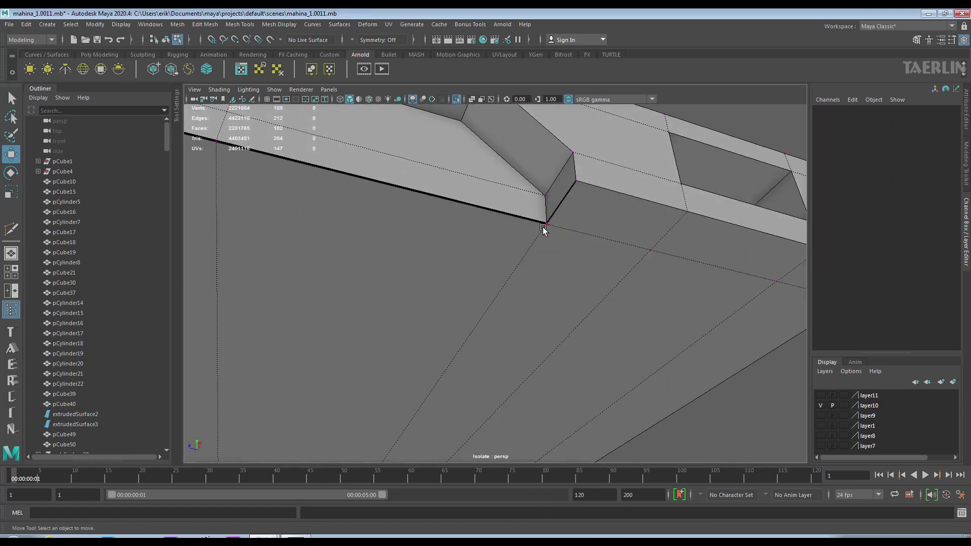
Merge the loose vertices at the recess corners.
{"action": "left_click", "coordinate": [547, 224]}
{"action": "right_click_drag", "start_coordinate": [546, 223], "coordinate": [552, 200], "text": "shift"}
{"action": "mouse_move", "coordinate": [551, 233]}
{"action": "left_mouse_down", "text": "alt"}
{"action": "mouse_move", "coordinate": [421, 216]}
{"action": "mouse_move", "coordinate": [433, 200]}
{"action": "mouse_move", "coordinate": [386, 184]}
{"action": "left_mouse_up", "text": "alt"}
{"action": "right_click_drag", "start_coordinate": [386, 183], "coordinate": [385, 174], "text": "shift"}
{"action": "left_click_drag", "start_coordinate": [397, 191], "coordinate": [374, 175]}
Extrude the plate's selected side face at thickness -0.12.
{"action": "left_click_drag", "start_coordinate": [349, 281], "coordinate": [607, 265], "text": "alt"}
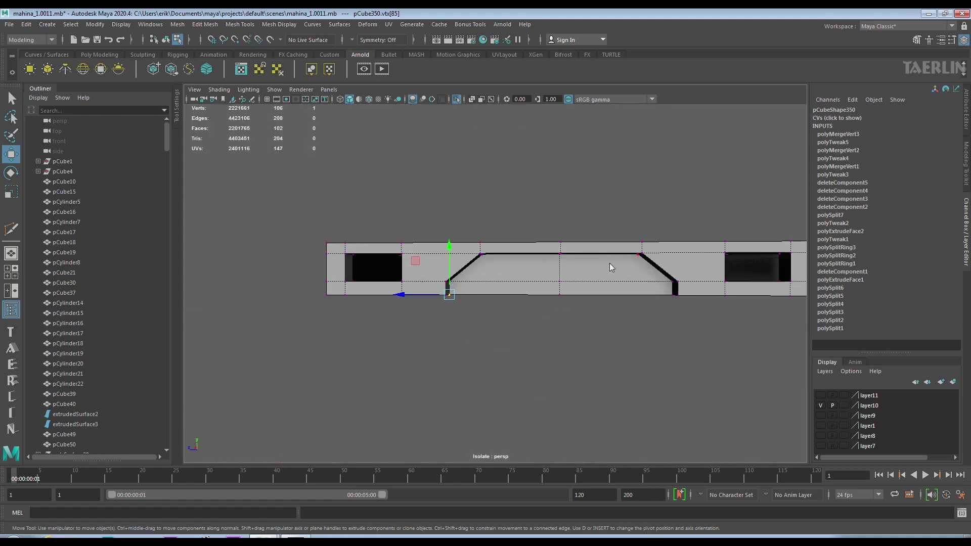
{"action": "key", "text": "F8"}
{"action": "left_click_drag", "start_coordinate": [657, 303], "coordinate": [621, 308], "text": "alt"}
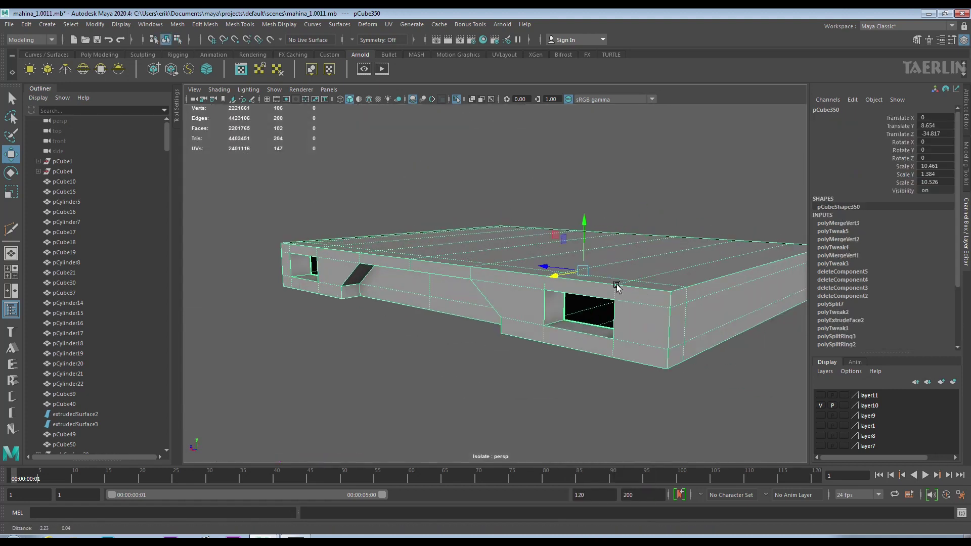
{"action": "right_click_drag", "start_coordinate": [445, 284], "coordinate": [506, 284], "text": "shift"}
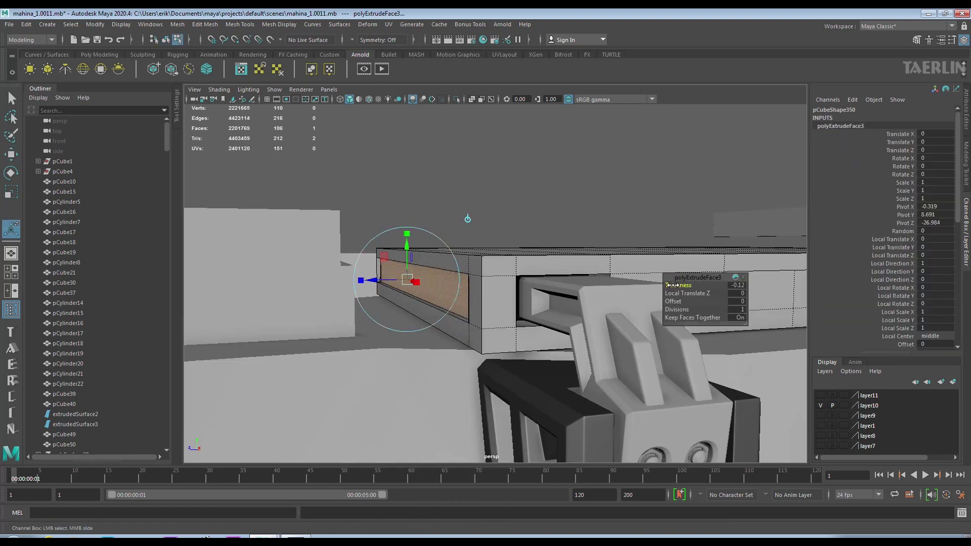
Set the side face extrusion to thickness -0.48 with local scale X 0.742.
{"action": "left_click_drag", "start_coordinate": [656, 287], "coordinate": [701, 293], "text": "alt"}
{"action": "left_click_drag", "start_coordinate": [379, 275], "coordinate": [399, 283], "text": "alt"}
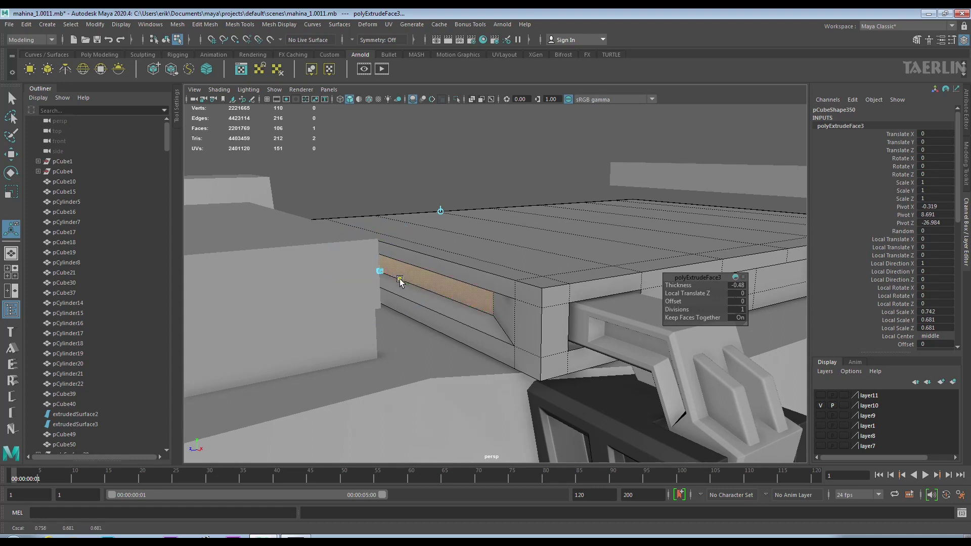
{"action": "key", "text": "t"}
{"action": "mouse_move", "coordinate": [367, 273]}
{"action": "left_mouse_down", "text": "alt"}
{"action": "mouse_move", "coordinate": [468, 236]}
{"action": "mouse_move", "coordinate": [390, 261]}
{"action": "mouse_move", "coordinate": [479, 268]}
{"action": "left_mouse_up", "text": "alt"}
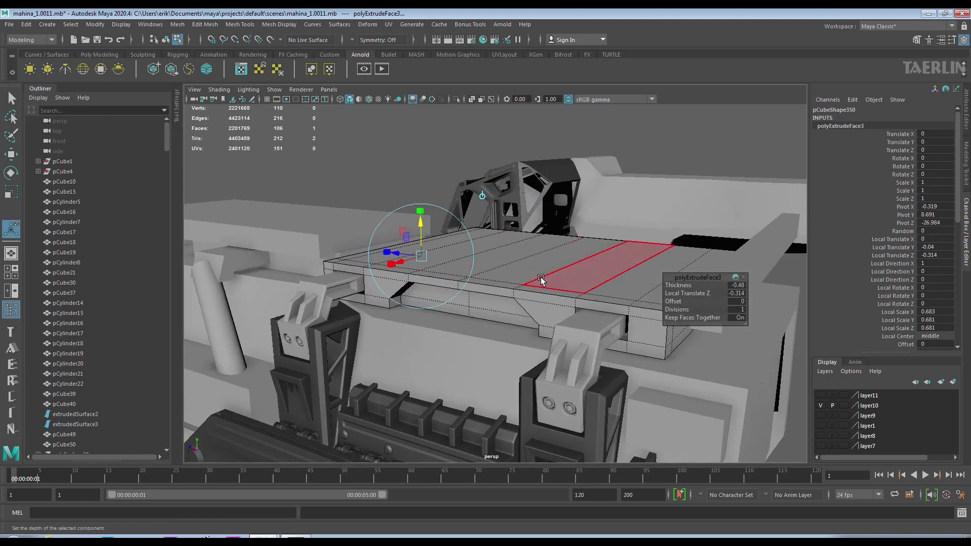
Insert another edge loop across the top of the plate.
{"action": "left_click_drag", "start_coordinate": [479, 269], "coordinate": [440, 217], "text": "alt"}
{"action": "key", "text": "q"}
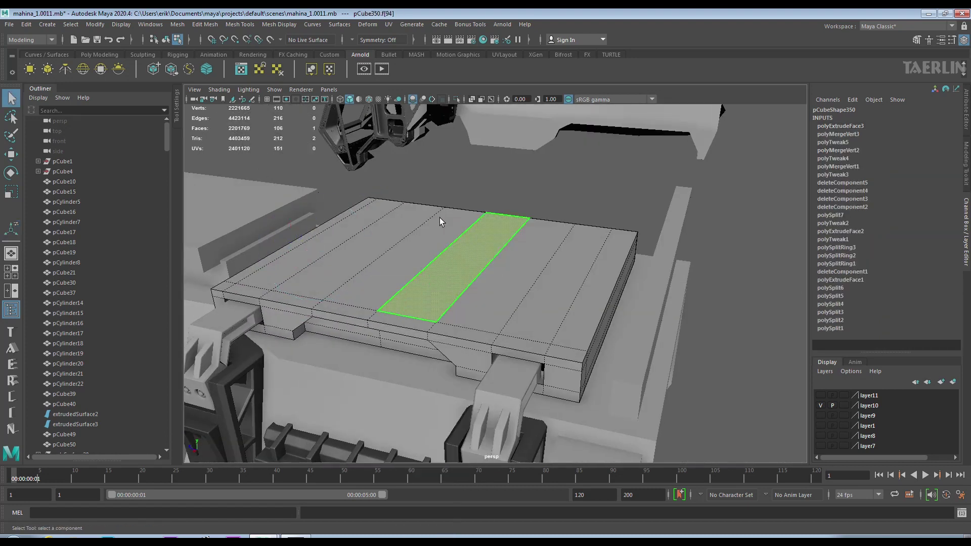
{"action": "right_click_drag", "start_coordinate": [404, 261], "coordinate": [429, 263], "text": "shift"}
{"action": "left_click_drag", "start_coordinate": [428, 264], "coordinate": [431, 258], "text": "alt"}
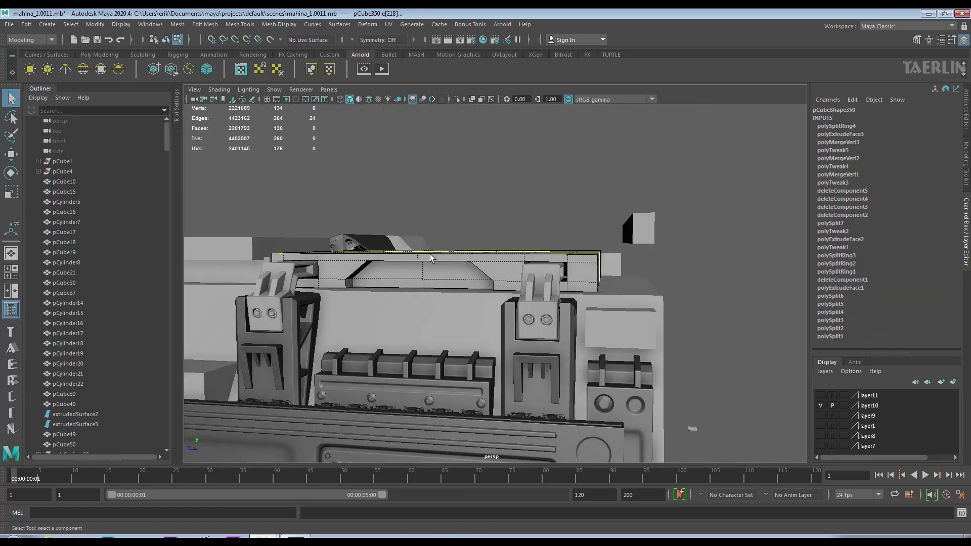
Split edge rings to add loops across the slab, including through the diagonal section.
{"action": "scroll", "coordinate": [431, 259], "scroll_direction": "up", "scroll_amount": 5}
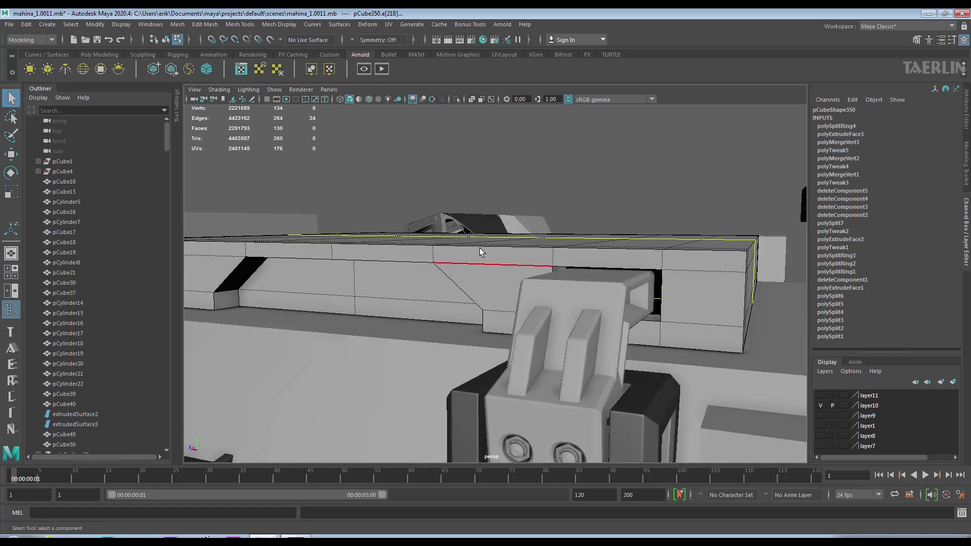
{"action": "key", "text": "F8"}
{"action": "left_click", "coordinate": [455, 98]}
{"action": "mouse_move", "coordinate": [687, 283]}
{"action": "right_mouse_down"}
{"action": "mouse_move", "coordinate": [686, 260]}
{"action": "mouse_move", "coordinate": [731, 263]}
{"action": "right_mouse_up"}
{"action": "left_click", "coordinate": [730, 263]}
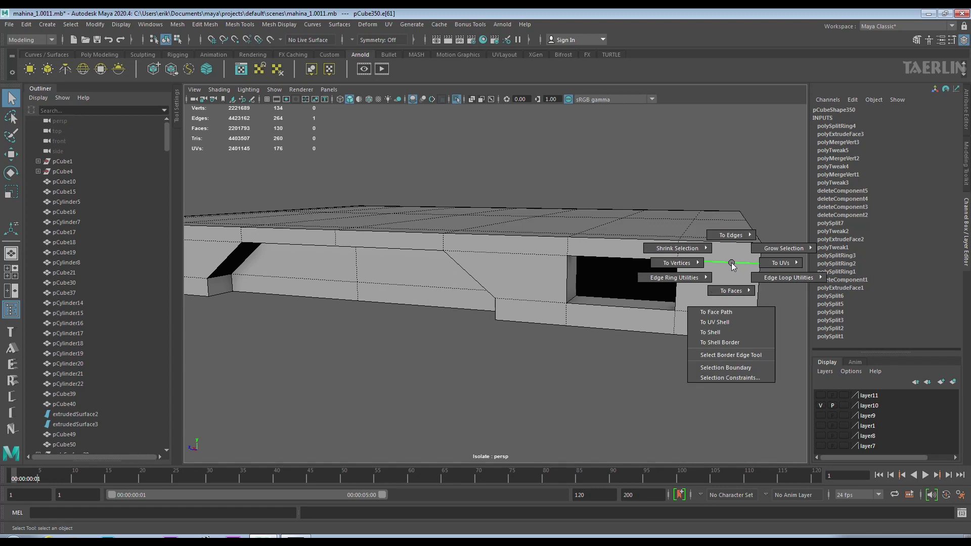
{"action": "left_click", "coordinate": [630, 238]}
{"action": "right_click_drag", "start_coordinate": [630, 238], "coordinate": [628, 276], "text": "shift"}
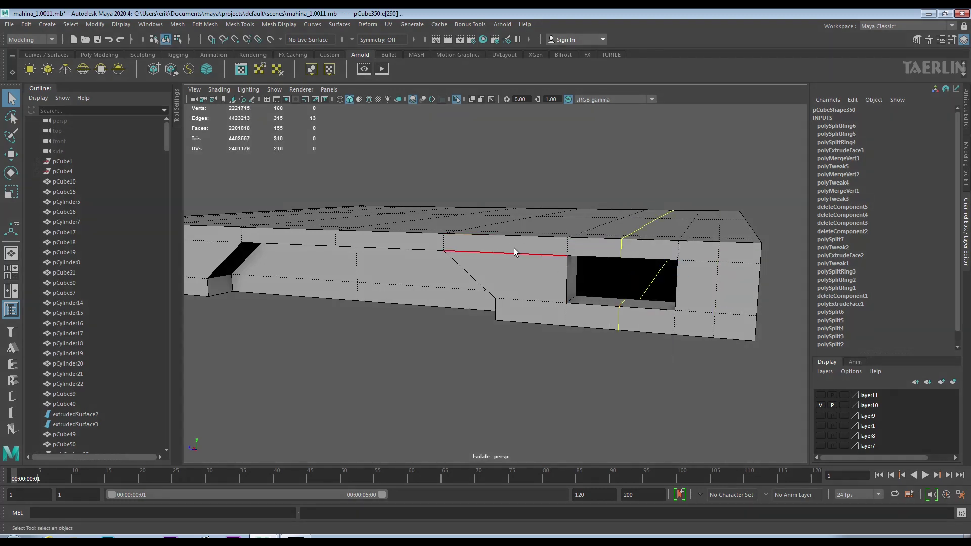
{"action": "right_click_drag", "start_coordinate": [513, 248], "coordinate": [535, 289], "text": "shift"}
{"action": "left_click", "coordinate": [470, 276]}
{"action": "right_click_drag", "start_coordinate": [471, 276], "coordinate": [471, 299], "text": "shift"}
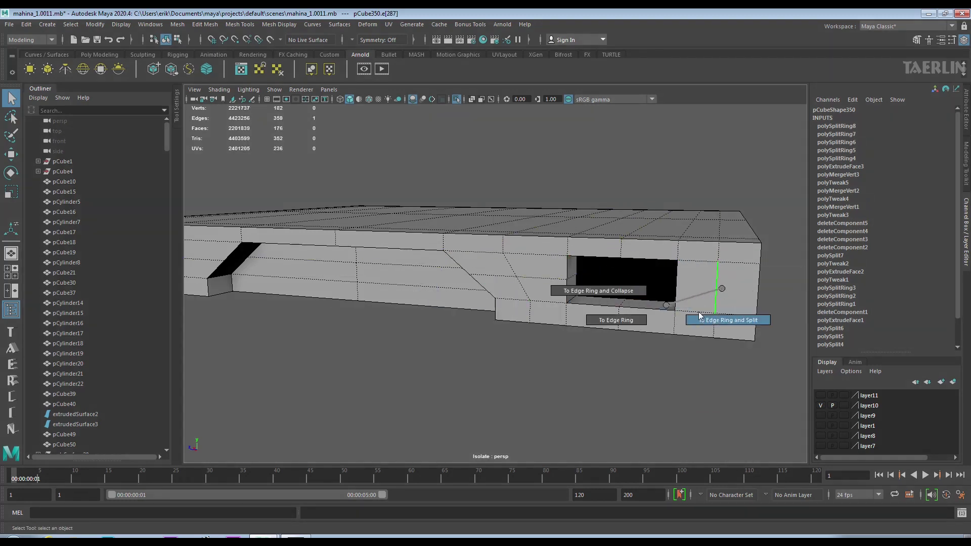
Add edge loops beside the near and far openings.
{"action": "right_click_drag", "start_coordinate": [700, 315], "coordinate": [700, 318], "text": "shift"}
{"action": "middle_click_drag", "start_coordinate": [425, 255], "coordinate": [641, 241], "text": "alt"}
{"action": "left_click_drag", "start_coordinate": [527, 268], "coordinate": [635, 249], "text": "alt"}
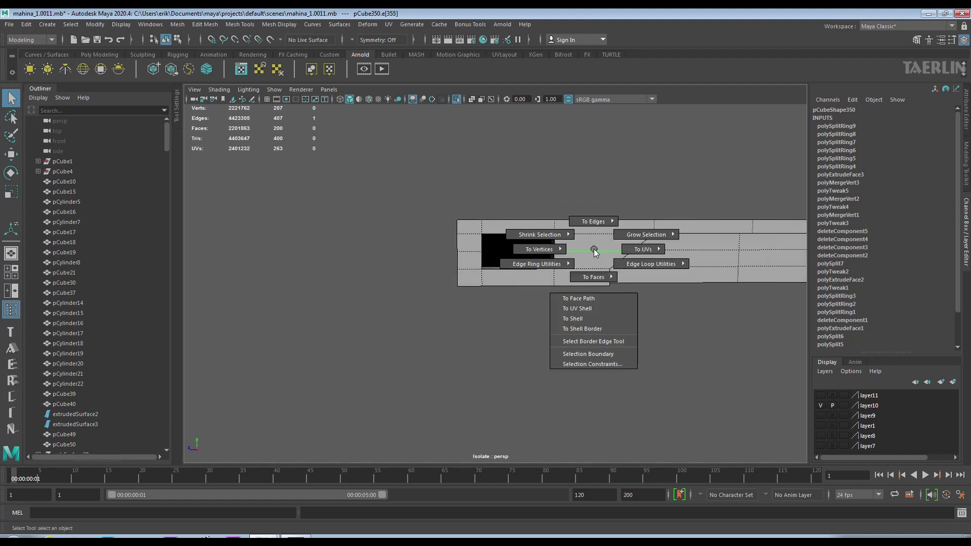
{"action": "right_click_drag", "start_coordinate": [591, 248], "coordinate": [592, 275], "text": "shift"}
{"action": "mouse_move", "coordinate": [636, 271]}
{"action": "left_mouse_down", "text": "alt"}
{"action": "mouse_move", "coordinate": [572, 267]}
{"action": "mouse_move", "coordinate": [627, 243]}
{"action": "mouse_move", "coordinate": [711, 260]}
{"action": "left_mouse_up", "text": "alt"}
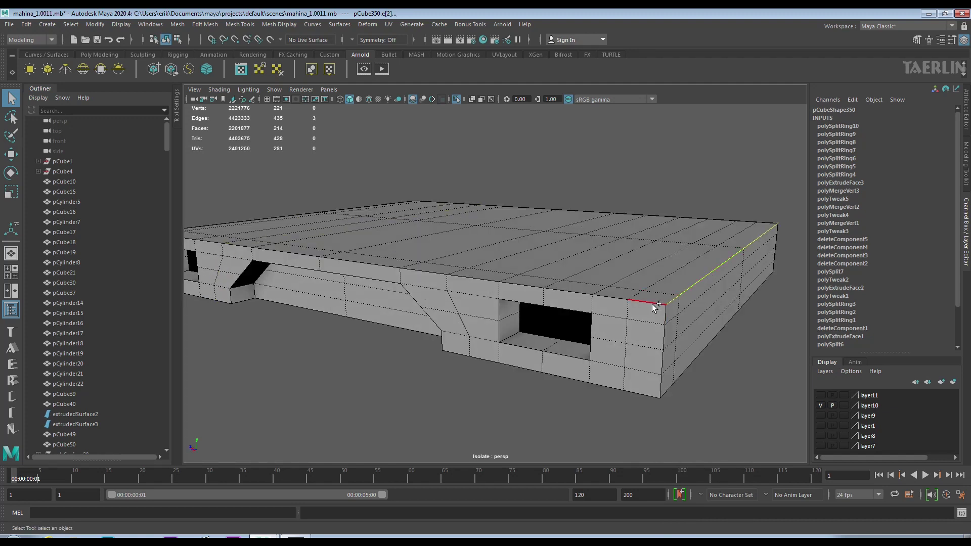
Bevel the front and back top edge loops of the slab.
{"action": "double_click", "coordinate": [654, 305], "text": "shift"}
{"action": "left_click_drag", "start_coordinate": [538, 287], "coordinate": [477, 273], "text": "alt"}
{"action": "double_click", "coordinate": [332, 203], "text": "shift"}
{"action": "mouse_move", "coordinate": [333, 205]}
{"action": "left_mouse_down", "text": "alt"}
{"action": "mouse_move", "coordinate": [671, 238]}
{"action": "mouse_move", "coordinate": [520, 190]}
{"action": "left_mouse_up", "text": "alt"}
{"action": "right_click_drag", "start_coordinate": [629, 220], "coordinate": [643, 229], "text": "shift"}
{"action": "mouse_move", "coordinate": [642, 228]}
{"action": "left_mouse_down", "text": "alt"}
{"action": "mouse_move", "coordinate": [694, 226]}
{"action": "mouse_move", "coordinate": [481, 233]}
{"action": "mouse_move", "coordinate": [684, 240]}
{"action": "mouse_move", "coordinate": [446, 228]}
{"action": "mouse_move", "coordinate": [672, 254]}
{"action": "mouse_move", "coordinate": [424, 230]}
{"action": "left_mouse_up", "text": "alt"}
Bevel the slab's bottom edge loops at fraction 0.5 with 1 segment.
{"action": "left_click", "coordinate": [576, 232]}
{"action": "double_click", "coordinate": [544, 226], "text": "shift"}
{"action": "double_click", "coordinate": [672, 253], "text": "shift"}
{"action": "mouse_move", "coordinate": [289, 209]}
{"action": "left_mouse_down", "text": "alt"}
{"action": "mouse_move", "coordinate": [533, 288]}
{"action": "mouse_move", "coordinate": [546, 268]}
{"action": "left_mouse_up", "text": "alt"}
{"action": "right_click_drag", "start_coordinate": [546, 249], "coordinate": [596, 247], "text": "shift"}
{"action": "mouse_move", "coordinate": [596, 248]}
{"action": "left_mouse_down", "text": "alt"}
{"action": "mouse_move", "coordinate": [632, 261]}
{"action": "mouse_move", "coordinate": [542, 232]}
{"action": "mouse_move", "coordinate": [499, 246]}
{"action": "mouse_move", "coordinate": [629, 190]}
{"action": "mouse_move", "coordinate": [593, 227]}
{"action": "left_mouse_up", "text": "alt"}
{"action": "key", "text": "F10"}
Add the underside, slanted and long side edge loops to the selection.
{"action": "double_click", "coordinate": [594, 228], "text": "shift"}
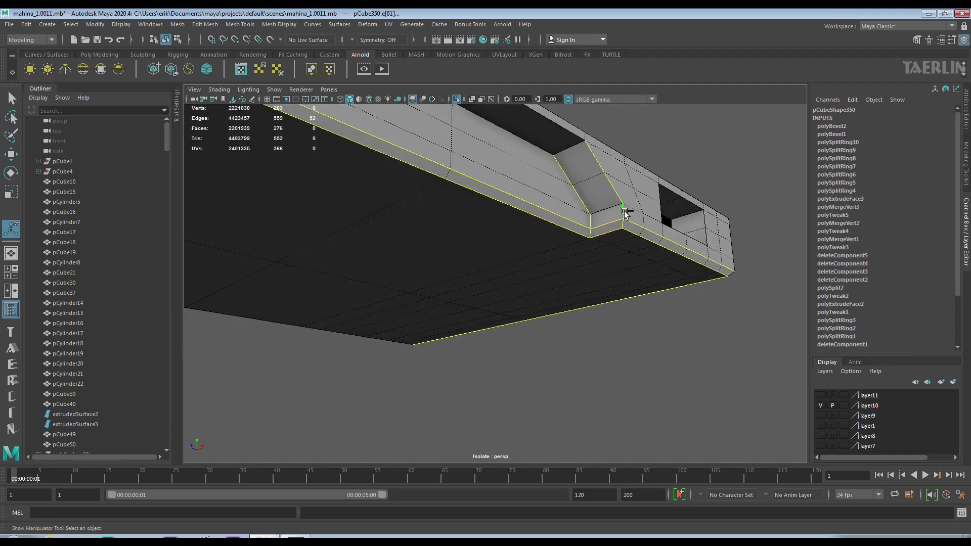
{"action": "mouse_move", "coordinate": [523, 211]}
{"action": "left_mouse_down", "text": "alt"}
{"action": "mouse_move", "coordinate": [498, 217]}
{"action": "mouse_move", "coordinate": [553, 243]}
{"action": "left_mouse_up", "text": "alt"}
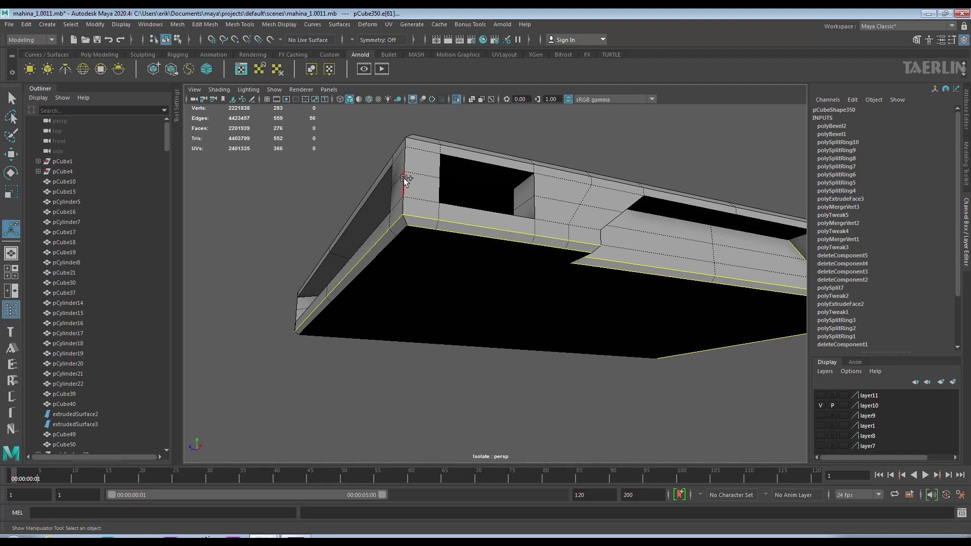
{"action": "left_click_drag", "start_coordinate": [645, 233], "coordinate": [435, 232], "text": "alt"}
{"action": "double_click", "coordinate": [433, 232], "text": "shift"}
{"action": "left_click", "coordinate": [410, 269], "text": "shift"}
{"action": "mouse_move", "coordinate": [410, 268]}
{"action": "left_mouse_down", "text": "alt"}
{"action": "mouse_move", "coordinate": [526, 202]}
{"action": "mouse_move", "coordinate": [650, 210]}
{"action": "mouse_move", "coordinate": [625, 202]}
{"action": "left_mouse_up", "text": "alt"}
{"action": "left_click", "coordinate": [483, 211], "text": "shift"}
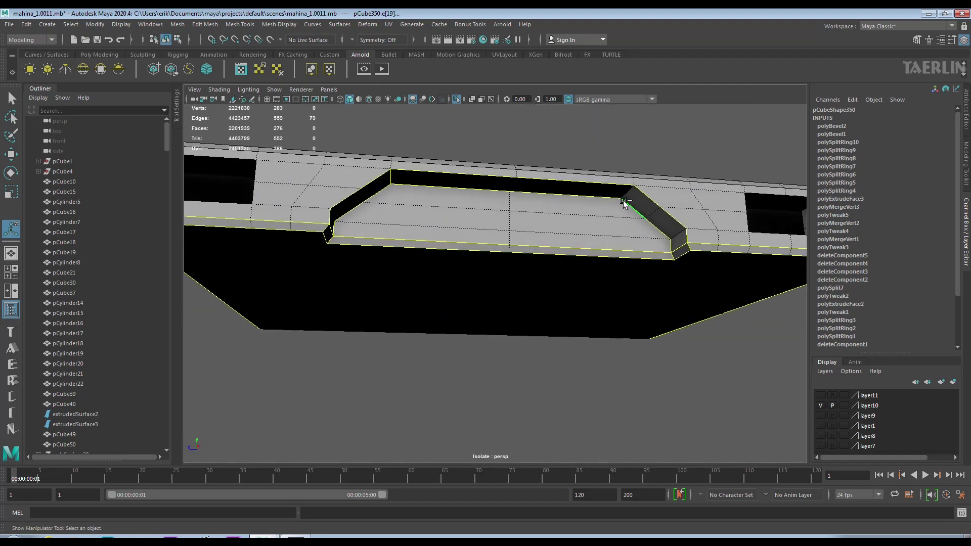
{"action": "double_click", "coordinate": [673, 242], "text": "shift"}
{"action": "left_click_drag", "start_coordinate": [673, 242], "coordinate": [587, 248], "text": "alt"}
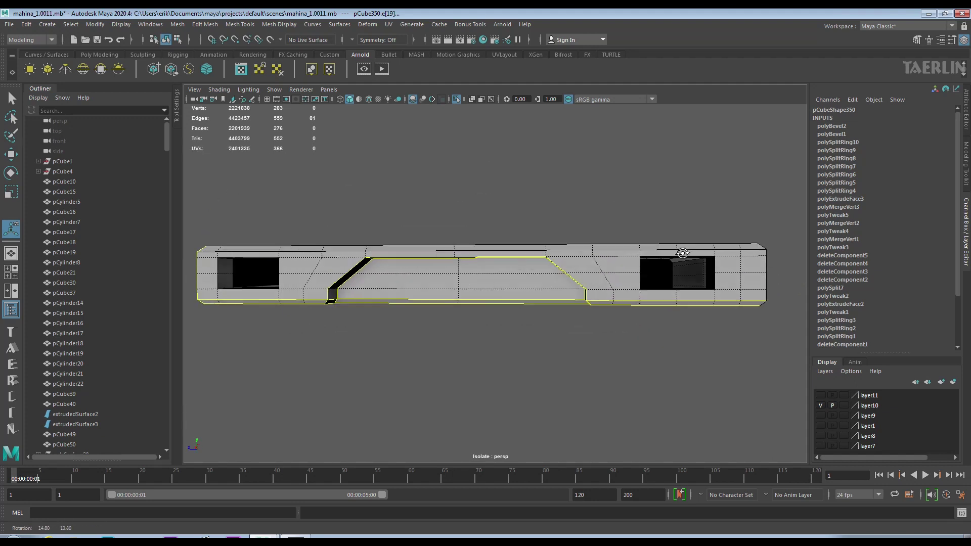
{"action": "mouse_move", "coordinate": [696, 286]}
{"action": "left_mouse_down", "text": "alt"}
{"action": "mouse_move", "coordinate": [541, 233]}
{"action": "mouse_move", "coordinate": [500, 284]}
{"action": "left_mouse_up", "text": "alt"}
{"action": "double_click", "coordinate": [470, 238], "text": "shift"}
Add the edge loops around and inside the openings and the lower edge runs.
{"action": "mouse_move", "coordinate": [470, 238]}
{"action": "left_mouse_down", "text": "alt"}
{"action": "mouse_move", "coordinate": [675, 281]}
{"action": "mouse_move", "coordinate": [643, 270]}
{"action": "left_mouse_up", "text": "alt"}
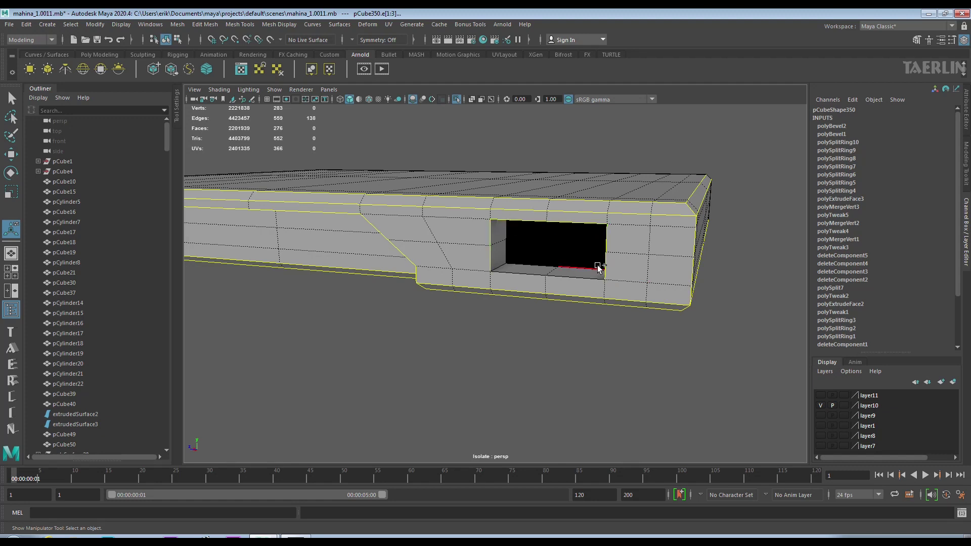
{"action": "double_click", "coordinate": [501, 266], "text": "shift"}
{"action": "mouse_move", "coordinate": [500, 267]}
{"action": "left_mouse_down", "text": "alt"}
{"action": "mouse_move", "coordinate": [596, 250]}
{"action": "mouse_move", "coordinate": [645, 182]}
{"action": "mouse_move", "coordinate": [644, 239]}
{"action": "mouse_move", "coordinate": [555, 215]}
{"action": "mouse_move", "coordinate": [617, 303]}
{"action": "left_mouse_up", "text": "alt"}
{"action": "scroll", "coordinate": [617, 312], "scroll_direction": "up", "scroll_amount": 3}
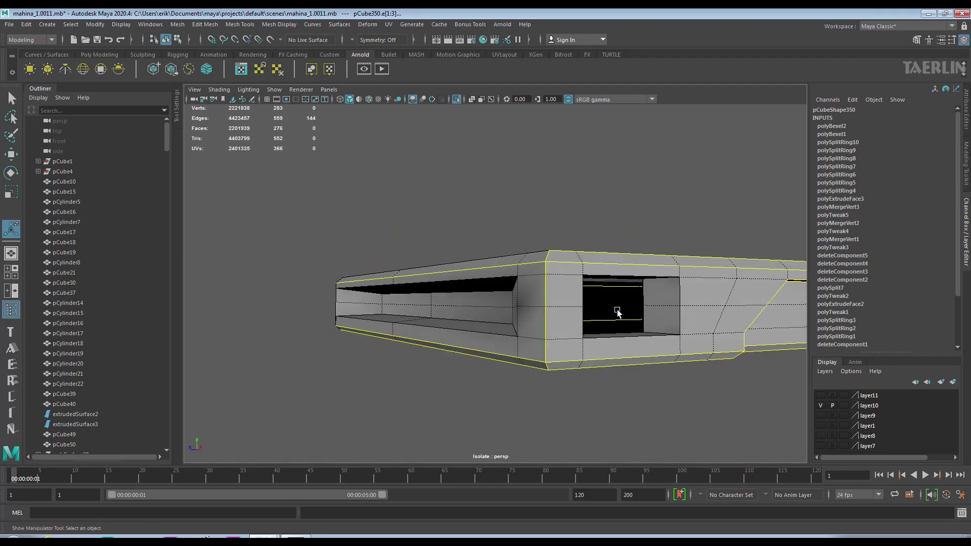
{"action": "double_click", "coordinate": [661, 298], "text": "shift"}
{"action": "mouse_move", "coordinate": [661, 297]}
{"action": "left_mouse_down", "text": "alt"}
{"action": "mouse_move", "coordinate": [651, 211]}
{"action": "mouse_move", "coordinate": [381, 244]}
{"action": "mouse_move", "coordinate": [358, 364]}
{"action": "mouse_move", "coordinate": [573, 297]}
{"action": "mouse_move", "coordinate": [629, 326]}
{"action": "left_mouse_up", "text": "alt"}
{"action": "double_click", "coordinate": [629, 326], "text": "shift"}
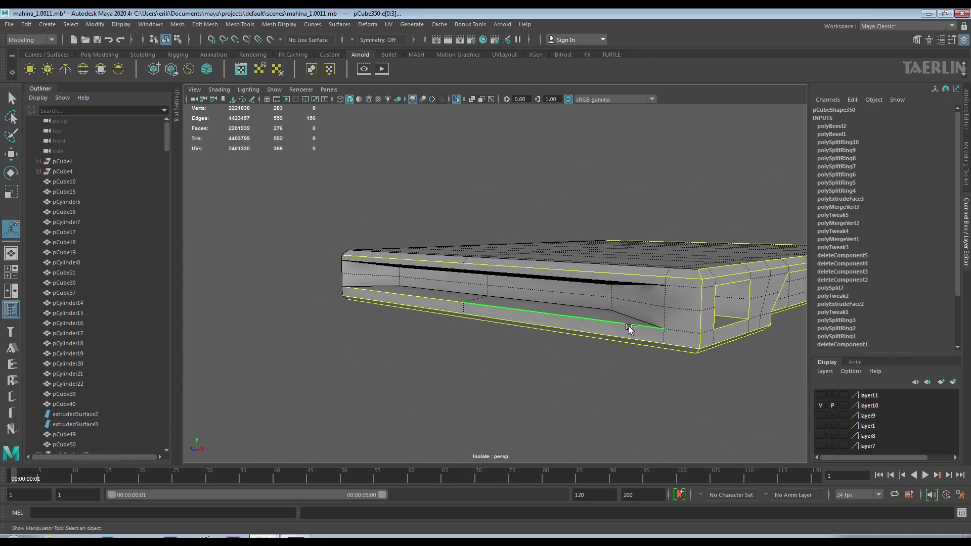
{"action": "mouse_move", "coordinate": [635, 281]}
{"action": "left_mouse_down", "text": "alt"}
{"action": "mouse_move", "coordinate": [638, 304]}
{"action": "mouse_move", "coordinate": [609, 289]}
{"action": "mouse_move", "coordinate": [581, 299]}
{"action": "left_mouse_up", "text": "alt"}
{"action": "left_click", "coordinate": [582, 299], "text": "shift"}
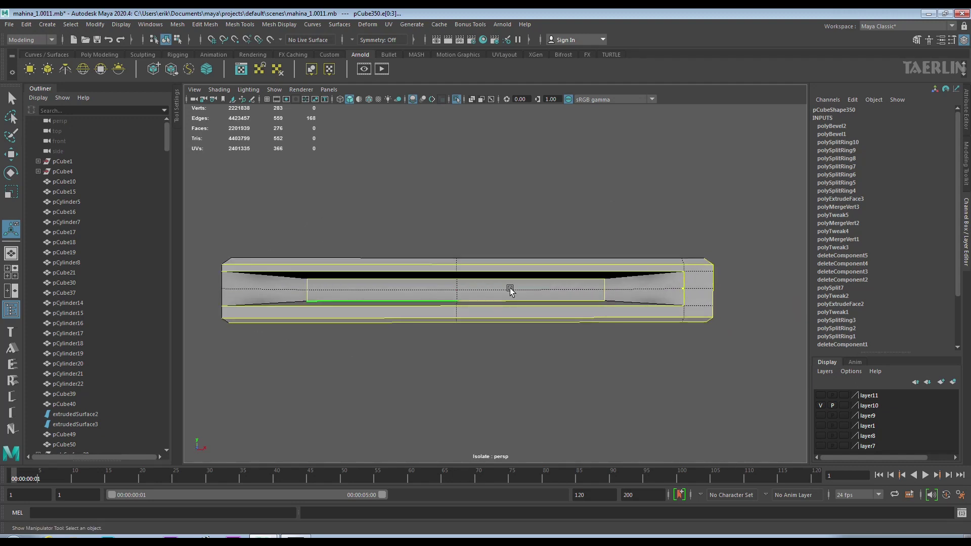
{"action": "left_click_drag", "start_coordinate": [596, 326], "coordinate": [610, 256], "text": "alt"}
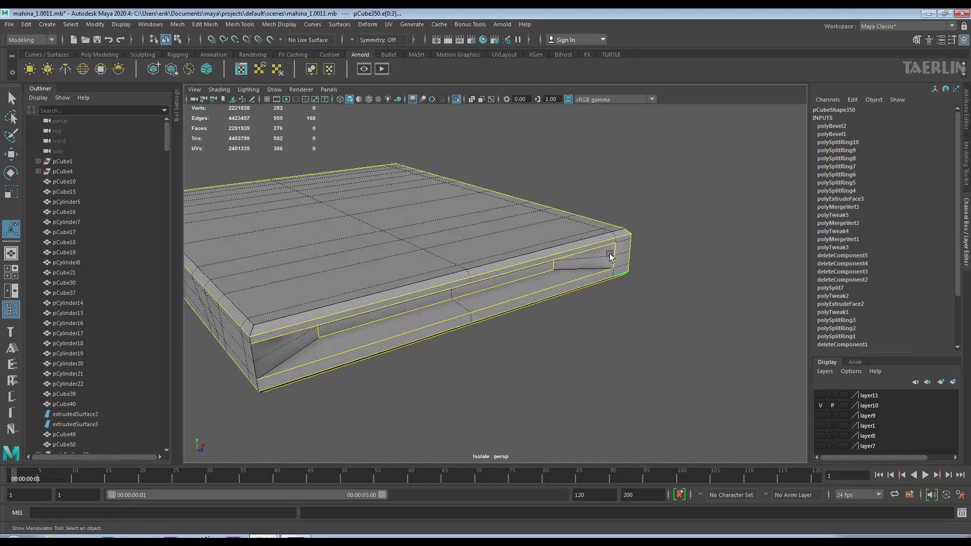
{"action": "mouse_move", "coordinate": [290, 324]}
{"action": "left_mouse_down", "text": "alt"}
{"action": "mouse_move", "coordinate": [583, 275]}
{"action": "mouse_move", "coordinate": [538, 213]}
{"action": "mouse_move", "coordinate": [474, 314]}
{"action": "left_mouse_up", "text": "alt"}
Bevel the gathered edges as polyBevel3 with chamfer off, then disable smooth mesh preview.
{"action": "middle_click_drag", "start_coordinate": [474, 314], "coordinate": [334, 261], "text": "alt"}
{"action": "left_click_drag", "start_coordinate": [334, 261], "coordinate": [624, 297], "text": "alt"}
{"action": "right_click_drag", "start_coordinate": [624, 297], "coordinate": [679, 302], "text": "shift"}
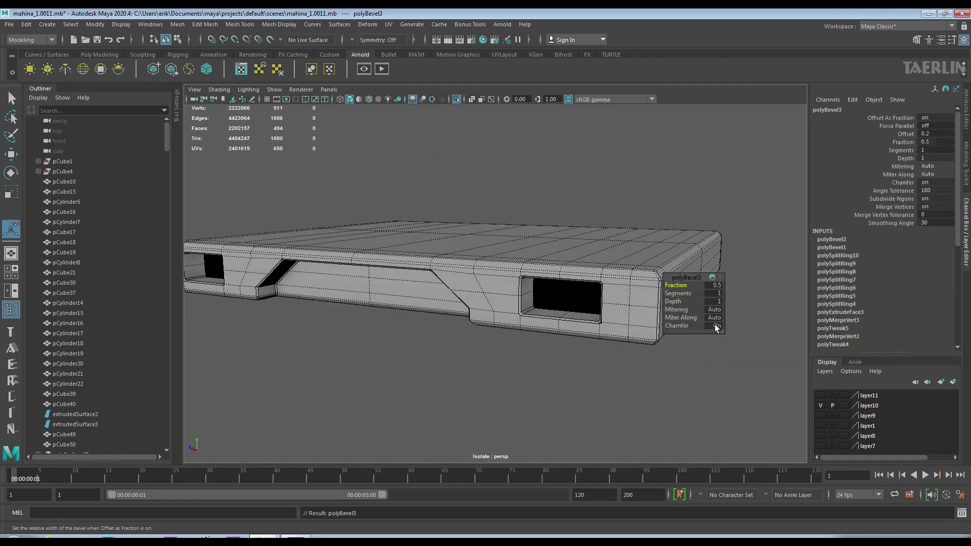
{"action": "scroll", "coordinate": [596, 254], "scroll_direction": "up", "scroll_amount": 5}
{"action": "middle_click_drag", "start_coordinate": [595, 253], "coordinate": [596, 295], "text": "alt"}
{"action": "scroll", "coordinate": [580, 317], "scroll_direction": "down", "scroll_amount": 5}
{"action": "mouse_move", "coordinate": [580, 316]}
{"action": "left_mouse_down", "text": "alt"}
{"action": "mouse_move", "coordinate": [520, 325]}
{"action": "mouse_move", "coordinate": [598, 271]}
{"action": "left_mouse_up", "text": "alt"}
{"action": "scroll", "coordinate": [498, 297], "scroll_direction": "up", "scroll_amount": 4}
{"action": "key", "text": "1"}
{"action": "scroll", "coordinate": [253, 197], "scroll_direction": "down", "scroll_amount": 5}
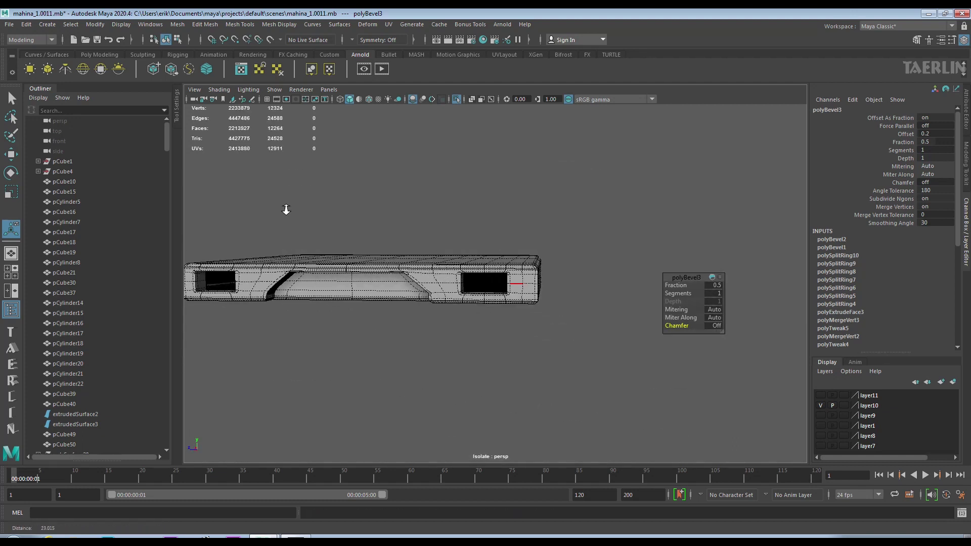
{"action": "scroll", "coordinate": [592, 299], "scroll_direction": "up", "scroll_amount": 5}
{"action": "right_click", "coordinate": [628, 241], "text": "shift"}
Multi-Cut a new edge across the face beside the opening.
{"action": "right_click_drag", "start_coordinate": [634, 244], "coordinate": [682, 224], "text": "shift"}
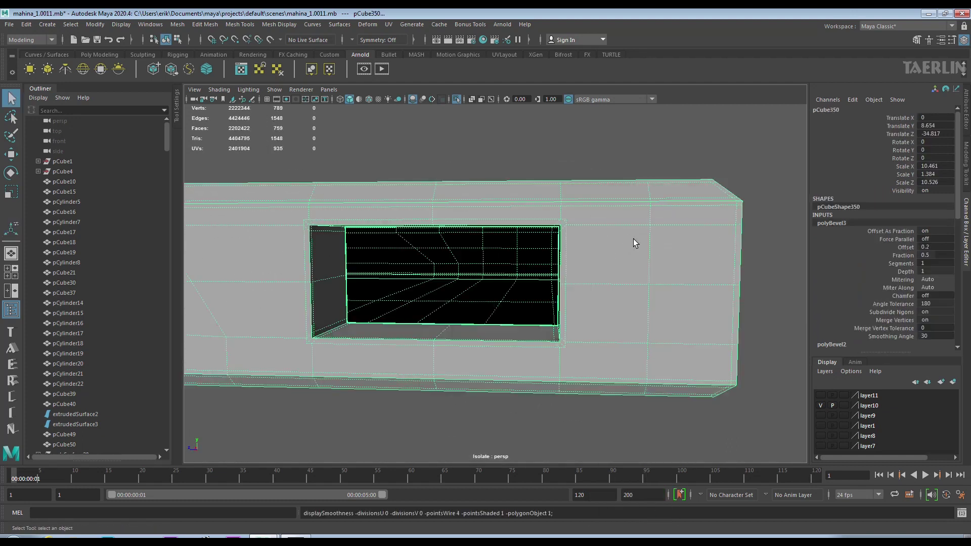
{"action": "scroll", "coordinate": [599, 200], "scroll_direction": "up", "scroll_amount": 3}
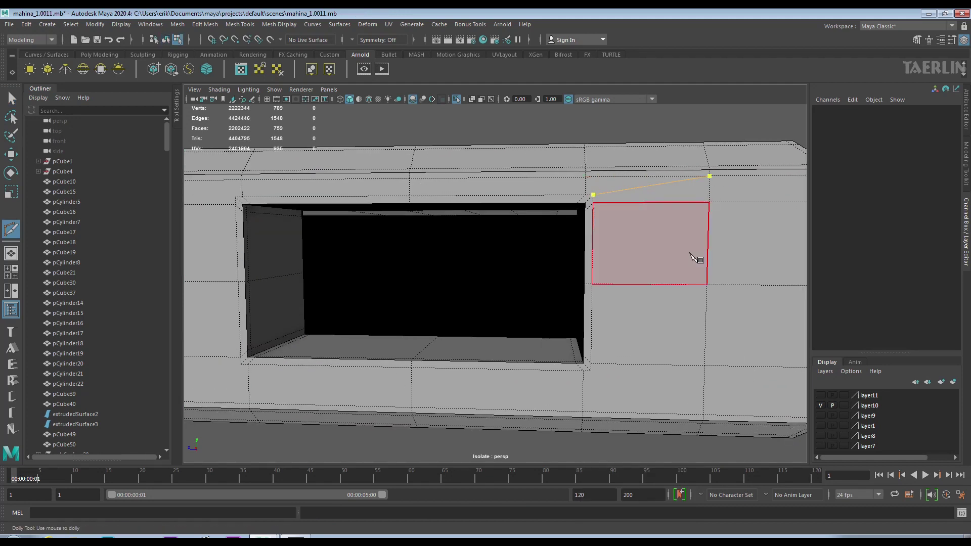
{"action": "scroll", "coordinate": [532, 323], "scroll_direction": "down", "scroll_amount": 4}
{"action": "scroll", "coordinate": [564, 199], "scroll_direction": "up", "scroll_amount": 5}
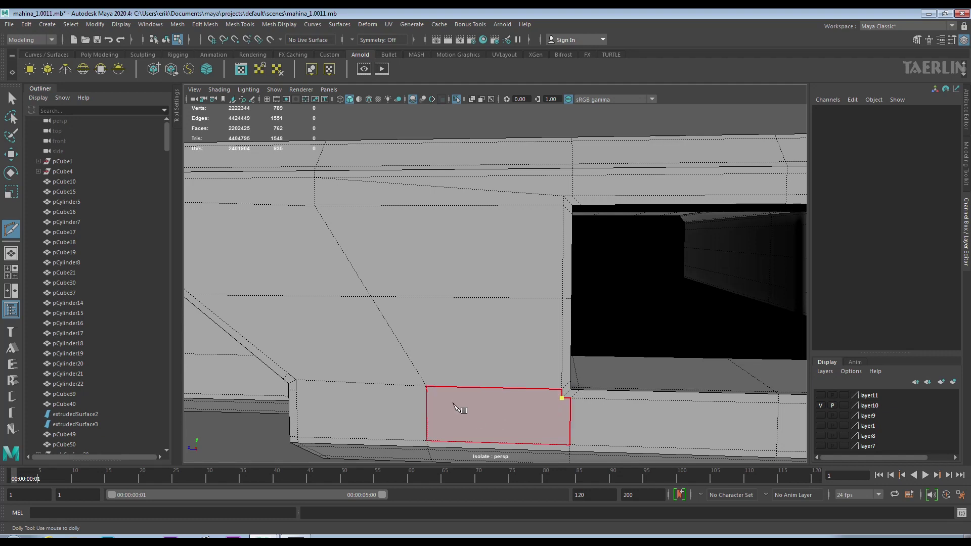
{"action": "left_click", "coordinate": [427, 448]}
{"action": "right_click", "coordinate": [427, 448]}
{"action": "scroll", "coordinate": [383, 349], "scroll_direction": "down", "scroll_amount": 4}
{"action": "scroll", "coordinate": [558, 353], "scroll_direction": "up", "scroll_amount": 5}
Start a cut on the diagonal groove edge and pick the edge beside the groove.
{"action": "left_click", "coordinate": [547, 377]}
{"action": "scroll", "coordinate": [535, 349], "scroll_direction": "down", "scroll_amount": 1}
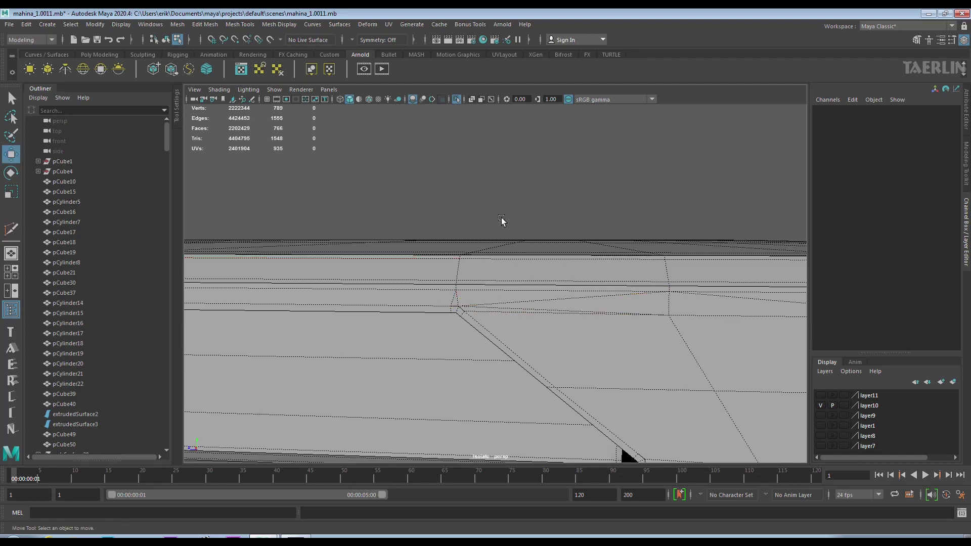
{"action": "left_click", "coordinate": [525, 319]}
{"action": "scroll", "coordinate": [538, 286], "scroll_direction": "up", "scroll_amount": 3}
{"action": "scroll", "coordinate": [550, 282], "scroll_direction": "up", "scroll_amount": 5}
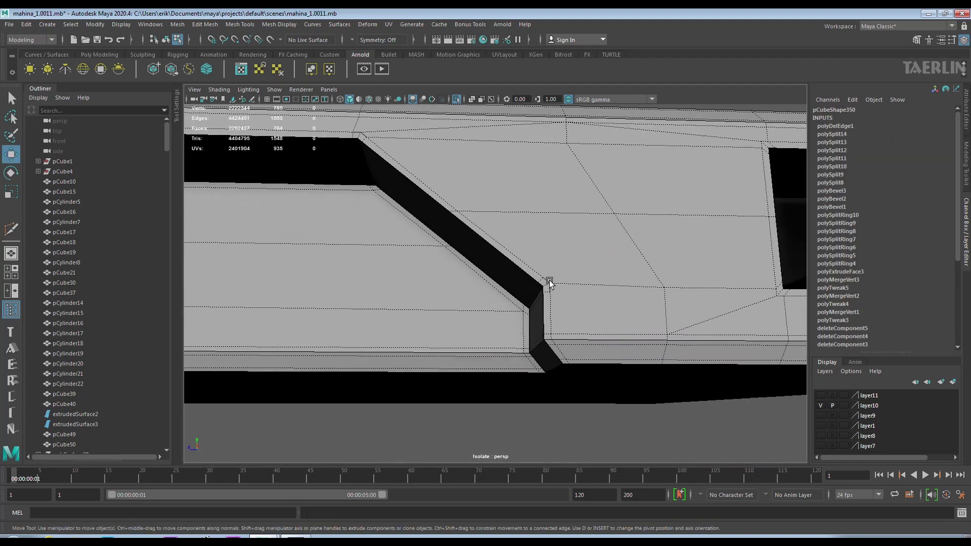
{"action": "scroll", "coordinate": [549, 282], "scroll_direction": "down", "scroll_amount": 3}
Cut more edges near the groove and check them in smooth preview (3/1).
{"action": "right_click_drag", "start_coordinate": [616, 263], "coordinate": [563, 264], "text": "shift"}
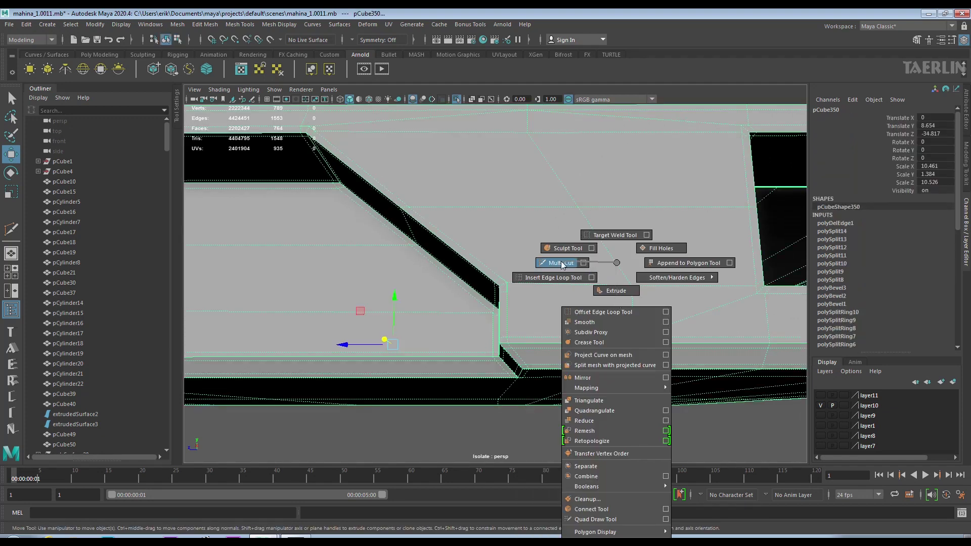
{"action": "left_click", "coordinate": [507, 292]}
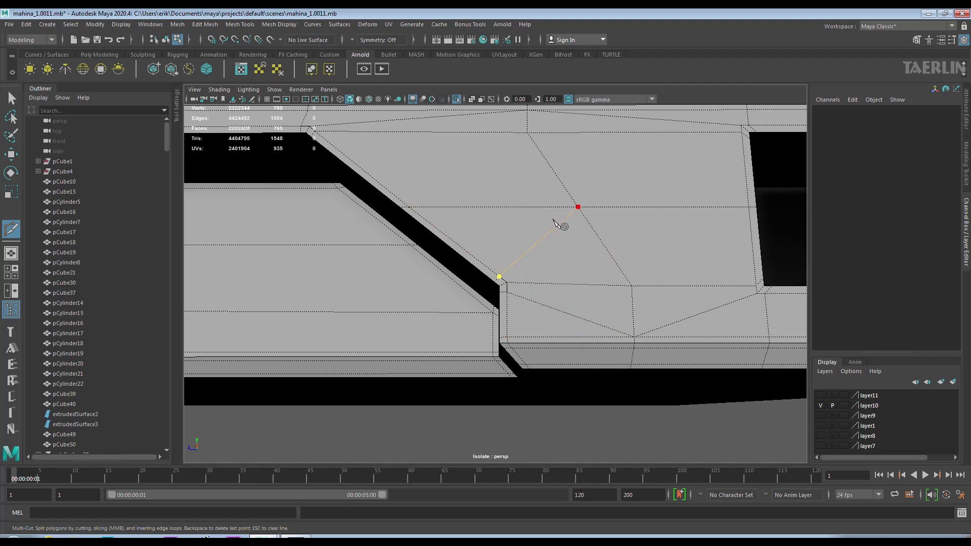
{"action": "scroll", "coordinate": [558, 256], "scroll_direction": "down", "scroll_amount": 3}
{"action": "mouse_move", "coordinate": [527, 266]}
{"action": "middle_mouse_down", "text": "alt"}
{"action": "mouse_move", "coordinate": [707, 278]}
{"action": "mouse_move", "coordinate": [629, 282]}
{"action": "middle_mouse_up", "text": "alt"}
{"action": "key", "text": "3"}
{"action": "key", "text": "1"}
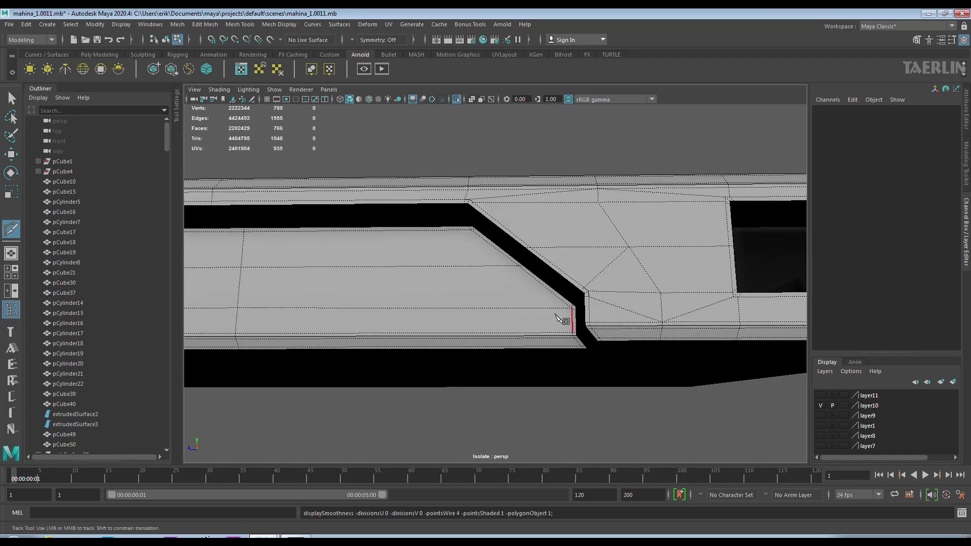
{"action": "scroll", "coordinate": [481, 301], "scroll_direction": "up", "scroll_amount": 3}
{"action": "scroll", "coordinate": [496, 309], "scroll_direction": "up", "scroll_amount": 3}
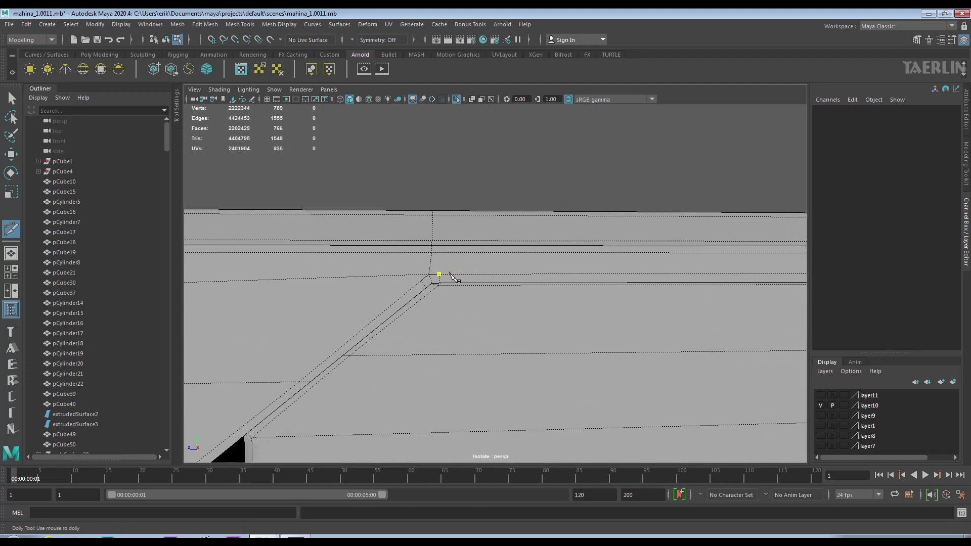
Delete the leftover stray edge near the new cuts.
{"action": "middle_click_drag", "start_coordinate": [431, 266], "coordinate": [486, 281], "text": "alt"}
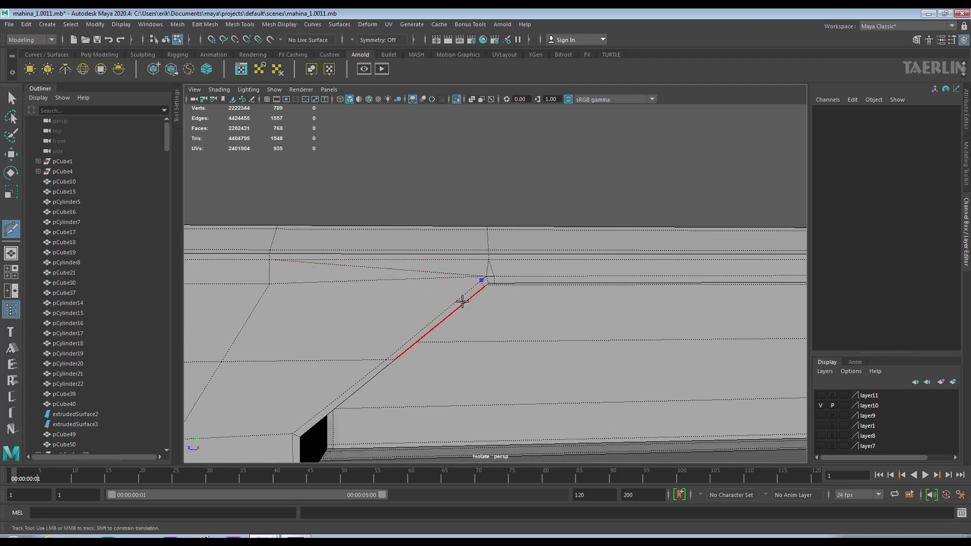
{"action": "scroll", "coordinate": [464, 303], "scroll_direction": "up", "scroll_amount": 2}
{"action": "scroll", "coordinate": [422, 278], "scroll_direction": "down", "scroll_amount": 2}
{"action": "scroll", "coordinate": [343, 288], "scroll_direction": "down", "scroll_amount": 2}
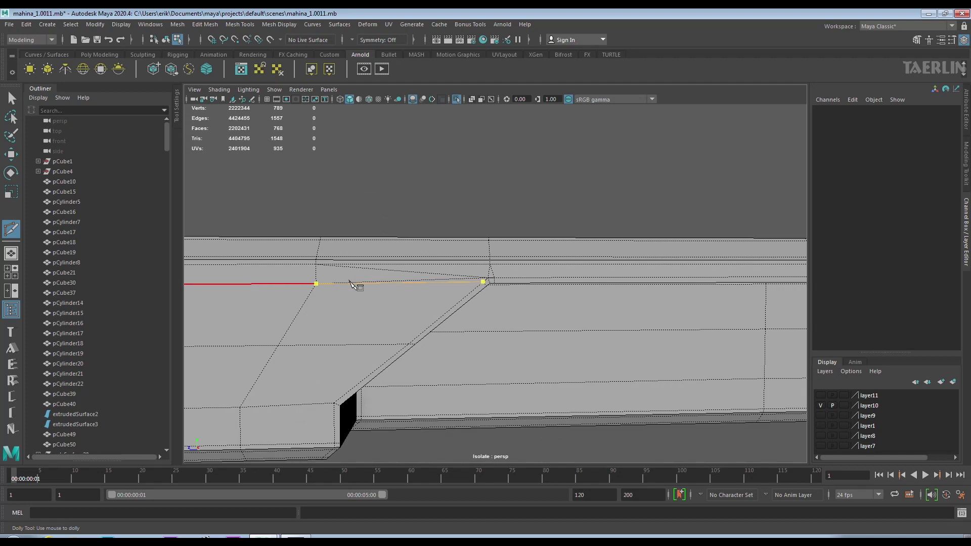
{"action": "left_click", "coordinate": [11, 153]}
{"action": "left_click", "coordinate": [488, 264]}
{"action": "key", "text": "Delete"}
{"action": "scroll", "coordinate": [505, 312], "scroll_direction": "up", "scroll_amount": 3}
{"action": "mouse_move", "coordinate": [505, 313]}
{"action": "left_mouse_down", "text": "alt"}
{"action": "mouse_move", "coordinate": [484, 282]}
{"action": "mouse_move", "coordinate": [333, 271]}
{"action": "mouse_move", "coordinate": [678, 293]}
{"action": "mouse_move", "coordinate": [655, 373]}
{"action": "mouse_move", "coordinate": [536, 318]}
{"action": "left_mouse_up", "text": "alt"}
Select a horizontal edge loop on the block and bevel it.
{"action": "mouse_move", "coordinate": [524, 356]}
{"action": "left_mouse_down", "text": "alt"}
{"action": "mouse_move", "coordinate": [492, 323]}
{"action": "mouse_move", "coordinate": [622, 336]}
{"action": "left_mouse_up", "text": "alt"}
{"action": "double_click", "coordinate": [420, 305]}
{"action": "right_click_drag", "start_coordinate": [312, 299], "coordinate": [368, 305], "text": "shift"}
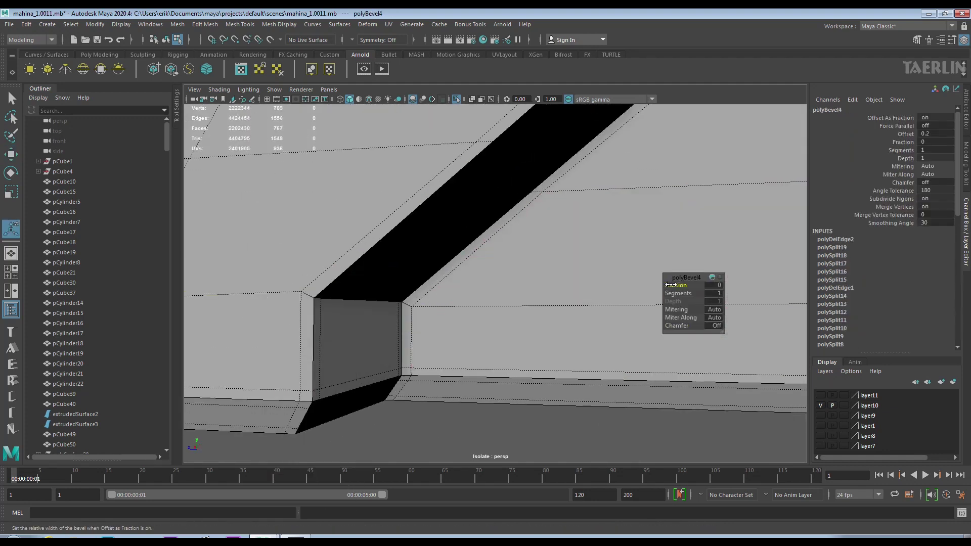
{"action": "scroll", "coordinate": [425, 323], "scroll_direction": "up", "scroll_amount": 3}
{"action": "scroll", "coordinate": [427, 318], "scroll_direction": "up", "scroll_amount": 5}
Multi-Cut a new edge between two points beside the groove.
{"action": "right_click_drag", "start_coordinate": [433, 310], "coordinate": [387, 294], "text": "shift"}
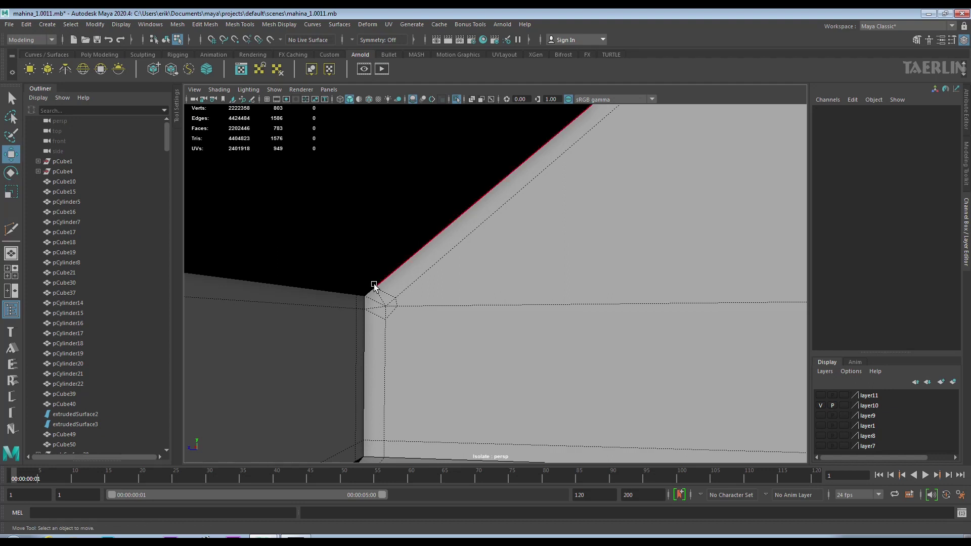
{"action": "left_click", "coordinate": [374, 286]}
{"action": "left_click", "coordinate": [393, 305], "text": "shift"}
{"action": "right_click_drag", "start_coordinate": [357, 318], "coordinate": [369, 283], "text": "shift"}
{"action": "left_click_drag", "start_coordinate": [369, 304], "coordinate": [380, 297], "text": "alt"}
{"action": "scroll", "coordinate": [394, 297], "scroll_direction": "down", "scroll_amount": 2}
{"action": "scroll", "coordinate": [409, 296], "scroll_direction": "down", "scroll_amount": 5}
{"action": "scroll", "coordinate": [404, 323], "scroll_direction": "up", "scroll_amount": 5}
{"action": "left_click", "coordinate": [403, 334]}
{"action": "right_click_drag", "start_coordinate": [440, 293], "coordinate": [412, 293], "text": "shift"}
{"action": "middle_click_drag", "start_coordinate": [436, 303], "coordinate": [473, 287], "text": "alt"}
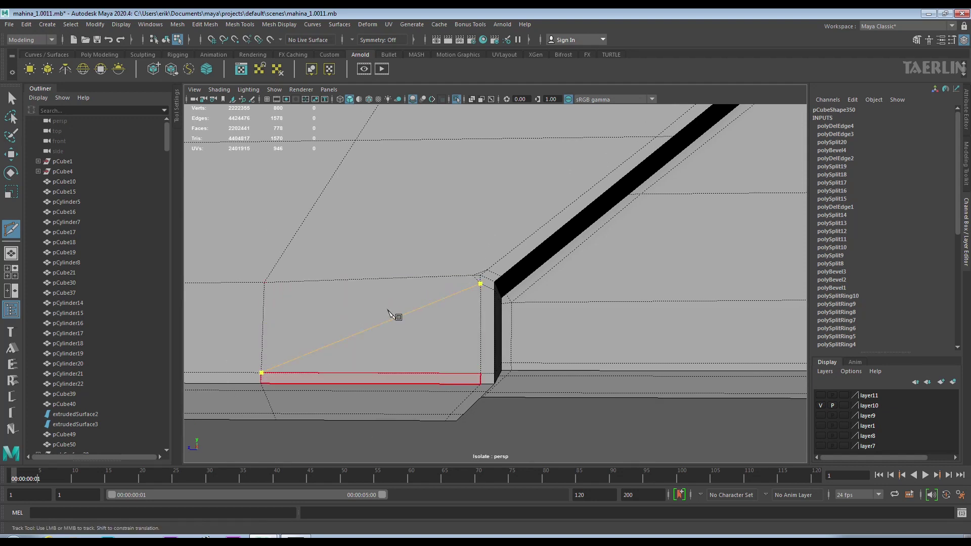
{"action": "key", "text": "Return"}
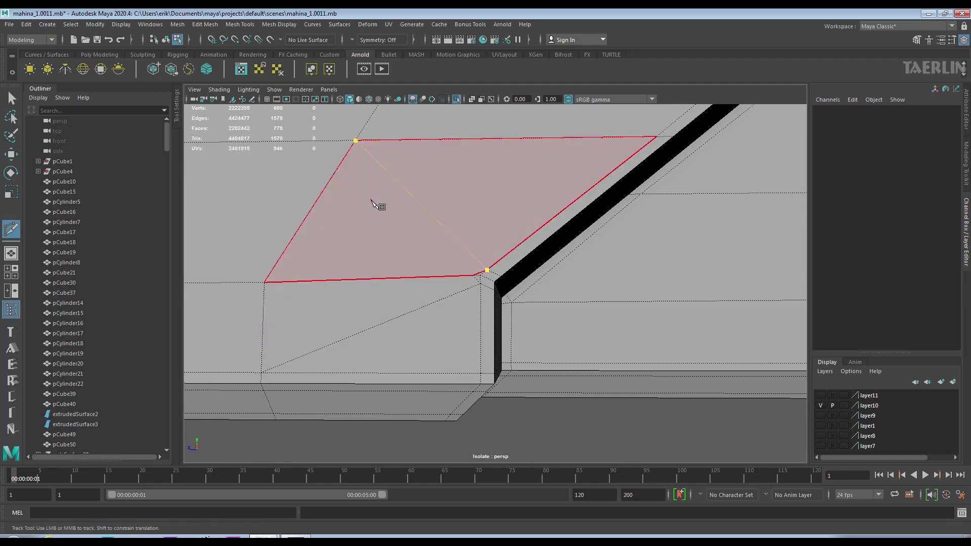
Delete the stray vertex near the window opening.
{"action": "left_click", "coordinate": [12, 157]}
{"action": "right_click", "coordinate": [464, 263]}
{"action": "left_click", "coordinate": [462, 227]}
{"action": "left_click", "coordinate": [466, 267]}
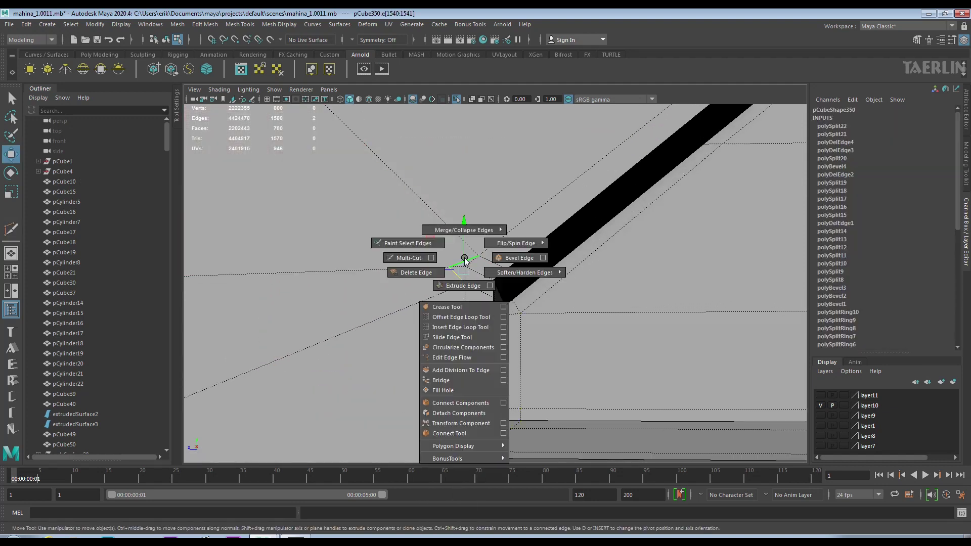
{"action": "key", "text": "Delete"}
Slice diagonal cuts across the window opening's corners.
{"action": "right_click_drag", "start_coordinate": [466, 267], "coordinate": [410, 210], "text": "alt"}
{"action": "middle_click_drag", "start_coordinate": [409, 210], "coordinate": [404, 235], "text": "alt"}
{"action": "right_click_drag", "start_coordinate": [482, 238], "coordinate": [464, 253], "text": "shift"}
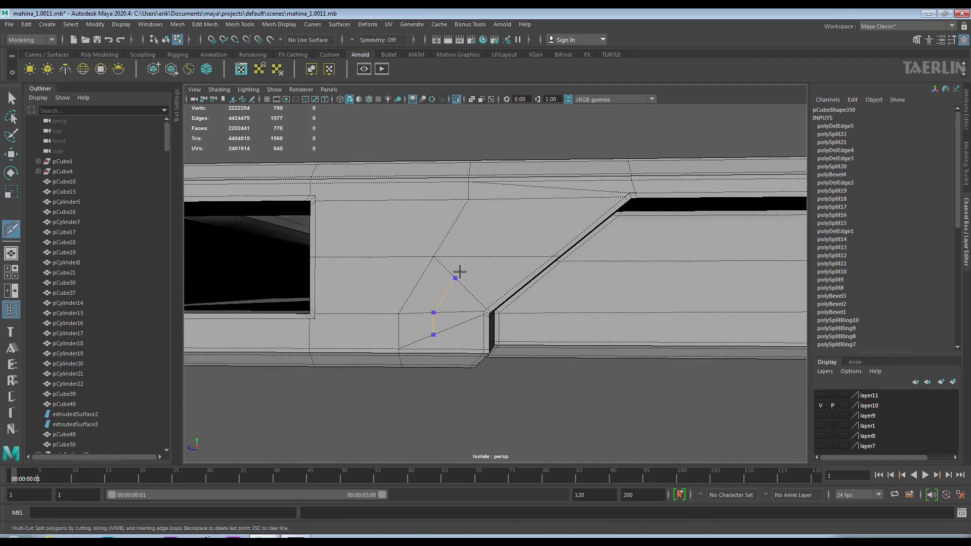
{"action": "key", "text": "Return"}
{"action": "middle_click_drag", "start_coordinate": [456, 274], "coordinate": [607, 322], "text": "alt"}
{"action": "key", "text": "Return"}
{"action": "mouse_move", "coordinate": [601, 313]}
{"action": "right_mouse_down", "text": "alt"}
{"action": "mouse_move", "coordinate": [479, 262]}
{"action": "mouse_move", "coordinate": [612, 303]}
{"action": "right_mouse_up", "text": "alt"}
{"action": "middle_click_drag", "start_coordinate": [611, 303], "coordinate": [448, 292], "text": "alt"}
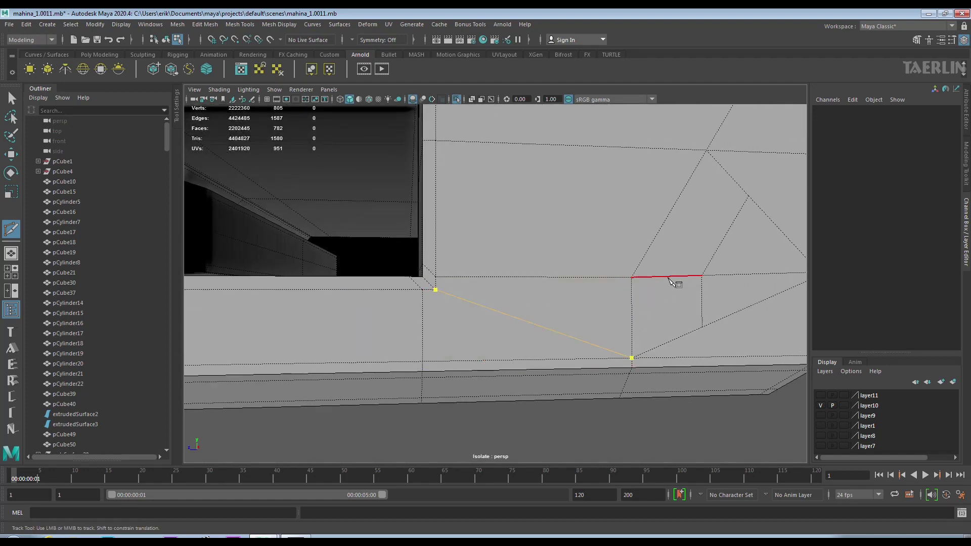
{"action": "right_click_drag", "start_coordinate": [600, 230], "coordinate": [418, 306], "text": "alt"}
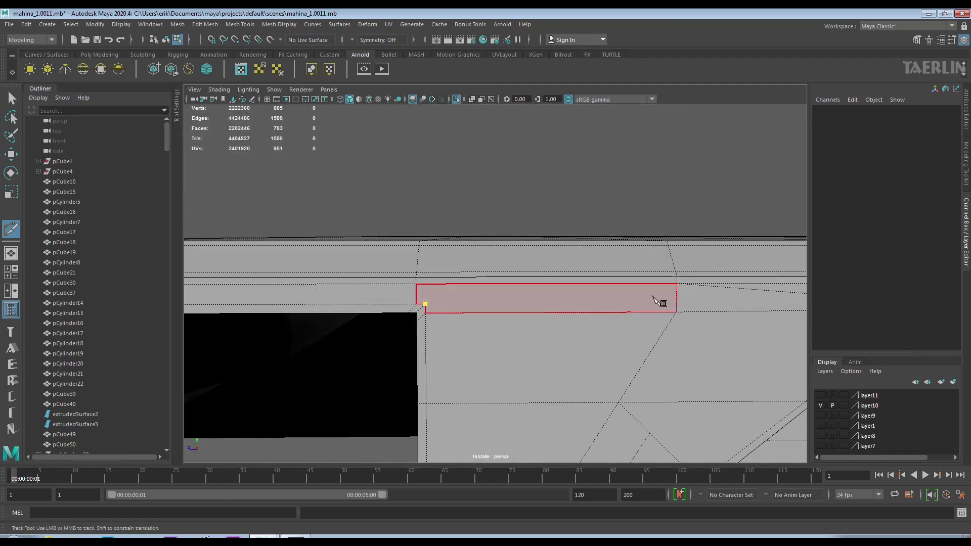
{"action": "key", "text": "Return"}
Inspect the corner cuts in smooth preview, then return to normal display.
{"action": "mouse_move", "coordinate": [643, 292]}
{"action": "right_mouse_down", "text": "alt"}
{"action": "mouse_move", "coordinate": [548, 297]}
{"action": "mouse_move", "coordinate": [540, 310]}
{"action": "right_mouse_up", "text": "alt"}
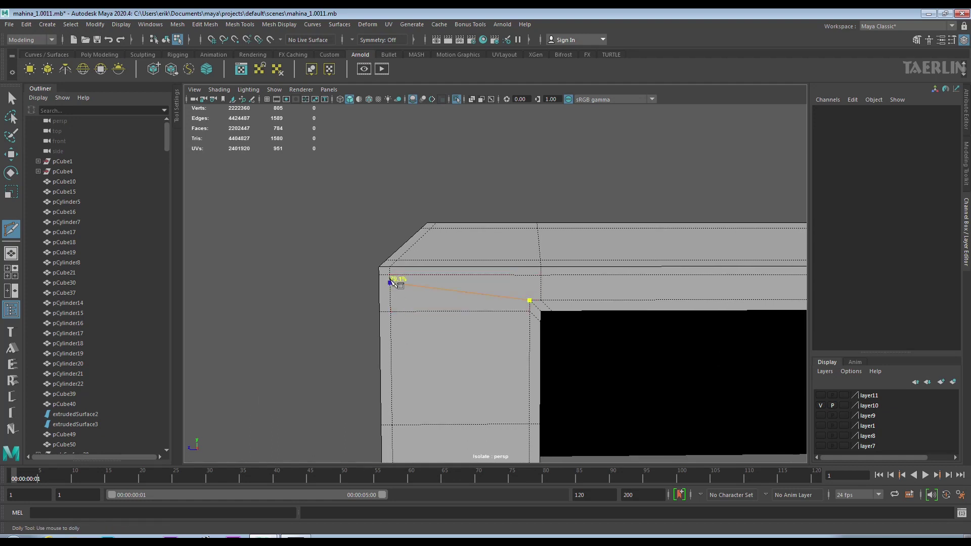
{"action": "middle_click_drag", "start_coordinate": [413, 348], "coordinate": [449, 236], "text": "alt"}
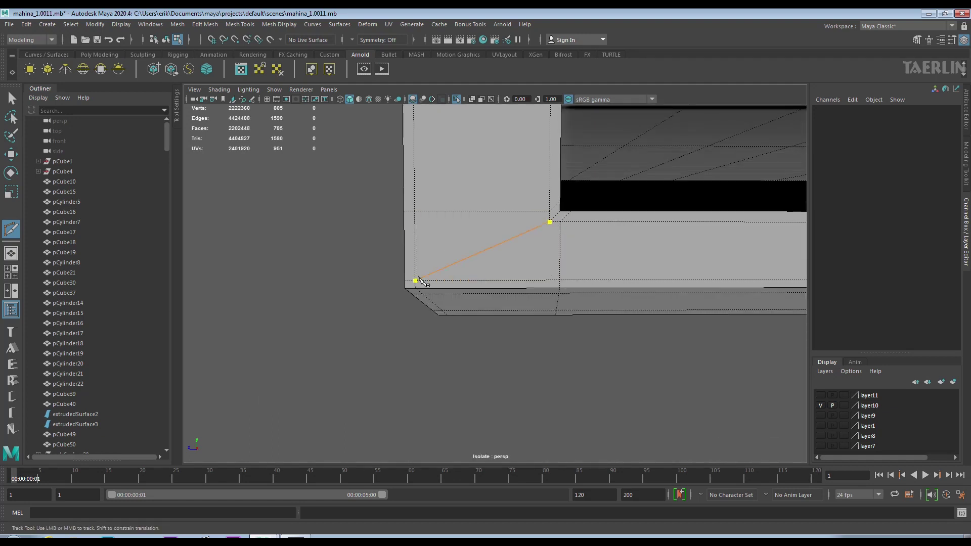
{"action": "scroll", "coordinate": [542, 228], "scroll_direction": "down", "scroll_amount": 5}
{"action": "middle_click_drag", "start_coordinate": [590, 252], "coordinate": [624, 336], "text": "alt"}
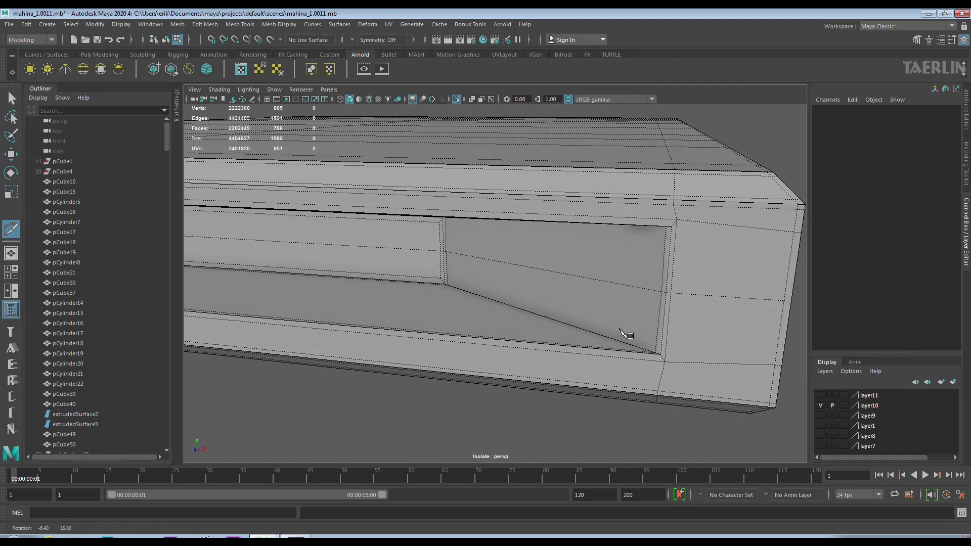
{"action": "key", "text": "3"}
{"action": "mouse_move", "coordinate": [595, 350]}
{"action": "left_mouse_down", "text": "alt"}
{"action": "mouse_move", "coordinate": [625, 354]}
{"action": "mouse_move", "coordinate": [614, 340]}
{"action": "left_mouse_up", "text": "alt"}
{"action": "key", "text": "1"}
{"action": "middle_click_drag", "start_coordinate": [613, 340], "coordinate": [79, 238], "text": "alt"}
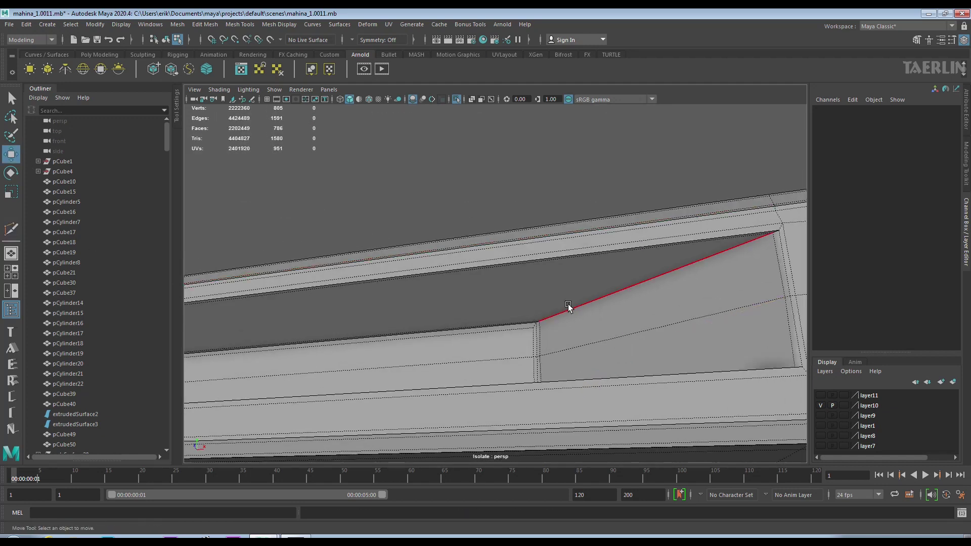
Bevel the slanted edge inside the window opening.
{"action": "left_click", "coordinate": [561, 308]}
{"action": "scroll", "coordinate": [617, 310], "scroll_direction": "down", "scroll_amount": 3}
{"action": "mouse_move", "coordinate": [617, 310]}
{"action": "left_mouse_down", "text": "alt"}
{"action": "mouse_move", "coordinate": [618, 351]}
{"action": "mouse_move", "coordinate": [561, 299]}
{"action": "left_mouse_up", "text": "alt"}
{"action": "right_click_drag", "start_coordinate": [566, 238], "coordinate": [615, 243], "text": "shift"}
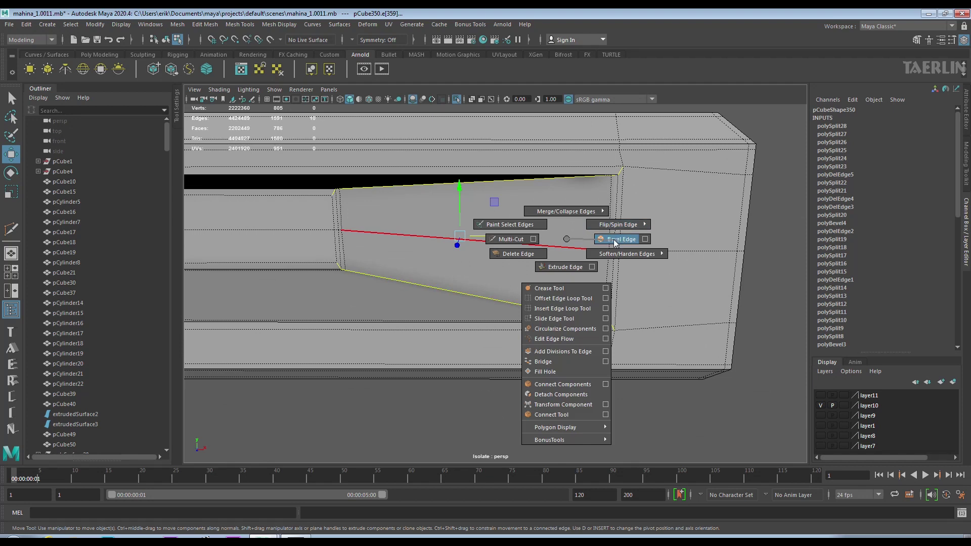
{"action": "left_click_drag", "start_coordinate": [615, 243], "coordinate": [499, 264], "text": "alt"}
{"action": "scroll", "coordinate": [499, 264], "scroll_direction": "up", "scroll_amount": 5}
{"action": "mouse_move", "coordinate": [499, 264]}
{"action": "middle_mouse_down", "text": "alt"}
{"action": "mouse_move", "coordinate": [397, 241]}
{"action": "mouse_move", "coordinate": [493, 225]}
{"action": "middle_mouse_up", "text": "alt"}
{"action": "right_click_drag", "start_coordinate": [473, 206], "coordinate": [521, 196]}
Target Weld the stray bevel vertex onto its neighbour.
{"action": "left_click", "coordinate": [450, 183]}
{"action": "right_click_drag", "start_coordinate": [455, 191], "coordinate": [460, 181], "text": "shift"}
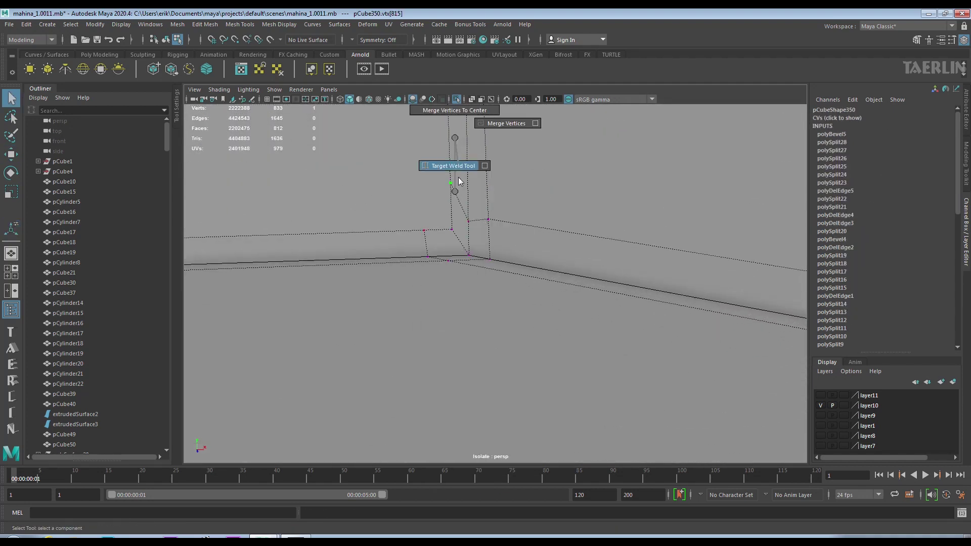
{"action": "left_click_drag", "start_coordinate": [451, 183], "coordinate": [452, 230]}
{"action": "mouse_move", "coordinate": [457, 173]}
{"action": "left_mouse_down", "text": "alt"}
{"action": "mouse_move", "coordinate": [474, 236]}
{"action": "mouse_move", "coordinate": [467, 263]}
{"action": "left_mouse_up", "text": "alt"}
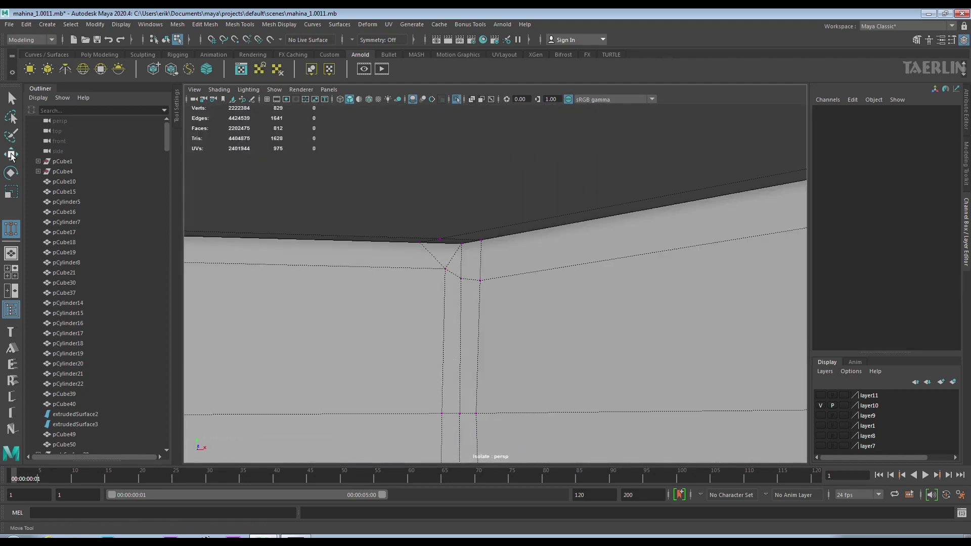
Delete two leftover edges around the beveled corner.
{"action": "left_click", "coordinate": [452, 273]}
{"action": "right_click_drag", "start_coordinate": [466, 243], "coordinate": [466, 271], "text": "shift"}
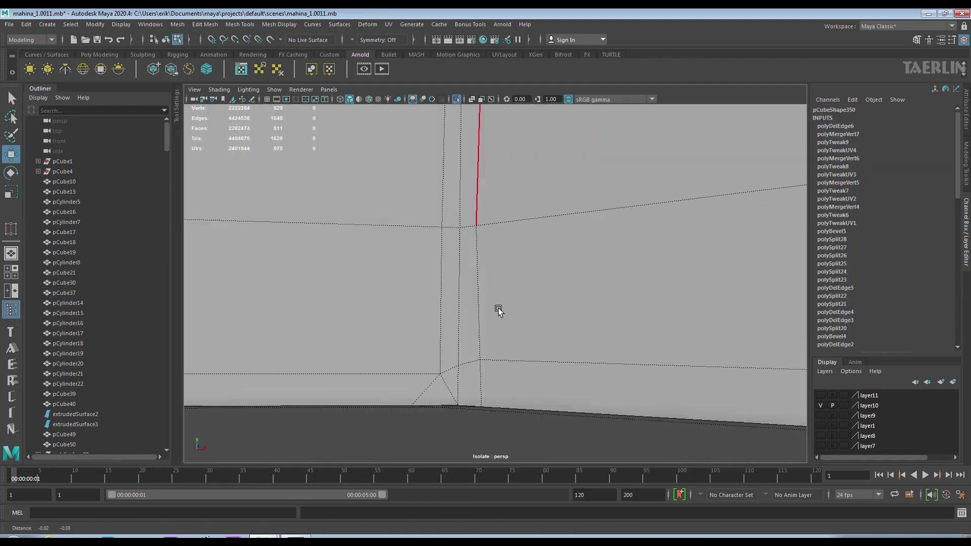
{"action": "left_click_drag", "start_coordinate": [499, 310], "coordinate": [454, 314], "text": "alt"}
{"action": "left_click", "coordinate": [494, 189]}
{"action": "right_click_drag", "start_coordinate": [494, 188], "coordinate": [505, 211], "text": "shift"}
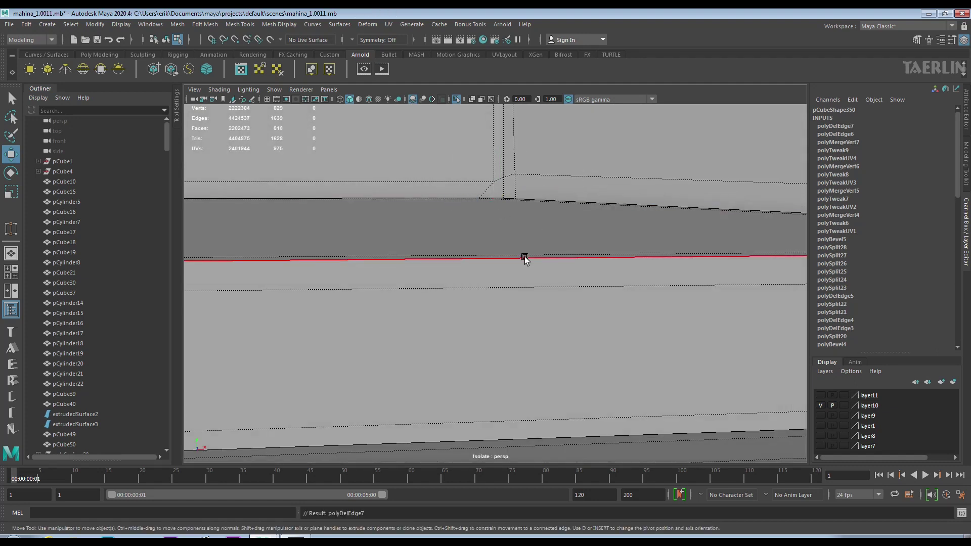
Multi-Cut a new edge across the top surface toward the pocket corner.
{"action": "left_click_drag", "start_coordinate": [523, 257], "coordinate": [461, 274], "text": "alt"}
{"action": "right_click_drag", "start_coordinate": [461, 274], "coordinate": [443, 234], "text": "alt"}
{"action": "left_click_drag", "start_coordinate": [526, 219], "coordinate": [510, 212], "text": "alt"}
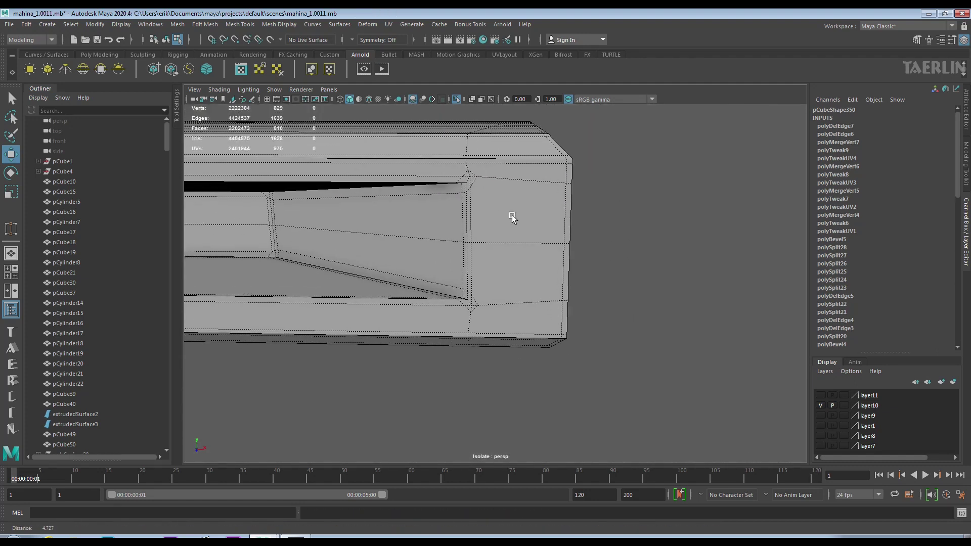
{"action": "right_click_drag", "start_coordinate": [511, 212], "coordinate": [447, 201], "text": "alt"}
{"action": "left_click_drag", "start_coordinate": [447, 202], "coordinate": [494, 186], "text": "alt"}
{"action": "right_click_drag", "start_coordinate": [494, 186], "coordinate": [482, 191], "text": "shift"}
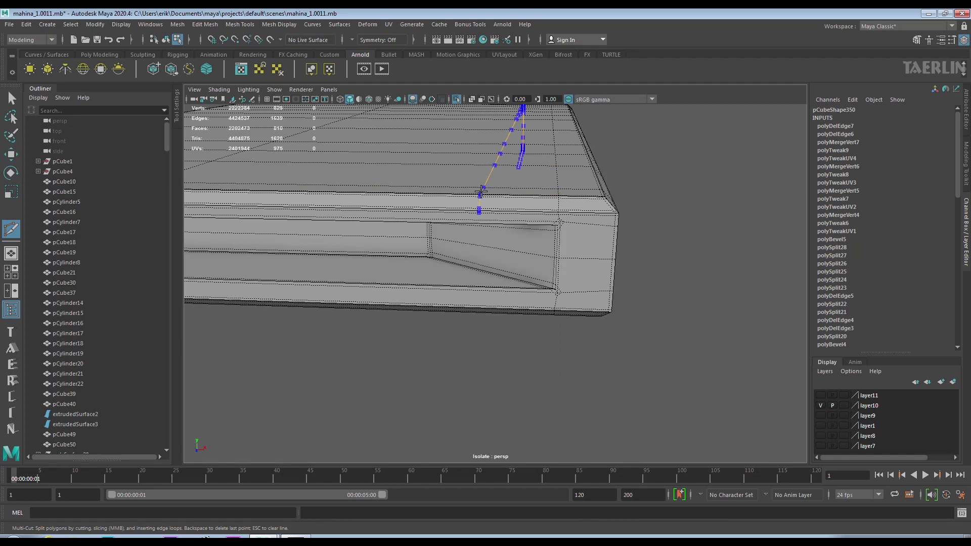
{"action": "right_click", "coordinate": [389, 251]}
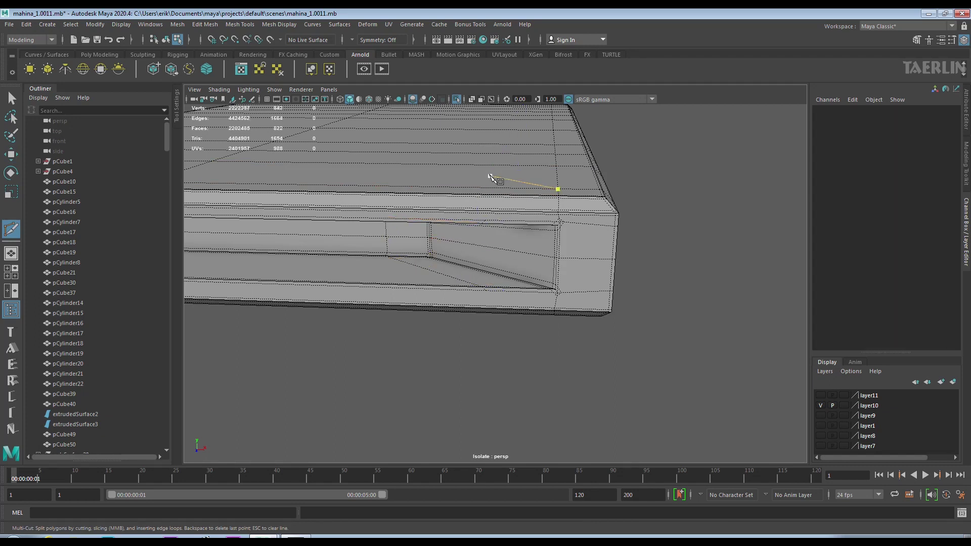
{"action": "right_click", "coordinate": [480, 308]}
{"action": "right_click_drag", "start_coordinate": [480, 308], "coordinate": [477, 327], "text": "alt"}
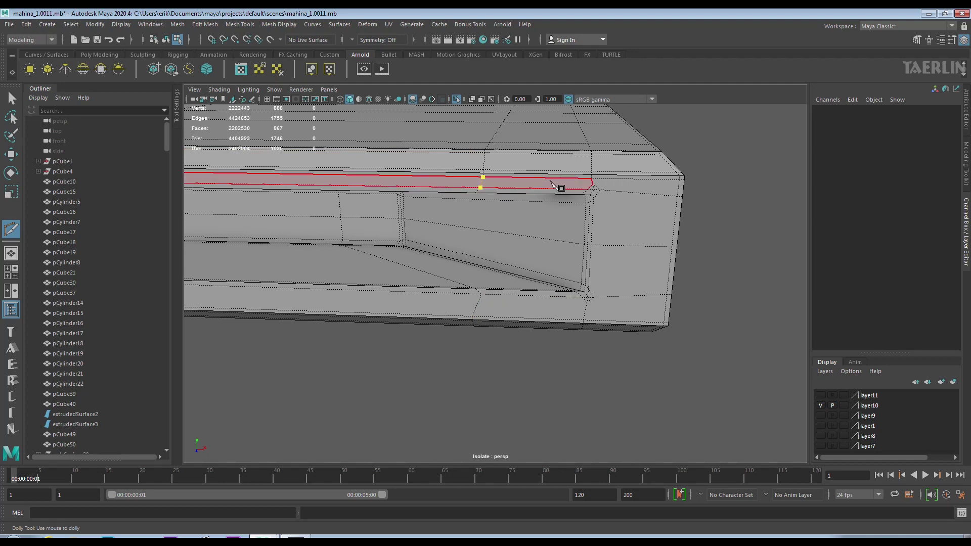
{"action": "key", "text": "space"}
{"action": "key", "text": "space"}
{"action": "scroll", "coordinate": [521, 255], "scroll_direction": "up", "scroll_amount": 3}
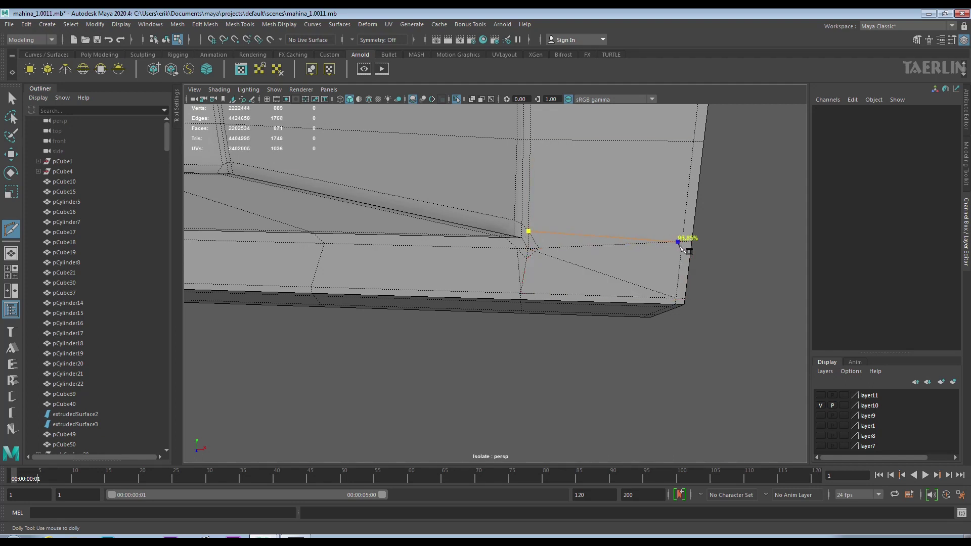
Delete the extra edges at the pocket corner.
{"action": "left_click", "coordinate": [526, 252]}
{"action": "key", "text": "Delete"}
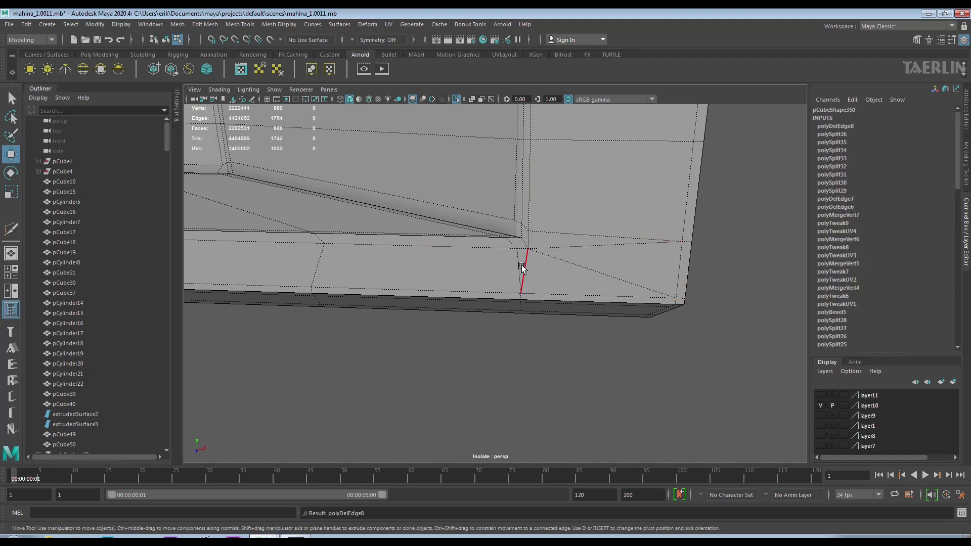
{"action": "right_click_drag", "start_coordinate": [610, 248], "coordinate": [587, 273], "text": "shift"}
{"action": "mouse_move", "coordinate": [590, 286]}
{"action": "left_mouse_down", "text": "alt"}
{"action": "mouse_move", "coordinate": [547, 218]}
{"action": "mouse_move", "coordinate": [529, 212]}
{"action": "left_mouse_up", "text": "alt"}
{"action": "scroll", "coordinate": [528, 213], "scroll_direction": "up", "scroll_amount": 3}
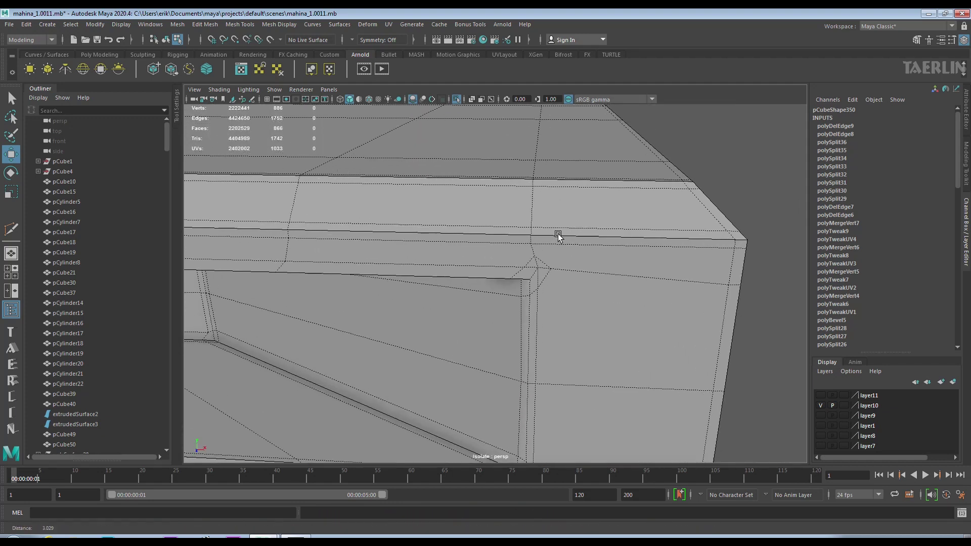
Remove the horizontal edge run at the corner and check the block in smooth preview.
{"action": "right_click_drag", "start_coordinate": [587, 215], "coordinate": [627, 242], "text": "shift"}
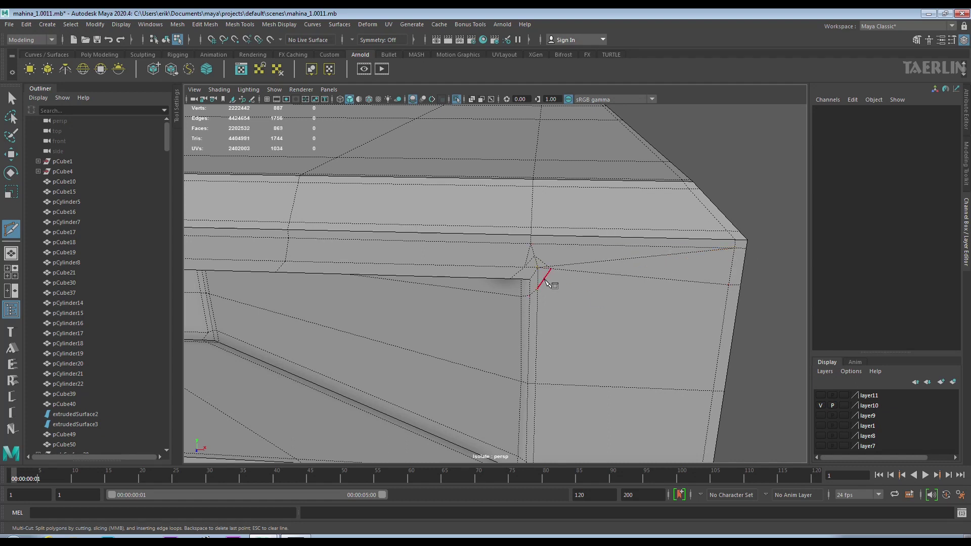
{"action": "double_click", "coordinate": [626, 273]}
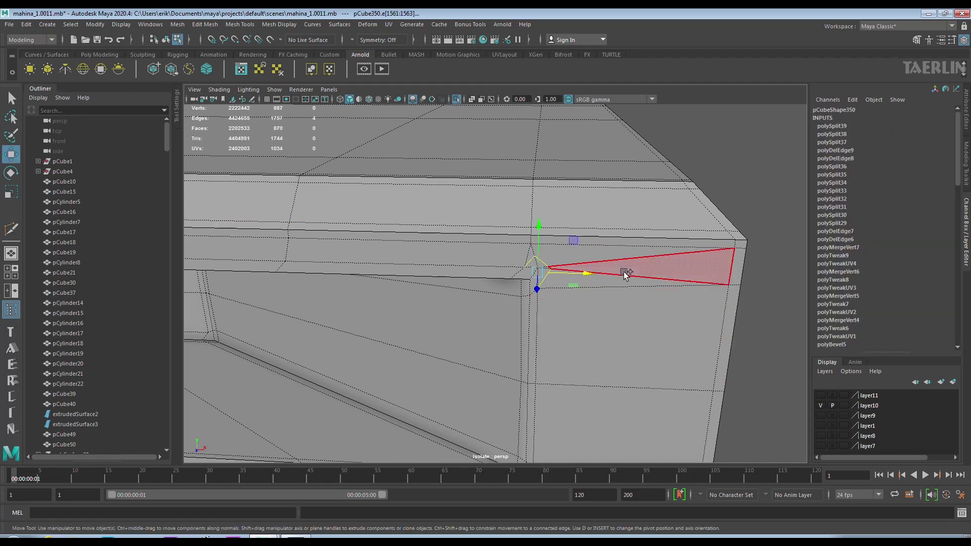
{"action": "right_click_drag", "start_coordinate": [621, 276], "coordinate": [559, 257], "text": "shift"}
{"action": "left_click", "coordinate": [646, 338]}
{"action": "key", "text": "3"}
{"action": "scroll", "coordinate": [636, 344], "scroll_direction": "down", "scroll_amount": 5}
{"action": "right_click_drag", "start_coordinate": [537, 255], "coordinate": [574, 240]}
{"action": "mouse_move", "coordinate": [548, 223]}
{"action": "left_mouse_down", "text": "alt"}
{"action": "mouse_move", "coordinate": [479, 243]}
{"action": "mouse_move", "coordinate": [655, 247]}
{"action": "left_mouse_up", "text": "alt"}
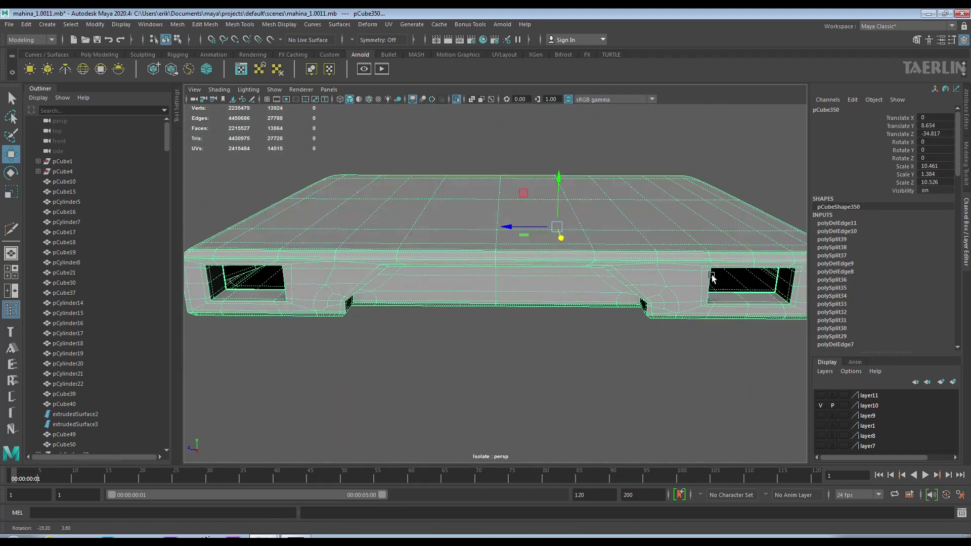
Add several edge loops across the block's underside with Edge Ring and Split.
{"action": "scroll", "coordinate": [655, 247], "scroll_direction": "up", "scroll_amount": 3}
{"action": "right_click_drag", "start_coordinate": [613, 271], "coordinate": [626, 238]}
{"action": "left_click", "coordinate": [439, 301]}
{"action": "right_click_drag", "start_coordinate": [466, 327], "coordinate": [466, 327], "text": "shift"}
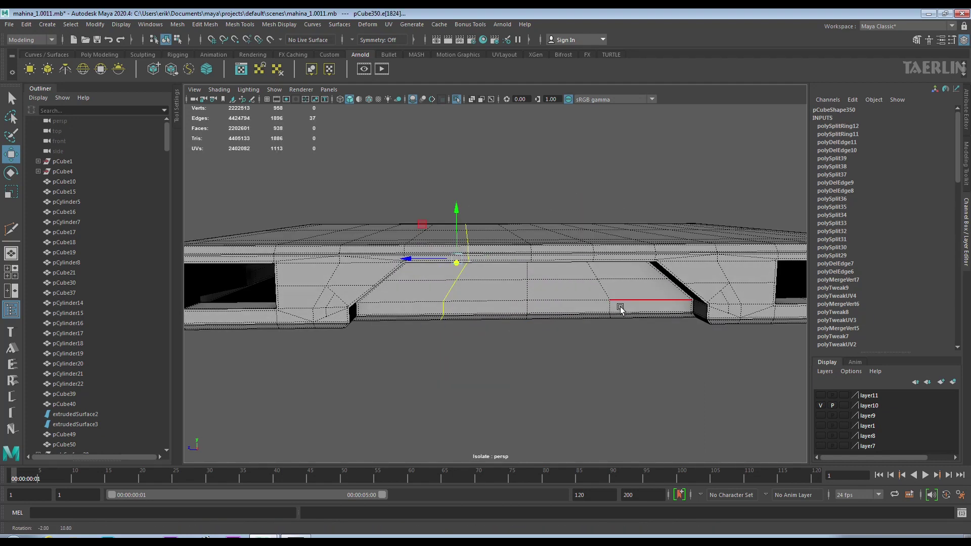
{"action": "left_click_drag", "start_coordinate": [635, 297], "coordinate": [550, 309], "text": "alt"}
{"action": "mouse_move", "coordinate": [549, 310]}
{"action": "right_mouse_down", "text": "shift"}
{"action": "mouse_move", "coordinate": [607, 321]}
{"action": "mouse_move", "coordinate": [597, 319]}
{"action": "right_mouse_up", "text": "shift"}
{"action": "right_click_drag", "start_coordinate": [466, 303], "coordinate": [521, 318], "text": "shift"}
{"action": "right_click_drag", "start_coordinate": [332, 305], "coordinate": [360, 316], "text": "shift"}
{"action": "right_click_drag", "start_coordinate": [618, 268], "coordinate": [595, 279]}
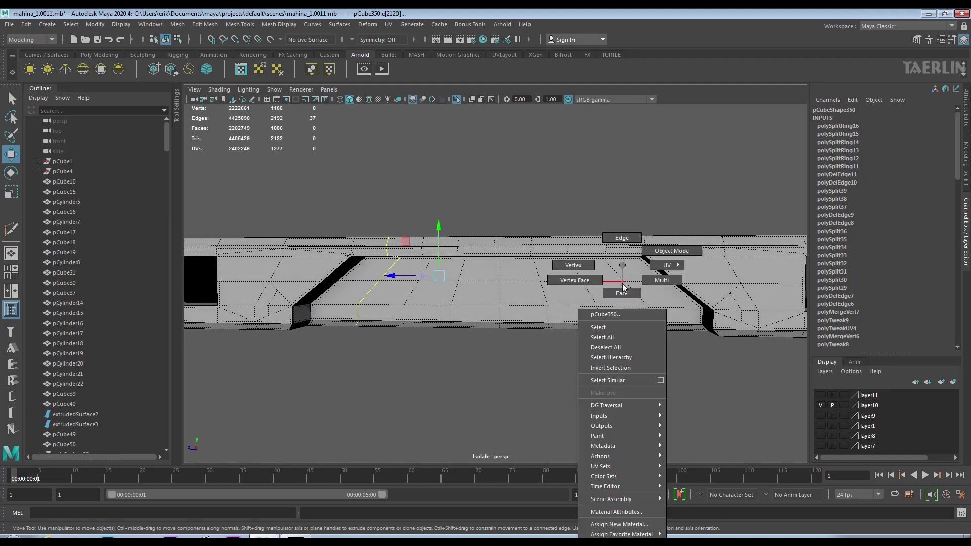
{"action": "left_click", "coordinate": [595, 279]}
{"action": "key", "text": "ctrl+a"}
{"action": "right_click_drag", "start_coordinate": [382, 278], "coordinate": [411, 290], "text": "shift"}
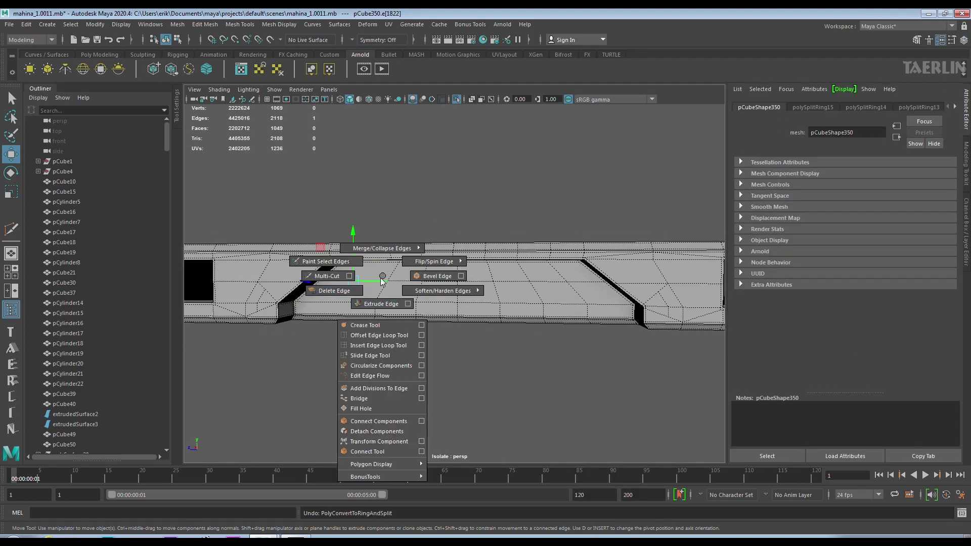
Select a group of underside faces and extrude them repeatedly into a recessed pocket.
{"action": "left_click_drag", "start_coordinate": [422, 310], "coordinate": [592, 265], "text": "alt"}
{"action": "right_click_drag", "start_coordinate": [591, 266], "coordinate": [584, 276]}
{"action": "left_click", "coordinate": [584, 276]}
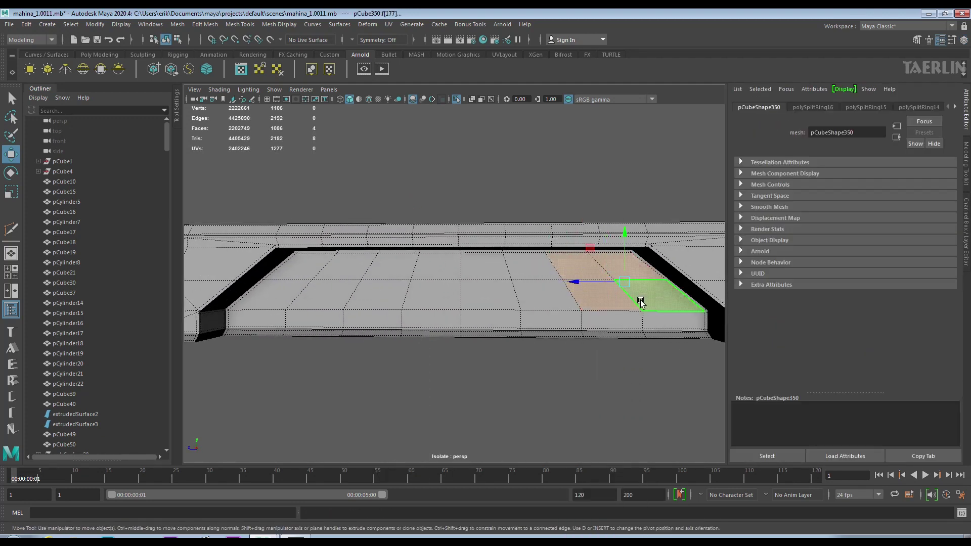
{"action": "left_click_drag", "start_coordinate": [640, 298], "coordinate": [568, 283], "text": "alt"}
{"action": "left_click", "coordinate": [644, 298], "text": "shift"}
{"action": "right_click_drag", "start_coordinate": [611, 289], "coordinate": [608, 327], "text": "shift"}
{"action": "left_click", "coordinate": [544, 307]}
{"action": "key", "text": "ctrl+e"}
{"action": "left_click", "coordinate": [399, 283]}
{"action": "right_click_drag", "start_coordinate": [446, 278], "coordinate": [448, 303], "text": "shift"}
{"action": "left_click", "coordinate": [350, 284]}
Multi-Cut a new edge down the side from the recess corner.
{"action": "left_click_drag", "start_coordinate": [535, 306], "coordinate": [530, 261], "text": "alt"}
{"action": "right_click_drag", "start_coordinate": [582, 212], "coordinate": [601, 250], "text": "shift"}
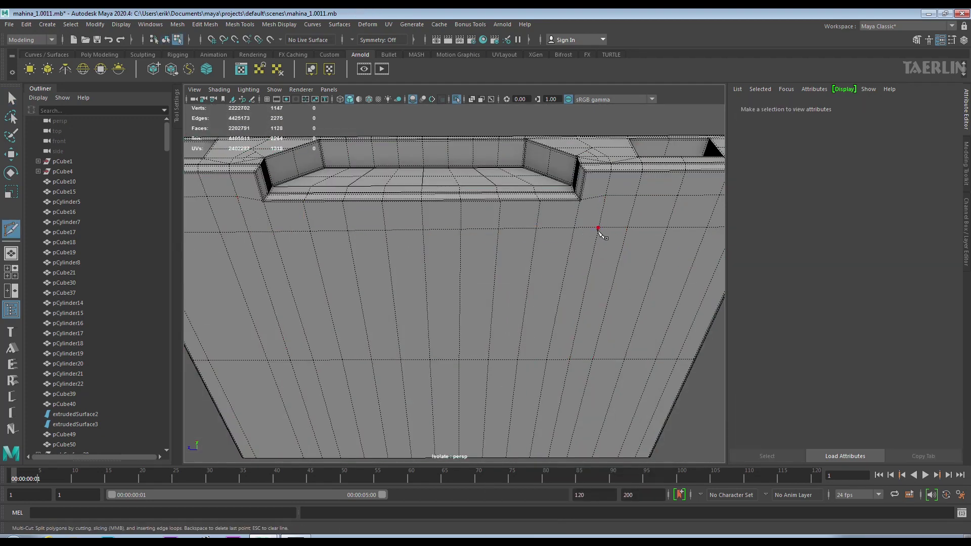
{"action": "scroll", "coordinate": [624, 256], "scroll_direction": "up", "scroll_amount": 3}
{"action": "scroll", "coordinate": [516, 277], "scroll_direction": "up", "scroll_amount": 3}
{"action": "middle_click_drag", "start_coordinate": [570, 204], "coordinate": [548, 197], "text": "alt"}
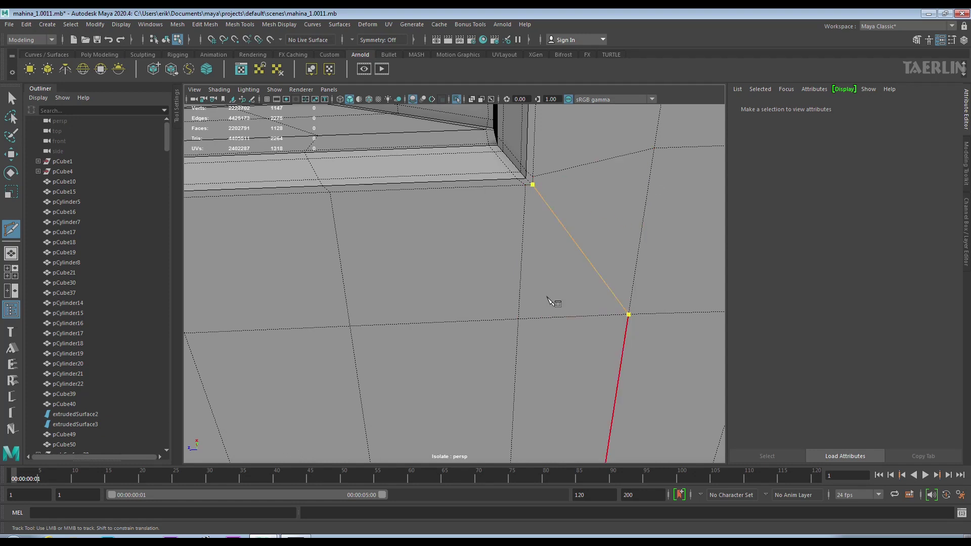
{"action": "key", "text": "Return"}
{"action": "right_click_drag", "start_coordinate": [591, 309], "coordinate": [601, 177], "text": "alt"}
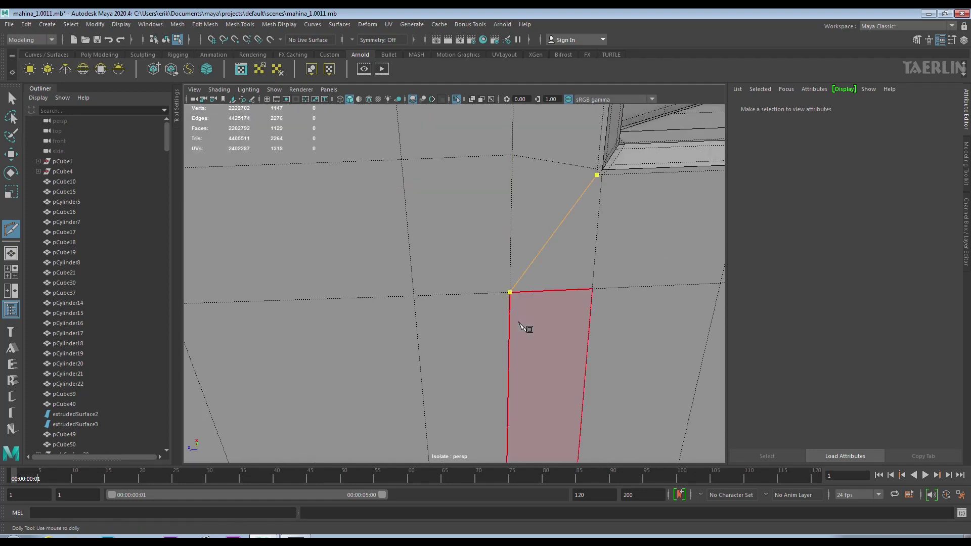
Select the faces inside the angled recessed panel, checking the smoothed preview.
{"action": "right_click_drag", "start_coordinate": [524, 330], "coordinate": [555, 254], "text": "alt"}
{"action": "mouse_move", "coordinate": [555, 254]}
{"action": "left_mouse_down", "text": "alt"}
{"action": "mouse_move", "coordinate": [599, 284]}
{"action": "mouse_move", "coordinate": [526, 278]}
{"action": "left_mouse_up", "text": "alt"}
{"action": "right_click_drag", "start_coordinate": [525, 278], "coordinate": [390, 245], "text": "alt"}
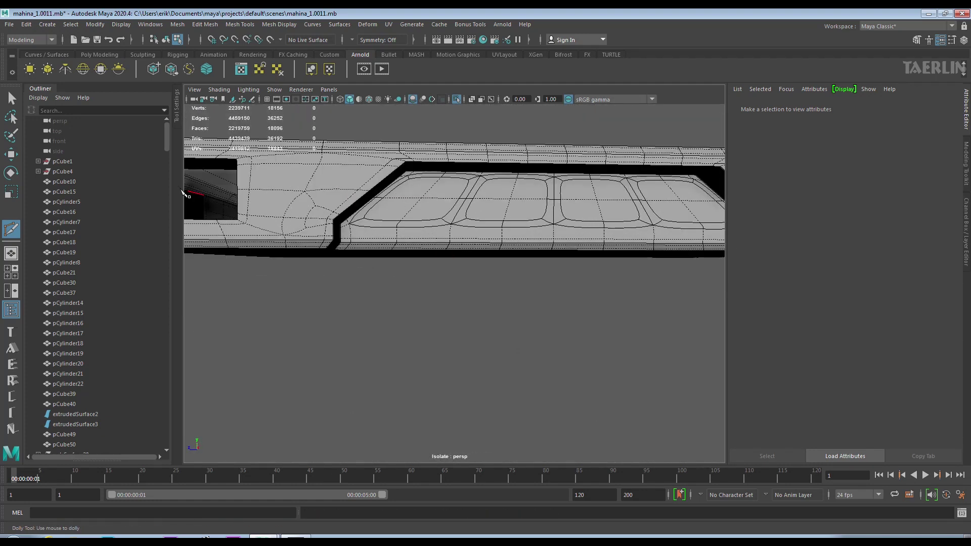
{"action": "right_click_drag", "start_coordinate": [498, 210], "coordinate": [509, 227]}
{"action": "left_click", "coordinate": [432, 192]}
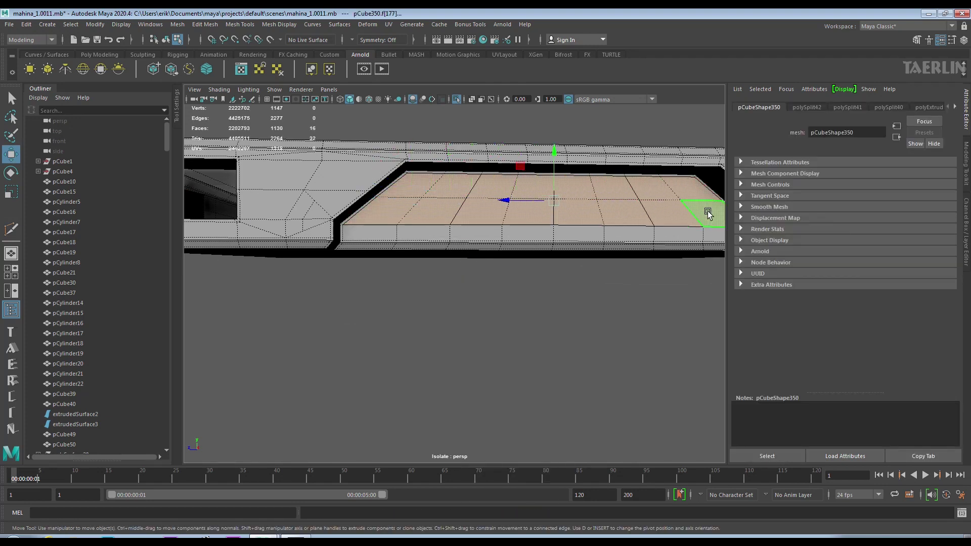
{"action": "left_click_drag", "start_coordinate": [708, 213], "coordinate": [564, 238], "text": "alt"}
{"action": "key", "text": "3"}
{"action": "mouse_move", "coordinate": [600, 300]}
{"action": "left_mouse_down", "text": "alt"}
{"action": "mouse_move", "coordinate": [721, 260]}
{"action": "mouse_move", "coordinate": [464, 232]}
{"action": "left_mouse_up", "text": "alt"}
{"action": "mouse_move", "coordinate": [464, 233]}
{"action": "right_mouse_down", "text": "alt"}
{"action": "mouse_move", "coordinate": [522, 278]}
{"action": "mouse_move", "coordinate": [548, 315]}
{"action": "right_mouse_up", "text": "alt"}
{"action": "key", "text": "1"}
Circularize the faces with negative Radial Offset and extrude them inward into four holes.
{"action": "right_click", "coordinate": [550, 236], "text": "shift"}
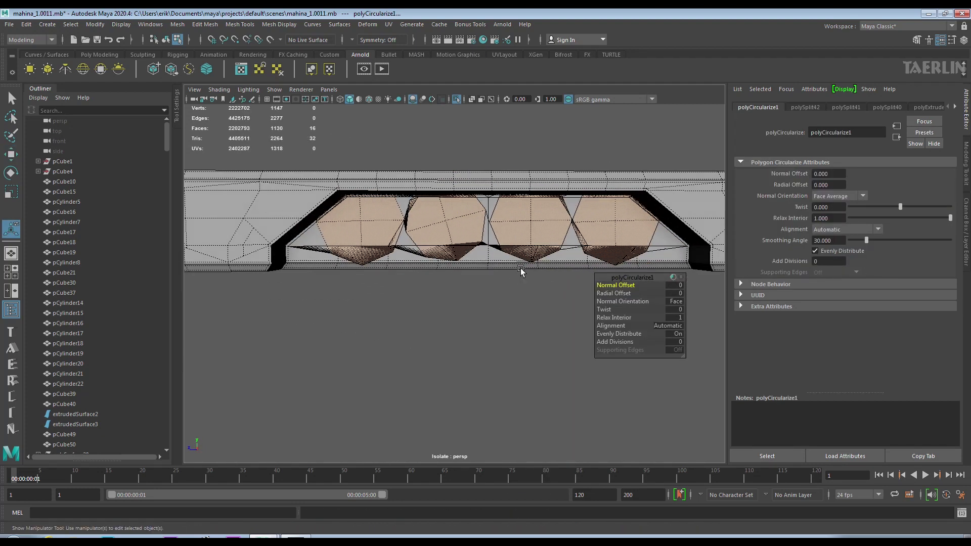
{"action": "left_click_drag", "start_coordinate": [622, 293], "coordinate": [604, 294]}
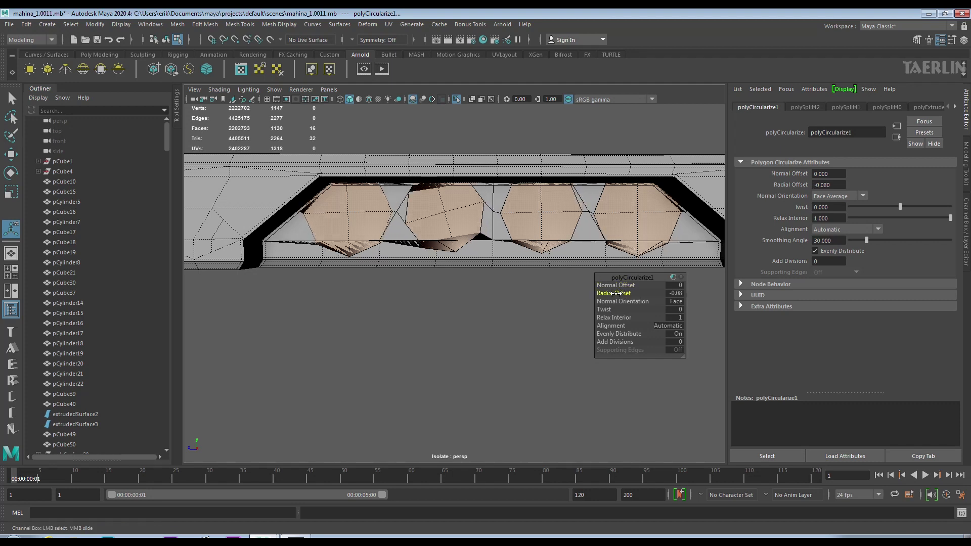
{"action": "right_click_drag", "start_coordinate": [509, 228], "coordinate": [486, 217], "text": "shift"}
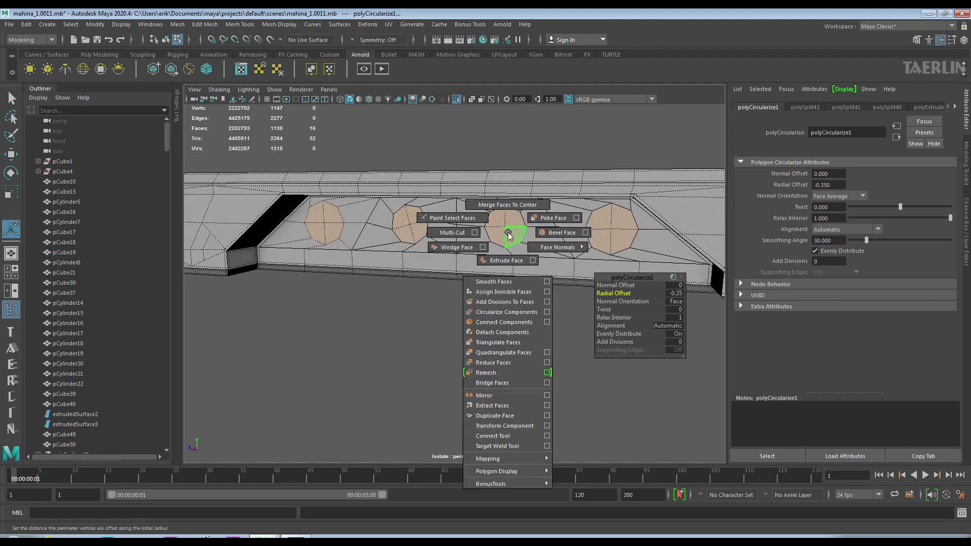
{"action": "key", "text": "w"}
{"action": "left_click_drag", "start_coordinate": [506, 243], "coordinate": [409, 147], "text": "alt"}
{"action": "middle_click_drag", "start_coordinate": [408, 147], "coordinate": [409, 156]}
{"action": "mouse_move", "coordinate": [408, 157]}
{"action": "left_mouse_down", "text": "alt"}
{"action": "mouse_move", "coordinate": [433, 211]}
{"action": "mouse_move", "coordinate": [499, 223]}
{"action": "mouse_move", "coordinate": [494, 212]}
{"action": "mouse_move", "coordinate": [597, 185]}
{"action": "left_mouse_up", "text": "alt"}
{"action": "left_click", "coordinate": [499, 223]}
Bevel the four hole rims with Uniform mitering, fraction 0.5, chamfer off.
{"action": "left_click", "coordinate": [609, 185]}
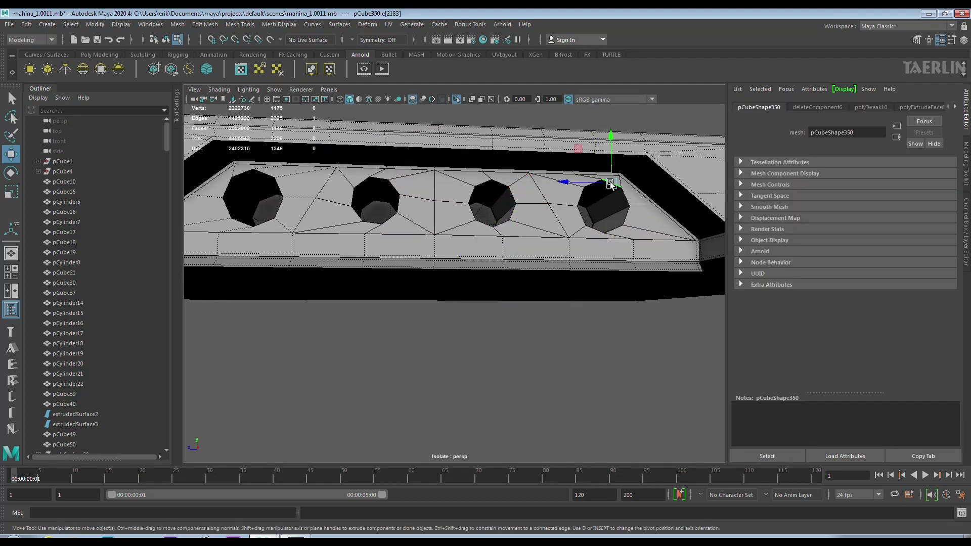
{"action": "right_click_drag", "start_coordinate": [259, 183], "coordinate": [323, 226], "text": "shift"}
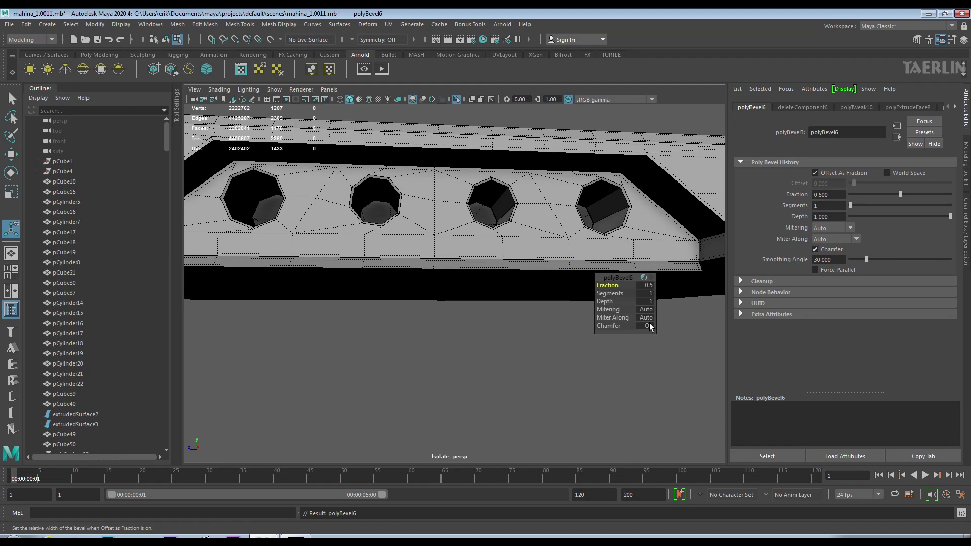
{"action": "scroll", "coordinate": [638, 314], "scroll_direction": "up", "scroll_amount": 3}
{"action": "left_click", "coordinate": [652, 312]}
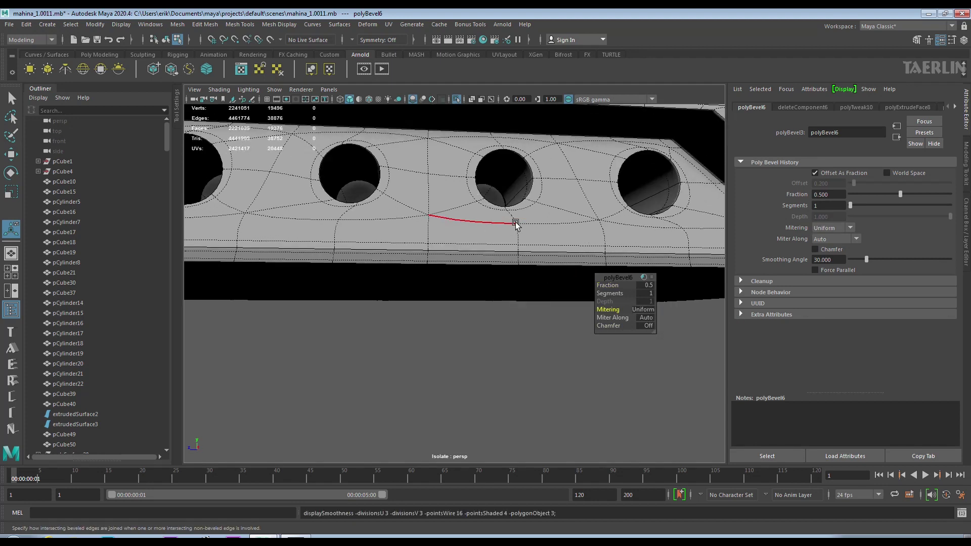
{"action": "left_click_drag", "start_coordinate": [513, 219], "coordinate": [471, 222], "text": "alt"}
{"action": "scroll", "coordinate": [472, 223], "scroll_direction": "down", "scroll_amount": 5}
{"action": "key", "text": "q"}
{"action": "left_click", "coordinate": [472, 334]}
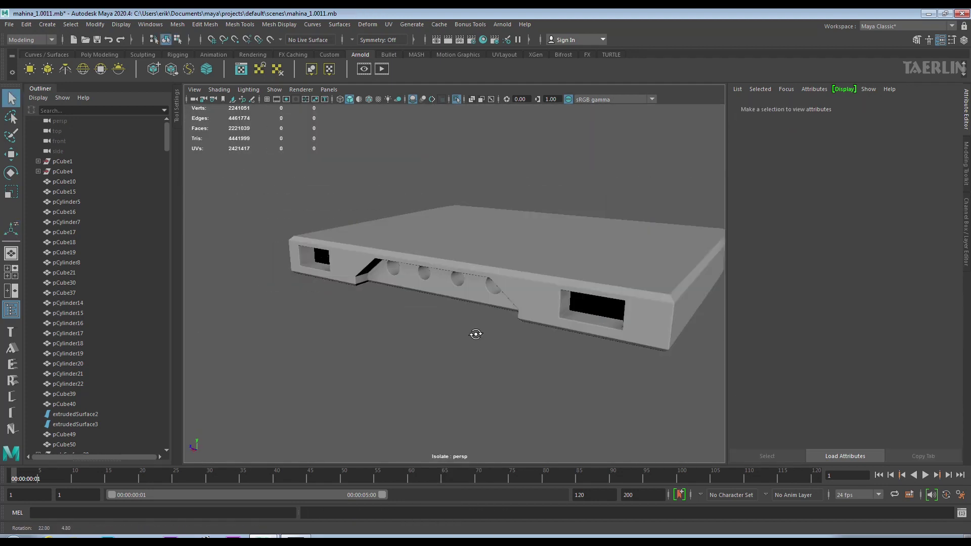
Orbit around the part and turn Isolate Select off to show the full machine.
{"action": "left_click_drag", "start_coordinate": [473, 334], "coordinate": [503, 325], "text": "alt"}
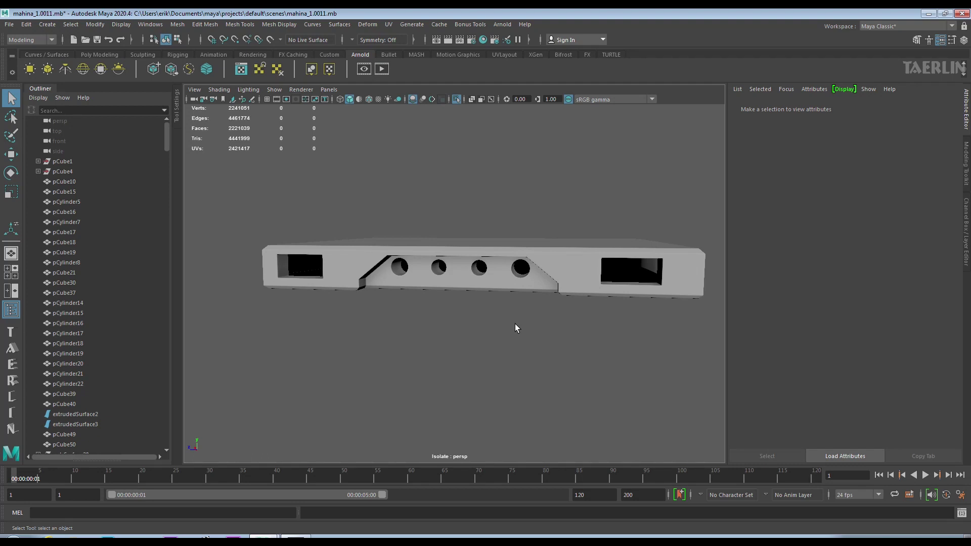
{"action": "mouse_move", "coordinate": [515, 324]}
{"action": "left_mouse_down", "text": "alt"}
{"action": "mouse_move", "coordinate": [524, 270]}
{"action": "mouse_move", "coordinate": [429, 314]}
{"action": "mouse_move", "coordinate": [403, 307]}
{"action": "left_mouse_up", "text": "alt"}
{"action": "right_click_drag", "start_coordinate": [494, 264], "coordinate": [528, 299]}
{"action": "mouse_move", "coordinate": [528, 299]}
{"action": "left_mouse_down", "text": "alt"}
{"action": "mouse_move", "coordinate": [505, 283]}
{"action": "mouse_move", "coordinate": [455, 304]}
{"action": "mouse_move", "coordinate": [427, 301]}
{"action": "mouse_move", "coordinate": [462, 298]}
{"action": "left_mouse_up", "text": "alt"}
{"action": "left_click", "coordinate": [457, 100]}
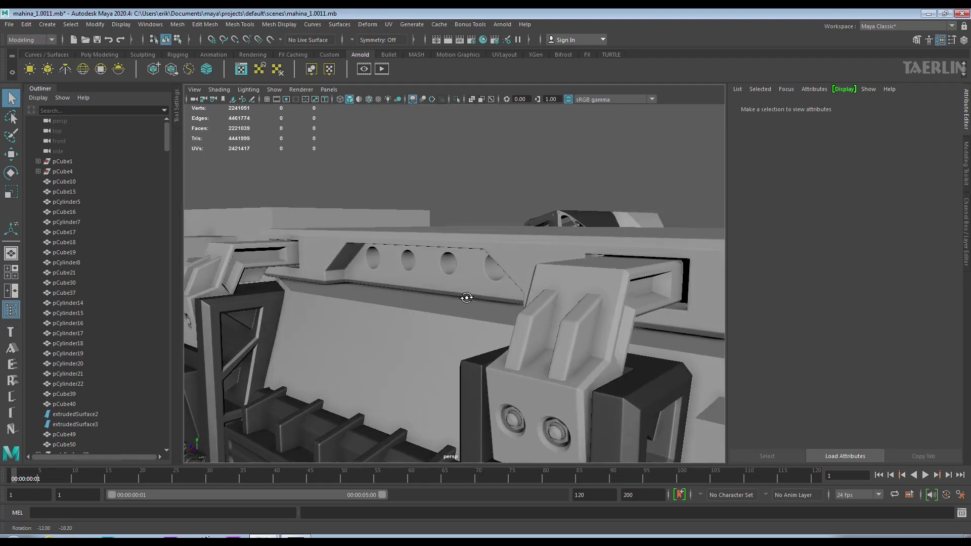
{"action": "scroll", "coordinate": [345, 277], "scroll_direction": "up", "scroll_amount": 3}
Select pCube350 and turn off its smooth mesh preview.
{"action": "mouse_move", "coordinate": [345, 275]}
{"action": "left_mouse_down", "text": "alt"}
{"action": "mouse_move", "coordinate": [444, 278]}
{"action": "mouse_move", "coordinate": [505, 258]}
{"action": "left_mouse_up", "text": "alt"}
{"action": "scroll", "coordinate": [506, 257], "scroll_direction": "up", "scroll_amount": 3}
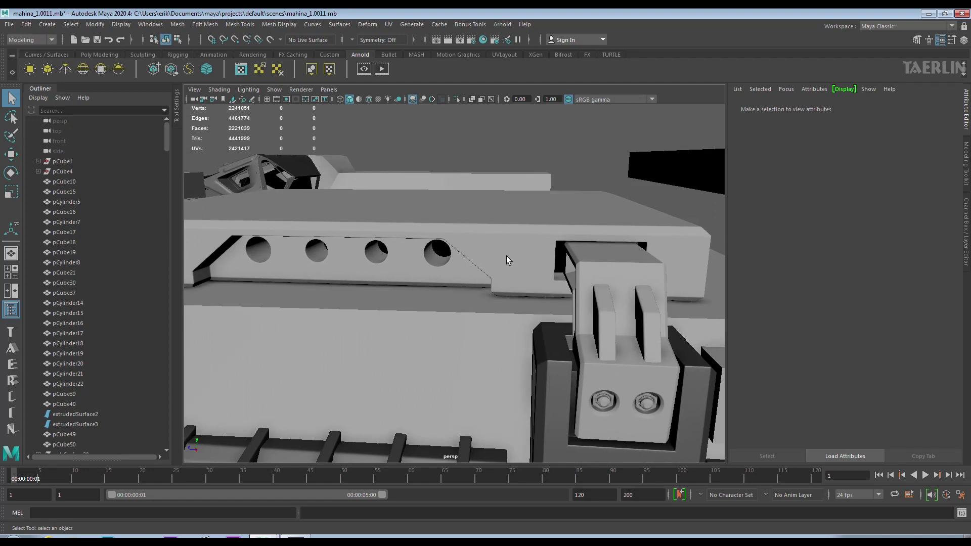
{"action": "left_click", "coordinate": [522, 271]}
{"action": "key", "text": "1"}
{"action": "mouse_move", "coordinate": [546, 284]}
{"action": "left_mouse_down", "text": "alt"}
{"action": "mouse_move", "coordinate": [544, 243]}
{"action": "mouse_move", "coordinate": [532, 250]}
{"action": "left_mouse_up", "text": "alt"}
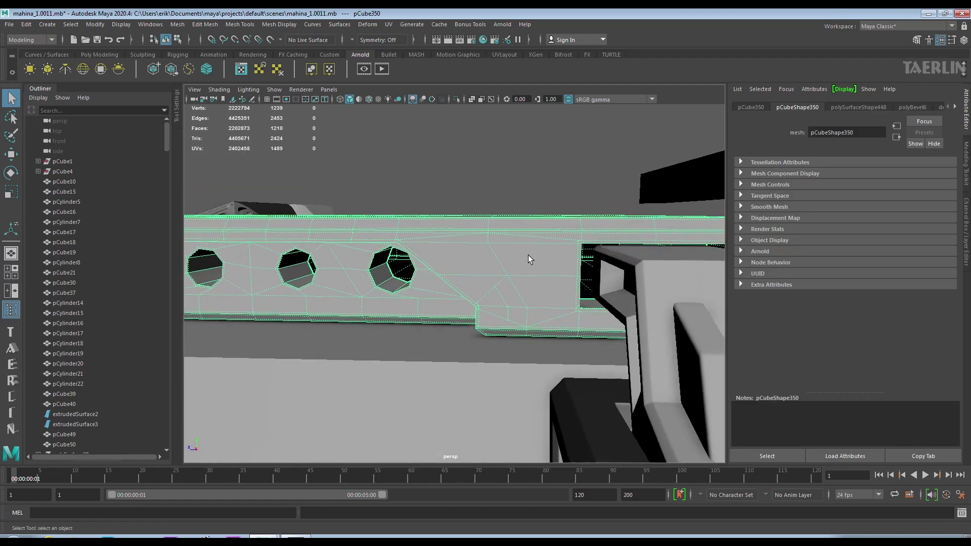
Extrude a face beside the holes, circularize it at Radial Offset -0.48, and inset it.
{"action": "right_click_drag", "start_coordinate": [520, 308], "coordinate": [571, 258]}
{"action": "left_click", "coordinate": [445, 255]}
{"action": "scroll", "coordinate": [580, 251], "scroll_direction": "up", "scroll_amount": 2}
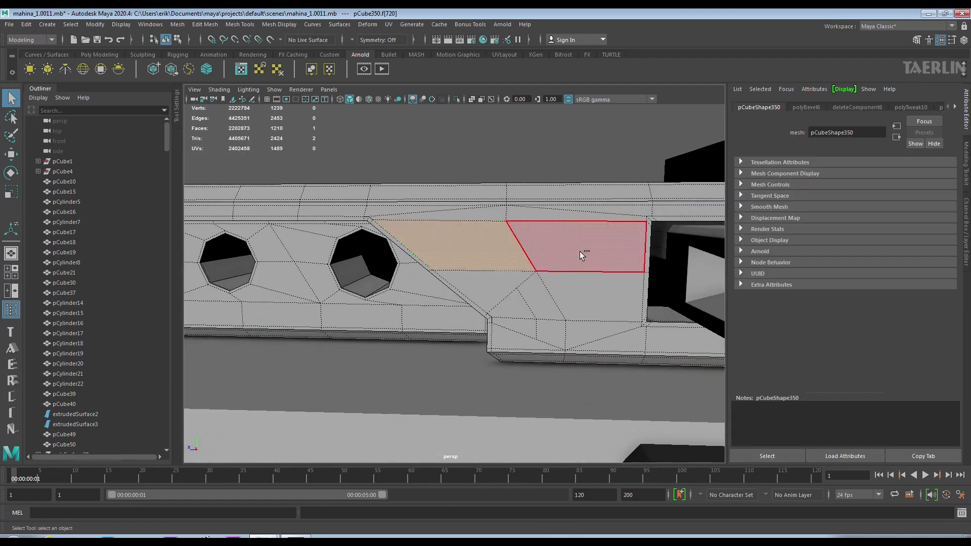
{"action": "right_click_drag", "start_coordinate": [547, 299], "coordinate": [581, 253], "text": "shift"}
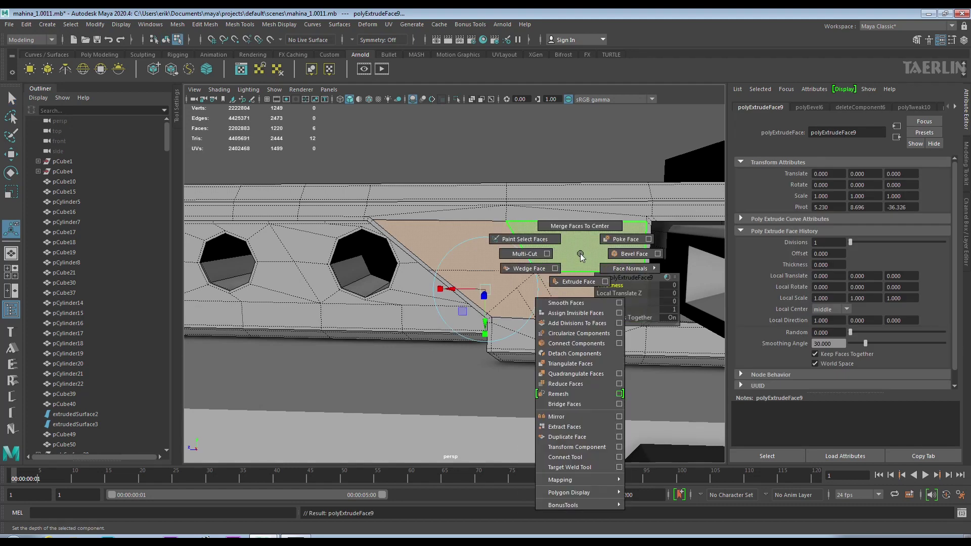
{"action": "left_click_drag", "start_coordinate": [620, 293], "coordinate": [506, 263]}
{"action": "scroll", "coordinate": [557, 283], "scroll_direction": "up", "scroll_amount": 2}
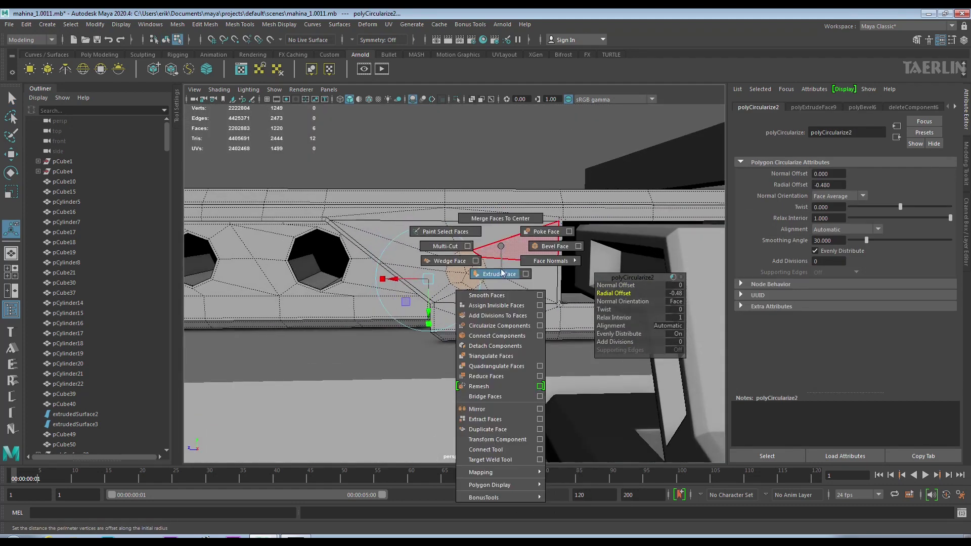
{"action": "right_click_drag", "start_coordinate": [485, 253], "coordinate": [499, 274], "text": "shift"}
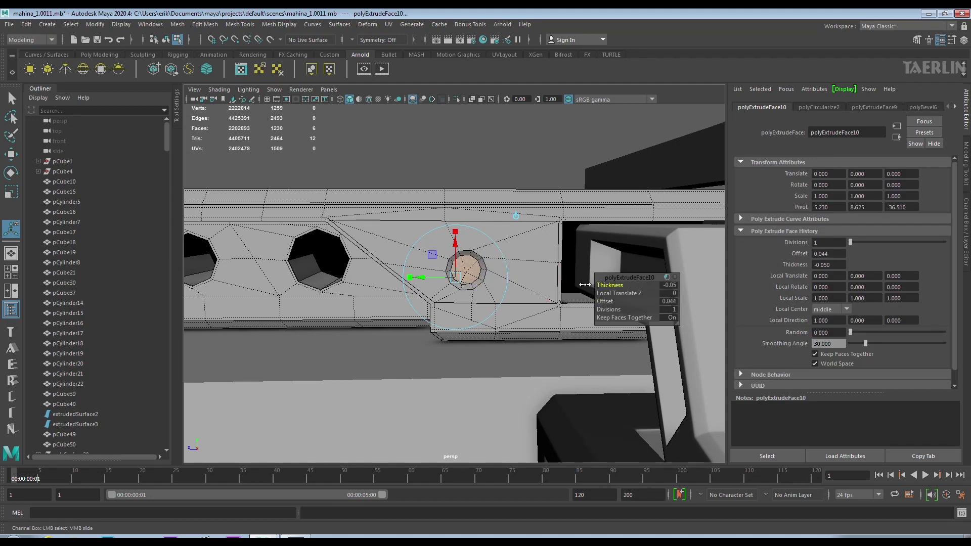
{"action": "scroll", "coordinate": [566, 276], "scroll_direction": "up", "scroll_amount": 4}
{"action": "scroll", "coordinate": [551, 242], "scroll_direction": "up", "scroll_amount": 2}
Bevel the round inset's rim at fraction 0.5, then pick a face on the other panel.
{"action": "key", "text": "q"}
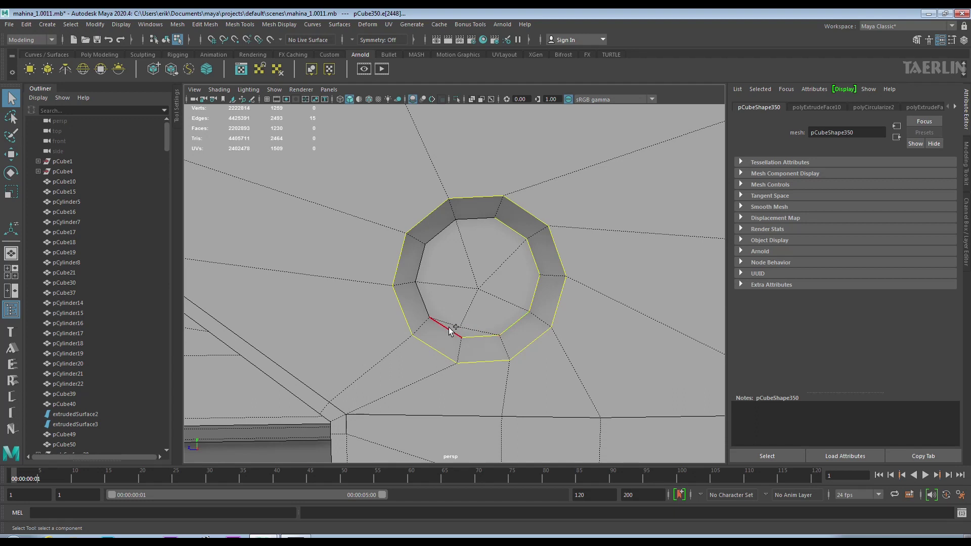
{"action": "right_click_drag", "start_coordinate": [515, 270], "coordinate": [521, 267], "text": "shift"}
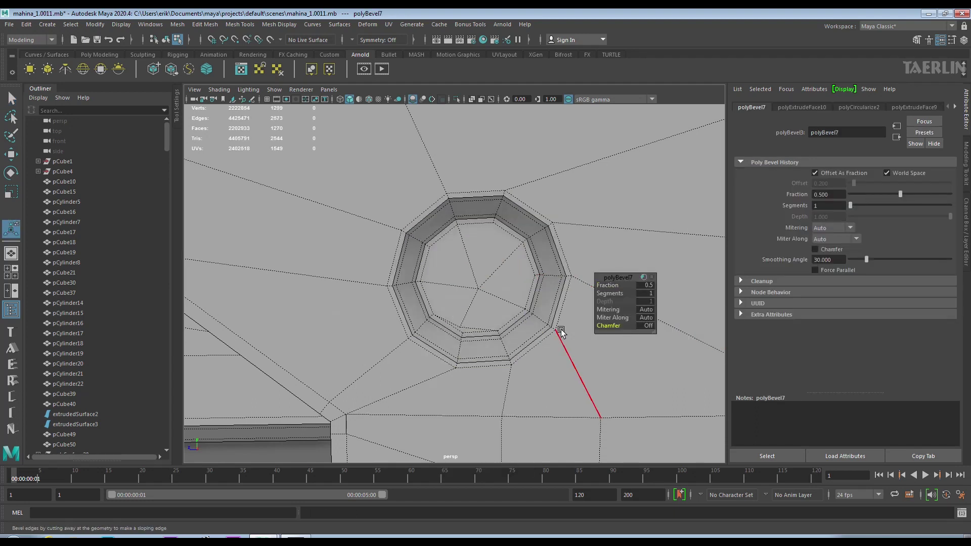
{"action": "key", "text": "q"}
{"action": "mouse_move", "coordinate": [494, 187]}
{"action": "left_mouse_down", "text": "alt"}
{"action": "mouse_move", "coordinate": [435, 311]}
{"action": "mouse_move", "coordinate": [413, 241]}
{"action": "mouse_move", "coordinate": [369, 297]}
{"action": "mouse_move", "coordinate": [435, 317]}
{"action": "mouse_move", "coordinate": [444, 306]}
{"action": "left_mouse_up", "text": "alt"}
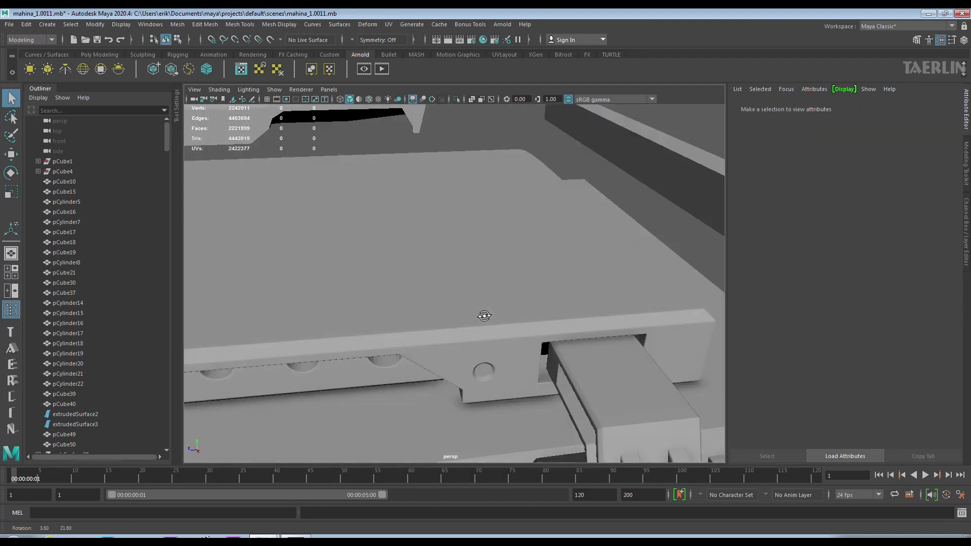
{"action": "left_click", "coordinate": [369, 297]}
{"action": "right_click_drag", "start_coordinate": [399, 282], "coordinate": [403, 311]}
{"action": "left_click", "coordinate": [456, 331]}
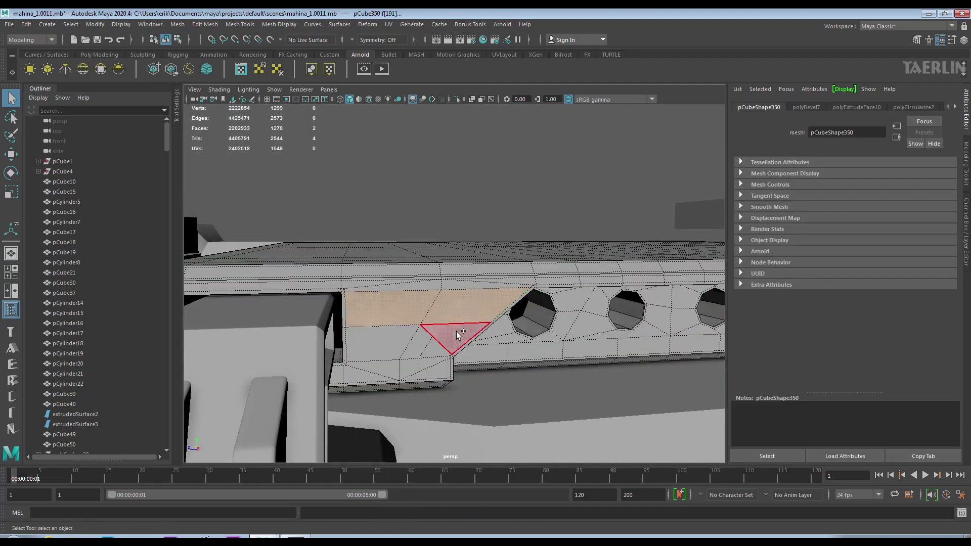
Extrude the circularized face on the other panel inward with Thickness -0.025.
{"action": "left_click_drag", "start_coordinate": [433, 353], "coordinate": [278, 105], "text": "alt"}
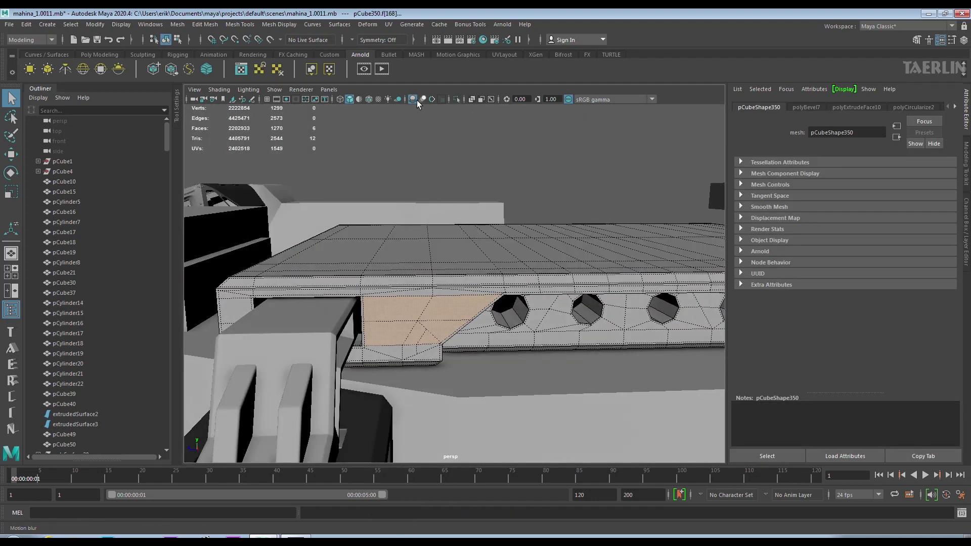
{"action": "mouse_move", "coordinate": [405, 252]}
{"action": "right_mouse_down", "text": "alt"}
{"action": "mouse_move", "coordinate": [421, 286]}
{"action": "mouse_move", "coordinate": [399, 364]}
{"action": "right_mouse_up", "text": "alt"}
{"action": "scroll", "coordinate": [464, 331], "scroll_direction": "up", "scroll_amount": 5}
{"action": "key", "text": "1"}
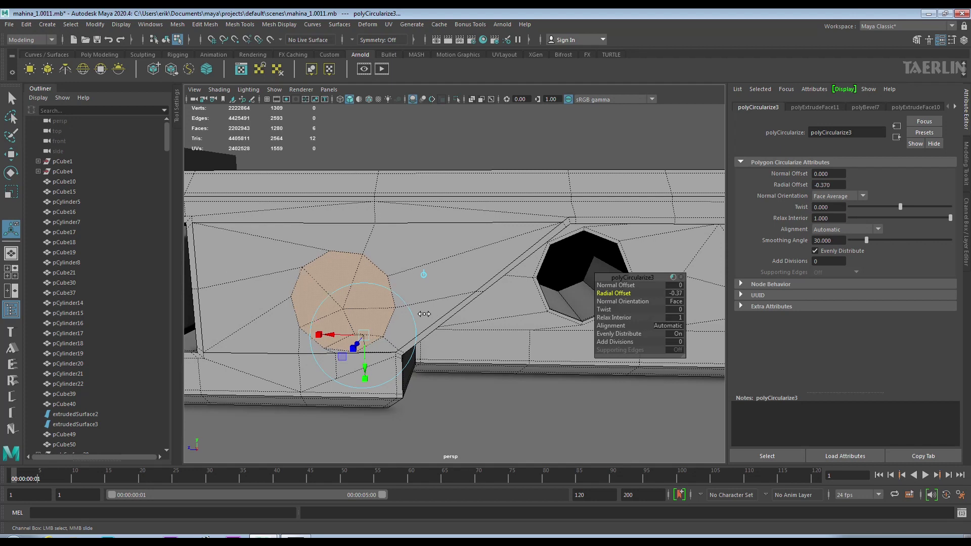
{"action": "right_click_drag", "start_coordinate": [387, 314], "coordinate": [445, 303], "text": "alt"}
{"action": "key", "text": "ctrl+e"}
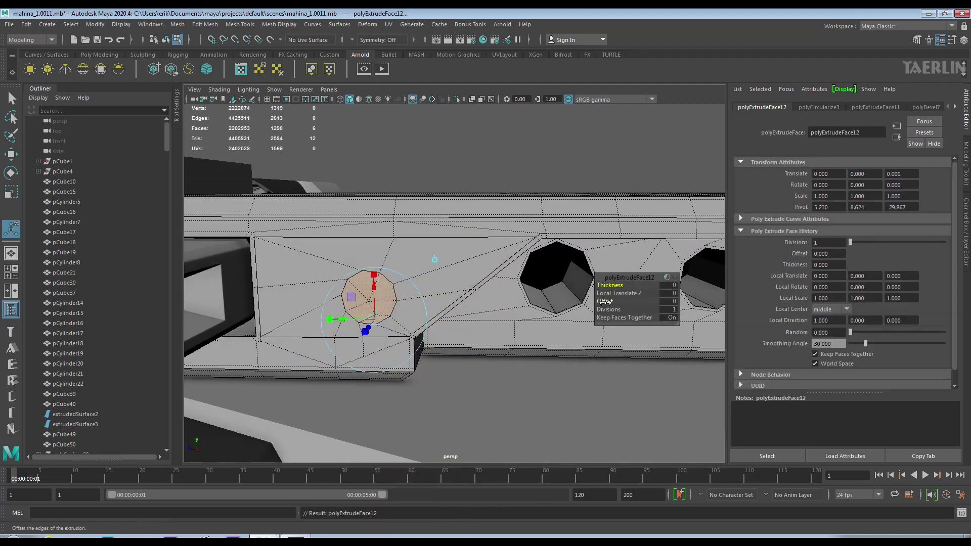
{"action": "scroll", "coordinate": [429, 278], "scroll_direction": "up", "scroll_amount": 3}
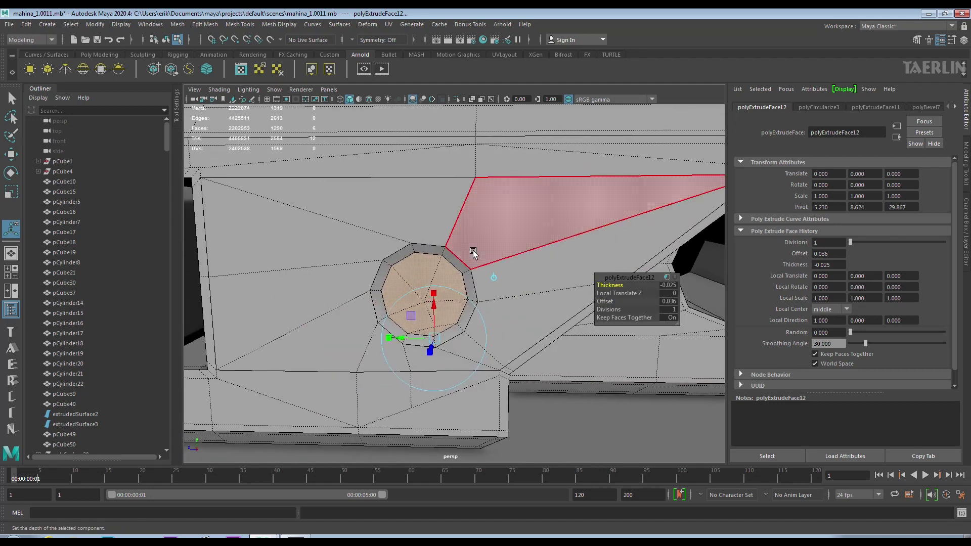
Bevel the rim edges of the second round inset.
{"action": "key", "text": "q"}
{"action": "key", "text": "F10"}
{"action": "left_click", "coordinate": [466, 260]}
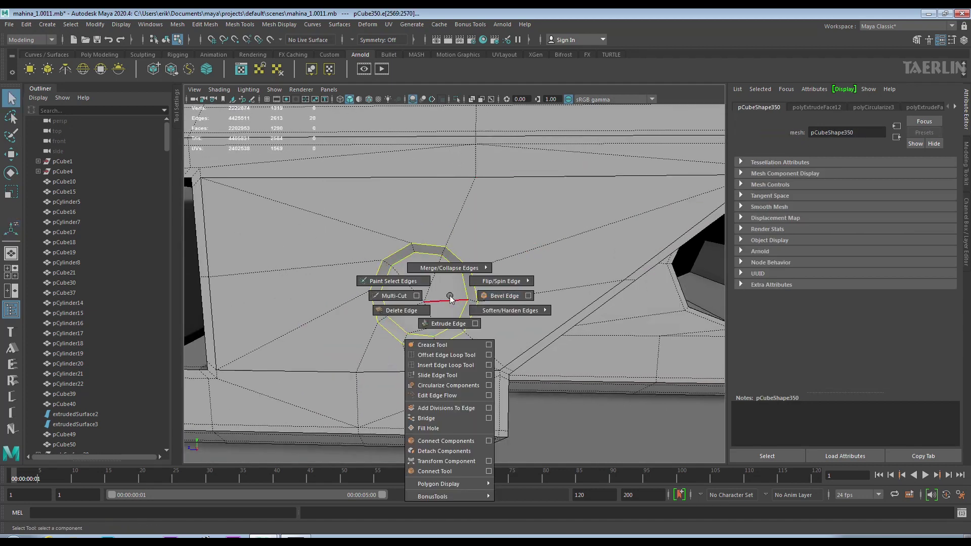
{"action": "right_click_drag", "start_coordinate": [450, 299], "coordinate": [505, 295], "text": "shift"}
{"action": "key", "text": "F8"}
{"action": "mouse_move", "coordinate": [626, 235]}
{"action": "left_mouse_down", "text": "alt"}
{"action": "mouse_move", "coordinate": [634, 378]}
{"action": "mouse_move", "coordinate": [591, 364]}
{"action": "mouse_move", "coordinate": [661, 347]}
{"action": "mouse_move", "coordinate": [607, 384]}
{"action": "mouse_move", "coordinate": [595, 412]}
{"action": "mouse_move", "coordinate": [475, 347]}
{"action": "mouse_move", "coordinate": [526, 396]}
{"action": "mouse_move", "coordinate": [427, 341]}
{"action": "mouse_move", "coordinate": [452, 368]}
{"action": "mouse_move", "coordinate": [440, 330]}
{"action": "left_mouse_up", "text": "alt"}
Select the holed bracket pCube350 and frame its top.
{"action": "left_click", "coordinate": [428, 341]}
{"action": "right_click_drag", "start_coordinate": [440, 330], "coordinate": [314, 303], "text": "alt"}
{"action": "mouse_move", "coordinate": [315, 303]}
{"action": "left_mouse_down", "text": "alt"}
{"action": "mouse_move", "coordinate": [384, 293]}
{"action": "mouse_move", "coordinate": [414, 271]}
{"action": "mouse_move", "coordinate": [403, 248]}
{"action": "mouse_move", "coordinate": [417, 235]}
{"action": "left_mouse_up", "text": "alt"}
{"action": "right_click", "coordinate": [384, 293]}
{"action": "right_click_drag", "start_coordinate": [417, 235], "coordinate": [414, 217]}
{"action": "left_click", "coordinate": [414, 220]}
{"action": "left_click_drag", "start_coordinate": [429, 256], "coordinate": [490, 253], "text": "alt"}
Mirror pCube350 across world X with Cut Geometry on and border vertices merged.
{"action": "mouse_move", "coordinate": [425, 228]}
{"action": "right_mouse_down"}
{"action": "mouse_move", "coordinate": [424, 202]}
{"action": "mouse_move", "coordinate": [487, 438]}
{"action": "mouse_move", "coordinate": [420, 322]}
{"action": "right_mouse_up"}
{"action": "mouse_move", "coordinate": [517, 273]}
{"action": "left_mouse_down", "text": "alt"}
{"action": "mouse_move", "coordinate": [523, 245]}
{"action": "mouse_move", "coordinate": [455, 238]}
{"action": "left_mouse_up", "text": "alt"}
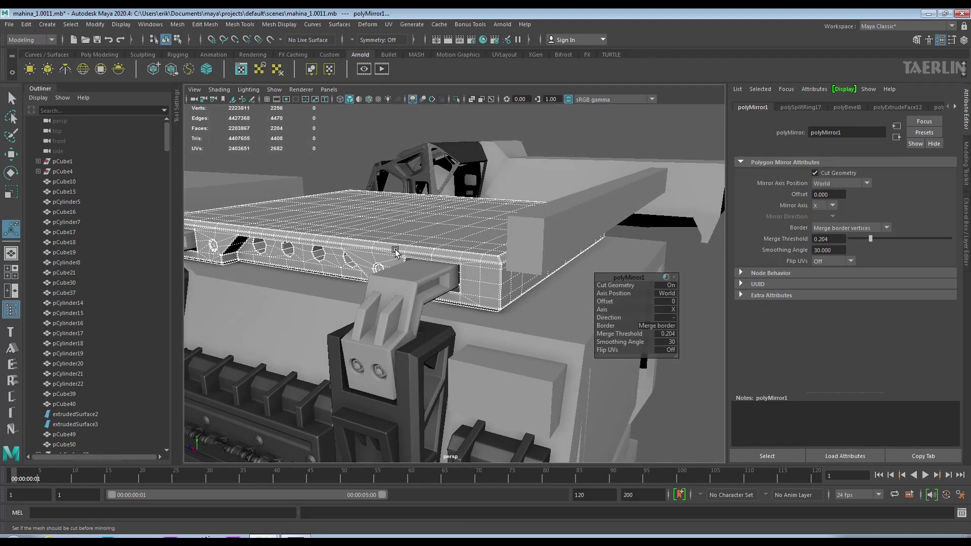
{"action": "right_click_drag", "start_coordinate": [394, 228], "coordinate": [435, 208]}
{"action": "left_click_drag", "start_coordinate": [435, 208], "coordinate": [412, 277], "text": "alt"}
{"action": "left_click", "coordinate": [413, 278]}
{"action": "mouse_move", "coordinate": [527, 303]}
{"action": "left_mouse_down", "text": "alt"}
{"action": "mouse_move", "coordinate": [378, 275]}
{"action": "mouse_move", "coordinate": [293, 209]}
{"action": "mouse_move", "coordinate": [283, 263]}
{"action": "mouse_move", "coordinate": [320, 354]}
{"action": "mouse_move", "coordinate": [212, 260]}
{"action": "mouse_move", "coordinate": [264, 245]}
{"action": "mouse_move", "coordinate": [398, 323]}
{"action": "mouse_move", "coordinate": [374, 303]}
{"action": "mouse_move", "coordinate": [366, 268]}
{"action": "mouse_move", "coordinate": [423, 121]}
{"action": "left_mouse_up", "text": "alt"}
Deselect the bracket and select one of the support struts.
{"action": "left_click", "coordinate": [292, 209]}
{"action": "left_click", "coordinate": [365, 268]}
{"action": "scroll", "coordinate": [423, 121], "scroll_direction": "down", "scroll_amount": 5}
Add the second strut to the selection and isolate both struts.
{"action": "left_click", "coordinate": [237, 284], "text": "shift"}
{"action": "key", "text": "ctrl+1"}
{"action": "key", "text": "4"}
{"action": "key", "text": "5"}
{"action": "scroll", "coordinate": [502, 302], "scroll_direction": "up", "scroll_amount": 5}
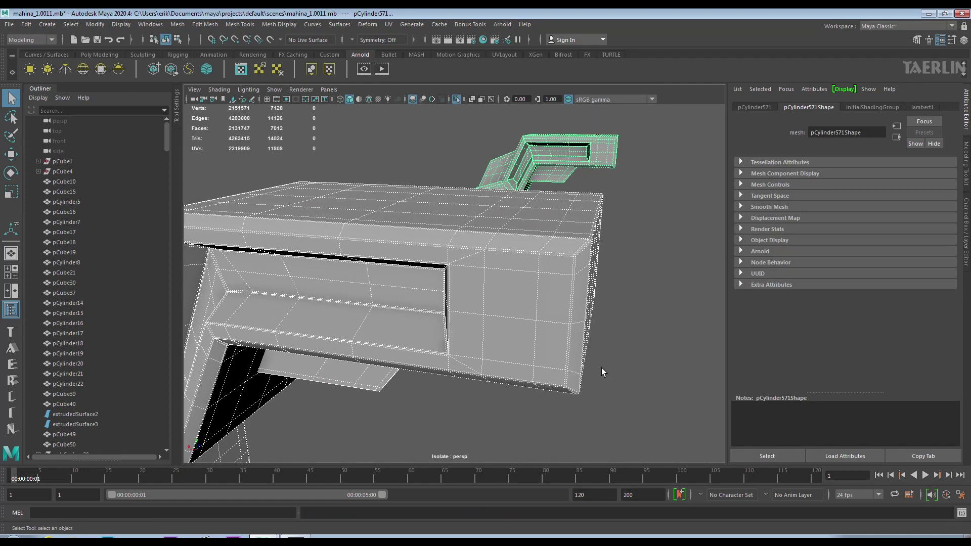
{"action": "left_click_drag", "start_coordinate": [602, 368], "coordinate": [558, 320], "text": "alt"}
In front view, select the strut's end vertices and move them to the left.
{"action": "key", "text": "F9"}
{"action": "key", "text": "space"}
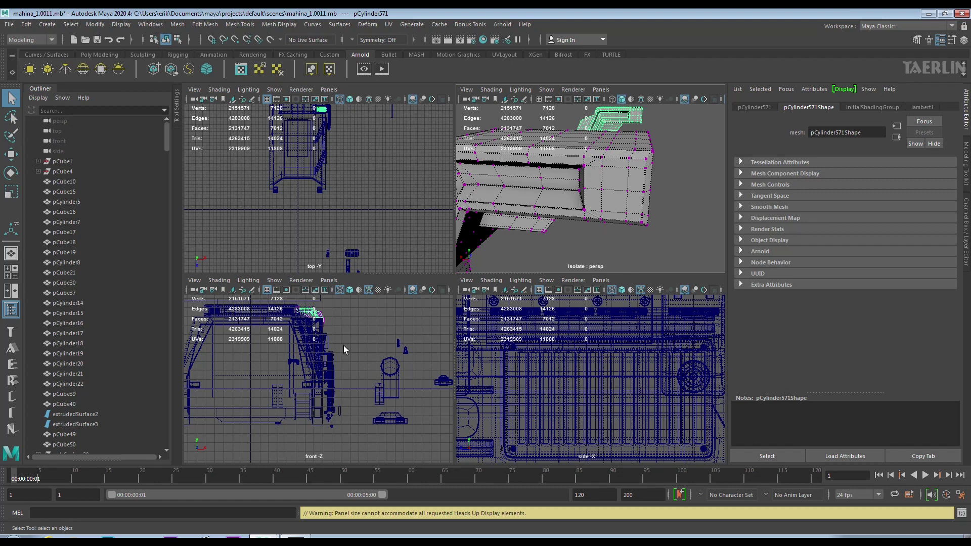
{"action": "key", "text": "space"}
{"action": "scroll", "coordinate": [511, 231], "scroll_direction": "up", "scroll_amount": 8}
{"action": "middle_click_drag", "start_coordinate": [531, 324], "coordinate": [707, 444], "text": "alt"}
{"action": "scroll", "coordinate": [707, 443], "scroll_direction": "down", "scroll_amount": 5}
{"action": "scroll", "coordinate": [622, 392], "scroll_direction": "up", "scroll_amount": 3}
{"action": "left_click_drag", "start_coordinate": [306, 120], "coordinate": [465, 339]}
{"action": "scroll", "coordinate": [465, 338], "scroll_direction": "down", "scroll_amount": 4}
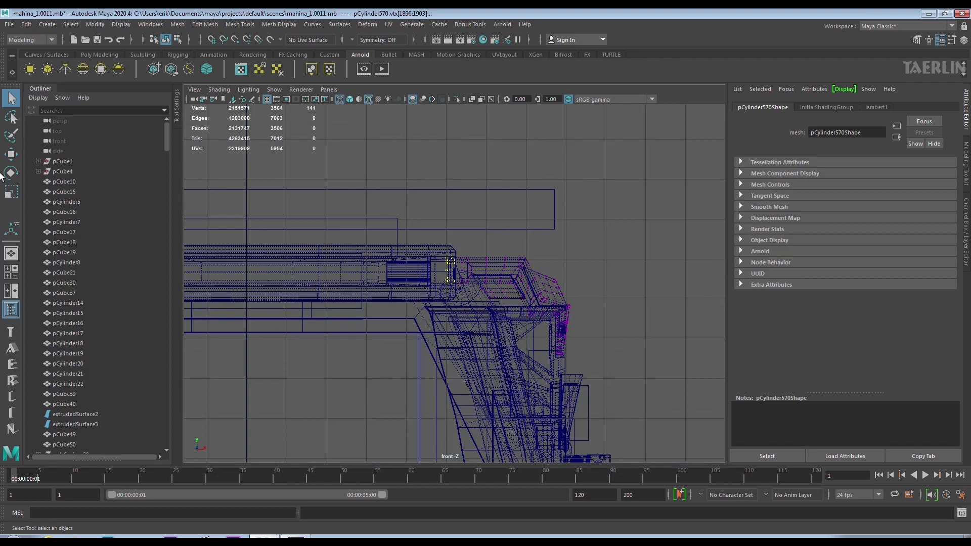
{"action": "left_click", "coordinate": [11, 155]}
{"action": "left_click_drag", "start_coordinate": [496, 270], "coordinate": [417, 271]}
{"action": "key", "text": "space"}
{"action": "key", "text": "space"}
Select the bracket's end vertices in front view, then orbit the isolated bracket in perspective.
{"action": "right_click_drag", "start_coordinate": [475, 202], "coordinate": [455, 212]}
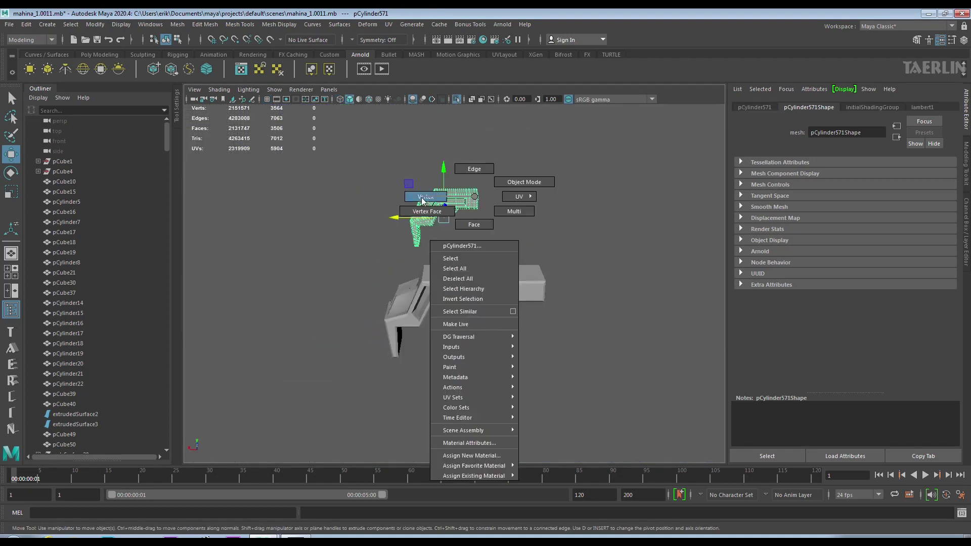
{"action": "key", "text": "space"}
{"action": "key", "text": "space"}
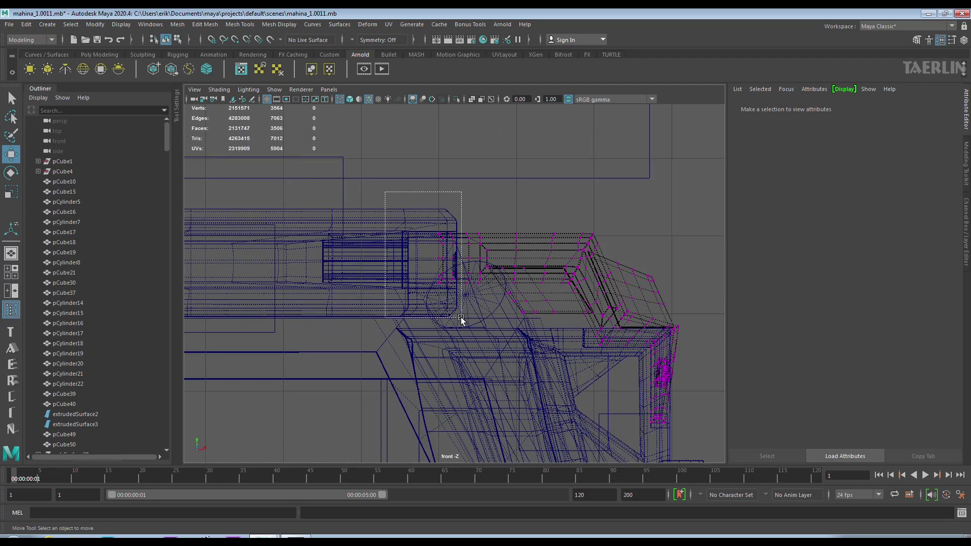
{"action": "left_click_drag", "start_coordinate": [385, 192], "coordinate": [460, 318]}
{"action": "key", "text": "space"}
{"action": "key", "text": "space"}
{"action": "left_click_drag", "start_coordinate": [572, 233], "coordinate": [505, 237], "text": "alt"}
{"action": "mouse_move", "coordinate": [445, 227]}
{"action": "right_mouse_down"}
{"action": "mouse_move", "coordinate": [474, 192]}
{"action": "mouse_move", "coordinate": [470, 263]}
{"action": "right_mouse_up"}
Insert a vertical edge loop across the bracket, restore the full scene, and select pCylinder571.
{"action": "left_click", "coordinate": [463, 198]}
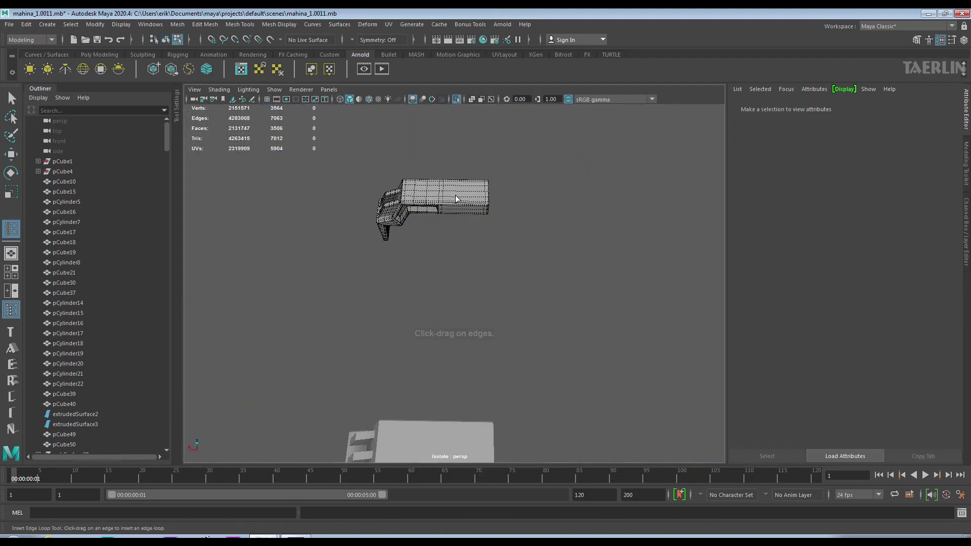
{"action": "left_click", "coordinate": [479, 309]}
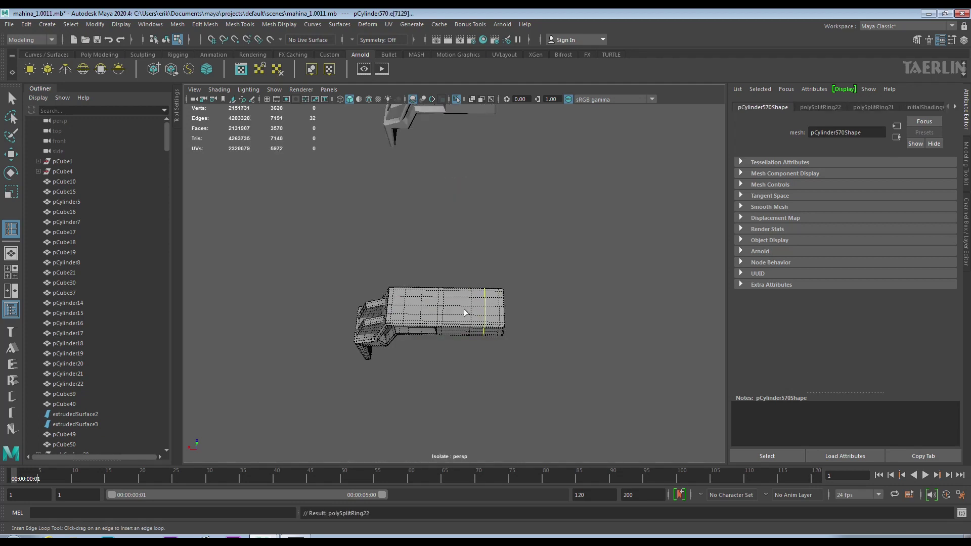
{"action": "right_click_drag", "start_coordinate": [462, 271], "coordinate": [420, 268]}
{"action": "left_click_drag", "start_coordinate": [420, 268], "coordinate": [214, 187], "text": "alt"}
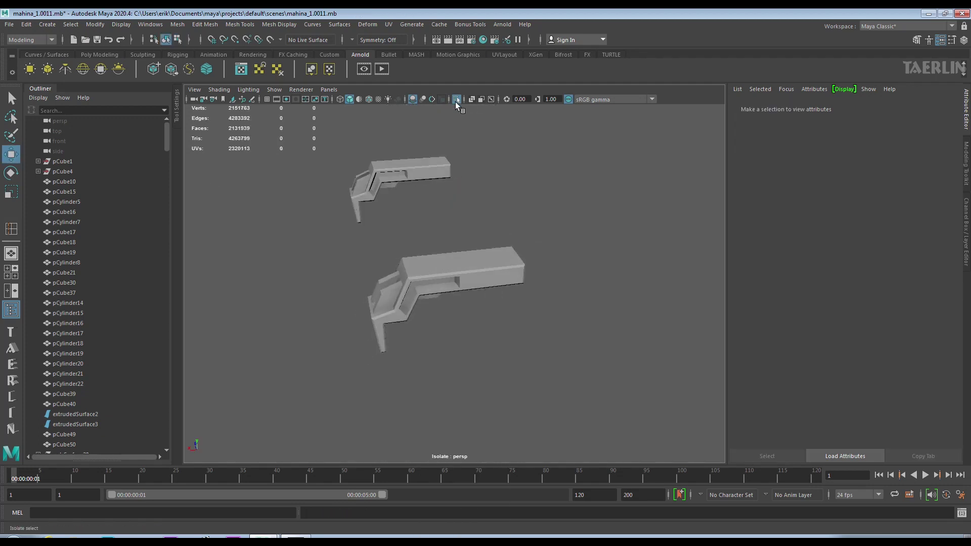
{"action": "left_click", "coordinate": [454, 99]}
{"action": "left_click_drag", "start_coordinate": [490, 225], "coordinate": [384, 273], "text": "alt"}
{"action": "left_click", "coordinate": [383, 270]}
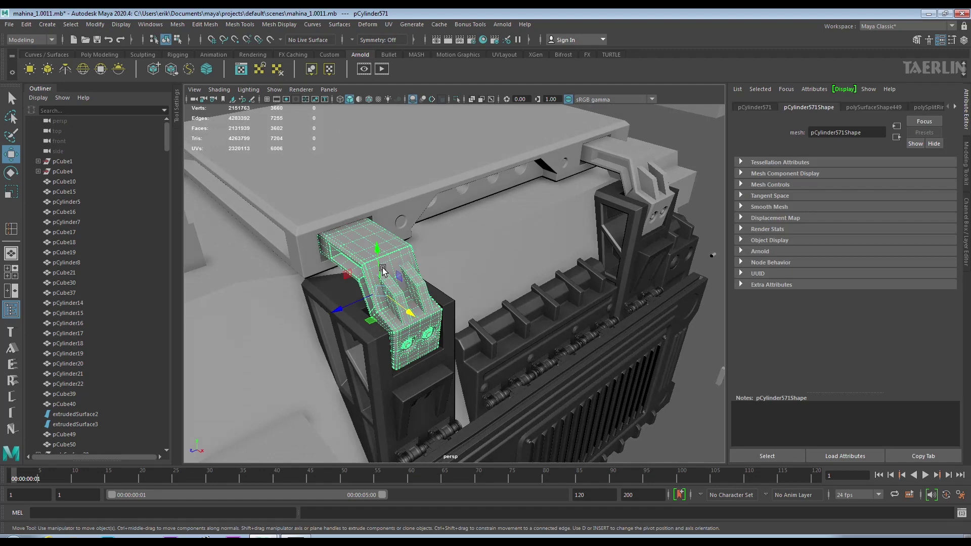
Mirror bracket pCylinder570 to the opposite side of the top plate.
{"action": "left_click", "coordinate": [632, 160]}
{"action": "mouse_move", "coordinate": [632, 159]}
{"action": "left_mouse_down", "text": "alt"}
{"action": "mouse_move", "coordinate": [550, 199]}
{"action": "mouse_move", "coordinate": [538, 290]}
{"action": "left_mouse_up", "text": "alt"}
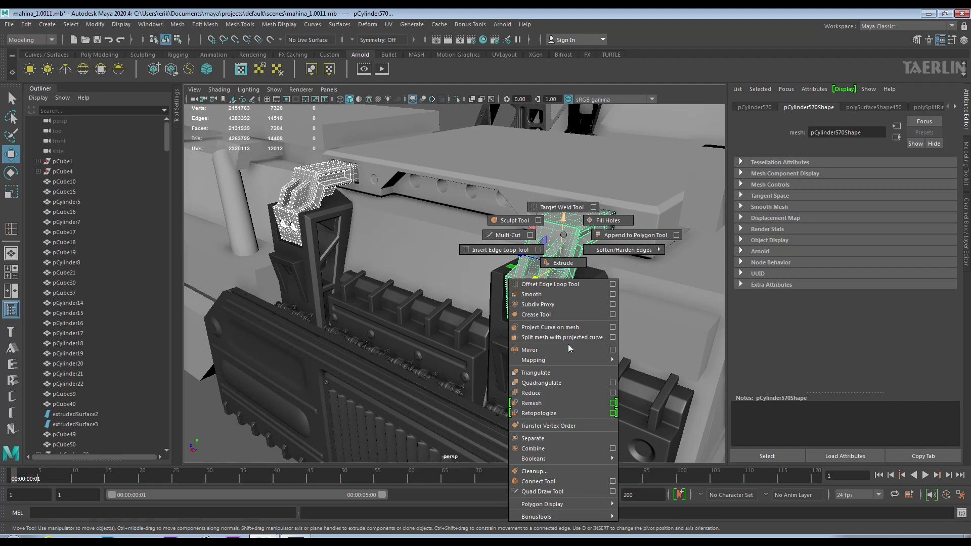
{"action": "left_click", "coordinate": [570, 348]}
{"action": "left_click_drag", "start_coordinate": [570, 348], "coordinate": [526, 185], "text": "alt"}
Inspect top plate pCube350 up close and show the Channel Box and Layer Editor.
{"action": "left_click", "coordinate": [525, 186]}
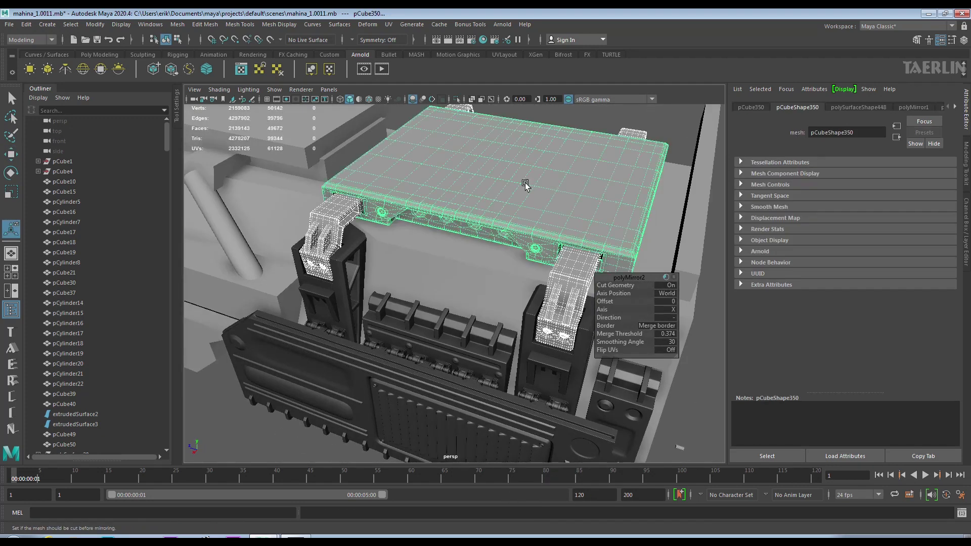
{"action": "left_click", "coordinate": [668, 392]}
{"action": "mouse_move", "coordinate": [668, 392]}
{"action": "left_mouse_down", "text": "alt"}
{"action": "mouse_move", "coordinate": [470, 191]}
{"action": "mouse_move", "coordinate": [518, 298]}
{"action": "left_mouse_up", "text": "alt"}
{"action": "scroll", "coordinate": [535, 288], "scroll_direction": "up", "scroll_amount": 2}
{"action": "key", "text": "ctrl+a"}
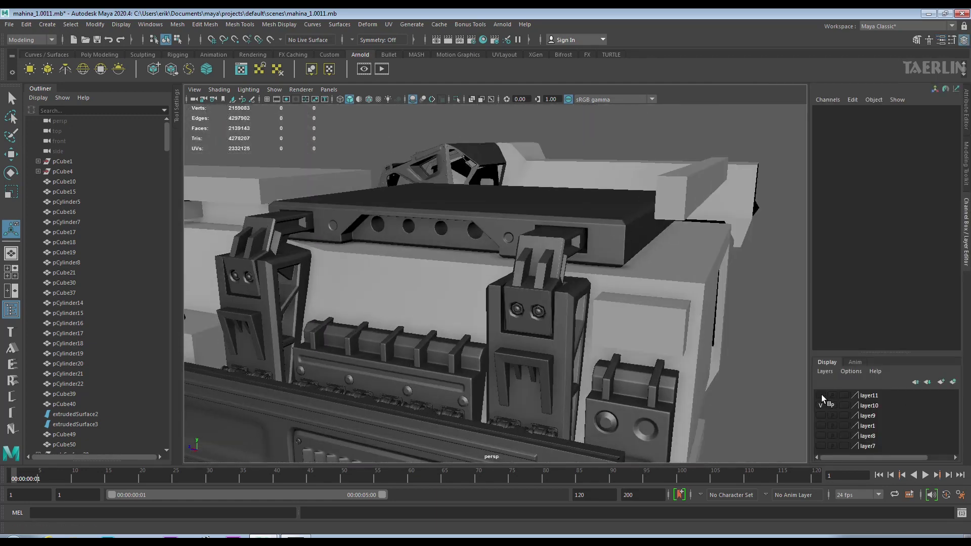
Make layer11 visible and slide perforated bar pCube396 along Z to -17.303.
{"action": "left_click", "coordinate": [820, 395]}
{"action": "mouse_move", "coordinate": [505, 228]}
{"action": "left_mouse_down", "text": "alt"}
{"action": "mouse_move", "coordinate": [226, 188]}
{"action": "mouse_move", "coordinate": [273, 184]}
{"action": "mouse_move", "coordinate": [609, 299]}
{"action": "mouse_move", "coordinate": [490, 297]}
{"action": "mouse_move", "coordinate": [496, 245]}
{"action": "mouse_move", "coordinate": [627, 251]}
{"action": "left_mouse_up", "text": "alt"}
{"action": "scroll", "coordinate": [273, 184], "scroll_direction": "up", "scroll_amount": 5}
{"action": "key", "text": "w"}
{"action": "mouse_move", "coordinate": [340, 242]}
{"action": "left_mouse_down"}
{"action": "mouse_move", "coordinate": [456, 263]}
{"action": "mouse_move", "coordinate": [465, 212]}
{"action": "mouse_move", "coordinate": [475, 253]}
{"action": "mouse_move", "coordinate": [529, 269]}
{"action": "mouse_move", "coordinate": [506, 253]}
{"action": "left_mouse_up"}
{"action": "left_click", "coordinate": [511, 264]}
Hide layer11's muffler and pipes and select the small block pCube348.
{"action": "left_click", "coordinate": [821, 395]}
{"action": "scroll", "coordinate": [505, 253], "scroll_direction": "down", "scroll_amount": 5}
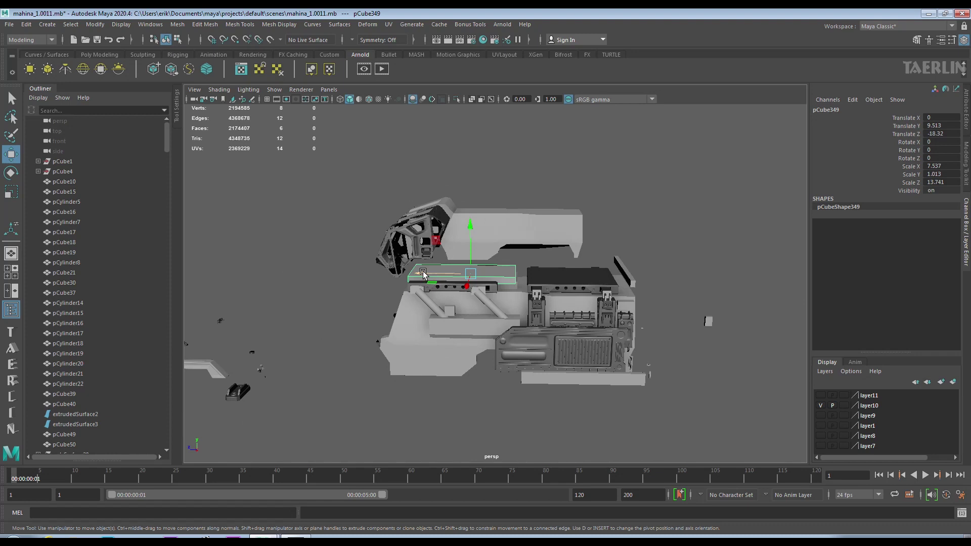
{"action": "left_click", "coordinate": [475, 238]}
{"action": "scroll", "coordinate": [714, 315], "scroll_direction": "up", "scroll_amount": 8}
{"action": "scroll", "coordinate": [714, 314], "scroll_direction": "down", "scroll_amount": 5}
{"action": "left_click_drag", "start_coordinate": [666, 275], "coordinate": [559, 284], "text": "alt"}
{"action": "left_click", "coordinate": [560, 284]}
{"action": "mouse_move", "coordinate": [644, 277]}
{"action": "left_mouse_down", "text": "alt"}
{"action": "mouse_move", "coordinate": [557, 281]}
{"action": "mouse_move", "coordinate": [541, 216]}
{"action": "left_mouse_up", "text": "alt"}
Narrow pCube348 along X and nudge it back along Z between the plates.
{"action": "key", "text": "r"}
{"action": "left_click_drag", "start_coordinate": [404, 242], "coordinate": [486, 304], "text": "alt"}
{"action": "left_click_drag", "start_coordinate": [499, 306], "coordinate": [456, 297]}
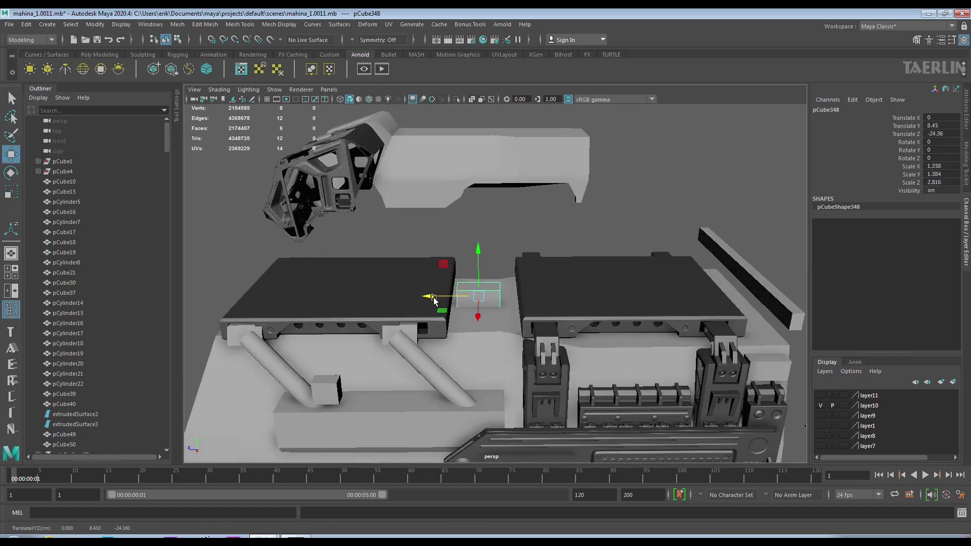
{"action": "scroll", "coordinate": [429, 299], "scroll_direction": "up", "scroll_amount": 3}
{"action": "left_click_drag", "start_coordinate": [485, 324], "coordinate": [453, 239], "text": "alt"}
{"action": "key", "text": "w"}
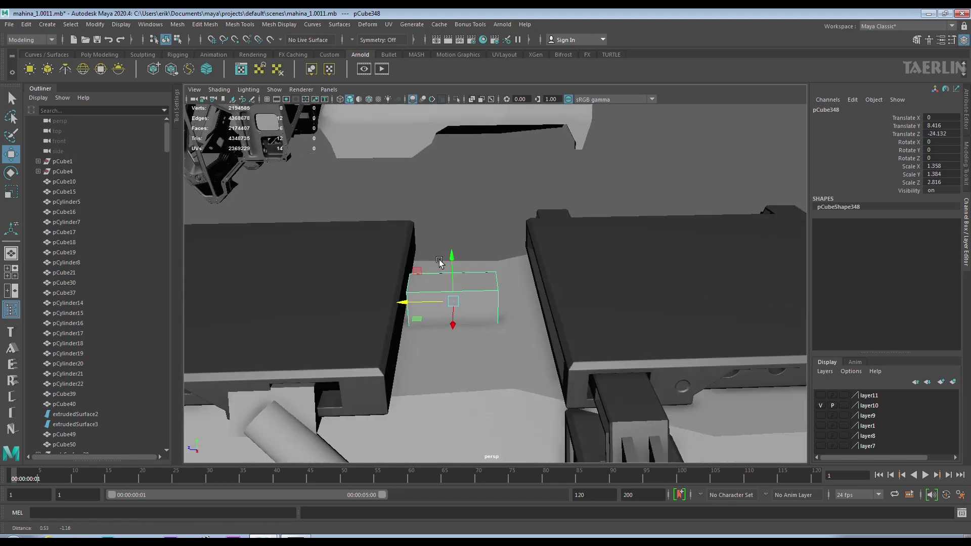
{"action": "left_click_drag", "start_coordinate": [397, 288], "coordinate": [421, 249], "text": "alt"}
Multi-Cut a new edge into the block and shift it to translate X 2.213.
{"action": "right_click", "coordinate": [422, 249], "text": "shift"}
{"action": "left_click", "coordinate": [365, 246]}
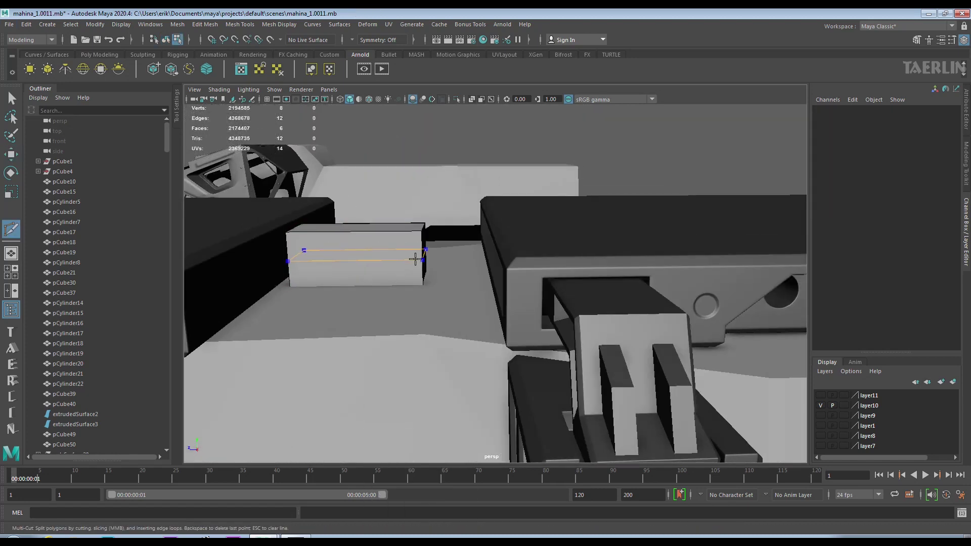
{"action": "left_click", "coordinate": [11, 155]}
{"action": "mouse_move", "coordinate": [354, 304]}
{"action": "left_mouse_down", "text": "alt"}
{"action": "mouse_move", "coordinate": [400, 290]}
{"action": "mouse_move", "coordinate": [420, 312]}
{"action": "mouse_move", "coordinate": [354, 283]}
{"action": "left_mouse_up", "text": "alt"}
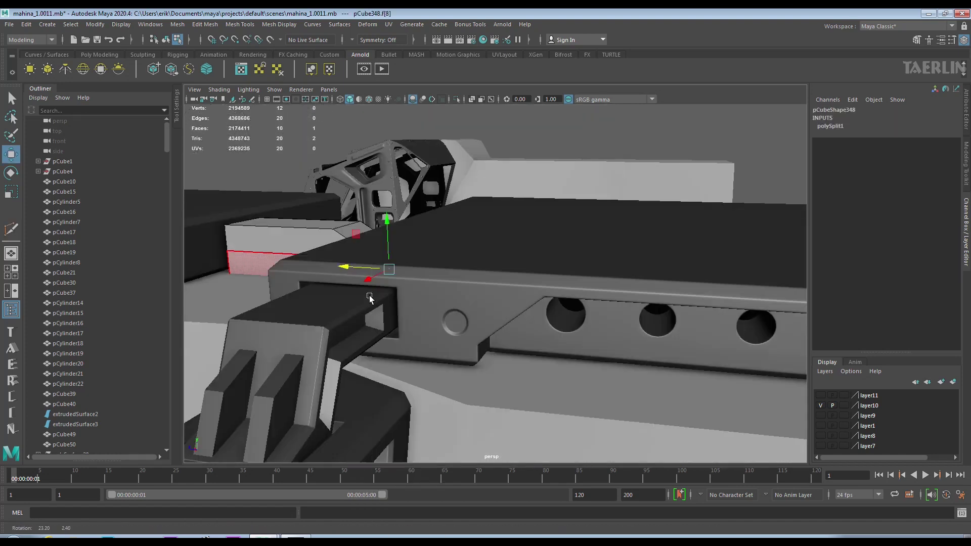
{"action": "left_click_drag", "start_coordinate": [267, 269], "coordinate": [372, 241], "text": "alt"}
{"action": "key", "text": "F8"}
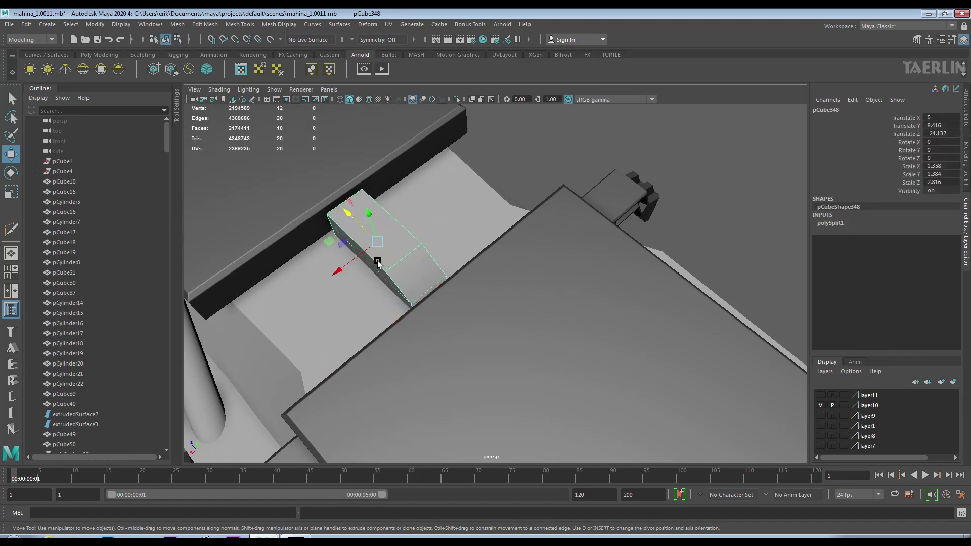
{"action": "left_click_drag", "start_coordinate": [281, 310], "coordinate": [287, 306]}
{"action": "mouse_move", "coordinate": [287, 306]}
{"action": "left_mouse_down", "text": "alt"}
{"action": "mouse_move", "coordinate": [347, 295]}
{"action": "mouse_move", "coordinate": [342, 277]}
{"action": "mouse_move", "coordinate": [317, 283]}
{"action": "mouse_move", "coordinate": [354, 237]}
{"action": "mouse_move", "coordinate": [322, 237]}
{"action": "mouse_move", "coordinate": [405, 238]}
{"action": "left_mouse_up", "text": "alt"}
{"action": "mouse_move", "coordinate": [405, 238]}
{"action": "right_mouse_down", "text": "alt"}
{"action": "mouse_move", "coordinate": [368, 259]}
{"action": "mouse_move", "coordinate": [369, 238]}
{"action": "right_mouse_up", "text": "alt"}
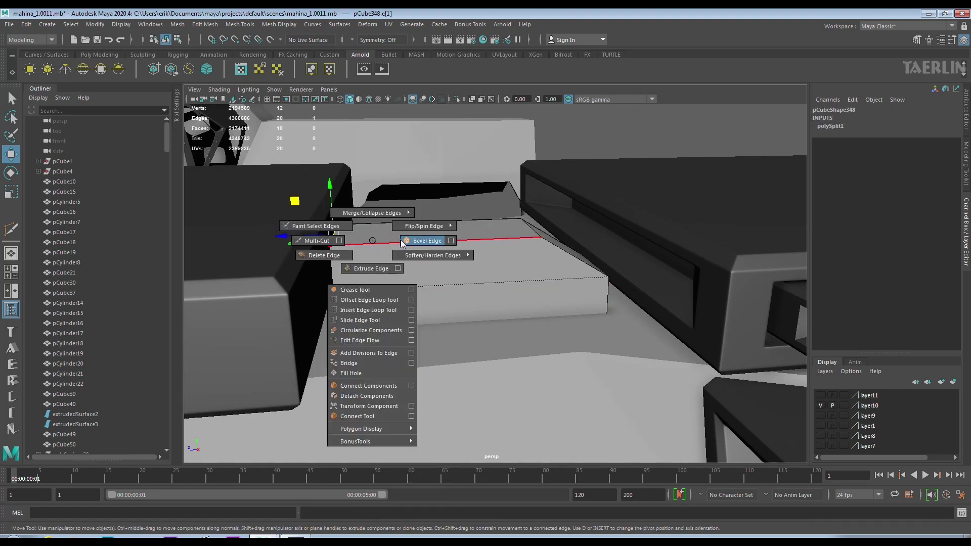
Bevel the block's top edge, isolate it, and draw a new cut across its side.
{"action": "left_click", "coordinate": [402, 242]}
{"action": "mouse_move", "coordinate": [412, 256]}
{"action": "left_mouse_down", "text": "alt"}
{"action": "mouse_move", "coordinate": [343, 256]}
{"action": "mouse_move", "coordinate": [389, 282]}
{"action": "mouse_move", "coordinate": [408, 275]}
{"action": "left_mouse_up", "text": "alt"}
{"action": "right_click", "coordinate": [408, 276]}
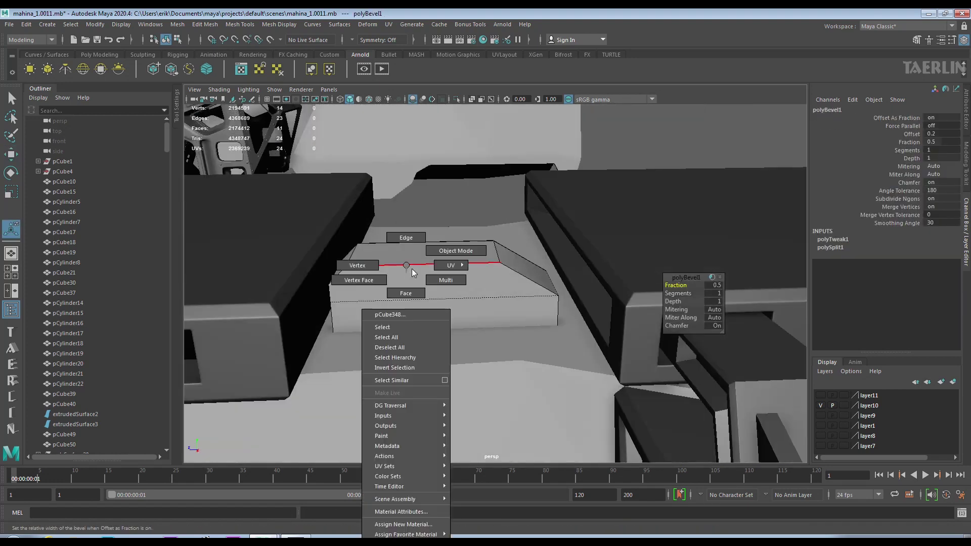
{"action": "key", "text": "ctrl+1"}
{"action": "key", "text": "f"}
{"action": "right_click_drag", "start_coordinate": [411, 243], "coordinate": [411, 283], "text": "shift"}
{"action": "left_click", "coordinate": [376, 240]}
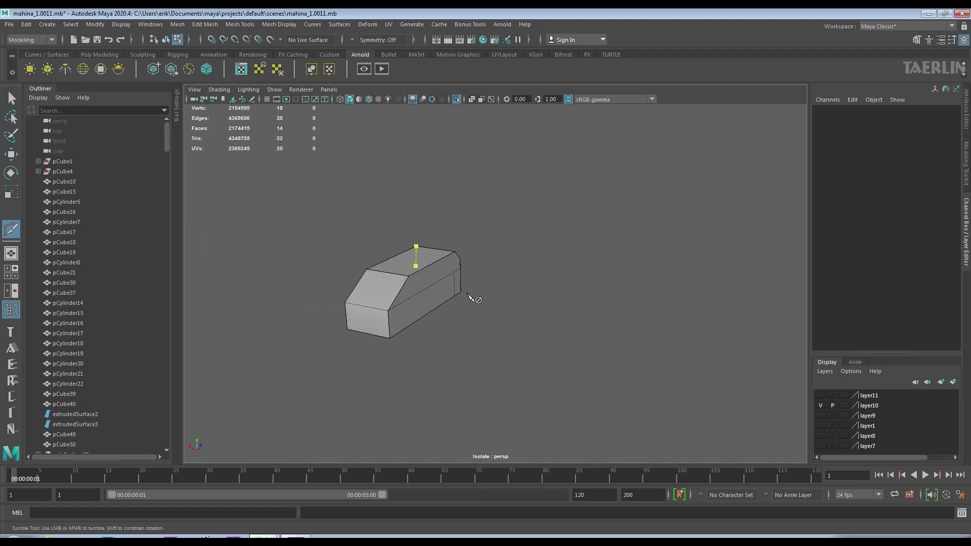
Bevel the support block's selected edges.
{"action": "mouse_move", "coordinate": [454, 356]}
{"action": "left_mouse_down", "text": "alt"}
{"action": "mouse_move", "coordinate": [493, 306]}
{"action": "mouse_move", "coordinate": [637, 265]}
{"action": "mouse_move", "coordinate": [655, 303]}
{"action": "left_mouse_up", "text": "alt"}
{"action": "middle_click_drag", "start_coordinate": [655, 303], "coordinate": [480, 242], "text": "alt"}
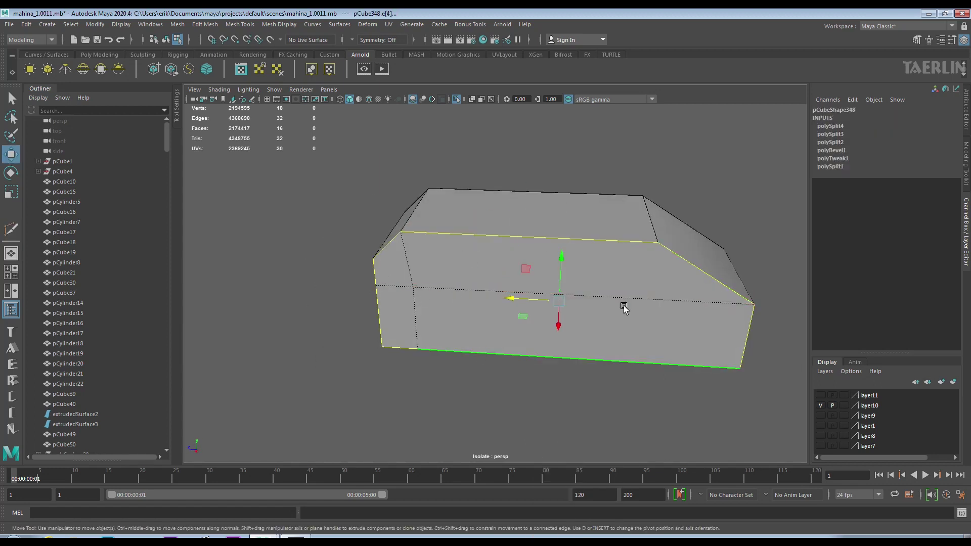
{"action": "left_click_drag", "start_coordinate": [494, 353], "coordinate": [491, 229], "text": "alt"}
{"action": "mouse_move", "coordinate": [540, 339]}
{"action": "left_mouse_down", "text": "alt"}
{"action": "mouse_move", "coordinate": [544, 232]}
{"action": "mouse_move", "coordinate": [549, 277]}
{"action": "mouse_move", "coordinate": [455, 243]}
{"action": "mouse_move", "coordinate": [457, 253]}
{"action": "mouse_move", "coordinate": [503, 264]}
{"action": "mouse_move", "coordinate": [418, 259]}
{"action": "left_mouse_up", "text": "alt"}
{"action": "key", "text": "ctrl+b"}
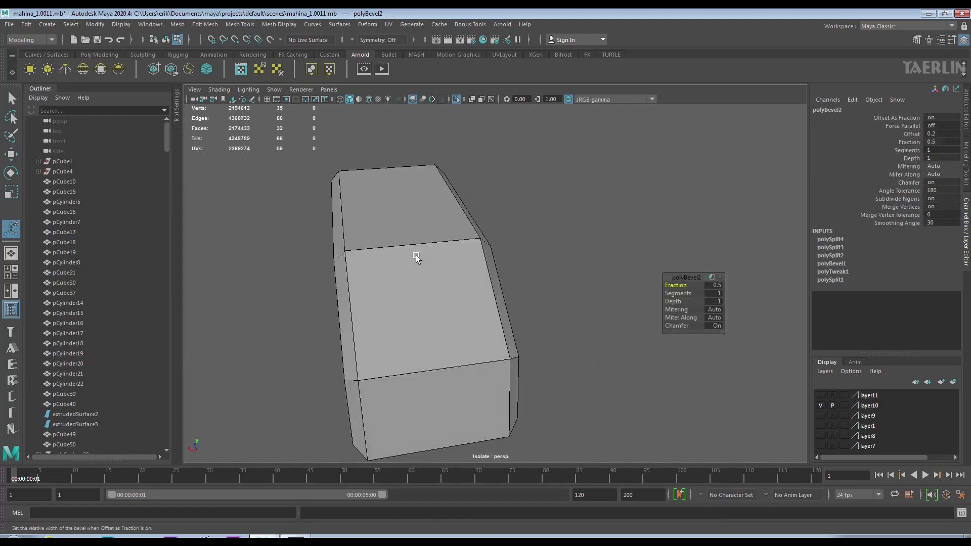
Extrude the block's two top faces, then extrude the top face a second time.
{"action": "left_click", "coordinate": [445, 243]}
{"action": "right_click_drag", "start_coordinate": [440, 239], "coordinate": [417, 210]}
{"action": "mouse_move", "coordinate": [416, 210]}
{"action": "left_mouse_down"}
{"action": "mouse_move", "coordinate": [436, 308]}
{"action": "mouse_move", "coordinate": [508, 285]}
{"action": "mouse_move", "coordinate": [672, 331]}
{"action": "left_mouse_up"}
{"action": "key", "text": "ctrl+e"}
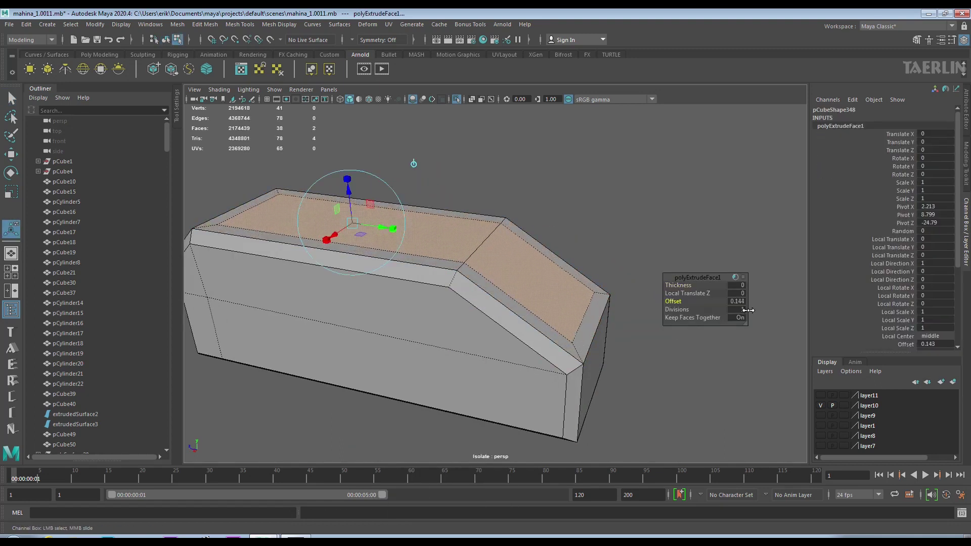
{"action": "left_click_drag", "start_coordinate": [777, 313], "coordinate": [548, 282], "text": "alt"}
{"action": "left_click", "coordinate": [415, 237]}
{"action": "key", "text": "ctrl+e"}
{"action": "left_click", "coordinate": [11, 155]}
Merge the top corner vertices to their centre and check with smooth preview.
{"action": "mouse_move", "coordinate": [354, 242]}
{"action": "left_mouse_down", "text": "alt"}
{"action": "mouse_move", "coordinate": [438, 225]}
{"action": "mouse_move", "coordinate": [375, 241]}
{"action": "mouse_move", "coordinate": [466, 188]}
{"action": "mouse_move", "coordinate": [424, 215]}
{"action": "mouse_move", "coordinate": [513, 239]}
{"action": "left_mouse_up", "text": "alt"}
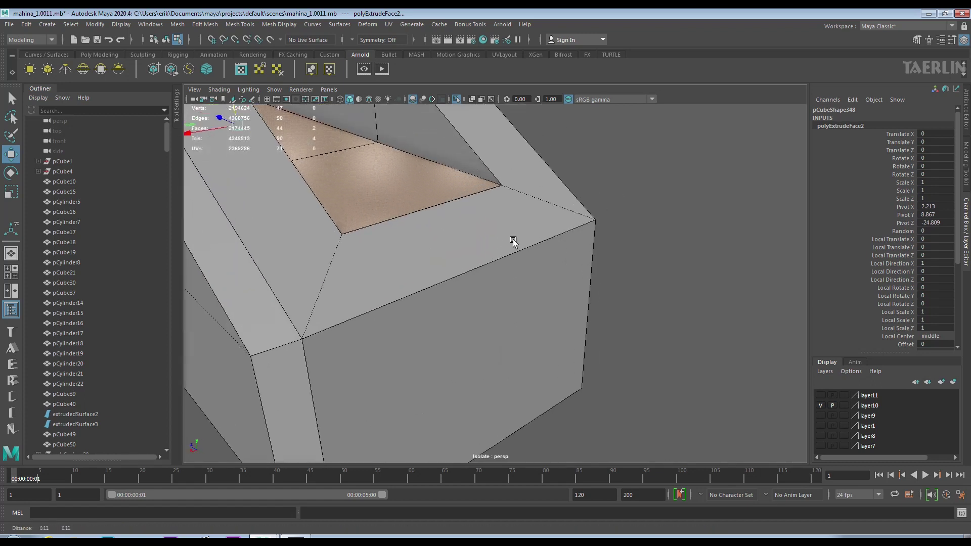
{"action": "right_click_drag", "start_coordinate": [513, 239], "coordinate": [459, 235]}
{"action": "left_click", "coordinate": [493, 253]}
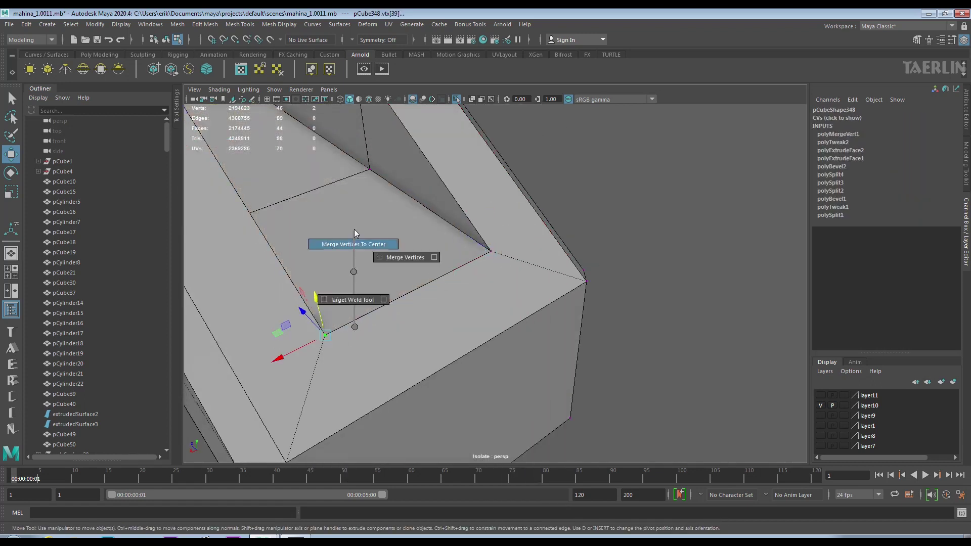
{"action": "right_click_drag", "start_coordinate": [354, 233], "coordinate": [354, 236], "text": "shift"}
{"action": "key", "text": "3"}
{"action": "key", "text": "1"}
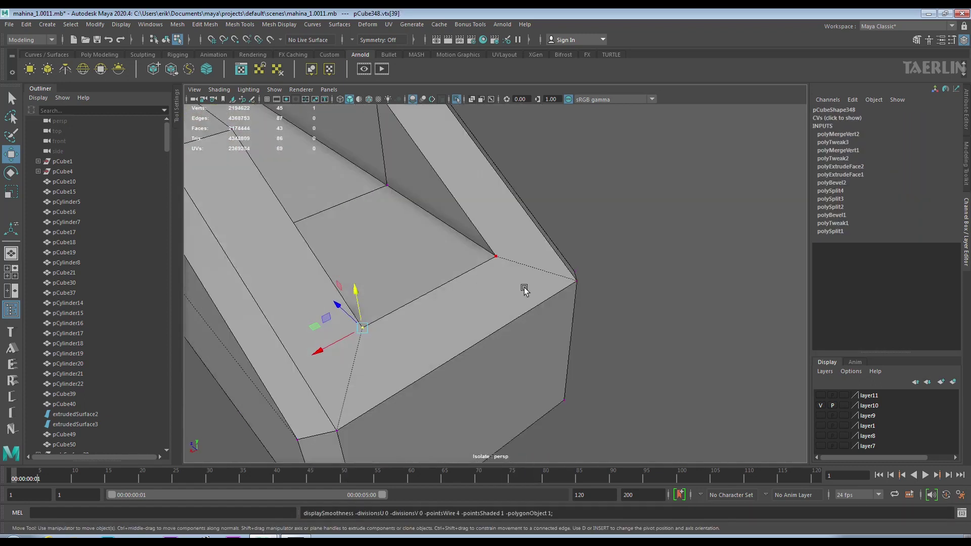
Switch to Multi-Cut on the box and review it with smooth preview from several angles.
{"action": "scroll", "coordinate": [524, 284], "scroll_direction": "down", "scroll_amount": 5}
{"action": "mouse_move", "coordinate": [531, 228]}
{"action": "left_mouse_down", "text": "alt"}
{"action": "mouse_move", "coordinate": [636, 243]}
{"action": "mouse_move", "coordinate": [507, 244]}
{"action": "mouse_move", "coordinate": [526, 234]}
{"action": "left_mouse_up", "text": "alt"}
{"action": "right_click", "coordinate": [529, 234], "text": "shift"}
{"action": "right_click_drag", "start_coordinate": [529, 234], "coordinate": [502, 222], "text": "shift"}
{"action": "key", "text": "3"}
{"action": "left_click_drag", "start_coordinate": [571, 243], "coordinate": [550, 286], "text": "alt"}
{"action": "mouse_move", "coordinate": [554, 249]}
{"action": "left_mouse_down", "text": "alt"}
{"action": "mouse_move", "coordinate": [706, 301]}
{"action": "mouse_move", "coordinate": [531, 295]}
{"action": "mouse_move", "coordinate": [613, 289]}
{"action": "left_mouse_up", "text": "alt"}
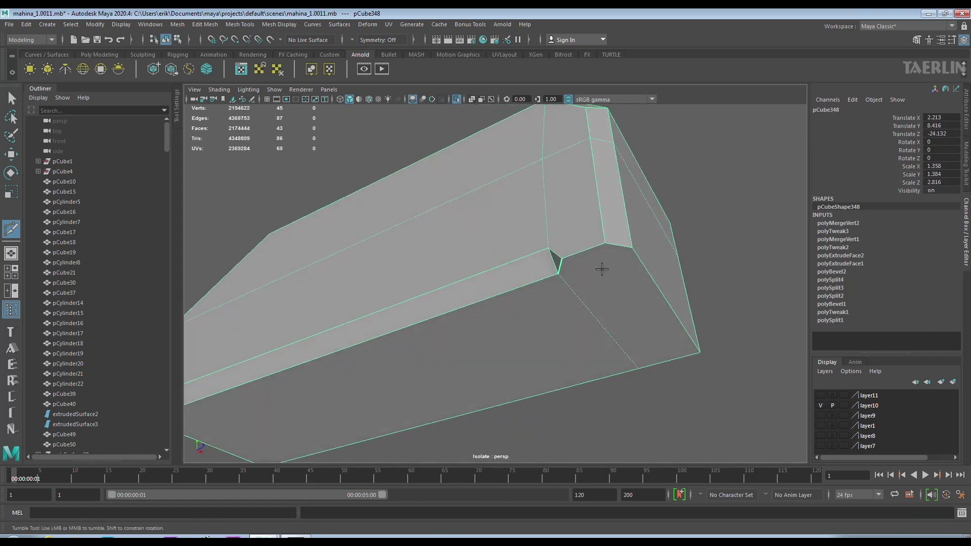
Cut a new edge across the sloped corner face from the corner vertex.
{"action": "mouse_move", "coordinate": [607, 244]}
{"action": "left_mouse_down", "text": "alt"}
{"action": "mouse_move", "coordinate": [488, 223]}
{"action": "mouse_move", "coordinate": [552, 223]}
{"action": "left_mouse_up", "text": "alt"}
{"action": "scroll", "coordinate": [568, 231], "scroll_direction": "down", "scroll_amount": 3}
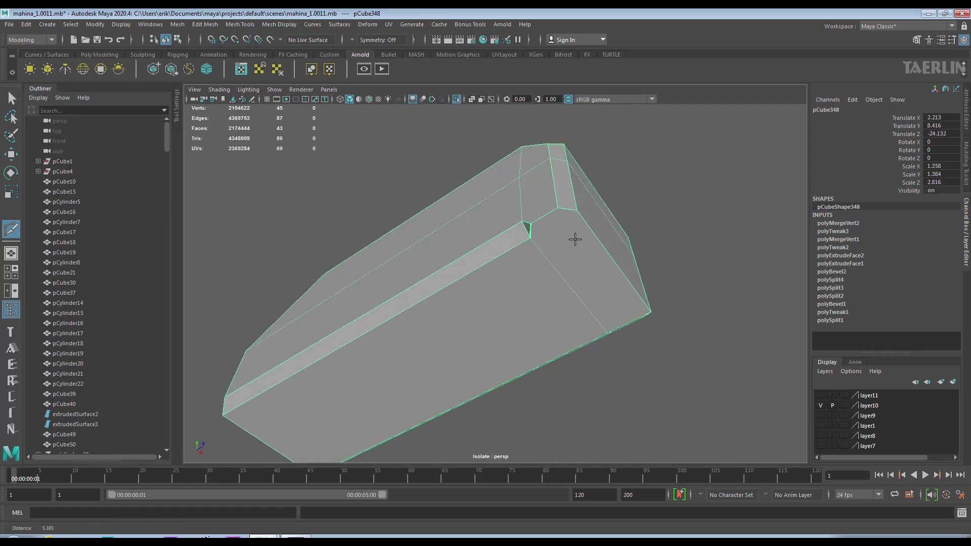
{"action": "scroll", "coordinate": [588, 203], "scroll_direction": "up", "scroll_amount": 3}
{"action": "scroll", "coordinate": [603, 173], "scroll_direction": "up", "scroll_amount": 3}
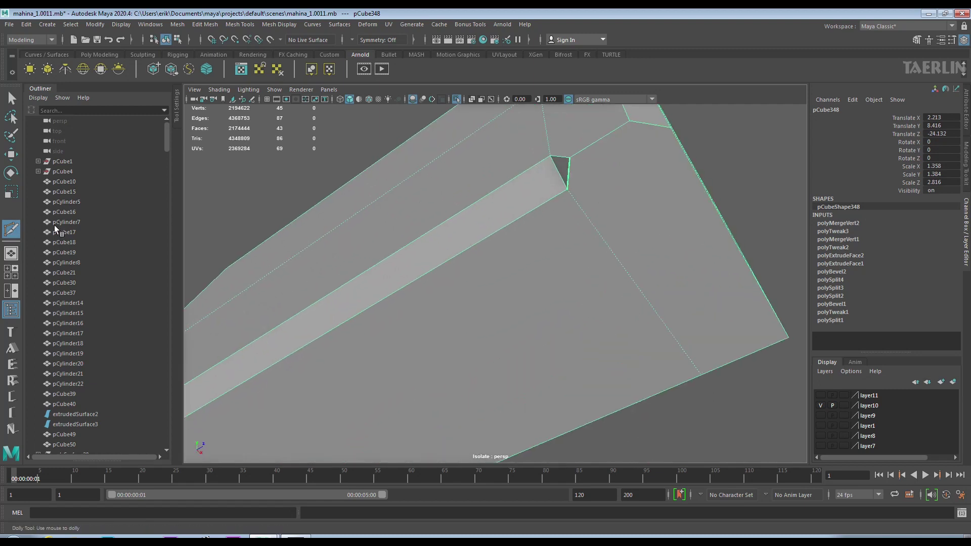
{"action": "left_click", "coordinate": [567, 190]}
{"action": "left_click", "coordinate": [670, 127]}
{"action": "mouse_move", "coordinate": [671, 127]}
{"action": "left_mouse_down", "text": "alt"}
{"action": "mouse_move", "coordinate": [574, 184]}
{"action": "mouse_move", "coordinate": [648, 191]}
{"action": "mouse_move", "coordinate": [629, 183]}
{"action": "mouse_move", "coordinate": [635, 268]}
{"action": "left_mouse_up", "text": "alt"}
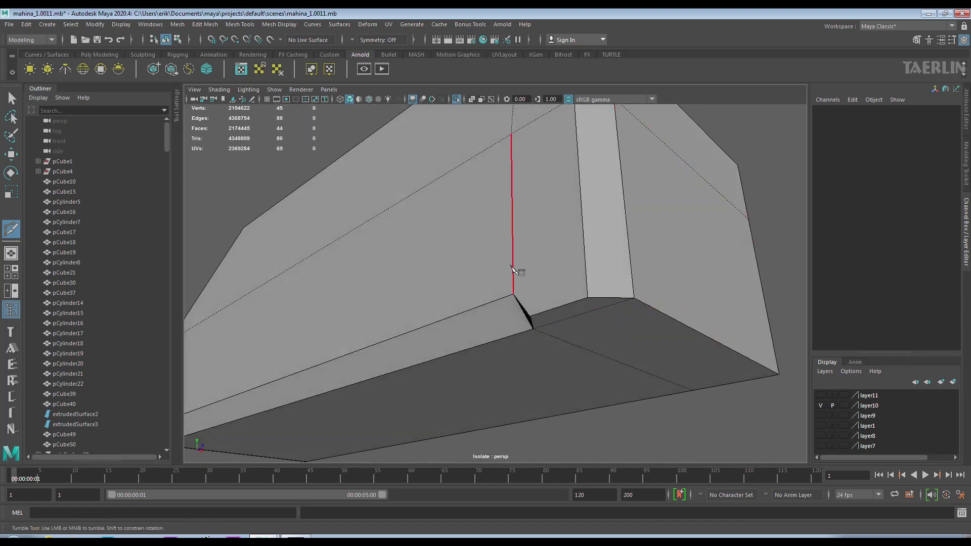
{"action": "mouse_move", "coordinate": [582, 266]}
{"action": "left_mouse_down", "text": "alt"}
{"action": "mouse_move", "coordinate": [502, 274]}
{"action": "mouse_move", "coordinate": [597, 272]}
{"action": "left_mouse_up", "text": "alt"}
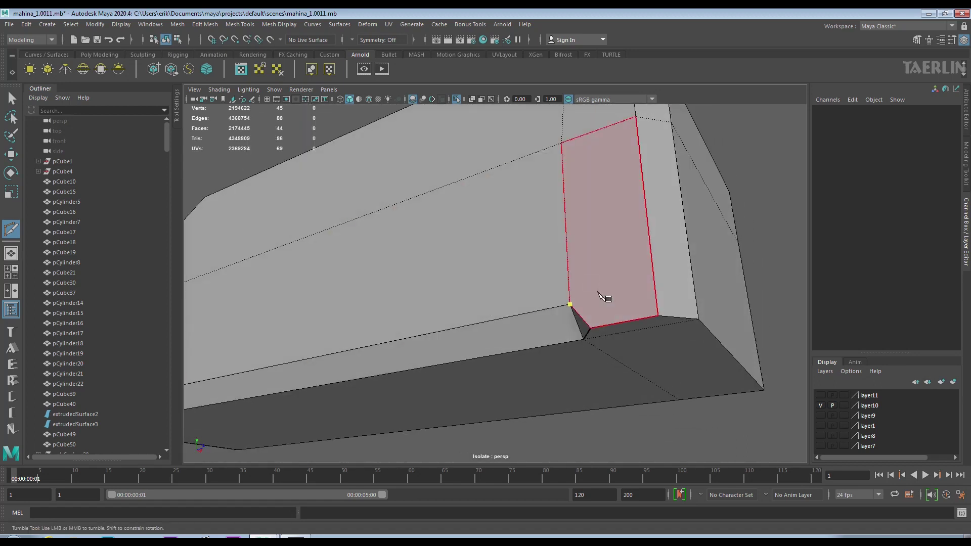
Adjust a vertex on the end face and add a second cut across the corner face.
{"action": "key", "text": "w"}
{"action": "right_click_drag", "start_coordinate": [658, 268], "coordinate": [659, 277]}
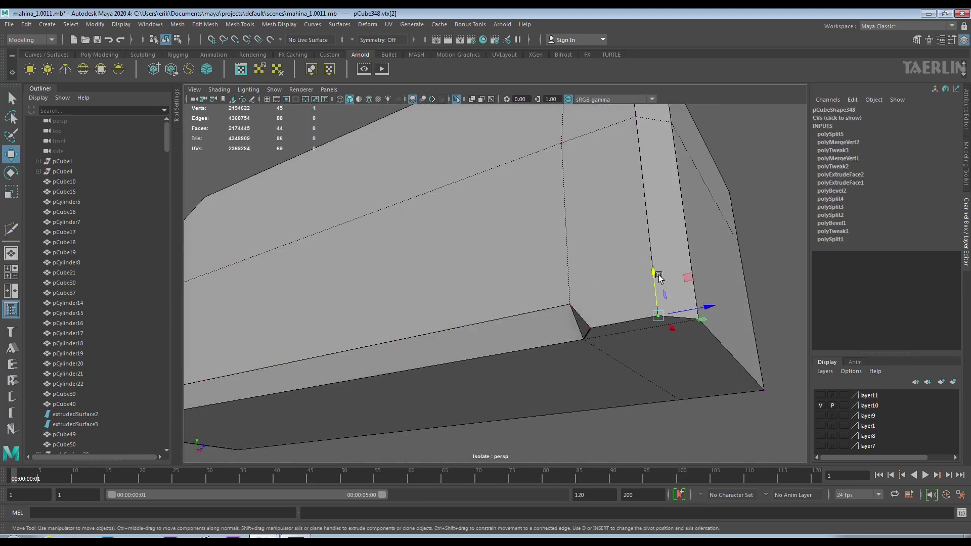
{"action": "left_click_drag", "start_coordinate": [656, 246], "coordinate": [628, 249], "text": "alt"}
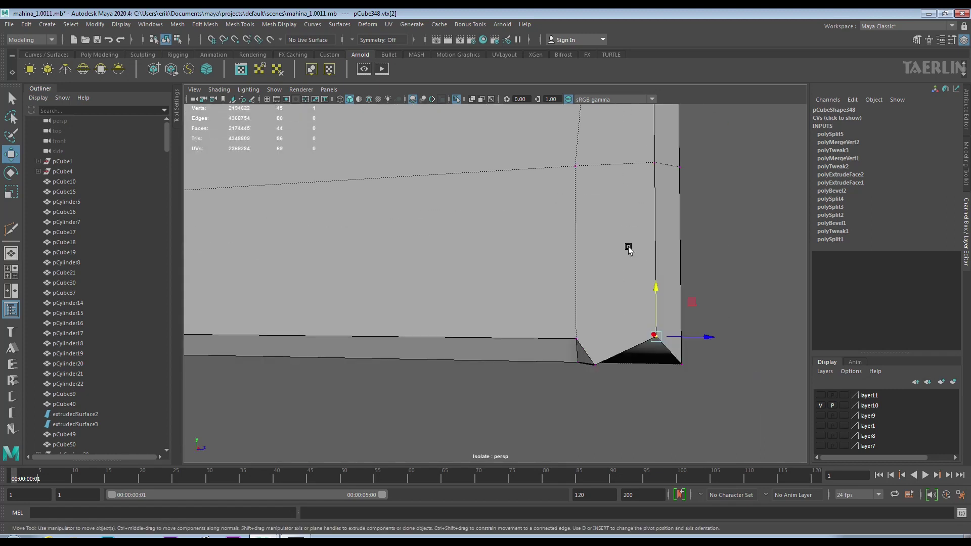
{"action": "key", "text": "ctrl+shift+x"}
{"action": "left_click", "coordinate": [581, 338]}
{"action": "left_click", "coordinate": [650, 357]}
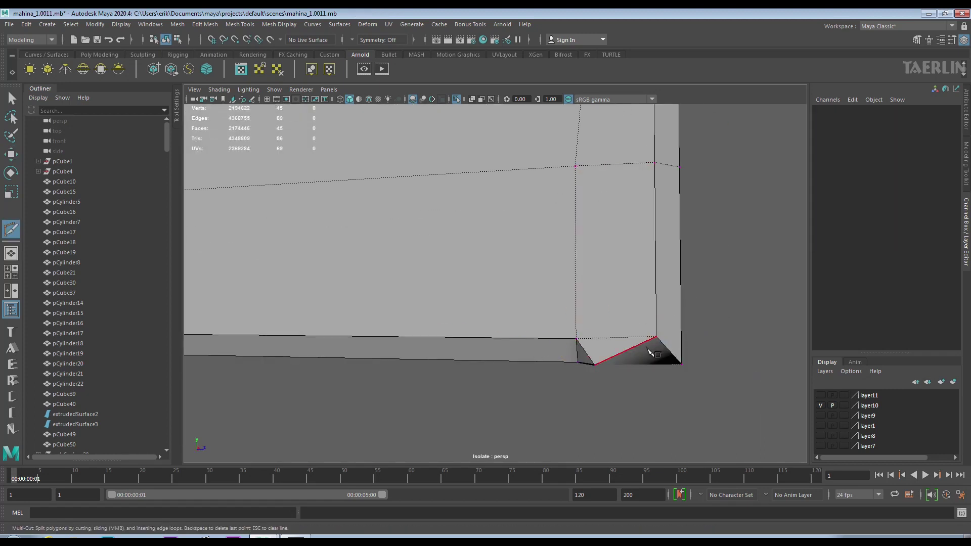
{"action": "left_click_drag", "start_coordinate": [651, 354], "coordinate": [587, 235], "text": "alt"}
Delete the leftover edge on the corner, leaving pCube348 with 86 edges.
{"action": "key", "text": "w"}
{"action": "left_click", "coordinate": [595, 175]}
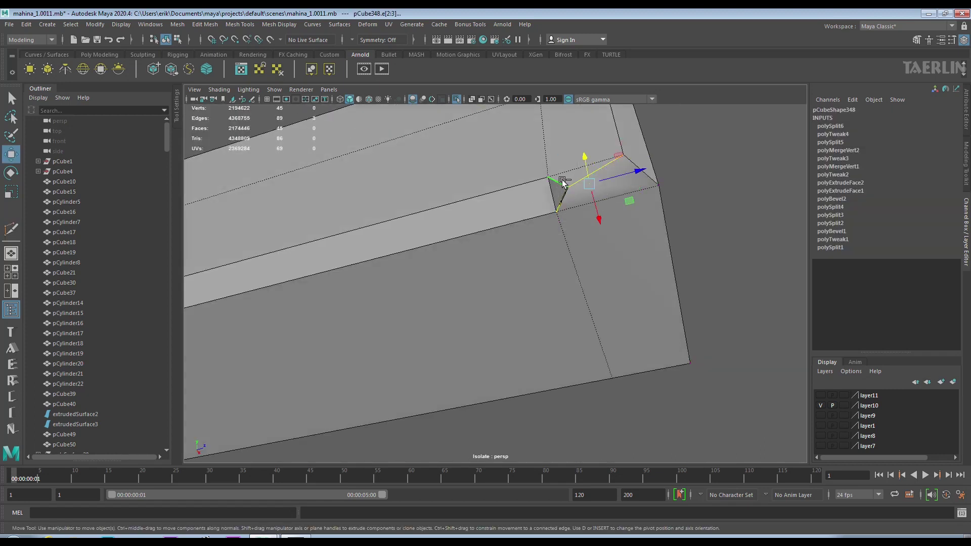
{"action": "key", "text": "Delete"}
{"action": "left_click_drag", "start_coordinate": [598, 213], "coordinate": [647, 273], "text": "alt"}
{"action": "scroll", "coordinate": [648, 273], "scroll_direction": "down", "scroll_amount": 5}
{"action": "mouse_move", "coordinate": [502, 213]}
{"action": "left_mouse_down", "text": "alt"}
{"action": "mouse_move", "coordinate": [643, 256]}
{"action": "mouse_move", "coordinate": [620, 269]}
{"action": "left_mouse_up", "text": "alt"}
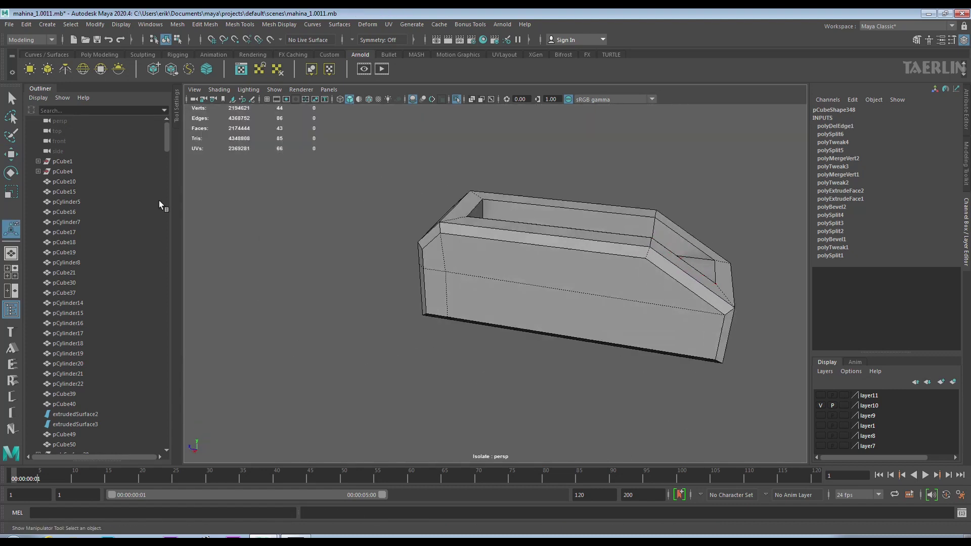
Insert an edge loop around the block and check it in smooth preview.
{"action": "right_click_drag", "start_coordinate": [620, 269], "coordinate": [563, 283], "text": "shift"}
{"action": "left_click", "coordinate": [563, 284]}
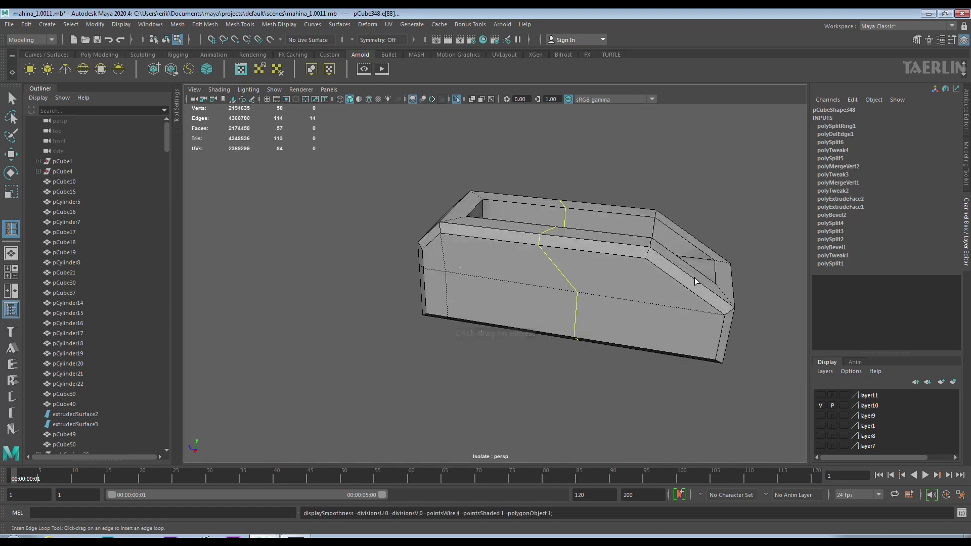
{"action": "middle_click_drag", "start_coordinate": [548, 279], "coordinate": [527, 271]}
{"action": "mouse_move", "coordinate": [527, 271]}
{"action": "left_mouse_down", "text": "alt"}
{"action": "mouse_move", "coordinate": [373, 246]}
{"action": "mouse_move", "coordinate": [511, 255]}
{"action": "mouse_move", "coordinate": [536, 234]}
{"action": "left_mouse_up", "text": "alt"}
{"action": "key", "text": "3"}
{"action": "key", "text": "1"}
Delete the small sloped corner face and fill the resulting hole.
{"action": "left_click", "coordinate": [536, 233]}
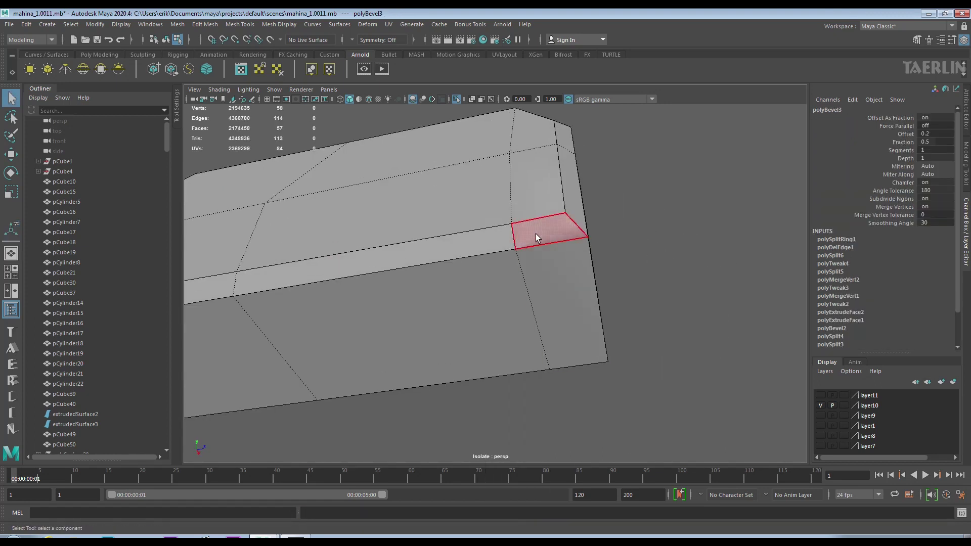
{"action": "key", "text": "Delete"}
{"action": "double_click", "coordinate": [529, 218]}
{"action": "right_click_drag", "start_coordinate": [529, 217], "coordinate": [535, 322], "text": "shift"}
{"action": "key", "text": "3"}
{"action": "mouse_move", "coordinate": [527, 350]}
{"action": "left_mouse_down", "text": "alt"}
{"action": "mouse_move", "coordinate": [447, 218]}
{"action": "mouse_move", "coordinate": [502, 260]}
{"action": "mouse_move", "coordinate": [568, 254]}
{"action": "left_mouse_up", "text": "alt"}
{"action": "key", "text": "F8"}
{"action": "key", "text": "1"}
Bevel the block's outer edges at fraction 0.5 with chamfer off.
{"action": "scroll", "coordinate": [375, 121], "scroll_direction": "down", "scroll_amount": 3}
{"action": "key", "text": "ctrl+F10"}
{"action": "scroll", "coordinate": [549, 329], "scroll_direction": "up", "scroll_amount": 5}
{"action": "left_click", "coordinate": [549, 329]}
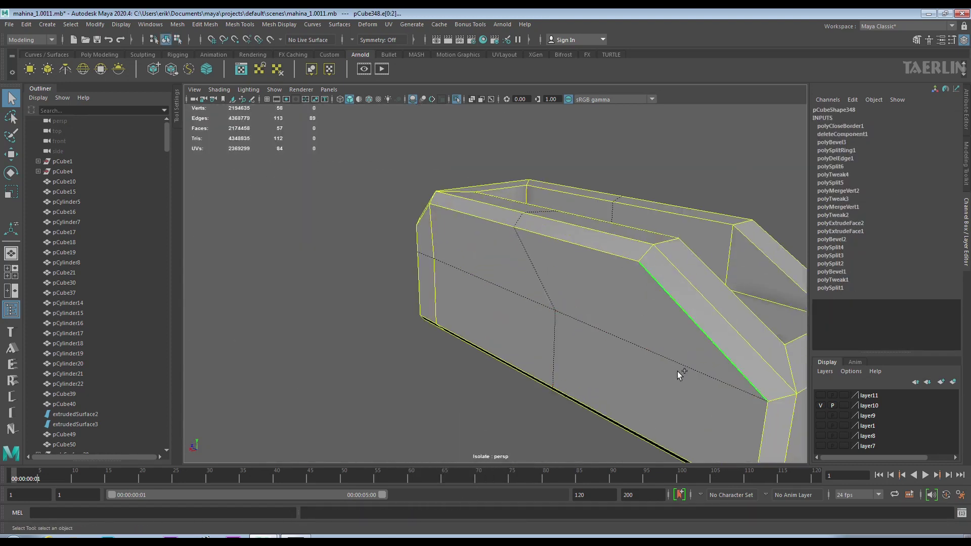
{"action": "scroll", "coordinate": [677, 371], "scroll_direction": "down", "scroll_amount": 4}
{"action": "left_click_drag", "start_coordinate": [678, 371], "coordinate": [328, 313], "text": "alt"}
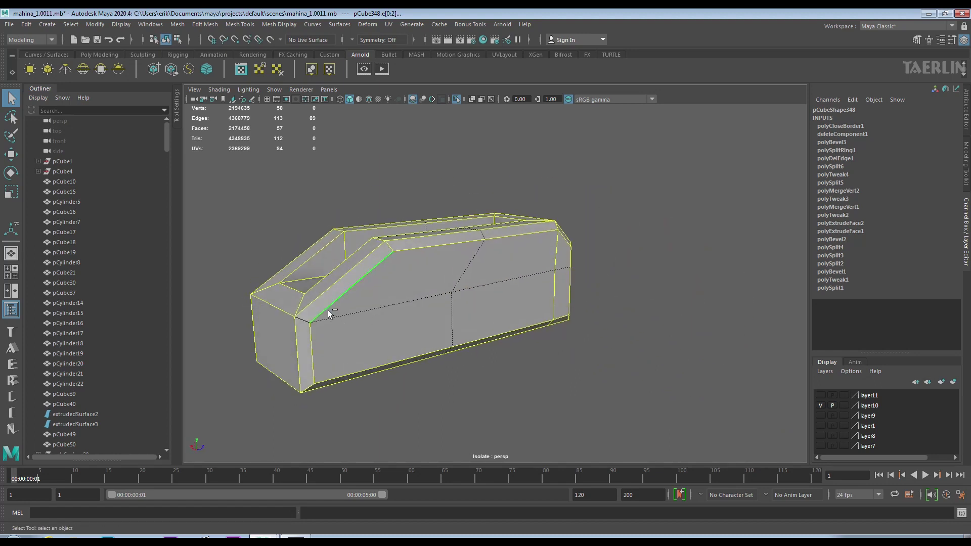
{"action": "left_click_drag", "start_coordinate": [498, 310], "coordinate": [491, 295], "text": "alt"}
{"action": "mouse_move", "coordinate": [541, 266]}
{"action": "left_mouse_down", "text": "alt"}
{"action": "mouse_move", "coordinate": [614, 275]}
{"action": "mouse_move", "coordinate": [420, 313]}
{"action": "mouse_move", "coordinate": [514, 314]}
{"action": "mouse_move", "coordinate": [667, 275]}
{"action": "mouse_move", "coordinate": [639, 242]}
{"action": "mouse_move", "coordinate": [602, 238]}
{"action": "mouse_move", "coordinate": [636, 280]}
{"action": "mouse_move", "coordinate": [542, 261]}
{"action": "left_mouse_up", "text": "alt"}
{"action": "right_click_drag", "start_coordinate": [541, 262], "coordinate": [586, 262], "text": "shift"}
{"action": "mouse_move", "coordinate": [585, 262]}
{"action": "left_mouse_down", "text": "alt"}
{"action": "mouse_move", "coordinate": [618, 288]}
{"action": "mouse_move", "coordinate": [491, 294]}
{"action": "mouse_move", "coordinate": [496, 245]}
{"action": "mouse_move", "coordinate": [568, 256]}
{"action": "mouse_move", "coordinate": [624, 211]}
{"action": "mouse_move", "coordinate": [733, 248]}
{"action": "mouse_move", "coordinate": [693, 293]}
{"action": "mouse_move", "coordinate": [394, 234]}
{"action": "mouse_move", "coordinate": [394, 263]}
{"action": "left_mouse_up", "text": "alt"}
Add four supporting edge loops, including one along the top rim.
{"action": "right_click_drag", "start_coordinate": [498, 251], "coordinate": [490, 225]}
{"action": "left_click", "coordinate": [498, 299]}
{"action": "mouse_move", "coordinate": [499, 298]}
{"action": "left_mouse_down", "text": "alt"}
{"action": "mouse_move", "coordinate": [360, 246]}
{"action": "mouse_move", "coordinate": [438, 298]}
{"action": "mouse_move", "coordinate": [494, 256]}
{"action": "mouse_move", "coordinate": [438, 243]}
{"action": "left_mouse_up", "text": "alt"}
{"action": "right_click_drag", "start_coordinate": [553, 240], "coordinate": [615, 255], "text": "shift"}
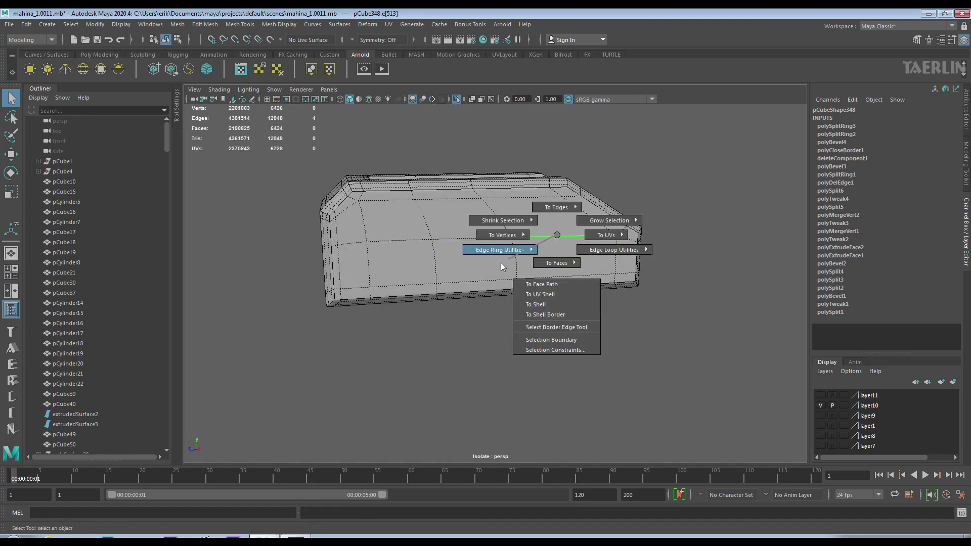
{"action": "left_click_drag", "start_coordinate": [556, 253], "coordinate": [503, 314], "text": "alt"}
{"action": "left_click", "coordinate": [558, 207]}
{"action": "right_click_drag", "start_coordinate": [558, 209], "coordinate": [540, 253], "text": "shift"}
{"action": "key", "text": "1"}
Check the supported block in smooth preview with the 3 and 1 keys.
{"action": "key", "text": "3"}
{"action": "key", "text": "1"}
{"action": "right_click_drag", "start_coordinate": [529, 241], "coordinate": [662, 243]}
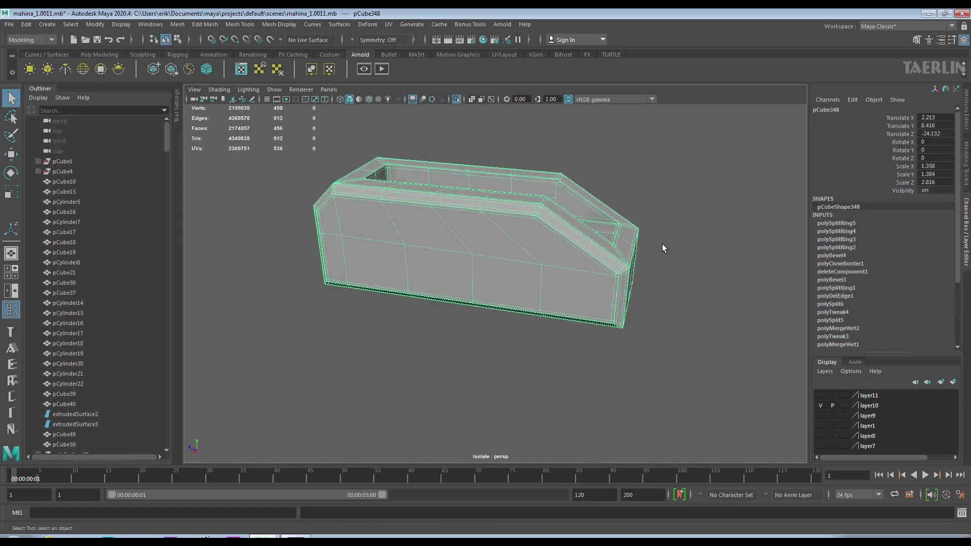
{"action": "left_click_drag", "start_coordinate": [663, 243], "coordinate": [564, 285], "text": "alt"}
Select the group of faces on the block's front side.
{"action": "left_click_drag", "start_coordinate": [532, 315], "coordinate": [547, 251], "text": "alt"}
{"action": "key", "text": "F11"}
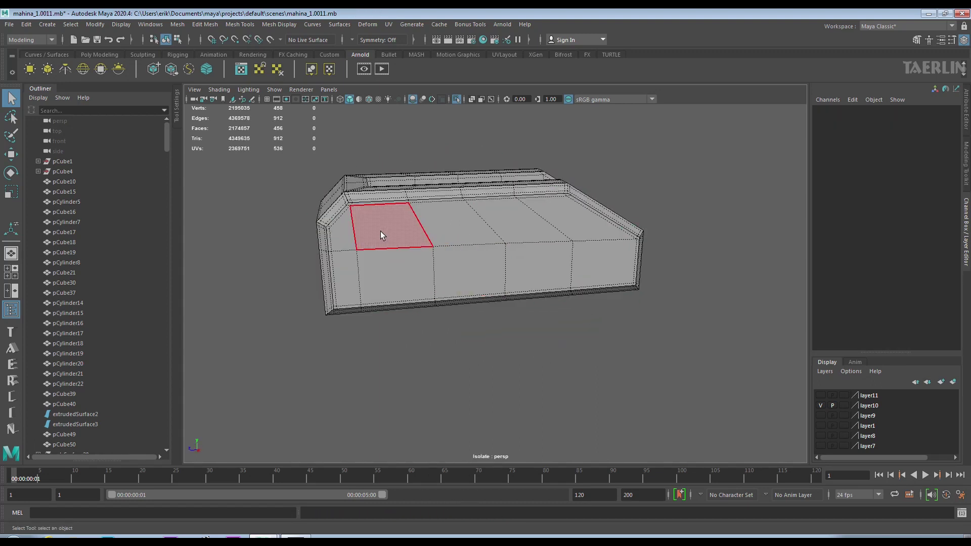
{"action": "left_click", "coordinate": [380, 231]}
{"action": "left_click", "coordinate": [558, 220], "text": "shift"}
{"action": "left_click", "coordinate": [485, 220], "text": "shift"}
{"action": "left_click", "coordinate": [432, 220], "text": "shift"}
{"action": "mouse_move", "coordinate": [432, 220]}
{"action": "left_mouse_down", "text": "alt"}
{"action": "mouse_move", "coordinate": [454, 235]}
{"action": "mouse_move", "coordinate": [428, 217]}
{"action": "left_mouse_up", "text": "alt"}
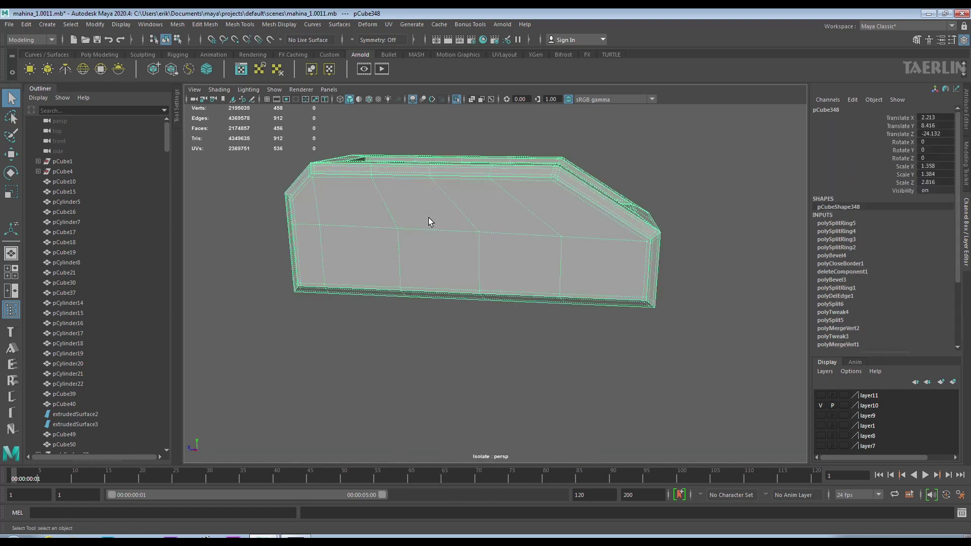
{"action": "left_click", "coordinate": [389, 210]}
{"action": "left_click", "coordinate": [577, 257]}
{"action": "mouse_move", "coordinate": [577, 257]}
{"action": "left_mouse_down", "text": "alt"}
{"action": "mouse_move", "coordinate": [633, 252]}
{"action": "mouse_move", "coordinate": [632, 221]}
{"action": "left_mouse_up", "text": "alt"}
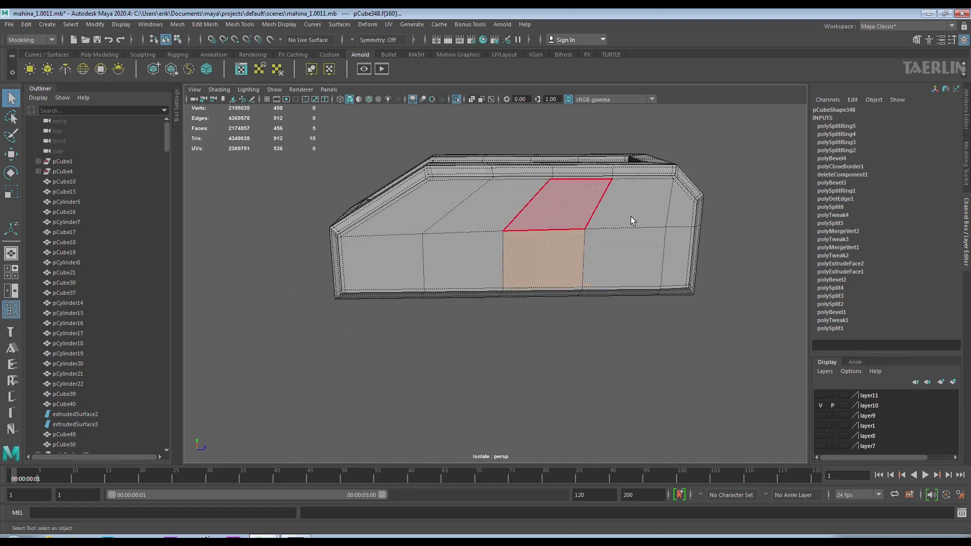
{"action": "mouse_move", "coordinate": [627, 262]}
{"action": "left_mouse_down", "text": "alt"}
{"action": "mouse_move", "coordinate": [500, 208]}
{"action": "mouse_move", "coordinate": [393, 107]}
{"action": "left_mouse_up", "text": "alt"}
{"action": "left_click", "coordinate": [340, 99]}
{"action": "mouse_move", "coordinate": [403, 162]}
{"action": "left_mouse_down", "text": "alt"}
{"action": "mouse_move", "coordinate": [356, 185]}
{"action": "mouse_move", "coordinate": [457, 104]}
{"action": "left_mouse_up", "text": "alt"}
Extrude the front faces, circularize them, and extrude the circular patch inward.
{"action": "left_click", "coordinate": [349, 99]}
{"action": "mouse_move", "coordinate": [354, 152]}
{"action": "left_mouse_down", "text": "alt"}
{"action": "mouse_move", "coordinate": [459, 243]}
{"action": "mouse_move", "coordinate": [462, 233]}
{"action": "mouse_move", "coordinate": [509, 235]}
{"action": "left_mouse_up", "text": "alt"}
{"action": "right_click", "coordinate": [508, 235], "text": "shift"}
{"action": "key", "text": "ctrl+e"}
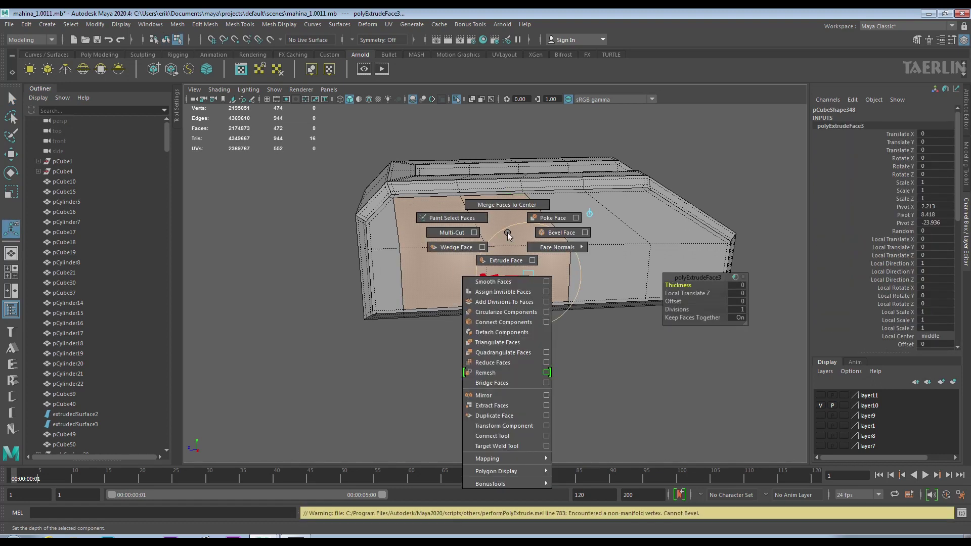
{"action": "left_click", "coordinate": [505, 312]}
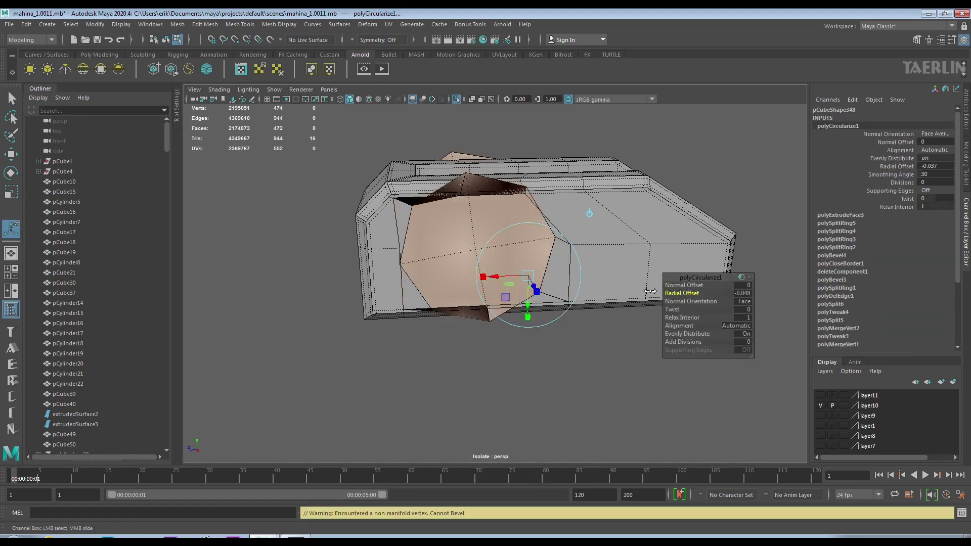
{"action": "left_click_drag", "start_coordinate": [520, 295], "coordinate": [632, 298], "text": "alt"}
{"action": "key", "text": "ctrl+e"}
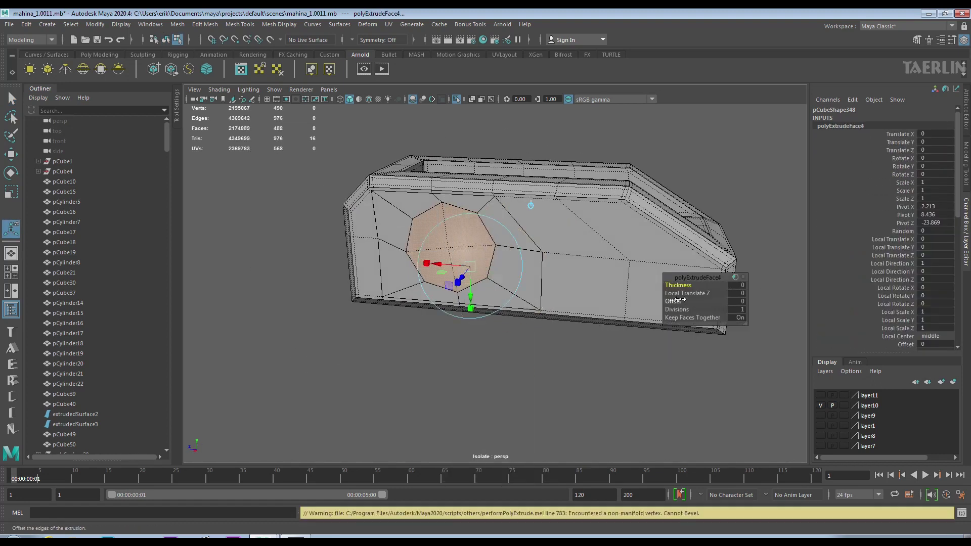
Bevel the octagon's rim edges at fraction 0.5.
{"action": "left_click_drag", "start_coordinate": [664, 285], "coordinate": [506, 243], "text": "alt"}
{"action": "scroll", "coordinate": [506, 228], "scroll_direction": "up", "scroll_amount": 3}
{"action": "key", "text": "q"}
{"action": "left_click", "coordinate": [576, 205]}
{"action": "left_click_drag", "start_coordinate": [484, 196], "coordinate": [454, 175], "text": "alt"}
{"action": "left_click", "coordinate": [454, 175]}
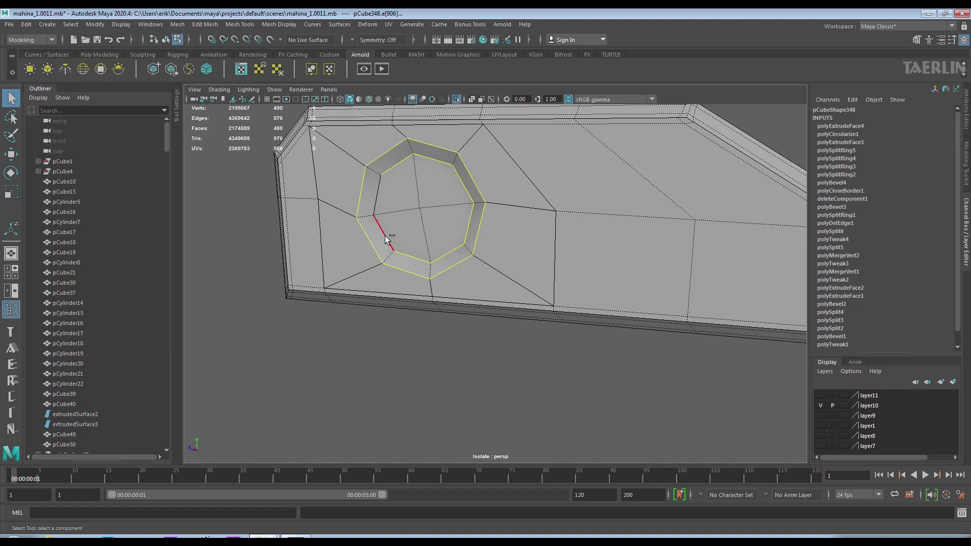
{"action": "key", "text": "ctrl+b"}
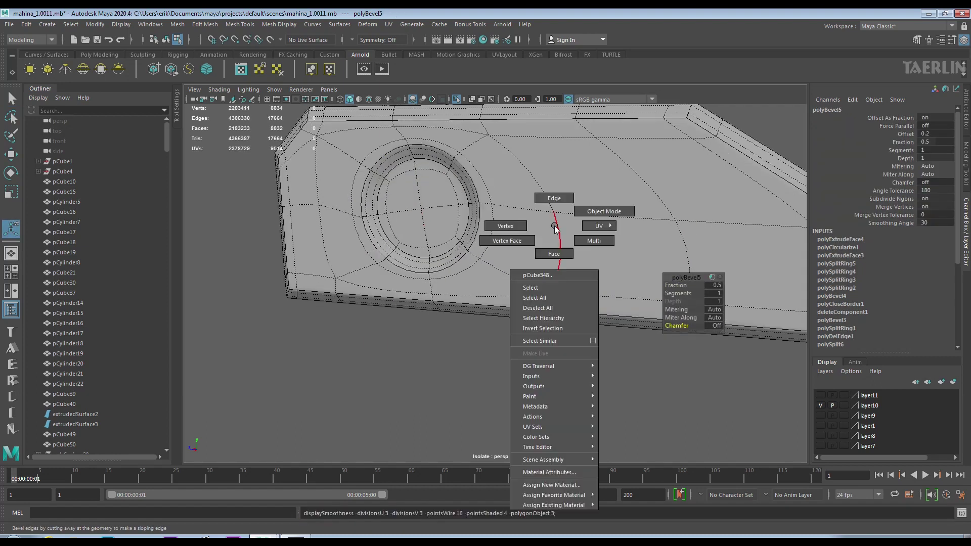
Return to Object Mode and clear the selection.
{"action": "right_click_drag", "start_coordinate": [547, 253], "coordinate": [556, 248]}
{"action": "mouse_move", "coordinate": [556, 253]}
{"action": "left_mouse_down", "text": "alt"}
{"action": "mouse_move", "coordinate": [418, 278]}
{"action": "mouse_move", "coordinate": [501, 245]}
{"action": "left_mouse_up", "text": "alt"}
{"action": "right_click", "coordinate": [556, 248]}
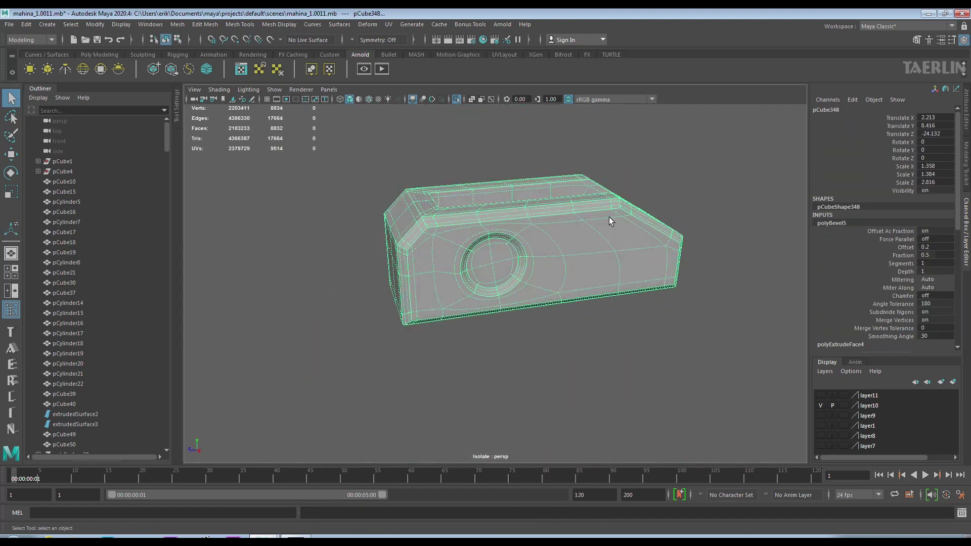
{"action": "left_click", "coordinate": [670, 342]}
{"action": "mouse_move", "coordinate": [670, 342]}
{"action": "left_mouse_down", "text": "alt"}
{"action": "mouse_move", "coordinate": [604, 325]}
{"action": "mouse_move", "coordinate": [569, 364]}
{"action": "mouse_move", "coordinate": [548, 360]}
{"action": "mouse_move", "coordinate": [548, 368]}
{"action": "left_mouse_up", "text": "alt"}
Extrude faces in the top slot's floor and circularize them.
{"action": "left_click", "coordinate": [527, 333]}
{"action": "left_click_drag", "start_coordinate": [527, 333], "coordinate": [517, 320], "text": "alt"}
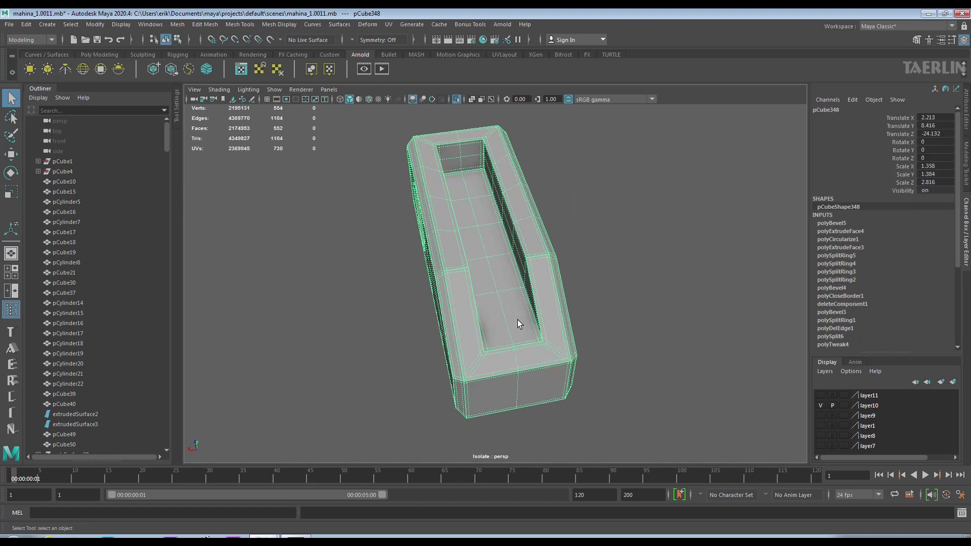
{"action": "right_click", "coordinate": [503, 259]}
{"action": "scroll", "coordinate": [499, 260], "scroll_direction": "up", "scroll_amount": 3}
{"action": "left_click_drag", "start_coordinate": [465, 253], "coordinate": [496, 273]}
{"action": "right_click", "coordinate": [497, 279], "text": "shift"}
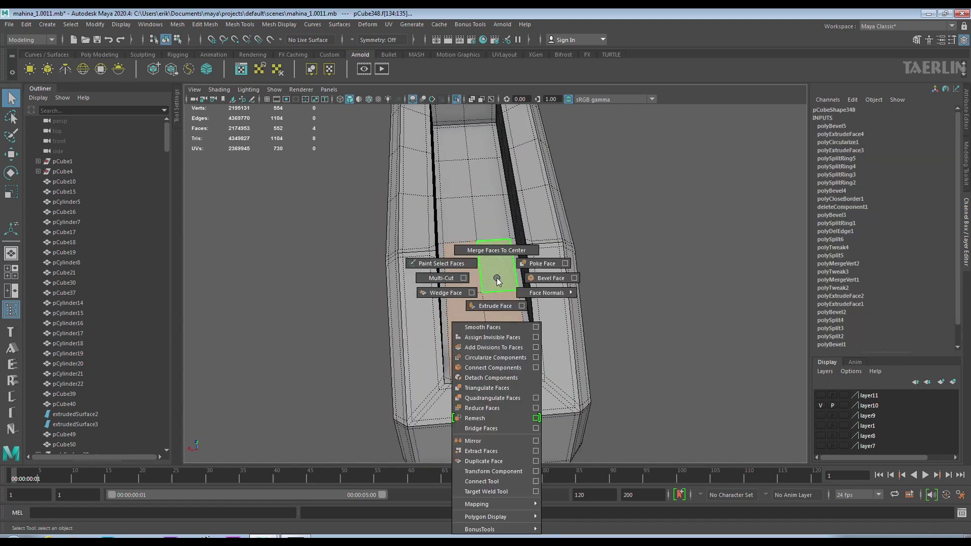
{"action": "left_click", "coordinate": [495, 306]}
{"action": "right_click", "coordinate": [486, 276], "text": "shift"}
{"action": "left_click", "coordinate": [478, 356]}
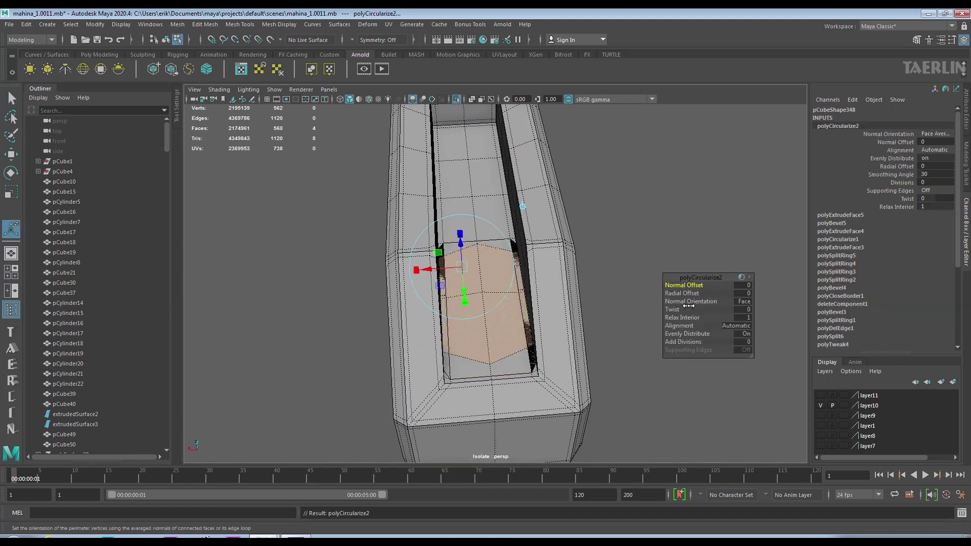
Extrude the circle down, delete its cap face, and bevel the hole's rim.
{"action": "left_click_drag", "start_coordinate": [501, 292], "coordinate": [498, 276], "text": "alt"}
{"action": "right_click", "coordinate": [498, 276], "text": "shift"}
{"action": "left_click", "coordinate": [497, 302]}
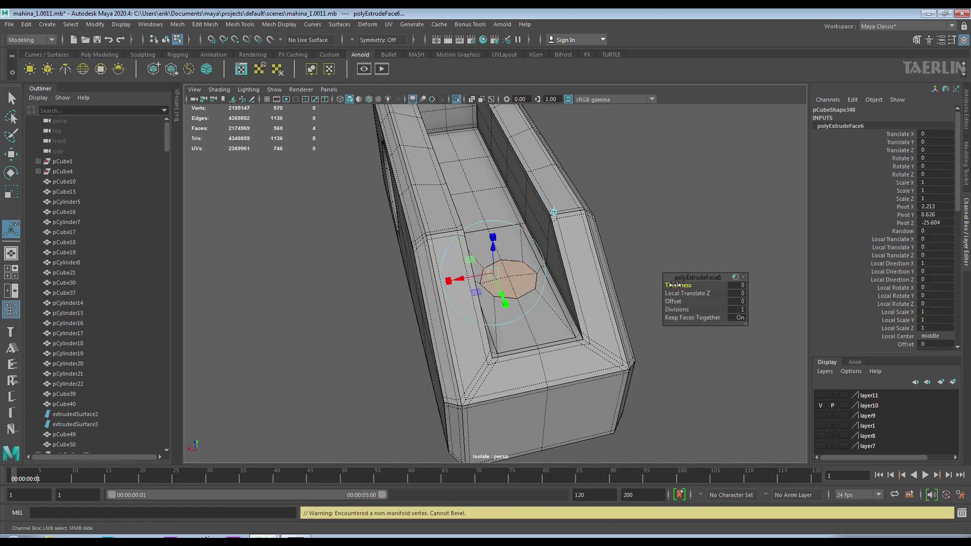
{"action": "key", "text": "Delete"}
{"action": "left_click", "coordinate": [561, 273]}
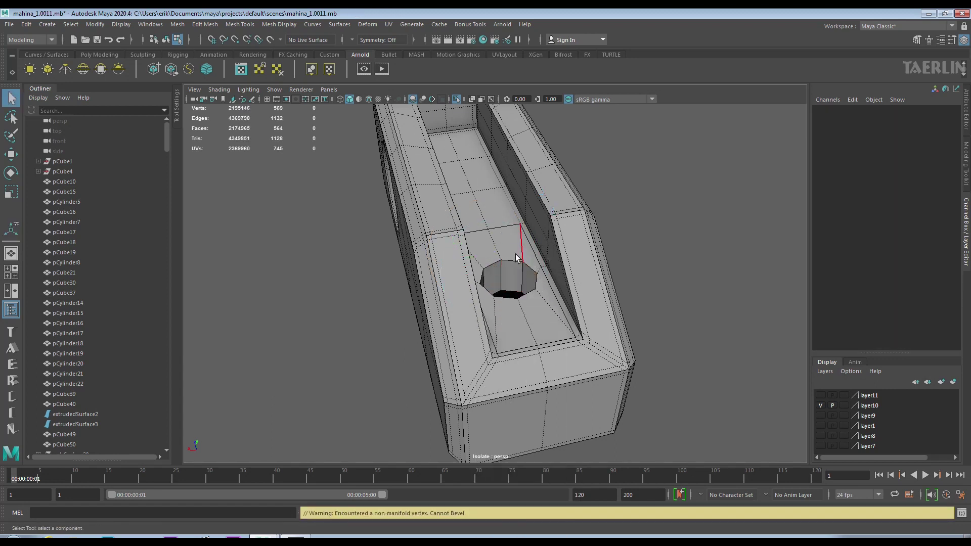
{"action": "right_click", "coordinate": [561, 275], "text": "shift"}
{"action": "left_click", "coordinate": [565, 293]}
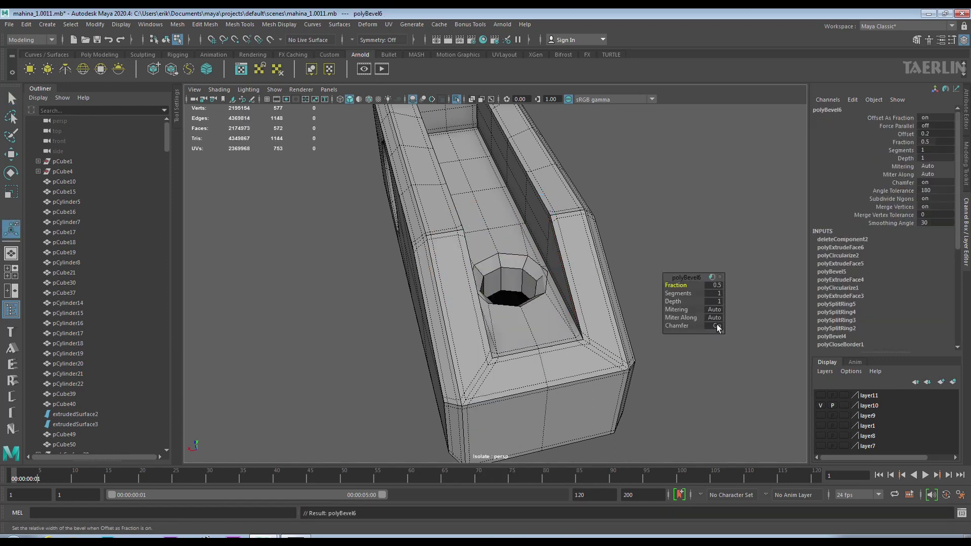
{"action": "key", "text": "3"}
At the slot's other end, circularize four floor faces, shrink slightly, and extrude down.
{"action": "scroll", "coordinate": [496, 287], "scroll_direction": "down", "scroll_amount": 5}
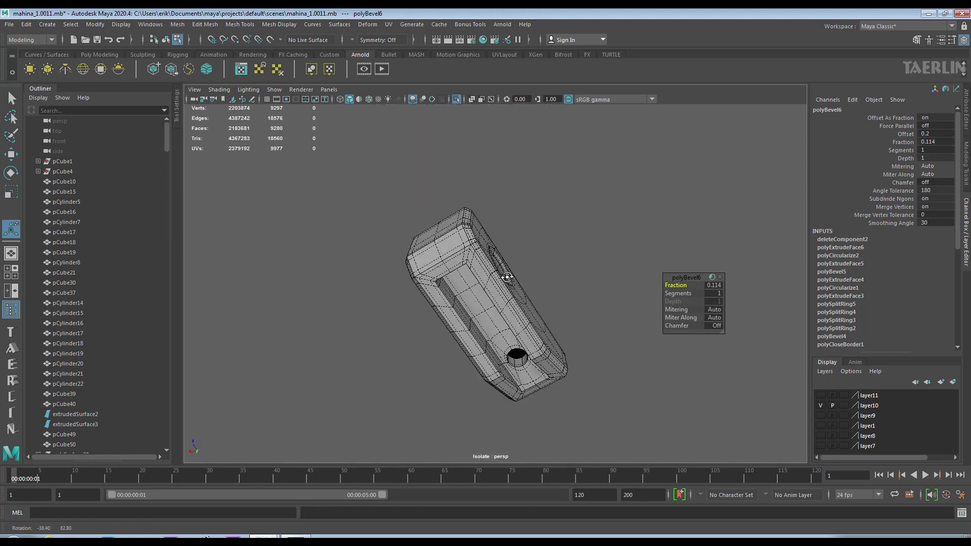
{"action": "left_click_drag", "start_coordinate": [496, 287], "coordinate": [456, 253], "text": "alt"}
{"action": "middle_click_drag", "start_coordinate": [455, 253], "coordinate": [422, 188], "text": "alt"}
{"action": "mouse_move", "coordinate": [422, 188]}
{"action": "left_mouse_down", "text": "alt"}
{"action": "mouse_move", "coordinate": [455, 292]}
{"action": "mouse_move", "coordinate": [448, 239]}
{"action": "left_mouse_up", "text": "alt"}
{"action": "key", "text": "q"}
{"action": "scroll", "coordinate": [449, 239], "scroll_direction": "down", "scroll_amount": 3}
{"action": "scroll", "coordinate": [466, 278], "scroll_direction": "up", "scroll_amount": 4}
{"action": "right_click_drag", "start_coordinate": [466, 277], "coordinate": [465, 373], "text": "shift"}
{"action": "right_click_drag", "start_coordinate": [466, 292], "coordinate": [685, 312], "text": "shift"}
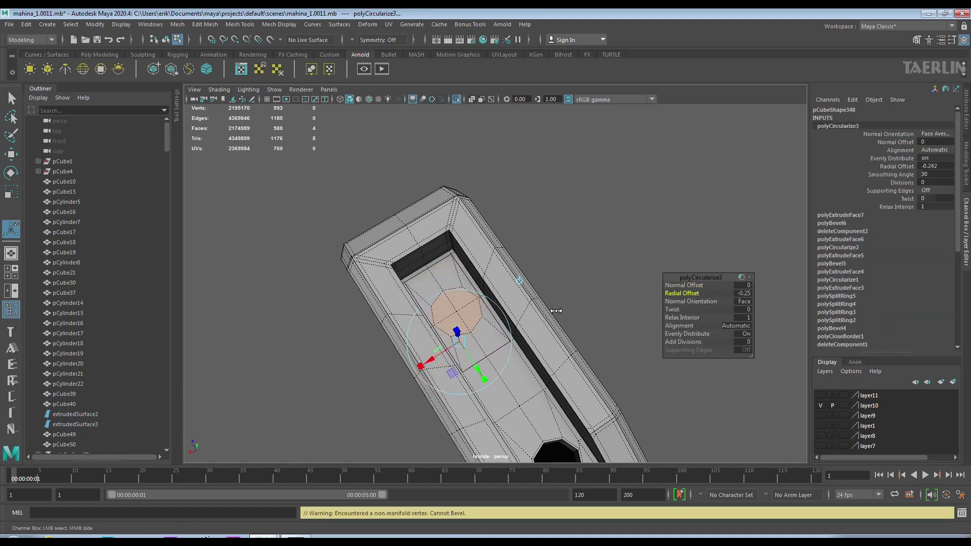
{"action": "right_click_drag", "start_coordinate": [455, 291], "coordinate": [455, 252], "text": "shift"}
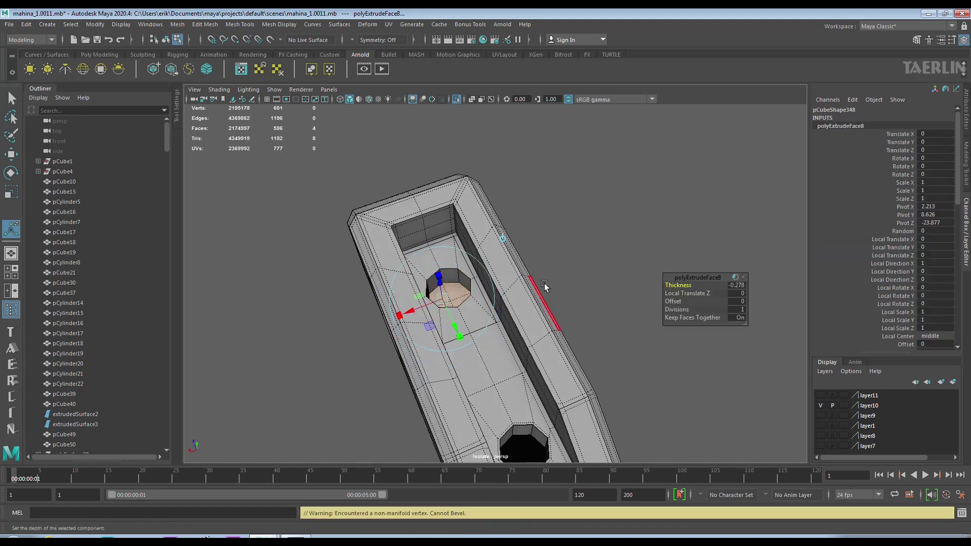
{"action": "key", "text": "F10"}
Bevel the second hole's rim at fraction 0.5 and bring back the full scene.
{"action": "scroll", "coordinate": [449, 218], "scroll_direction": "up", "scroll_amount": 3}
{"action": "left_click", "coordinate": [448, 218]}
{"action": "right_click_drag", "start_coordinate": [449, 215], "coordinate": [430, 243], "text": "shift"}
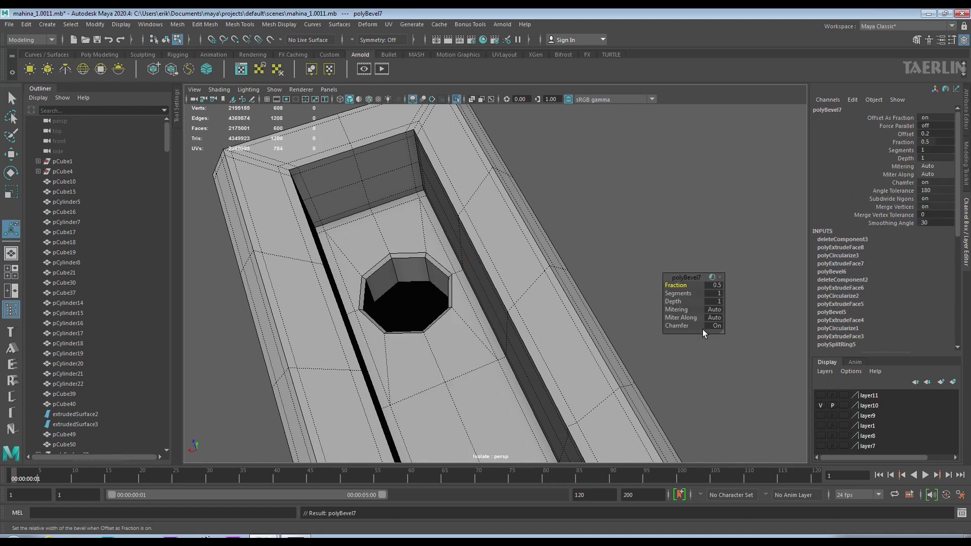
{"action": "right_click_drag", "start_coordinate": [421, 298], "coordinate": [506, 219]}
{"action": "scroll", "coordinate": [506, 283], "scroll_direction": "down", "scroll_amount": 5}
{"action": "left_click_drag", "start_coordinate": [633, 304], "coordinate": [749, 304], "text": "alt"}
{"action": "left_click", "coordinate": [647, 293]}
{"action": "right_click_drag", "start_coordinate": [647, 293], "coordinate": [648, 283]}
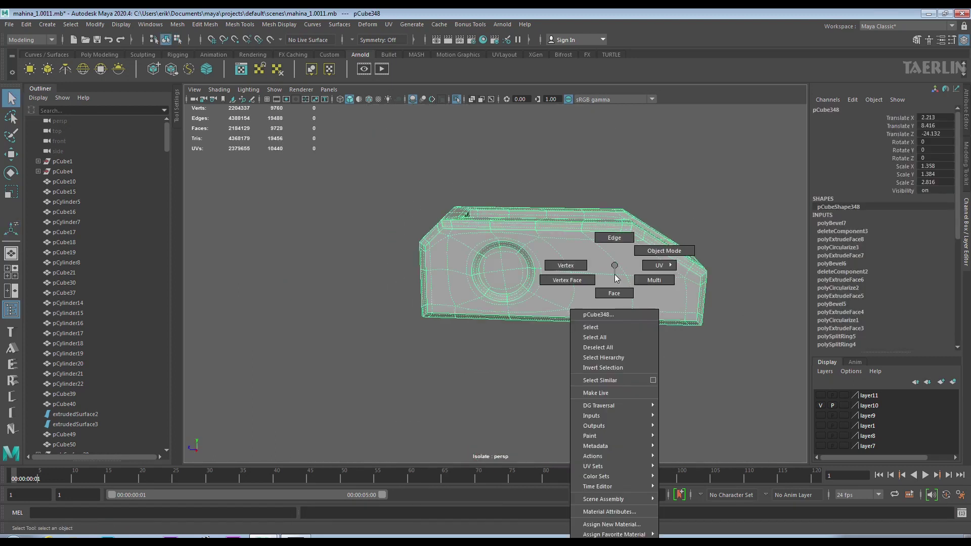
{"action": "scroll", "coordinate": [354, 141], "scroll_direction": "down", "scroll_amount": 4}
{"action": "left_click", "coordinate": [453, 104]}
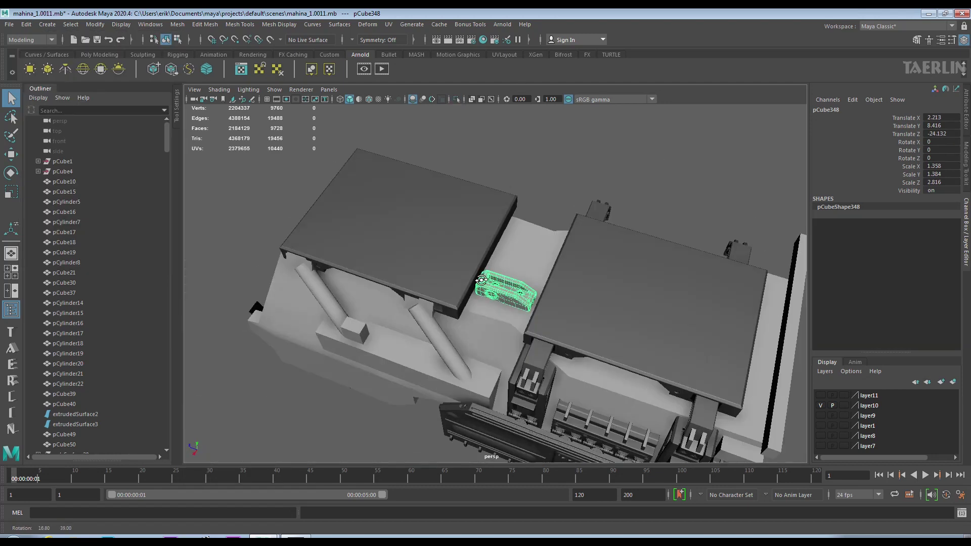
Select the small loose ring part pCylinder225.
{"action": "scroll", "coordinate": [511, 281], "scroll_direction": "up", "scroll_amount": 4}
{"action": "mouse_move", "coordinate": [511, 281]}
{"action": "left_mouse_down", "text": "alt"}
{"action": "mouse_move", "coordinate": [524, 308]}
{"action": "mouse_move", "coordinate": [561, 276]}
{"action": "mouse_move", "coordinate": [24, 237]}
{"action": "left_mouse_up", "text": "alt"}
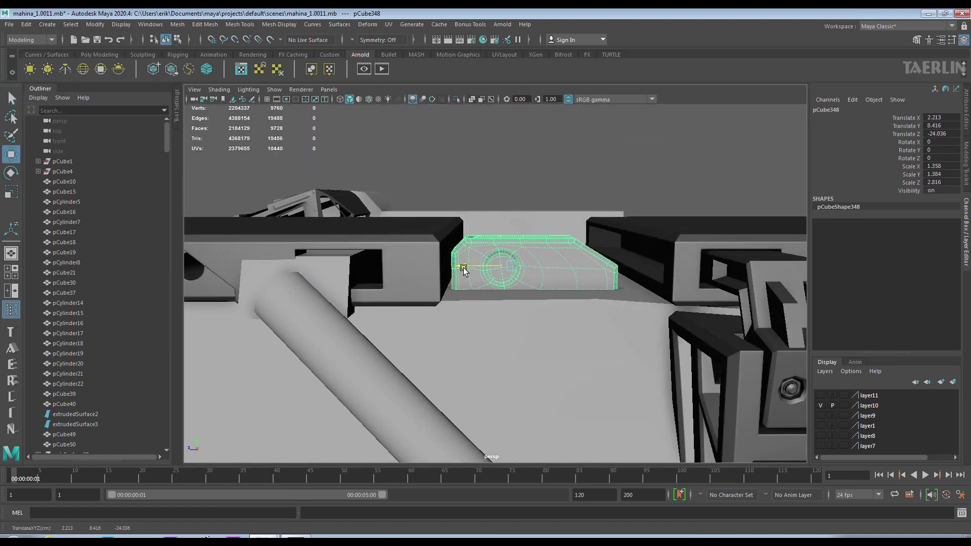
{"action": "mouse_move", "coordinate": [462, 271]}
{"action": "left_mouse_down", "text": "alt"}
{"action": "mouse_move", "coordinate": [559, 264]}
{"action": "mouse_move", "coordinate": [320, 368]}
{"action": "mouse_move", "coordinate": [484, 320]}
{"action": "mouse_move", "coordinate": [455, 337]}
{"action": "mouse_move", "coordinate": [441, 312]}
{"action": "mouse_move", "coordinate": [455, 330]}
{"action": "mouse_move", "coordinate": [491, 302]}
{"action": "left_mouse_up", "text": "alt"}
{"action": "left_click", "coordinate": [320, 368]}
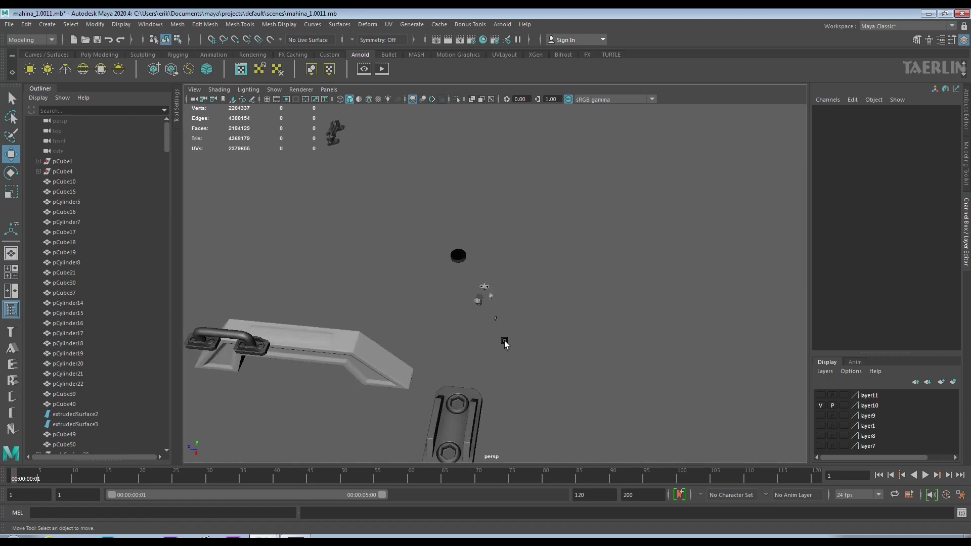
{"action": "right_click_drag", "start_coordinate": [403, 275], "coordinate": [590, 399], "text": "alt"}
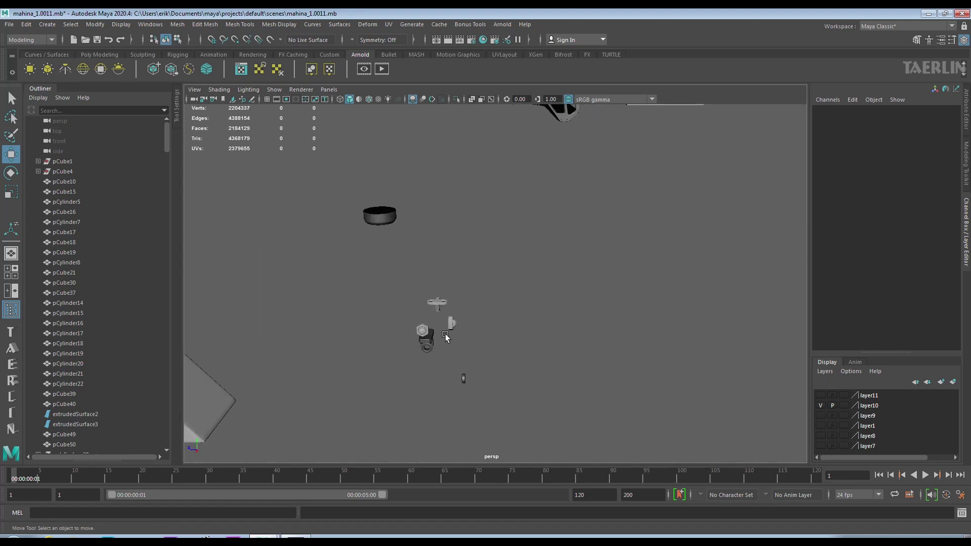
{"action": "left_click", "coordinate": [380, 217]}
Duplicate the ring as pCylinder586 and move the copy toward the slotted block.
{"action": "mouse_move", "coordinate": [560, 104]}
{"action": "left_mouse_down", "text": "alt"}
{"action": "mouse_move", "coordinate": [582, 354]}
{"action": "mouse_move", "coordinate": [623, 375]}
{"action": "left_mouse_up", "text": "alt"}
{"action": "key", "text": "ctrl+d"}
{"action": "middle_click_drag", "start_coordinate": [462, 316], "coordinate": [662, 320]}
{"action": "left_click_drag", "start_coordinate": [662, 319], "coordinate": [624, 331], "text": "alt"}
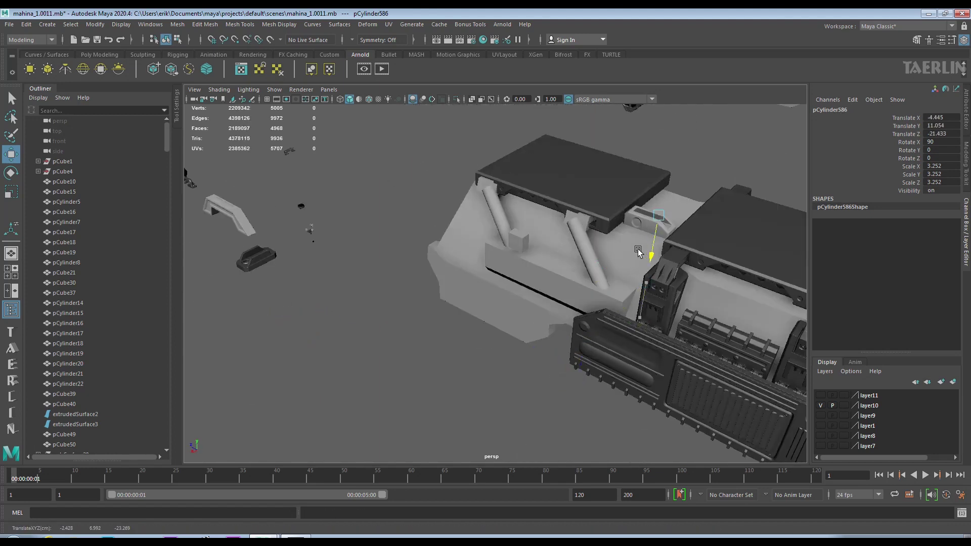
Move pCylinder586 over the slotted block's first hole, near translate Y 12.686.
{"action": "left_click_drag", "start_coordinate": [639, 252], "coordinate": [638, 237]}
{"action": "left_click_drag", "start_coordinate": [638, 238], "coordinate": [579, 260], "text": "alt"}
{"action": "left_click_drag", "start_coordinate": [581, 312], "coordinate": [568, 311]}
{"action": "left_click_drag", "start_coordinate": [569, 311], "coordinate": [557, 300], "text": "alt"}
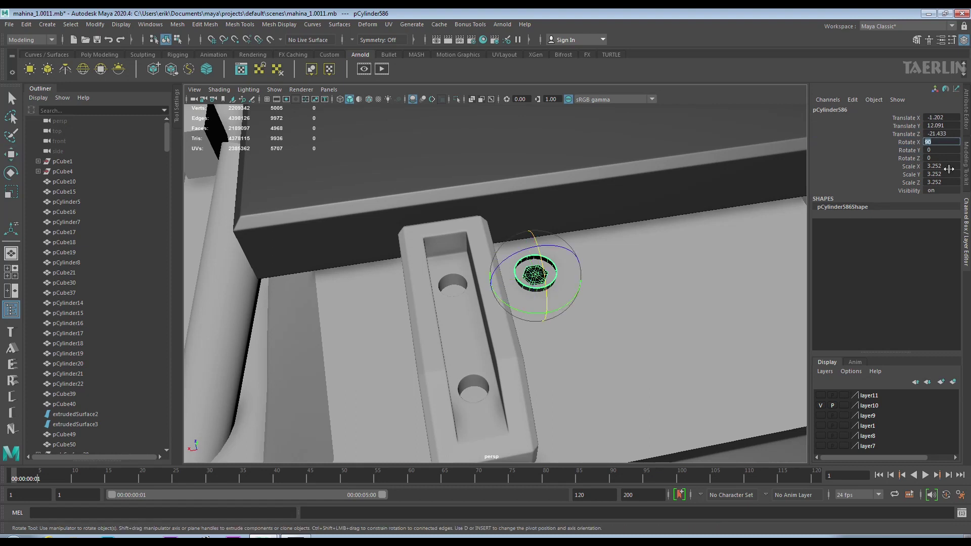
{"action": "mouse_move", "coordinate": [441, 258]}
{"action": "left_mouse_down"}
{"action": "mouse_move", "coordinate": [441, 243]}
{"action": "mouse_move", "coordinate": [514, 240]}
{"action": "mouse_move", "coordinate": [445, 167]}
{"action": "mouse_move", "coordinate": [419, 264]}
{"action": "mouse_move", "coordinate": [401, 257]}
{"action": "mouse_move", "coordinate": [430, 260]}
{"action": "mouse_move", "coordinate": [456, 317]}
{"action": "mouse_move", "coordinate": [481, 247]}
{"action": "left_mouse_up"}
Rotate the ring -90 on X, scale it to 1.799, then deselect.
{"action": "key", "text": "r"}
{"action": "key", "text": "w"}
{"action": "mouse_move", "coordinate": [482, 295]}
{"action": "left_mouse_down", "text": "alt"}
{"action": "mouse_move", "coordinate": [519, 329]}
{"action": "mouse_move", "coordinate": [512, 337]}
{"action": "left_mouse_up", "text": "alt"}
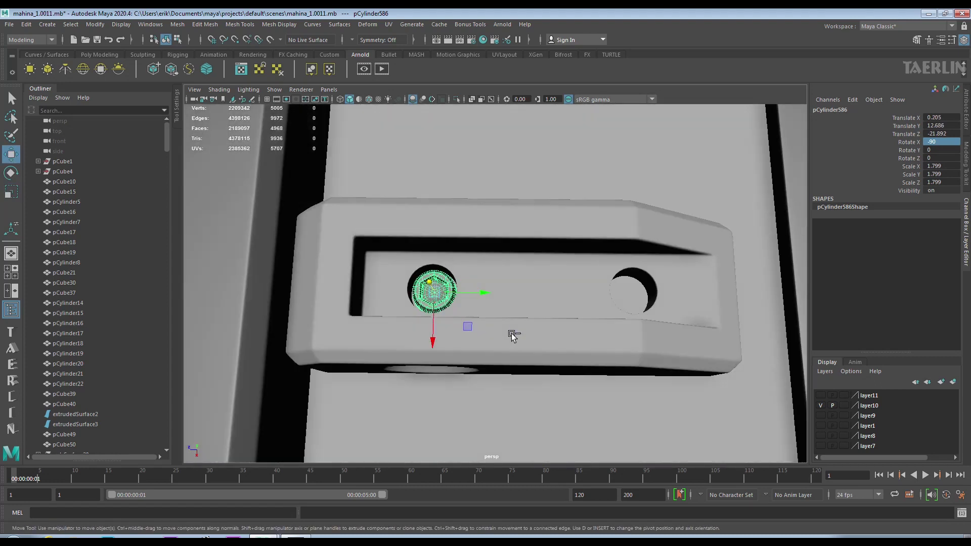
{"action": "scroll", "coordinate": [681, 306], "scroll_direction": "down", "scroll_amount": 3}
{"action": "right_click", "coordinate": [559, 271]}
{"action": "left_click", "coordinate": [535, 327]}
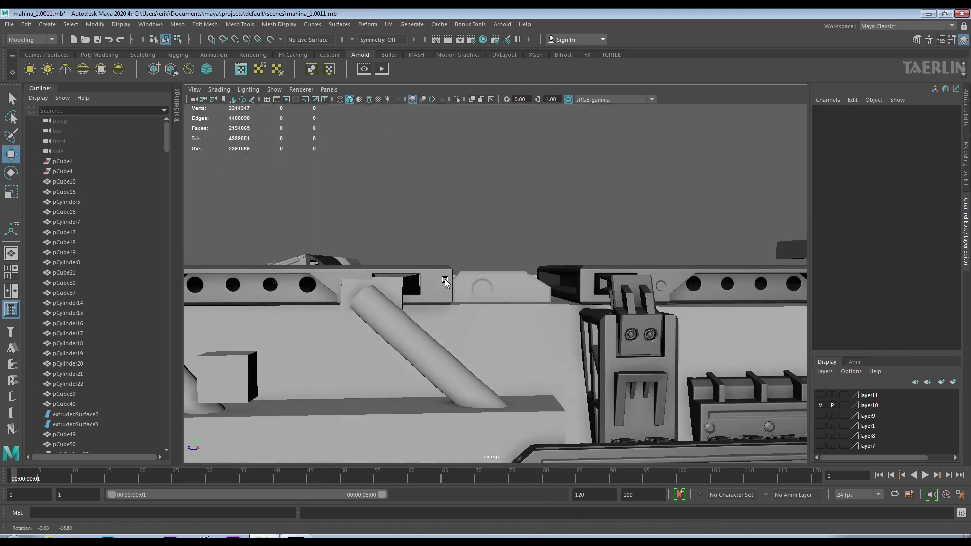
Combine the slotted block with its bolts and place a duplicate beside it.
{"action": "mouse_move", "coordinate": [535, 326]}
{"action": "left_mouse_down", "text": "alt"}
{"action": "mouse_move", "coordinate": [498, 362]}
{"action": "mouse_move", "coordinate": [488, 263]}
{"action": "left_mouse_up", "text": "alt"}
{"action": "left_click", "coordinate": [488, 257]}
{"action": "mouse_move", "coordinate": [486, 255]}
{"action": "right_mouse_down", "text": "shift"}
{"action": "mouse_move", "coordinate": [511, 456]}
{"action": "mouse_move", "coordinate": [504, 427]}
{"action": "right_mouse_up", "text": "shift"}
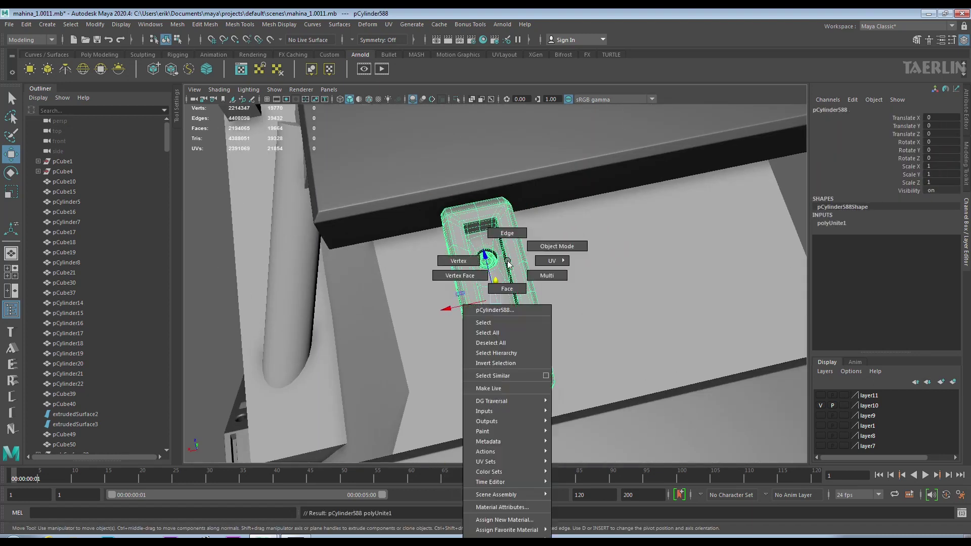
{"action": "left_click_drag", "start_coordinate": [523, 291], "coordinate": [482, 267], "text": "alt"}
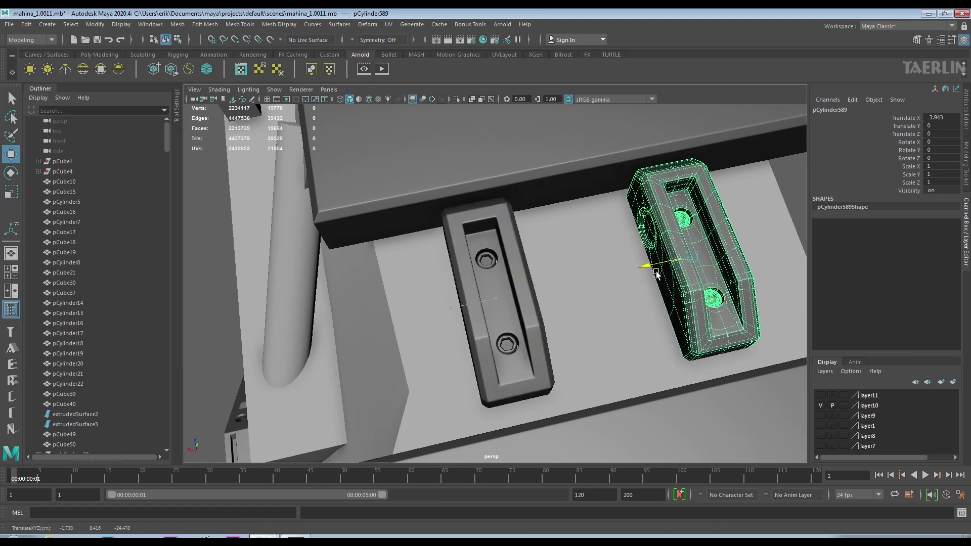
{"action": "left_click", "coordinate": [651, 300]}
Scale the small cylinder pCylinder590 down to 0.337.
{"action": "mouse_move", "coordinate": [651, 300]}
{"action": "left_mouse_down", "text": "alt"}
{"action": "mouse_move", "coordinate": [739, 262]}
{"action": "mouse_move", "coordinate": [542, 351]}
{"action": "mouse_move", "coordinate": [466, 268]}
{"action": "mouse_move", "coordinate": [557, 303]}
{"action": "mouse_move", "coordinate": [646, 314]}
{"action": "left_mouse_up", "text": "alt"}
{"action": "left_click", "coordinate": [646, 315]}
{"action": "key", "text": "f"}
{"action": "mouse_move", "coordinate": [579, 289]}
{"action": "left_mouse_down", "text": "alt"}
{"action": "mouse_move", "coordinate": [616, 255]}
{"action": "mouse_move", "coordinate": [494, 353]}
{"action": "mouse_move", "coordinate": [455, 324]}
{"action": "mouse_move", "coordinate": [471, 324]}
{"action": "mouse_move", "coordinate": [385, 319]}
{"action": "mouse_move", "coordinate": [496, 337]}
{"action": "mouse_move", "coordinate": [468, 329]}
{"action": "mouse_move", "coordinate": [468, 354]}
{"action": "mouse_move", "coordinate": [613, 282]}
{"action": "mouse_move", "coordinate": [548, 236]}
{"action": "left_mouse_up", "text": "alt"}
{"action": "key", "text": "r"}
{"action": "key", "text": "w"}
{"action": "middle_click_drag", "start_coordinate": [548, 236], "coordinate": [500, 237], "text": "alt"}
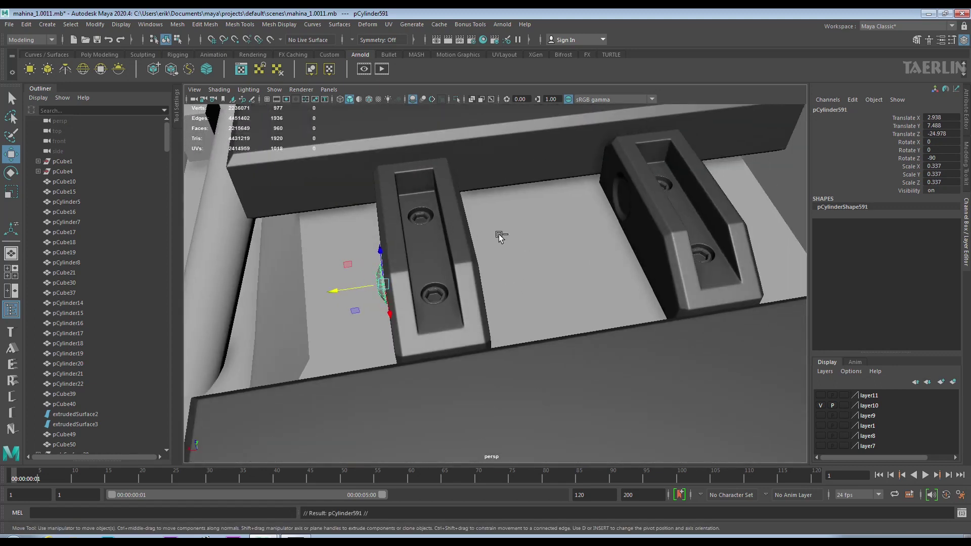
Rotate the pin cylinder 90 degrees on Z.
{"action": "left_click_drag", "start_coordinate": [612, 290], "coordinate": [458, 252], "text": "alt"}
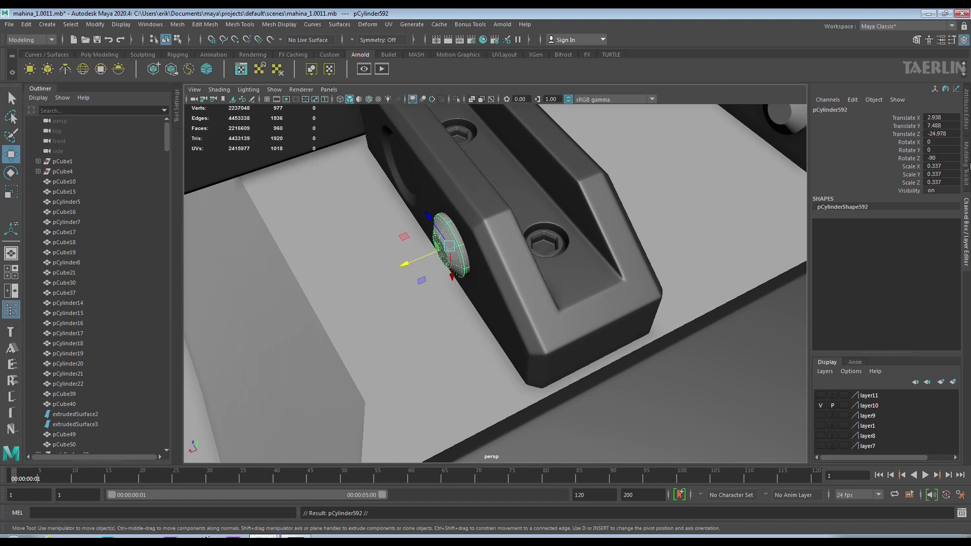
{"action": "key", "text": "e"}
{"action": "left_click", "coordinate": [941, 159]}
{"action": "key", "text": "Return"}
{"action": "key", "text": "w"}
Slide the pin along X until it sits against the slotted bracket.
{"action": "mouse_move", "coordinate": [556, 253]}
{"action": "left_mouse_down", "text": "alt"}
{"action": "mouse_move", "coordinate": [496, 243]}
{"action": "mouse_move", "coordinate": [674, 263]}
{"action": "mouse_move", "coordinate": [713, 289]}
{"action": "left_mouse_up", "text": "alt"}
{"action": "left_click_drag", "start_coordinate": [713, 288], "coordinate": [569, 264], "text": "alt"}
{"action": "mouse_move", "coordinate": [704, 344]}
{"action": "left_mouse_down", "text": "alt"}
{"action": "mouse_move", "coordinate": [592, 319]}
{"action": "mouse_move", "coordinate": [587, 277]}
{"action": "left_mouse_up", "text": "alt"}
{"action": "left_click_drag", "start_coordinate": [617, 247], "coordinate": [442, 264], "text": "alt"}
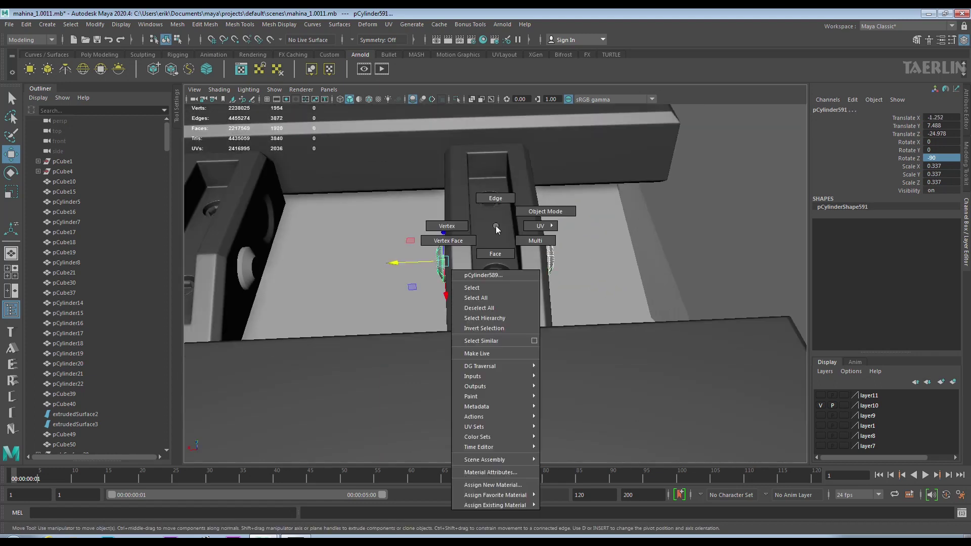
Combine the pins with the left bracket into one mesh and assign lambert1.
{"action": "right_click_drag", "start_coordinate": [499, 359], "coordinate": [465, 439], "text": "shift"}
{"action": "mouse_move", "coordinate": [425, 314]}
{"action": "left_mouse_down", "text": "alt"}
{"action": "mouse_move", "coordinate": [519, 276]}
{"action": "mouse_move", "coordinate": [445, 303]}
{"action": "left_mouse_up", "text": "alt"}
{"action": "left_click", "coordinate": [445, 303], "text": "shift"}
{"action": "right_click_drag", "start_coordinate": [435, 290], "coordinate": [466, 459], "text": "shift"}
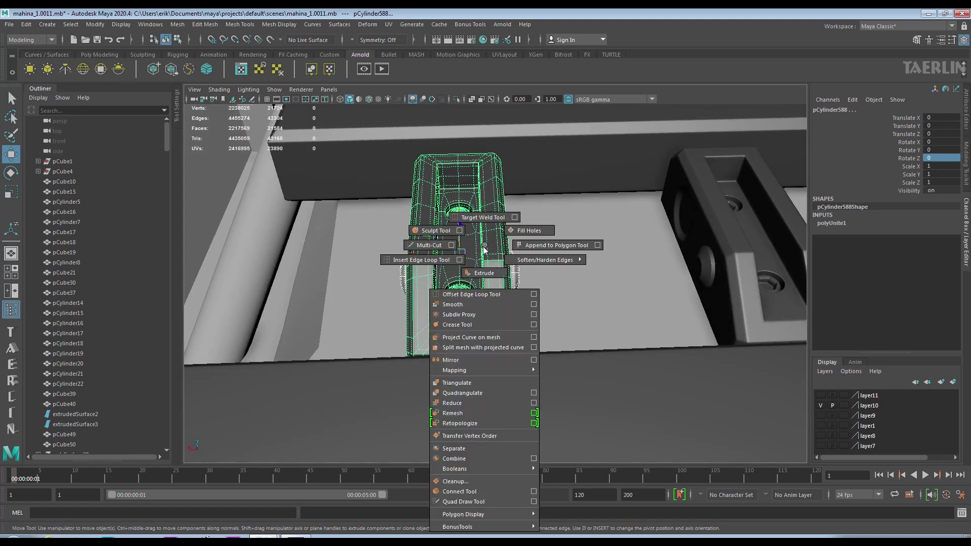
{"action": "right_click", "coordinate": [447, 228]}
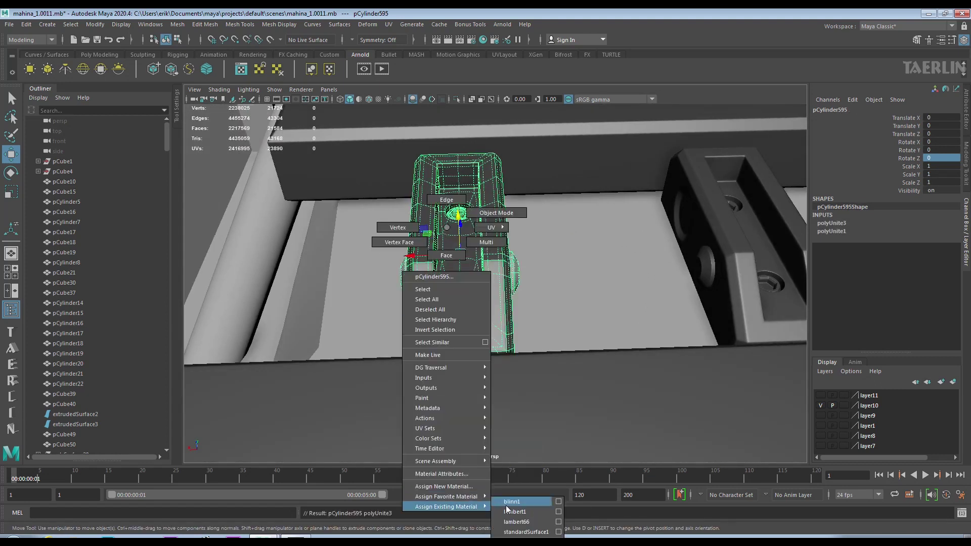
{"action": "left_click", "coordinate": [507, 509]}
{"action": "mouse_move", "coordinate": [455, 304]}
{"action": "left_mouse_down", "text": "alt"}
{"action": "mouse_move", "coordinate": [481, 263]}
{"action": "mouse_move", "coordinate": [504, 272]}
{"action": "mouse_move", "coordinate": [485, 283]}
{"action": "mouse_move", "coordinate": [535, 233]}
{"action": "mouse_move", "coordinate": [0, 200]}
{"action": "left_mouse_up", "text": "alt"}
{"action": "left_click", "coordinate": [347, 323]}
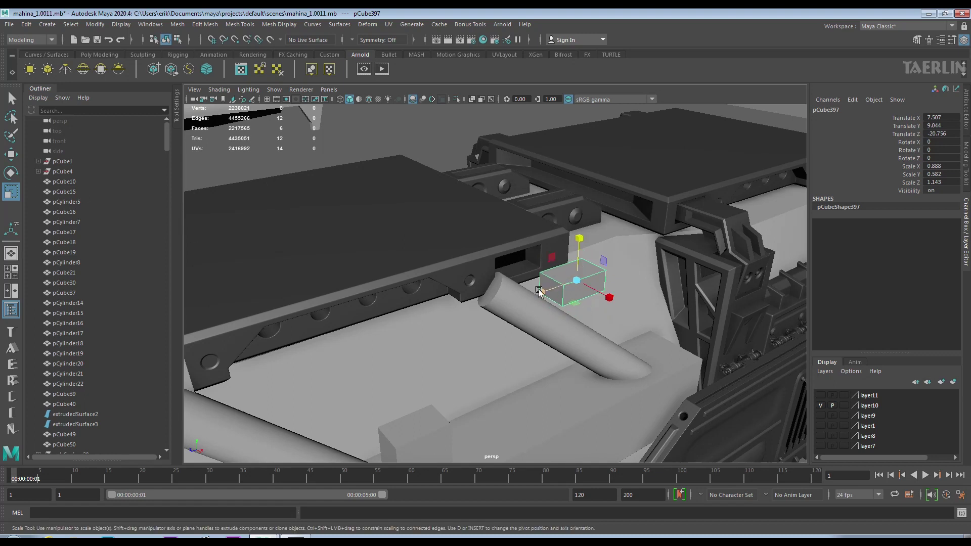
Move block pCube397 down into the beam's slot.
{"action": "mouse_move", "coordinate": [556, 274]}
{"action": "left_mouse_down", "text": "alt"}
{"action": "mouse_move", "coordinate": [496, 271]}
{"action": "mouse_move", "coordinate": [605, 279]}
{"action": "left_mouse_up", "text": "alt"}
{"action": "mouse_move", "coordinate": [511, 245]}
{"action": "left_mouse_down"}
{"action": "mouse_move", "coordinate": [503, 264]}
{"action": "mouse_move", "coordinate": [598, 311]}
{"action": "mouse_move", "coordinate": [479, 310]}
{"action": "left_mouse_up"}
{"action": "key", "text": "q"}
{"action": "left_click_drag", "start_coordinate": [434, 246], "coordinate": [445, 223]}
Cut an edge loop across the block with Multi-Cut.
{"action": "right_click_drag", "start_coordinate": [445, 223], "coordinate": [430, 225], "text": "shift"}
{"action": "left_click", "coordinate": [368, 207]}
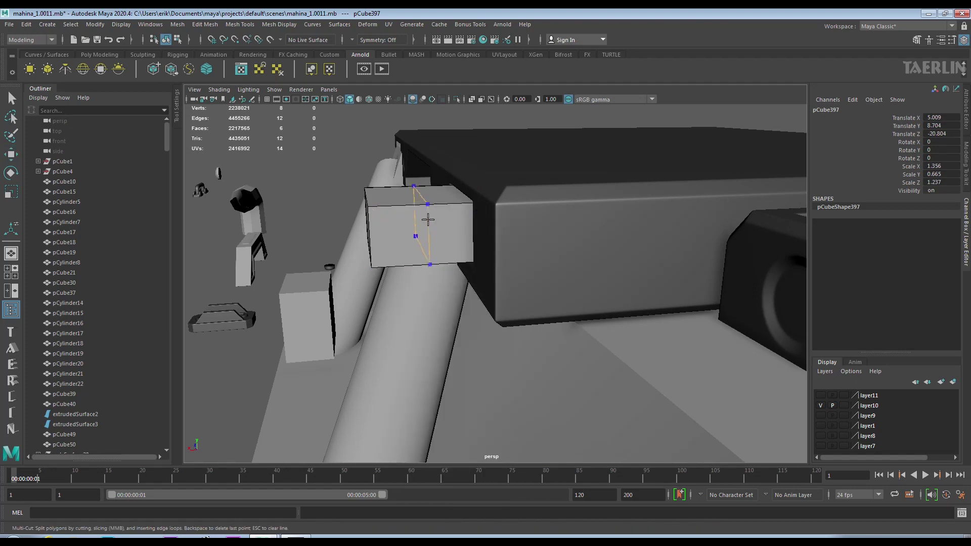
{"action": "left_click", "coordinate": [436, 211], "text": "ctrl"}
{"action": "left_click_drag", "start_coordinate": [438, 214], "coordinate": [448, 168], "text": "alt"}
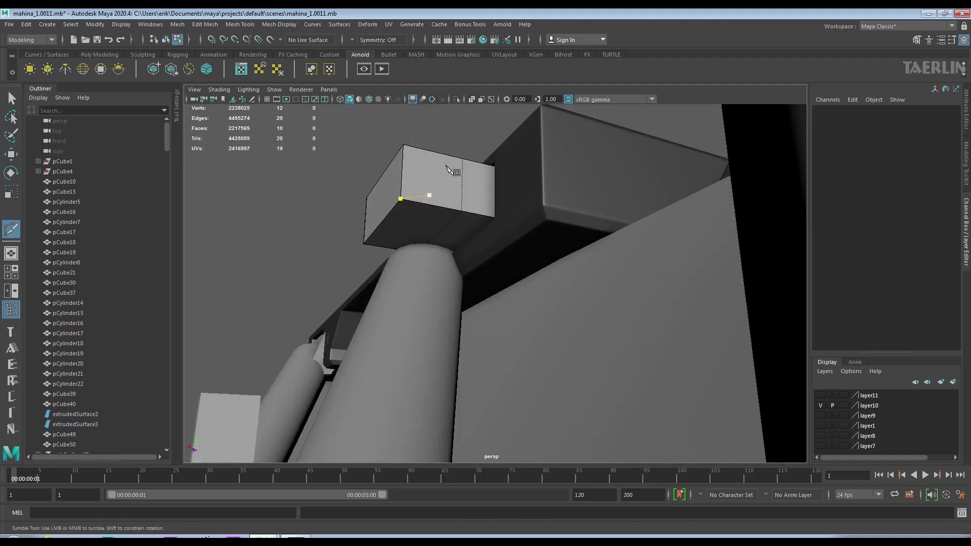
{"action": "mouse_move", "coordinate": [447, 170]}
{"action": "left_mouse_down", "text": "alt"}
{"action": "mouse_move", "coordinate": [477, 158]}
{"action": "mouse_move", "coordinate": [392, 167]}
{"action": "left_mouse_up", "text": "alt"}
{"action": "mouse_move", "coordinate": [506, 161]}
{"action": "left_mouse_down", "text": "alt"}
{"action": "mouse_move", "coordinate": [481, 186]}
{"action": "mouse_move", "coordinate": [452, 168]}
{"action": "mouse_move", "coordinate": [509, 147]}
{"action": "left_mouse_up", "text": "alt"}
Bevel one of the block's edges at fraction 0.536.
{"action": "left_click", "coordinate": [481, 186]}
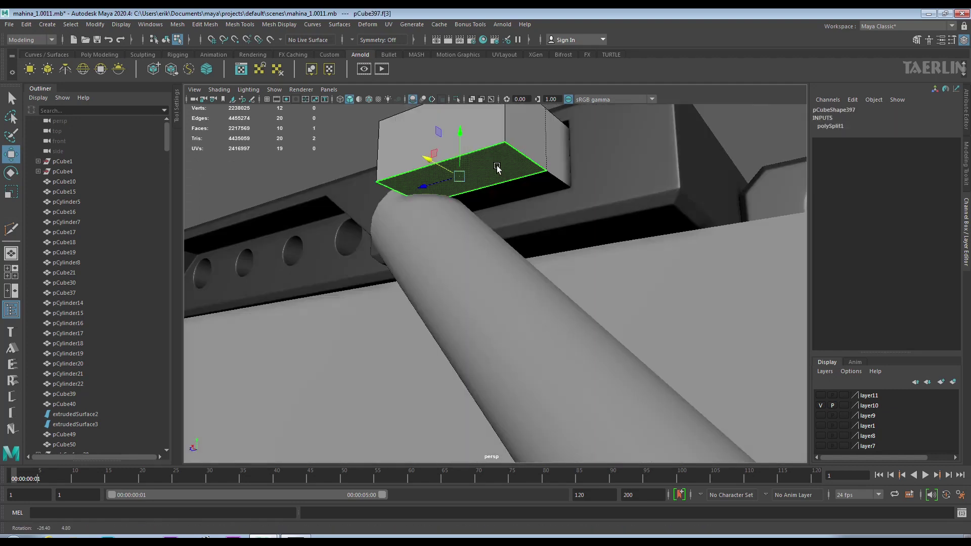
{"action": "left_click", "coordinate": [505, 152]}
{"action": "right_click_drag", "start_coordinate": [455, 170], "coordinate": [505, 185], "text": "ctrl"}
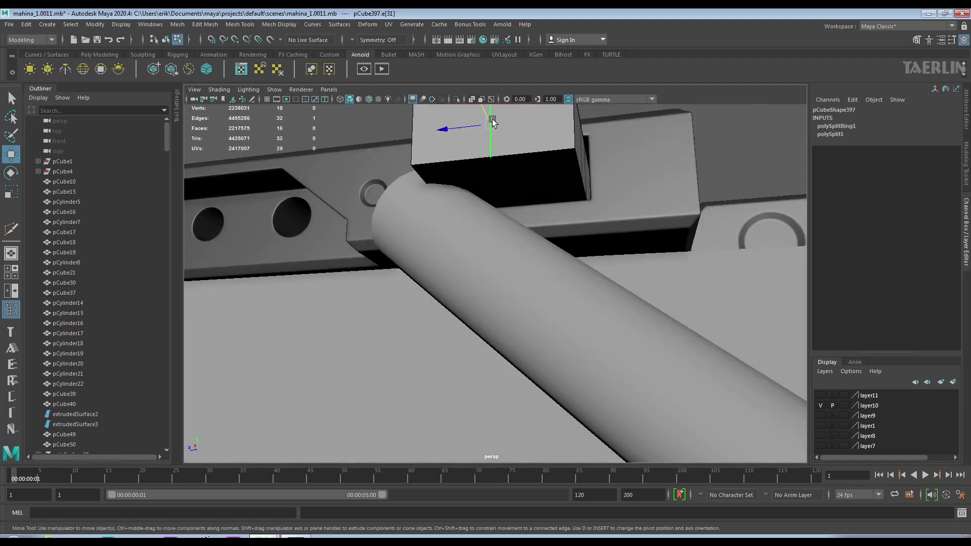
{"action": "right_click_drag", "start_coordinate": [492, 122], "coordinate": [481, 160], "text": "shift"}
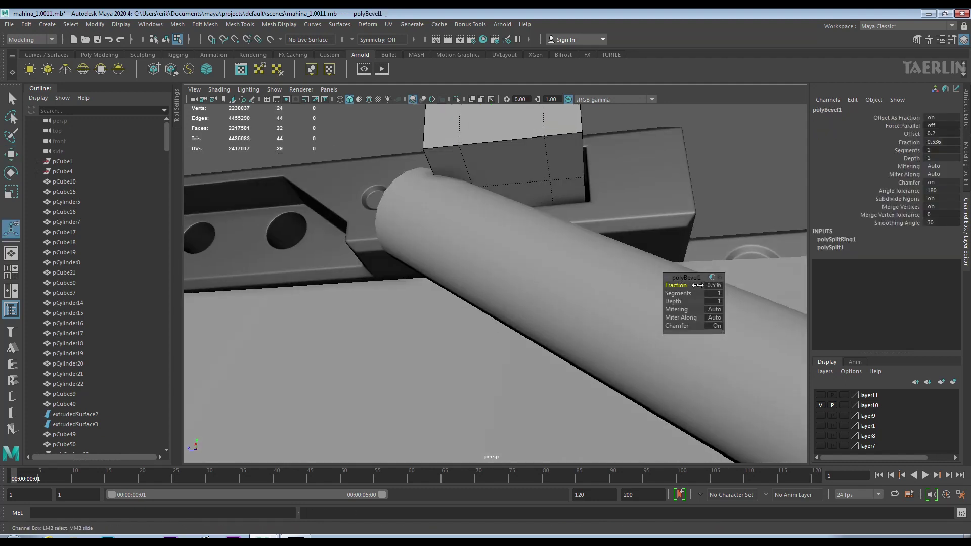
Insert another vertical edge loop around the small block.
{"action": "mouse_move", "coordinate": [632, 243]}
{"action": "left_mouse_down", "text": "alt"}
{"action": "mouse_move", "coordinate": [546, 195]}
{"action": "mouse_move", "coordinate": [477, 119]}
{"action": "mouse_move", "coordinate": [511, 189]}
{"action": "mouse_move", "coordinate": [494, 183]}
{"action": "left_mouse_up", "text": "alt"}
{"action": "double_click", "coordinate": [531, 147]}
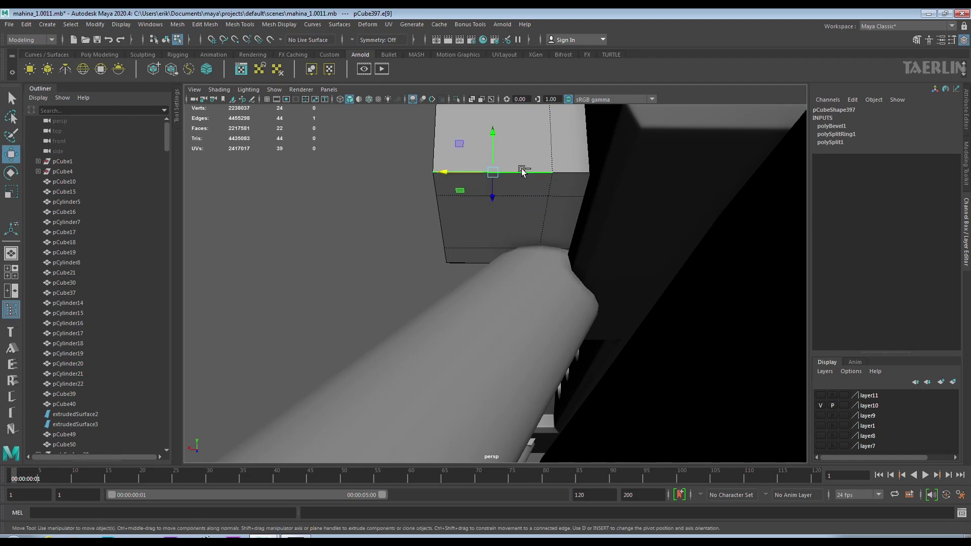
{"action": "right_click_drag", "start_coordinate": [499, 169], "coordinate": [530, 195], "text": "shift"}
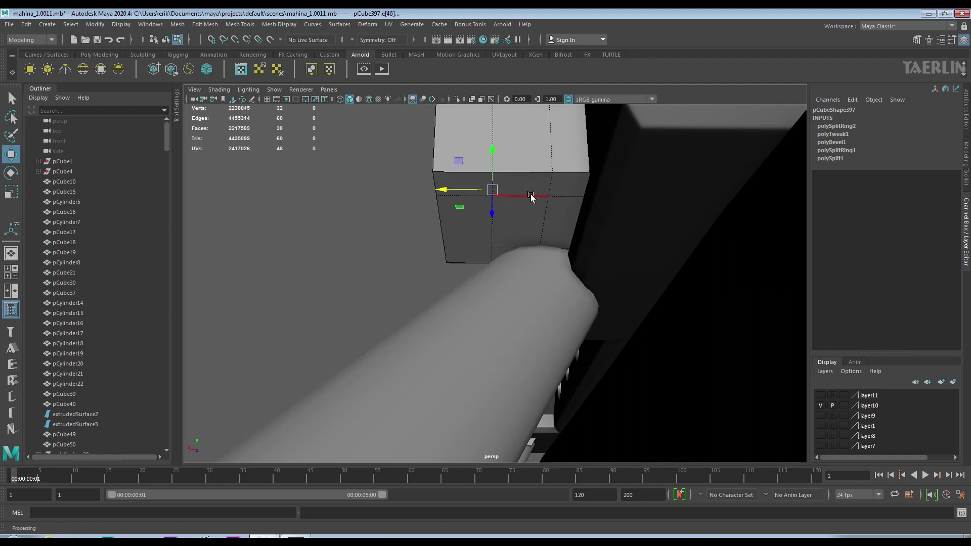
{"action": "left_click_drag", "start_coordinate": [438, 190], "coordinate": [542, 217], "text": "alt"}
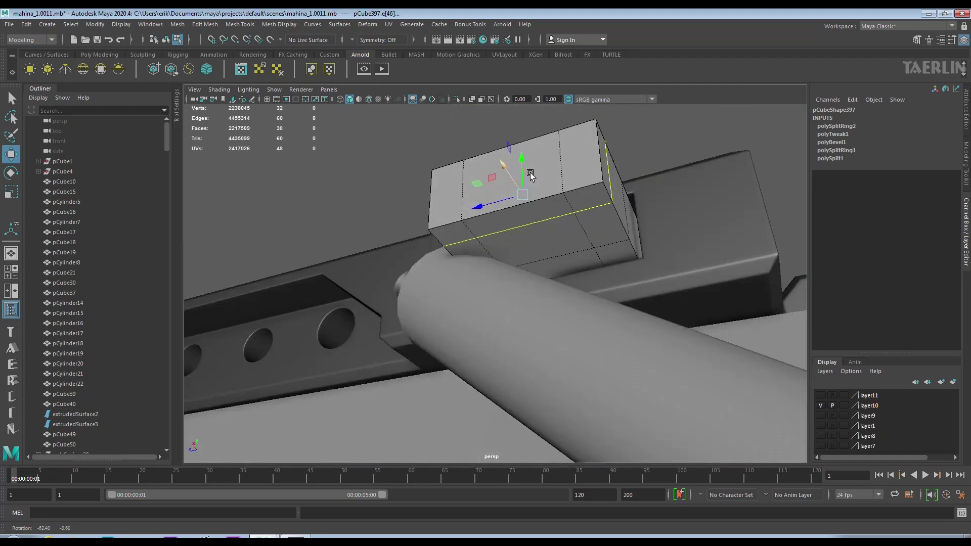
{"action": "right_click_drag", "start_coordinate": [542, 217], "coordinate": [538, 236]}
Extrude the underside face above the strut inward at thickness -0.46.
{"action": "left_click_drag", "start_coordinate": [538, 235], "coordinate": [550, 231], "text": "alt"}
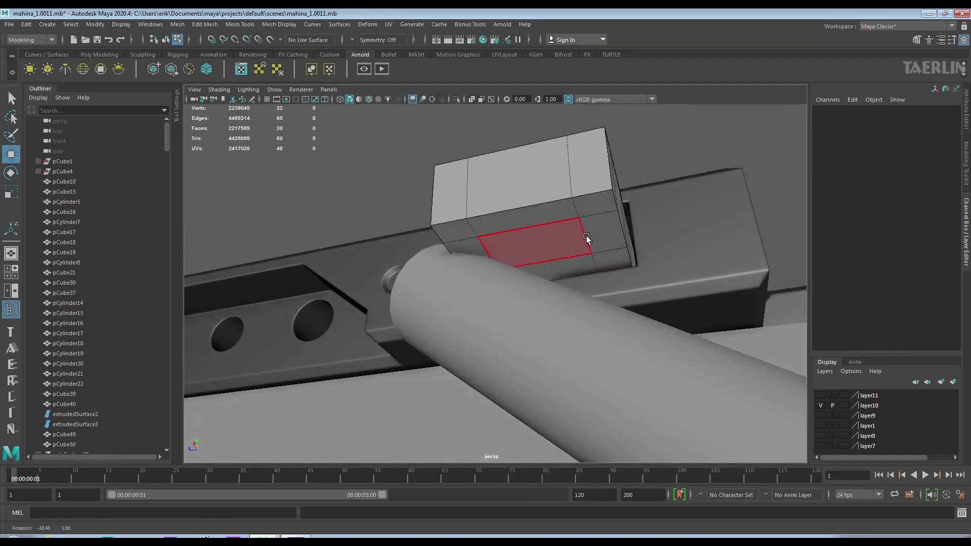
{"action": "left_click", "coordinate": [550, 231]}
{"action": "key", "text": "ctrl+e"}
{"action": "left_click_drag", "start_coordinate": [550, 232], "coordinate": [596, 226], "text": "alt"}
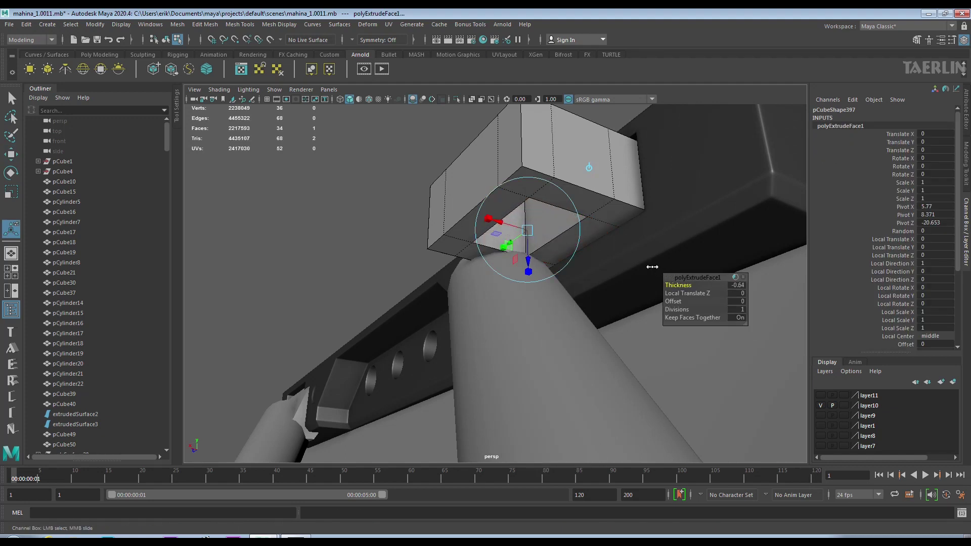
{"action": "left_click_drag", "start_coordinate": [648, 266], "coordinate": [657, 266]}
{"action": "left_click_drag", "start_coordinate": [658, 266], "coordinate": [546, 198], "text": "alt"}
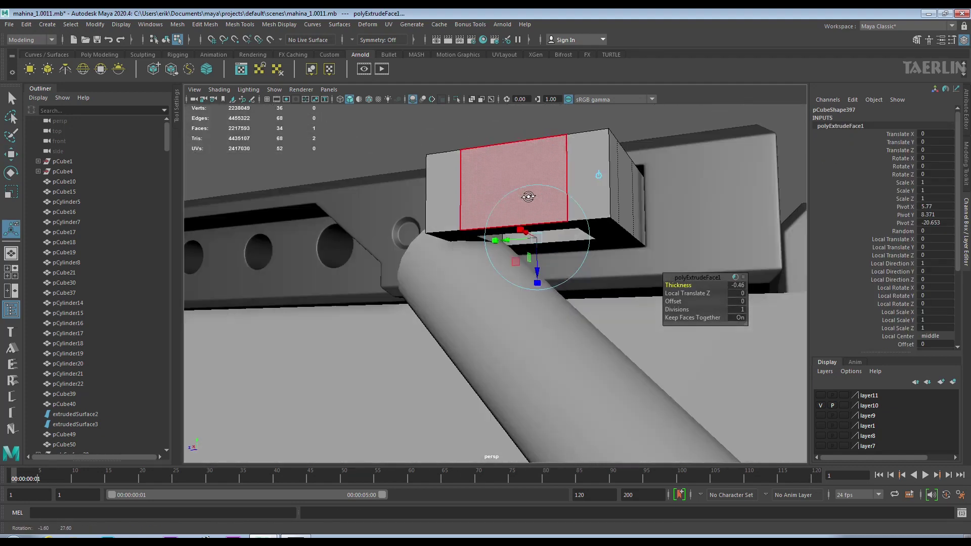
{"action": "mouse_move", "coordinate": [545, 199]}
{"action": "left_mouse_down", "text": "alt"}
{"action": "mouse_move", "coordinate": [508, 158]}
{"action": "mouse_move", "coordinate": [560, 128]}
{"action": "mouse_move", "coordinate": [558, 141]}
{"action": "mouse_move", "coordinate": [572, 147]}
{"action": "mouse_move", "coordinate": [570, 193]}
{"action": "mouse_move", "coordinate": [548, 187]}
{"action": "left_mouse_up", "text": "alt"}
Bevel the block's top front edges at fraction 0.5.
{"action": "key", "text": "F8"}
{"action": "key", "text": "q"}
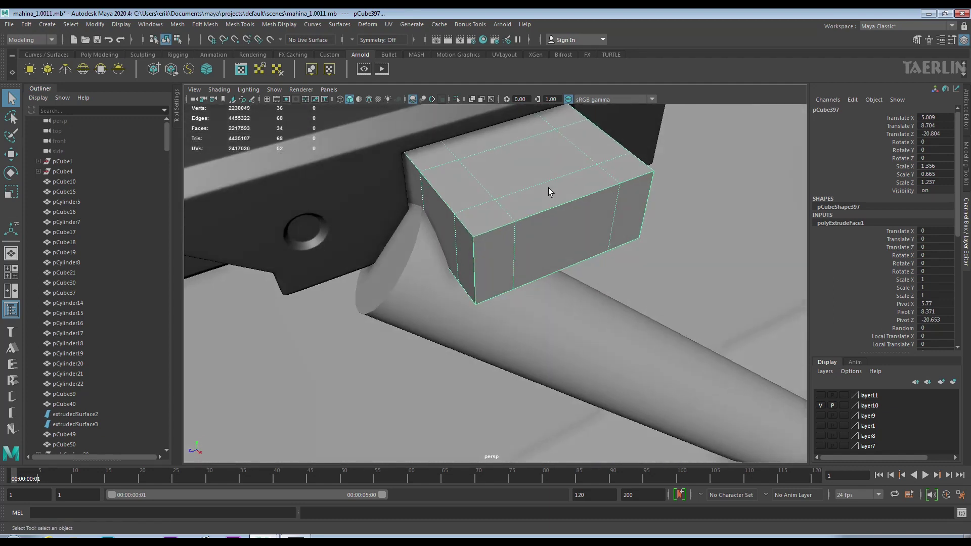
{"action": "key", "text": "F10"}
{"action": "double_click", "coordinate": [550, 204]}
{"action": "left_click", "coordinate": [485, 253], "text": "shift"}
{"action": "left_click_drag", "start_coordinate": [581, 259], "coordinate": [542, 222], "text": "alt"}
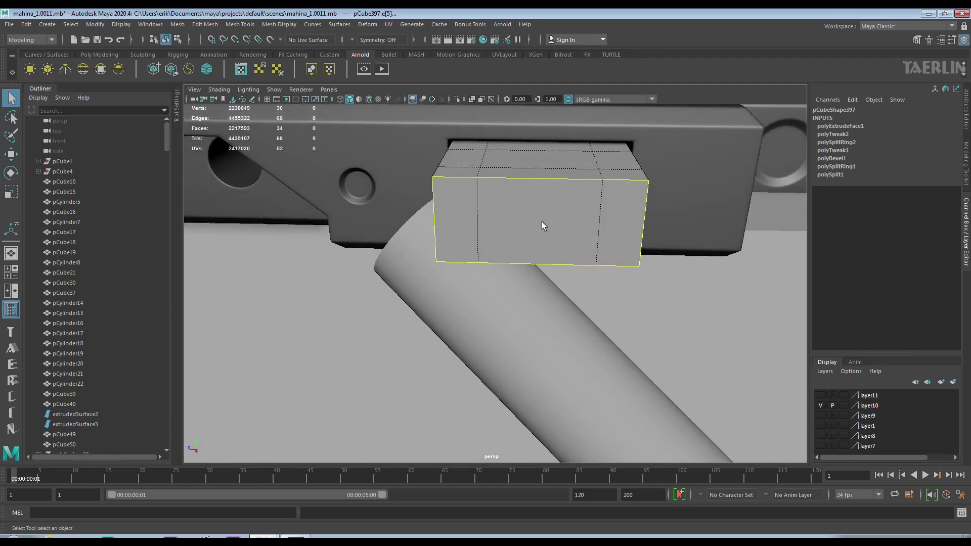
{"action": "right_click_drag", "start_coordinate": [542, 221], "coordinate": [606, 214], "text": "shift"}
{"action": "mouse_move", "coordinate": [606, 215]}
{"action": "left_mouse_down", "text": "alt"}
{"action": "mouse_move", "coordinate": [542, 192]}
{"action": "mouse_move", "coordinate": [607, 228]}
{"action": "left_mouse_up", "text": "alt"}
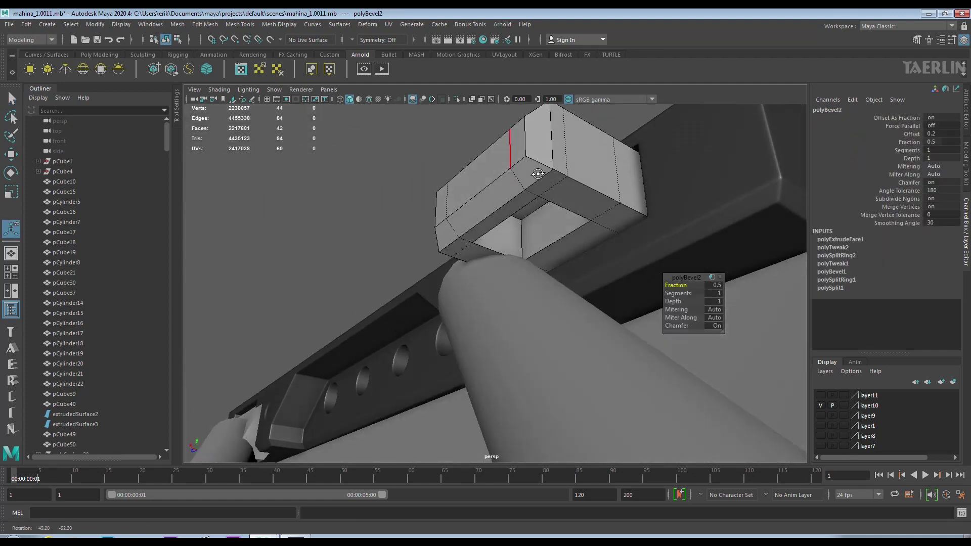
Insert a horizontal edge loop around the small block.
{"action": "left_click_drag", "start_coordinate": [637, 285], "coordinate": [556, 202], "text": "alt"}
{"action": "right_click_drag", "start_coordinate": [555, 202], "coordinate": [557, 172]}
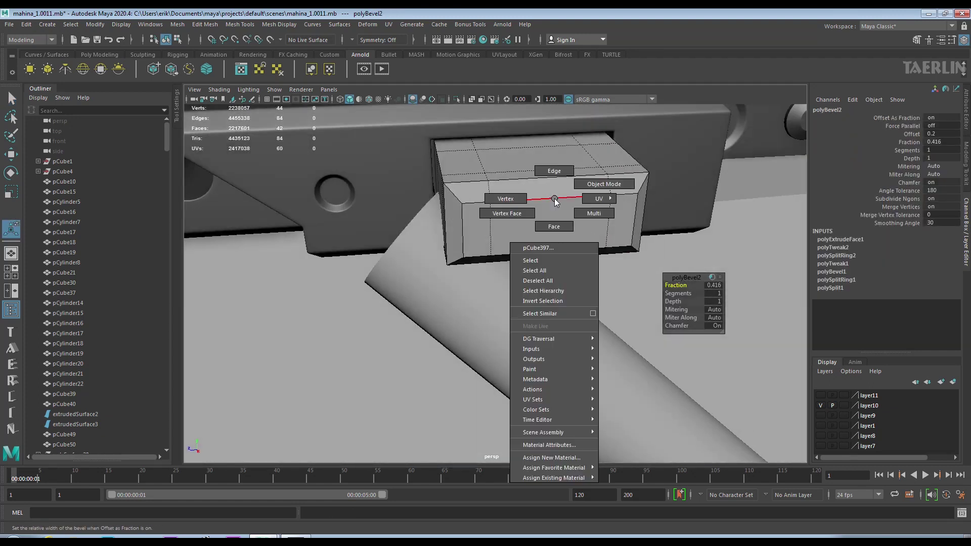
{"action": "left_click", "coordinate": [556, 202]}
{"action": "left_click_drag", "start_coordinate": [566, 241], "coordinate": [550, 213], "text": "alt"}
{"action": "left_click", "coordinate": [549, 213]}
{"action": "right_click_drag", "start_coordinate": [492, 231], "coordinate": [554, 243]}
{"action": "left_click_drag", "start_coordinate": [554, 242], "coordinate": [531, 203], "text": "alt"}
Circularize the four central front faces with radial offset -0.243.
{"action": "right_click_drag", "start_coordinate": [521, 195], "coordinate": [521, 217]}
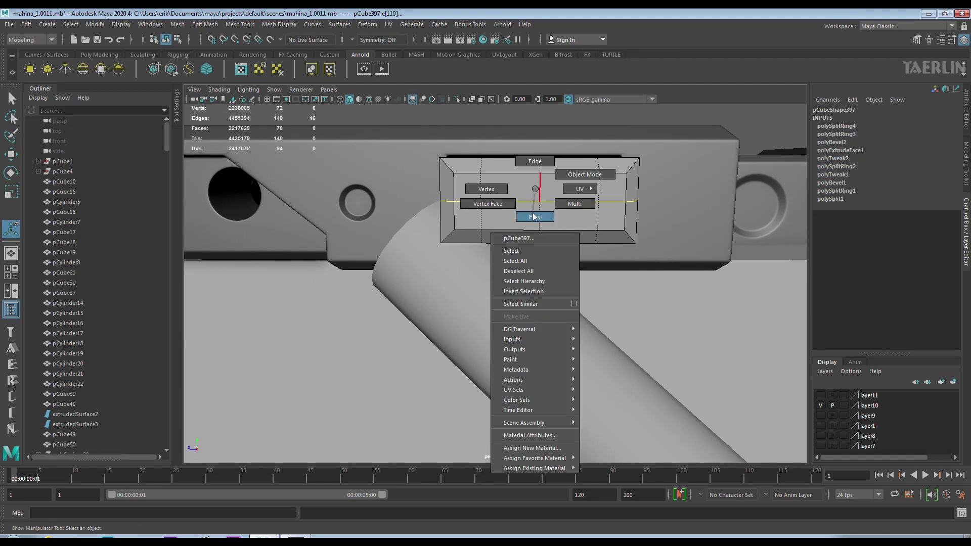
{"action": "left_click_drag", "start_coordinate": [591, 174], "coordinate": [511, 223]}
{"action": "right_click", "coordinate": [560, 197], "text": "shift"}
{"action": "left_click", "coordinate": [556, 274]}
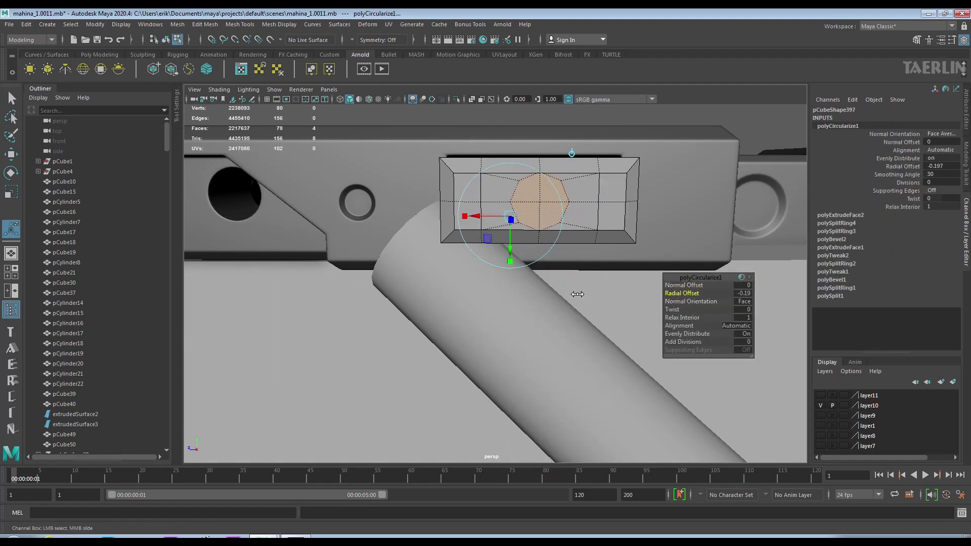
{"action": "middle_click_drag", "start_coordinate": [577, 294], "coordinate": [596, 294]}
{"action": "left_click_drag", "start_coordinate": [556, 263], "coordinate": [512, 221], "text": "alt"}
Extrude the circular face into the block at thickness -0.152.
{"action": "right_click", "coordinate": [515, 219], "text": "shift"}
{"action": "left_click", "coordinate": [503, 191]}
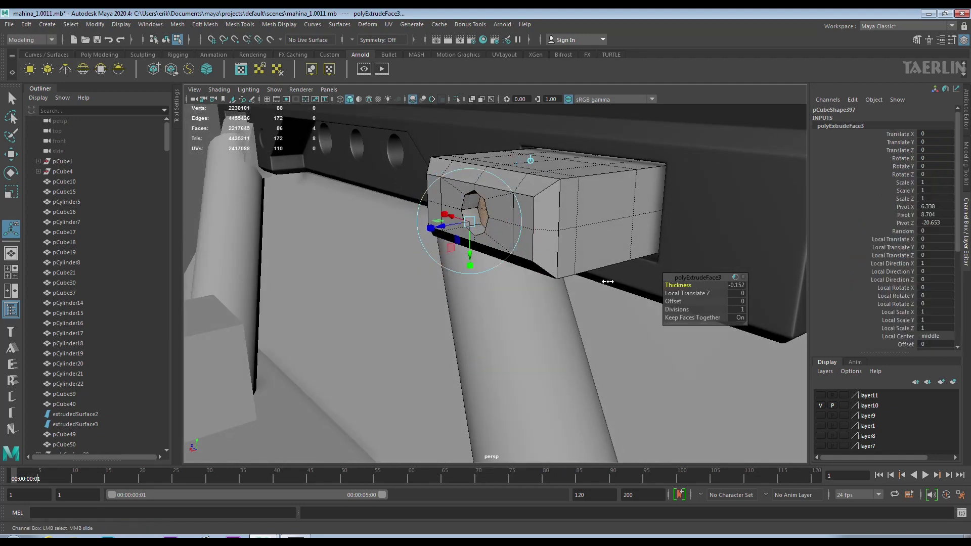
{"action": "left_click_drag", "start_coordinate": [607, 281], "coordinate": [642, 265], "text": "alt"}
{"action": "left_click", "coordinate": [642, 265]}
Select faces on the block's underside.
{"action": "right_click", "coordinate": [568, 183]}
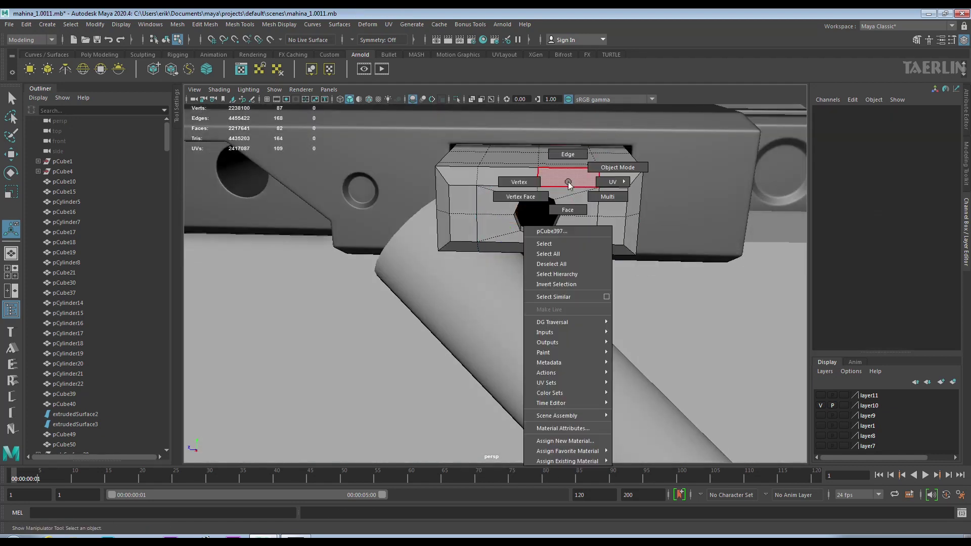
{"action": "left_click_drag", "start_coordinate": [569, 183], "coordinate": [514, 174], "text": "alt"}
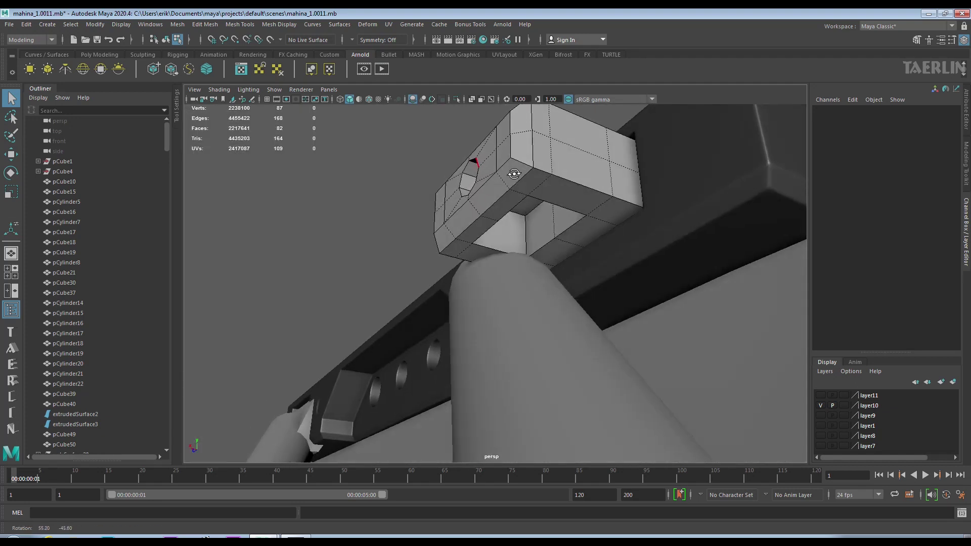
{"action": "left_click", "coordinate": [587, 183]}
{"action": "mouse_move", "coordinate": [579, 187]}
{"action": "left_mouse_down", "text": "alt"}
{"action": "mouse_move", "coordinate": [568, 208]}
{"action": "mouse_move", "coordinate": [502, 197]}
{"action": "mouse_move", "coordinate": [648, 282]}
{"action": "left_mouse_up", "text": "alt"}
{"action": "key", "text": "w"}
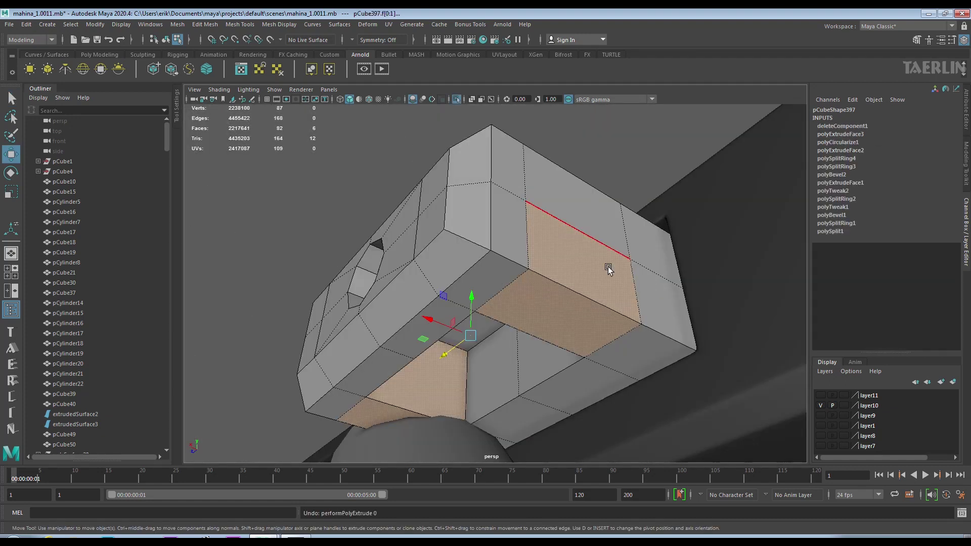
Delete the selected underside faces and isolate the block in the view.
{"action": "key", "text": "Delete"}
{"action": "key", "text": "3"}
{"action": "key", "text": "1"}
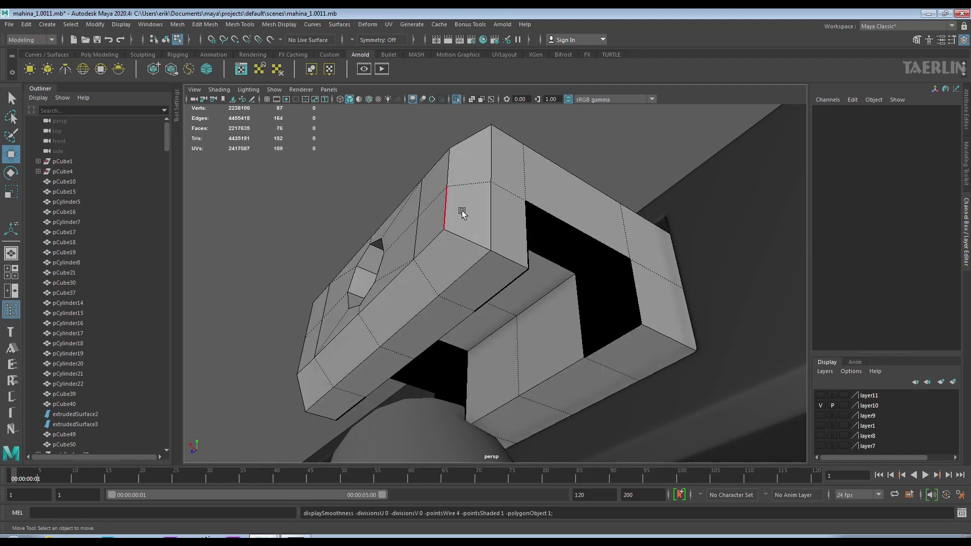
{"action": "key", "text": "F8"}
{"action": "left_click_drag", "start_coordinate": [473, 131], "coordinate": [487, 168], "text": "alt"}
{"action": "left_click", "coordinate": [456, 98]}
Bridge two pairs of opposite border edges across the opening.
{"action": "right_click_drag", "start_coordinate": [558, 237], "coordinate": [548, 191]}
{"action": "left_click", "coordinate": [546, 238]}
{"action": "right_click", "coordinate": [543, 245], "text": "shift"}
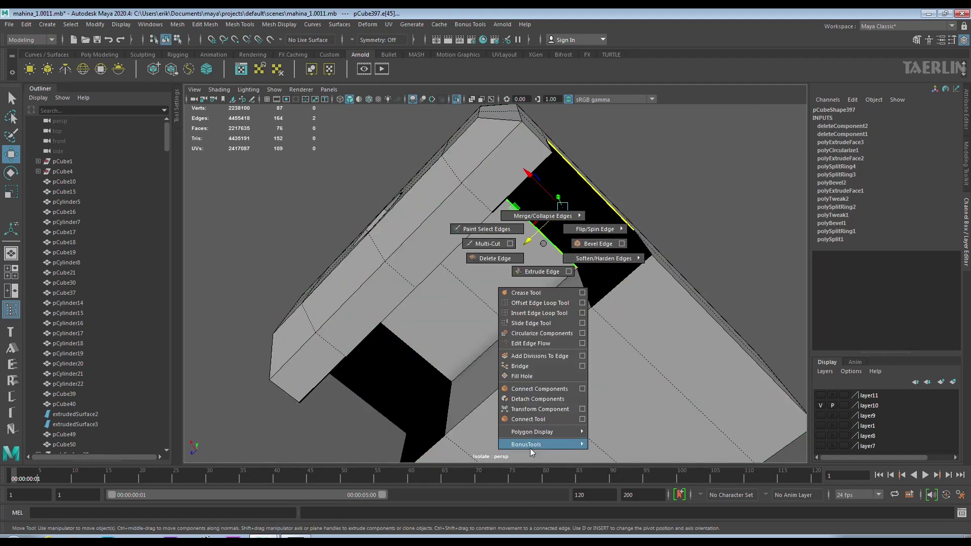
{"action": "left_click", "coordinate": [520, 366]}
{"action": "mouse_move", "coordinate": [373, 403]}
{"action": "left_mouse_down", "text": "alt"}
{"action": "mouse_move", "coordinate": [540, 282]}
{"action": "mouse_move", "coordinate": [456, 289]}
{"action": "left_mouse_up", "text": "alt"}
{"action": "right_click", "coordinate": [457, 289], "text": "shift"}
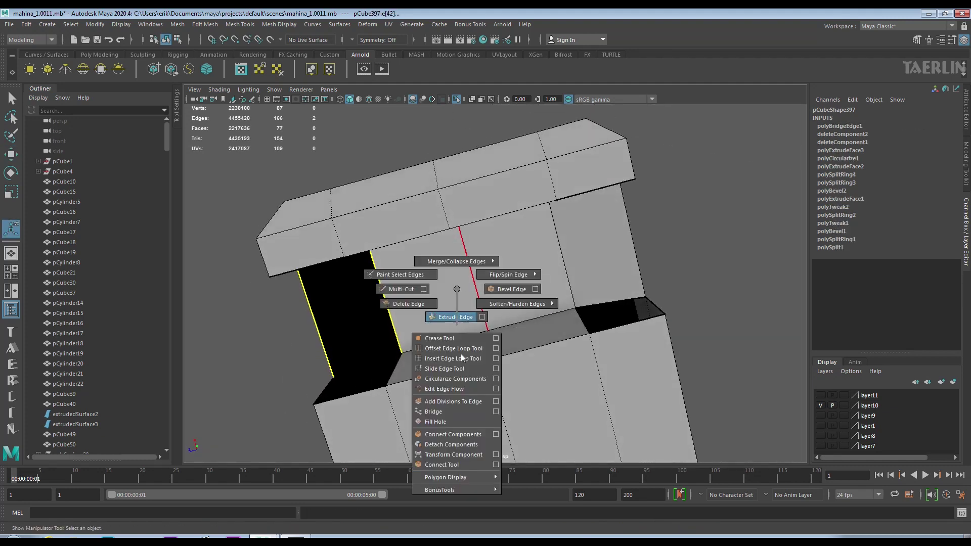
{"action": "left_click", "coordinate": [461, 410]}
Fill the remaining open borders of the block with Fill Hole.
{"action": "left_click_drag", "start_coordinate": [461, 411], "coordinate": [533, 265], "text": "alt"}
{"action": "right_click_drag", "start_coordinate": [533, 265], "coordinate": [529, 236]}
{"action": "left_click", "coordinate": [529, 236]}
{"action": "right_click_drag", "start_coordinate": [568, 320], "coordinate": [560, 451], "text": "shift"}
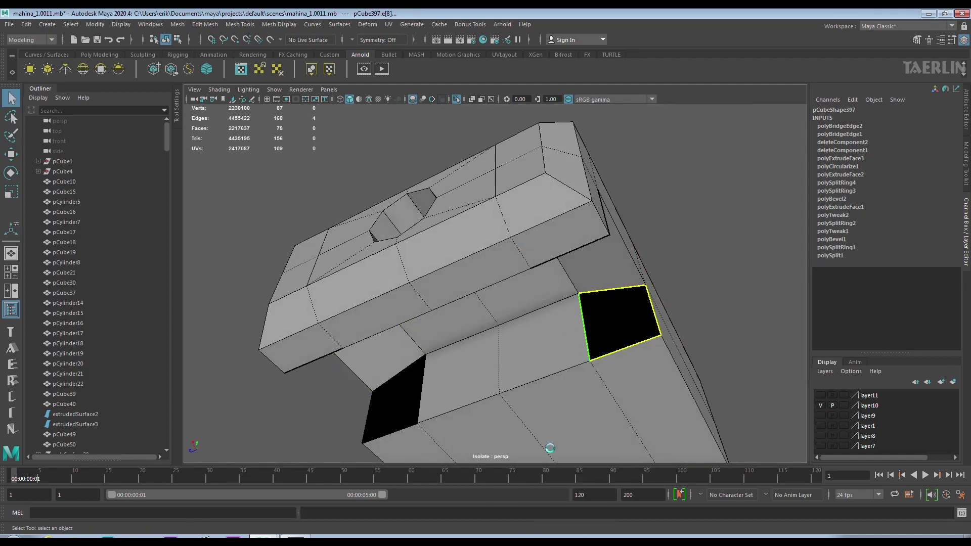
{"action": "right_click_drag", "start_coordinate": [465, 347], "coordinate": [456, 376], "text": "shift"}
{"action": "key", "text": "g"}
{"action": "mouse_move", "coordinate": [480, 410]}
{"action": "left_mouse_down", "text": "alt"}
{"action": "mouse_move", "coordinate": [415, 306]}
{"action": "mouse_move", "coordinate": [395, 310]}
{"action": "left_mouse_up", "text": "alt"}
{"action": "double_click", "coordinate": [393, 306]}
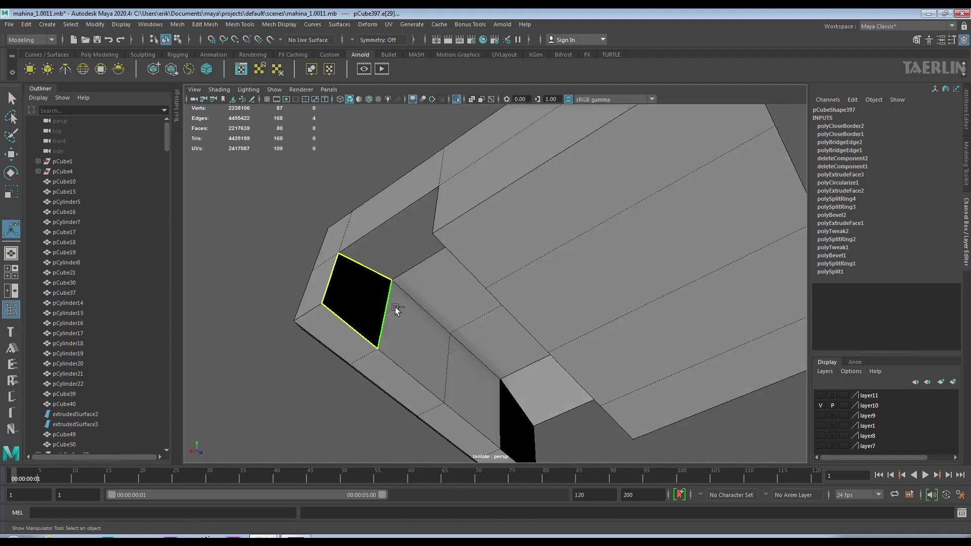
{"action": "right_click_drag", "start_coordinate": [394, 310], "coordinate": [399, 432], "text": "shift"}
{"action": "double_click", "coordinate": [501, 424]}
{"action": "right_click_drag", "start_coordinate": [470, 347], "coordinate": [469, 470], "text": "shift"}
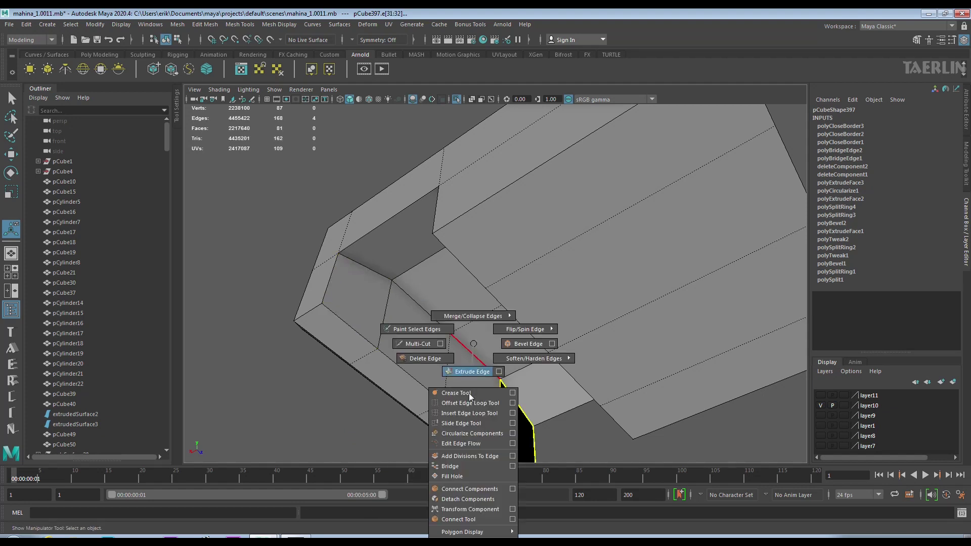
Extrude the faces along the block's top.
{"action": "left_click_drag", "start_coordinate": [470, 469], "coordinate": [600, 358], "text": "alt"}
{"action": "right_click_drag", "start_coordinate": [600, 358], "coordinate": [499, 373], "text": "alt"}
{"action": "mouse_move", "coordinate": [499, 372]}
{"action": "left_mouse_down", "text": "alt"}
{"action": "mouse_move", "coordinate": [547, 380]}
{"action": "mouse_move", "coordinate": [462, 377]}
{"action": "mouse_move", "coordinate": [476, 342]}
{"action": "mouse_move", "coordinate": [504, 388]}
{"action": "mouse_move", "coordinate": [631, 331]}
{"action": "mouse_move", "coordinate": [580, 337]}
{"action": "mouse_move", "coordinate": [502, 298]}
{"action": "left_mouse_up", "text": "alt"}
{"action": "left_click", "coordinate": [502, 297]}
{"action": "left_click_drag", "start_coordinate": [524, 329], "coordinate": [546, 287], "text": "alt"}
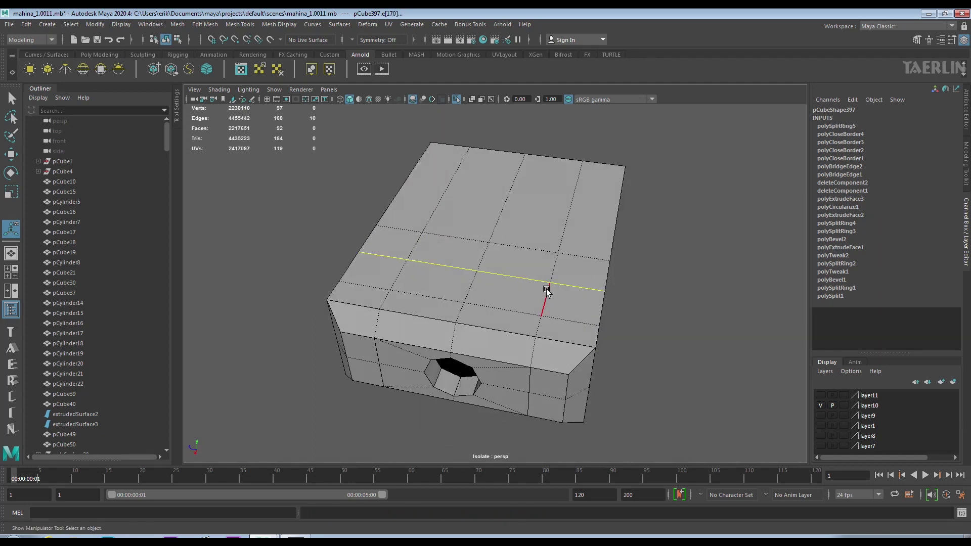
{"action": "key", "text": "F11"}
{"action": "left_click", "coordinate": [530, 280]}
{"action": "right_click", "coordinate": [523, 274], "text": "shift"}
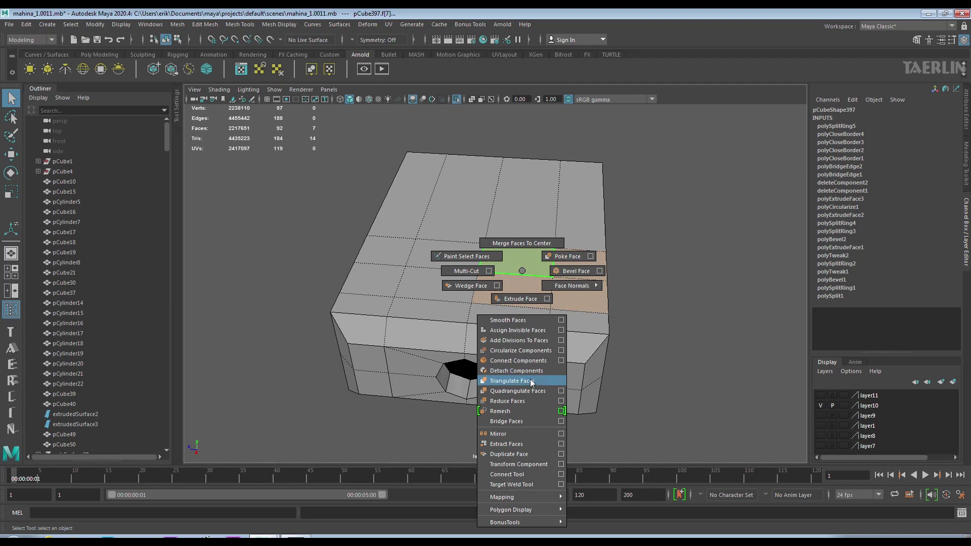
{"action": "left_click", "coordinate": [521, 299]}
{"action": "mouse_move", "coordinate": [506, 283]}
{"action": "left_mouse_down", "text": "alt"}
{"action": "mouse_move", "coordinate": [415, 218]}
{"action": "mouse_move", "coordinate": [569, 290]}
{"action": "mouse_move", "coordinate": [527, 278]}
{"action": "left_mouse_up", "text": "alt"}
Circularize the top faces into two circles and extrude them inward at offset -0.023.
{"action": "right_click", "coordinate": [527, 278], "text": "shift"}
{"action": "left_click", "coordinate": [526, 328]}
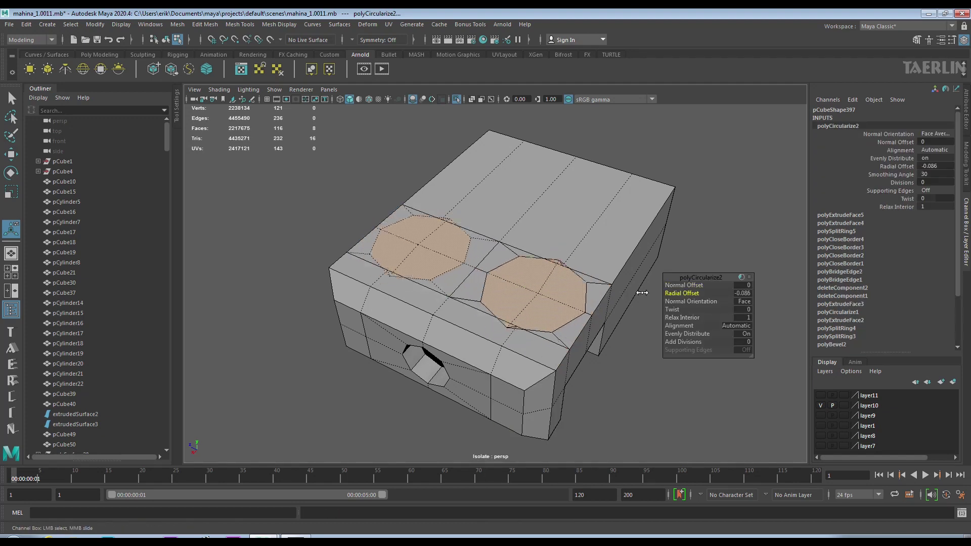
{"action": "right_click", "coordinate": [520, 277], "text": "shift"}
{"action": "left_click", "coordinate": [520, 246]}
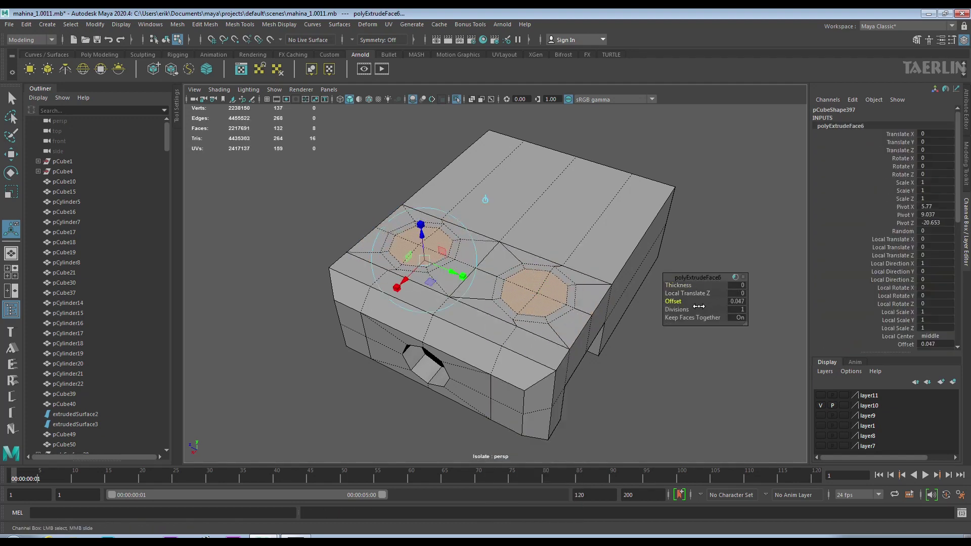
{"action": "right_click", "coordinate": [515, 277], "text": "shift"}
{"action": "left_click", "coordinate": [515, 247]}
{"action": "left_click_drag", "start_coordinate": [675, 301], "coordinate": [639, 285]}
Sink the circles, then delete the hole bottoms and a face strip.
{"action": "right_click", "coordinate": [559, 281], "text": "shift"}
{"action": "left_click", "coordinate": [558, 250]}
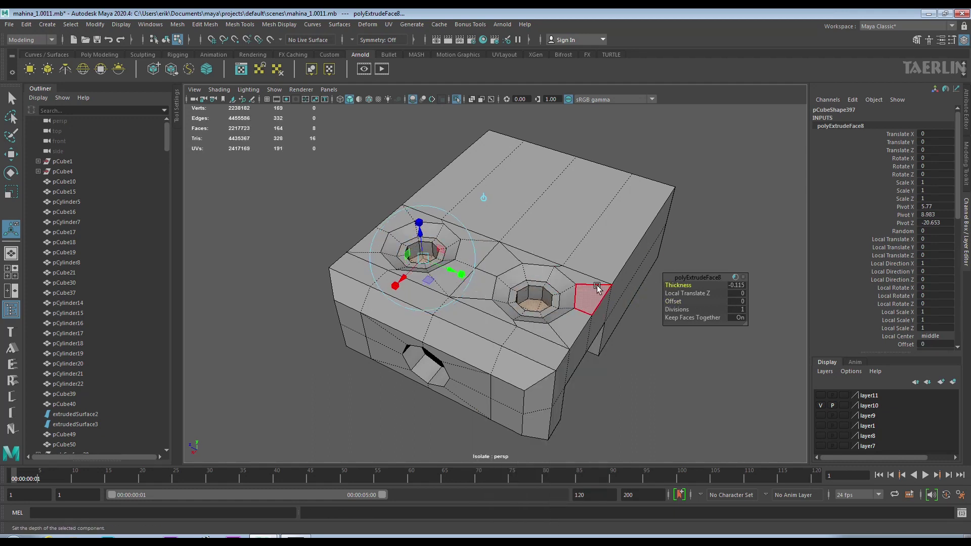
{"action": "key", "text": "Delete"}
{"action": "right_click_drag", "start_coordinate": [598, 287], "coordinate": [587, 256], "text": "shift"}
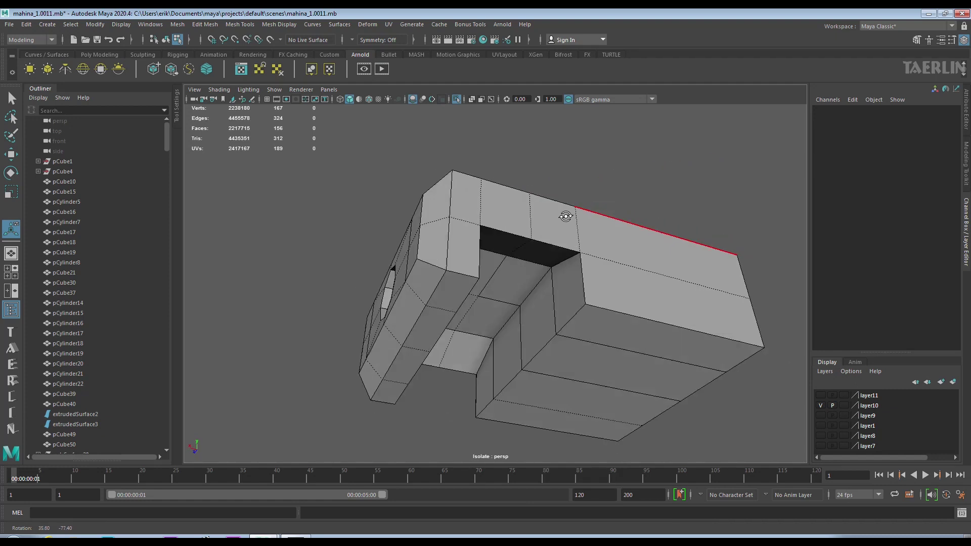
{"action": "mouse_move", "coordinate": [587, 255]}
{"action": "left_mouse_down", "text": "alt"}
{"action": "mouse_move", "coordinate": [575, 246]}
{"action": "mouse_move", "coordinate": [588, 329]}
{"action": "left_mouse_up", "text": "alt"}
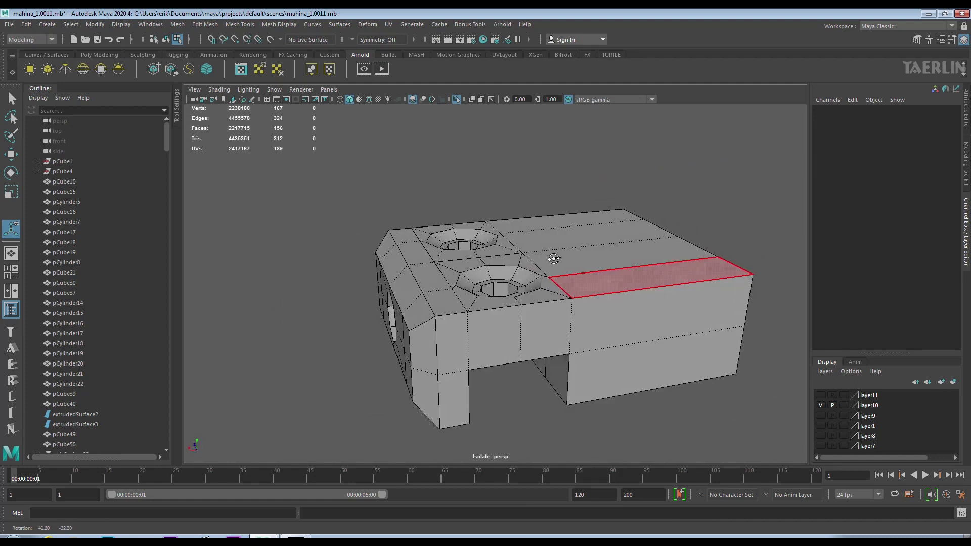
{"action": "key", "text": "Delete"}
Select the opening border loops and the block's outer edges.
{"action": "double_click", "coordinate": [588, 330]}
{"action": "double_click", "coordinate": [402, 289], "text": "shift"}
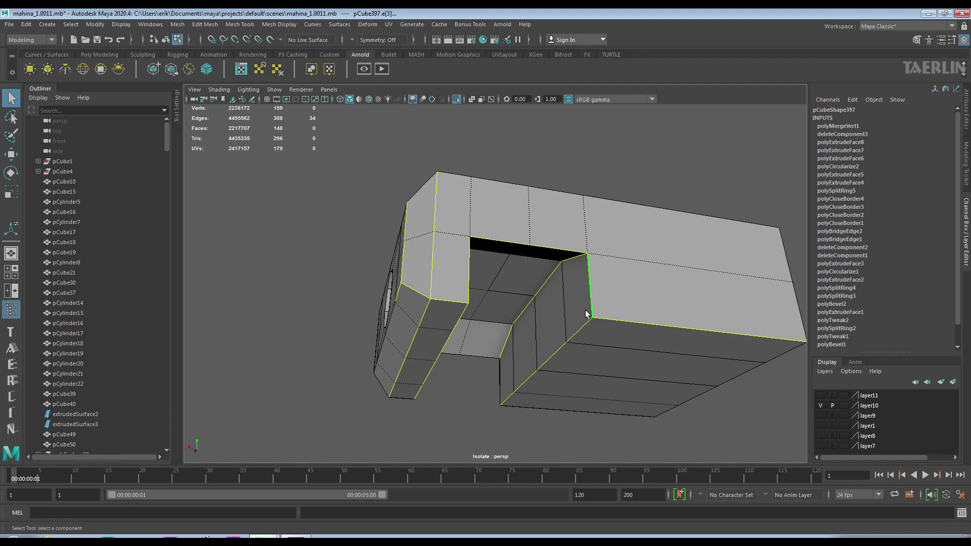
{"action": "left_click_drag", "start_coordinate": [662, 311], "coordinate": [660, 236], "text": "alt"}
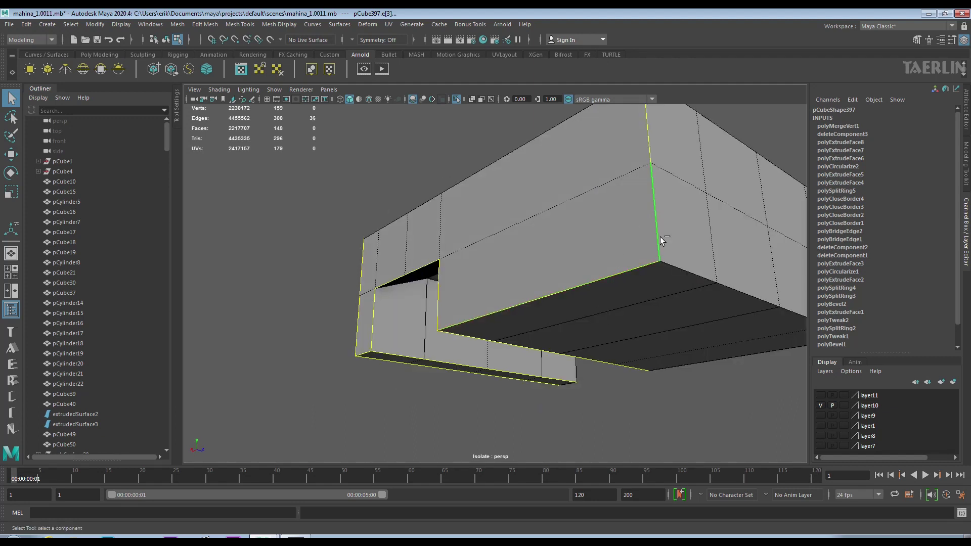
{"action": "left_click", "coordinate": [684, 263], "text": "shift"}
{"action": "left_click_drag", "start_coordinate": [584, 175], "coordinate": [492, 308], "text": "alt"}
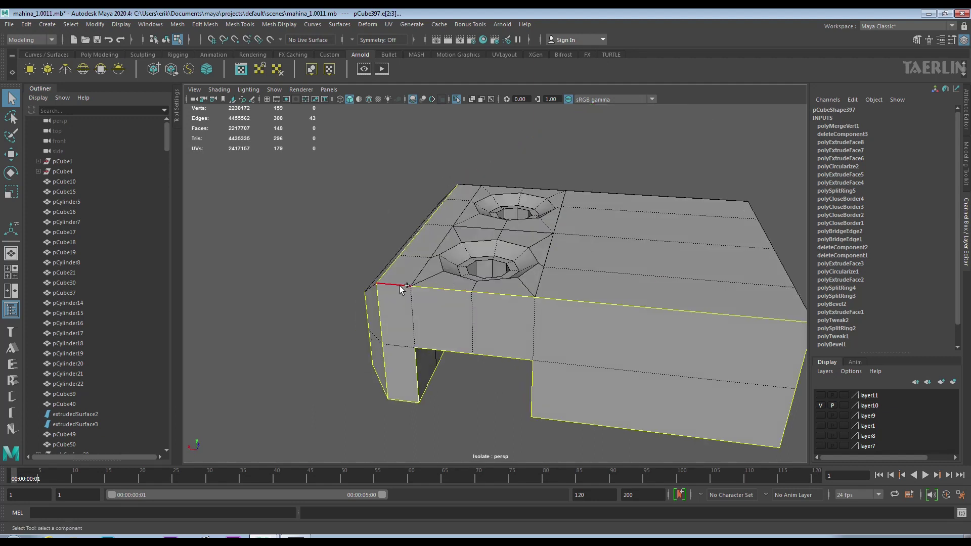
{"action": "left_click", "coordinate": [401, 289], "text": "shift"}
{"action": "left_click_drag", "start_coordinate": [401, 290], "coordinate": [519, 299], "text": "alt"}
{"action": "left_click", "coordinate": [382, 274], "text": "shift"}
{"action": "mouse_move", "coordinate": [382, 275]}
{"action": "left_mouse_down", "text": "alt"}
{"action": "mouse_move", "coordinate": [600, 328]}
{"action": "mouse_move", "coordinate": [584, 348]}
{"action": "mouse_move", "coordinate": [543, 274]}
{"action": "mouse_move", "coordinate": [515, 300]}
{"action": "left_mouse_up", "text": "alt"}
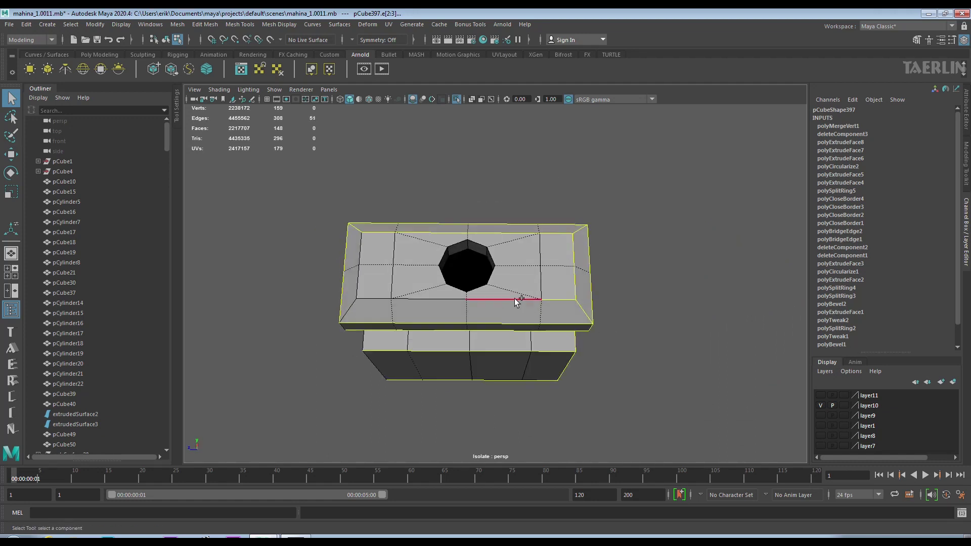
{"action": "left_click", "coordinate": [359, 284], "text": "shift"}
Add the remaining outer edges and bevel them at fraction 0.5 with chamfer off.
{"action": "mouse_move", "coordinate": [359, 285]}
{"action": "left_mouse_down", "text": "alt"}
{"action": "mouse_move", "coordinate": [472, 304]}
{"action": "mouse_move", "coordinate": [587, 228]}
{"action": "mouse_move", "coordinate": [586, 237]}
{"action": "mouse_move", "coordinate": [602, 211]}
{"action": "left_mouse_up", "text": "alt"}
{"action": "left_click", "coordinate": [539, 163], "text": "shift"}
{"action": "mouse_move", "coordinate": [539, 163]}
{"action": "left_mouse_down", "text": "alt"}
{"action": "mouse_move", "coordinate": [478, 218]}
{"action": "mouse_move", "coordinate": [548, 265]}
{"action": "left_mouse_up", "text": "alt"}
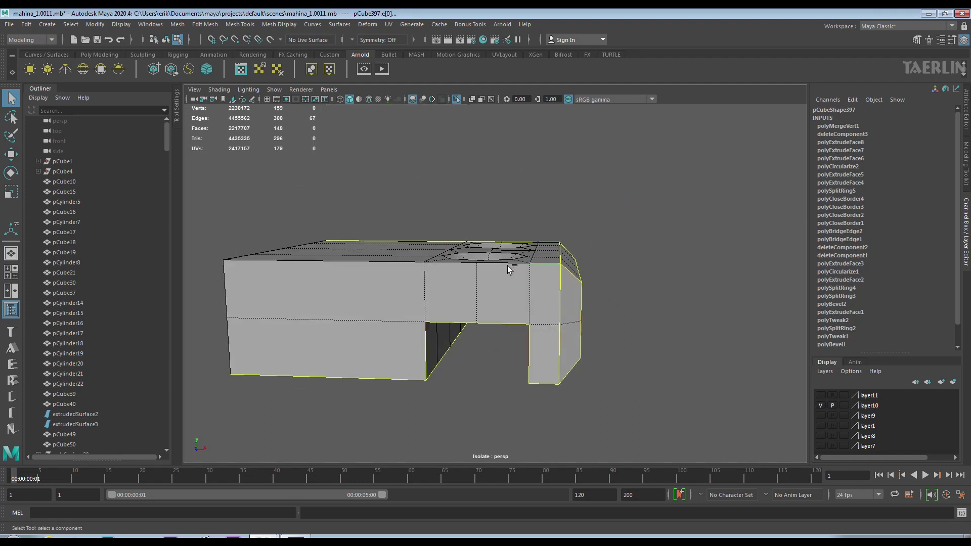
{"action": "left_click", "coordinate": [230, 324], "text": "shift"}
{"action": "left_click_drag", "start_coordinate": [230, 323], "coordinate": [278, 284], "text": "alt"}
{"action": "left_click", "coordinate": [254, 351], "text": "shift"}
{"action": "mouse_move", "coordinate": [255, 350]}
{"action": "left_mouse_down", "text": "alt"}
{"action": "mouse_move", "coordinate": [514, 268]}
{"action": "mouse_move", "coordinate": [354, 202]}
{"action": "mouse_move", "coordinate": [499, 241]}
{"action": "mouse_move", "coordinate": [350, 345]}
{"action": "mouse_move", "coordinate": [455, 283]}
{"action": "mouse_move", "coordinate": [581, 283]}
{"action": "left_mouse_up", "text": "alt"}
{"action": "key", "text": "ctrl+b"}
{"action": "left_click", "coordinate": [717, 327]}
{"action": "mouse_move", "coordinate": [717, 326]}
{"action": "left_mouse_down", "text": "alt"}
{"action": "mouse_move", "coordinate": [578, 329]}
{"action": "mouse_move", "coordinate": [752, 330]}
{"action": "mouse_move", "coordinate": [525, 347]}
{"action": "mouse_move", "coordinate": [548, 378]}
{"action": "mouse_move", "coordinate": [578, 339]}
{"action": "left_mouse_up", "text": "alt"}
Bevel the rims of the side hole and the counterbored holes on the block.
{"action": "double_click", "coordinate": [578, 339]}
{"action": "right_click_drag", "start_coordinate": [578, 323], "coordinate": [549, 392], "text": "shift"}
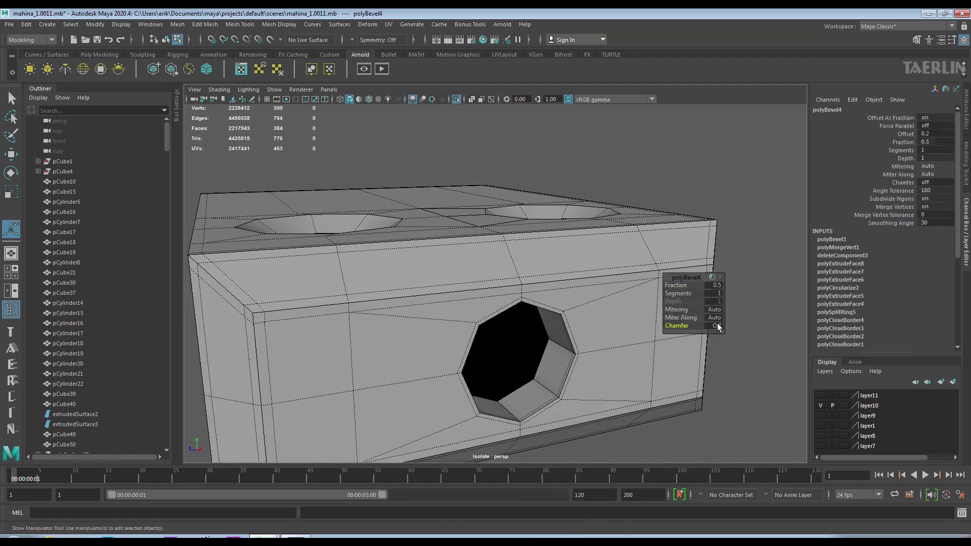
{"action": "left_click_drag", "start_coordinate": [718, 327], "coordinate": [563, 372], "text": "alt"}
{"action": "double_click", "coordinate": [562, 299]}
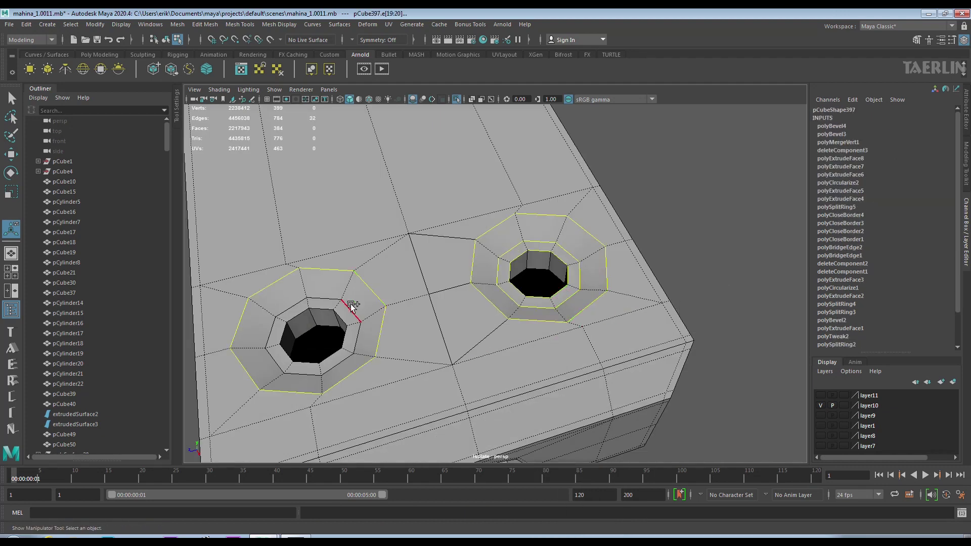
{"action": "right_click_drag", "start_coordinate": [351, 305], "coordinate": [329, 371], "text": "shift"}
{"action": "mouse_move", "coordinate": [329, 372]}
{"action": "left_mouse_down", "text": "alt"}
{"action": "mouse_move", "coordinate": [507, 330]}
{"action": "mouse_move", "coordinate": [568, 304]}
{"action": "mouse_move", "coordinate": [558, 227]}
{"action": "left_mouse_up", "text": "alt"}
Use Multi-Cut to add a new edge at the corner of the block's lower cutout.
{"action": "left_click", "coordinate": [558, 226]}
{"action": "left_click_drag", "start_coordinate": [564, 272], "coordinate": [594, 382], "text": "alt"}
{"action": "right_click_drag", "start_coordinate": [586, 380], "coordinate": [566, 370]}
{"action": "left_click_drag", "start_coordinate": [566, 370], "coordinate": [604, 262], "text": "alt"}
{"action": "right_click_drag", "start_coordinate": [604, 262], "coordinate": [539, 263], "text": "shift"}
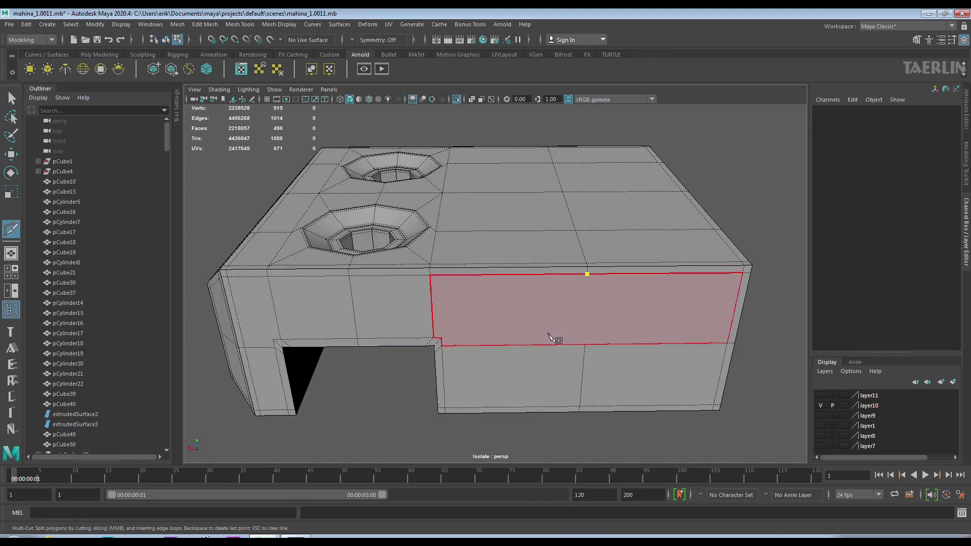
{"action": "key", "text": "Return"}
Frame the block and tumble around it to check the new cut.
{"action": "mouse_move", "coordinate": [598, 353]}
{"action": "left_mouse_down", "text": "alt"}
{"action": "mouse_move", "coordinate": [812, 303]}
{"action": "mouse_move", "coordinate": [416, 196]}
{"action": "left_mouse_up", "text": "alt"}
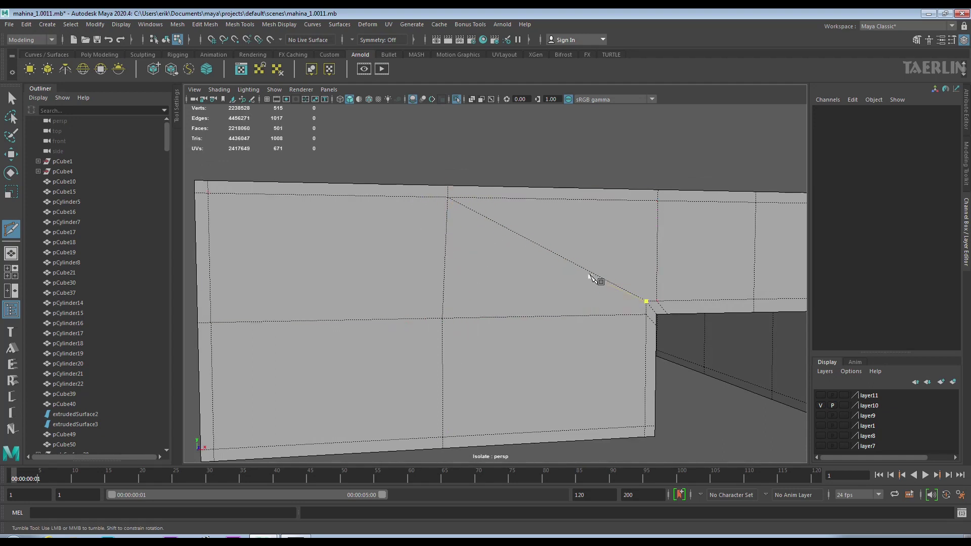
{"action": "right_click_drag", "start_coordinate": [592, 277], "coordinate": [459, 264], "text": "alt"}
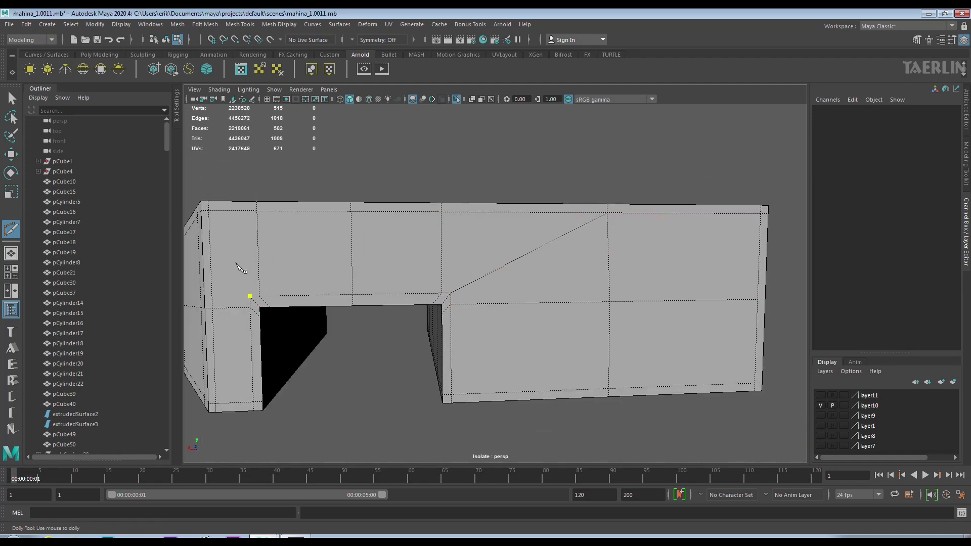
{"action": "left_click_drag", "start_coordinate": [269, 265], "coordinate": [768, 192], "text": "alt"}
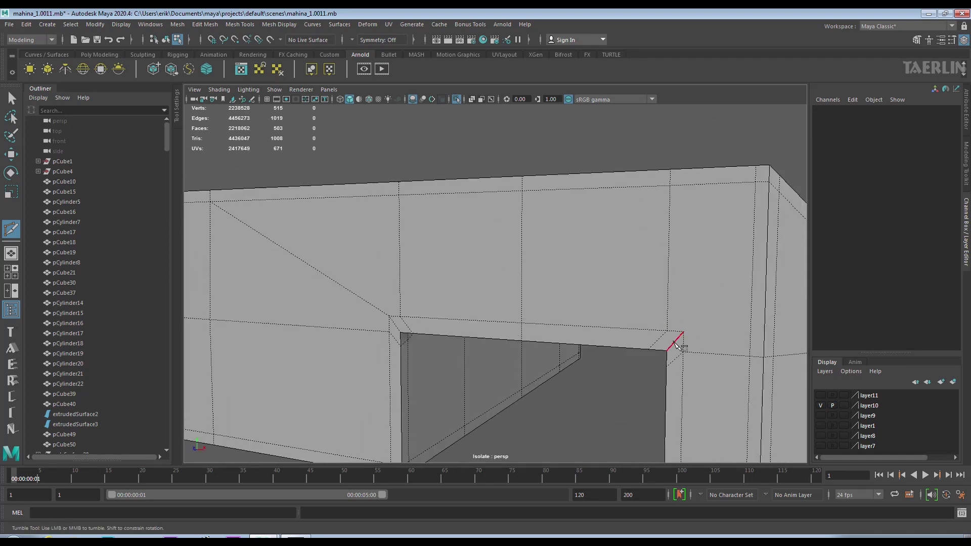
{"action": "key", "text": "3"}
{"action": "mouse_move", "coordinate": [547, 354]}
{"action": "left_mouse_down", "text": "alt"}
{"action": "mouse_move", "coordinate": [464, 337]}
{"action": "mouse_move", "coordinate": [319, 212]}
{"action": "left_mouse_up", "text": "alt"}
{"action": "key", "text": "w"}
{"action": "left_click", "coordinate": [505, 228]}
Turn off Isolate Select to bring the full machine scene back into view.
{"action": "left_click", "coordinate": [26, 24]}
{"action": "left_click", "coordinate": [284, 128]}
{"action": "key", "text": "ctrl+1"}
{"action": "left_click_drag", "start_coordinate": [283, 128], "coordinate": [520, 163], "text": "alt"}
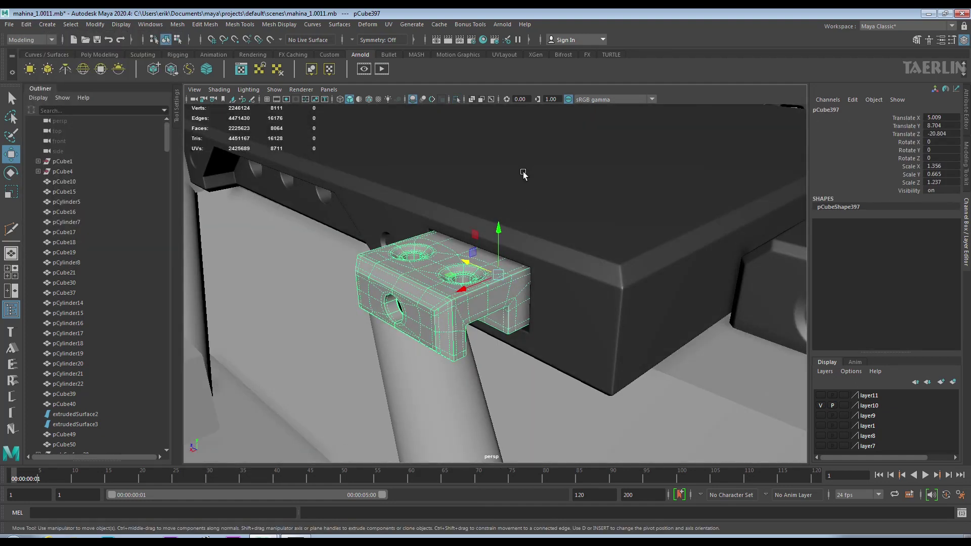
{"action": "left_click", "coordinate": [312, 248]}
{"action": "mouse_move", "coordinate": [312, 248]}
{"action": "left_mouse_down", "text": "alt"}
{"action": "mouse_move", "coordinate": [407, 292]}
{"action": "mouse_move", "coordinate": [412, 238]}
{"action": "mouse_move", "coordinate": [390, 202]}
{"action": "mouse_move", "coordinate": [321, 268]}
{"action": "mouse_move", "coordinate": [414, 273]}
{"action": "mouse_move", "coordinate": [412, 256]}
{"action": "mouse_move", "coordinate": [472, 354]}
{"action": "left_mouse_up", "text": "alt"}
Shift the slanted cylinder strut and raise support block pCube400 to translate Y 8.079.
{"action": "left_click", "coordinate": [473, 354]}
{"action": "left_click", "coordinate": [560, 368]}
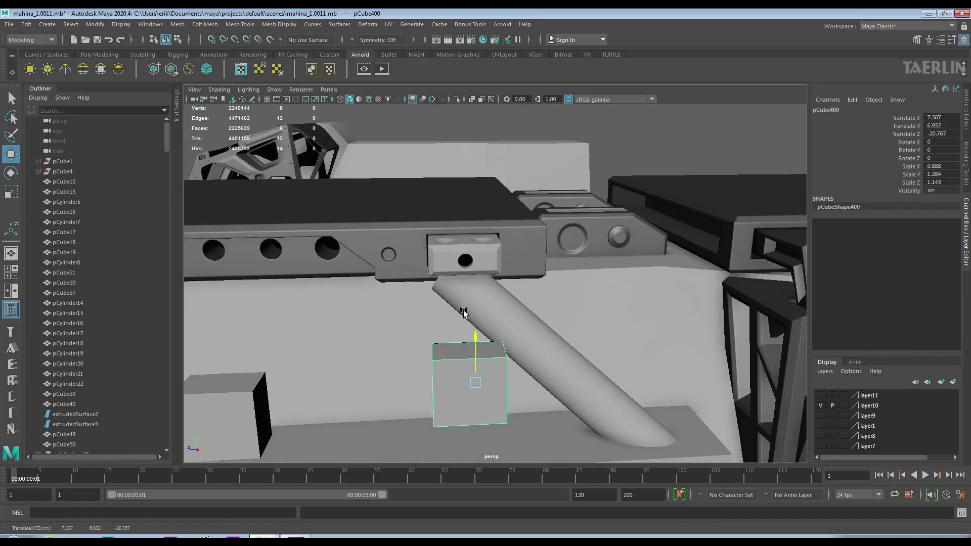
{"action": "middle_click_drag", "start_coordinate": [559, 368], "coordinate": [455, 320]}
{"action": "left_click", "coordinate": [456, 319]}
{"action": "mouse_move", "coordinate": [455, 320]}
{"action": "left_mouse_down", "text": "alt"}
{"action": "mouse_move", "coordinate": [364, 301]}
{"action": "mouse_move", "coordinate": [506, 263]}
{"action": "mouse_move", "coordinate": [507, 312]}
{"action": "mouse_move", "coordinate": [468, 293]}
{"action": "left_mouse_up", "text": "alt"}
{"action": "left_click_drag", "start_coordinate": [513, 241], "coordinate": [513, 238]}
{"action": "mouse_move", "coordinate": [514, 237]}
{"action": "left_mouse_down", "text": "alt"}
{"action": "mouse_move", "coordinate": [419, 292]}
{"action": "mouse_move", "coordinate": [520, 307]}
{"action": "left_mouse_up", "text": "alt"}
Scale support block pCube400 narrower to X 0.533.
{"action": "key", "text": "r"}
{"action": "left_click_drag", "start_coordinate": [481, 283], "coordinate": [468, 282]}
{"action": "left_click_drag", "start_coordinate": [468, 282], "coordinate": [490, 289], "text": "alt"}
{"action": "mouse_move", "coordinate": [489, 290]}
{"action": "left_mouse_down", "text": "alt"}
{"action": "mouse_move", "coordinate": [662, 289]}
{"action": "mouse_move", "coordinate": [557, 303]}
{"action": "mouse_move", "coordinate": [580, 276]}
{"action": "mouse_move", "coordinate": [490, 262]}
{"action": "mouse_move", "coordinate": [548, 284]}
{"action": "mouse_move", "coordinate": [466, 303]}
{"action": "mouse_move", "coordinate": [498, 297]}
{"action": "mouse_move", "coordinate": [521, 278]}
{"action": "left_mouse_up", "text": "alt"}
Select the copied block's bottom face strip, test a cut across the slanted piece, then undo it.
{"action": "key", "text": "F11"}
{"action": "left_click", "coordinate": [542, 314]}
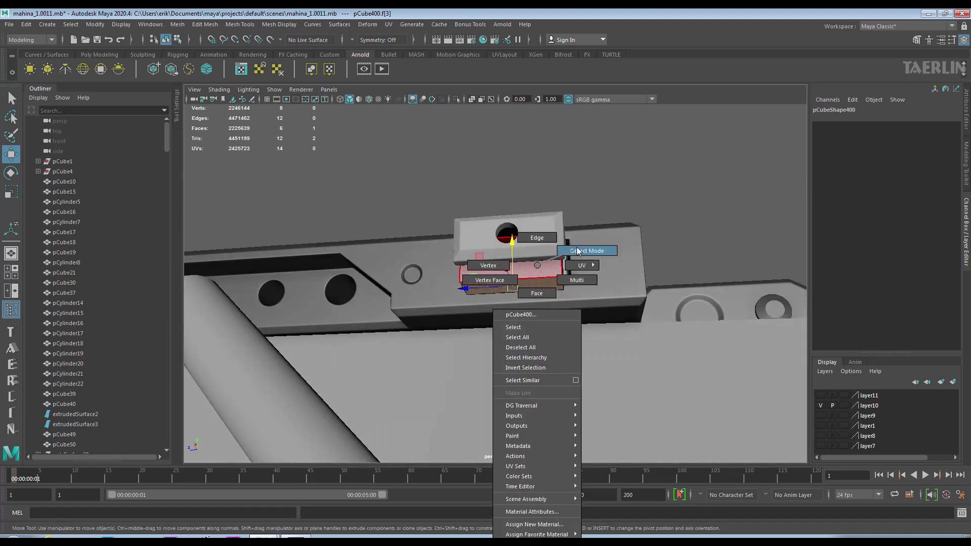
{"action": "right_click_drag", "start_coordinate": [498, 255], "coordinate": [567, 249]}
{"action": "mouse_move", "coordinate": [558, 315]}
{"action": "left_mouse_down", "text": "alt"}
{"action": "mouse_move", "coordinate": [543, 306]}
{"action": "mouse_move", "coordinate": [596, 293]}
{"action": "left_mouse_up", "text": "alt"}
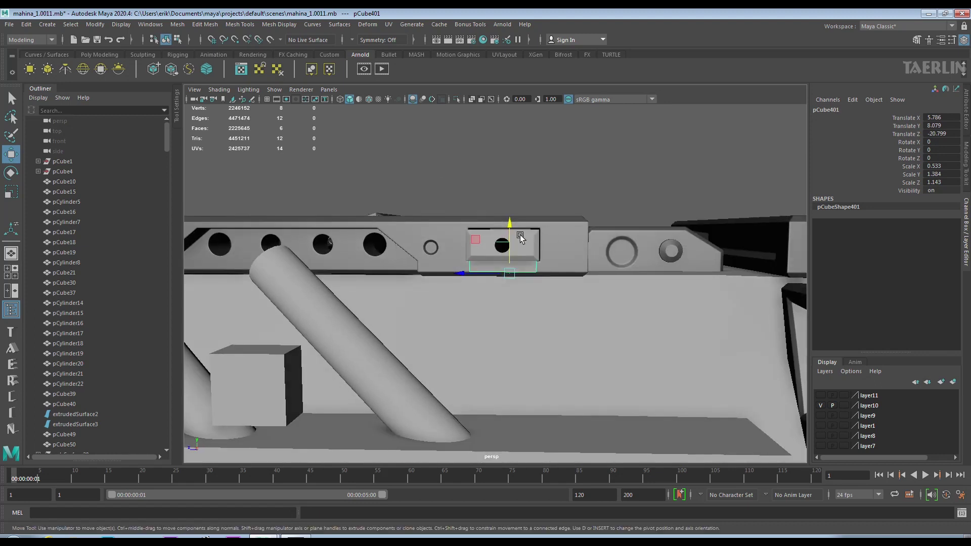
{"action": "right_click_drag", "start_coordinate": [512, 249], "coordinate": [506, 275]}
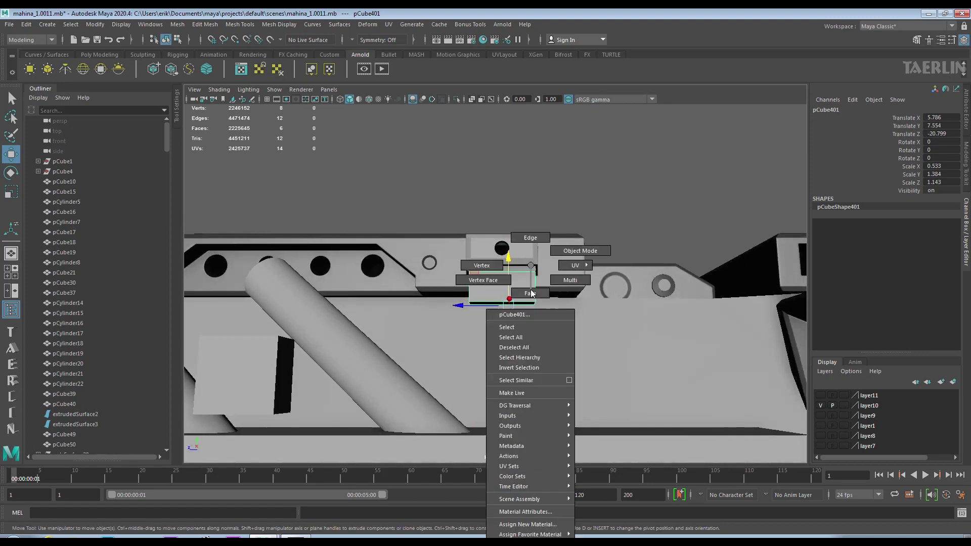
{"action": "mouse_move", "coordinate": [505, 276]}
{"action": "left_mouse_down", "text": "alt"}
{"action": "mouse_move", "coordinate": [583, 323]}
{"action": "mouse_move", "coordinate": [469, 260]}
{"action": "left_mouse_up", "text": "alt"}
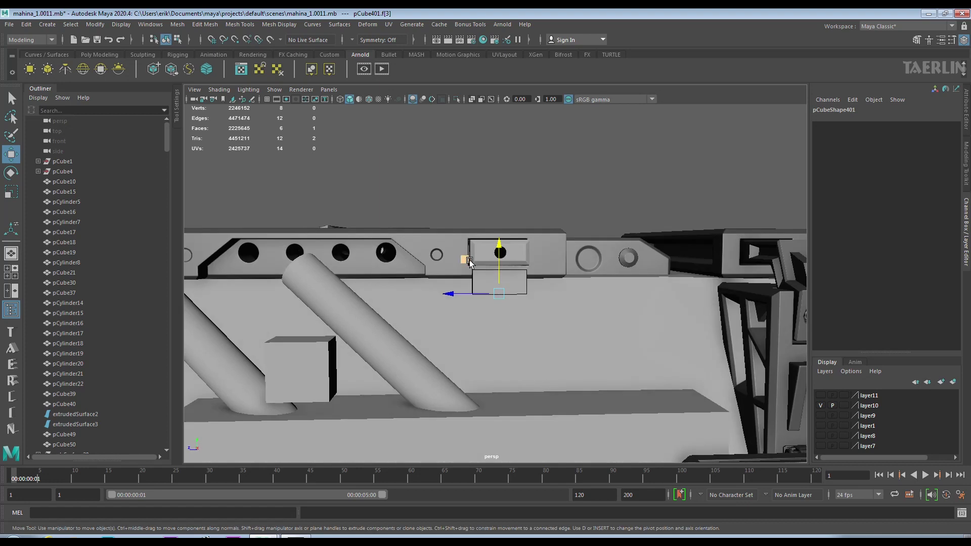
{"action": "middle_click_drag", "start_coordinate": [594, 368], "coordinate": [614, 371]}
{"action": "left_click_drag", "start_coordinate": [614, 370], "coordinate": [661, 368], "text": "alt"}
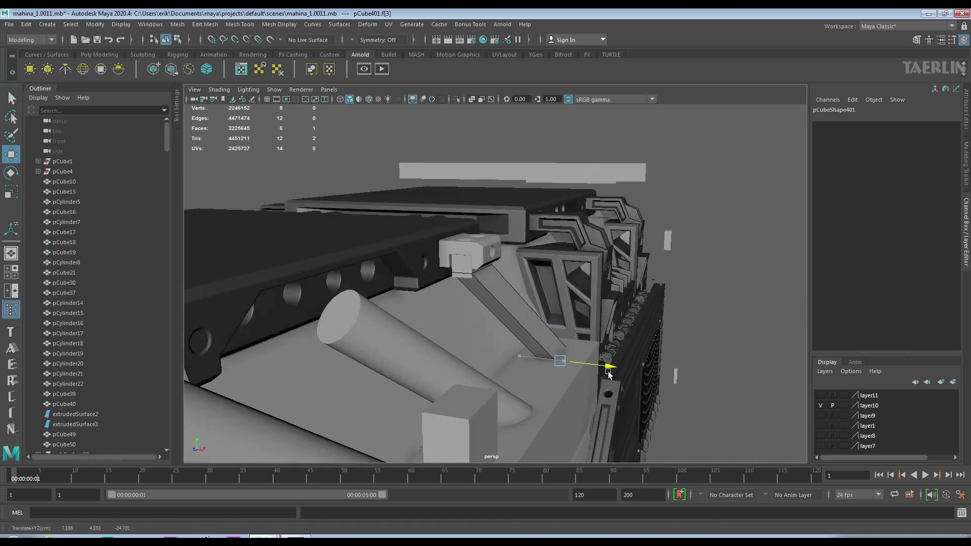
{"action": "left_click", "coordinate": [605, 372]}
{"action": "key", "text": "Return"}
{"action": "mouse_move", "coordinate": [605, 372]}
{"action": "left_mouse_down", "text": "alt"}
{"action": "mouse_move", "coordinate": [447, 289]}
{"action": "mouse_move", "coordinate": [508, 253]}
{"action": "left_mouse_up", "text": "alt"}
{"action": "key", "text": "ctrl+z"}
{"action": "mouse_move", "coordinate": [338, 236]}
{"action": "left_mouse_down", "text": "alt"}
{"action": "mouse_move", "coordinate": [629, 263]}
{"action": "mouse_move", "coordinate": [622, 228]}
{"action": "mouse_move", "coordinate": [577, 225]}
{"action": "mouse_move", "coordinate": [528, 263]}
{"action": "left_mouse_up", "text": "alt"}
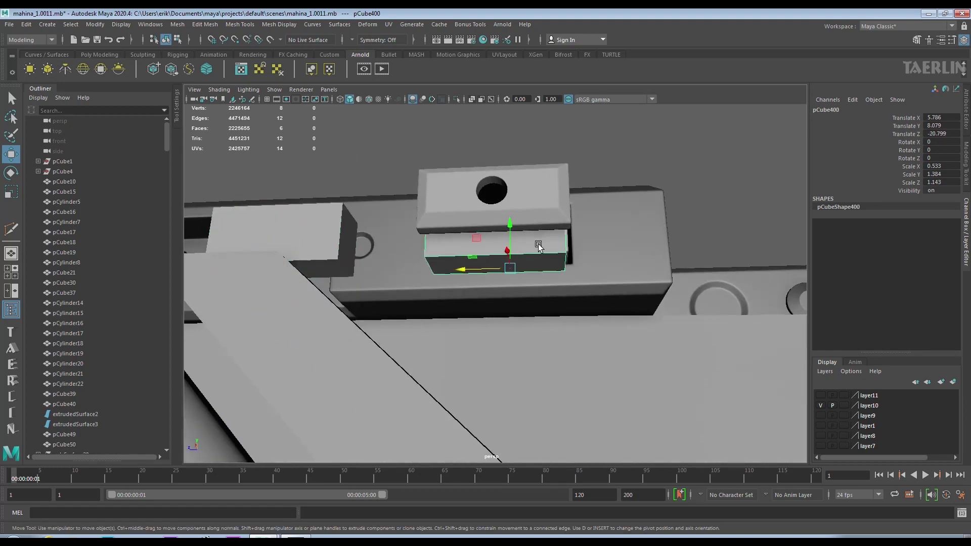
Extrude and bevel the support block's bottom edge.
{"action": "right_click_drag", "start_coordinate": [538, 247], "coordinate": [538, 227]}
{"action": "left_click", "coordinate": [513, 255]}
{"action": "right_click", "coordinate": [506, 253], "text": "shift"}
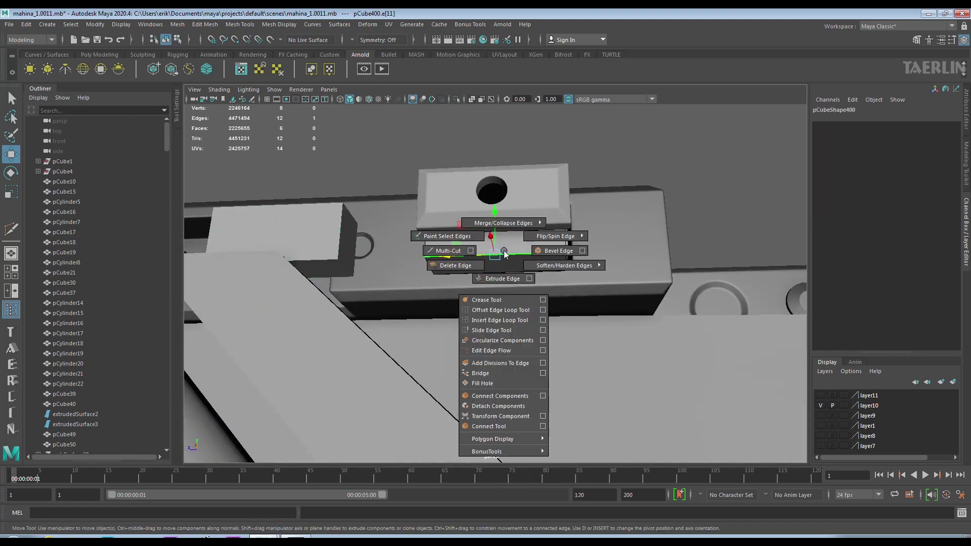
{"action": "left_click", "coordinate": [502, 279]}
{"action": "right_click", "coordinate": [493, 246], "text": "shift"}
{"action": "left_click", "coordinate": [488, 290]}
Extrude the support block's bottom face downward toward the base.
{"action": "left_click_drag", "start_coordinate": [548, 272], "coordinate": [524, 264], "text": "alt"}
{"action": "left_click", "coordinate": [489, 292]}
{"action": "left_click_drag", "start_coordinate": [489, 293], "coordinate": [660, 258], "text": "alt"}
{"action": "key", "text": "ctrl+e"}
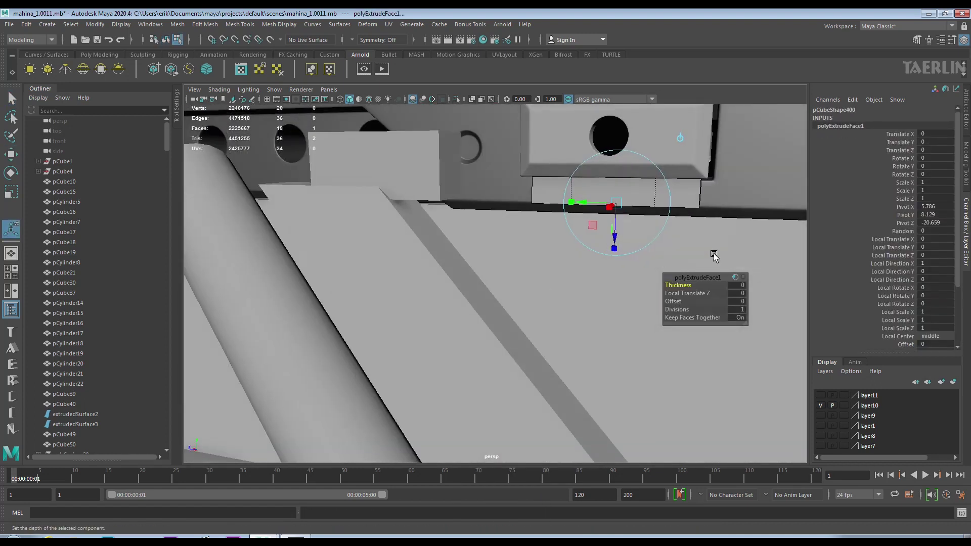
{"action": "scroll", "coordinate": [699, 287], "scroll_direction": "down", "scroll_amount": 3}
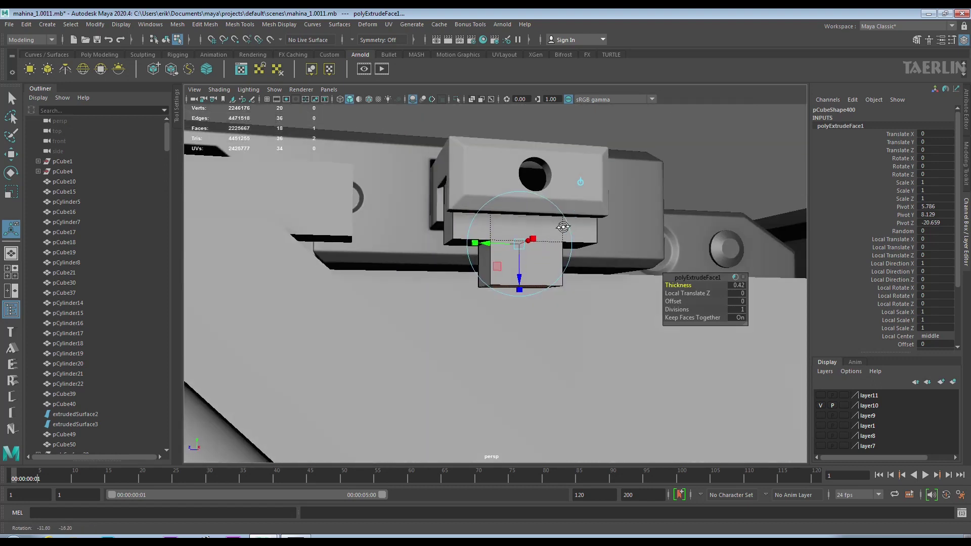
{"action": "mouse_move", "coordinate": [699, 287]}
{"action": "left_mouse_down", "text": "alt"}
{"action": "mouse_move", "coordinate": [526, 202]}
{"action": "mouse_move", "coordinate": [506, 228]}
{"action": "mouse_move", "coordinate": [536, 323]}
{"action": "mouse_move", "coordinate": [332, 285]}
{"action": "mouse_move", "coordinate": [449, 295]}
{"action": "mouse_move", "coordinate": [503, 243]}
{"action": "mouse_move", "coordinate": [528, 250]}
{"action": "mouse_move", "coordinate": [403, 252]}
{"action": "left_mouse_up", "text": "alt"}
{"action": "key", "text": "w"}
Select the faces of the new extension on the support block and inspect them from above.
{"action": "left_click", "coordinate": [539, 329]}
{"action": "left_click", "coordinate": [513, 263]}
{"action": "right_click_drag", "start_coordinate": [513, 263], "coordinate": [511, 291]}
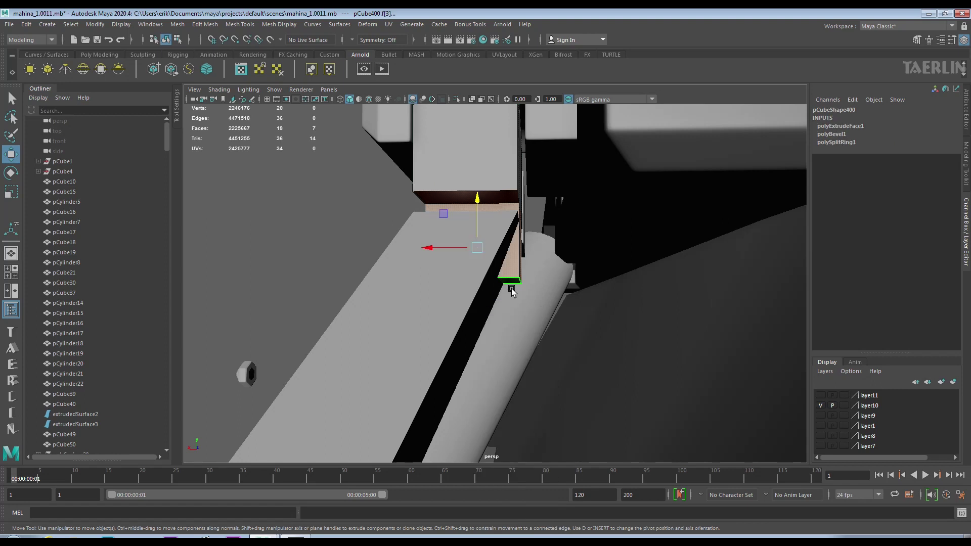
{"action": "left_click_drag", "start_coordinate": [406, 281], "coordinate": [433, 288], "text": "alt"}
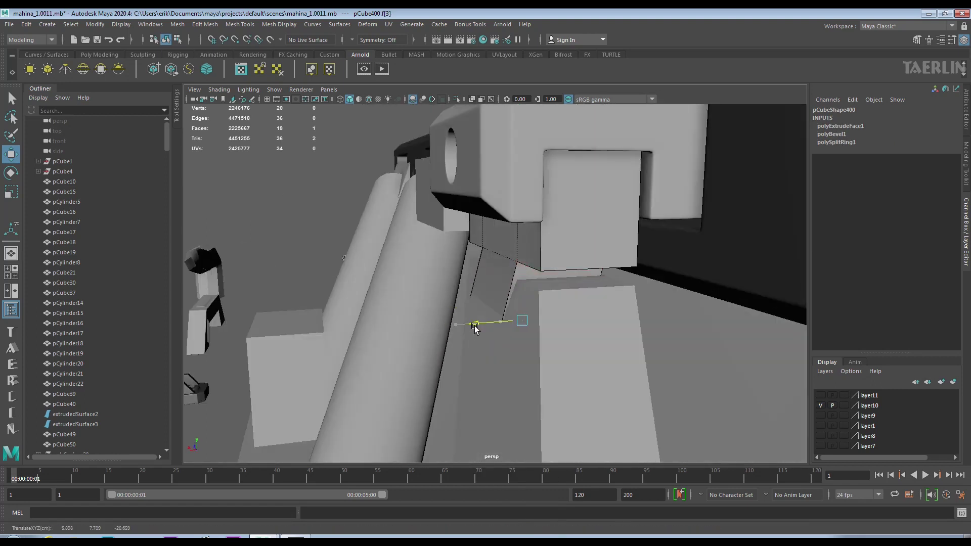
{"action": "mouse_move", "coordinate": [470, 326]}
{"action": "left_mouse_down", "text": "alt"}
{"action": "mouse_move", "coordinate": [440, 321]}
{"action": "mouse_move", "coordinate": [439, 297]}
{"action": "mouse_move", "coordinate": [392, 208]}
{"action": "mouse_move", "coordinate": [461, 215]}
{"action": "mouse_move", "coordinate": [354, 236]}
{"action": "mouse_move", "coordinate": [451, 258]}
{"action": "mouse_move", "coordinate": [509, 289]}
{"action": "mouse_move", "coordinate": [511, 263]}
{"action": "mouse_move", "coordinate": [464, 178]}
{"action": "mouse_move", "coordinate": [542, 268]}
{"action": "mouse_move", "coordinate": [608, 276]}
{"action": "mouse_move", "coordinate": [507, 288]}
{"action": "mouse_move", "coordinate": [599, 281]}
{"action": "mouse_move", "coordinate": [596, 271]}
{"action": "mouse_move", "coordinate": [613, 277]}
{"action": "mouse_move", "coordinate": [587, 275]}
{"action": "left_mouse_up", "text": "alt"}
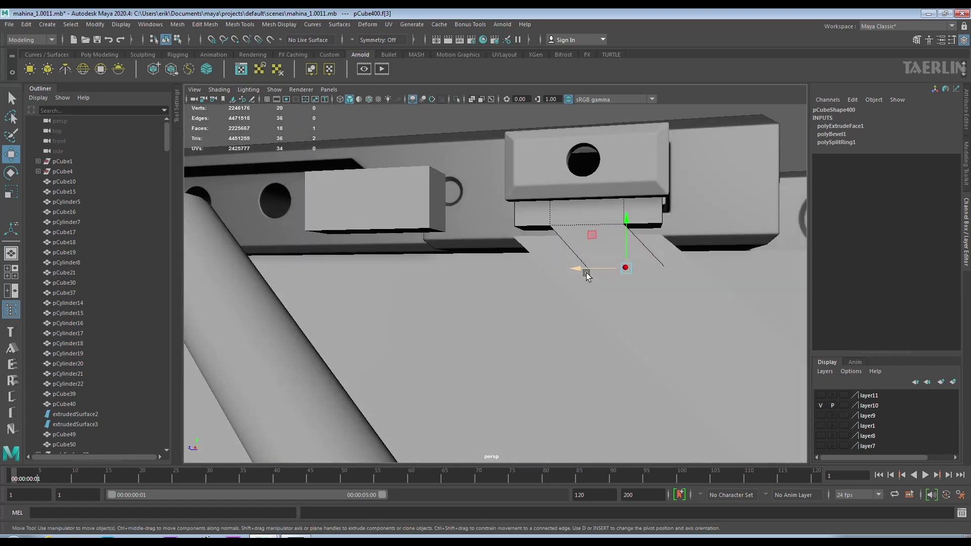
{"action": "scroll", "coordinate": [614, 256], "scroll_direction": "up", "scroll_amount": 5}
Pick edges under the support block, then return to object mode and select the neighbouring box.
{"action": "key", "text": "F10"}
{"action": "left_click", "coordinate": [660, 187]}
{"action": "mouse_move", "coordinate": [662, 189]}
{"action": "left_mouse_down", "text": "alt"}
{"action": "mouse_move", "coordinate": [549, 181]}
{"action": "mouse_move", "coordinate": [602, 196]}
{"action": "left_mouse_up", "text": "alt"}
{"action": "left_click", "coordinate": [548, 180], "text": "shift"}
{"action": "mouse_move", "coordinate": [572, 145]}
{"action": "left_mouse_down", "text": "alt"}
{"action": "mouse_move", "coordinate": [606, 172]}
{"action": "mouse_move", "coordinate": [572, 168]}
{"action": "mouse_move", "coordinate": [464, 226]}
{"action": "left_mouse_up", "text": "alt"}
{"action": "left_click", "coordinate": [464, 226]}
{"action": "mouse_move", "coordinate": [535, 179]}
{"action": "left_mouse_down", "text": "alt"}
{"action": "mouse_move", "coordinate": [511, 198]}
{"action": "mouse_move", "coordinate": [663, 261]}
{"action": "mouse_move", "coordinate": [557, 258]}
{"action": "mouse_move", "coordinate": [616, 263]}
{"action": "mouse_move", "coordinate": [506, 212]}
{"action": "mouse_move", "coordinate": [611, 312]}
{"action": "mouse_move", "coordinate": [624, 319]}
{"action": "mouse_move", "coordinate": [623, 307]}
{"action": "mouse_move", "coordinate": [642, 324]}
{"action": "mouse_move", "coordinate": [657, 311]}
{"action": "left_mouse_up", "text": "alt"}
{"action": "key", "text": "F8"}
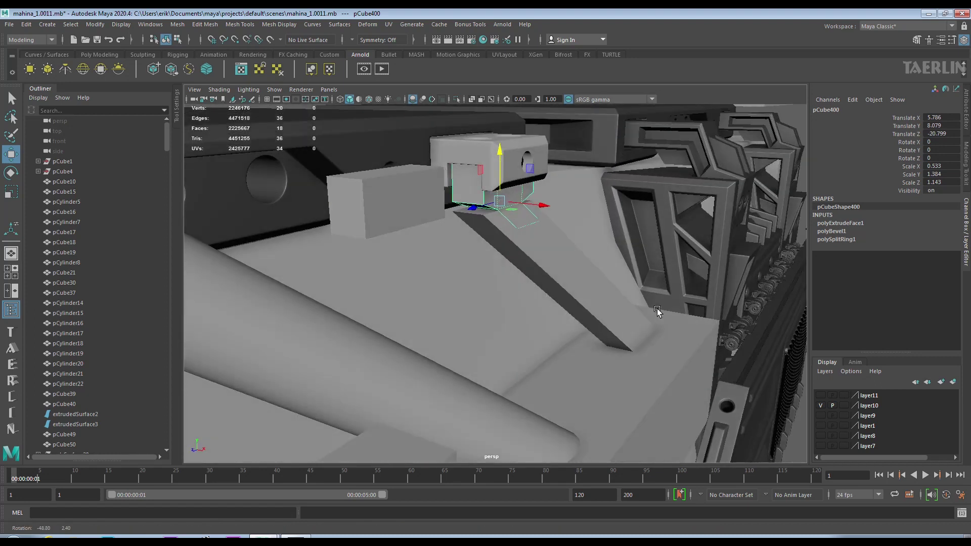
{"action": "mouse_move", "coordinate": [558, 295]}
{"action": "left_mouse_down", "text": "alt"}
{"action": "mouse_move", "coordinate": [347, 227]}
{"action": "mouse_move", "coordinate": [375, 216]}
{"action": "mouse_move", "coordinate": [367, 223]}
{"action": "mouse_move", "coordinate": [455, 267]}
{"action": "mouse_move", "coordinate": [444, 248]}
{"action": "mouse_move", "coordinate": [496, 294]}
{"action": "left_mouse_up", "text": "alt"}
{"action": "left_click", "coordinate": [347, 228]}
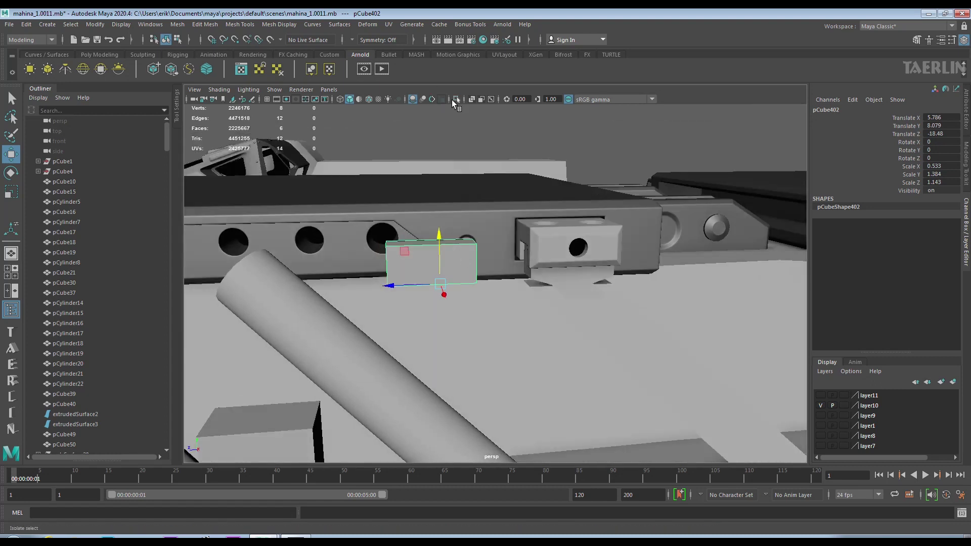
Turn on Wireframe on Shaded and extrude the bottom face of block pCube403.
{"action": "left_click", "coordinate": [372, 100]}
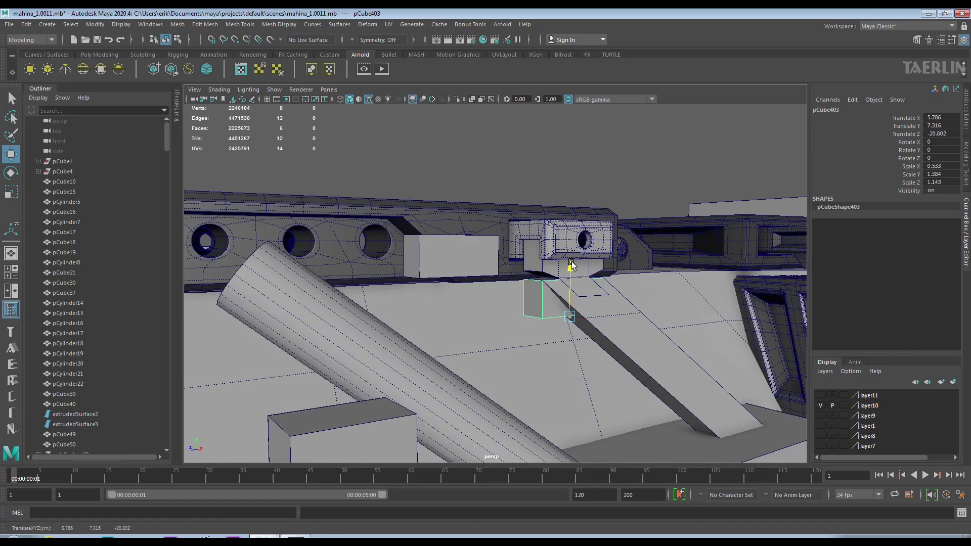
{"action": "mouse_move", "coordinate": [568, 278]}
{"action": "left_mouse_down", "text": "alt"}
{"action": "mouse_move", "coordinate": [543, 273]}
{"action": "mouse_move", "coordinate": [610, 325]}
{"action": "left_mouse_up", "text": "alt"}
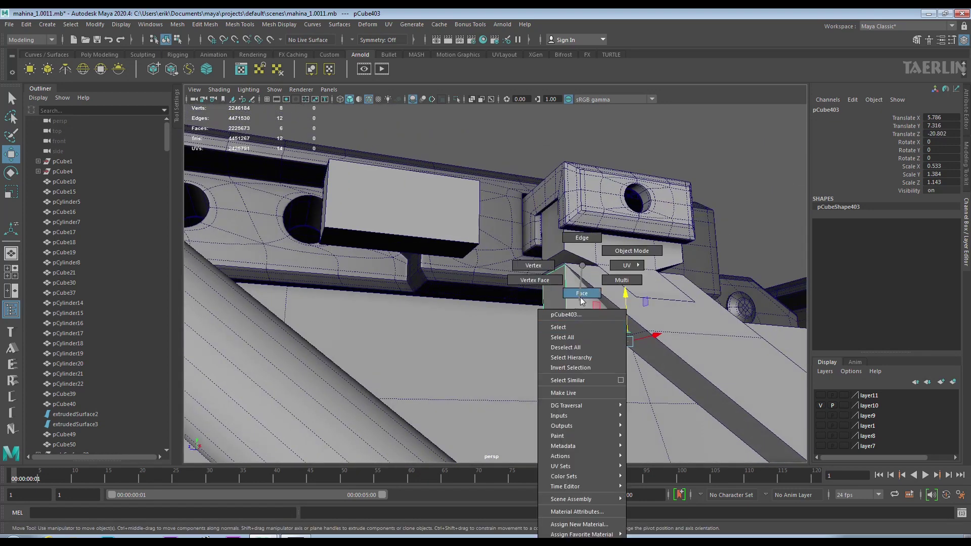
{"action": "right_click_drag", "start_coordinate": [609, 325], "coordinate": [609, 346]}
{"action": "left_click", "coordinate": [557, 311]}
{"action": "left_click_drag", "start_coordinate": [556, 311], "coordinate": [604, 274], "text": "alt"}
{"action": "middle_click_drag", "start_coordinate": [603, 274], "coordinate": [610, 266], "text": "alt"}
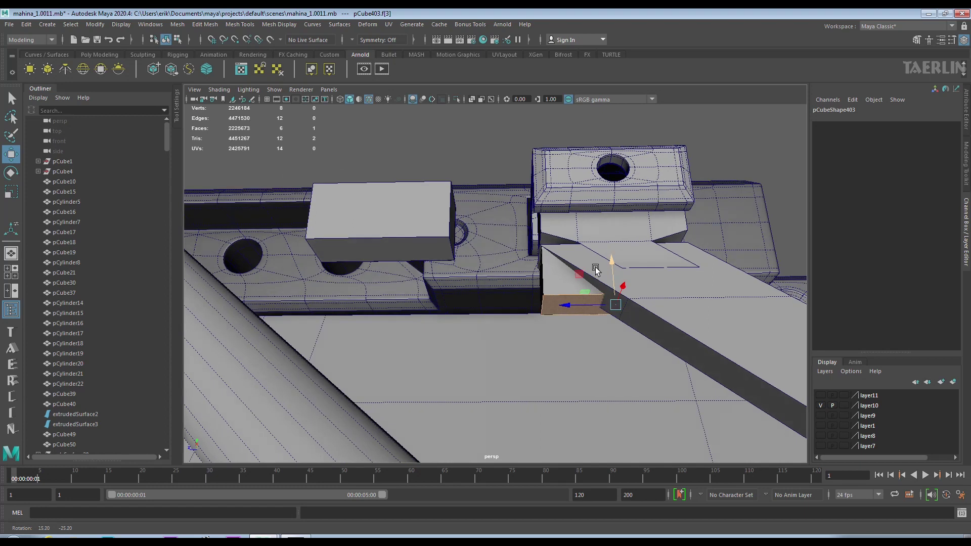
{"action": "right_click_drag", "start_coordinate": [559, 297], "coordinate": [559, 296], "text": "shift"}
{"action": "left_click_drag", "start_coordinate": [559, 296], "coordinate": [219, 209], "text": "alt"}
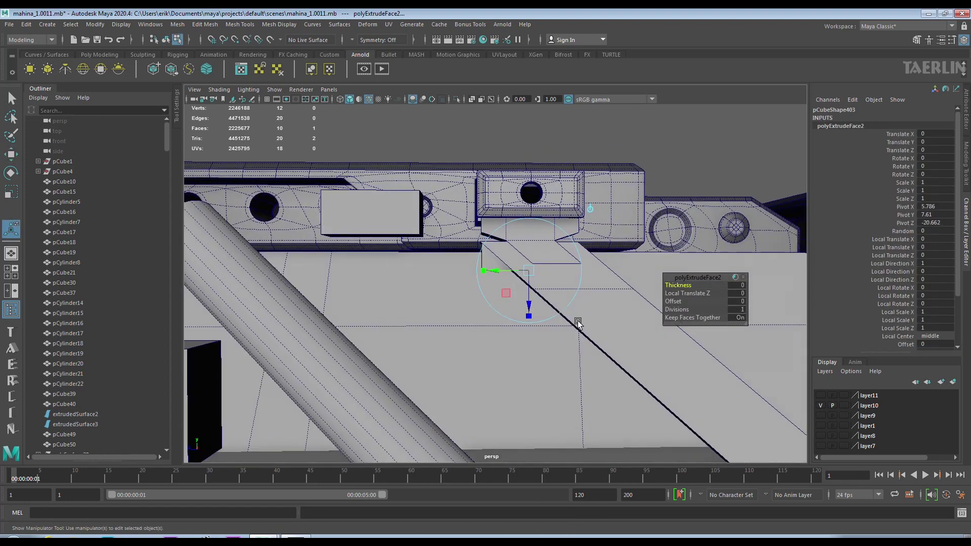
{"action": "key", "text": "f"}
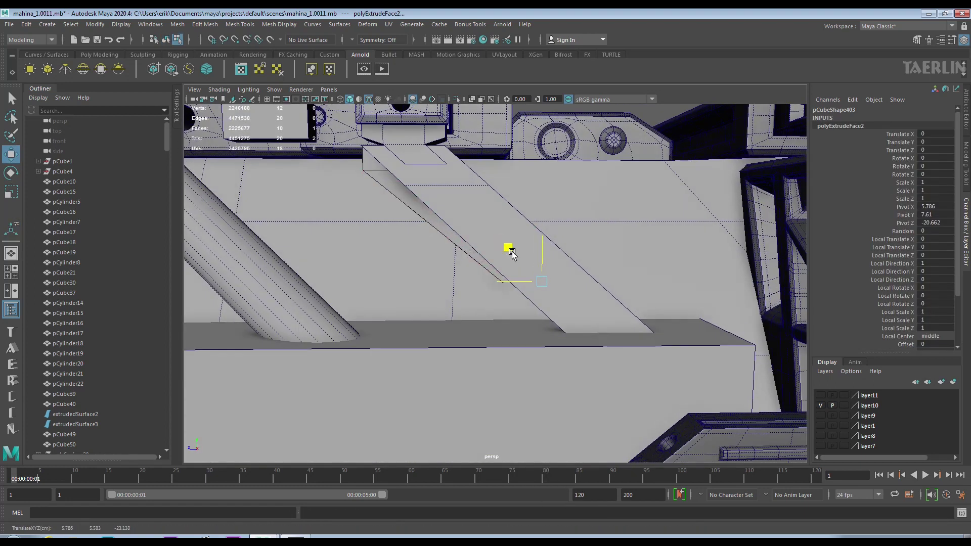
Move pCube403 under the support onto the slanted plank and scale it to X 0.92.
{"action": "left_click_drag", "start_coordinate": [564, 317], "coordinate": [430, 218], "text": "alt"}
{"action": "right_click_drag", "start_coordinate": [430, 218], "coordinate": [449, 214]}
{"action": "mouse_move", "coordinate": [449, 215]}
{"action": "left_mouse_down", "text": "alt"}
{"action": "mouse_move", "coordinate": [487, 237]}
{"action": "mouse_move", "coordinate": [441, 238]}
{"action": "left_mouse_up", "text": "alt"}
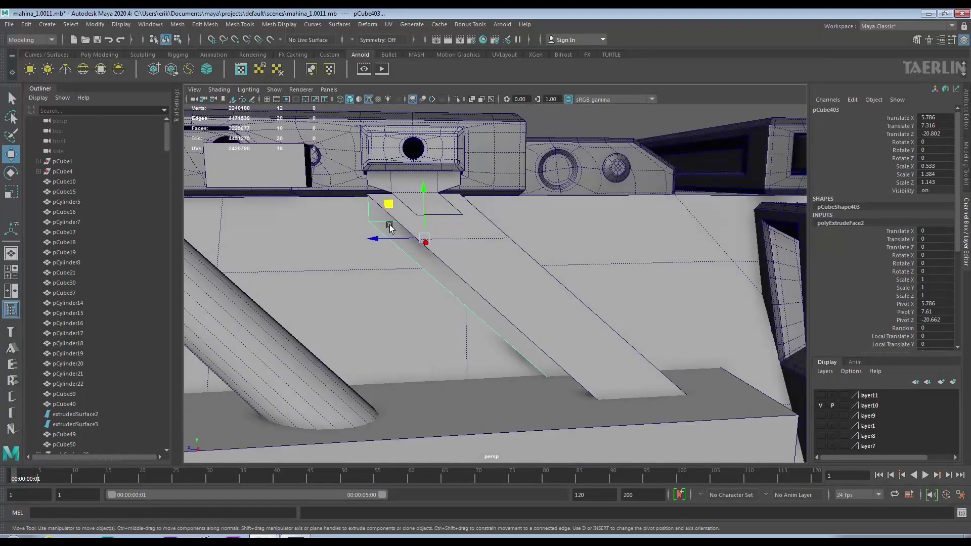
{"action": "left_click_drag", "start_coordinate": [378, 239], "coordinate": [550, 273]}
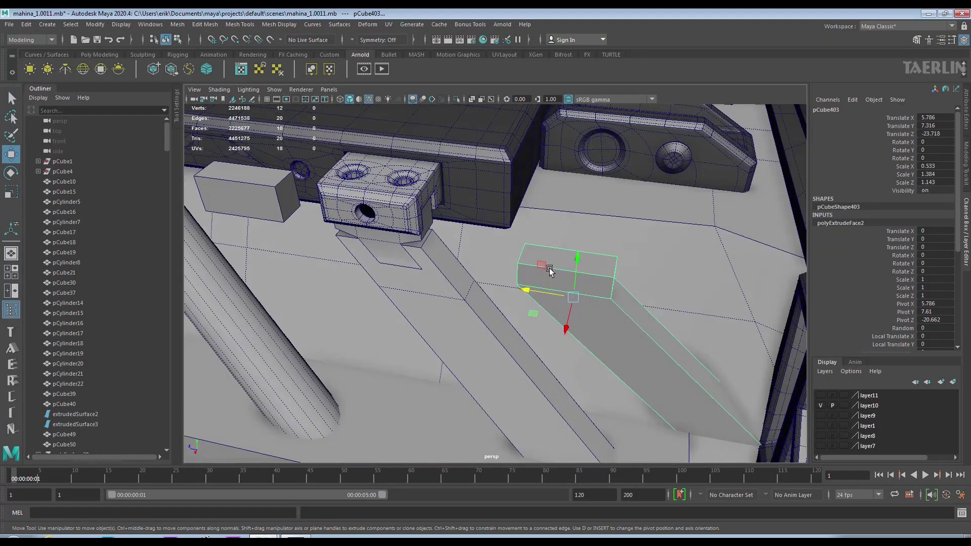
{"action": "mouse_move", "coordinate": [634, 246]}
{"action": "left_mouse_down", "text": "alt"}
{"action": "mouse_move", "coordinate": [524, 245]}
{"action": "mouse_move", "coordinate": [364, 302]}
{"action": "left_mouse_up", "text": "alt"}
{"action": "key", "text": "r"}
{"action": "mouse_move", "coordinate": [364, 303]}
{"action": "left_mouse_down", "text": "alt"}
{"action": "mouse_move", "coordinate": [506, 222]}
{"action": "mouse_move", "coordinate": [456, 238]}
{"action": "left_mouse_up", "text": "alt"}
{"action": "key", "text": "w"}
{"action": "mouse_move", "coordinate": [455, 237]}
{"action": "left_mouse_down", "text": "alt"}
{"action": "mouse_move", "coordinate": [319, 199]}
{"action": "mouse_move", "coordinate": [347, 135]}
{"action": "mouse_move", "coordinate": [394, 281]}
{"action": "mouse_move", "coordinate": [369, 307]}
{"action": "mouse_move", "coordinate": [395, 314]}
{"action": "mouse_move", "coordinate": [407, 283]}
{"action": "mouse_move", "coordinate": [477, 271]}
{"action": "mouse_move", "coordinate": [635, 325]}
{"action": "mouse_move", "coordinate": [570, 336]}
{"action": "left_mouse_up", "text": "alt"}
{"action": "right_click_drag", "start_coordinate": [570, 265], "coordinate": [570, 316]}
{"action": "mouse_move", "coordinate": [572, 266]}
{"action": "left_mouse_down", "text": "alt"}
{"action": "mouse_move", "coordinate": [520, 303]}
{"action": "mouse_move", "coordinate": [526, 291]}
{"action": "mouse_move", "coordinate": [494, 292]}
{"action": "left_mouse_up", "text": "alt"}
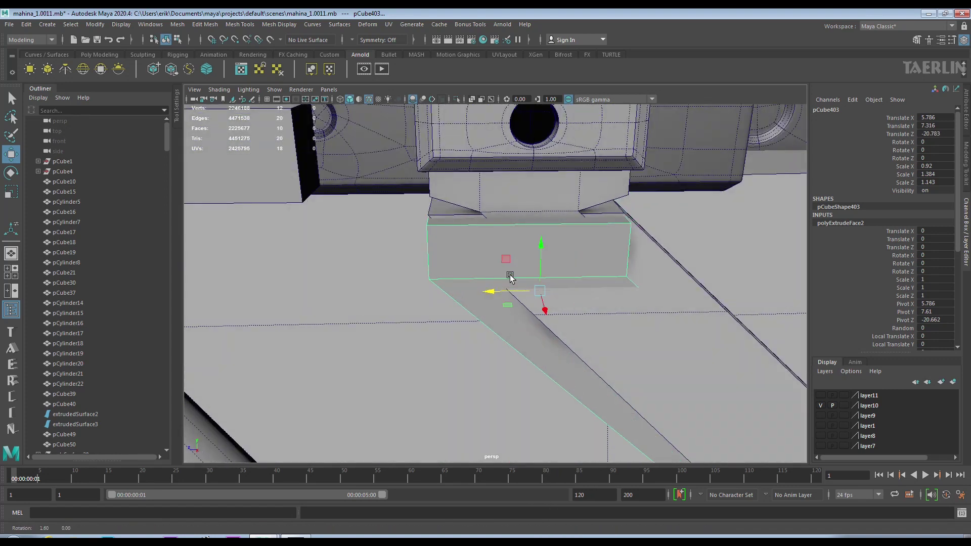
Extrude pCube403's top face with an offset of 0.113.
{"action": "right_click_drag", "start_coordinate": [559, 273], "coordinate": [561, 263]}
{"action": "left_click_drag", "start_coordinate": [561, 263], "coordinate": [563, 265], "text": "alt"}
{"action": "left_click", "coordinate": [554, 295]}
{"action": "key", "text": "ctrl+e"}
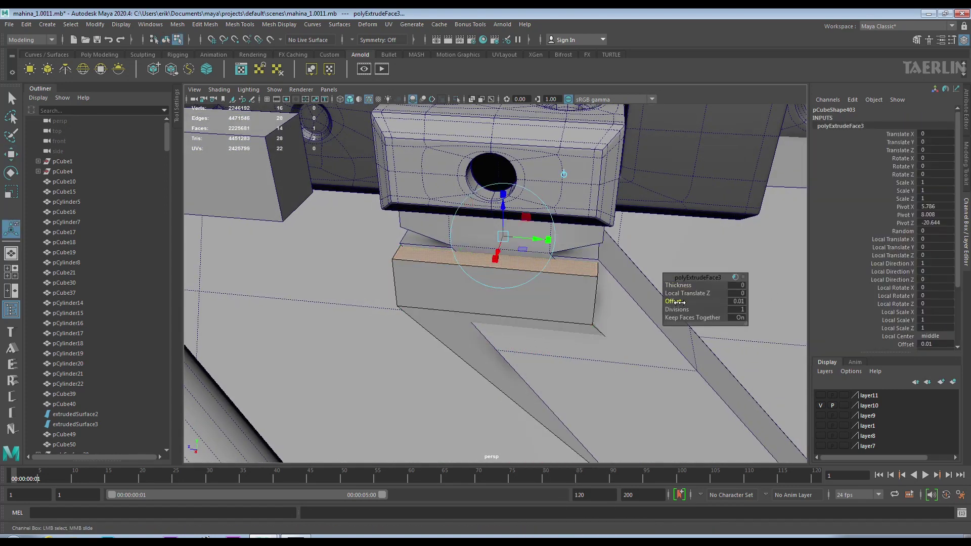
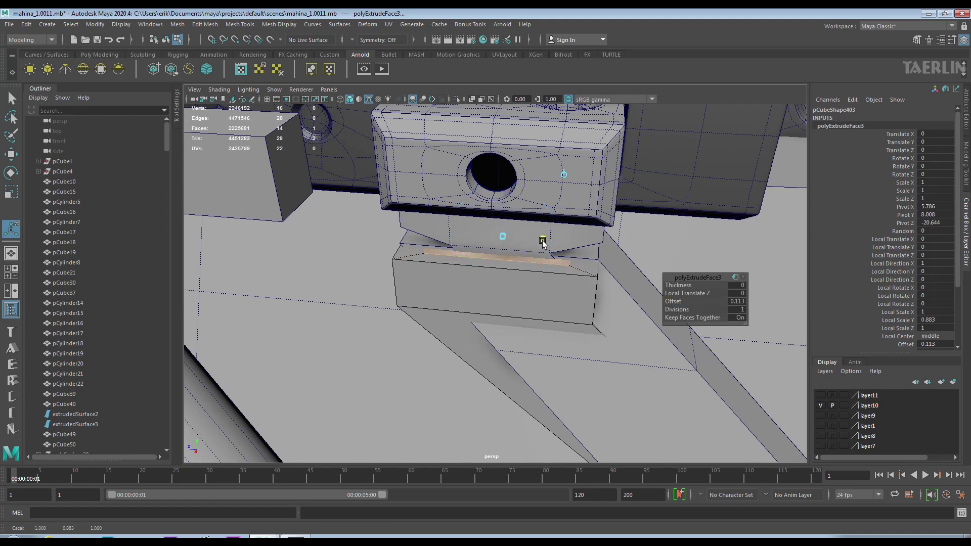
Extrude the box's top face inward with Thickness -0.143 to hollow it out.
{"action": "left_click_drag", "start_coordinate": [540, 243], "coordinate": [553, 233], "text": "alt"}
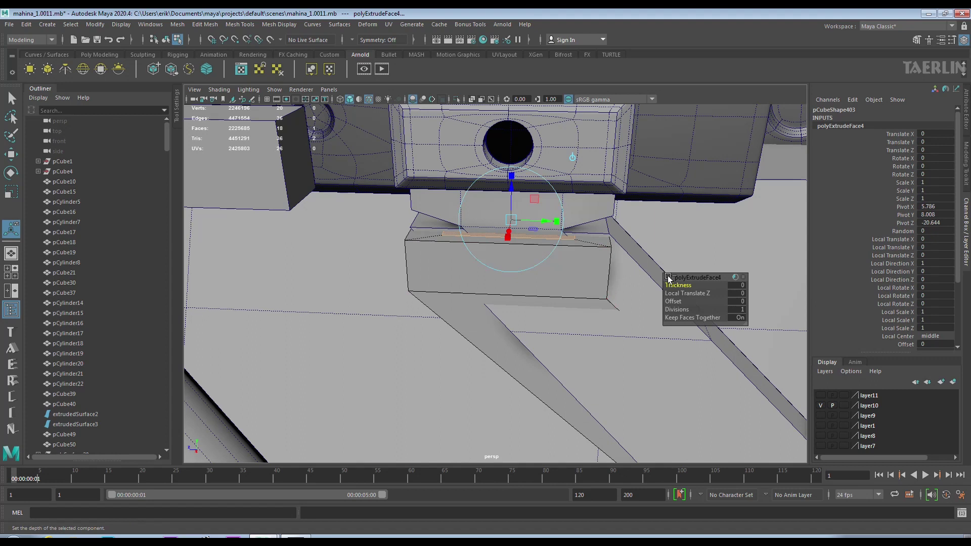
{"action": "middle_click_drag", "start_coordinate": [674, 286], "coordinate": [495, 302]}
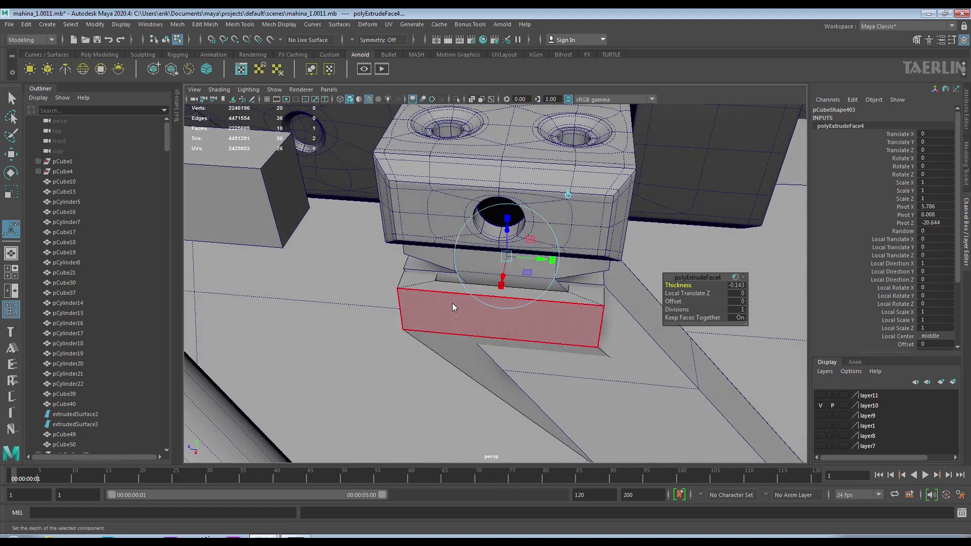
{"action": "key", "text": "F8"}
Extrude the box's inner floor face and raise it upward.
{"action": "mouse_move", "coordinate": [566, 300]}
{"action": "left_mouse_down", "text": "alt"}
{"action": "mouse_move", "coordinate": [708, 351]}
{"action": "mouse_move", "coordinate": [693, 308]}
{"action": "left_mouse_up", "text": "alt"}
{"action": "right_click_drag", "start_coordinate": [664, 268], "coordinate": [637, 279]}
{"action": "mouse_move", "coordinate": [637, 279]}
{"action": "left_mouse_down", "text": "alt"}
{"action": "mouse_move", "coordinate": [617, 191]}
{"action": "mouse_move", "coordinate": [614, 267]}
{"action": "mouse_move", "coordinate": [567, 313]}
{"action": "left_mouse_up", "text": "alt"}
{"action": "mouse_move", "coordinate": [556, 322]}
{"action": "left_mouse_down"}
{"action": "mouse_move", "coordinate": [639, 325]}
{"action": "mouse_move", "coordinate": [615, 305]}
{"action": "left_mouse_up"}
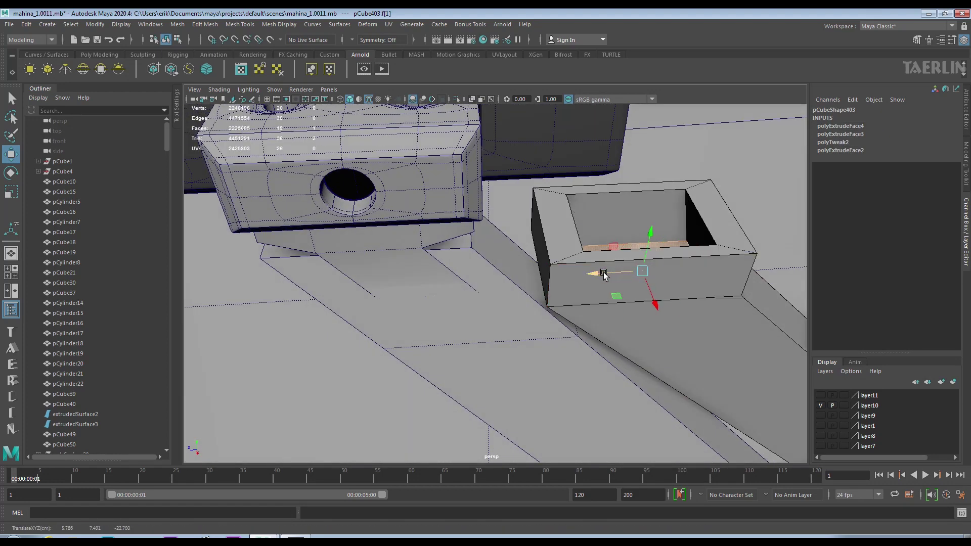
{"action": "mouse_move", "coordinate": [618, 264]}
{"action": "left_mouse_down", "text": "alt"}
{"action": "mouse_move", "coordinate": [632, 223]}
{"action": "mouse_move", "coordinate": [614, 228]}
{"action": "left_mouse_up", "text": "alt"}
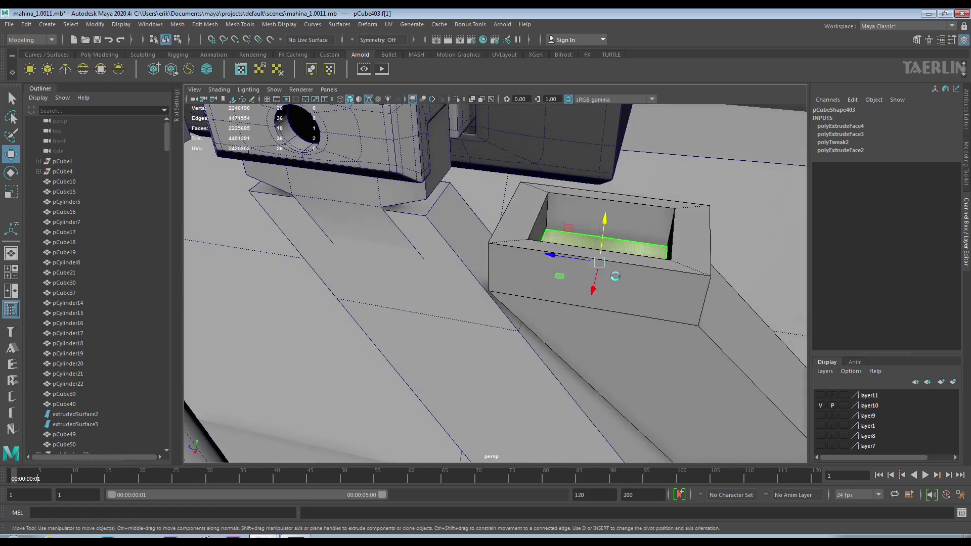
{"action": "key", "text": "ctrl+e"}
{"action": "left_click", "coordinate": [18, 157]}
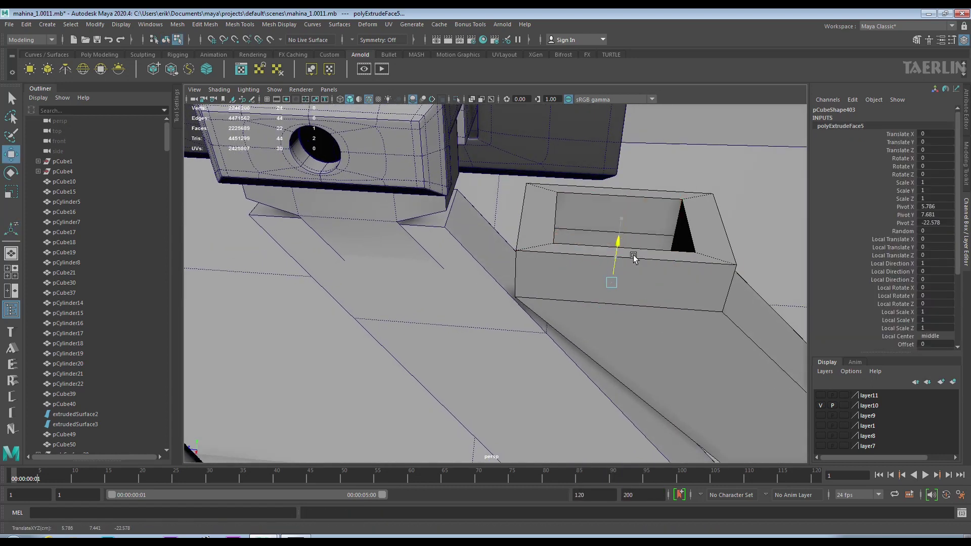
{"action": "left_click_drag", "start_coordinate": [633, 258], "coordinate": [595, 191], "text": "alt"}
Slide box pCube403 along Z on the strut toward the bracket.
{"action": "mouse_move", "coordinate": [526, 223]}
{"action": "left_mouse_down", "text": "alt"}
{"action": "mouse_move", "coordinate": [621, 257]}
{"action": "mouse_move", "coordinate": [466, 227]}
{"action": "left_mouse_up", "text": "alt"}
{"action": "key", "text": "F8"}
{"action": "mouse_move", "coordinate": [395, 234]}
{"action": "left_mouse_down"}
{"action": "mouse_move", "coordinate": [362, 234]}
{"action": "mouse_move", "coordinate": [456, 212]}
{"action": "mouse_move", "coordinate": [368, 238]}
{"action": "mouse_move", "coordinate": [571, 258]}
{"action": "mouse_move", "coordinate": [508, 256]}
{"action": "mouse_move", "coordinate": [463, 271]}
{"action": "left_mouse_up"}
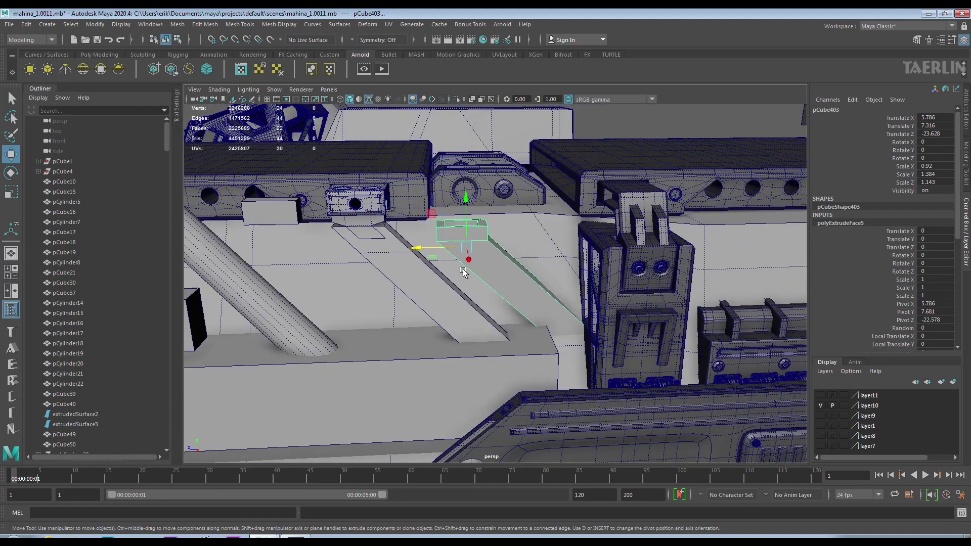
Undo a trial box duplicate, then Multi-Cut a line across the angled strut.
{"action": "key", "text": "ctrl+d"}
{"action": "left_click_drag", "start_coordinate": [422, 247], "coordinate": [203, 250]}
{"action": "key", "text": "ctrl+z"}
{"action": "key", "text": "ctrl+z"}
{"action": "scroll", "coordinate": [570, 285], "scroll_direction": "up", "scroll_amount": 3}
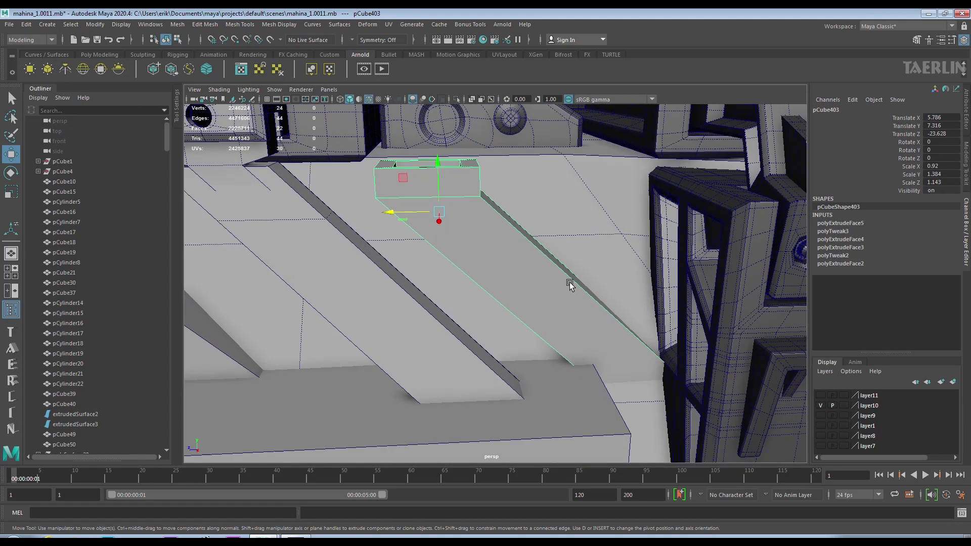
{"action": "left_click_drag", "start_coordinate": [570, 285], "coordinate": [521, 254], "text": "alt"}
{"action": "right_click_drag", "start_coordinate": [520, 253], "coordinate": [478, 250], "text": "shift"}
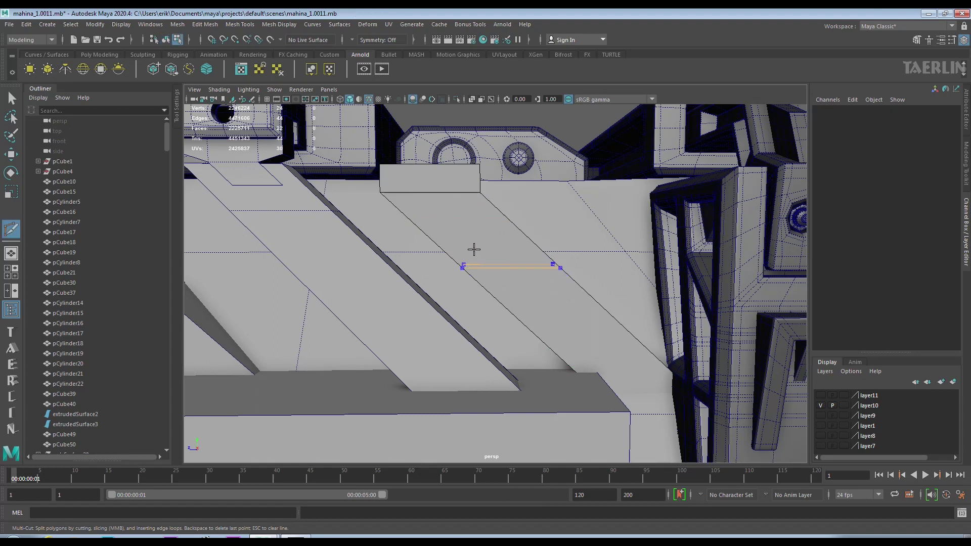
{"action": "mouse_move", "coordinate": [474, 257]}
{"action": "left_mouse_down", "text": "alt"}
{"action": "mouse_move", "coordinate": [548, 284]}
{"action": "mouse_move", "coordinate": [538, 274]}
{"action": "left_mouse_up", "text": "alt"}
{"action": "key", "text": "w"}
Select the strut faces below the cut and extract them as polySurface367.
{"action": "right_click", "coordinate": [537, 265]}
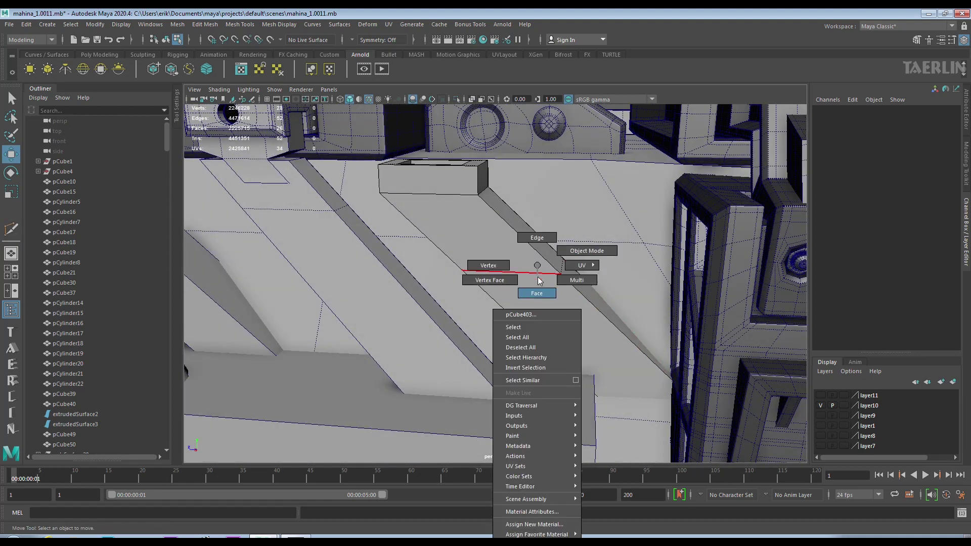
{"action": "right_click_drag", "start_coordinate": [538, 274], "coordinate": [536, 293]}
{"action": "left_click", "coordinate": [594, 329]}
{"action": "left_click_drag", "start_coordinate": [568, 310], "coordinate": [556, 314], "text": "alt"}
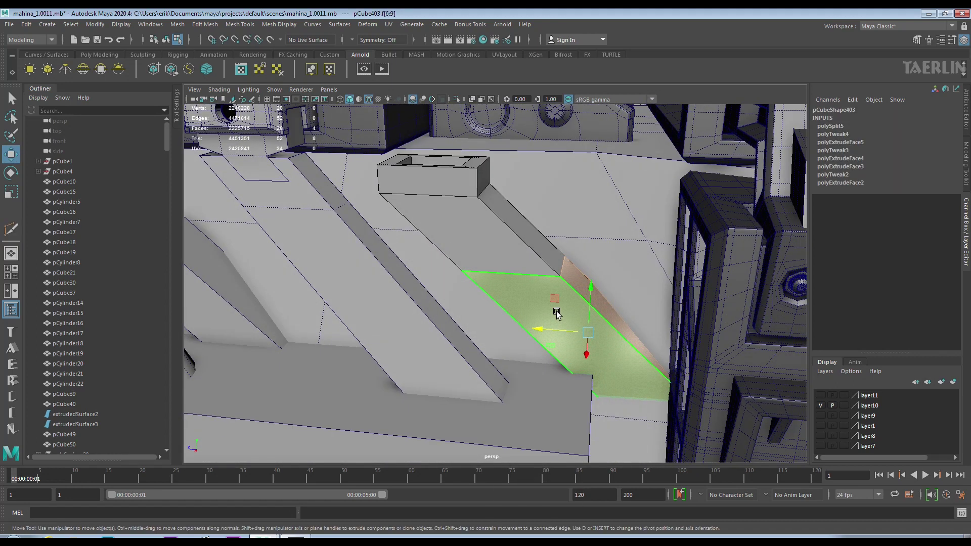
{"action": "right_click", "coordinate": [564, 294], "text": "shift"}
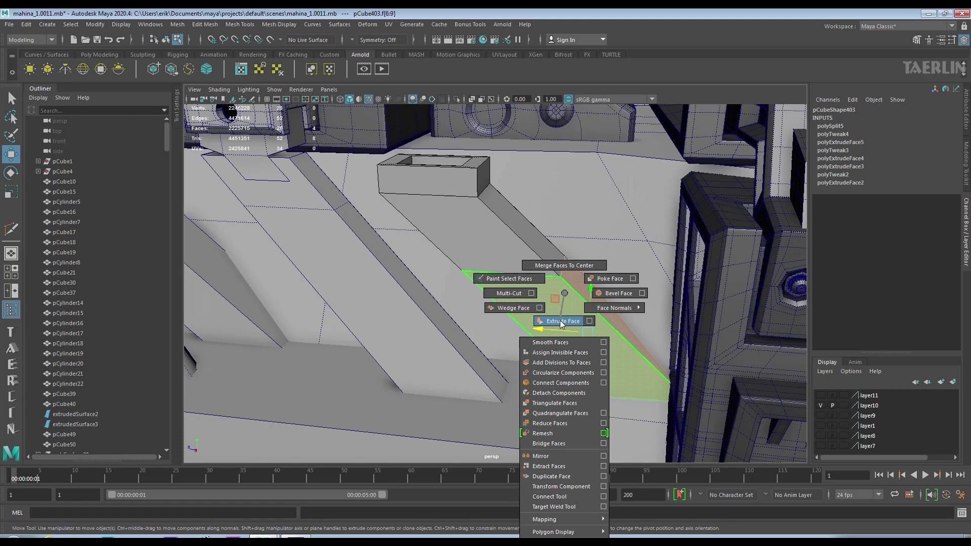
{"action": "left_click", "coordinate": [575, 469]}
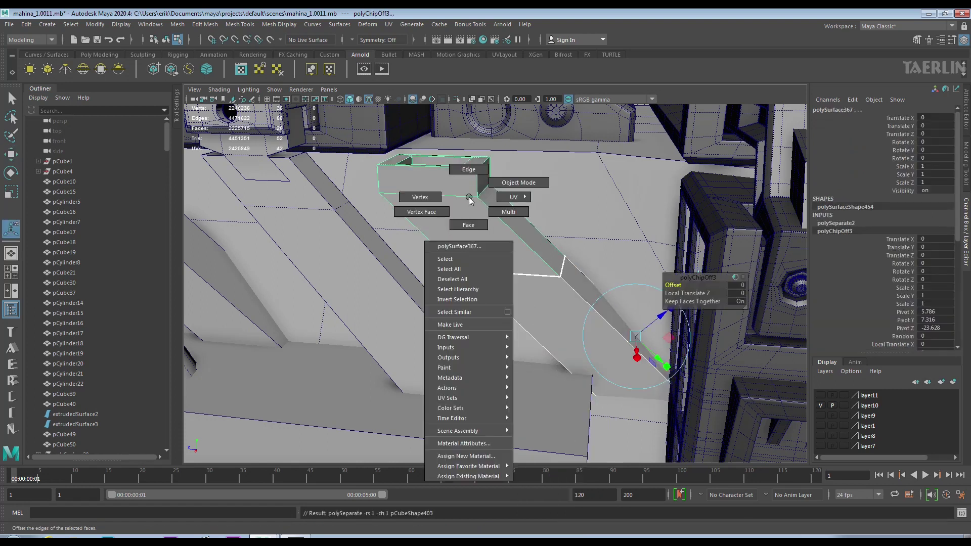
{"action": "left_click_drag", "start_coordinate": [338, 292], "coordinate": [216, 232], "text": "alt"}
{"action": "left_click", "coordinate": [304, 237]}
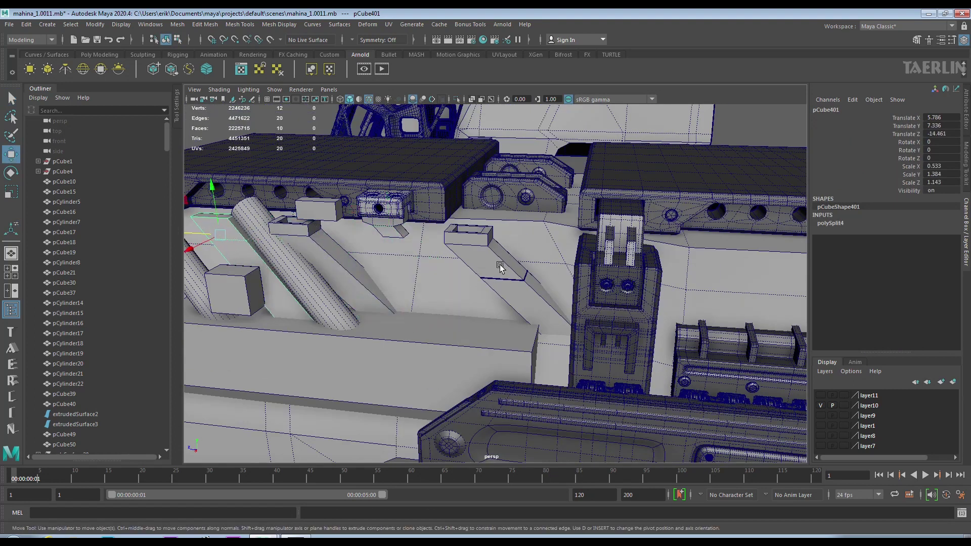
Frame extracted piece polySurface367 and nudge it slightly along Z.
{"action": "key", "text": "f"}
{"action": "mouse_move", "coordinate": [411, 217]}
{"action": "left_mouse_down", "text": "alt"}
{"action": "mouse_move", "coordinate": [517, 316]}
{"action": "mouse_move", "coordinate": [540, 260]}
{"action": "left_mouse_up", "text": "alt"}
{"action": "mouse_move", "coordinate": [493, 291]}
{"action": "left_mouse_down", "text": "alt"}
{"action": "mouse_move", "coordinate": [473, 306]}
{"action": "mouse_move", "coordinate": [506, 308]}
{"action": "mouse_move", "coordinate": [483, 302]}
{"action": "left_mouse_up", "text": "alt"}
{"action": "left_click_drag", "start_coordinate": [483, 301], "coordinate": [477, 301]}
{"action": "mouse_move", "coordinate": [536, 286]}
{"action": "left_mouse_down", "text": "alt"}
{"action": "mouse_move", "coordinate": [495, 313]}
{"action": "mouse_move", "coordinate": [455, 280]}
{"action": "mouse_move", "coordinate": [494, 325]}
{"action": "left_mouse_up", "text": "alt"}
{"action": "left_click", "coordinate": [494, 313]}
{"action": "left_click", "coordinate": [454, 303]}
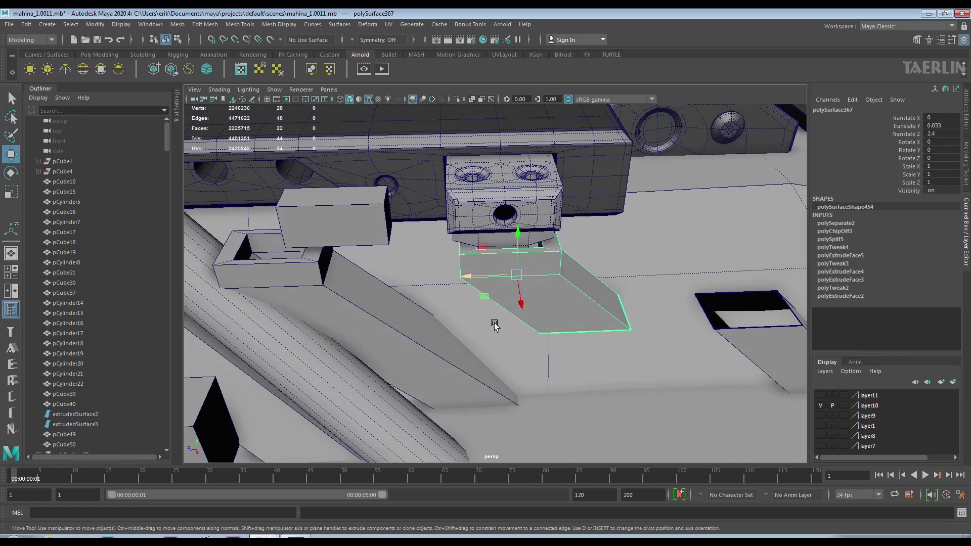
{"action": "left_click_drag", "start_coordinate": [472, 279], "coordinate": [558, 277], "text": "alt"}
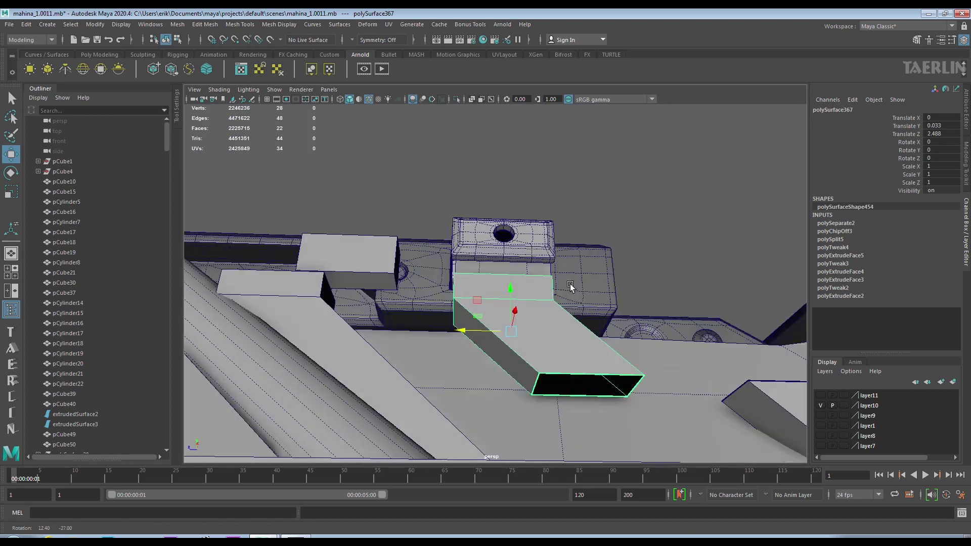
Extrude the open end's edges, scale them, and extrude again to form a thin rim.
{"action": "right_click_drag", "start_coordinate": [558, 276], "coordinate": [544, 248]}
{"action": "left_click", "coordinate": [566, 327]}
{"action": "right_click_drag", "start_coordinate": [570, 303], "coordinate": [678, 301], "text": "shift"}
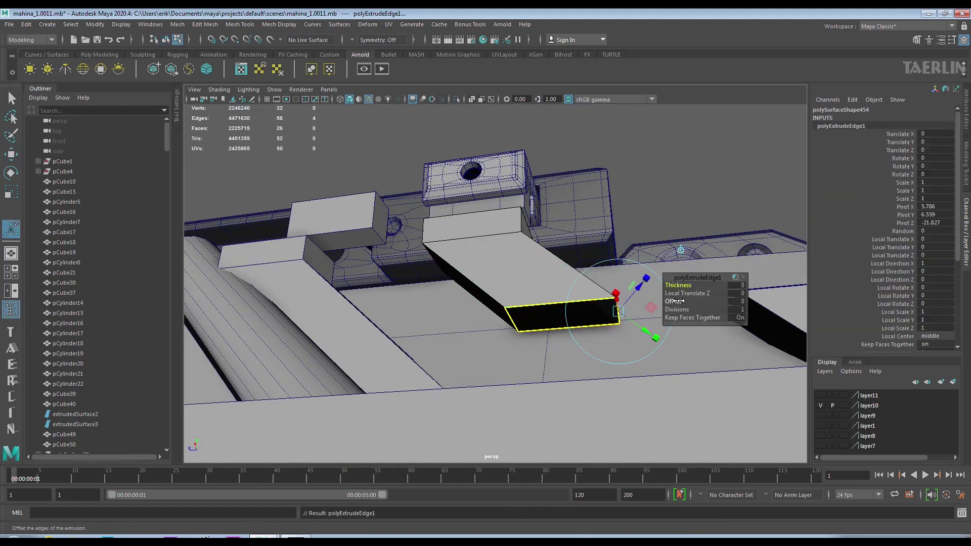
{"action": "key", "text": "ctrl+z"}
{"action": "key", "text": "r"}
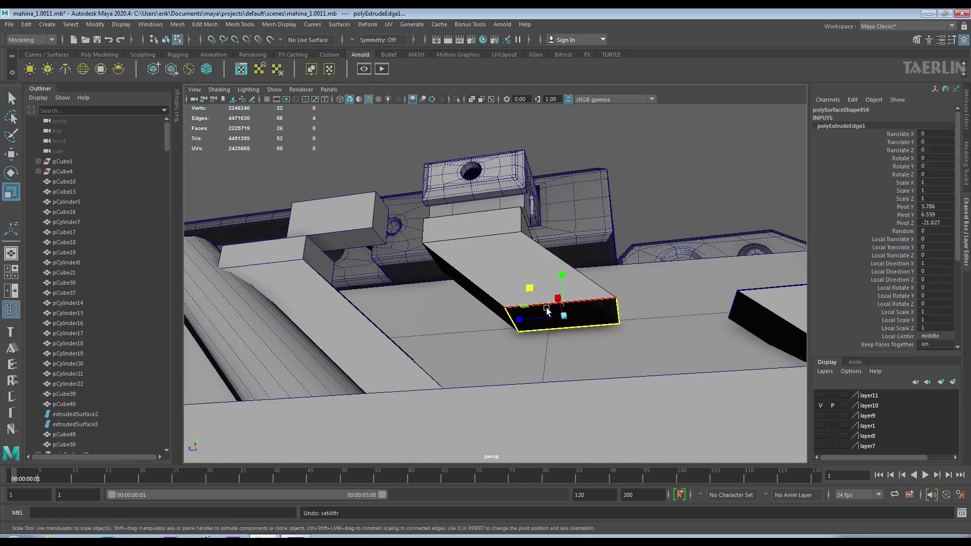
{"action": "mouse_move", "coordinate": [549, 319]}
{"action": "left_mouse_down", "text": "alt"}
{"action": "mouse_move", "coordinate": [539, 349]}
{"action": "mouse_move", "coordinate": [606, 333]}
{"action": "mouse_move", "coordinate": [572, 309]}
{"action": "left_mouse_up", "text": "alt"}
{"action": "key", "text": "ctrl+e"}
{"action": "key", "text": "w"}
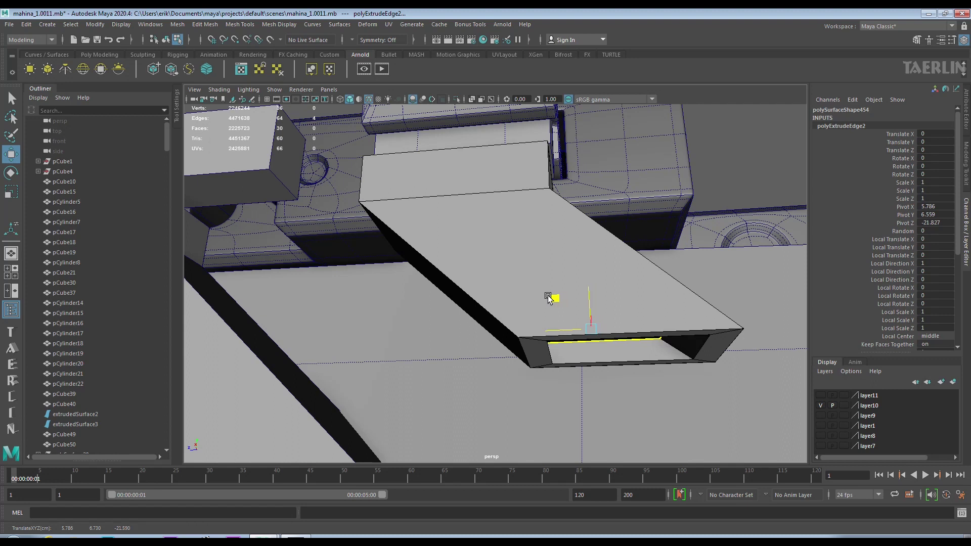
{"action": "mouse_move", "coordinate": [605, 329]}
{"action": "left_mouse_down", "text": "alt"}
{"action": "mouse_move", "coordinate": [561, 217]}
{"action": "mouse_move", "coordinate": [592, 238]}
{"action": "mouse_move", "coordinate": [685, 265]}
{"action": "mouse_move", "coordinate": [623, 270]}
{"action": "mouse_move", "coordinate": [662, 270]}
{"action": "left_mouse_up", "text": "alt"}
{"action": "key", "text": "F8"}
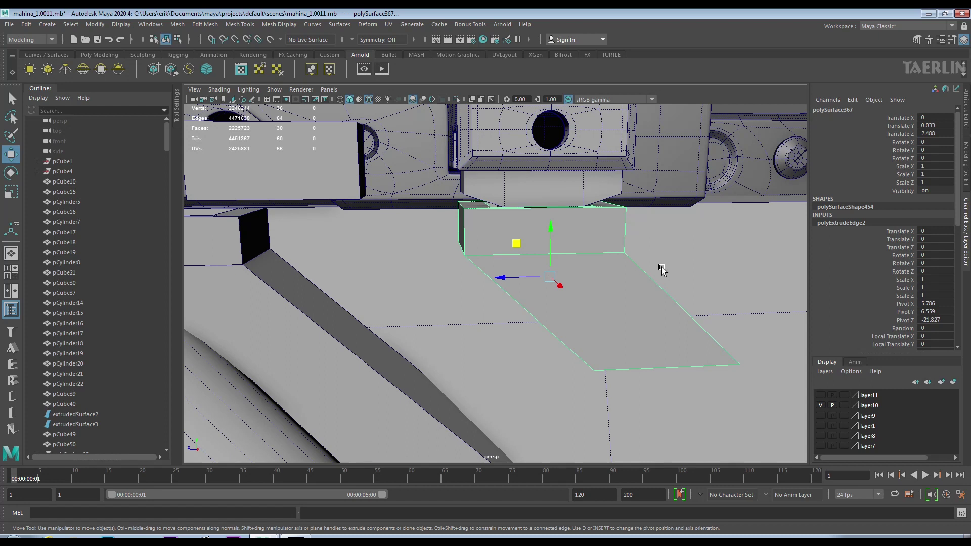
Extrude the strut piece's top face.
{"action": "left_click_drag", "start_coordinate": [591, 309], "coordinate": [612, 297], "text": "alt"}
{"action": "key", "text": "F11"}
{"action": "left_click", "coordinate": [585, 271]}
{"action": "right_click_drag", "start_coordinate": [585, 271], "coordinate": [686, 304], "text": "shift"}
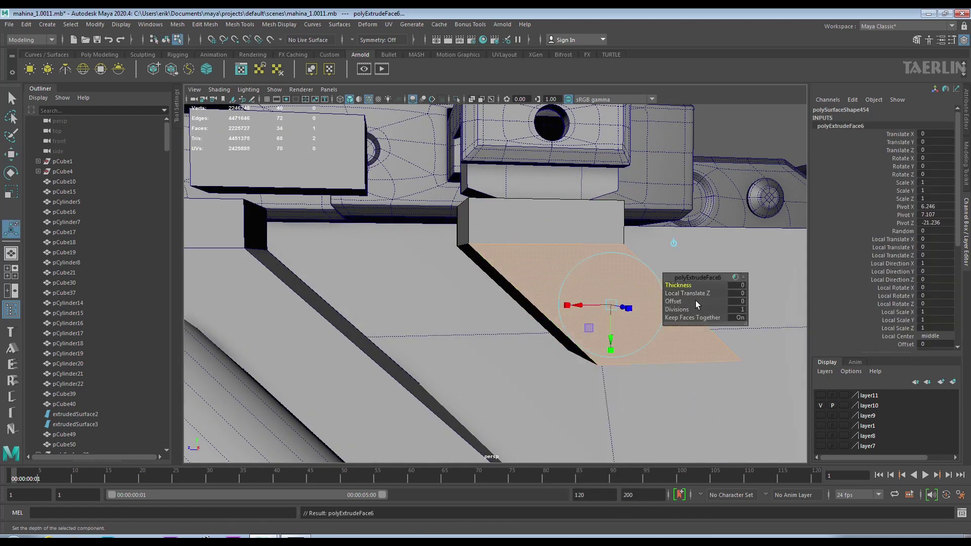
{"action": "right_click_drag", "start_coordinate": [559, 265], "coordinate": [559, 234]}
Multi-Cut a new loop across the top face's lower end and select the face above.
{"action": "right_click_drag", "start_coordinate": [617, 268], "coordinate": [616, 234], "text": "shift"}
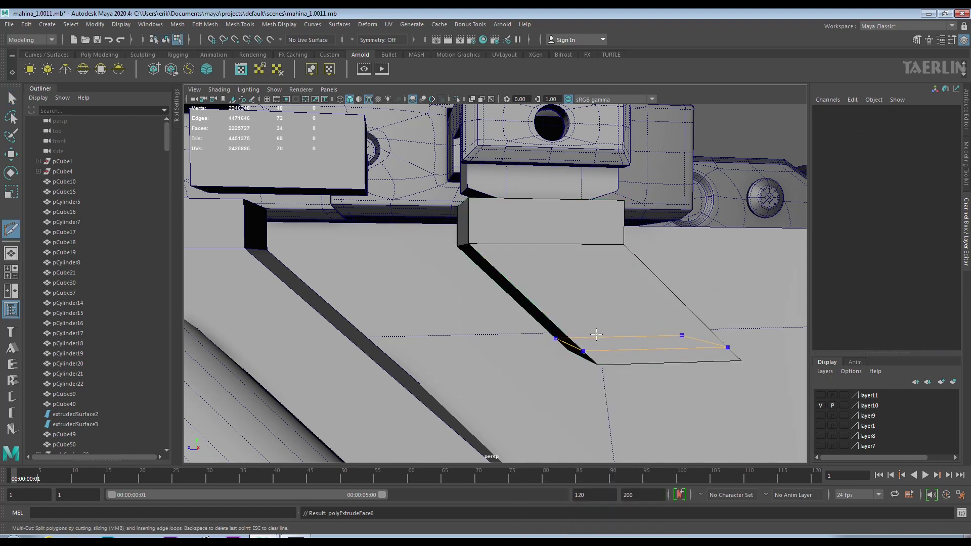
{"action": "mouse_move", "coordinate": [451, 327]}
{"action": "left_mouse_down", "text": "alt"}
{"action": "mouse_move", "coordinate": [559, 310]}
{"action": "mouse_move", "coordinate": [584, 317]}
{"action": "left_mouse_up", "text": "alt"}
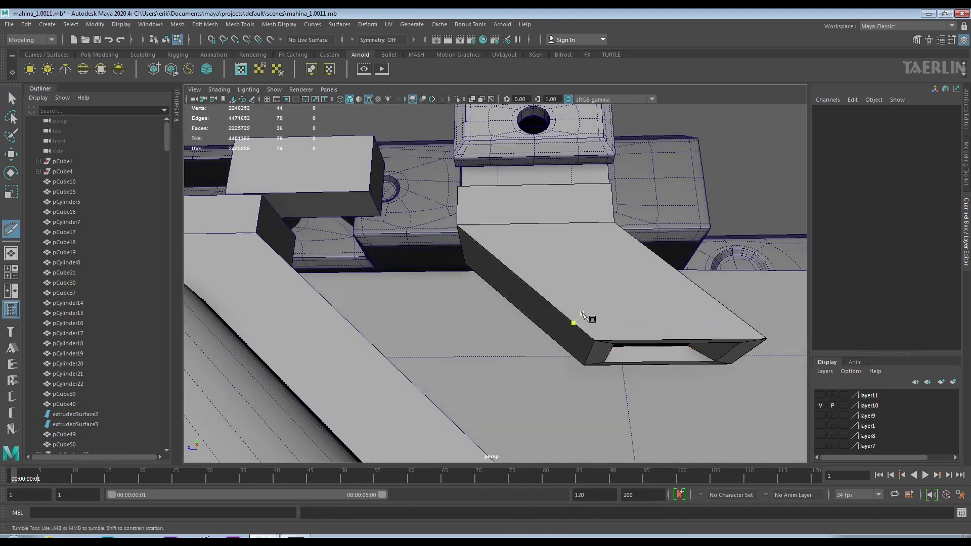
{"action": "mouse_move", "coordinate": [729, 307]}
{"action": "left_mouse_down", "text": "alt"}
{"action": "mouse_move", "coordinate": [698, 301]}
{"action": "mouse_move", "coordinate": [546, 336]}
{"action": "mouse_move", "coordinate": [636, 354]}
{"action": "mouse_move", "coordinate": [505, 354]}
{"action": "mouse_move", "coordinate": [683, 336]}
{"action": "mouse_move", "coordinate": [632, 336]}
{"action": "mouse_move", "coordinate": [617, 298]}
{"action": "mouse_move", "coordinate": [599, 294]}
{"action": "left_mouse_up", "text": "alt"}
{"action": "key", "text": "3"}
{"action": "key", "text": "ctrl+z"}
{"action": "key", "text": "1"}
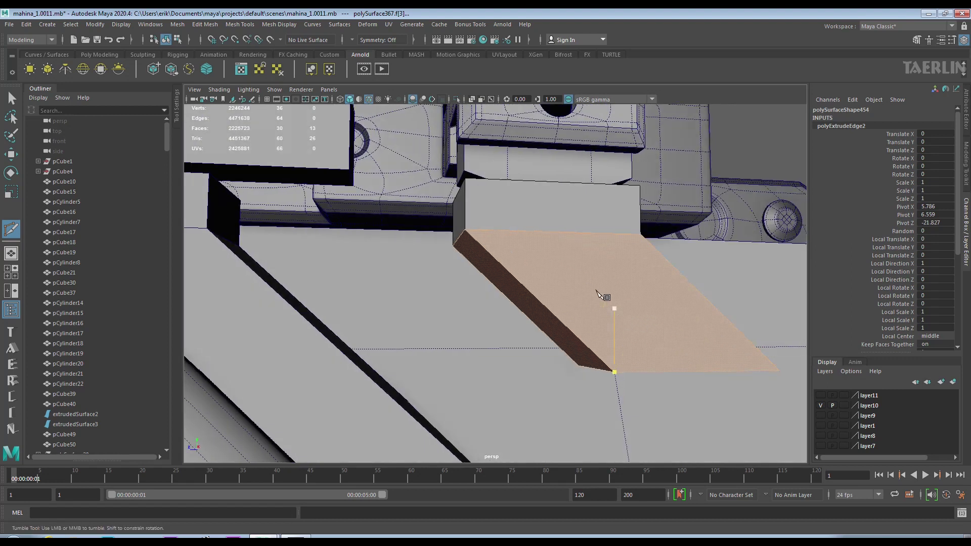
{"action": "left_click", "coordinate": [586, 334], "text": "ctrl"}
{"action": "mouse_move", "coordinate": [369, 232]}
{"action": "left_mouse_down", "text": "alt"}
{"action": "mouse_move", "coordinate": [568, 263]}
{"action": "mouse_move", "coordinate": [669, 292]}
{"action": "left_mouse_up", "text": "alt"}
{"action": "key", "text": "w"}
{"action": "left_click", "coordinate": [593, 274]}
Extrude and inset the selected face to form a recessed panel border.
{"action": "right_click_drag", "start_coordinate": [627, 290], "coordinate": [674, 301], "text": "shift"}
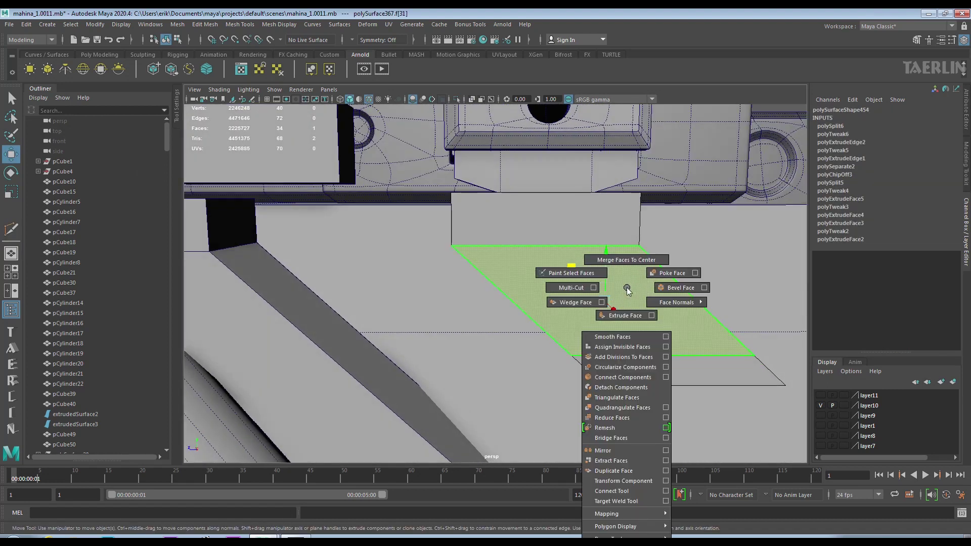
{"action": "right_click_drag", "start_coordinate": [591, 262], "coordinate": [682, 285], "text": "shift"}
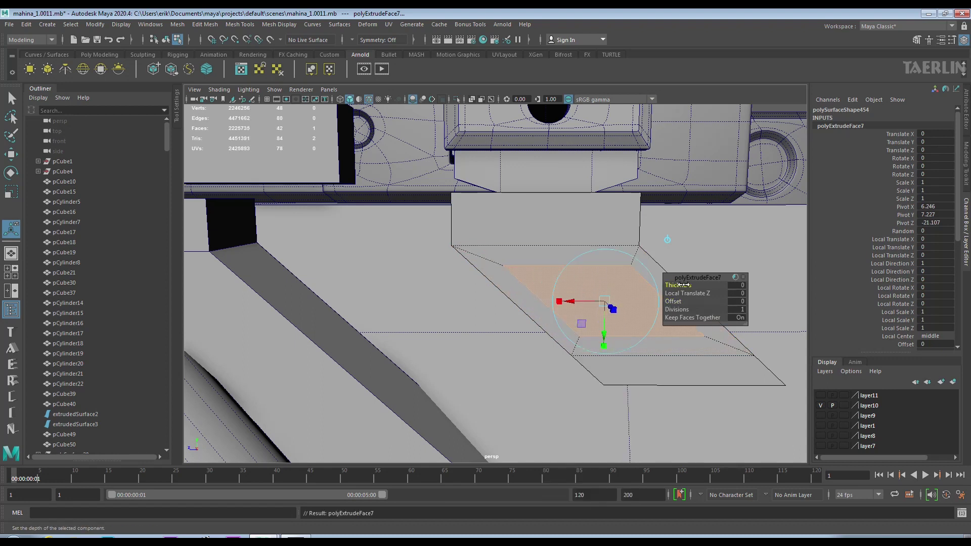
{"action": "mouse_move", "coordinate": [651, 286]}
{"action": "left_mouse_down", "text": "alt"}
{"action": "mouse_move", "coordinate": [597, 299]}
{"action": "mouse_move", "coordinate": [608, 309]}
{"action": "mouse_move", "coordinate": [566, 307]}
{"action": "mouse_move", "coordinate": [561, 229]}
{"action": "left_mouse_up", "text": "alt"}
{"action": "key", "text": "r"}
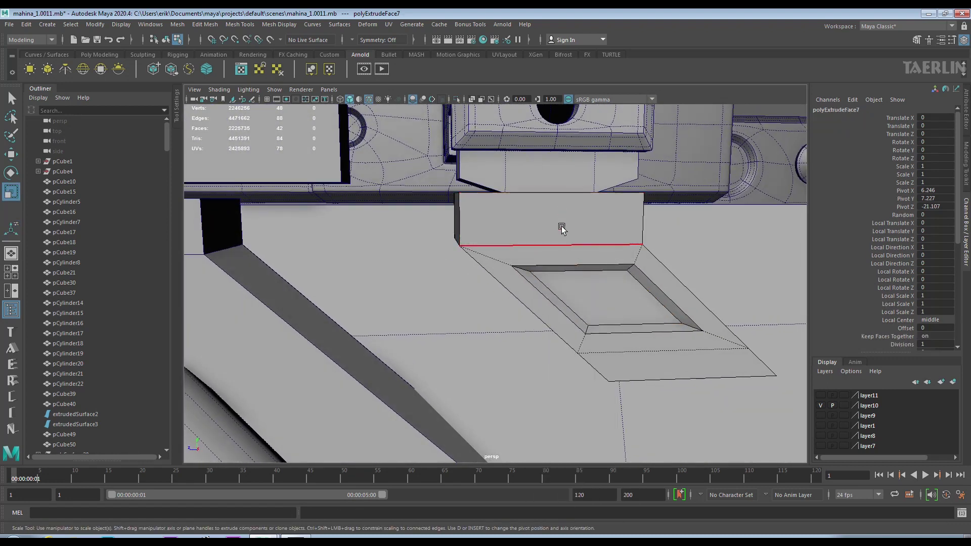
Add edge rings around the piece and select the recessed panel's edge loops.
{"action": "right_click_drag", "start_coordinate": [564, 236], "coordinate": [574, 297], "text": "shift"}
{"action": "left_click_drag", "start_coordinate": [566, 238], "coordinate": [555, 229], "text": "alt"}
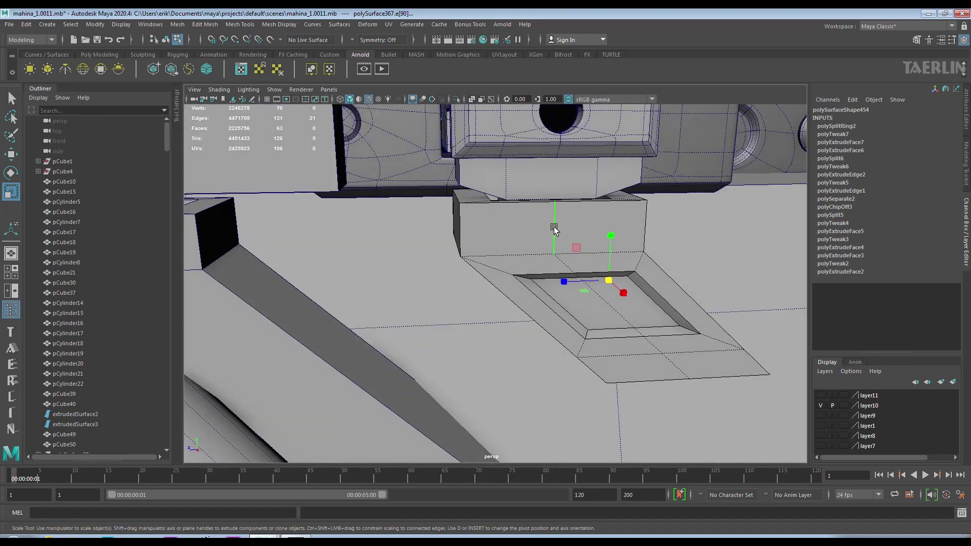
{"action": "right_click_drag", "start_coordinate": [527, 256], "coordinate": [530, 259], "text": "shift"}
{"action": "mouse_move", "coordinate": [530, 259]}
{"action": "left_mouse_down", "text": "alt"}
{"action": "mouse_move", "coordinate": [566, 242]}
{"action": "mouse_move", "coordinate": [606, 265]}
{"action": "left_mouse_up", "text": "alt"}
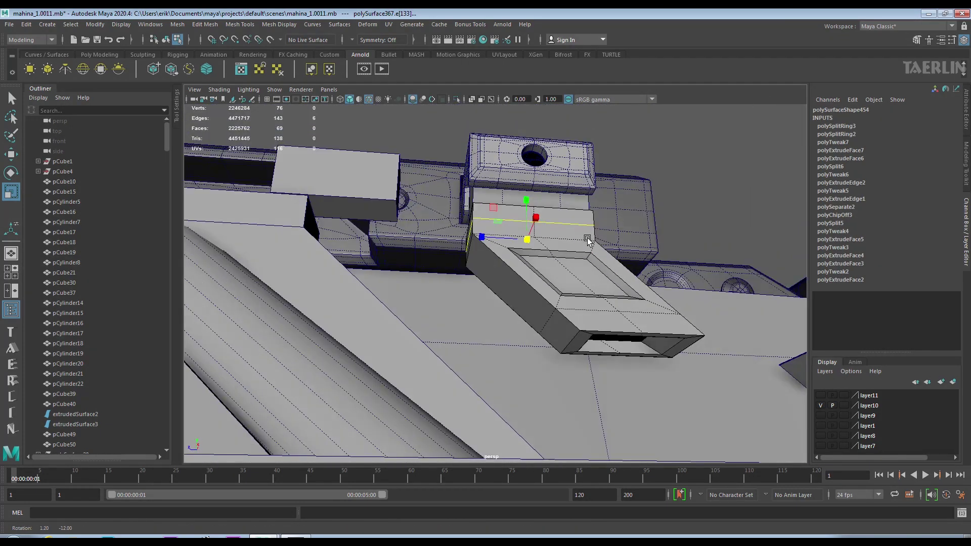
{"action": "right_click_drag", "start_coordinate": [605, 265], "coordinate": [596, 218]}
{"action": "double_click", "coordinate": [617, 336]}
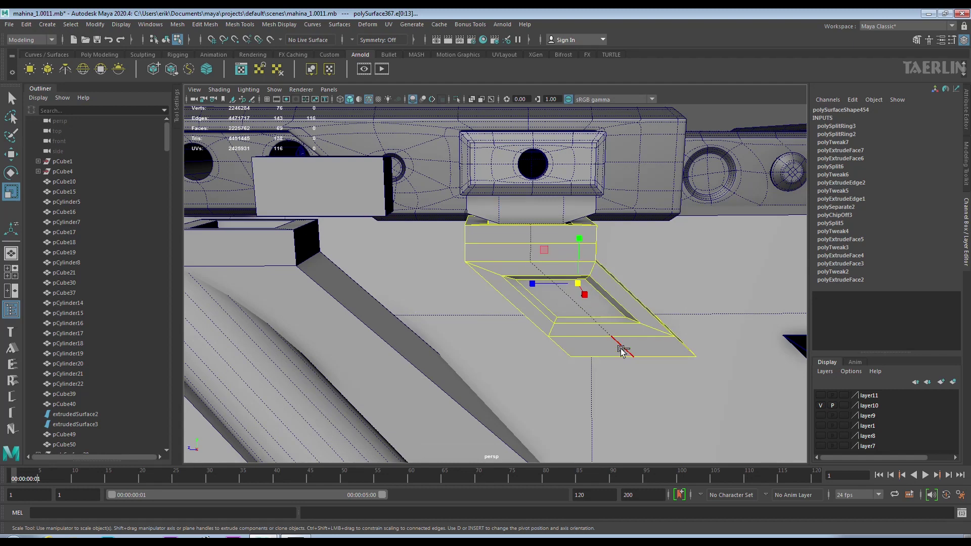
{"action": "left_click_drag", "start_coordinate": [479, 243], "coordinate": [642, 331], "text": "alt"}
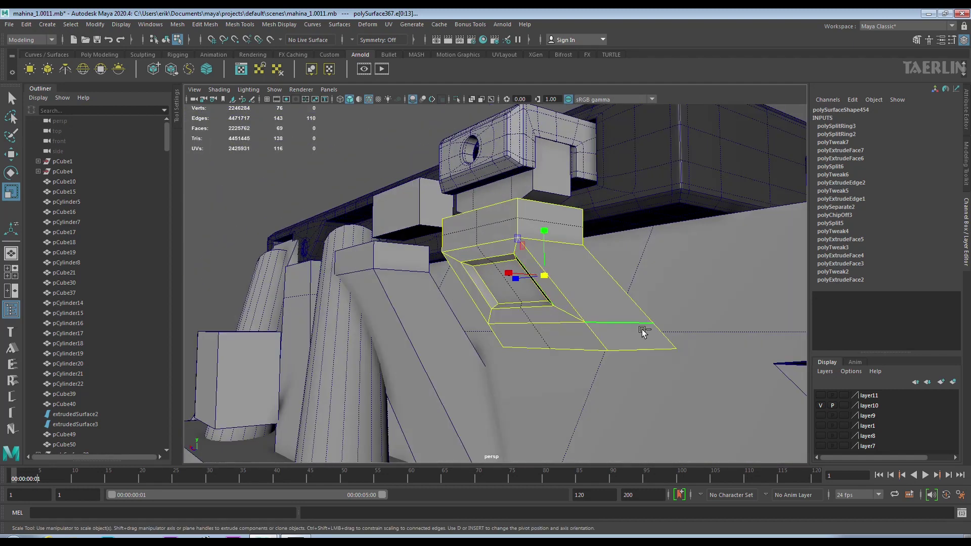
{"action": "key", "text": "f"}
Bevel the recessed panel's edges with Chamfer turned off.
{"action": "right_click_drag", "start_coordinate": [606, 308], "coordinate": [664, 292], "text": "shift"}
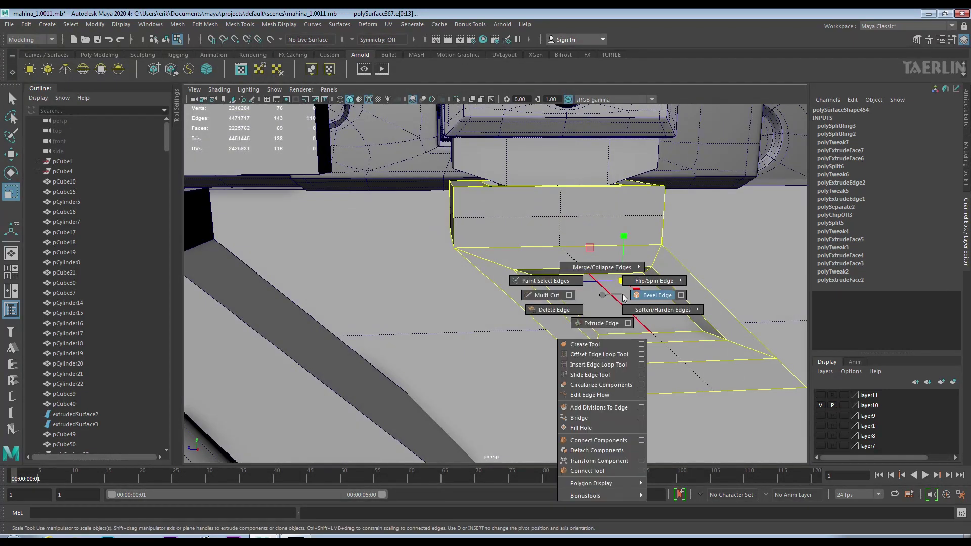
{"action": "left_click", "coordinate": [682, 326]}
{"action": "mouse_move", "coordinate": [641, 282]}
{"action": "left_mouse_down", "text": "alt"}
{"action": "mouse_move", "coordinate": [608, 316]}
{"action": "mouse_move", "coordinate": [525, 233]}
{"action": "mouse_move", "coordinate": [469, 208]}
{"action": "mouse_move", "coordinate": [478, 254]}
{"action": "mouse_move", "coordinate": [500, 223]}
{"action": "mouse_move", "coordinate": [542, 245]}
{"action": "mouse_move", "coordinate": [544, 328]}
{"action": "left_mouse_up", "text": "alt"}
{"action": "key", "text": "3"}
{"action": "key", "text": "1"}
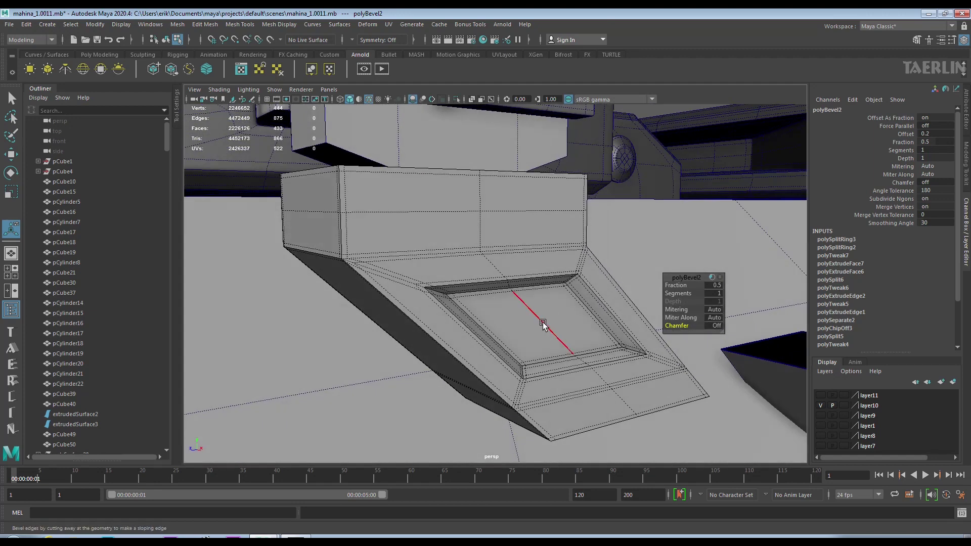
Insert an edge loop across the bracket and select faces on its upright front.
{"action": "left_click", "coordinate": [545, 327]}
{"action": "right_click_drag", "start_coordinate": [545, 328], "coordinate": [559, 350], "text": "ctrl"}
{"action": "mouse_move", "coordinate": [558, 350]}
{"action": "left_mouse_down", "text": "alt"}
{"action": "mouse_move", "coordinate": [502, 304]}
{"action": "mouse_move", "coordinate": [492, 239]}
{"action": "mouse_move", "coordinate": [520, 244]}
{"action": "left_mouse_up", "text": "alt"}
{"action": "key", "text": "F11"}
{"action": "mouse_move", "coordinate": [520, 244]}
{"action": "right_mouse_down", "text": "alt"}
{"action": "mouse_move", "coordinate": [537, 310]}
{"action": "mouse_move", "coordinate": [460, 303]}
{"action": "right_mouse_up", "text": "alt"}
{"action": "left_click", "coordinate": [460, 303], "text": "shift"}
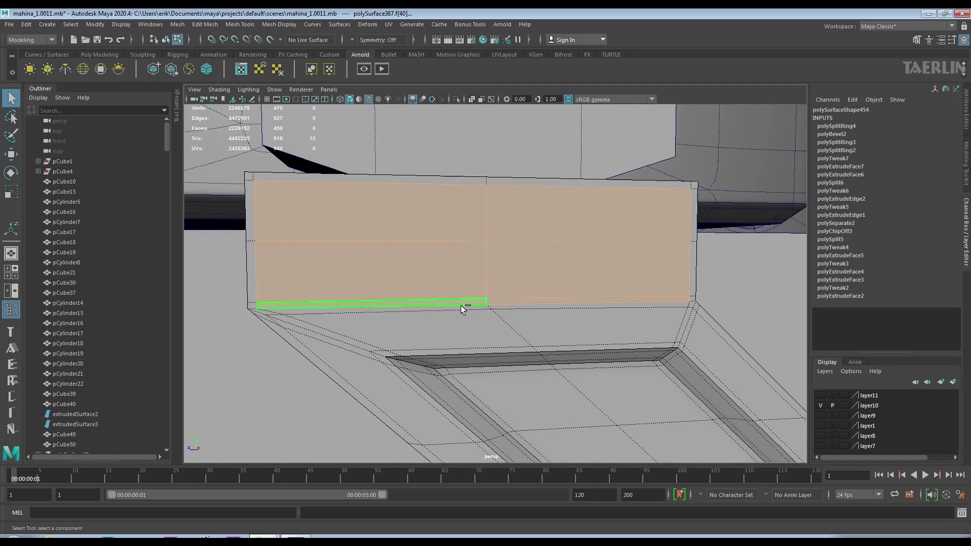
{"action": "right_click_drag", "start_coordinate": [525, 306], "coordinate": [563, 321], "text": "alt"}
{"action": "mouse_move", "coordinate": [563, 321]}
{"action": "left_mouse_down", "text": "alt"}
{"action": "mouse_move", "coordinate": [566, 290]}
{"action": "mouse_move", "coordinate": [572, 306]}
{"action": "left_mouse_up", "text": "alt"}
Extrude the front faces and circularize them into a disc, Radial Offset -0.41, Twist -24.9.
{"action": "key", "text": "ctrl+x"}
{"action": "key", "text": "ctrl+v"}
{"action": "mouse_move", "coordinate": [516, 326]}
{"action": "left_mouse_down", "text": "alt"}
{"action": "mouse_move", "coordinate": [462, 286]}
{"action": "mouse_move", "coordinate": [520, 220]}
{"action": "mouse_move", "coordinate": [526, 269]}
{"action": "left_mouse_up", "text": "alt"}
{"action": "key", "text": "f"}
{"action": "key", "text": "alt+x"}
{"action": "key", "text": "alt+x"}
{"action": "key", "text": "ctrl+e"}
{"action": "mouse_move", "coordinate": [526, 269]}
{"action": "right_mouse_down", "text": "shift"}
{"action": "mouse_move", "coordinate": [536, 323]}
{"action": "mouse_move", "coordinate": [525, 349]}
{"action": "right_mouse_up", "text": "shift"}
{"action": "left_click_drag", "start_coordinate": [688, 294], "coordinate": [671, 293]}
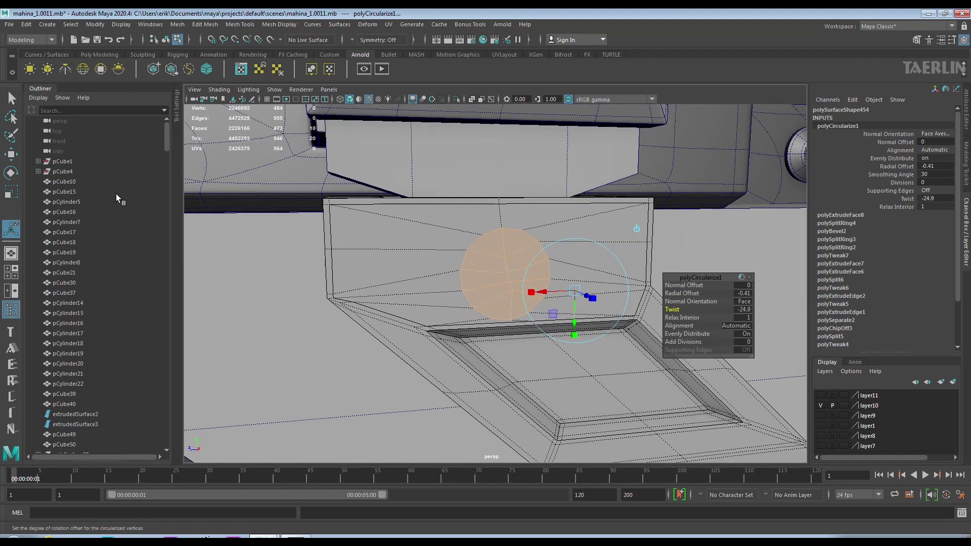
Extrude the disc faces again at thickness 0.001, then delete them to open a round hole.
{"action": "key", "text": "w"}
{"action": "mouse_move", "coordinate": [533, 277]}
{"action": "left_mouse_down", "text": "alt"}
{"action": "mouse_move", "coordinate": [555, 260]}
{"action": "mouse_move", "coordinate": [521, 253]}
{"action": "left_mouse_up", "text": "alt"}
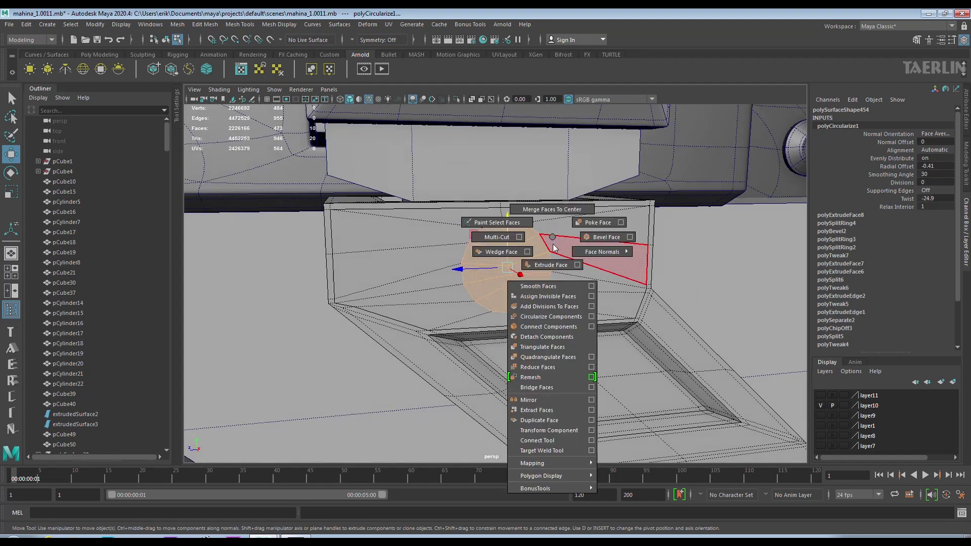
{"action": "right_click_drag", "start_coordinate": [521, 252], "coordinate": [561, 247], "text": "shift"}
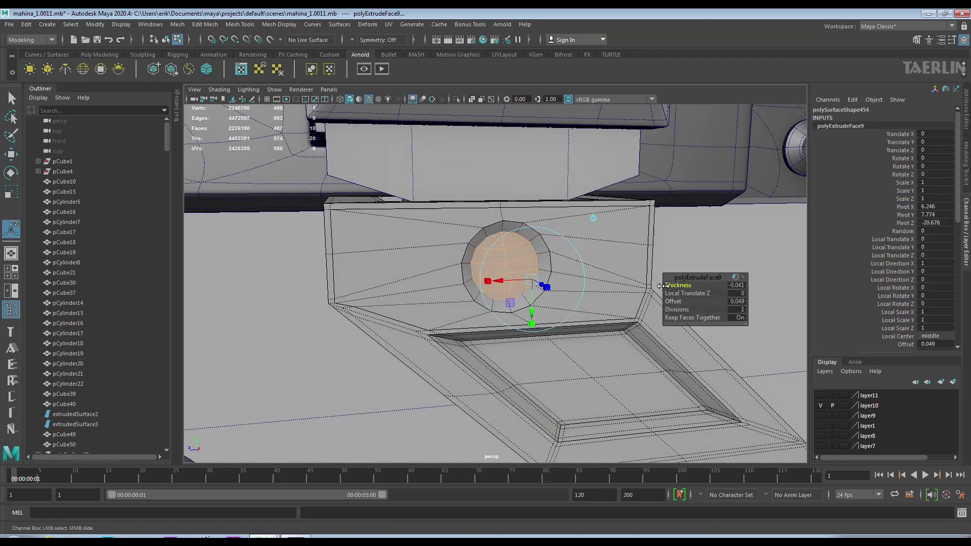
{"action": "scroll", "coordinate": [663, 285], "scroll_direction": "up", "scroll_amount": 2}
{"action": "key", "text": "ctrl+e"}
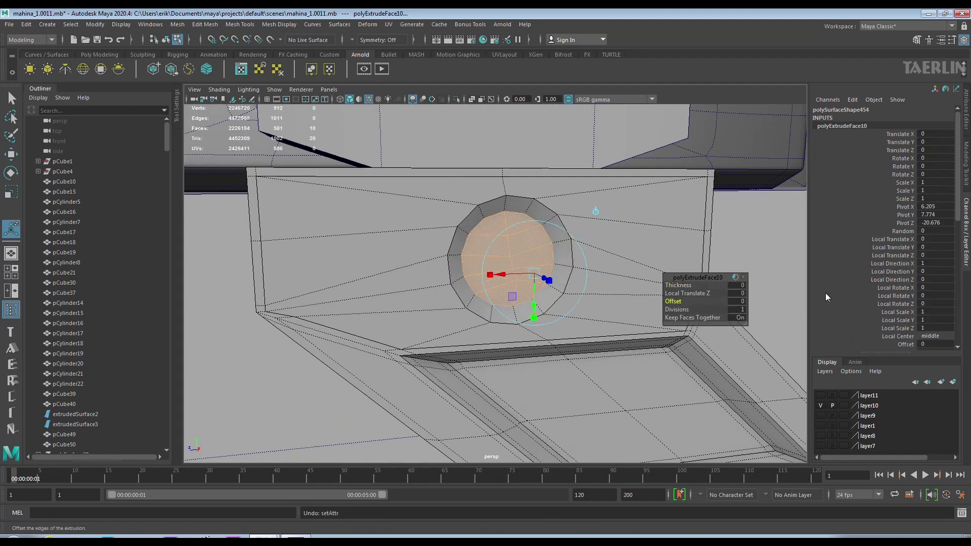
{"action": "left_click_drag", "start_coordinate": [677, 285], "coordinate": [679, 284]}
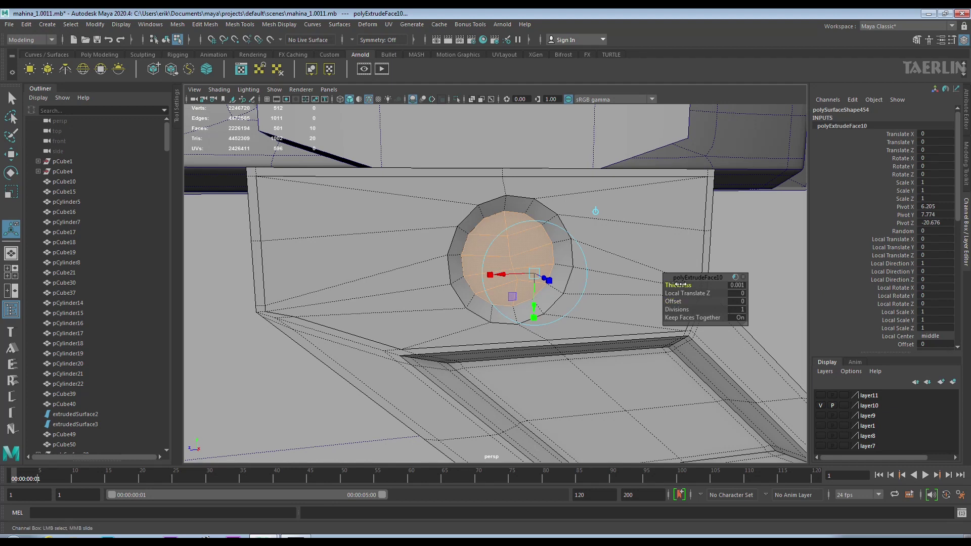
{"action": "key", "text": "ctrl+e"}
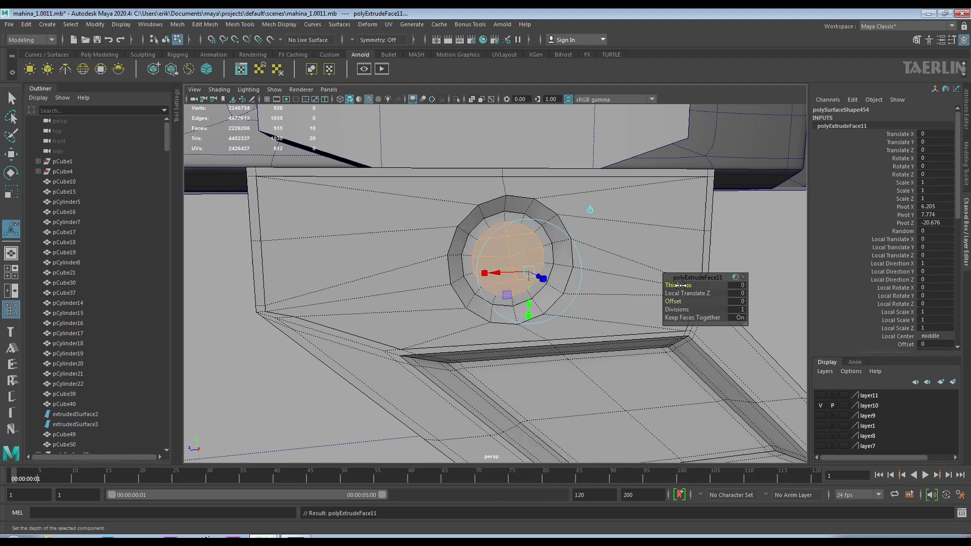
{"action": "key", "text": "Delete"}
Bevel the edge loop around the hole's rim.
{"action": "right_click_drag", "start_coordinate": [577, 227], "coordinate": [552, 215]}
{"action": "double_click", "coordinate": [552, 215]}
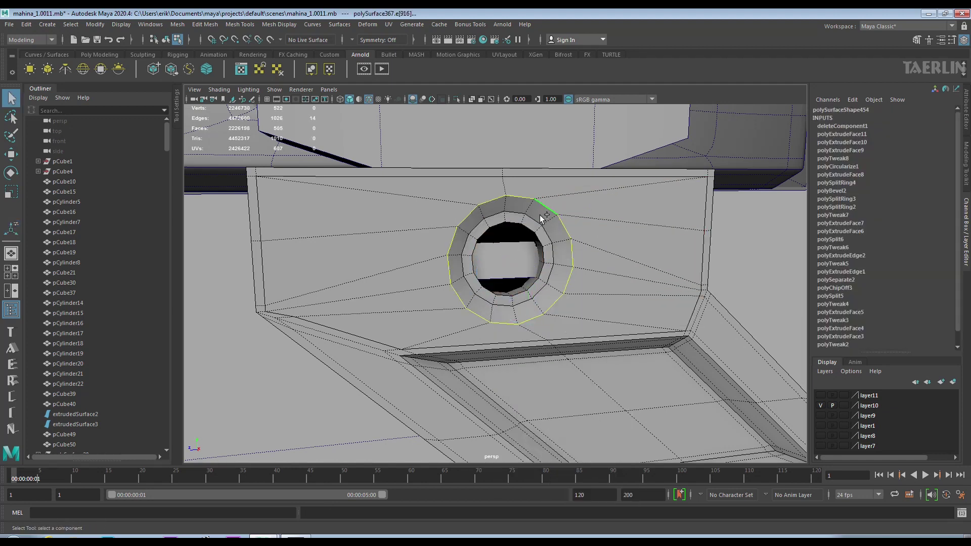
{"action": "key", "text": "ctrl+b"}
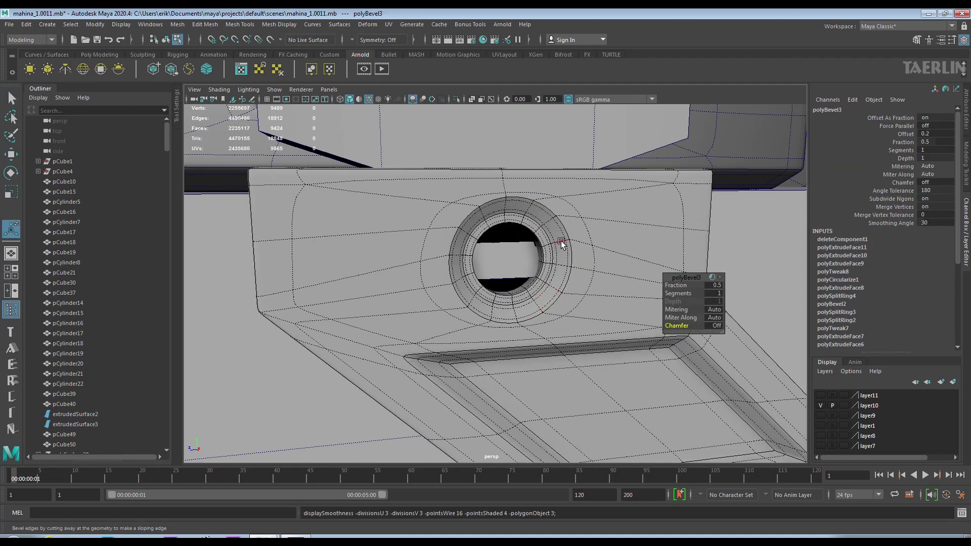
{"action": "key", "text": "F8"}
{"action": "mouse_move", "coordinate": [734, 211]}
{"action": "left_mouse_down", "text": "alt"}
{"action": "mouse_move", "coordinate": [659, 272]}
{"action": "mouse_move", "coordinate": [563, 307]}
{"action": "left_mouse_up", "text": "alt"}
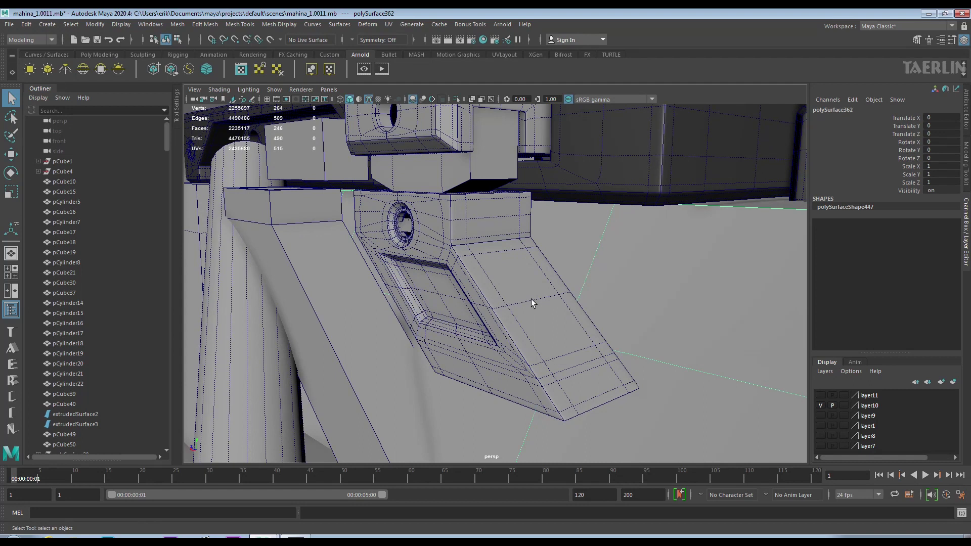
{"action": "mouse_move", "coordinate": [543, 286]}
{"action": "left_mouse_down", "text": "alt"}
{"action": "mouse_move", "coordinate": [603, 264]}
{"action": "mouse_move", "coordinate": [492, 266]}
{"action": "left_mouse_up", "text": "alt"}
Insert a vertical edge loop along the bracket's sloped section.
{"action": "key", "text": "F10"}
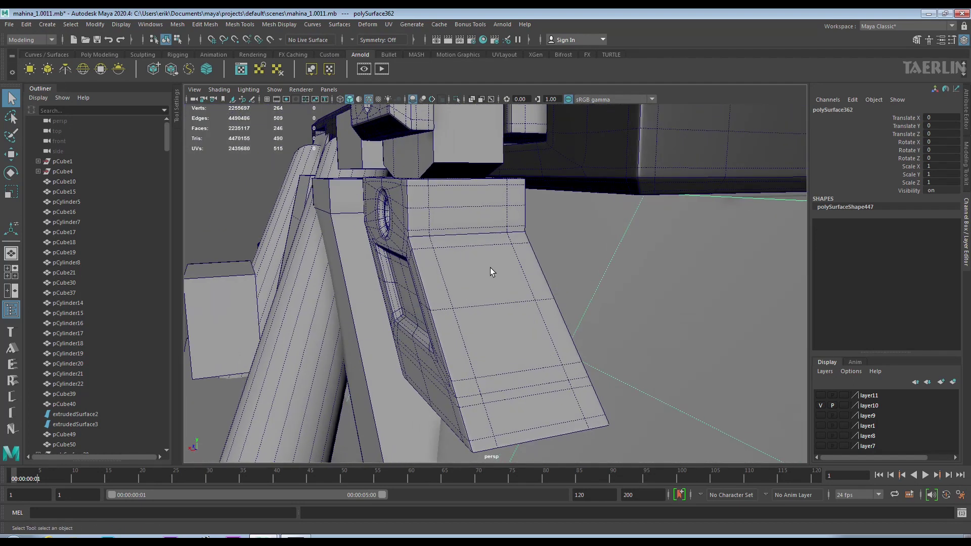
{"action": "left_click", "coordinate": [495, 302]}
{"action": "mouse_move", "coordinate": [493, 291]}
{"action": "left_mouse_down", "text": "alt"}
{"action": "mouse_move", "coordinate": [553, 279]}
{"action": "mouse_move", "coordinate": [481, 275]}
{"action": "mouse_move", "coordinate": [556, 278]}
{"action": "left_mouse_up", "text": "alt"}
{"action": "mouse_move", "coordinate": [556, 279]}
{"action": "right_mouse_down", "text": "alt"}
{"action": "mouse_move", "coordinate": [520, 273]}
{"action": "mouse_move", "coordinate": [506, 284]}
{"action": "right_mouse_up", "text": "alt"}
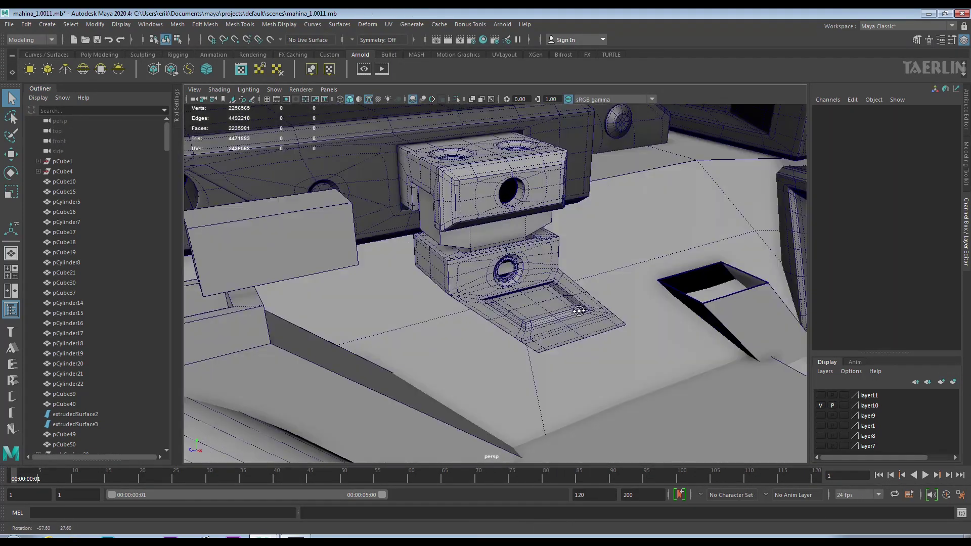
{"action": "left_click_drag", "start_coordinate": [506, 283], "coordinate": [511, 283], "text": "alt"}
{"action": "scroll", "coordinate": [512, 283], "scroll_direction": "up", "scroll_amount": 3}
{"action": "left_click", "coordinate": [465, 195]}
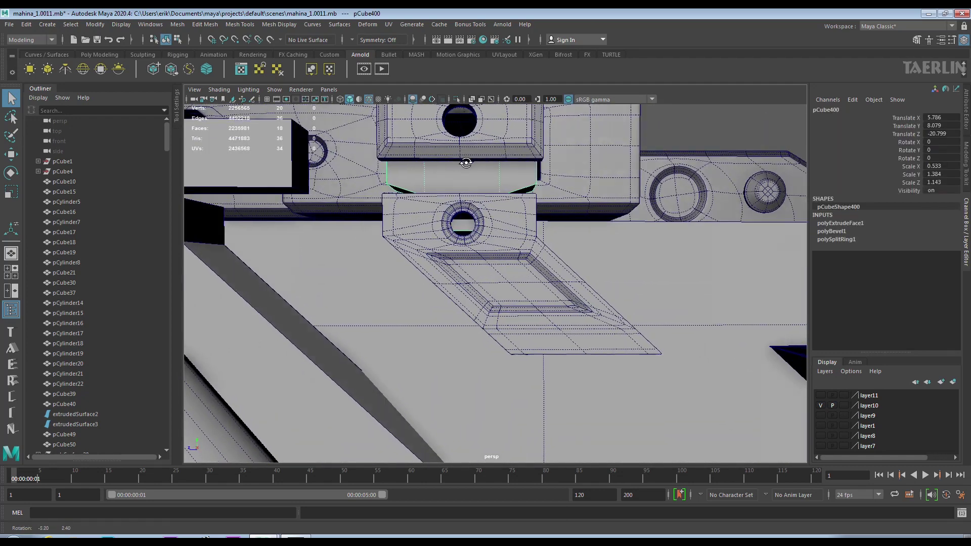
Isolate connecting block pCube400 and bevel its edges with Fraction 0.41.
{"action": "scroll", "coordinate": [503, 139], "scroll_direction": "up", "scroll_amount": 1}
{"action": "key", "text": "F11"}
{"action": "left_click", "coordinate": [466, 223]}
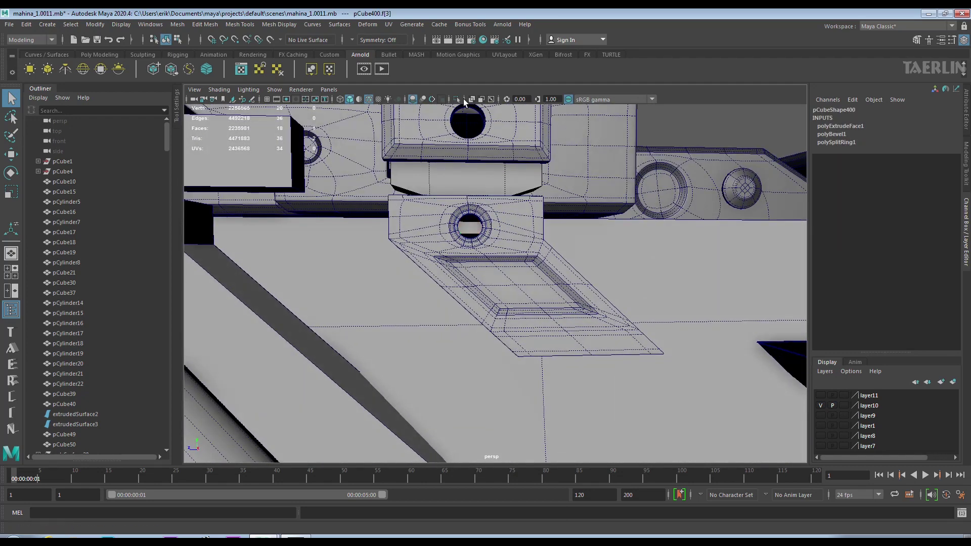
{"action": "left_click", "coordinate": [456, 99]}
{"action": "left_click", "coordinate": [456, 99]}
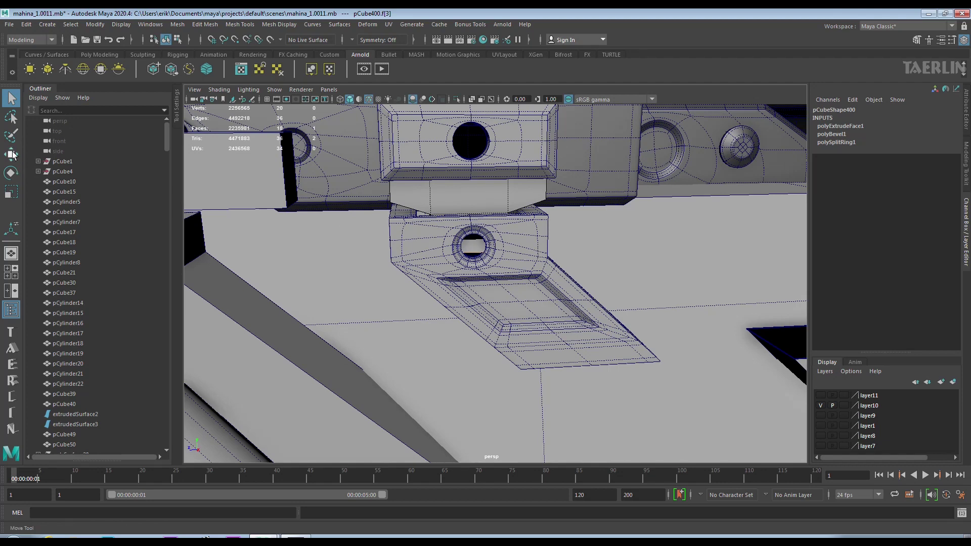
{"action": "mouse_move", "coordinate": [473, 211]}
{"action": "left_mouse_down", "text": "alt"}
{"action": "mouse_move", "coordinate": [499, 221]}
{"action": "mouse_move", "coordinate": [442, 232]}
{"action": "mouse_move", "coordinate": [514, 241]}
{"action": "left_mouse_up", "text": "alt"}
{"action": "right_click_drag", "start_coordinate": [514, 241], "coordinate": [531, 225]}
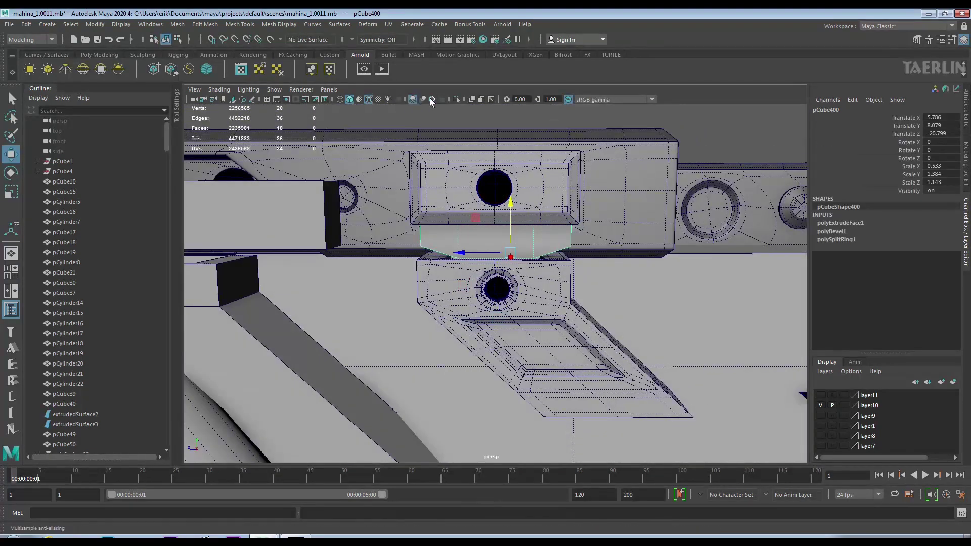
{"action": "left_click", "coordinate": [457, 99]}
{"action": "key", "text": "ctrl+b"}
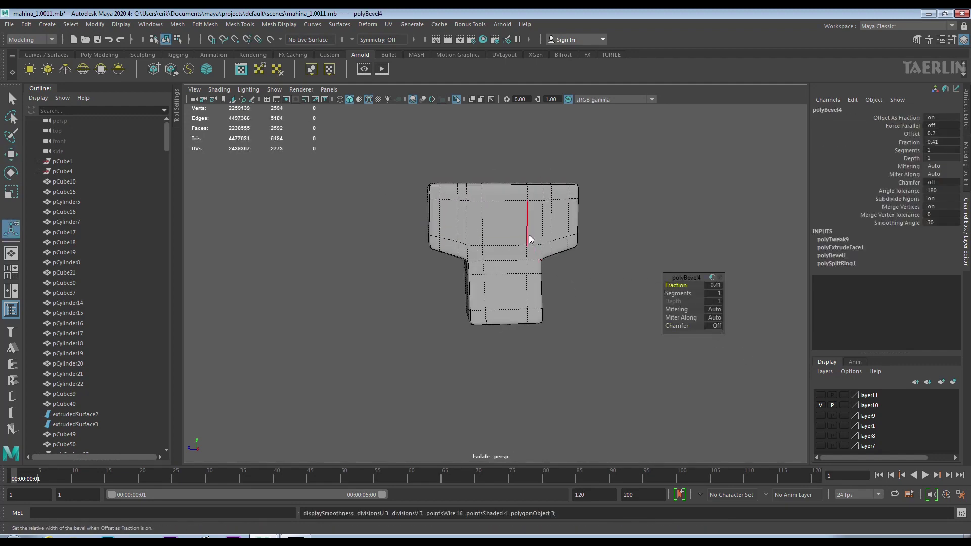
{"action": "key", "text": "F8"}
{"action": "left_click", "coordinate": [456, 99]}
Insert two edge loops across pCube400's lower section.
{"action": "left_click_drag", "start_coordinate": [496, 225], "coordinate": [636, 236], "text": "alt"}
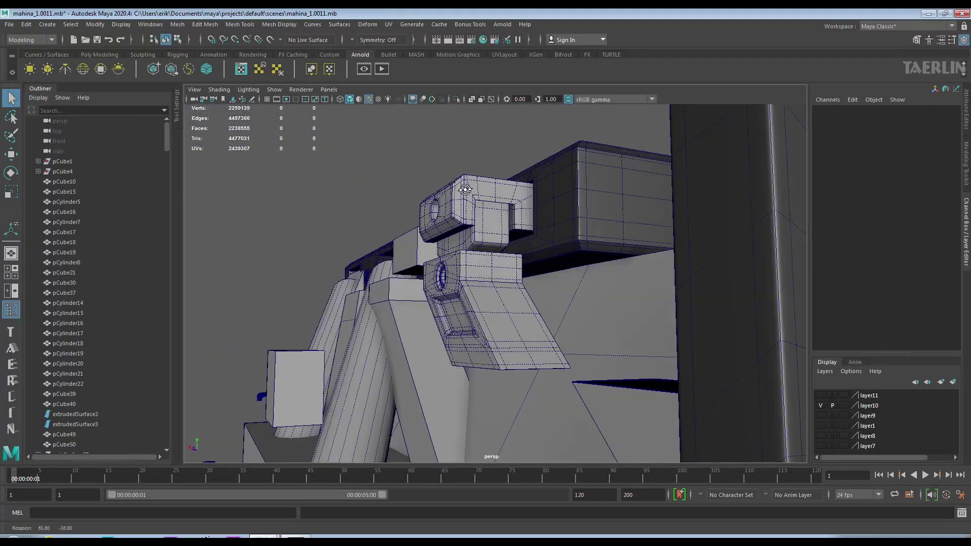
{"action": "left_click_drag", "start_coordinate": [636, 236], "coordinate": [526, 226], "text": "alt"}
{"action": "double_click", "coordinate": [526, 226]}
{"action": "mouse_move", "coordinate": [544, 269]}
{"action": "left_mouse_down", "text": "alt"}
{"action": "mouse_move", "coordinate": [499, 234]}
{"action": "mouse_move", "coordinate": [506, 242]}
{"action": "left_mouse_up", "text": "alt"}
{"action": "left_click", "coordinate": [499, 235]}
{"action": "left_click", "coordinate": [506, 241]}
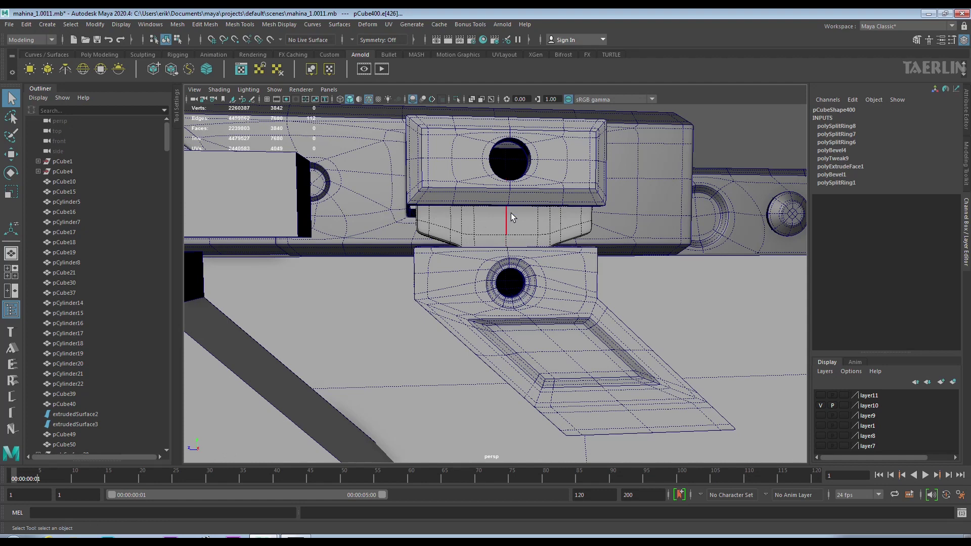
{"action": "left_click", "coordinate": [455, 101]}
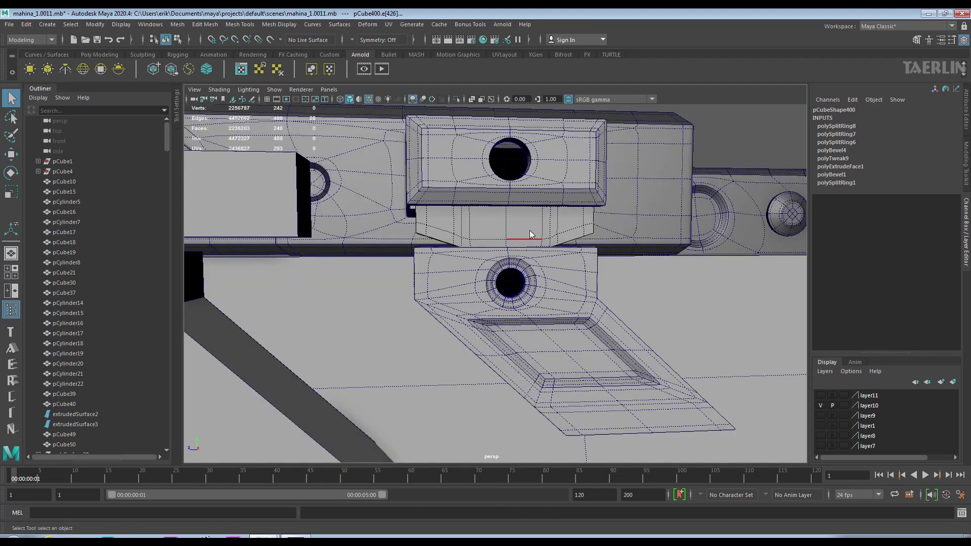
{"action": "key", "text": "F8"}
{"action": "left_click_drag", "start_coordinate": [520, 232], "coordinate": [613, 228], "text": "alt"}
{"action": "left_click", "coordinate": [612, 284]}
{"action": "mouse_move", "coordinate": [662, 162]}
{"action": "left_mouse_down", "text": "alt"}
{"action": "mouse_move", "coordinate": [612, 284]}
{"action": "mouse_move", "coordinate": [636, 338]}
{"action": "mouse_move", "coordinate": [660, 299]}
{"action": "mouse_move", "coordinate": [532, 237]}
{"action": "mouse_move", "coordinate": [488, 223]}
{"action": "mouse_move", "coordinate": [449, 225]}
{"action": "mouse_move", "coordinate": [503, 257]}
{"action": "left_mouse_up", "text": "alt"}
Duplicate the strip piece, slide the copy along the surface and centre its pivot.
{"action": "key", "text": "w"}
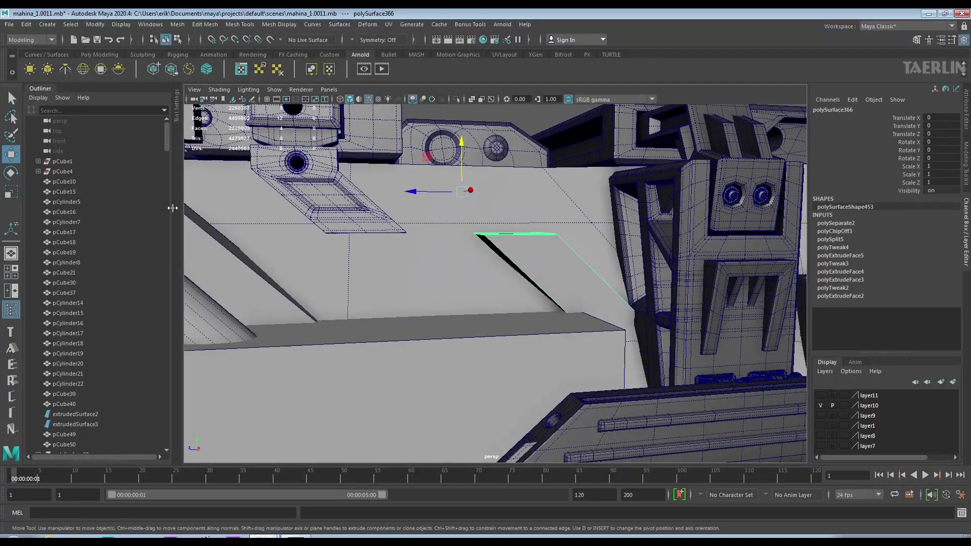
{"action": "key", "text": "ctrl+d"}
{"action": "middle_click_drag", "start_coordinate": [502, 277], "coordinate": [355, 208]}
{"action": "key", "text": "f"}
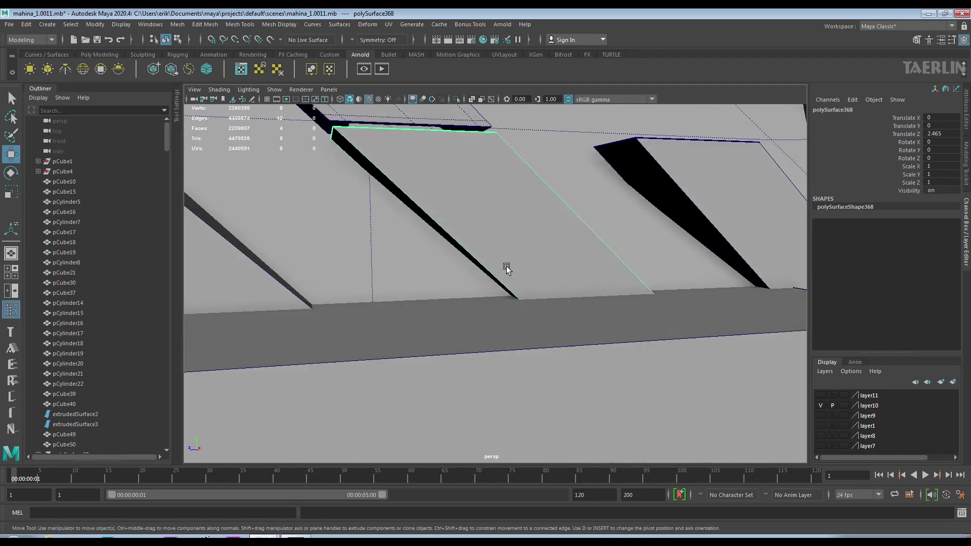
{"action": "left_click", "coordinate": [88, 23]}
{"action": "left_click", "coordinate": [109, 96]}
Scale the copy to about 0.65 and place it under the bracket at Translate Y 0.42, Z 3.04.
{"action": "left_click", "coordinate": [12, 195]}
{"action": "left_click_drag", "start_coordinate": [571, 315], "coordinate": [563, 319]}
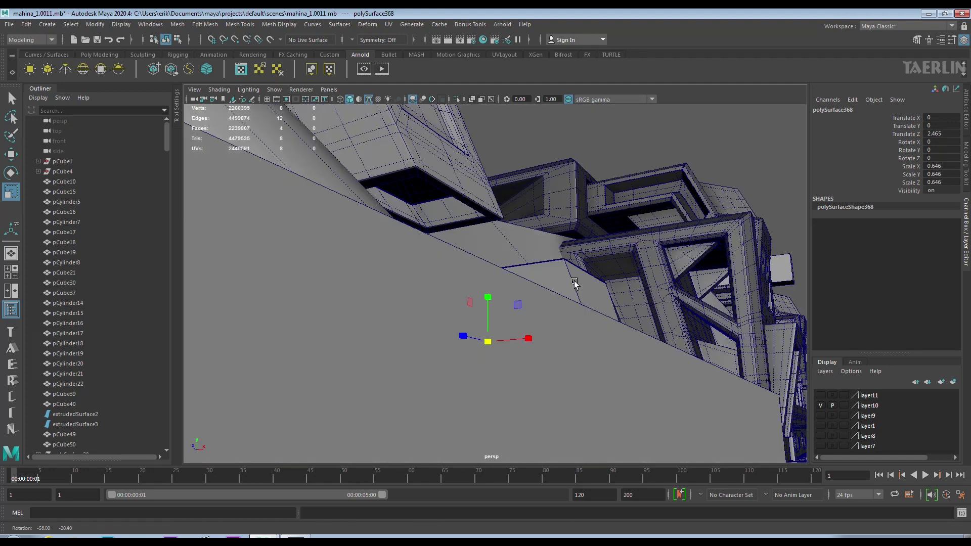
{"action": "left_click_drag", "start_coordinate": [493, 317], "coordinate": [450, 278], "text": "alt"}
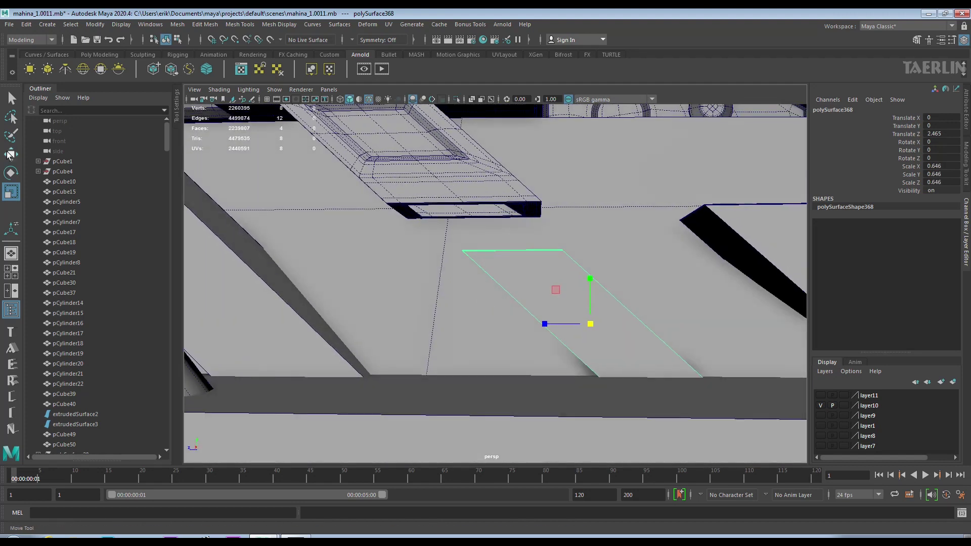
{"action": "middle_click_drag", "start_coordinate": [558, 292], "coordinate": [529, 264]}
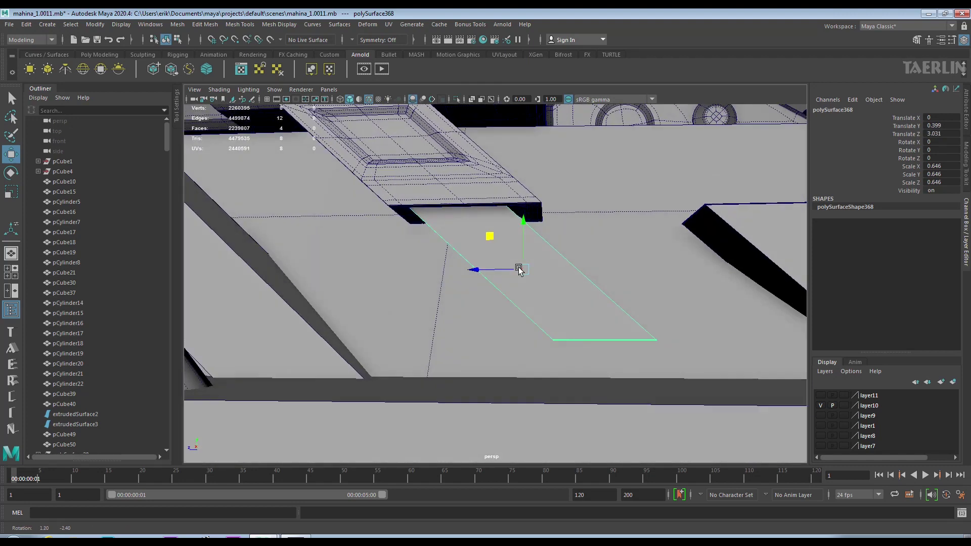
{"action": "middle_click_drag", "start_coordinate": [489, 234], "coordinate": [483, 231]}
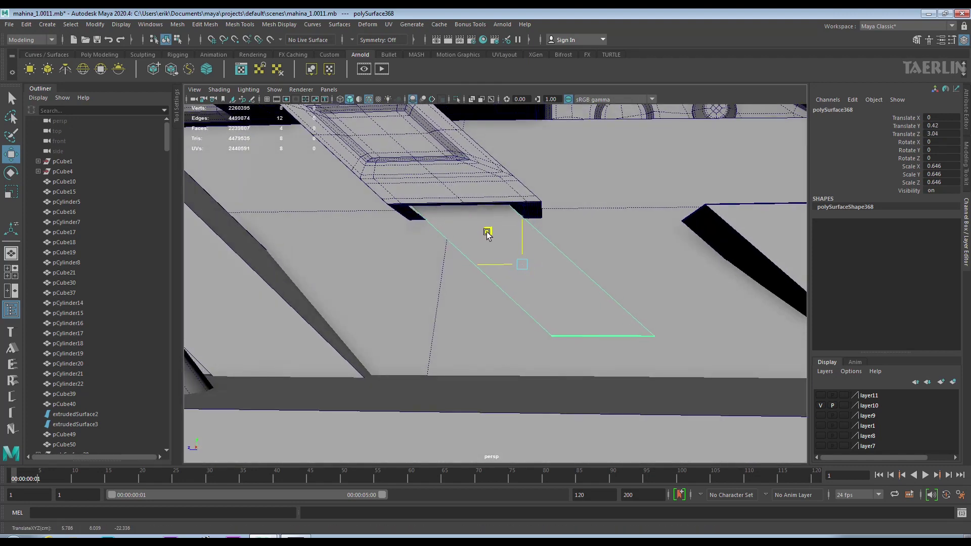
{"action": "left_click_drag", "start_coordinate": [487, 233], "coordinate": [529, 247], "text": "alt"}
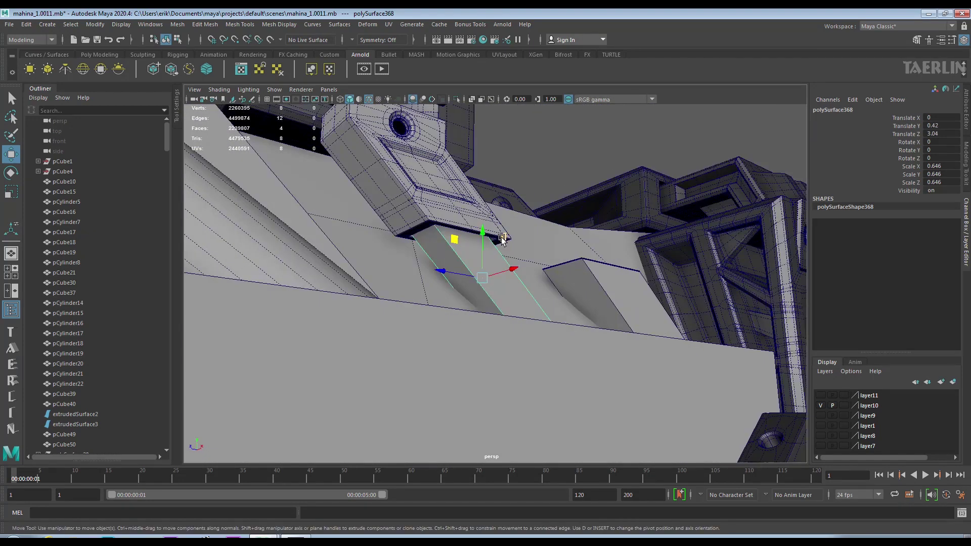
{"action": "scroll", "coordinate": [502, 239], "scroll_direction": "up", "scroll_amount": 3}
{"action": "scroll", "coordinate": [537, 299], "scroll_direction": "up", "scroll_amount": 3}
Bevel the slot panel's edges with Fraction 0.144 and 1 segment.
{"action": "left_click", "coordinate": [542, 263]}
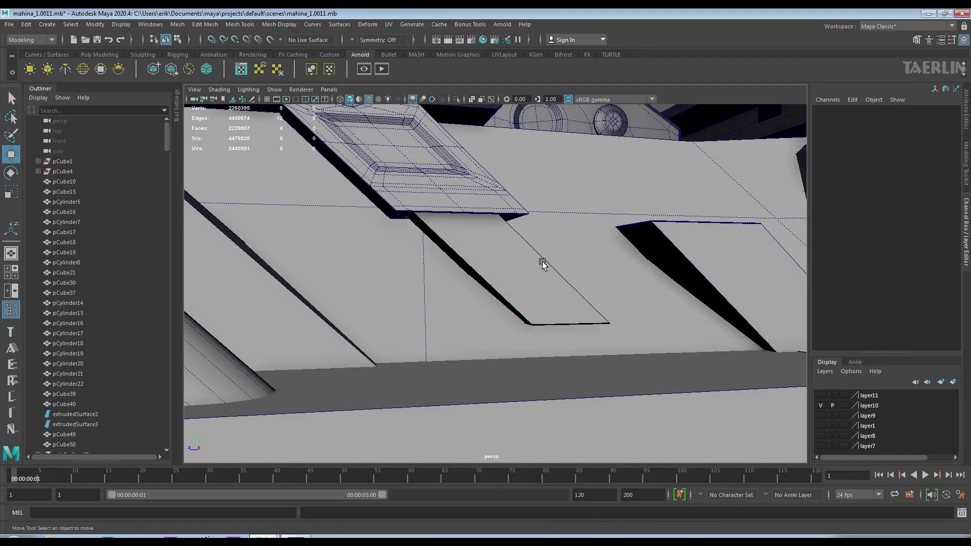
{"action": "left_click", "coordinate": [561, 268]}
{"action": "right_click_drag", "start_coordinate": [494, 282], "coordinate": [531, 255], "text": "shift"}
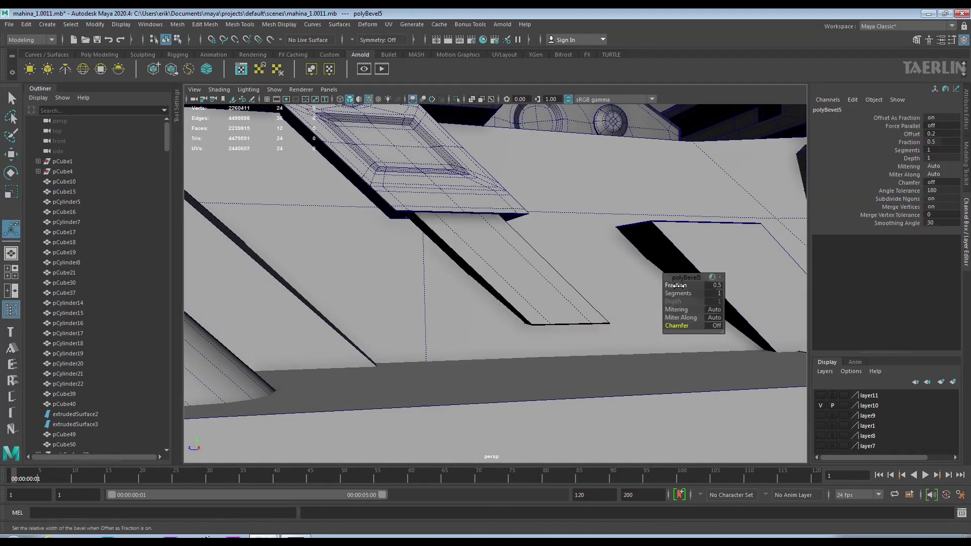
{"action": "middle_click_drag", "start_coordinate": [499, 272], "coordinate": [538, 206]}
{"action": "key", "text": "F8"}
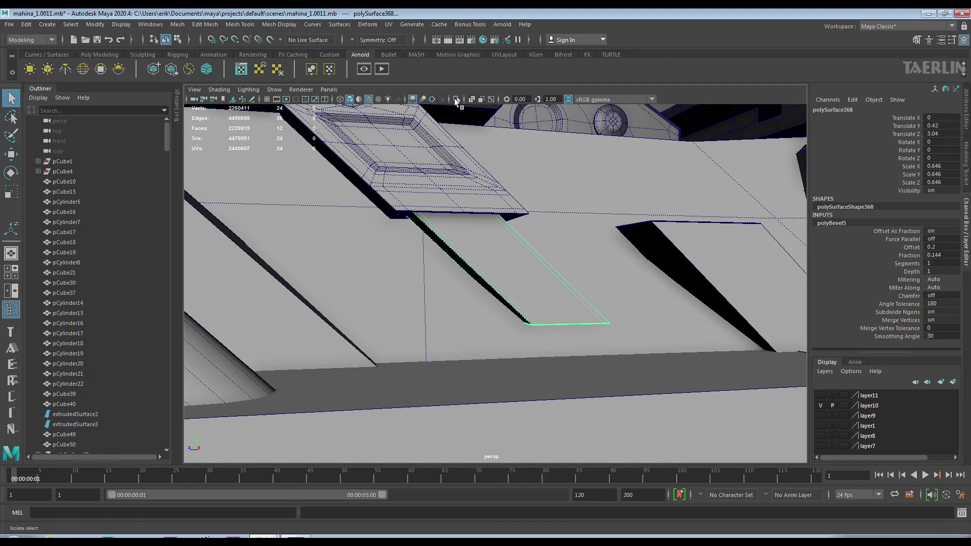
Isolate the slot panel and insert several lengthwise edge loops along it.
{"action": "left_click", "coordinate": [457, 100]}
{"action": "left_click", "coordinate": [596, 314]}
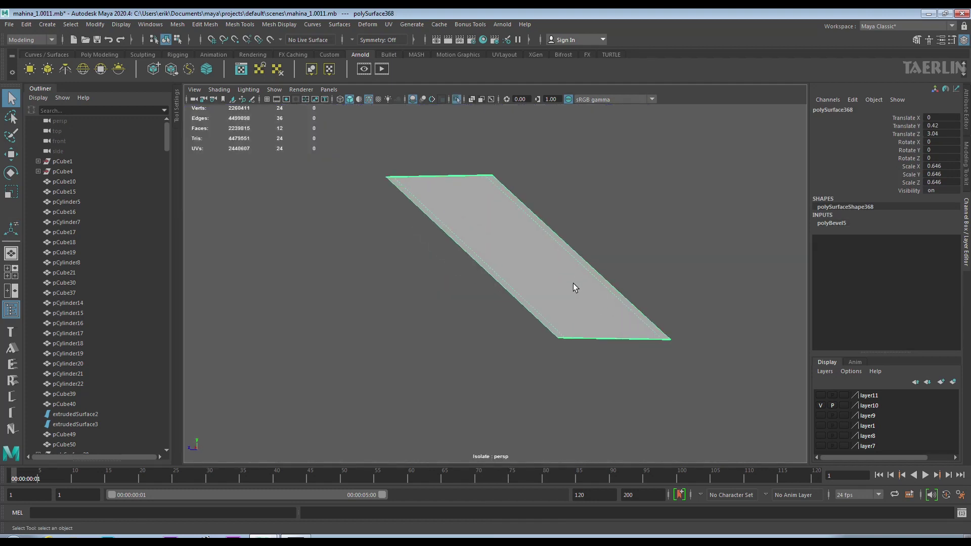
{"action": "key", "text": "F10"}
{"action": "left_click", "coordinate": [460, 176]}
{"action": "left_click_drag", "start_coordinate": [457, 175], "coordinate": [453, 162], "text": "alt"}
{"action": "left_click", "coordinate": [472, 181]}
{"action": "right_click_drag", "start_coordinate": [460, 163], "coordinate": [405, 161]}
{"action": "right_click_drag", "start_coordinate": [409, 202], "coordinate": [408, 202], "text": "shift"}
{"action": "left_click_drag", "start_coordinate": [409, 201], "coordinate": [506, 213], "text": "alt"}
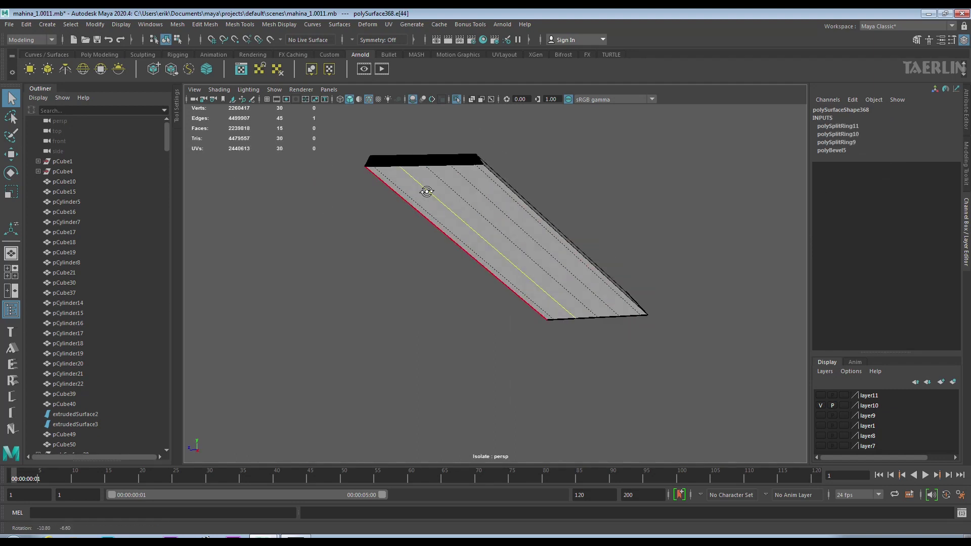
{"action": "left_click", "coordinate": [547, 203]}
{"action": "right_click_drag", "start_coordinate": [547, 205], "coordinate": [430, 201], "text": "shift"}
{"action": "right_click_drag", "start_coordinate": [547, 202], "coordinate": [553, 240], "text": "shift"}
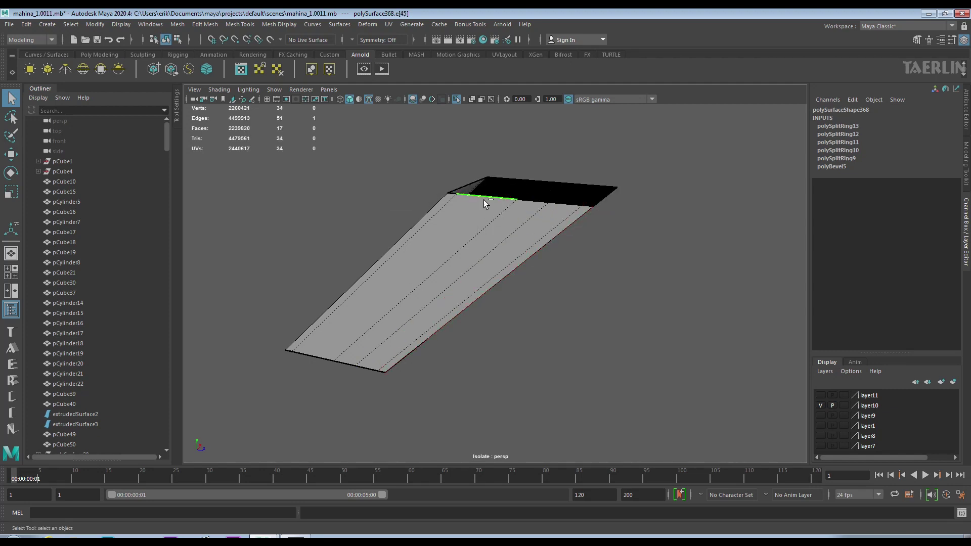
Extrude two lengthwise face strips inward to start forming grooves.
{"action": "key", "text": "g"}
{"action": "left_click_drag", "start_coordinate": [460, 229], "coordinate": [509, 287], "text": "alt"}
{"action": "key", "text": "ctrl+F11"}
{"action": "left_click", "coordinate": [483, 277]}
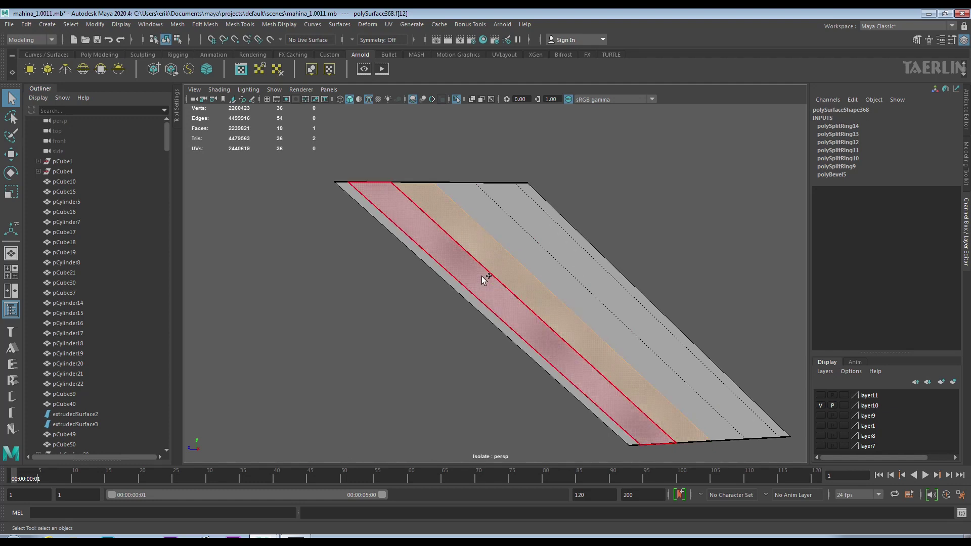
{"action": "left_click", "coordinate": [555, 245], "text": "shift"}
{"action": "left_click_drag", "start_coordinate": [554, 245], "coordinate": [549, 297], "text": "alt"}
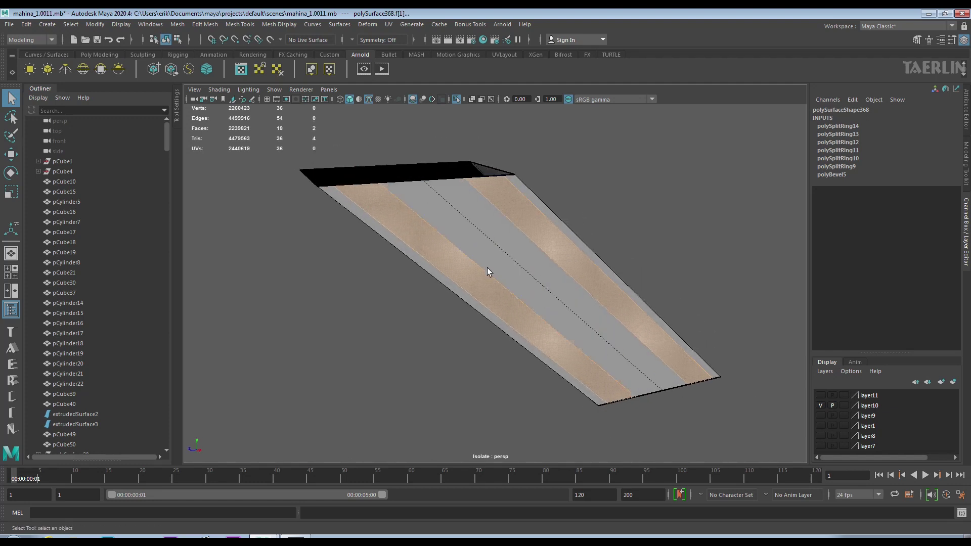
{"action": "key", "text": "ctrl+e"}
{"action": "scroll", "coordinate": [586, 291], "scroll_direction": "up", "scroll_amount": 2}
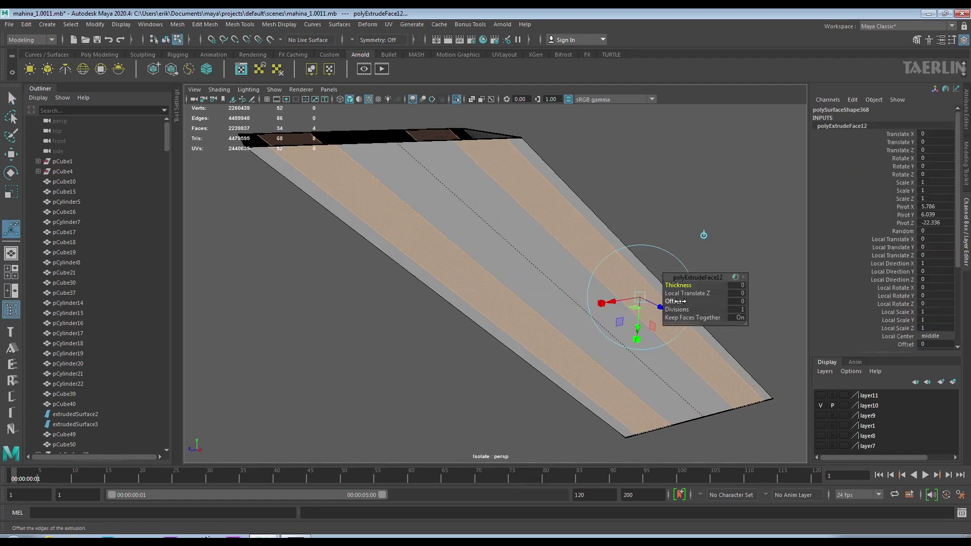
{"action": "key", "text": "ctrl+e"}
{"action": "mouse_move", "coordinate": [678, 285]}
{"action": "left_mouse_down"}
{"action": "mouse_move", "coordinate": [541, 228]}
{"action": "mouse_move", "coordinate": [559, 250]}
{"action": "mouse_move", "coordinate": [534, 221]}
{"action": "left_mouse_up"}
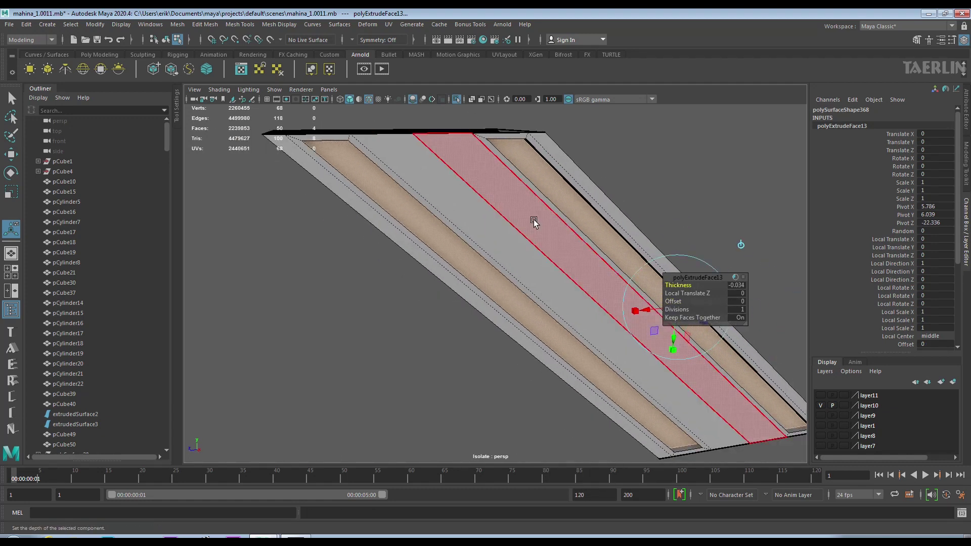
{"action": "right_click_drag", "start_coordinate": [534, 222], "coordinate": [531, 192], "text": "shift"}
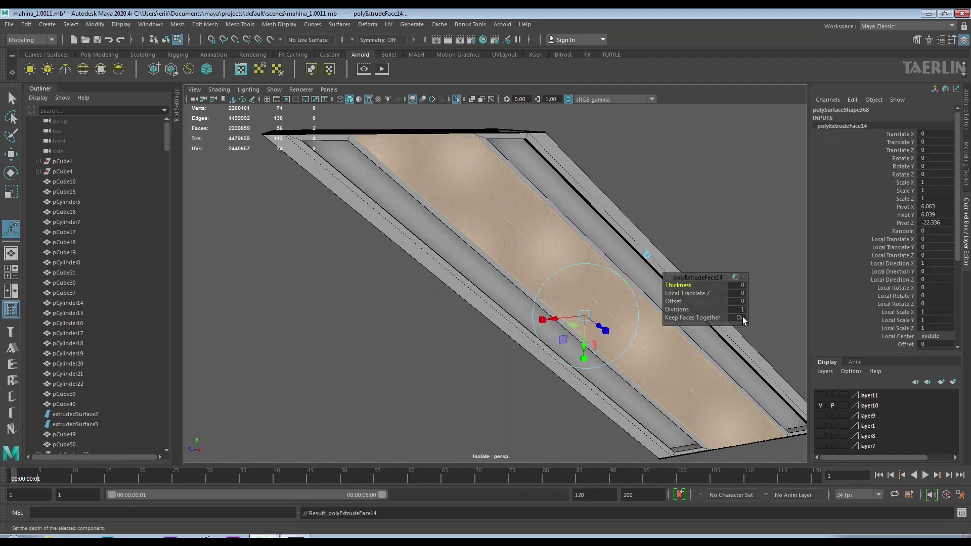
Deepen the grooves to -0.026 thickness, undoing a trial extrusion of the large face.
{"action": "mouse_move", "coordinate": [626, 293]}
{"action": "left_mouse_down", "text": "alt"}
{"action": "mouse_move", "coordinate": [449, 214]}
{"action": "mouse_move", "coordinate": [544, 278]}
{"action": "mouse_move", "coordinate": [583, 325]}
{"action": "left_mouse_up", "text": "alt"}
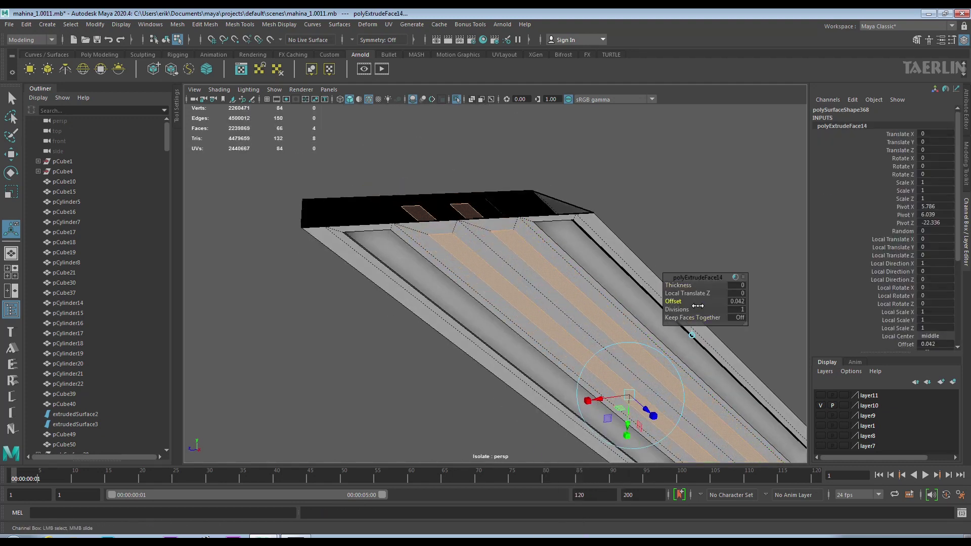
{"action": "key", "text": "ctrl+e"}
{"action": "mouse_move", "coordinate": [675, 285]}
{"action": "left_mouse_down"}
{"action": "mouse_move", "coordinate": [687, 301]}
{"action": "mouse_move", "coordinate": [626, 238]}
{"action": "mouse_move", "coordinate": [636, 269]}
{"action": "left_mouse_up"}
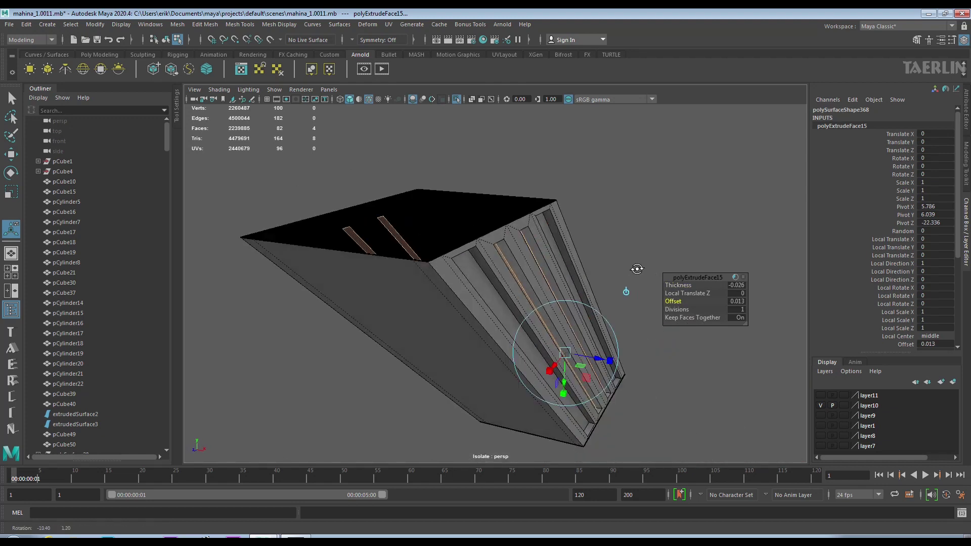
{"action": "mouse_move", "coordinate": [691, 285]}
{"action": "left_mouse_down", "text": "alt"}
{"action": "mouse_move", "coordinate": [566, 267]}
{"action": "mouse_move", "coordinate": [533, 280]}
{"action": "mouse_move", "coordinate": [538, 290]}
{"action": "mouse_move", "coordinate": [547, 269]}
{"action": "mouse_move", "coordinate": [521, 254]}
{"action": "left_mouse_up", "text": "alt"}
{"action": "left_click", "coordinate": [521, 254]}
{"action": "key", "text": "ctrl+e"}
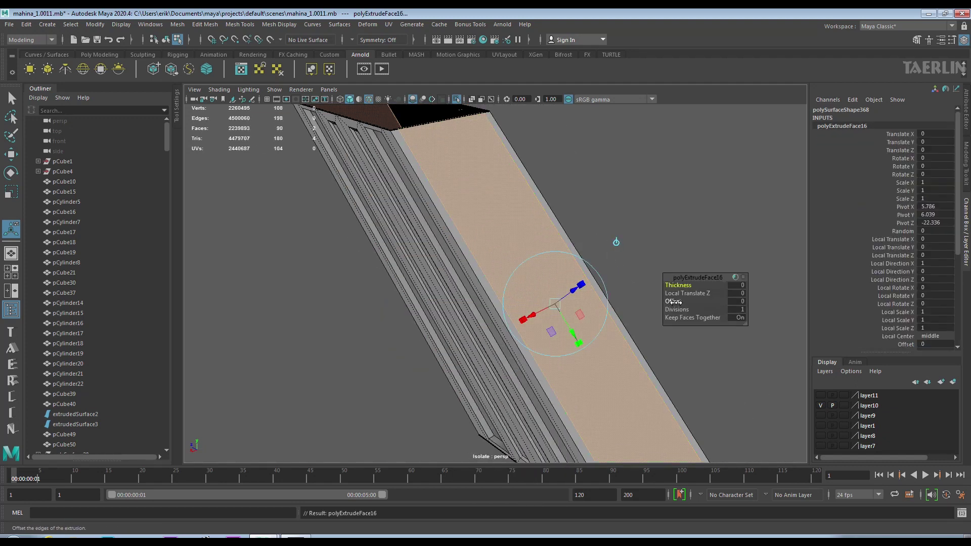
{"action": "key", "text": "ctrl+z"}
{"action": "left_click_drag", "start_coordinate": [639, 295], "coordinate": [507, 249], "text": "alt"}
{"action": "key", "text": "F8"}
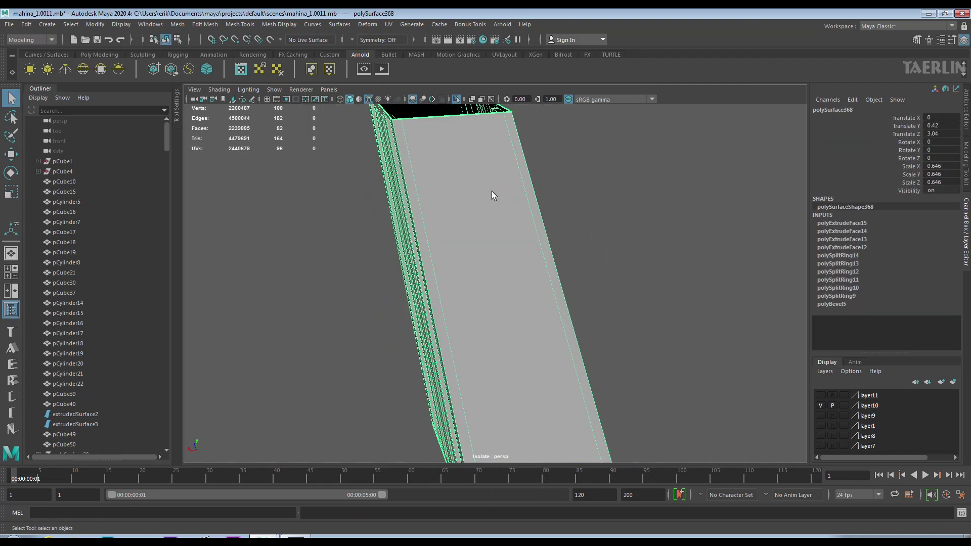
Insert more lengthwise edge loops near the top and extrude another face strip.
{"action": "right_click_drag", "start_coordinate": [491, 191], "coordinate": [445, 182], "text": "shift"}
{"action": "left_click", "coordinate": [438, 120]}
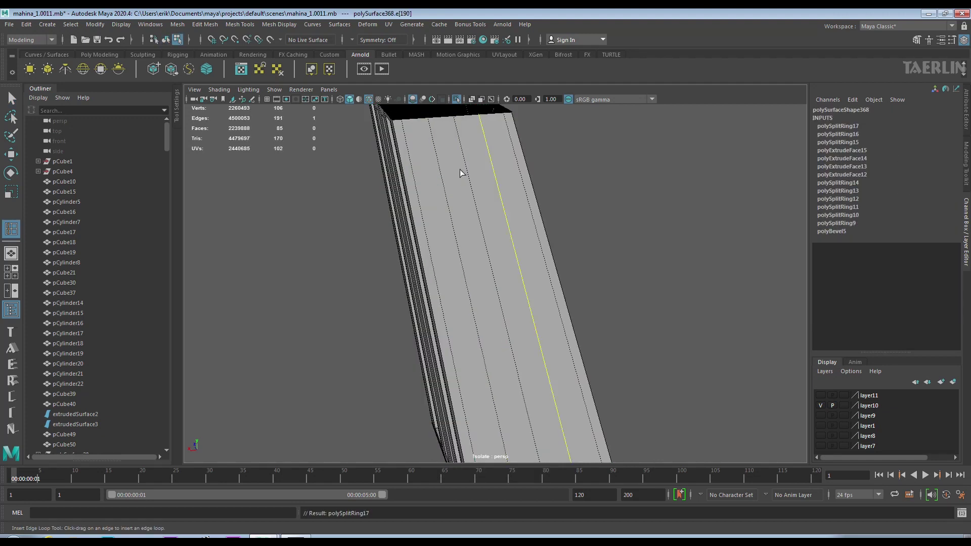
{"action": "left_click_drag", "start_coordinate": [474, 185], "coordinate": [587, 221], "text": "alt"}
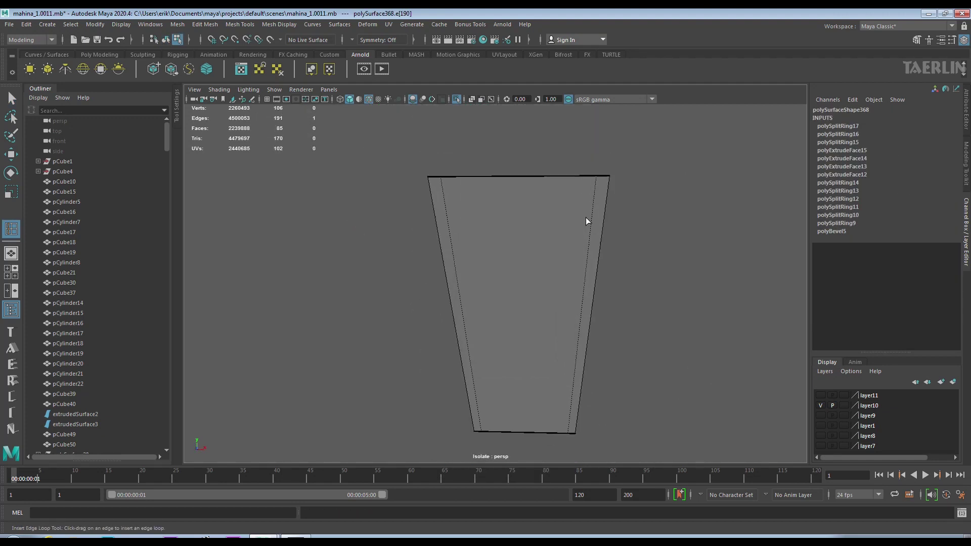
{"action": "left_click", "coordinate": [482, 177]}
{"action": "right_click_drag", "start_coordinate": [537, 213], "coordinate": [685, 217], "text": "ctrl"}
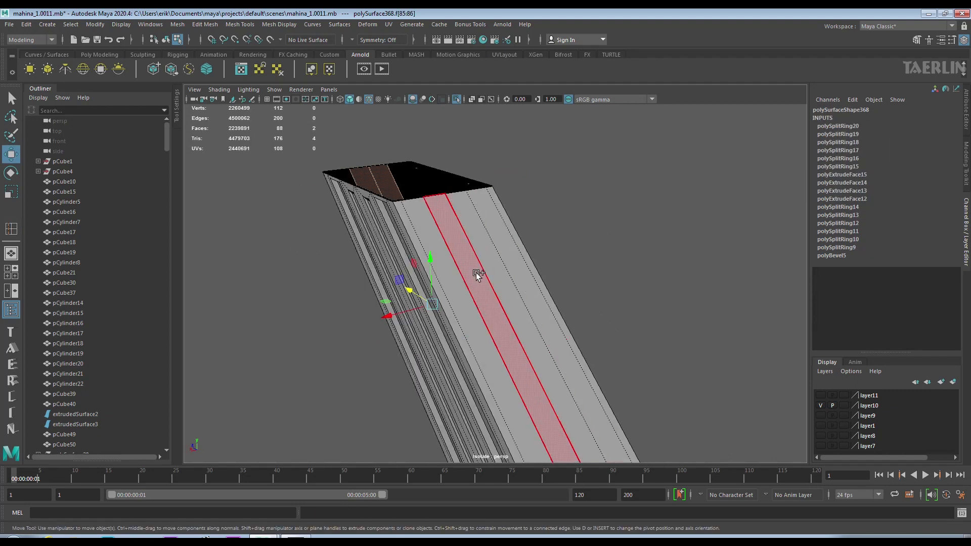
{"action": "left_click_drag", "start_coordinate": [685, 217], "coordinate": [575, 266], "text": "alt"}
{"action": "right_click", "coordinate": [575, 266], "text": "shift"}
{"action": "left_click", "coordinate": [574, 293]}
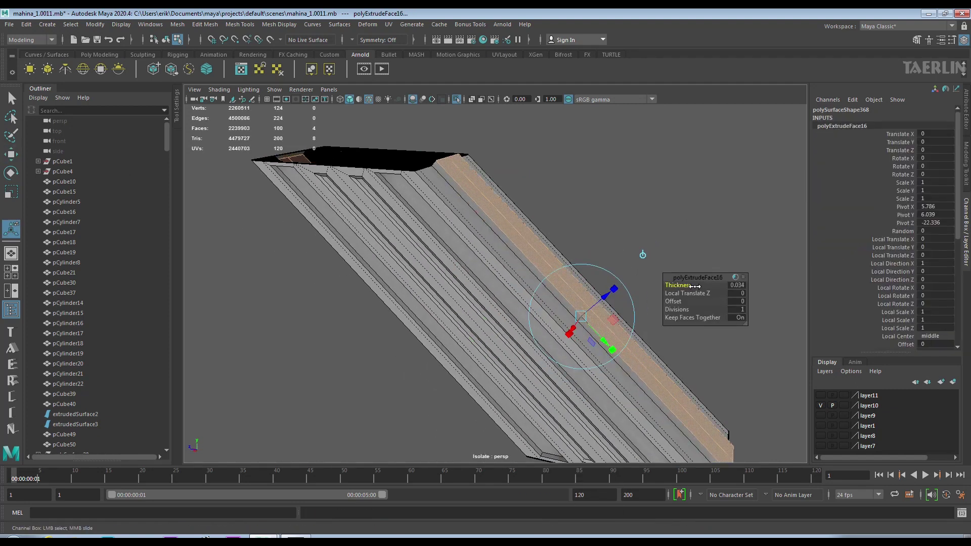
Push the new face strip inward to Local Translate Y -0.071, Z -0.067.
{"action": "key", "text": "r"}
{"action": "left_click_drag", "start_coordinate": [695, 286], "coordinate": [390, 206], "text": "alt"}
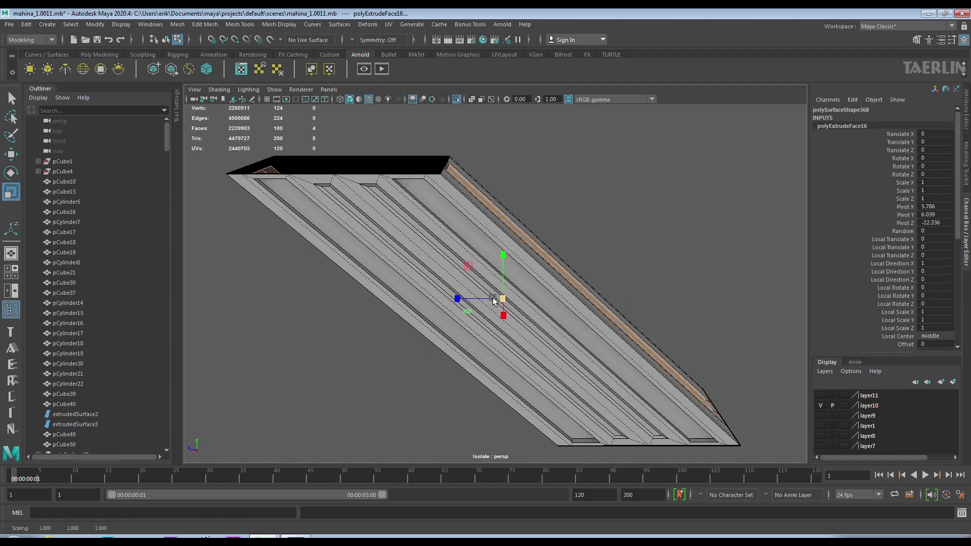
{"action": "left_click_drag", "start_coordinate": [574, 292], "coordinate": [565, 279], "text": "alt"}
{"action": "right_click_drag", "start_coordinate": [551, 263], "coordinate": [581, 440], "text": "shift"}
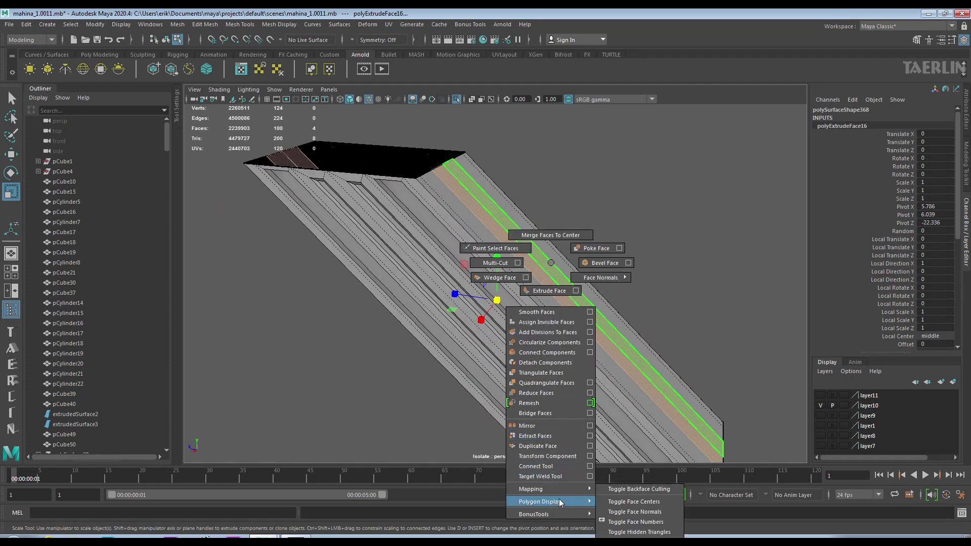
{"action": "left_click", "coordinate": [561, 456]}
{"action": "left_click_drag", "start_coordinate": [608, 299], "coordinate": [598, 305]}
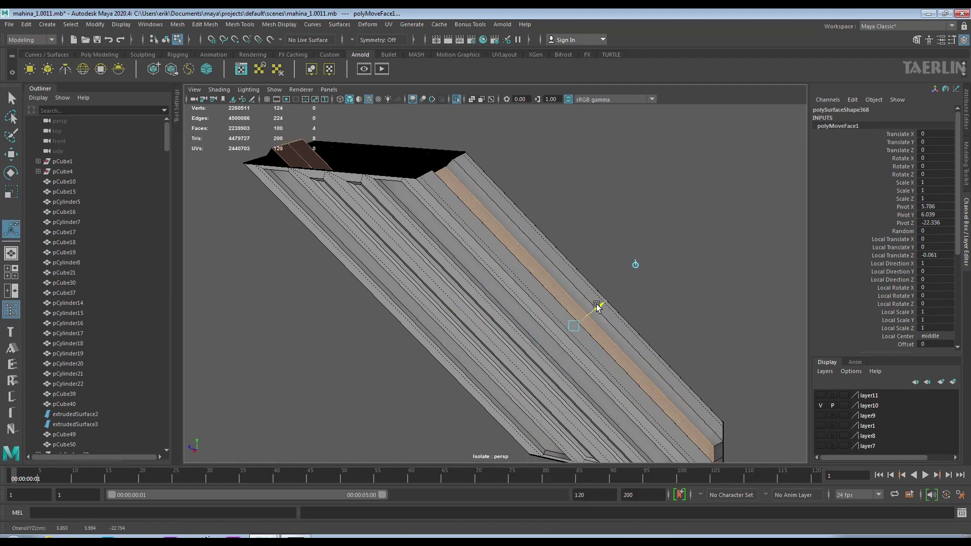
{"action": "mouse_move", "coordinate": [600, 307]}
{"action": "left_mouse_down", "text": "alt"}
{"action": "mouse_move", "coordinate": [639, 202]}
{"action": "mouse_move", "coordinate": [580, 274]}
{"action": "mouse_move", "coordinate": [639, 263]}
{"action": "mouse_move", "coordinate": [561, 313]}
{"action": "mouse_move", "coordinate": [539, 358]}
{"action": "mouse_move", "coordinate": [527, 338]}
{"action": "left_mouse_up", "text": "alt"}
{"action": "mouse_move", "coordinate": [527, 337]}
{"action": "left_mouse_down", "text": "alt"}
{"action": "mouse_move", "coordinate": [582, 349]}
{"action": "mouse_move", "coordinate": [586, 283]}
{"action": "mouse_move", "coordinate": [544, 380]}
{"action": "mouse_move", "coordinate": [622, 329]}
{"action": "mouse_move", "coordinate": [525, 265]}
{"action": "left_mouse_up", "text": "alt"}
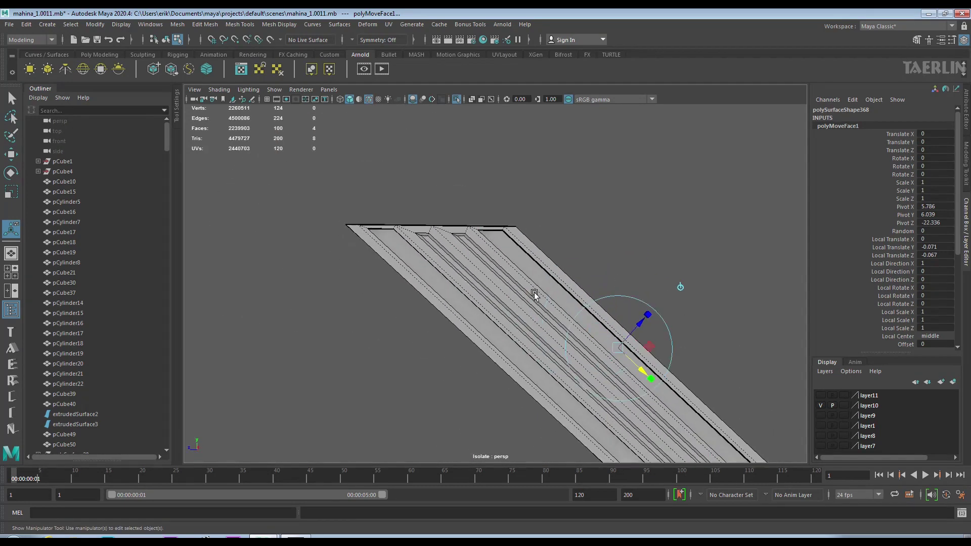
{"action": "right_click_drag", "start_coordinate": [524, 265], "coordinate": [528, 297]}
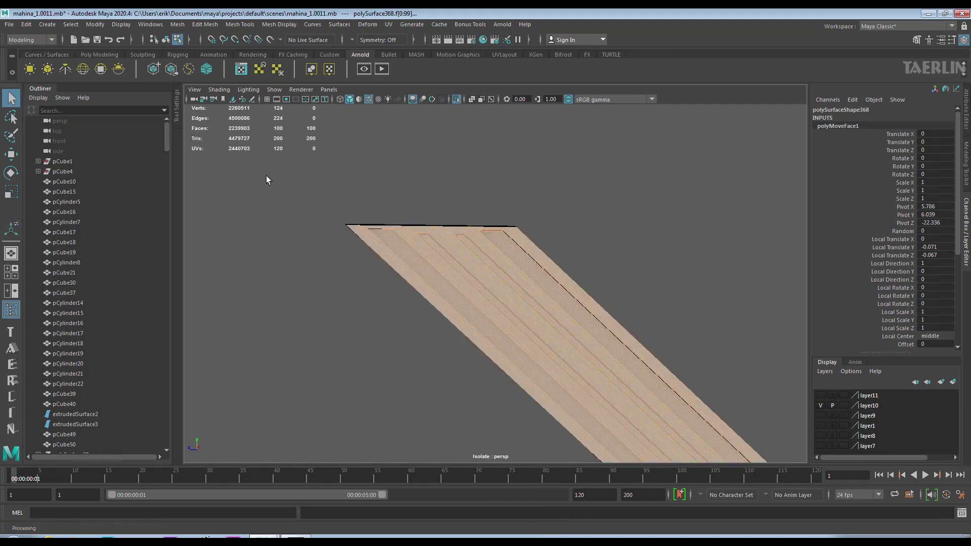
Delete the cap faces at both ends of the panel.
{"action": "key", "text": "q"}
{"action": "mouse_move", "coordinate": [672, 302]}
{"action": "left_mouse_down", "text": "alt"}
{"action": "mouse_move", "coordinate": [481, 298]}
{"action": "mouse_move", "coordinate": [554, 176]}
{"action": "mouse_move", "coordinate": [597, 362]}
{"action": "left_mouse_up", "text": "alt"}
{"action": "key", "text": "Delete"}
{"action": "left_click_drag", "start_coordinate": [597, 362], "coordinate": [376, 282]}
{"action": "key", "text": "Delete"}
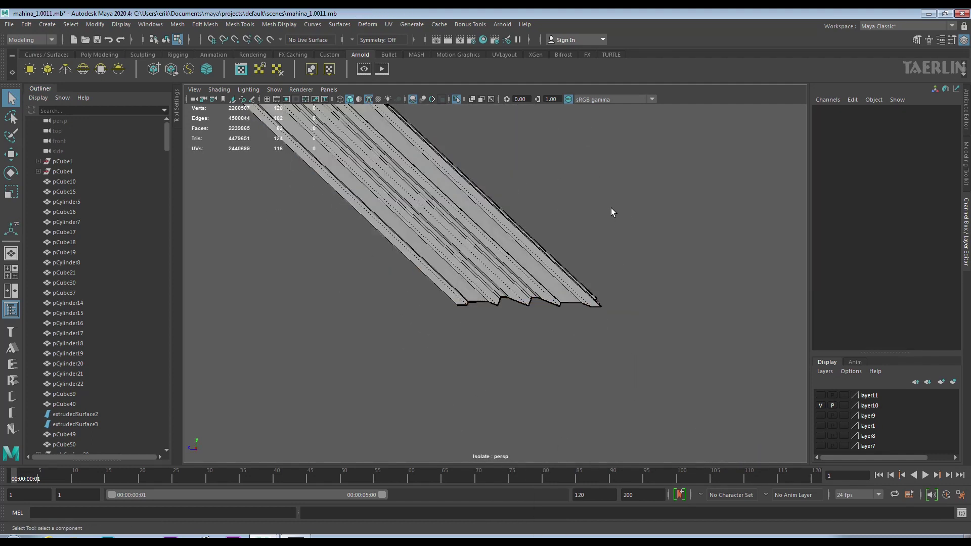
Bevel the panel's groove edges with Chamfer on.
{"action": "left_click_drag", "start_coordinate": [611, 208], "coordinate": [445, 234], "text": "alt"}
{"action": "right_click_drag", "start_coordinate": [444, 234], "coordinate": [389, 232]}
{"action": "left_click_drag", "start_coordinate": [251, 118], "coordinate": [720, 448]}
{"action": "left_click_drag", "start_coordinate": [452, 309], "coordinate": [440, 243], "text": "alt"}
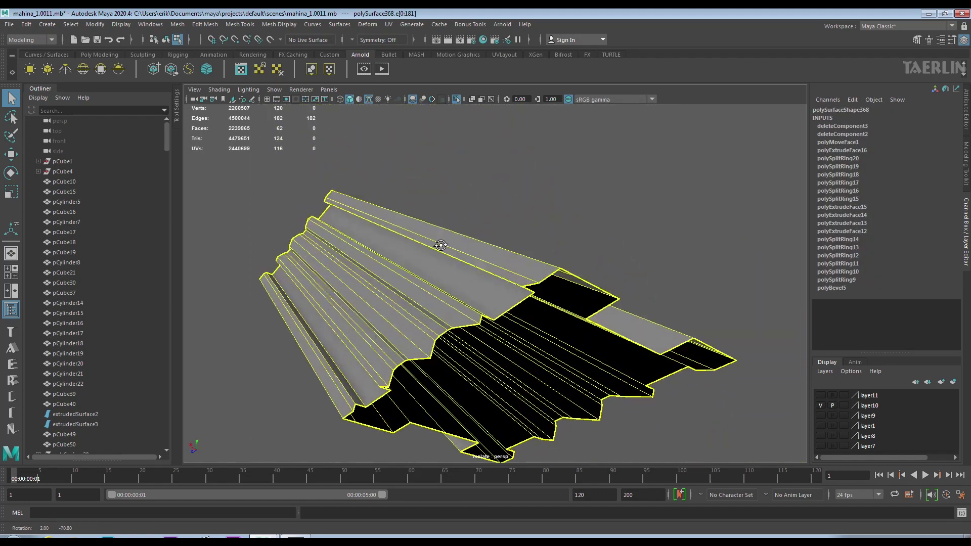
{"action": "right_click_drag", "start_coordinate": [412, 249], "coordinate": [399, 334], "text": "shift"}
{"action": "mouse_move", "coordinate": [509, 286]}
{"action": "left_mouse_down", "text": "alt"}
{"action": "mouse_move", "coordinate": [293, 288]}
{"action": "mouse_move", "coordinate": [486, 271]}
{"action": "mouse_move", "coordinate": [472, 265]}
{"action": "left_mouse_up", "text": "alt"}
{"action": "right_click_drag", "start_coordinate": [473, 265], "coordinate": [549, 247]}
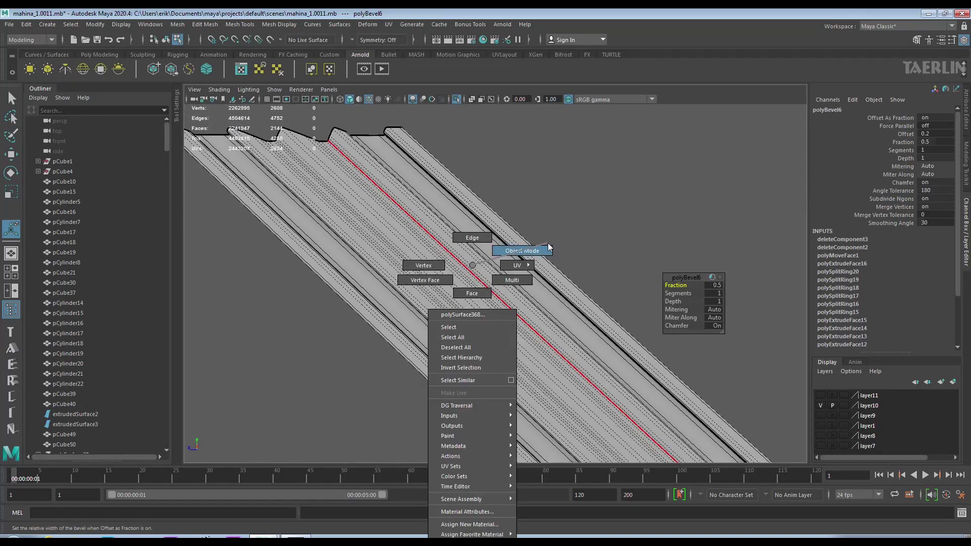
Insert several cross edge loops across the grooved panel.
{"action": "right_click_drag", "start_coordinate": [477, 265], "coordinate": [446, 277], "text": "shift"}
{"action": "left_click", "coordinate": [511, 305]}
{"action": "left_click", "coordinate": [381, 202]}
{"action": "left_click_drag", "start_coordinate": [373, 199], "coordinate": [556, 295], "text": "alt"}
{"action": "left_click", "coordinate": [534, 337]}
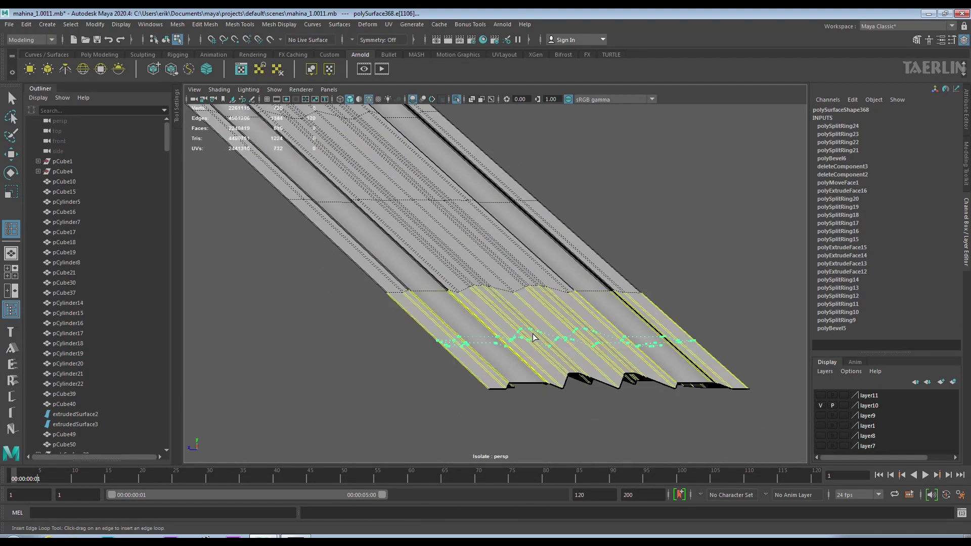
{"action": "left_click_drag", "start_coordinate": [534, 338], "coordinate": [466, 262], "text": "alt"}
{"action": "key", "text": "F8"}
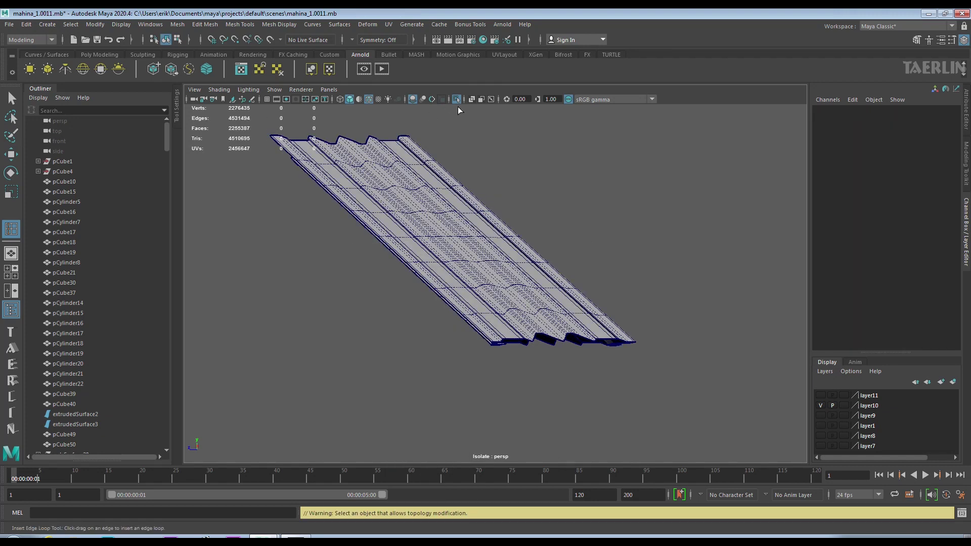
Hide the wireframe and exit Isolate Select to see the panel in the full model.
{"action": "left_click", "coordinate": [370, 101]}
{"action": "left_click", "coordinate": [456, 99]}
{"action": "mouse_move", "coordinate": [618, 221]}
{"action": "left_mouse_down", "text": "alt"}
{"action": "mouse_move", "coordinate": [653, 234]}
{"action": "mouse_move", "coordinate": [626, 241]}
{"action": "mouse_move", "coordinate": [487, 206]}
{"action": "mouse_move", "coordinate": [530, 192]}
{"action": "mouse_move", "coordinate": [485, 212]}
{"action": "mouse_move", "coordinate": [403, 225]}
{"action": "mouse_move", "coordinate": [615, 267]}
{"action": "mouse_move", "coordinate": [537, 284]}
{"action": "left_mouse_up", "text": "alt"}
Duplicate the neighbouring slot surface as polySurface369 and slide it under the bracket.
{"action": "left_click", "coordinate": [615, 266]}
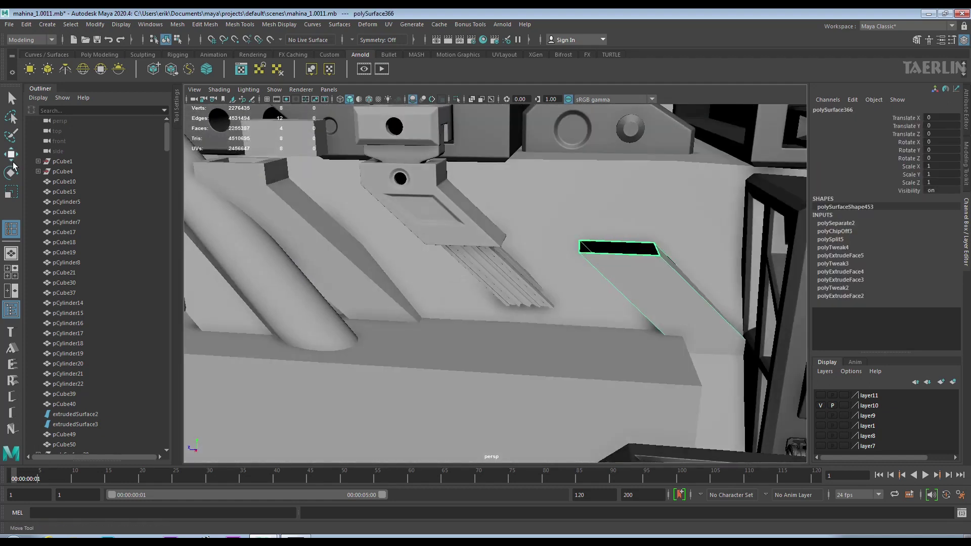
{"action": "key", "text": "ctrl+d"}
{"action": "left_click_drag", "start_coordinate": [388, 205], "coordinate": [382, 205]}
{"action": "left_click_drag", "start_coordinate": [382, 205], "coordinate": [394, 194], "text": "alt"}
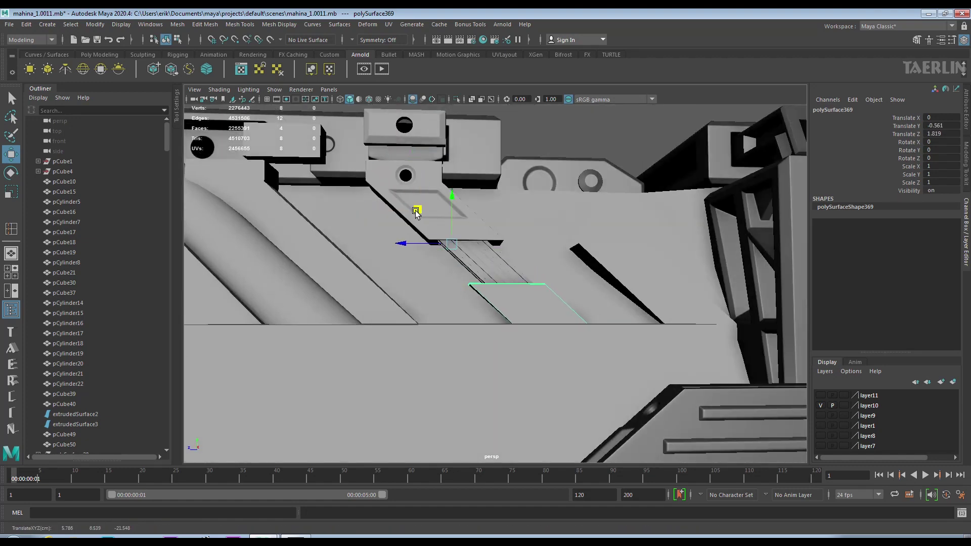
Isolate the small plate in wireframe and select its end edges.
{"action": "mouse_move", "coordinate": [416, 212]}
{"action": "left_mouse_down", "text": "alt"}
{"action": "mouse_move", "coordinate": [532, 271]}
{"action": "mouse_move", "coordinate": [574, 343]}
{"action": "mouse_move", "coordinate": [598, 316]}
{"action": "mouse_move", "coordinate": [543, 331]}
{"action": "left_mouse_up", "text": "alt"}
{"action": "key", "text": "ctrl+1"}
{"action": "key", "text": "ctrl+1"}
{"action": "key", "text": "4"}
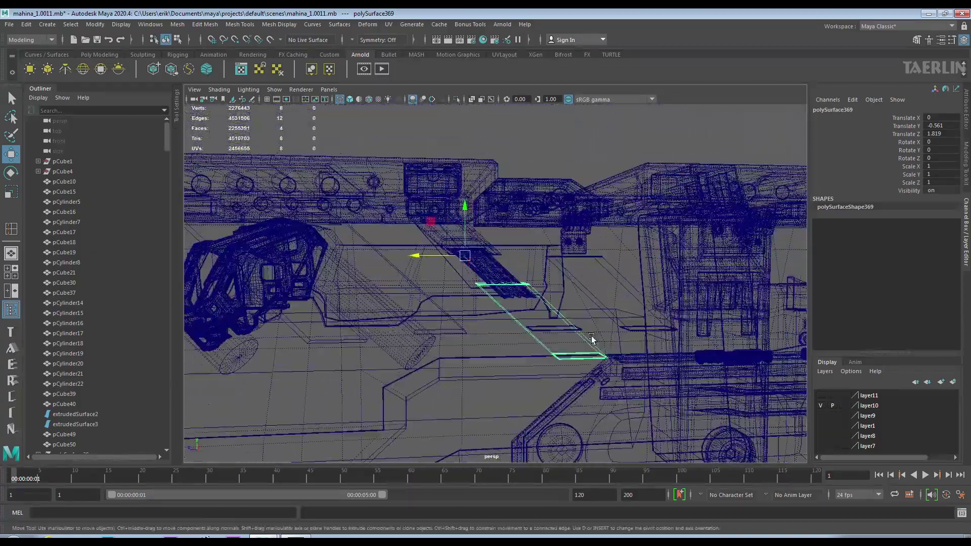
{"action": "key", "text": "ctrl+z"}
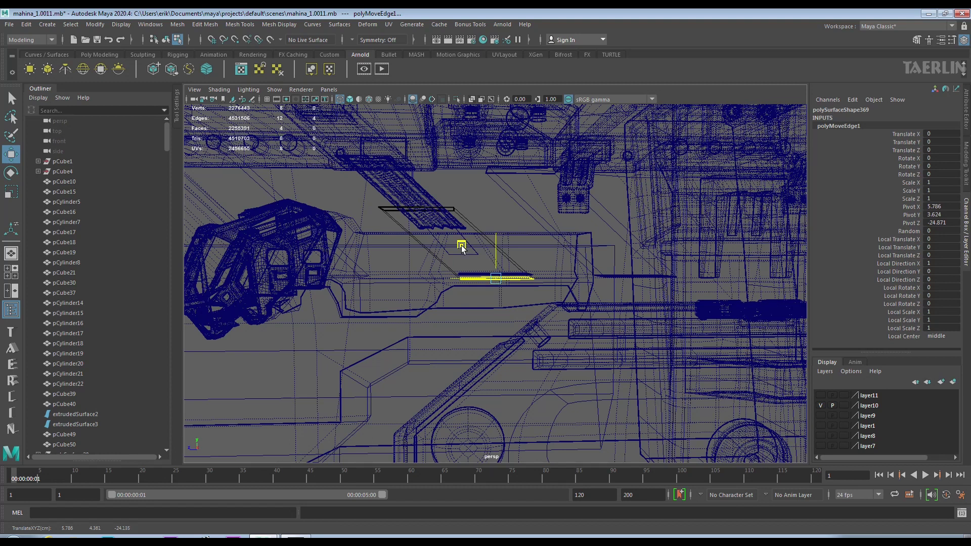
{"action": "left_click", "coordinate": [350, 99]}
{"action": "left_click_drag", "start_coordinate": [466, 347], "coordinate": [485, 302], "text": "alt"}
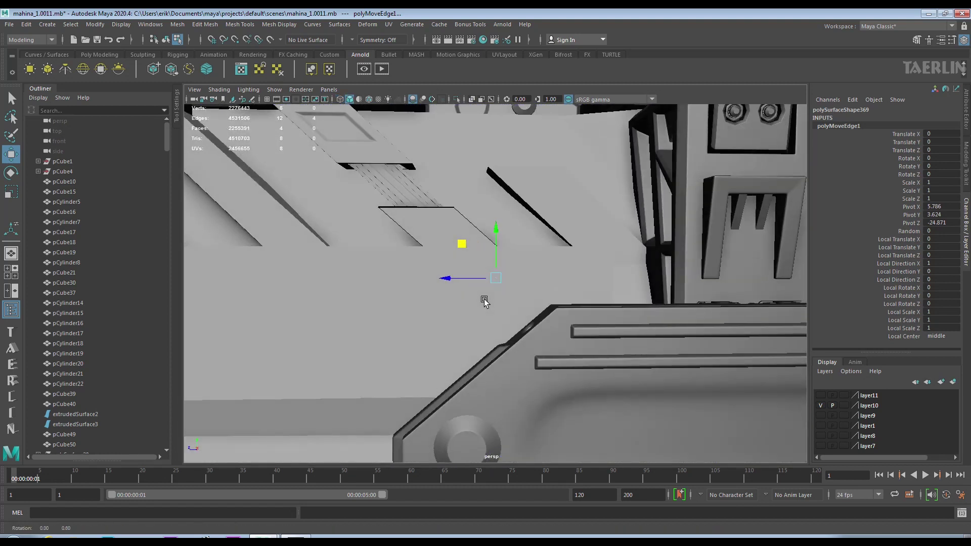
{"action": "mouse_move", "coordinate": [484, 302]}
{"action": "left_mouse_down", "text": "alt"}
{"action": "mouse_move", "coordinate": [484, 246]}
{"action": "mouse_move", "coordinate": [466, 288]}
{"action": "left_mouse_up", "text": "alt"}
Extrude the plate's end edges, scale them outward into a flared lip, and extrude again.
{"action": "right_click_drag", "start_coordinate": [466, 288], "coordinate": [494, 315], "text": "shift"}
{"action": "key", "text": "r"}
{"action": "left_click_drag", "start_coordinate": [433, 297], "coordinate": [425, 295]}
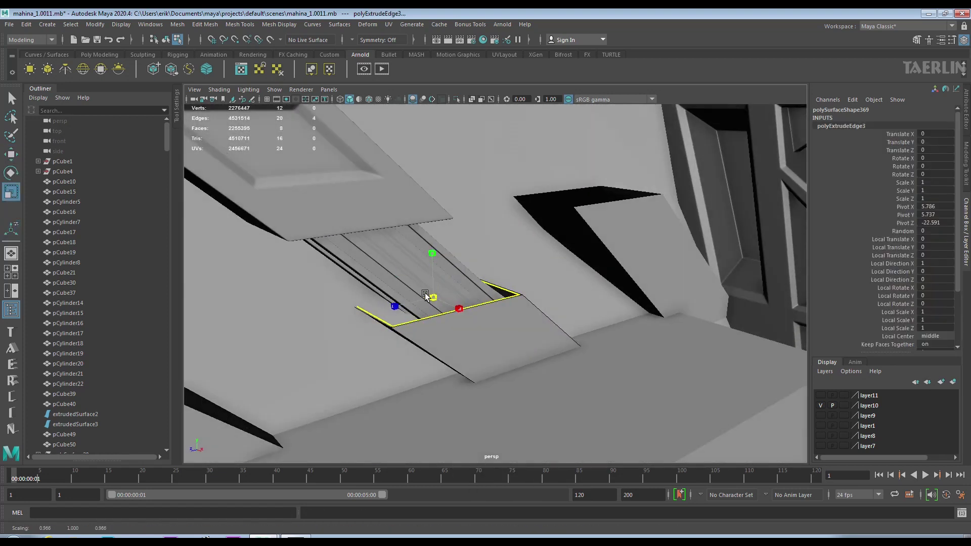
{"action": "mouse_move", "coordinate": [414, 295]}
{"action": "right_mouse_down", "text": "alt"}
{"action": "mouse_move", "coordinate": [455, 263]}
{"action": "mouse_move", "coordinate": [512, 260]}
{"action": "right_mouse_up", "text": "alt"}
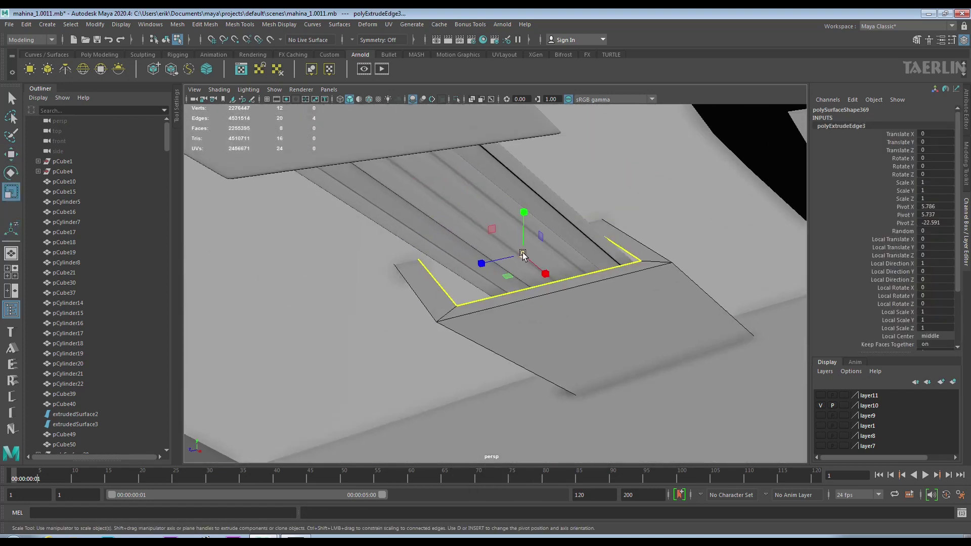
{"action": "key", "text": "ctrl+e"}
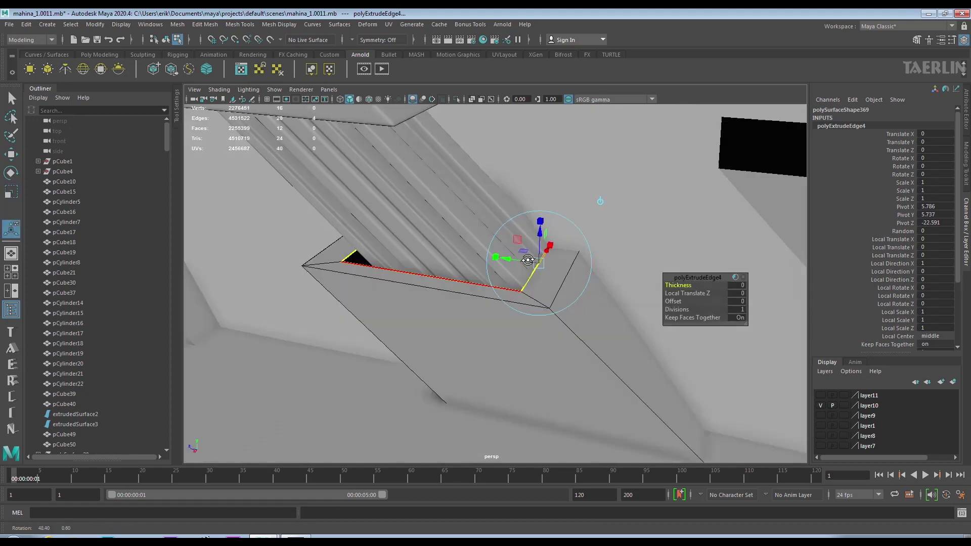
{"action": "left_click_drag", "start_coordinate": [515, 254], "coordinate": [559, 243], "text": "alt"}
Return to Object Mode and move the plate to Translate Z 1.767.
{"action": "key", "text": "w"}
{"action": "mouse_move", "coordinate": [472, 206]}
{"action": "left_mouse_down", "text": "alt"}
{"action": "mouse_move", "coordinate": [498, 234]}
{"action": "mouse_move", "coordinate": [485, 206]}
{"action": "left_mouse_up", "text": "alt"}
{"action": "right_click", "coordinate": [598, 235]}
{"action": "right_click_drag", "start_coordinate": [598, 235], "coordinate": [647, 219]}
{"action": "mouse_move", "coordinate": [599, 268]}
{"action": "left_mouse_down", "text": "alt"}
{"action": "mouse_move", "coordinate": [457, 229]}
{"action": "mouse_move", "coordinate": [349, 170]}
{"action": "mouse_move", "coordinate": [550, 291]}
{"action": "mouse_move", "coordinate": [578, 278]}
{"action": "left_mouse_up", "text": "alt"}
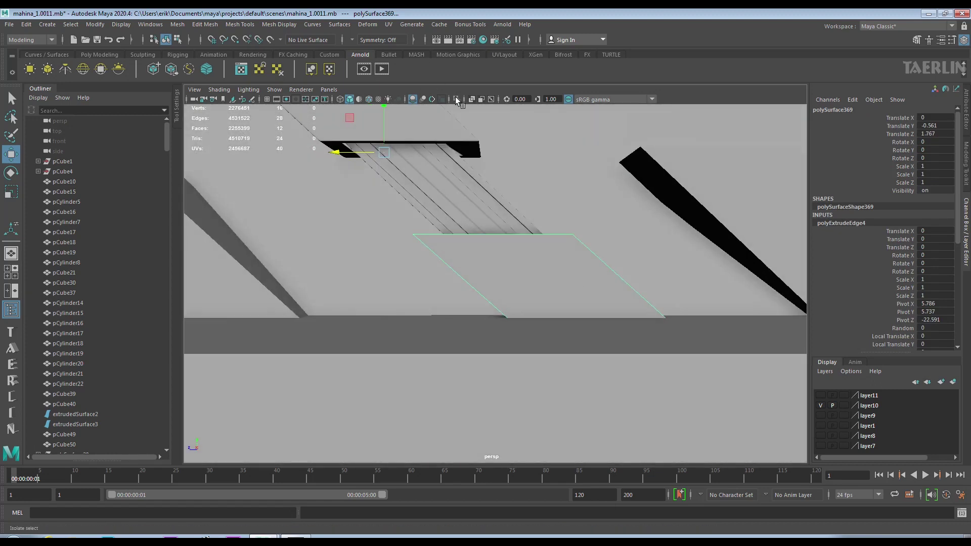
Isolate the plate and bevel its border edges.
{"action": "left_click", "coordinate": [457, 101]}
{"action": "left_click_drag", "start_coordinate": [379, 184], "coordinate": [718, 379]}
{"action": "right_click_drag", "start_coordinate": [564, 264], "coordinate": [608, 268], "text": "shift"}
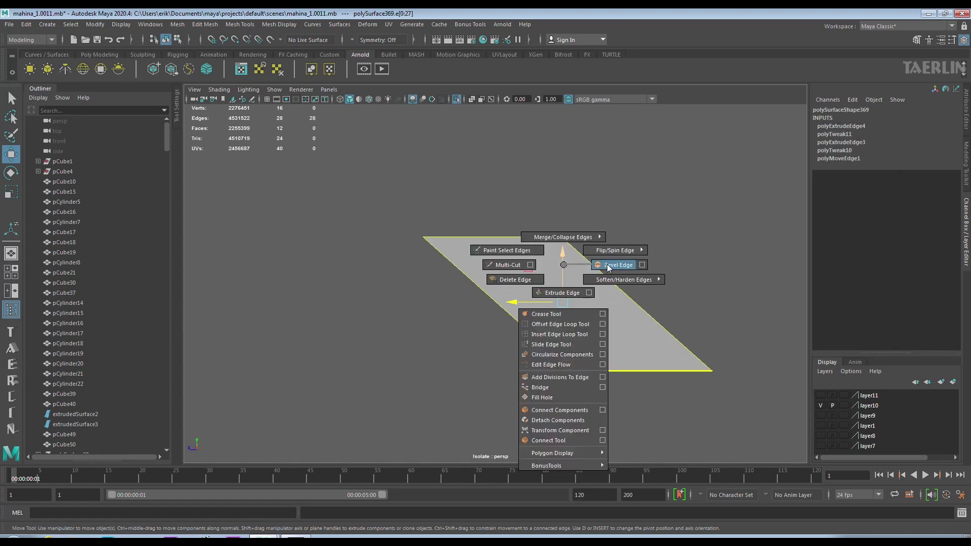
{"action": "mouse_move", "coordinate": [601, 295]}
{"action": "left_mouse_down", "text": "alt"}
{"action": "mouse_move", "coordinate": [658, 360]}
{"action": "mouse_move", "coordinate": [696, 288]}
{"action": "mouse_move", "coordinate": [542, 303]}
{"action": "left_mouse_up", "text": "alt"}
Extrude the plate's top face inward to form a recess.
{"action": "right_click", "coordinate": [542, 303]}
{"action": "left_click", "coordinate": [592, 251]}
{"action": "right_click", "coordinate": [658, 265]}
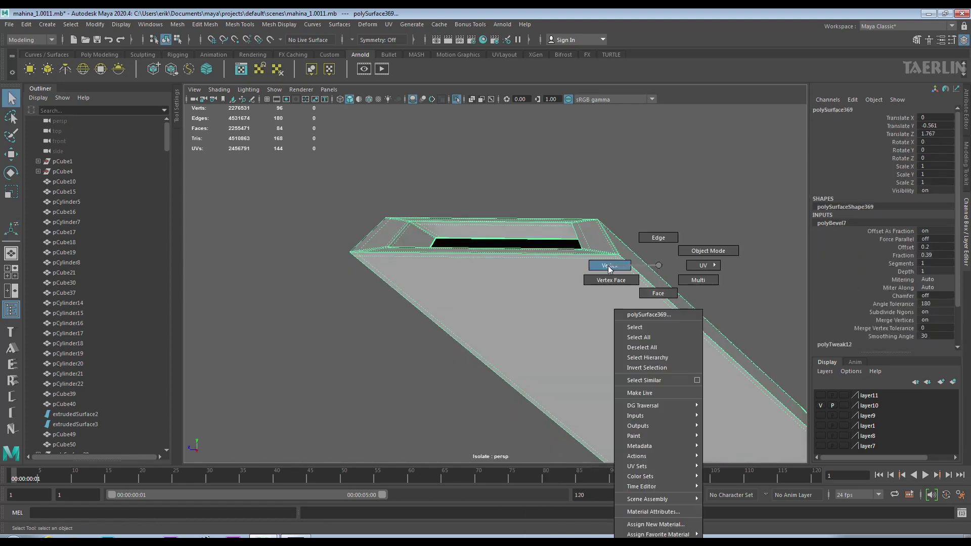
{"action": "left_click", "coordinate": [657, 293]}
{"action": "right_click", "coordinate": [652, 286], "text": "shift"}
{"action": "left_click", "coordinate": [636, 290]}
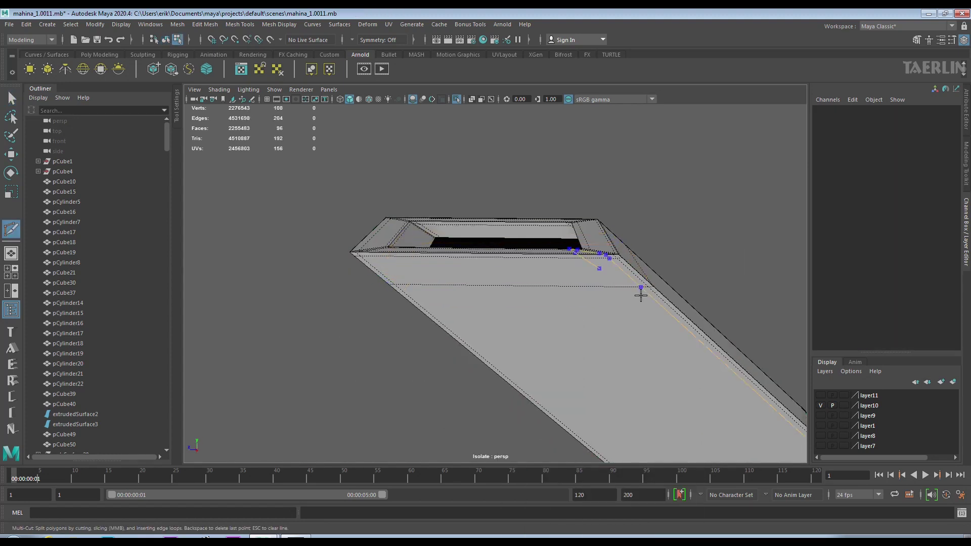
{"action": "middle_click_drag", "start_coordinate": [640, 294], "coordinate": [655, 351], "text": "alt"}
{"action": "mouse_move", "coordinate": [676, 363]}
{"action": "left_mouse_down", "text": "alt"}
{"action": "mouse_move", "coordinate": [657, 329]}
{"action": "mouse_move", "coordinate": [715, 353]}
{"action": "left_mouse_up", "text": "alt"}
{"action": "key", "text": "w"}
{"action": "left_click", "coordinate": [578, 273]}
{"action": "right_click", "coordinate": [578, 273], "text": "shift"}
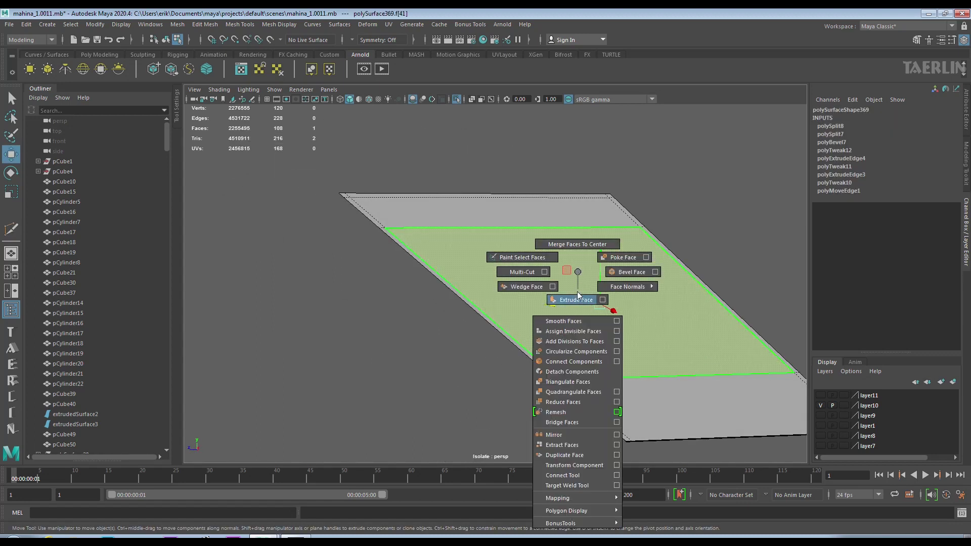
{"action": "left_click", "coordinate": [576, 300]}
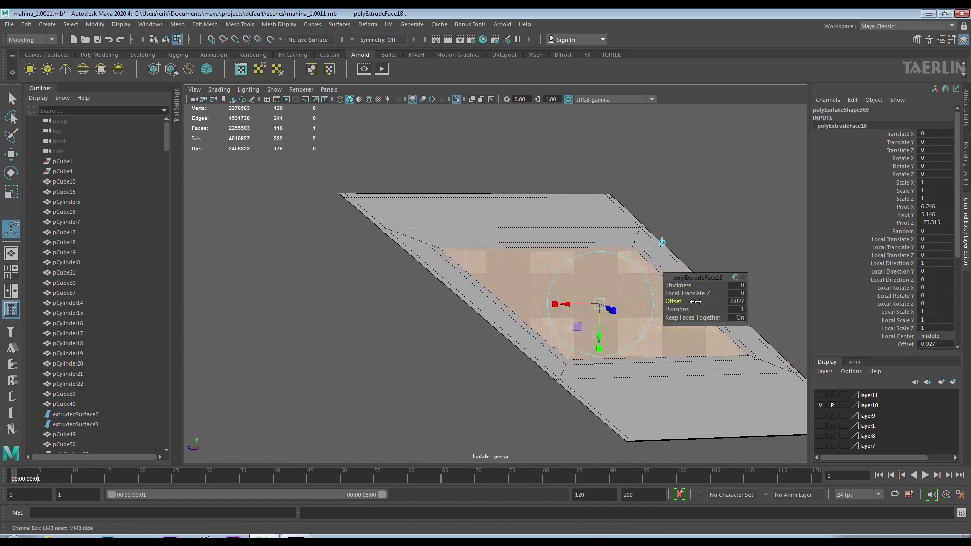
Bevel the inner edge loop of the recess.
{"action": "mouse_move", "coordinate": [664, 289]}
{"action": "left_mouse_down", "text": "alt"}
{"action": "mouse_move", "coordinate": [632, 263]}
{"action": "mouse_move", "coordinate": [614, 228]}
{"action": "left_mouse_up", "text": "alt"}
{"action": "key", "text": "q"}
{"action": "double_click", "coordinate": [551, 221]}
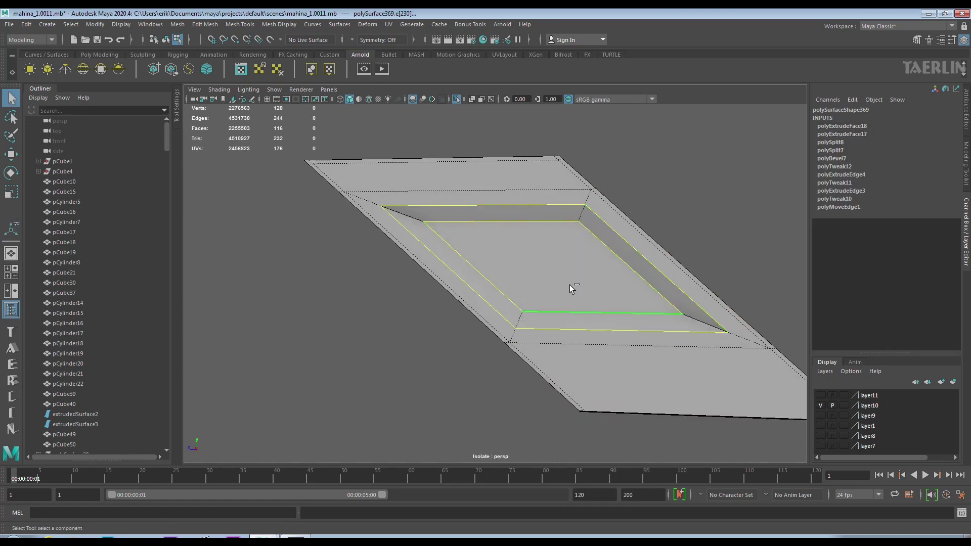
{"action": "right_click_drag", "start_coordinate": [582, 310], "coordinate": [688, 290], "text": "shift"}
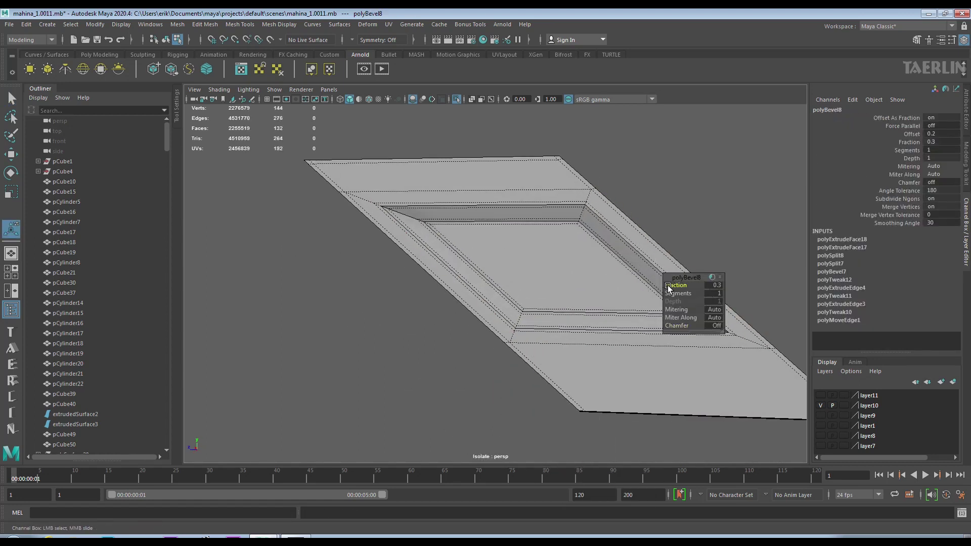
{"action": "mouse_move", "coordinate": [604, 263]}
{"action": "left_mouse_down", "text": "alt"}
{"action": "mouse_move", "coordinate": [477, 243]}
{"action": "mouse_move", "coordinate": [546, 321]}
{"action": "mouse_move", "coordinate": [470, 293]}
{"action": "mouse_move", "coordinate": [537, 277]}
{"action": "mouse_move", "coordinate": [493, 271]}
{"action": "mouse_move", "coordinate": [485, 294]}
{"action": "mouse_move", "coordinate": [617, 284]}
{"action": "mouse_move", "coordinate": [544, 295]}
{"action": "left_mouse_up", "text": "alt"}
Insert extra support edge loops across the plate and recess.
{"action": "key", "text": "q"}
{"action": "left_click", "coordinate": [485, 293]}
{"action": "key", "text": "ctrl+F10"}
{"action": "right_click_drag", "start_coordinate": [505, 280], "coordinate": [504, 280], "text": "ctrl"}
{"action": "mouse_move", "coordinate": [505, 280]}
{"action": "left_mouse_down", "text": "alt"}
{"action": "mouse_move", "coordinate": [556, 278]}
{"action": "mouse_move", "coordinate": [473, 255]}
{"action": "left_mouse_up", "text": "alt"}
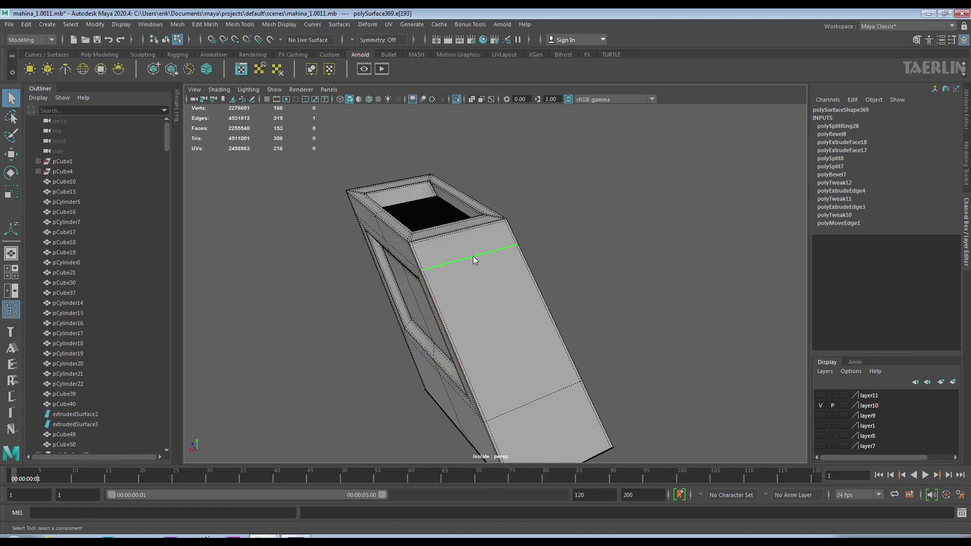
{"action": "right_click_drag", "start_coordinate": [472, 256], "coordinate": [472, 291], "text": "ctrl"}
{"action": "mouse_move", "coordinate": [472, 290]}
{"action": "left_mouse_down", "text": "alt"}
{"action": "mouse_move", "coordinate": [488, 217]}
{"action": "mouse_move", "coordinate": [526, 218]}
{"action": "left_mouse_up", "text": "alt"}
{"action": "right_click_drag", "start_coordinate": [526, 217], "coordinate": [521, 263], "text": "ctrl"}
{"action": "left_click_drag", "start_coordinate": [521, 263], "coordinate": [568, 269], "text": "alt"}
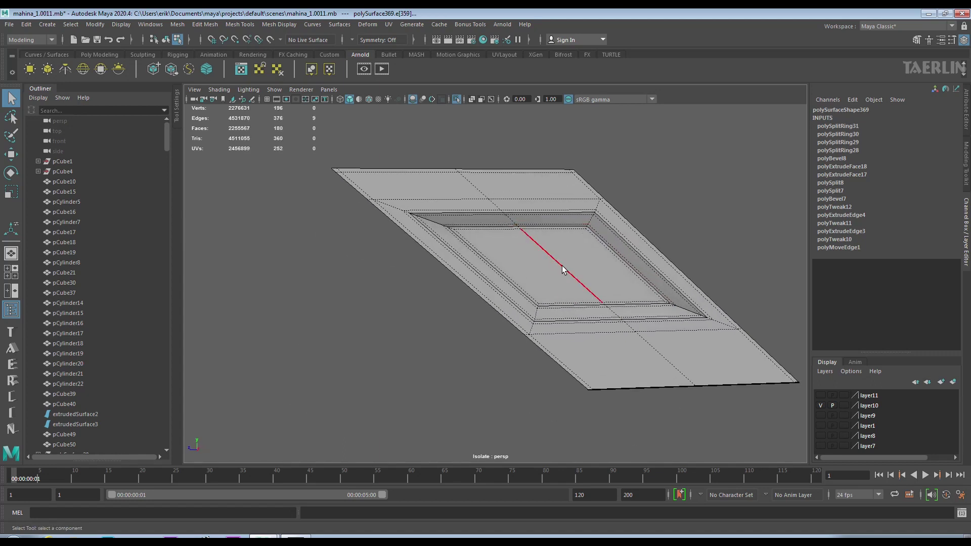
{"action": "right_click_drag", "start_coordinate": [565, 267], "coordinate": [571, 296], "text": "ctrl"}
{"action": "middle_click_drag", "start_coordinate": [571, 296], "coordinate": [546, 288], "text": "alt"}
{"action": "mouse_move", "coordinate": [542, 253]}
{"action": "right_mouse_down", "text": "ctrl"}
{"action": "mouse_move", "coordinate": [445, 271]}
{"action": "mouse_move", "coordinate": [672, 253]}
{"action": "right_mouse_up", "text": "ctrl"}
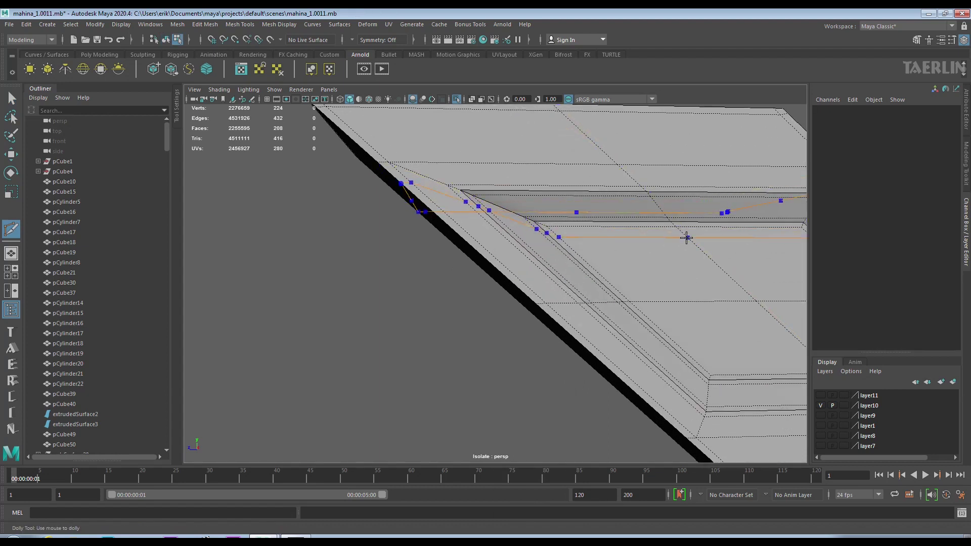
{"action": "middle_click_drag", "start_coordinate": [702, 291], "coordinate": [704, 269], "text": "alt"}
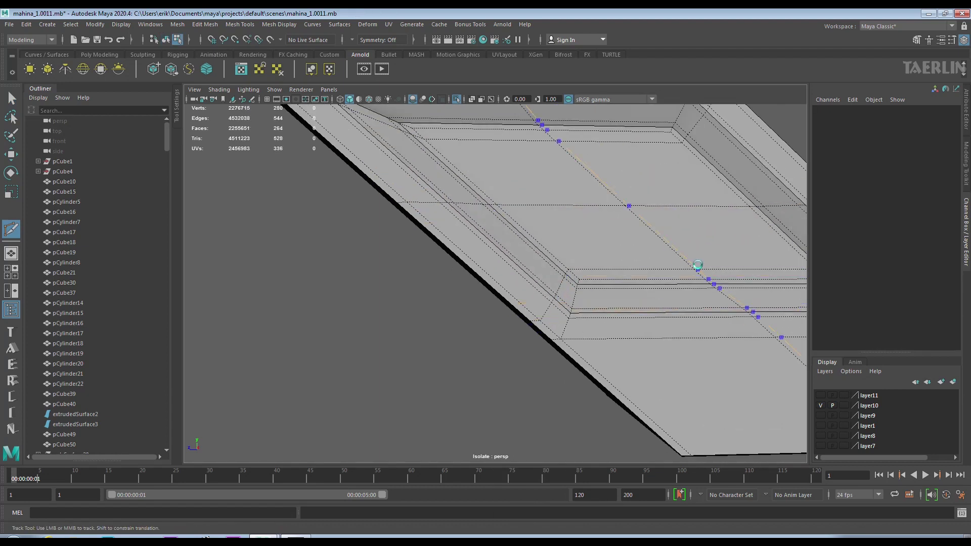
Frame the plate, return to object mode and turn off Isolate Select.
{"action": "key", "text": "f"}
{"action": "key", "text": "F8"}
{"action": "key", "text": "w"}
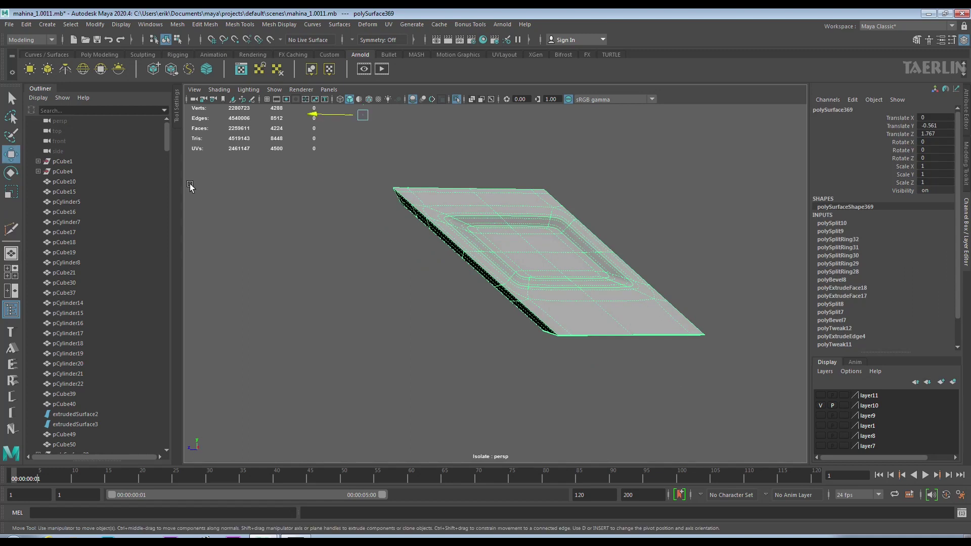
{"action": "left_click_drag", "start_coordinate": [412, 265], "coordinate": [445, 328], "text": "alt"}
{"action": "left_click", "coordinate": [456, 99]}
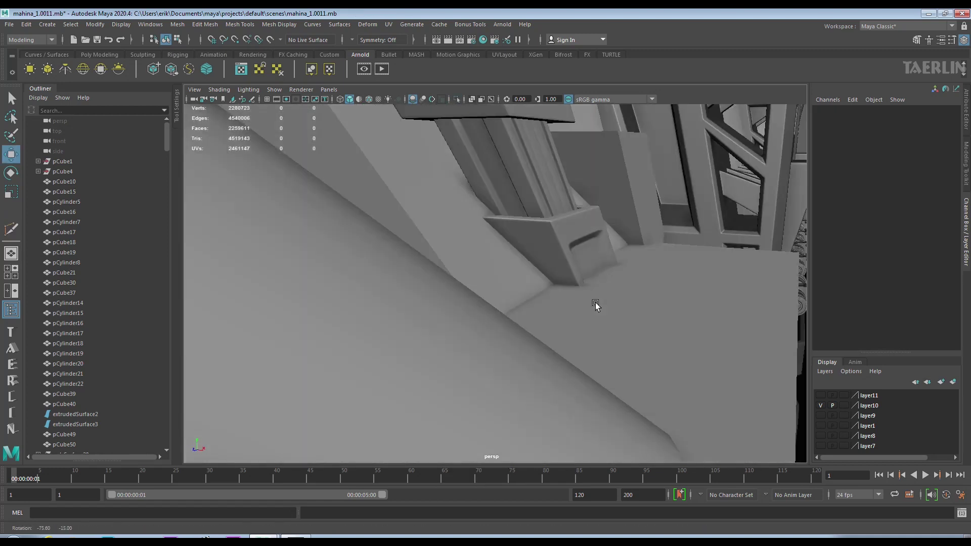
Select bracket pCylinder598 and move it over toward the grooved rod.
{"action": "scroll", "coordinate": [596, 302], "scroll_direction": "down", "scroll_amount": 10}
{"action": "left_click", "coordinate": [495, 184]}
{"action": "left_click_drag", "start_coordinate": [494, 184], "coordinate": [401, 284], "text": "alt"}
{"action": "mouse_move", "coordinate": [590, 229]}
{"action": "left_mouse_down", "text": "alt"}
{"action": "mouse_move", "coordinate": [304, 249]}
{"action": "mouse_move", "coordinate": [657, 213]}
{"action": "mouse_move", "coordinate": [725, 290]}
{"action": "mouse_move", "coordinate": [442, 281]}
{"action": "left_mouse_up", "text": "alt"}
{"action": "key", "text": "f"}
{"action": "scroll", "coordinate": [541, 268], "scroll_direction": "up", "scroll_amount": 3}
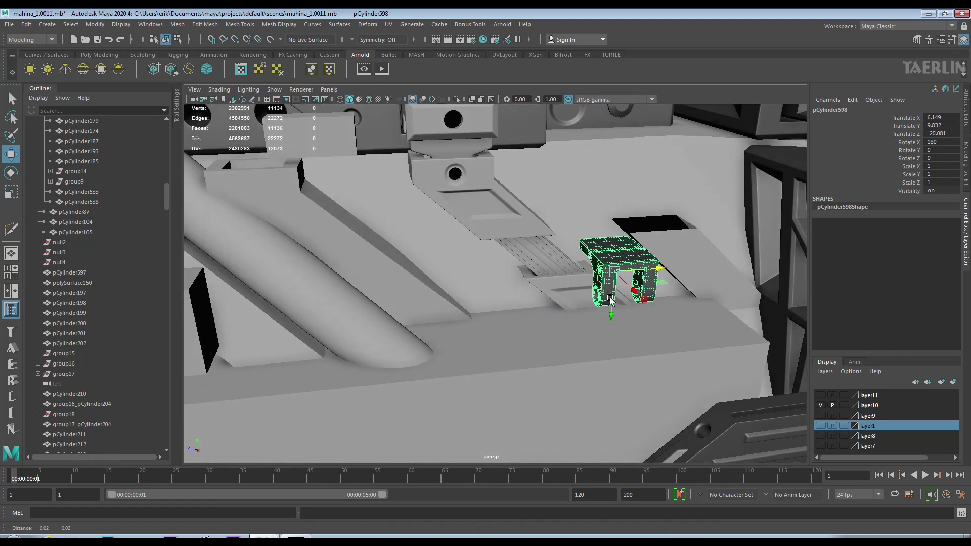
{"action": "scroll", "coordinate": [541, 268], "scroll_direction": "up", "scroll_amount": 3}
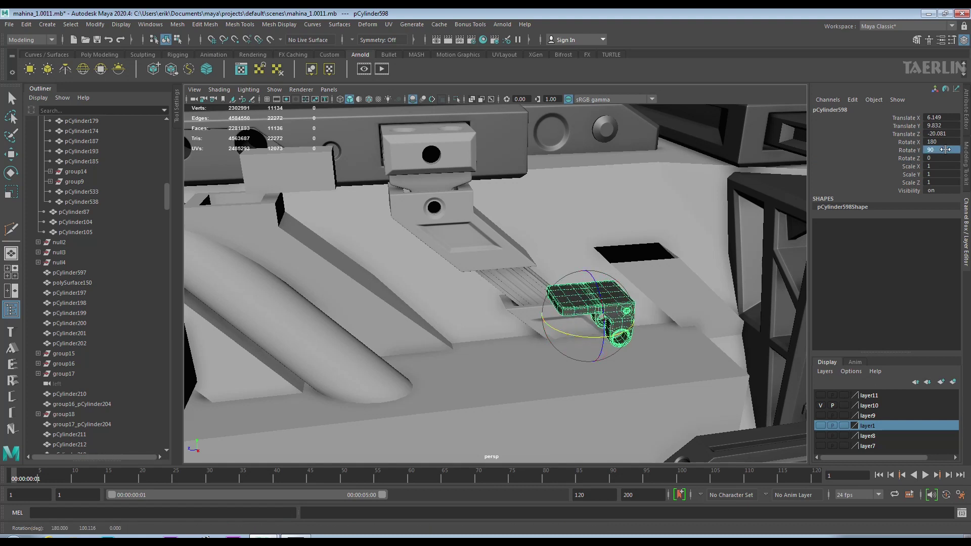
{"action": "left_click", "coordinate": [11, 154]}
{"action": "left_click_drag", "start_coordinate": [455, 284], "coordinate": [506, 263], "text": "alt"}
Rotate and move the bracket onto the angled arm, then shrink it uniformly.
{"action": "mouse_move", "coordinate": [618, 323]}
{"action": "left_mouse_down"}
{"action": "mouse_move", "coordinate": [559, 277]}
{"action": "mouse_move", "coordinate": [556, 329]}
{"action": "left_mouse_up"}
{"action": "scroll", "coordinate": [536, 252], "scroll_direction": "up", "scroll_amount": 3}
{"action": "key", "text": "e"}
{"action": "left_click_drag", "start_coordinate": [581, 263], "coordinate": [524, 278], "text": "alt"}
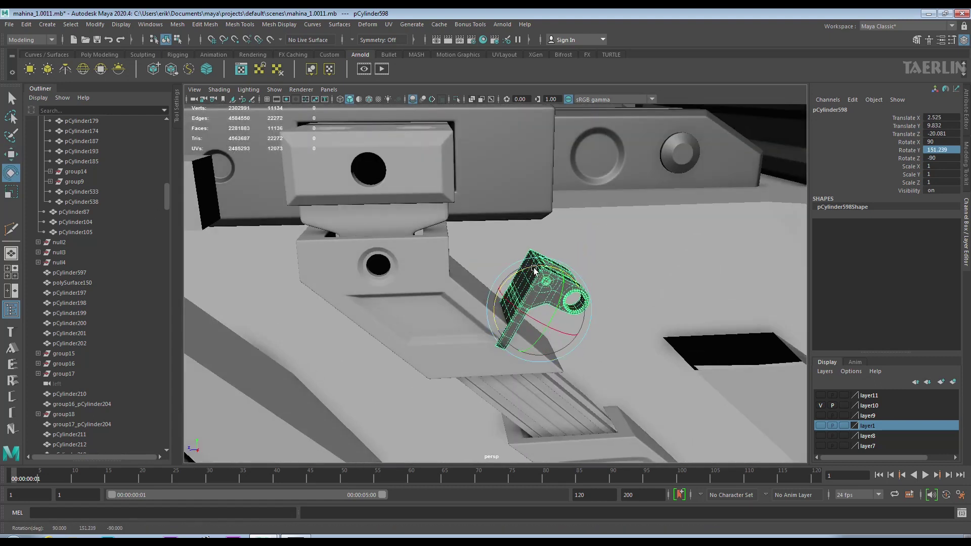
{"action": "mouse_move", "coordinate": [445, 306]}
{"action": "left_mouse_down", "text": "alt"}
{"action": "mouse_move", "coordinate": [460, 281]}
{"action": "mouse_move", "coordinate": [602, 293]}
{"action": "mouse_move", "coordinate": [544, 211]}
{"action": "mouse_move", "coordinate": [518, 213]}
{"action": "left_mouse_up", "text": "alt"}
{"action": "key", "text": "w"}
{"action": "mouse_move", "coordinate": [560, 311]}
{"action": "left_mouse_down"}
{"action": "mouse_move", "coordinate": [524, 255]}
{"action": "mouse_move", "coordinate": [584, 283]}
{"action": "mouse_move", "coordinate": [500, 278]}
{"action": "mouse_move", "coordinate": [555, 288]}
{"action": "mouse_move", "coordinate": [522, 256]}
{"action": "mouse_move", "coordinate": [543, 288]}
{"action": "mouse_move", "coordinate": [522, 284]}
{"action": "mouse_move", "coordinate": [546, 249]}
{"action": "mouse_move", "coordinate": [552, 261]}
{"action": "mouse_move", "coordinate": [538, 261]}
{"action": "mouse_move", "coordinate": [557, 284]}
{"action": "left_mouse_up"}
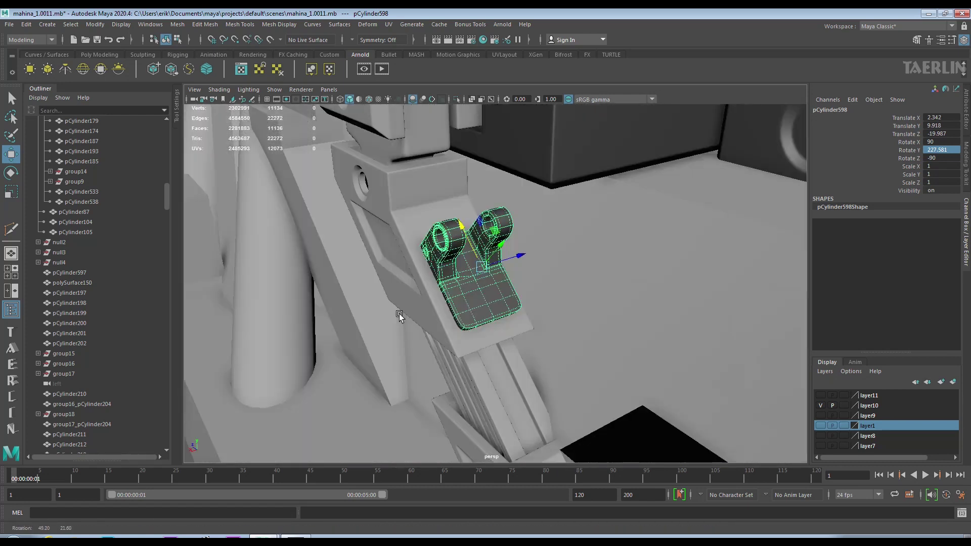
{"action": "left_click", "coordinate": [14, 191]}
{"action": "mouse_move", "coordinate": [483, 260]}
{"action": "left_mouse_down"}
{"action": "mouse_move", "coordinate": [463, 273]}
{"action": "mouse_move", "coordinate": [536, 217]}
{"action": "mouse_move", "coordinate": [454, 256]}
{"action": "mouse_move", "coordinate": [530, 228]}
{"action": "mouse_move", "coordinate": [546, 245]}
{"action": "left_mouse_up"}
Place bracket copy pCylinder599, rotated 132.42 on Y, at 2.327, 8.181, -21.858.
{"action": "key", "text": "w"}
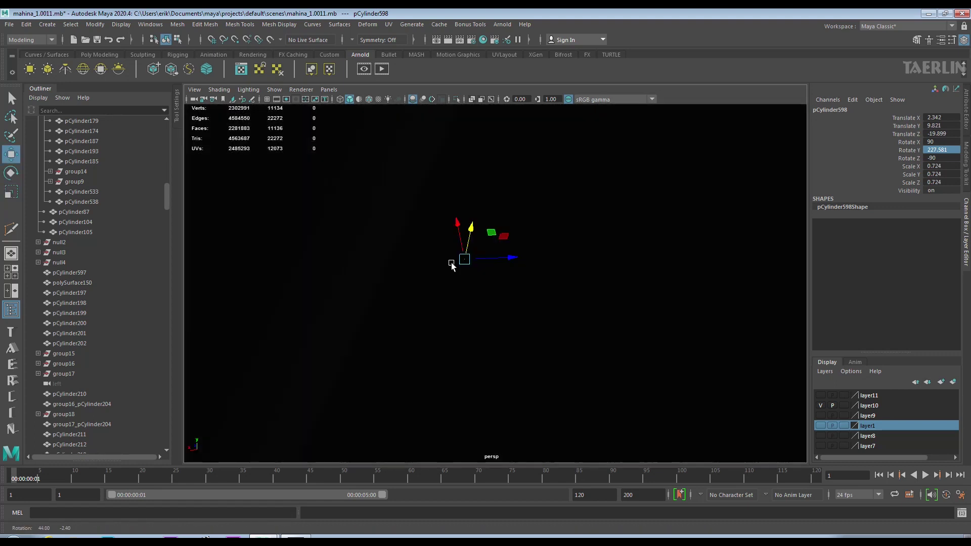
{"action": "left_click_drag", "start_coordinate": [450, 262], "coordinate": [540, 213], "text": "alt"}
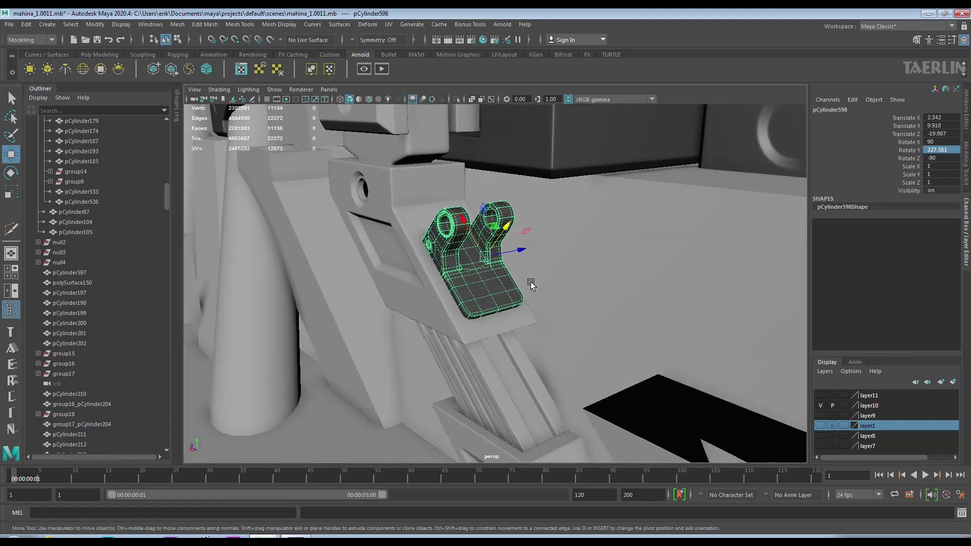
{"action": "mouse_move", "coordinate": [530, 282]}
{"action": "left_mouse_down", "text": "alt"}
{"action": "mouse_move", "coordinate": [542, 280]}
{"action": "mouse_move", "coordinate": [500, 255]}
{"action": "left_mouse_up", "text": "alt"}
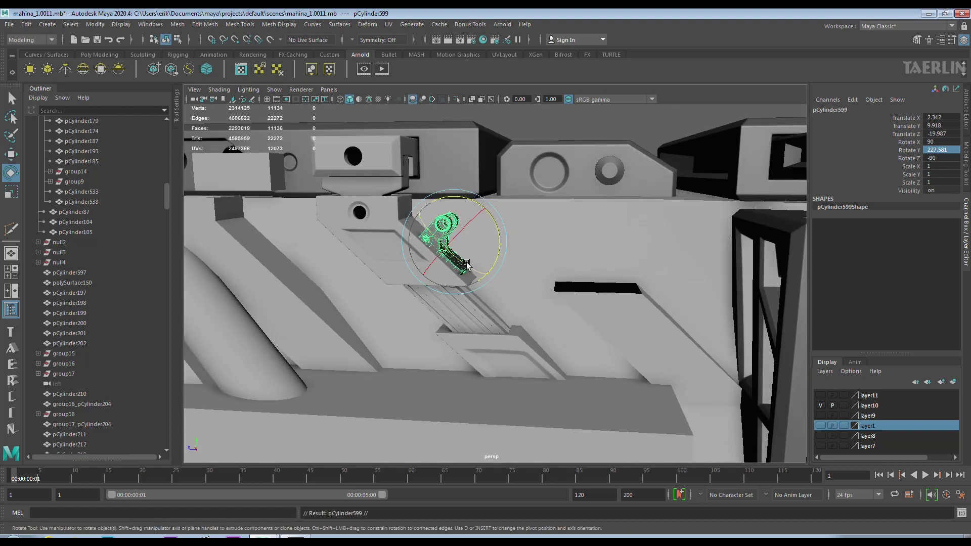
{"action": "left_click_drag", "start_coordinate": [419, 235], "coordinate": [427, 268], "text": "alt"}
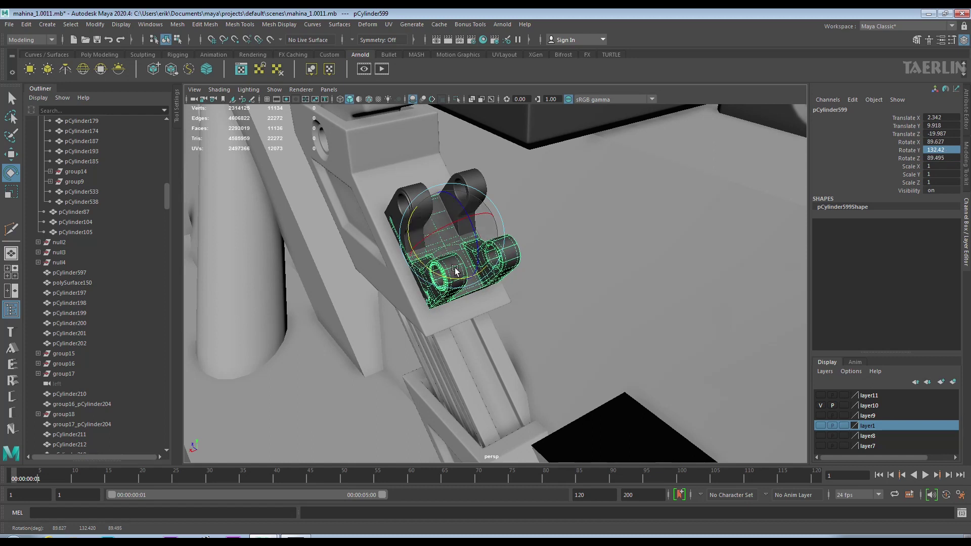
{"action": "left_click_drag", "start_coordinate": [448, 270], "coordinate": [553, 239], "text": "alt"}
{"action": "key", "text": "w"}
{"action": "middle_click_drag", "start_coordinate": [553, 239], "coordinate": [652, 361]}
{"action": "mouse_move", "coordinate": [653, 360]}
{"action": "left_mouse_down", "text": "alt"}
{"action": "mouse_move", "coordinate": [568, 311]}
{"action": "mouse_move", "coordinate": [579, 258]}
{"action": "left_mouse_up", "text": "alt"}
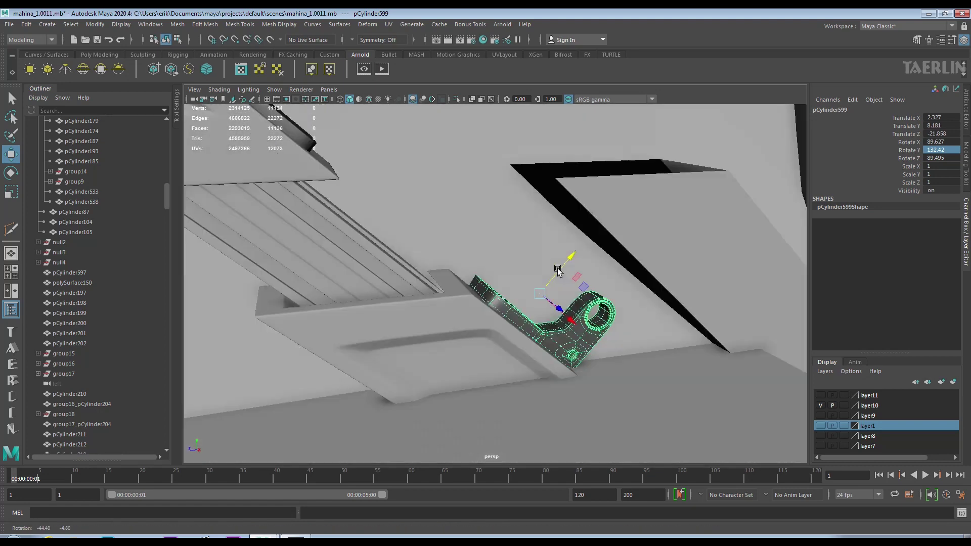
{"action": "mouse_move", "coordinate": [604, 270]}
{"action": "left_mouse_down", "text": "alt"}
{"action": "mouse_move", "coordinate": [383, 205]}
{"action": "mouse_move", "coordinate": [283, 216]}
{"action": "mouse_move", "coordinate": [501, 286]}
{"action": "mouse_move", "coordinate": [520, 217]}
{"action": "left_mouse_up", "text": "alt"}
{"action": "scroll", "coordinate": [383, 204], "scroll_direction": "down", "scroll_amount": 3}
{"action": "scroll", "coordinate": [383, 205], "scroll_direction": "down", "scroll_amount": 3}
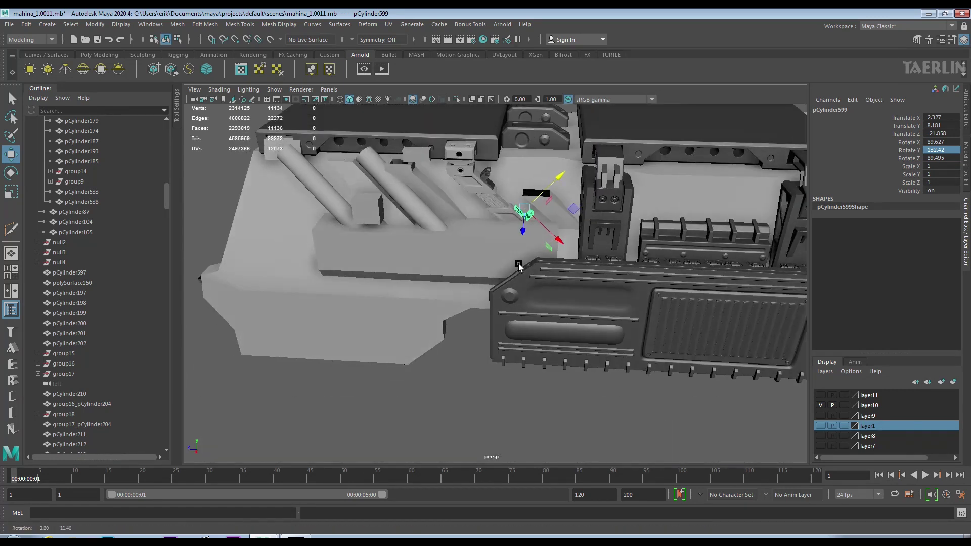
Select the small loose piece and slide it along X.
{"action": "right_click_drag", "start_coordinate": [521, 218], "coordinate": [462, 392], "text": "alt"}
{"action": "right_click", "coordinate": [445, 349]}
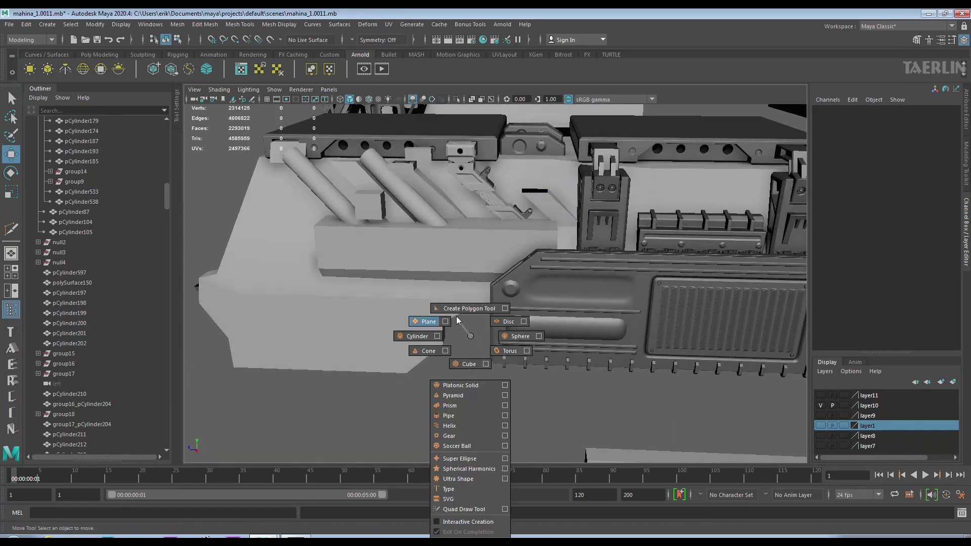
{"action": "right_click_drag", "start_coordinate": [445, 349], "coordinate": [509, 313], "text": "alt"}
{"action": "scroll", "coordinate": [509, 314], "scroll_direction": "up", "scroll_amount": 5}
{"action": "scroll", "coordinate": [514, 323], "scroll_direction": "up", "scroll_amount": 5}
{"action": "scroll", "coordinate": [521, 323], "scroll_direction": "up", "scroll_amount": 3}
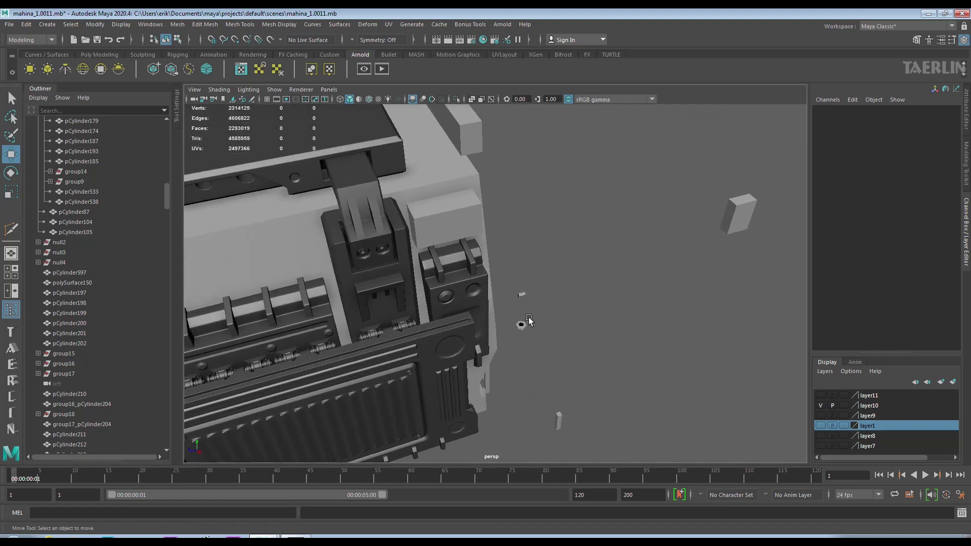
{"action": "left_click", "coordinate": [540, 309]}
{"action": "left_click_drag", "start_coordinate": [542, 314], "coordinate": [518, 297], "text": "alt"}
{"action": "key", "text": "r"}
{"action": "mouse_move", "coordinate": [588, 314]}
{"action": "left_mouse_down", "text": "alt"}
{"action": "mouse_move", "coordinate": [597, 273]}
{"action": "mouse_move", "coordinate": [740, 237]}
{"action": "mouse_move", "coordinate": [566, 258]}
{"action": "mouse_move", "coordinate": [617, 253]}
{"action": "mouse_move", "coordinate": [617, 319]}
{"action": "mouse_move", "coordinate": [357, 328]}
{"action": "mouse_move", "coordinate": [357, 348]}
{"action": "mouse_move", "coordinate": [358, 335]}
{"action": "left_mouse_up", "text": "alt"}
{"action": "key", "text": "w"}
{"action": "mouse_move", "coordinate": [362, 240]}
{"action": "left_mouse_down", "text": "alt"}
{"action": "mouse_move", "coordinate": [520, 336]}
{"action": "mouse_move", "coordinate": [371, 253]}
{"action": "mouse_move", "coordinate": [364, 287]}
{"action": "mouse_move", "coordinate": [335, 303]}
{"action": "mouse_move", "coordinate": [350, 325]}
{"action": "left_mouse_up", "text": "alt"}
Isolate the rectangular block and lower it along Y.
{"action": "key", "text": "r"}
{"action": "left_click", "coordinate": [457, 99]}
{"action": "left_click", "coordinate": [451, 279]}
{"action": "mouse_move", "coordinate": [452, 278]}
{"action": "left_mouse_down", "text": "alt"}
{"action": "mouse_move", "coordinate": [466, 310]}
{"action": "mouse_move", "coordinate": [452, 289]}
{"action": "left_mouse_up", "text": "alt"}
{"action": "key", "text": "w"}
{"action": "left_click_drag", "start_coordinate": [421, 234], "coordinate": [413, 290]}
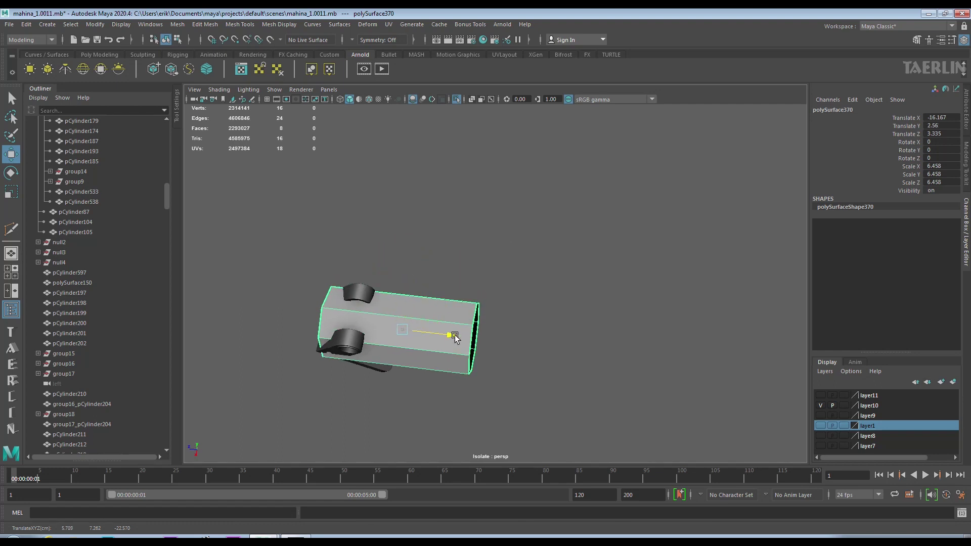
{"action": "left_click_drag", "start_coordinate": [455, 337], "coordinate": [568, 347], "text": "alt"}
Shift-drag a copy of the block, set Rotate Z to 90 and move it left.
{"action": "left_click_drag", "start_coordinate": [579, 291], "coordinate": [602, 295]}
{"action": "key", "text": "e"}
{"action": "left_click", "coordinate": [910, 150]}
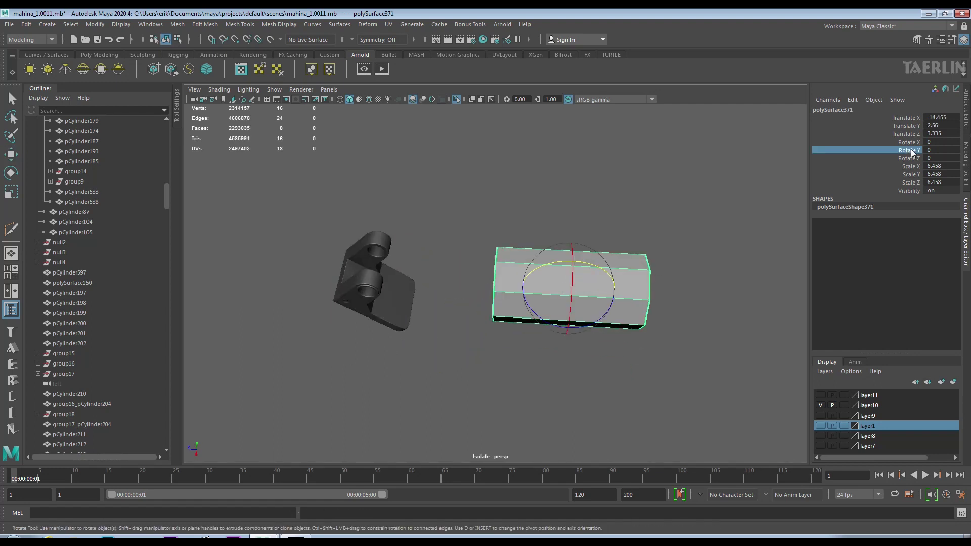
{"action": "type", "text": "0"}
{"action": "key", "text": "Return"}
{"action": "key", "text": "w"}
{"action": "mouse_move", "coordinate": [533, 287]}
{"action": "left_mouse_down"}
{"action": "mouse_move", "coordinate": [343, 276]}
{"action": "mouse_move", "coordinate": [367, 260]}
{"action": "mouse_move", "coordinate": [393, 296]}
{"action": "mouse_move", "coordinate": [412, 243]}
{"action": "mouse_move", "coordinate": [399, 238]}
{"action": "mouse_move", "coordinate": [458, 315]}
{"action": "mouse_move", "coordinate": [454, 351]}
{"action": "left_mouse_up"}
{"action": "key", "text": "r"}
{"action": "key", "text": "w"}
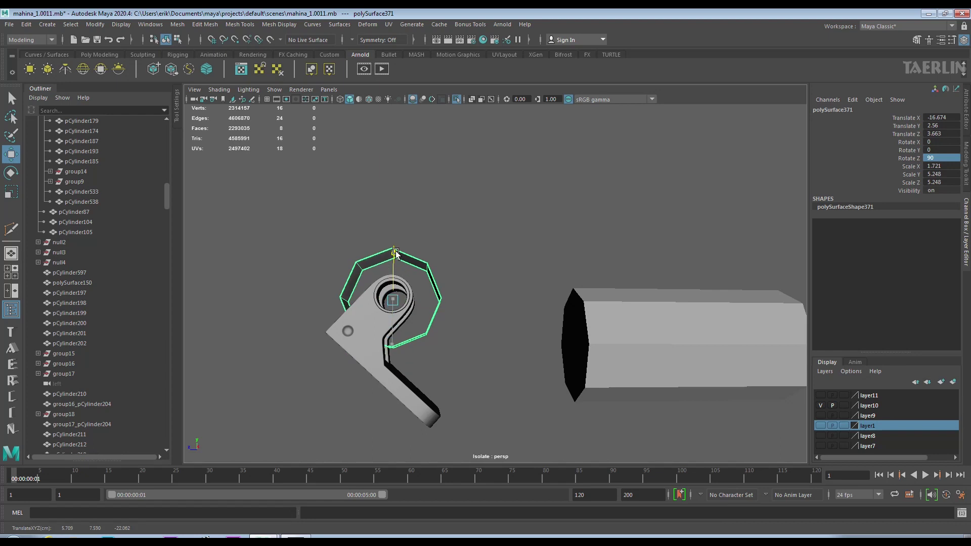
Lower the eight-sided copy and slide it into the bracket's hinge hole.
{"action": "left_click_drag", "start_coordinate": [395, 255], "coordinate": [394, 261]}
{"action": "scroll", "coordinate": [395, 303], "scroll_direction": "up", "scroll_amount": 4}
{"action": "mouse_move", "coordinate": [395, 303]}
{"action": "left_mouse_down", "text": "alt"}
{"action": "mouse_move", "coordinate": [419, 284]}
{"action": "mouse_move", "coordinate": [376, 310]}
{"action": "left_mouse_up", "text": "alt"}
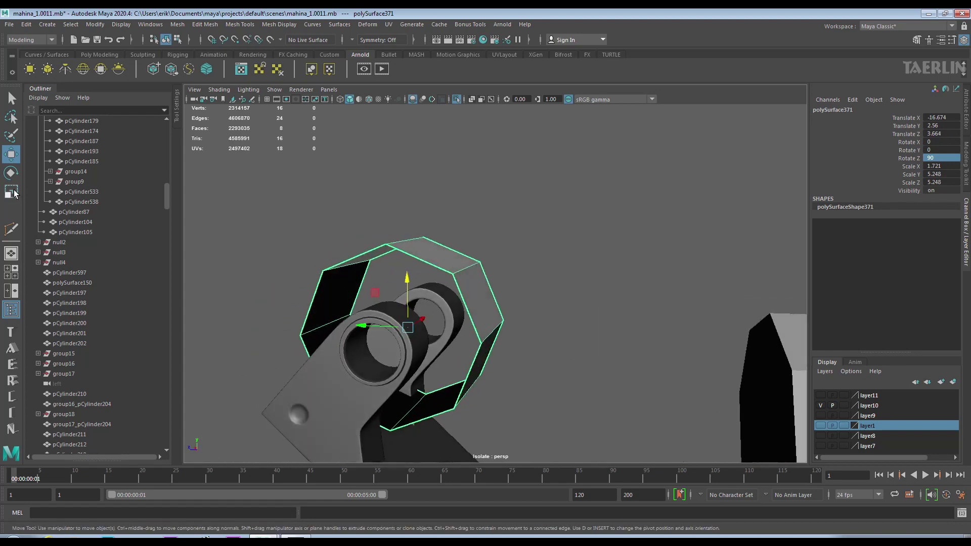
{"action": "left_click", "coordinate": [14, 193]}
{"action": "key", "text": "ctrl+z"}
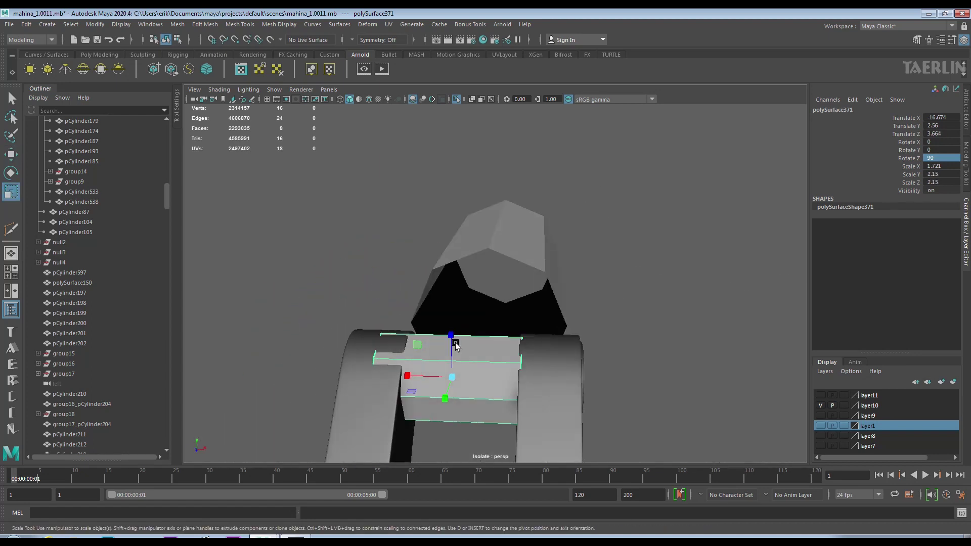
{"action": "key", "text": "w"}
{"action": "left_click_drag", "start_coordinate": [410, 377], "coordinate": [543, 399]}
{"action": "middle_click_drag", "start_coordinate": [542, 400], "coordinate": [445, 399]}
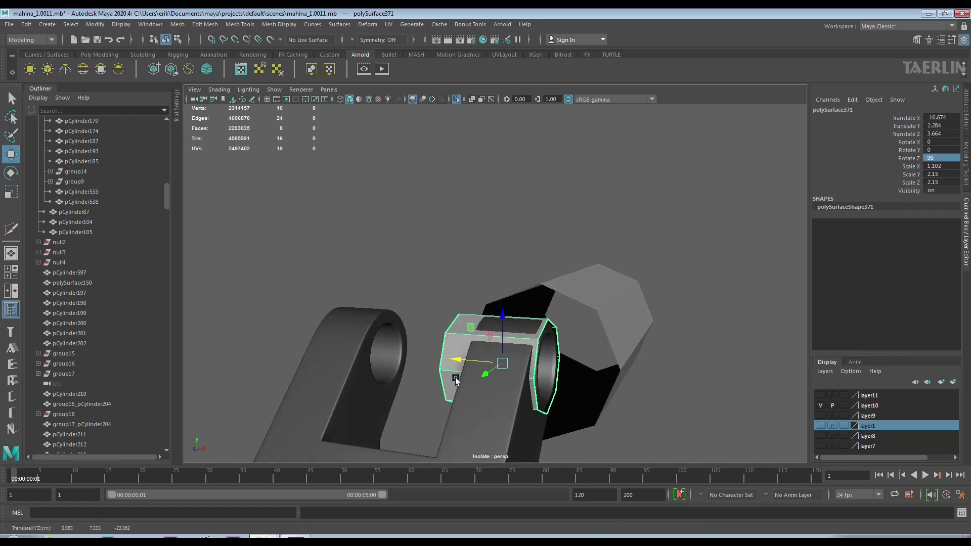
{"action": "left_click_drag", "start_coordinate": [445, 399], "coordinate": [458, 365], "text": "alt"}
{"action": "key", "text": "3"}
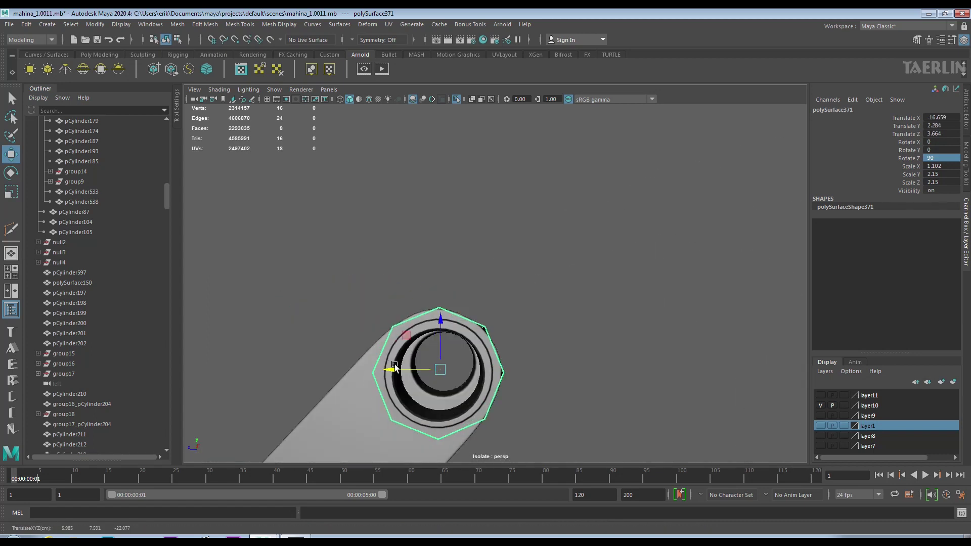
Scale the sleeve to 1.068, 1.6, 1.6 and centre it at -16.659, 2.528, 3.66.
{"action": "left_click_drag", "start_coordinate": [435, 334], "coordinate": [379, 353]}
{"action": "middle_click_drag", "start_coordinate": [379, 352], "coordinate": [444, 312], "text": "alt"}
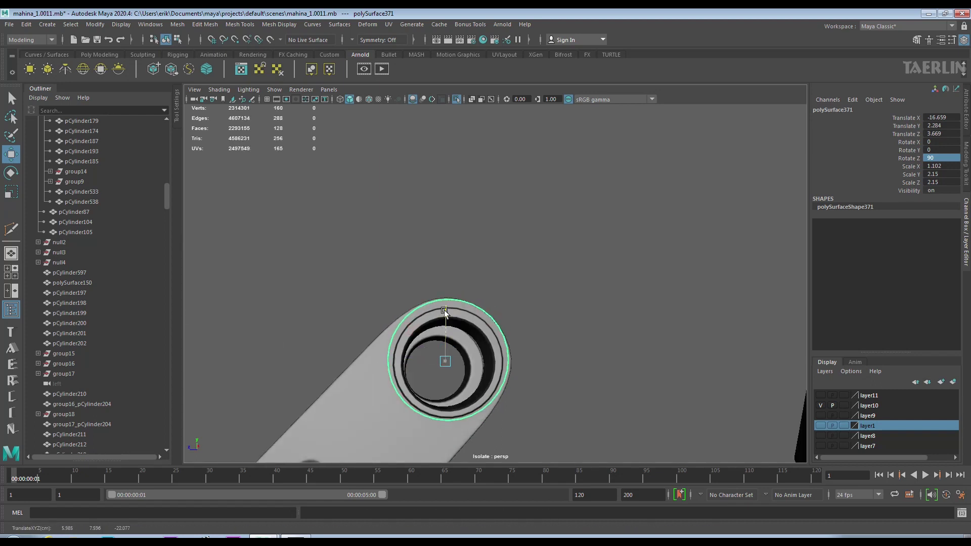
{"action": "key", "text": "r"}
{"action": "left_click_drag", "start_coordinate": [445, 316], "coordinate": [445, 391]}
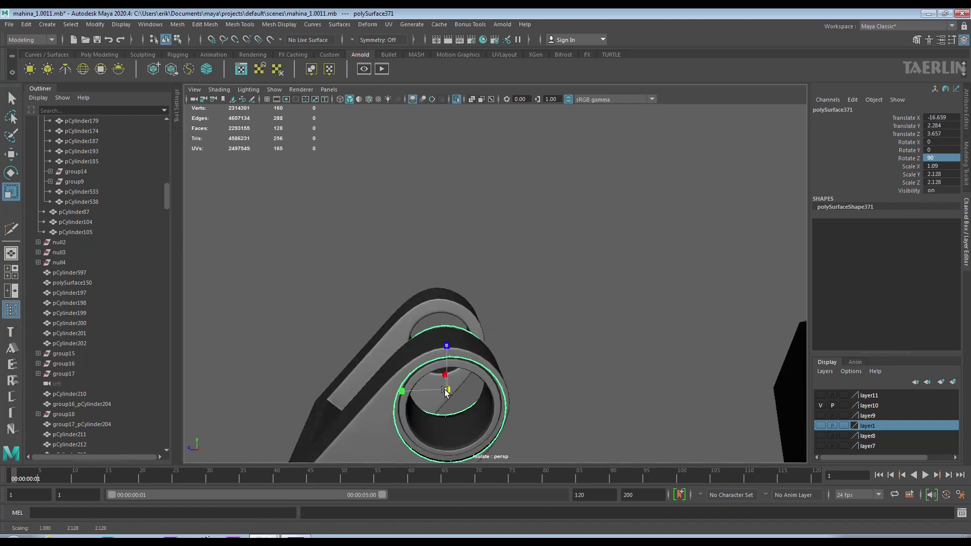
{"action": "left_click_drag", "start_coordinate": [416, 361], "coordinate": [411, 366]}
{"action": "left_click_drag", "start_coordinate": [411, 366], "coordinate": [354, 283], "text": "alt"}
{"action": "key", "text": "w"}
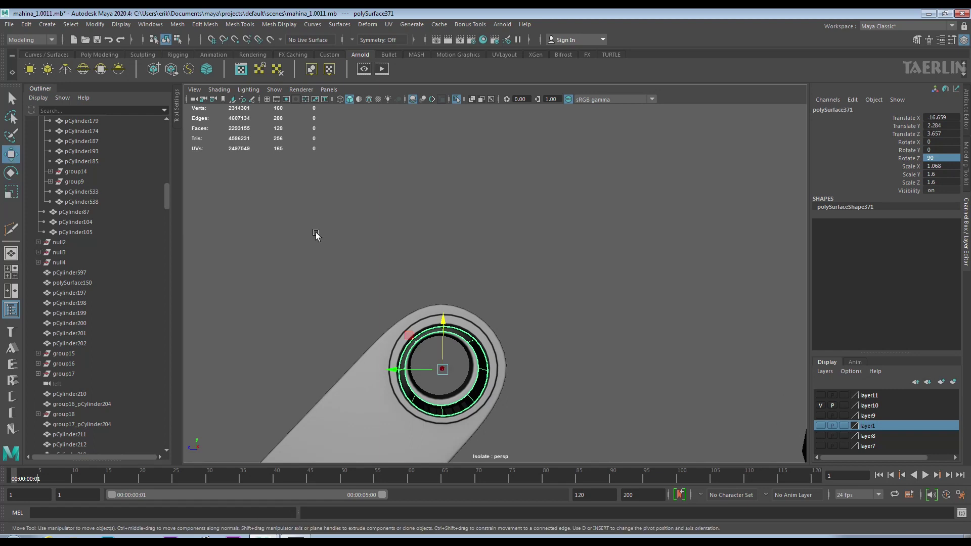
{"action": "mouse_move", "coordinate": [442, 322]}
{"action": "left_mouse_down", "text": "alt"}
{"action": "mouse_move", "coordinate": [534, 316]}
{"action": "mouse_move", "coordinate": [503, 304]}
{"action": "mouse_move", "coordinate": [506, 330]}
{"action": "left_mouse_up", "text": "alt"}
Extrude the selected faces of polySurface371 with a slight thickness.
{"action": "key", "text": "1"}
{"action": "key", "text": "ctrl+F11"}
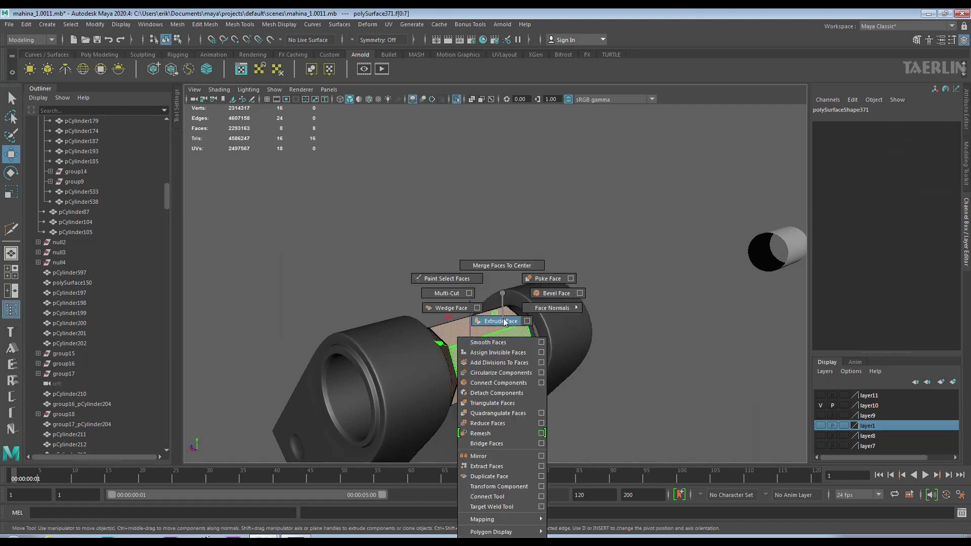
{"action": "right_click_drag", "start_coordinate": [506, 330], "coordinate": [498, 261], "text": "shift"}
{"action": "middle_click_drag", "start_coordinate": [672, 301], "coordinate": [714, 295]}
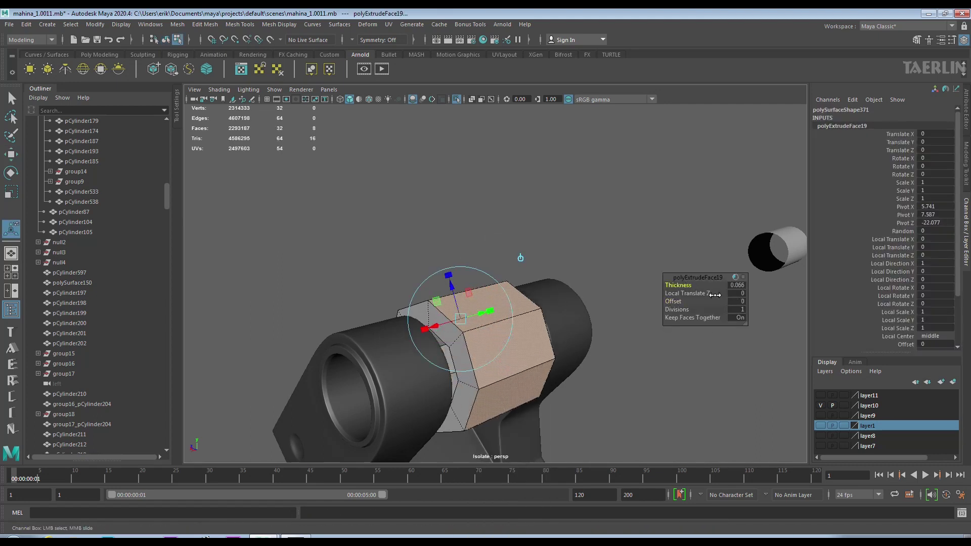
{"action": "left_click", "coordinate": [551, 314]}
{"action": "key", "text": "ctrl+z"}
{"action": "mouse_move", "coordinate": [540, 315]}
{"action": "left_mouse_down", "text": "alt"}
{"action": "mouse_move", "coordinate": [529, 278]}
{"action": "mouse_move", "coordinate": [647, 255]}
{"action": "mouse_move", "coordinate": [547, 306]}
{"action": "mouse_move", "coordinate": [600, 329]}
{"action": "mouse_move", "coordinate": [511, 344]}
{"action": "mouse_move", "coordinate": [443, 332]}
{"action": "mouse_move", "coordinate": [511, 322]}
{"action": "left_mouse_up", "text": "alt"}
Extrude a single joint face twice with a larger offset.
{"action": "key", "text": "q"}
{"action": "left_click", "coordinate": [510, 345]}
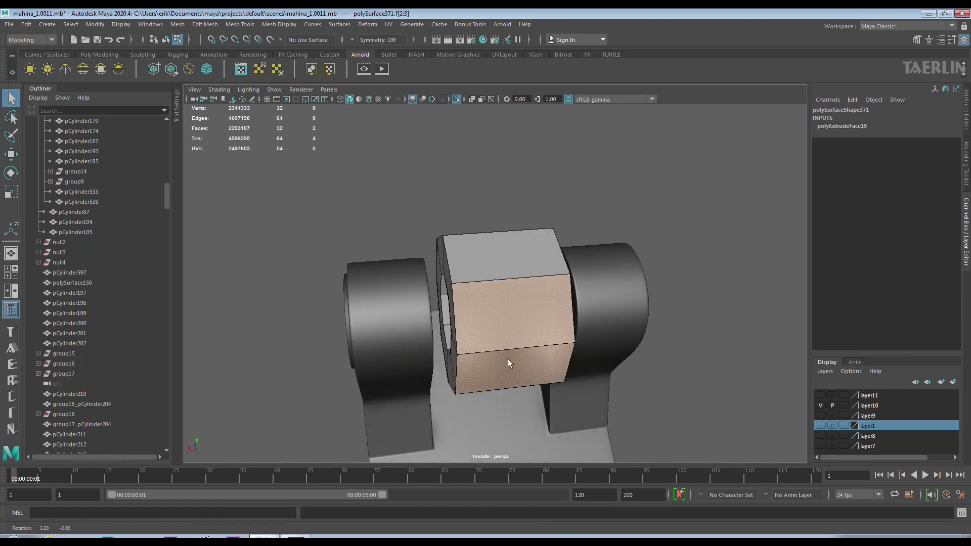
{"action": "right_click_drag", "start_coordinate": [512, 323], "coordinate": [512, 349], "text": "shift"}
{"action": "mouse_move", "coordinate": [533, 294]}
{"action": "right_mouse_down", "text": "shift"}
{"action": "mouse_move", "coordinate": [532, 308]}
{"action": "mouse_move", "coordinate": [674, 302]}
{"action": "right_mouse_up", "text": "shift"}
{"action": "left_click_drag", "start_coordinate": [684, 302], "coordinate": [692, 302]}
{"action": "right_click_drag", "start_coordinate": [538, 294], "coordinate": [536, 319], "text": "shift"}
{"action": "mouse_move", "coordinate": [536, 320]}
{"action": "left_mouse_down", "text": "alt"}
{"action": "mouse_move", "coordinate": [470, 354]}
{"action": "mouse_move", "coordinate": [495, 292]}
{"action": "left_mouse_up", "text": "alt"}
Circularize the end face and extrude it out to Thickness 0.569 as a long arm.
{"action": "right_click_drag", "start_coordinate": [494, 292], "coordinate": [485, 368], "text": "shift"}
{"action": "mouse_move", "coordinate": [486, 368]}
{"action": "left_mouse_down", "text": "alt"}
{"action": "mouse_move", "coordinate": [675, 293]}
{"action": "mouse_move", "coordinate": [539, 277]}
{"action": "mouse_move", "coordinate": [550, 310]}
{"action": "mouse_move", "coordinate": [582, 318]}
{"action": "mouse_move", "coordinate": [557, 304]}
{"action": "mouse_move", "coordinate": [708, 304]}
{"action": "left_mouse_up", "text": "alt"}
{"action": "key", "text": "ctrl+e"}
{"action": "key", "text": "ctrl+e"}
{"action": "left_click_drag", "start_coordinate": [506, 283], "coordinate": [385, 212], "text": "alt"}
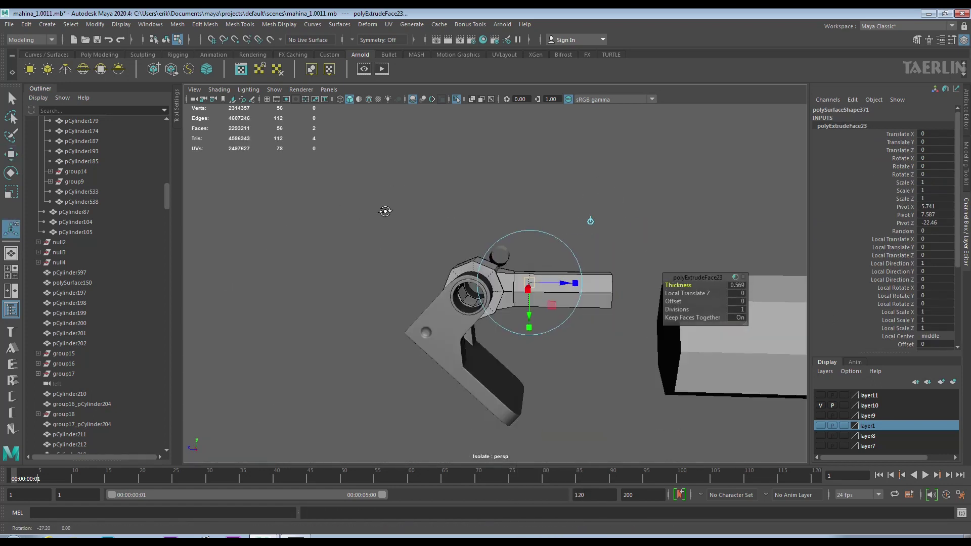
{"action": "left_click", "coordinate": [733, 227]}
{"action": "left_click_drag", "start_coordinate": [657, 227], "coordinate": [455, 245], "text": "alt"}
{"action": "scroll", "coordinate": [455, 244], "scroll_direction": "up", "scroll_amount": 5}
Extrude the joint's face loop twice with a tiny thickness to form a stepped rim.
{"action": "mouse_move", "coordinate": [423, 340]}
{"action": "left_mouse_down", "text": "alt"}
{"action": "mouse_move", "coordinate": [527, 345]}
{"action": "mouse_move", "coordinate": [494, 277]}
{"action": "left_mouse_up", "text": "alt"}
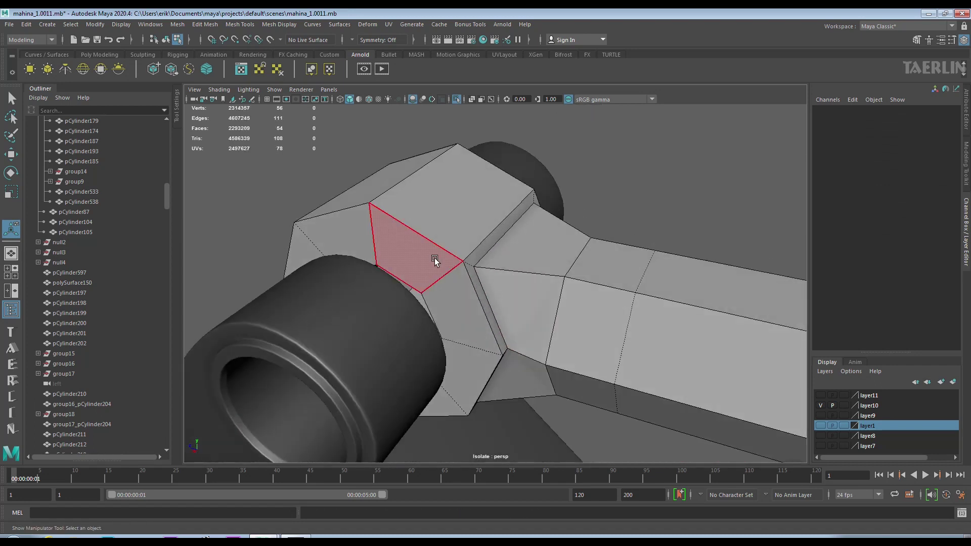
{"action": "double_click", "coordinate": [434, 261]}
{"action": "left_click_drag", "start_coordinate": [547, 243], "coordinate": [541, 302], "text": "alt"}
{"action": "right_click_drag", "start_coordinate": [541, 302], "coordinate": [559, 283], "text": "shift"}
{"action": "left_click_drag", "start_coordinate": [559, 283], "coordinate": [680, 298], "text": "alt"}
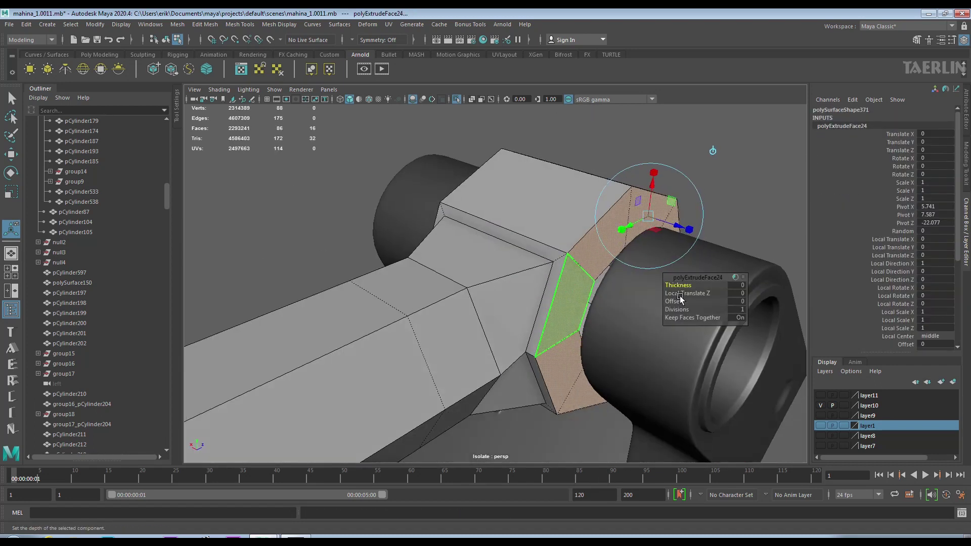
{"action": "right_click_drag", "start_coordinate": [576, 268], "coordinate": [589, 251], "text": "shift"}
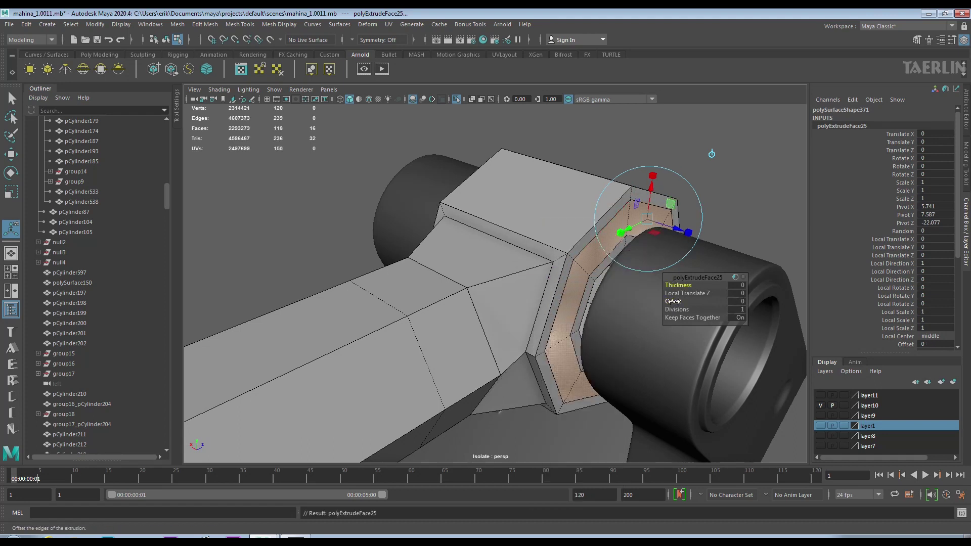
{"action": "left_click_drag", "start_coordinate": [677, 284], "coordinate": [683, 285]}
{"action": "mouse_move", "coordinate": [683, 284]}
{"action": "left_mouse_down", "text": "alt"}
{"action": "mouse_move", "coordinate": [454, 209]}
{"action": "mouse_move", "coordinate": [366, 212]}
{"action": "mouse_move", "coordinate": [448, 218]}
{"action": "left_mouse_up", "text": "alt"}
Bevel the rim edge loops on the hexagonal joint (polySurface371).
{"action": "key", "text": "q"}
{"action": "left_click", "coordinate": [378, 207]}
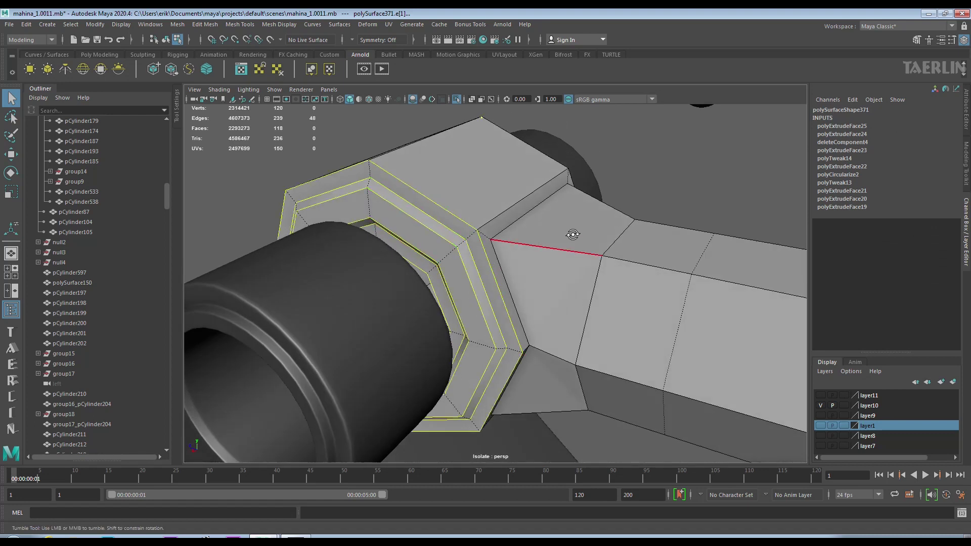
{"action": "left_click_drag", "start_coordinate": [573, 234], "coordinate": [616, 299], "text": "alt"}
{"action": "double_click", "coordinate": [652, 278], "text": "shift"}
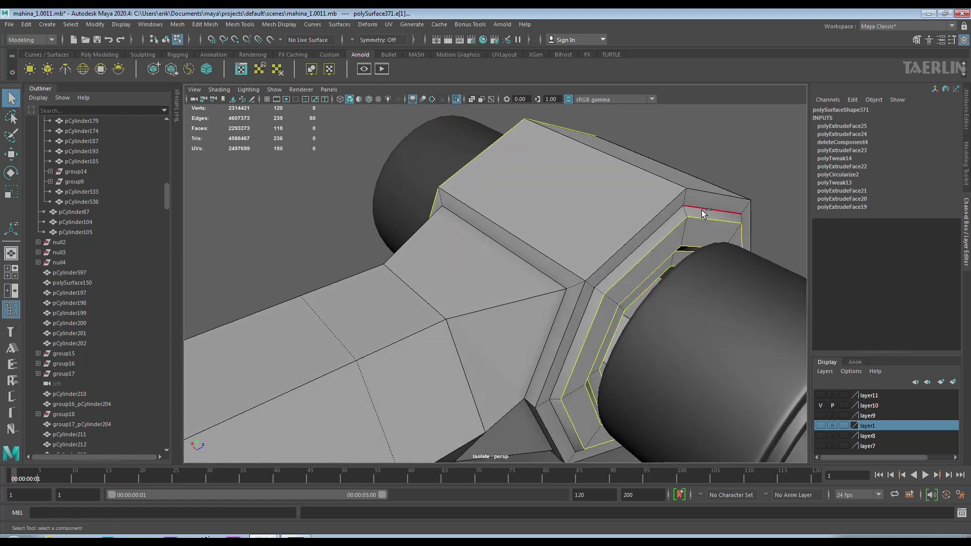
{"action": "double_click", "coordinate": [569, 324], "text": "shift"}
{"action": "key", "text": "ctrl+b"}
{"action": "mouse_move", "coordinate": [585, 281]}
{"action": "left_mouse_down", "text": "alt"}
{"action": "mouse_move", "coordinate": [614, 277]}
{"action": "mouse_move", "coordinate": [644, 210]}
{"action": "mouse_move", "coordinate": [672, 277]}
{"action": "mouse_move", "coordinate": [694, 275]}
{"action": "mouse_move", "coordinate": [559, 256]}
{"action": "mouse_move", "coordinate": [445, 218]}
{"action": "mouse_move", "coordinate": [412, 227]}
{"action": "left_mouse_up", "text": "alt"}
Bevel an edge loop along the arm at Fraction 0.06.
{"action": "double_click", "coordinate": [412, 229]}
{"action": "key", "text": "ctrl+b"}
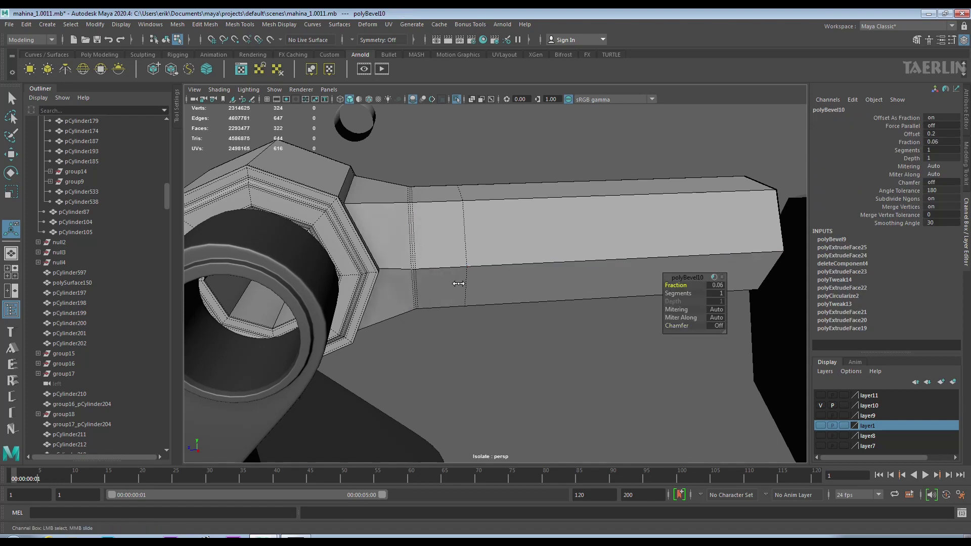
{"action": "key", "text": "3"}
{"action": "key", "text": "1"}
Cut new edge loops across the arm with Multi-Cut.
{"action": "right_click_drag", "start_coordinate": [552, 240], "coordinate": [600, 225]}
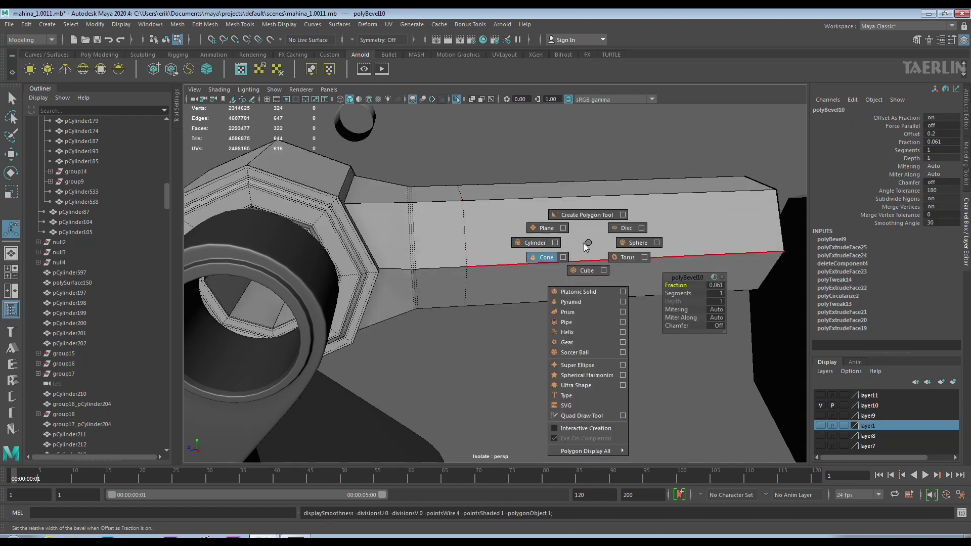
{"action": "key", "text": "ctrl+shift+x"}
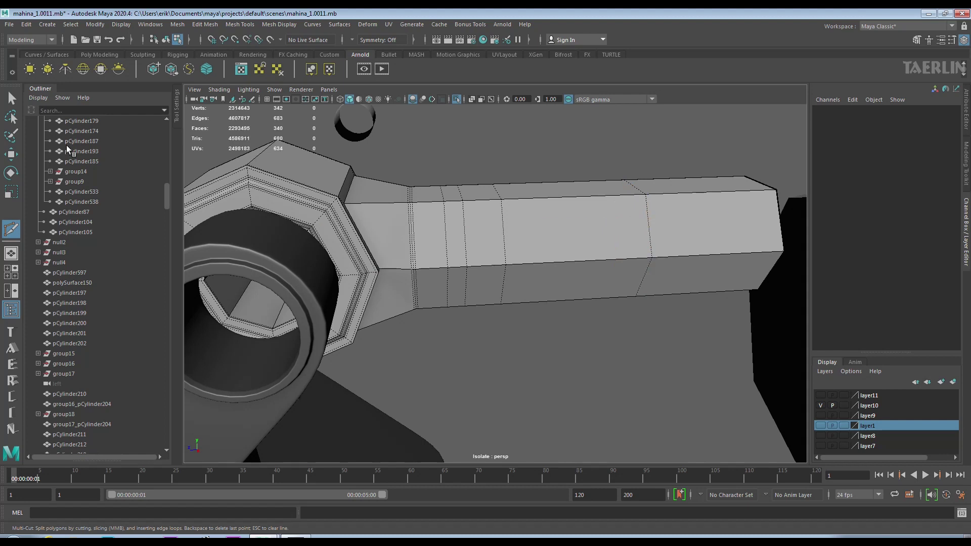
{"action": "scroll", "coordinate": [536, 265], "scroll_direction": "down", "scroll_amount": 5}
{"action": "left_click", "coordinate": [509, 253]}
{"action": "key", "text": "3"}
{"action": "mouse_move", "coordinate": [585, 323]}
{"action": "left_mouse_down", "text": "alt"}
{"action": "mouse_move", "coordinate": [425, 282]}
{"action": "mouse_move", "coordinate": [542, 293]}
{"action": "left_mouse_up", "text": "alt"}
{"action": "left_click", "coordinate": [425, 281]}
{"action": "scroll", "coordinate": [425, 282], "scroll_direction": "up", "scroll_amount": 3}
Extract the arm's end face into its own piece, polySurface374, leaving polySurface373.
{"action": "key", "text": "F11"}
{"action": "left_click", "coordinate": [528, 282]}
{"action": "right_click", "coordinate": [537, 287], "text": "shift"}
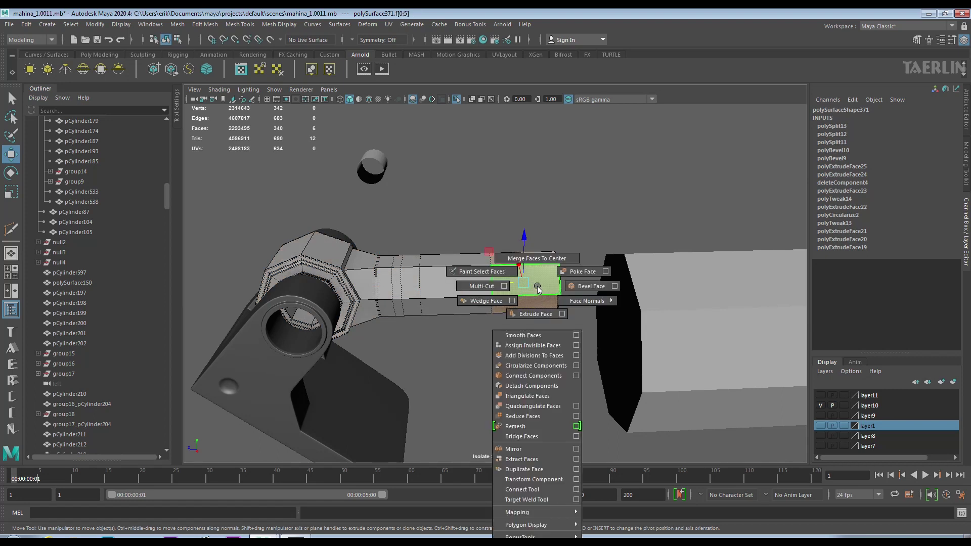
{"action": "right_click_drag", "start_coordinate": [537, 287], "coordinate": [521, 458], "text": "shift"}
{"action": "right_click_drag", "start_coordinate": [533, 273], "coordinate": [594, 227]}
{"action": "left_click", "coordinate": [531, 283]}
{"action": "mouse_move", "coordinate": [384, 233]}
{"action": "left_mouse_down", "text": "alt"}
{"action": "mouse_move", "coordinate": [483, 283]}
{"action": "mouse_move", "coordinate": [313, 243]}
{"action": "left_mouse_up", "text": "alt"}
{"action": "key", "text": "w"}
{"action": "left_click", "coordinate": [47, 24]}
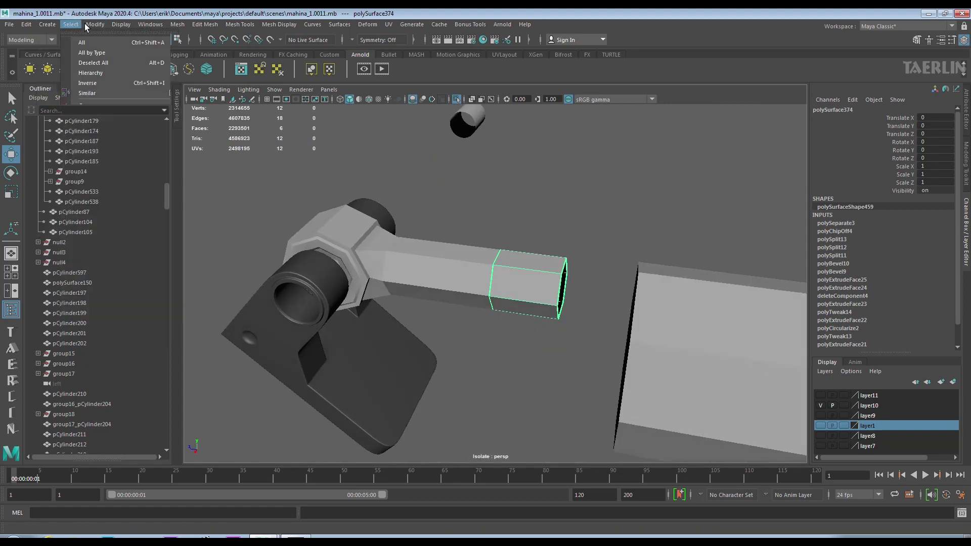
Centre the end piece's pivot and scale it up slightly.
{"action": "left_click", "coordinate": [131, 98]}
{"action": "key", "text": "r"}
{"action": "left_click_drag", "start_coordinate": [506, 283], "coordinate": [607, 273], "text": "alt"}
{"action": "mouse_move", "coordinate": [528, 311]}
{"action": "left_mouse_down"}
{"action": "mouse_move", "coordinate": [543, 306]}
{"action": "mouse_move", "coordinate": [455, 283]}
{"action": "left_mouse_up"}
{"action": "right_click_drag", "start_coordinate": [553, 265], "coordinate": [615, 242]}
{"action": "mouse_move", "coordinate": [615, 241]}
{"action": "left_mouse_down", "text": "alt"}
{"action": "mouse_move", "coordinate": [505, 304]}
{"action": "mouse_move", "coordinate": [348, 288]}
{"action": "left_mouse_up", "text": "alt"}
Duplicate the end piece and slide the copy along Y and X.
{"action": "key", "text": "w"}
{"action": "key", "text": "ctrl+d"}
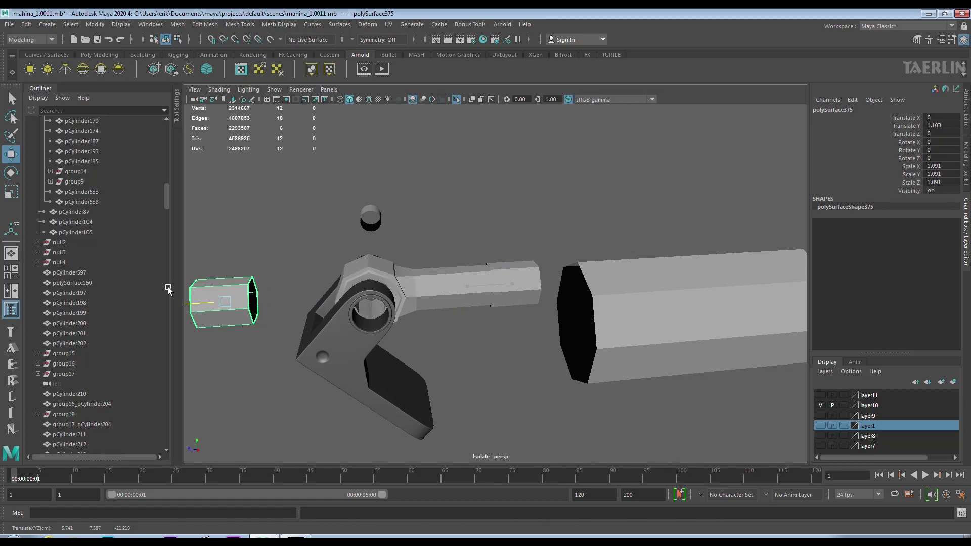
{"action": "left_click_drag", "start_coordinate": [405, 304], "coordinate": [510, 335], "text": "alt"}
{"action": "mouse_move", "coordinate": [644, 290]}
{"action": "left_mouse_down"}
{"action": "mouse_move", "coordinate": [369, 300]}
{"action": "mouse_move", "coordinate": [744, 277]}
{"action": "mouse_move", "coordinate": [699, 272]}
{"action": "mouse_move", "coordinate": [699, 109]}
{"action": "left_mouse_up"}
{"action": "scroll", "coordinate": [458, 281], "scroll_direction": "down", "scroll_amount": 3}
{"action": "scroll", "coordinate": [630, 344], "scroll_direction": "up", "scroll_amount": 4}
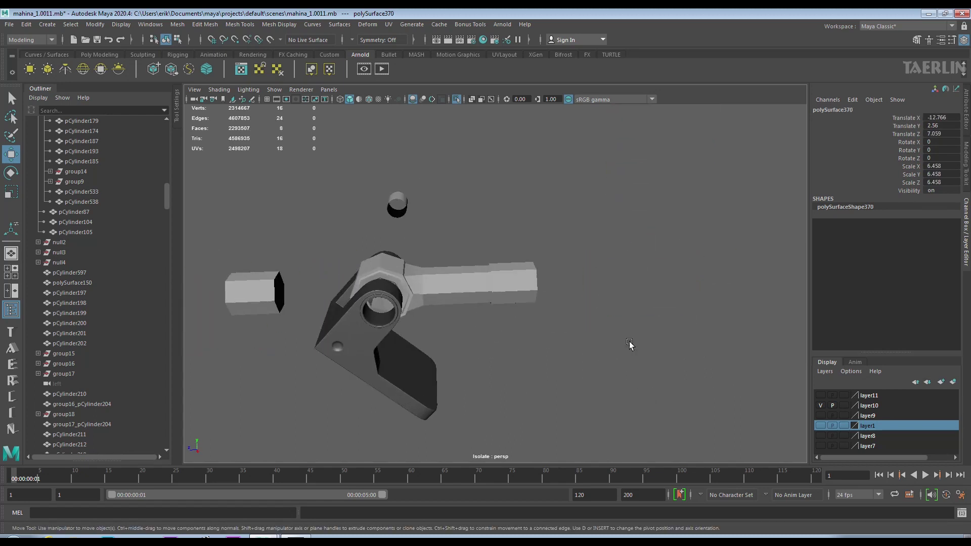
{"action": "scroll", "coordinate": [607, 247], "scroll_direction": "up", "scroll_amount": 3}
{"action": "left_click", "coordinate": [526, 301]}
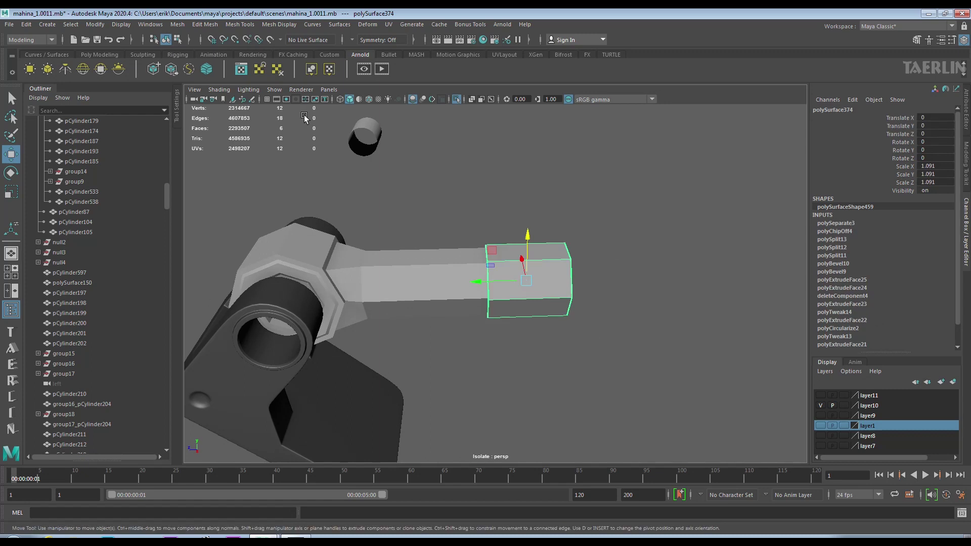
Lengthen the end block to Scale Y 4.719 and shift it to Translate Y -0.387.
{"action": "left_click_drag", "start_coordinate": [304, 114], "coordinate": [367, 139], "text": "alt"}
{"action": "scroll", "coordinate": [366, 139], "scroll_direction": "down", "scroll_amount": 5}
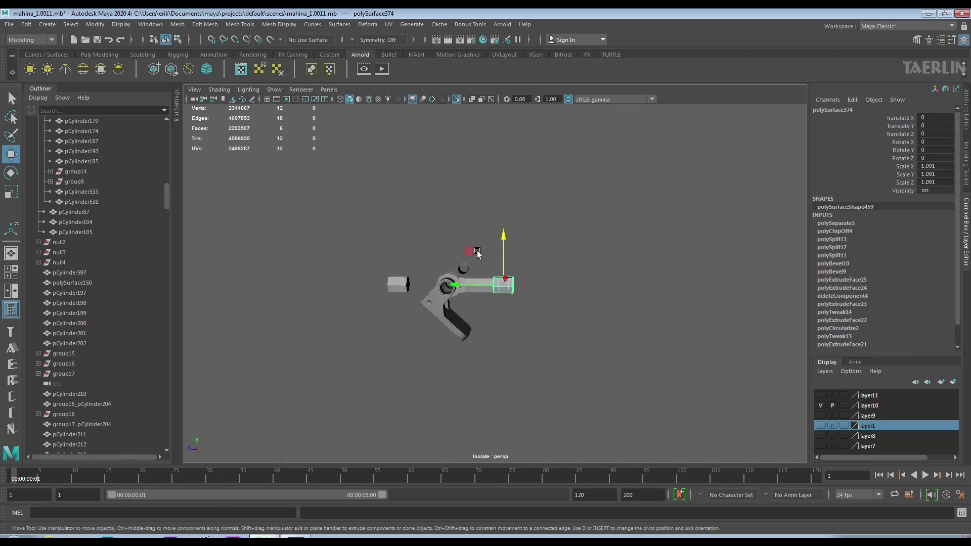
{"action": "scroll", "coordinate": [473, 243], "scroll_direction": "up", "scroll_amount": 3}
{"action": "key", "text": "r"}
{"action": "left_click_drag", "start_coordinate": [371, 289], "coordinate": [324, 287]}
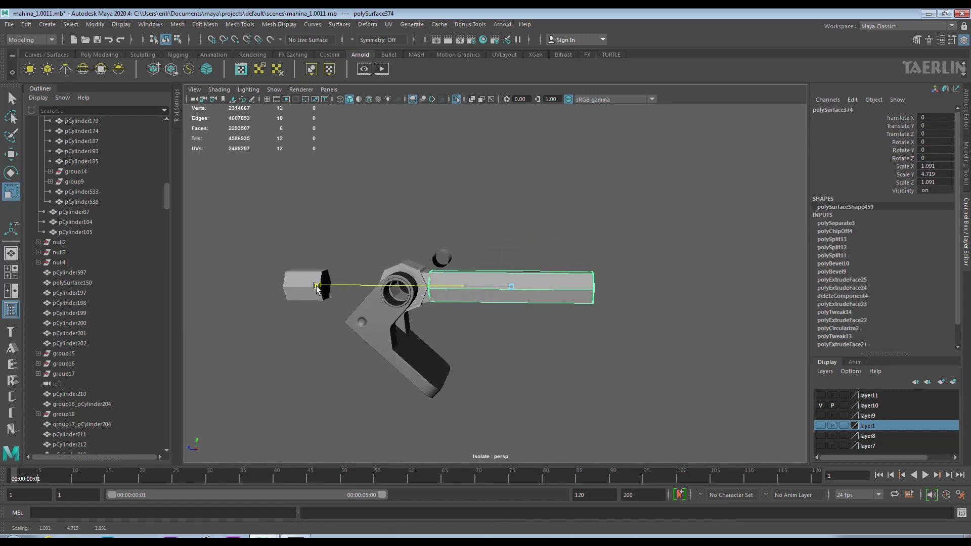
{"action": "key", "text": "w"}
{"action": "left_click_drag", "start_coordinate": [460, 288], "coordinate": [587, 311]}
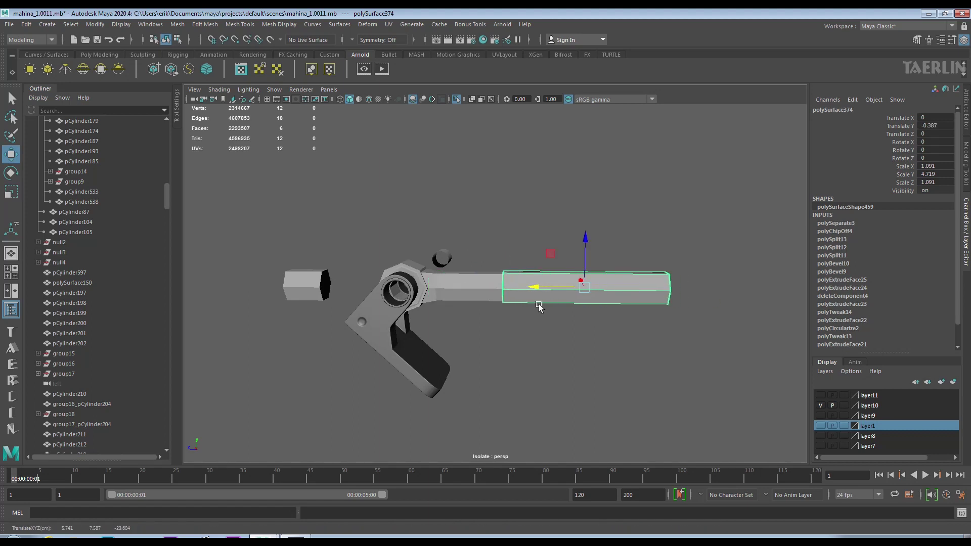
Inspect the sleeve-to-shaft joint up close, then select the shaft polySurface373.
{"action": "mouse_move", "coordinate": [527, 295]}
{"action": "left_mouse_down", "text": "alt"}
{"action": "mouse_move", "coordinate": [577, 292]}
{"action": "mouse_move", "coordinate": [607, 303]}
{"action": "mouse_move", "coordinate": [559, 289]}
{"action": "left_mouse_up", "text": "alt"}
{"action": "scroll", "coordinate": [535, 291], "scroll_direction": "up", "scroll_amount": 5}
{"action": "scroll", "coordinate": [572, 286], "scroll_direction": "up", "scroll_amount": 3}
{"action": "right_click", "coordinate": [577, 292]}
{"action": "scroll", "coordinate": [548, 278], "scroll_direction": "down", "scroll_amount": 3}
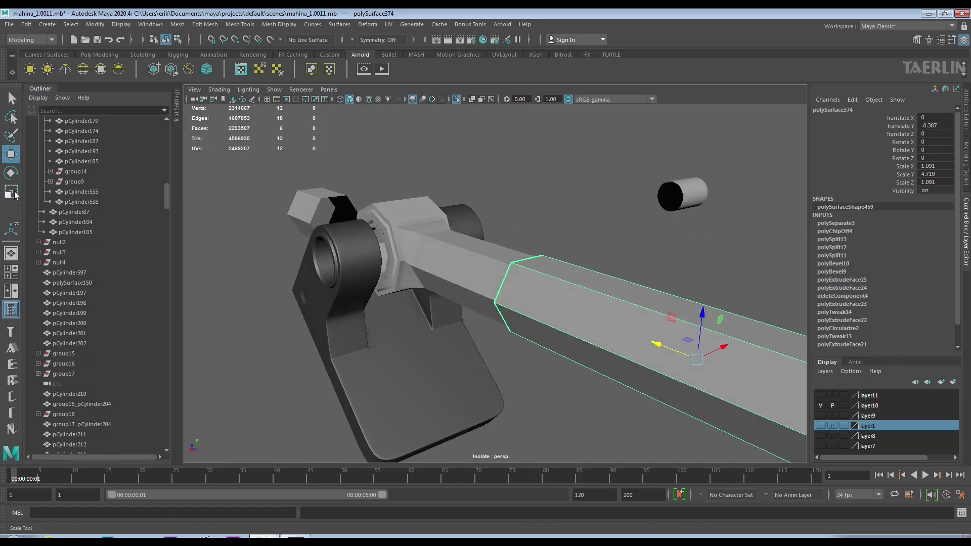
{"action": "scroll", "coordinate": [607, 329], "scroll_direction": "up", "scroll_amount": 5}
{"action": "scroll", "coordinate": [560, 288], "scroll_direction": "up", "scroll_amount": 3}
{"action": "left_click", "coordinate": [463, 306]}
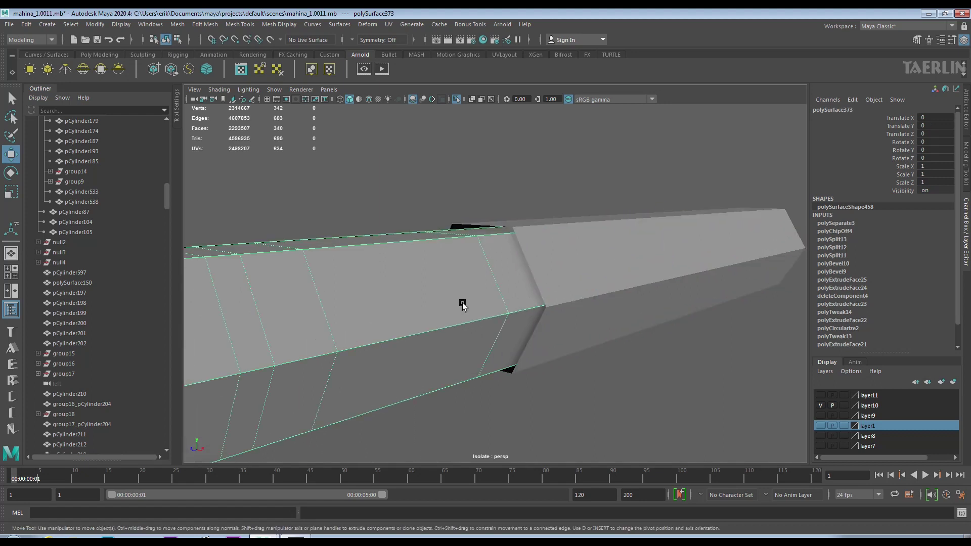
Select the hexagonal sleeve with the Scale tool to enlarge it slightly.
{"action": "left_click_drag", "start_coordinate": [462, 305], "coordinate": [497, 264], "text": "alt"}
{"action": "right_click_drag", "start_coordinate": [569, 242], "coordinate": [627, 233]}
{"action": "key", "text": "3"}
{"action": "key", "text": "1"}
{"action": "key", "text": "r"}
{"action": "left_click", "coordinate": [590, 261]}
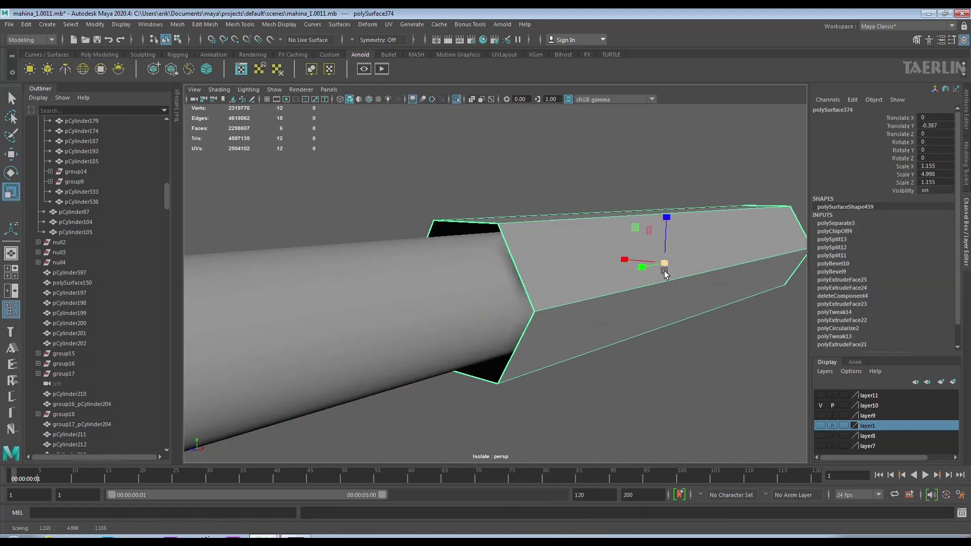
Extrude the sleeve's open end edge loop inward toward the shaft with slight thickness.
{"action": "double_click", "coordinate": [516, 268]}
{"action": "right_click_drag", "start_coordinate": [531, 234], "coordinate": [576, 270], "text": "shift"}
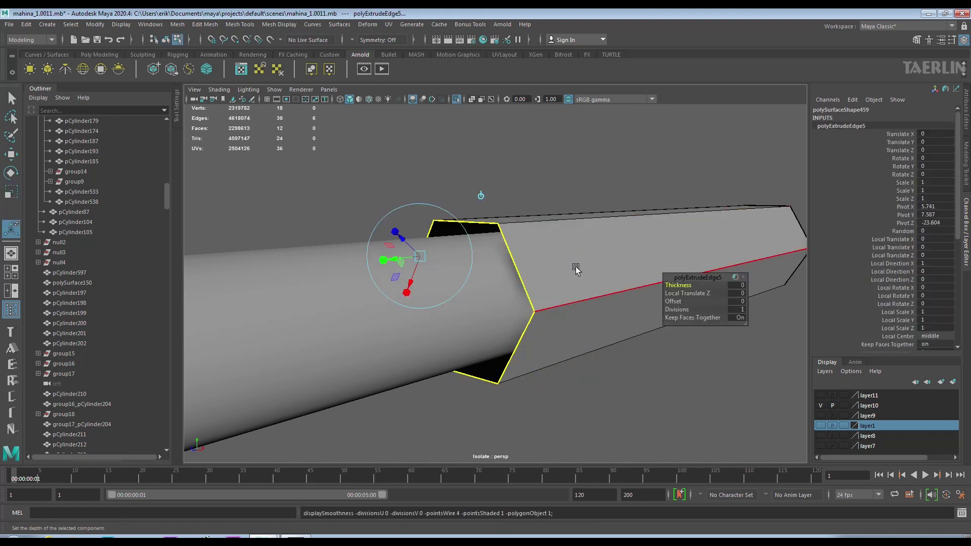
{"action": "key", "text": "ctrl+e"}
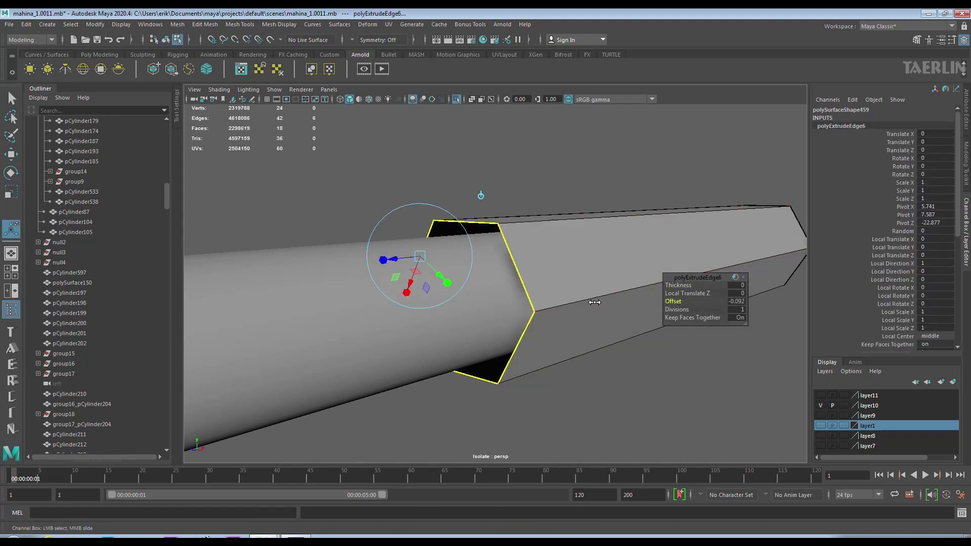
{"action": "left_click_drag", "start_coordinate": [525, 302], "coordinate": [674, 301]}
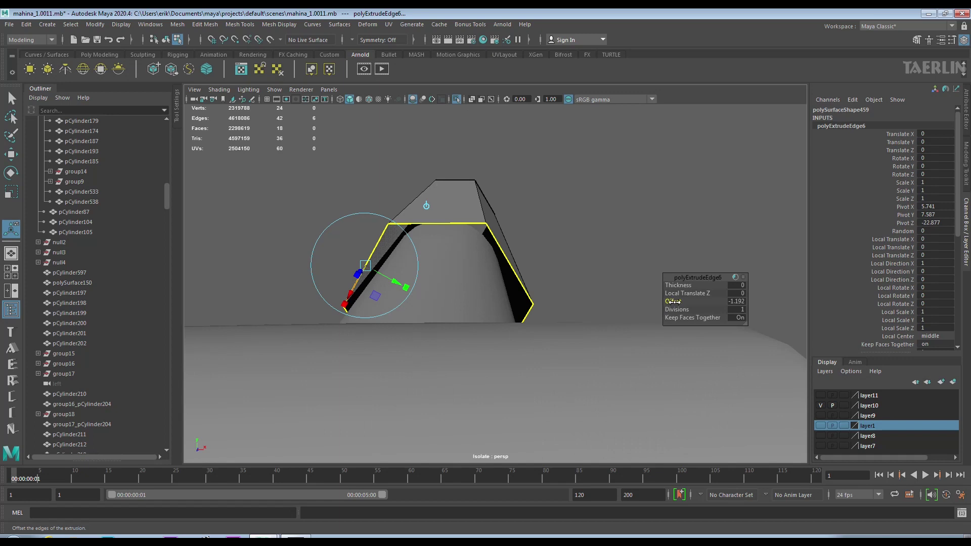
{"action": "left_click_drag", "start_coordinate": [677, 285], "coordinate": [593, 283]}
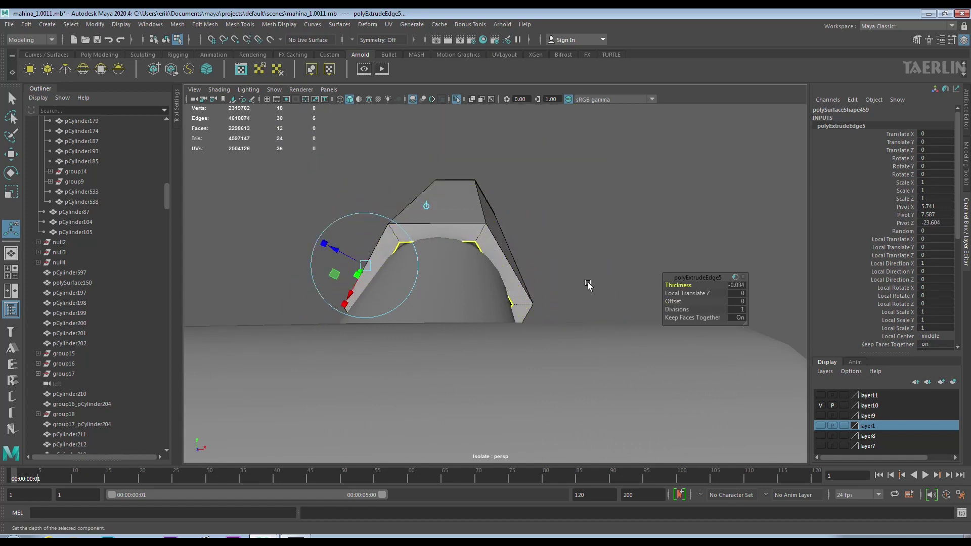
Extrude the rim edges once more, then return to object selection.
{"action": "left_click_drag", "start_coordinate": [588, 286], "coordinate": [639, 273], "text": "alt"}
{"action": "right_click_drag", "start_coordinate": [481, 263], "coordinate": [481, 222], "text": "shift"}
{"action": "mouse_move", "coordinate": [547, 239]}
{"action": "left_mouse_down", "text": "alt"}
{"action": "mouse_move", "coordinate": [556, 217]}
{"action": "mouse_move", "coordinate": [505, 263]}
{"action": "mouse_move", "coordinate": [519, 282]}
{"action": "mouse_move", "coordinate": [145, 337]}
{"action": "left_mouse_up", "text": "alt"}
{"action": "right_click", "coordinate": [555, 217]}
{"action": "left_click", "coordinate": [572, 213]}
{"action": "key", "text": "w"}
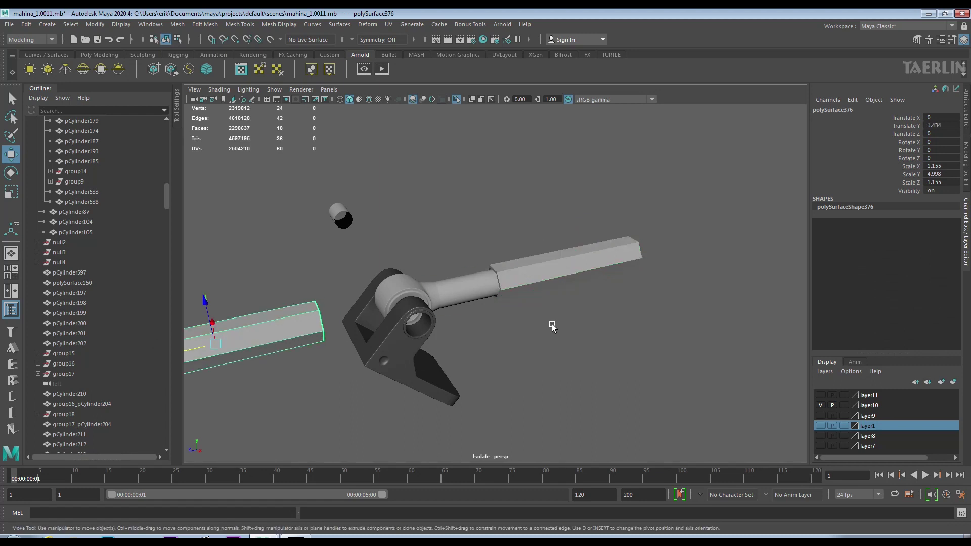
Bevel the sleeve's inner rim edges twice.
{"action": "left_click", "coordinate": [525, 275]}
{"action": "right_click_drag", "start_coordinate": [573, 208], "coordinate": [611, 349], "text": "alt"}
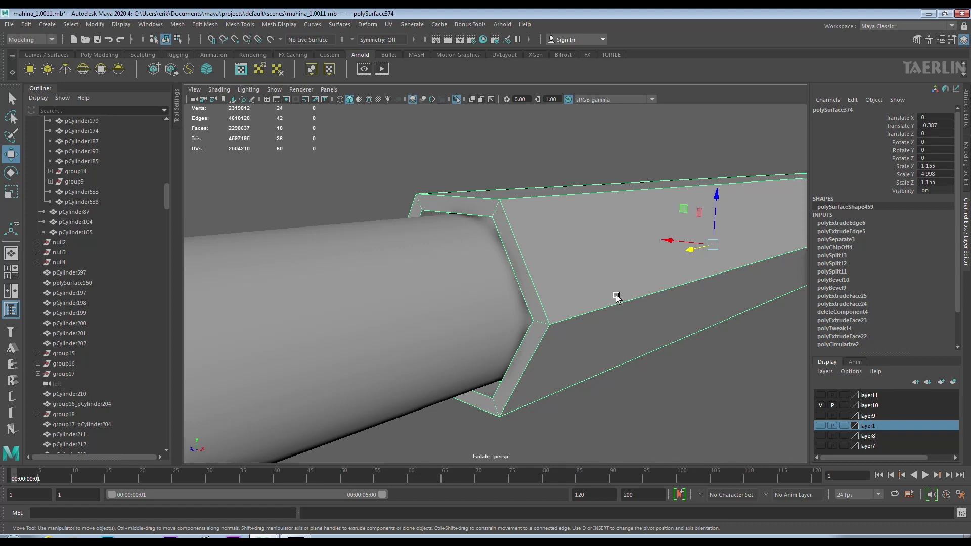
{"action": "key", "text": "F10"}
{"action": "left_click", "coordinate": [523, 257]}
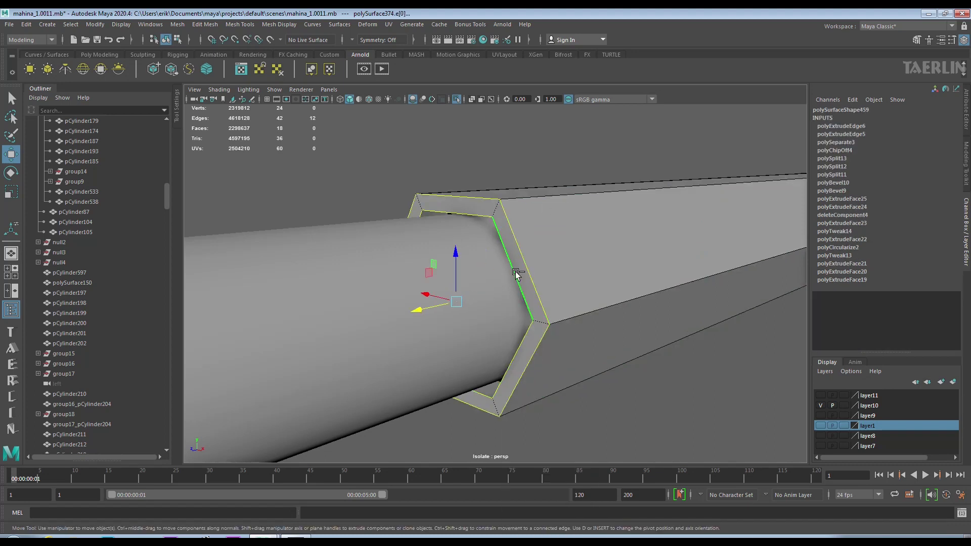
{"action": "right_click_drag", "start_coordinate": [516, 273], "coordinate": [463, 239], "text": "shift"}
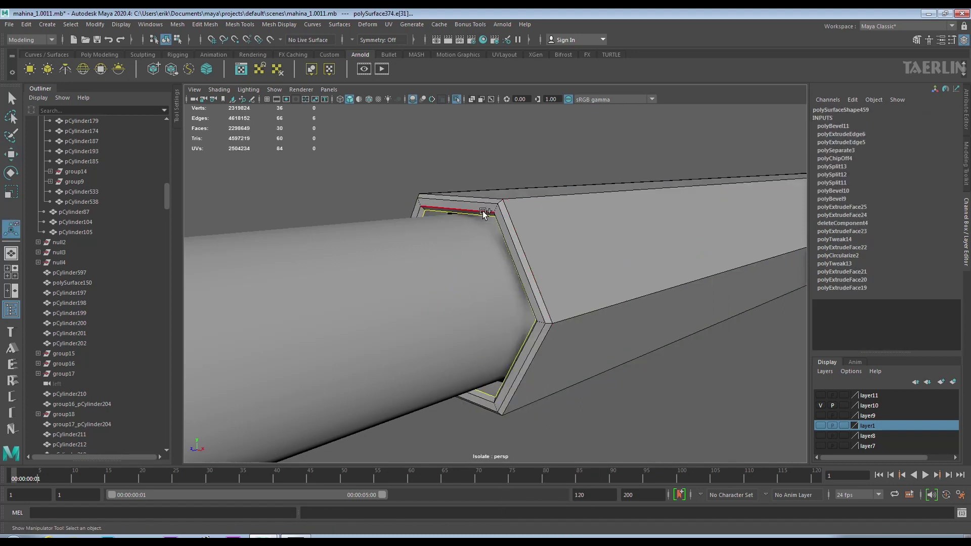
{"action": "right_click_drag", "start_coordinate": [531, 243], "coordinate": [488, 234], "text": "shift"}
Move the sleeve's end edge loop back to shorten it into a narrow collar.
{"action": "mouse_move", "coordinate": [683, 284]}
{"action": "left_mouse_down", "text": "alt"}
{"action": "mouse_move", "coordinate": [531, 242]}
{"action": "mouse_move", "coordinate": [564, 269]}
{"action": "left_mouse_up", "text": "alt"}
{"action": "scroll", "coordinate": [565, 269], "scroll_direction": "down", "scroll_amount": 5}
{"action": "left_click_drag", "start_coordinate": [669, 283], "coordinate": [594, 265], "text": "alt"}
{"action": "right_click_drag", "start_coordinate": [629, 267], "coordinate": [634, 234]}
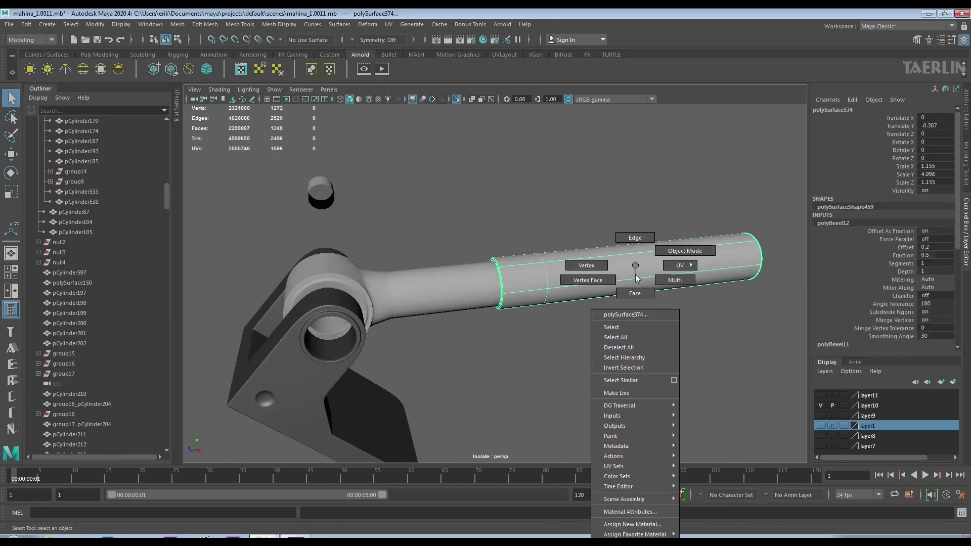
{"action": "double_click", "coordinate": [758, 255]}
{"action": "left_click_drag", "start_coordinate": [702, 265], "coordinate": [458, 302]}
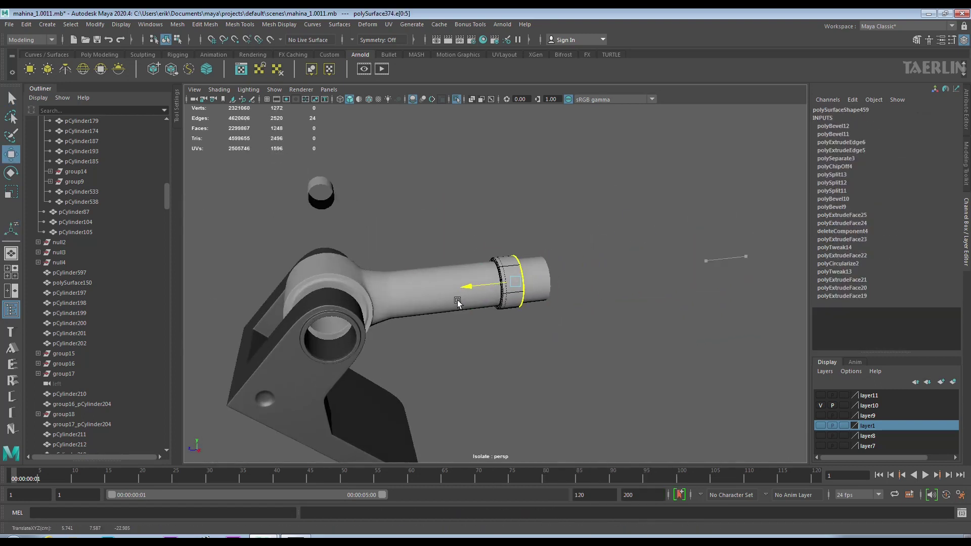
Split a supporting loop around the collar and apply Mesh Smooth at 1 division.
{"action": "scroll", "coordinate": [599, 327], "scroll_direction": "up", "scroll_amount": 5}
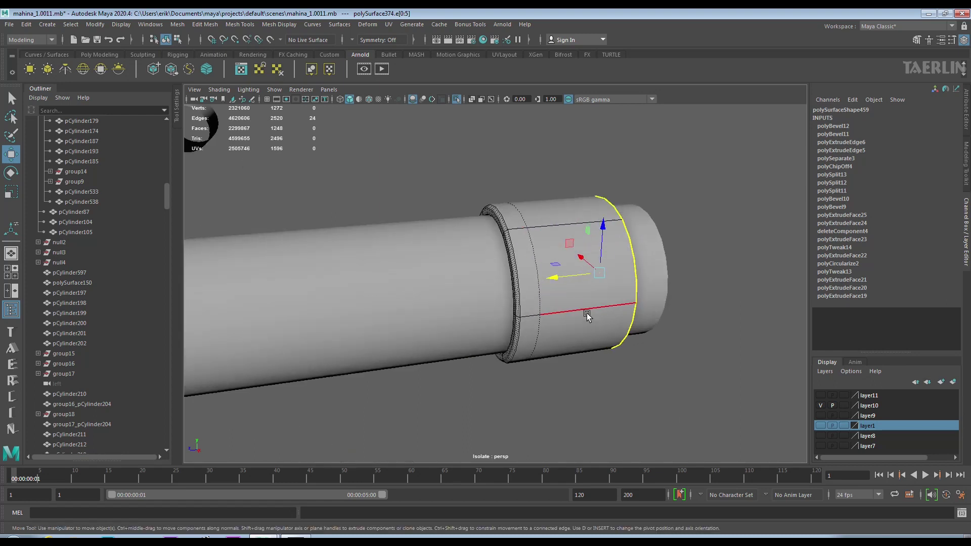
{"action": "right_click_drag", "start_coordinate": [560, 347], "coordinate": [560, 348], "text": "shift"}
{"action": "left_click_drag", "start_coordinate": [560, 348], "coordinate": [603, 338], "text": "alt"}
{"action": "key", "text": "F8"}
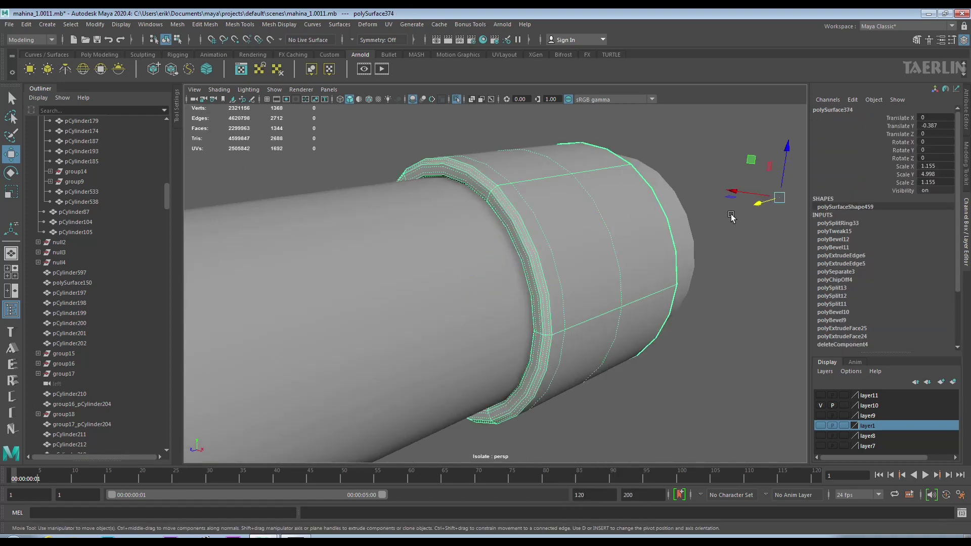
{"action": "left_click_drag", "start_coordinate": [535, 223], "coordinate": [612, 263], "text": "alt"}
{"action": "left_click", "coordinate": [612, 263]}
{"action": "right_click_drag", "start_coordinate": [614, 255], "coordinate": [622, 305], "text": "shift"}
{"action": "scroll", "coordinate": [622, 306], "scroll_direction": "up", "scroll_amount": 5}
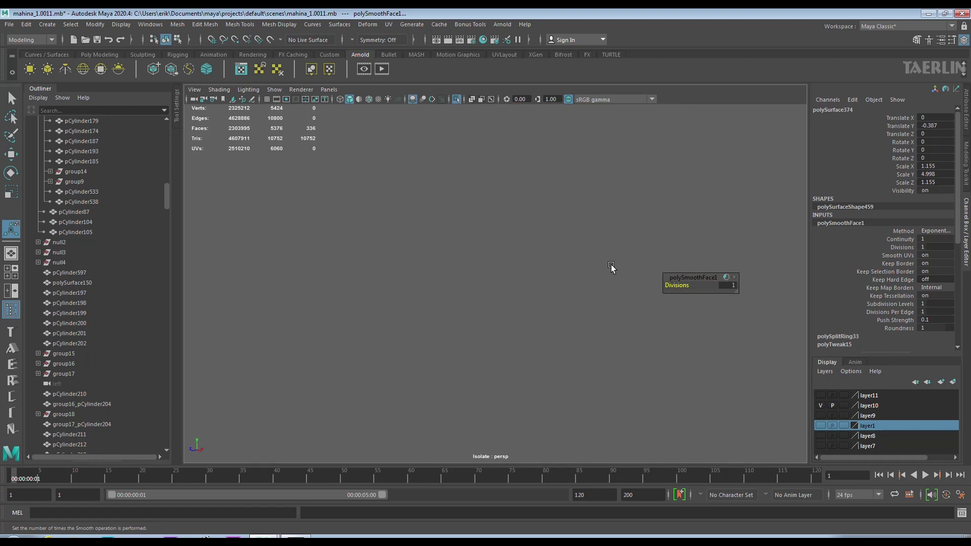
Remove the extra edge loops from the ring.
{"action": "key", "text": "q"}
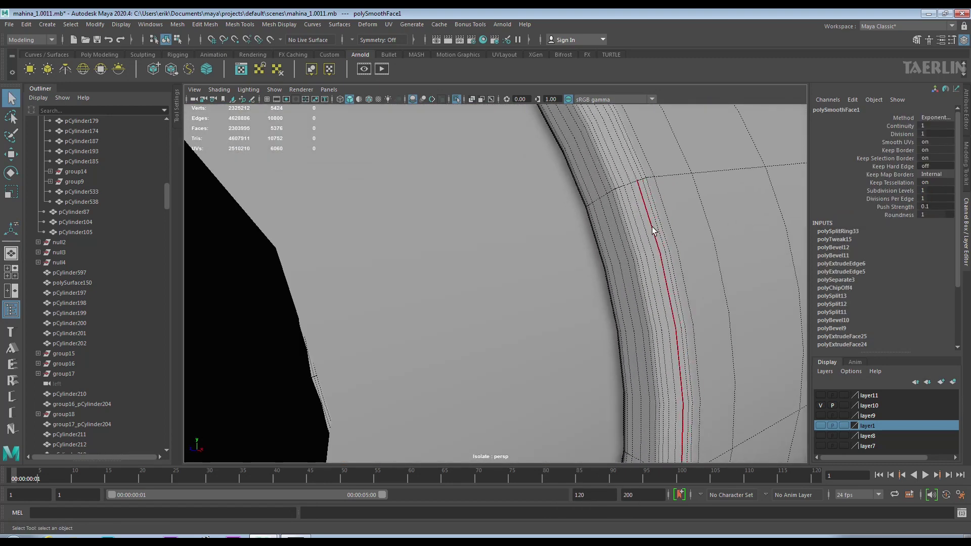
{"action": "double_click", "coordinate": [648, 229]}
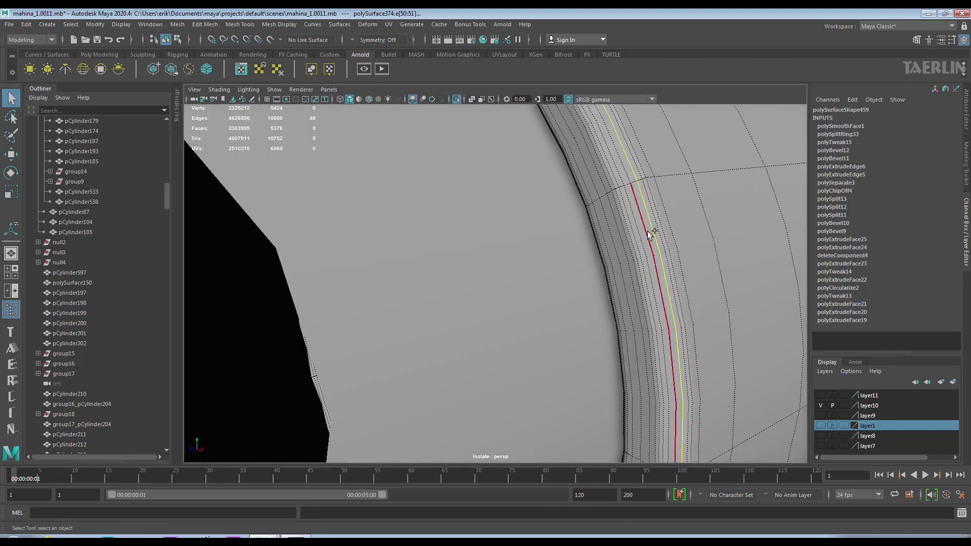
{"action": "right_click_drag", "start_coordinate": [626, 258], "coordinate": [604, 267], "text": "shift"}
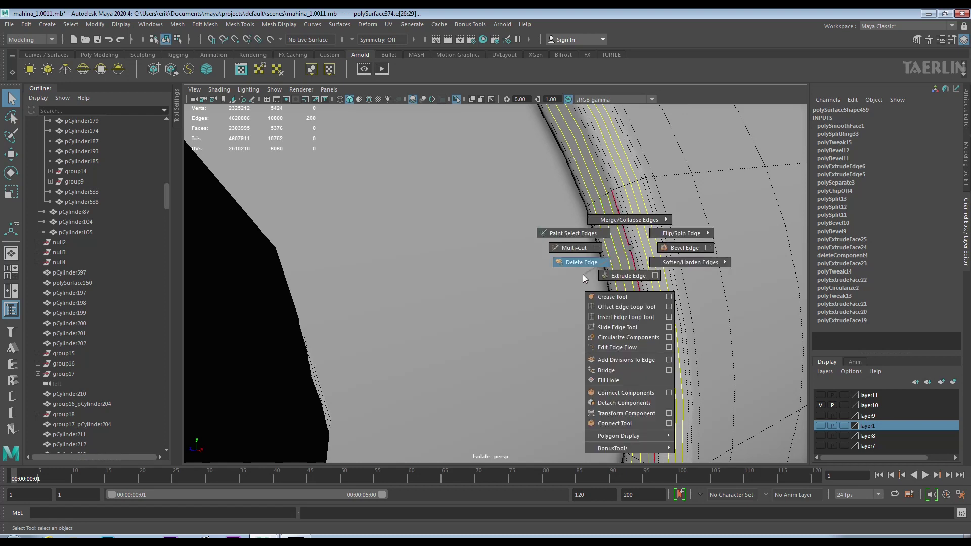
{"action": "scroll", "coordinate": [582, 258], "scroll_direction": "down", "scroll_amount": 8}
{"action": "key", "text": "F8"}
Move the hexagonal bar over the end of the arm.
{"action": "left_click_drag", "start_coordinate": [560, 248], "coordinate": [551, 268], "text": "alt"}
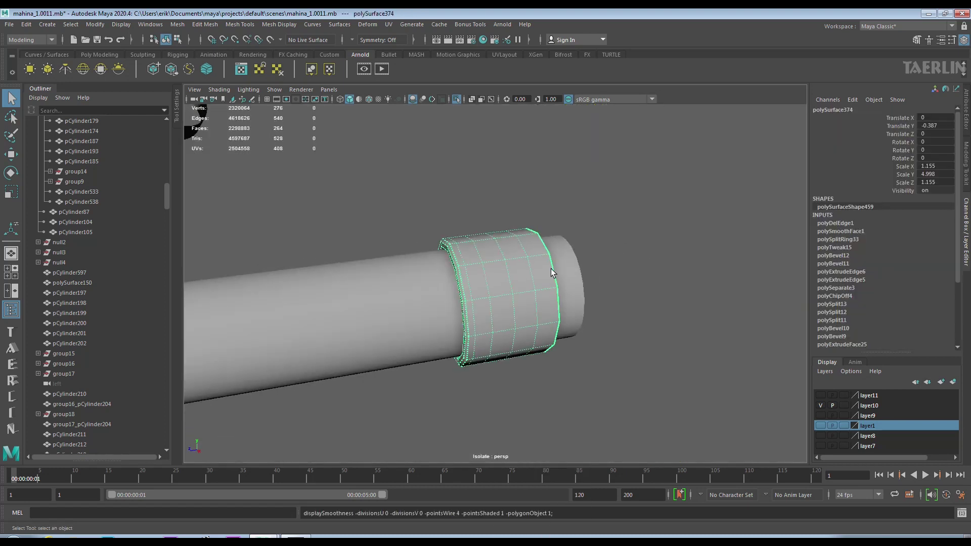
{"action": "right_click", "coordinate": [551, 269]}
{"action": "scroll", "coordinate": [317, 302], "scroll_direction": "down", "scroll_amount": 5}
{"action": "scroll", "coordinate": [318, 303], "scroll_direction": "down", "scroll_amount": 5}
{"action": "key", "text": "ctrl+v"}
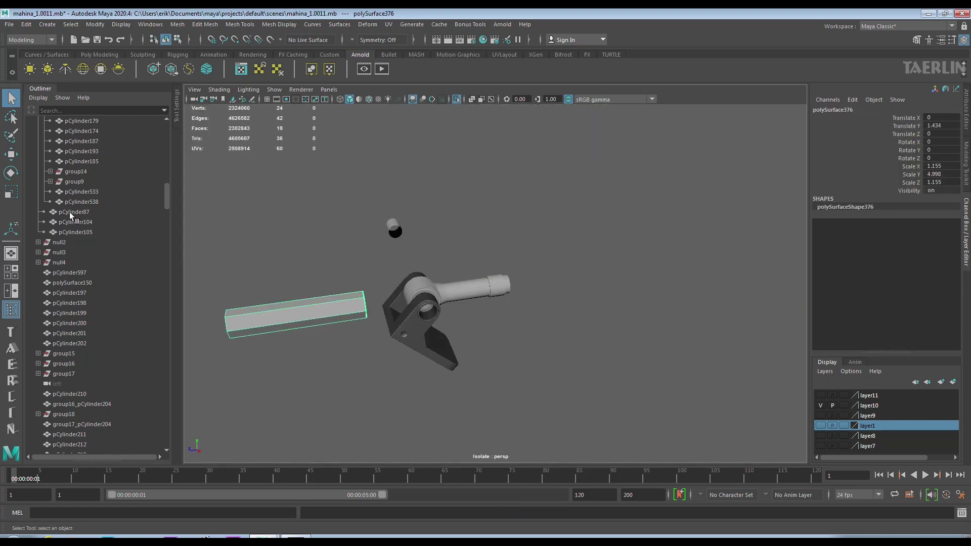
{"action": "key", "text": "w"}
{"action": "left_click_drag", "start_coordinate": [260, 316], "coordinate": [520, 325]}
{"action": "scroll", "coordinate": [686, 365], "scroll_direction": "up", "scroll_amount": 5}
Cut a new edge loop across the collar and extrude its face loop.
{"action": "left_click", "coordinate": [485, 291]}
{"action": "key", "text": "f"}
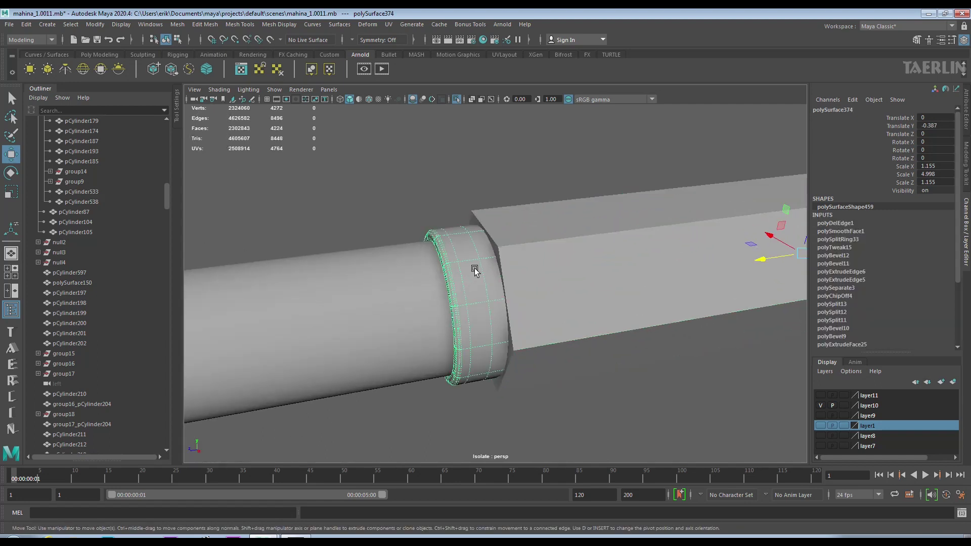
{"action": "scroll", "coordinate": [459, 298], "scroll_direction": "up", "scroll_amount": 3}
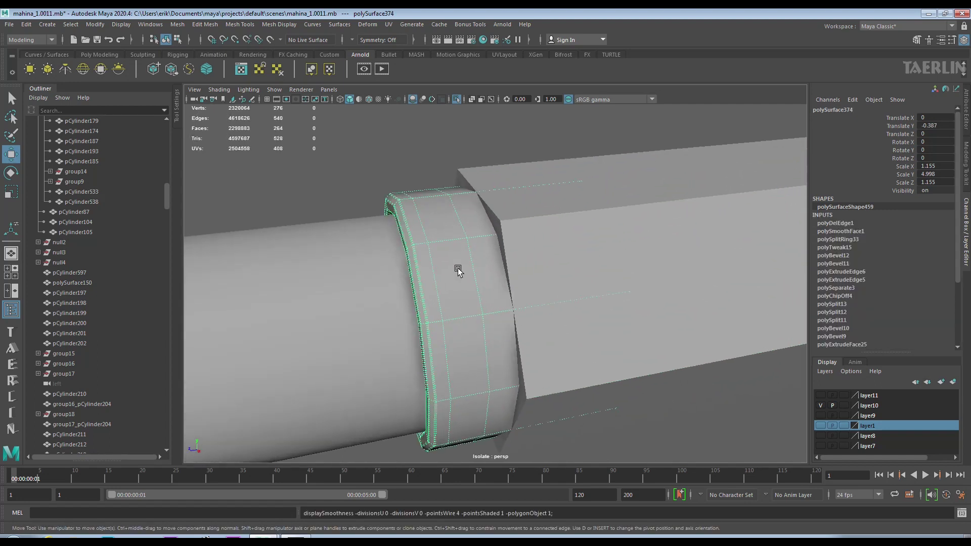
{"action": "right_click", "coordinate": [458, 271]}
{"action": "left_click", "coordinate": [459, 272]}
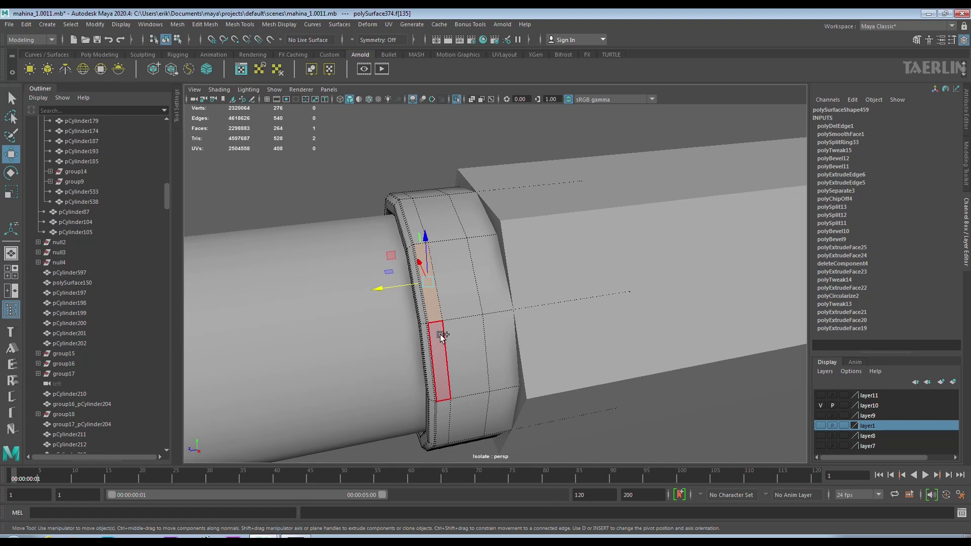
{"action": "left_click_drag", "start_coordinate": [458, 271], "coordinate": [444, 271], "text": "alt"}
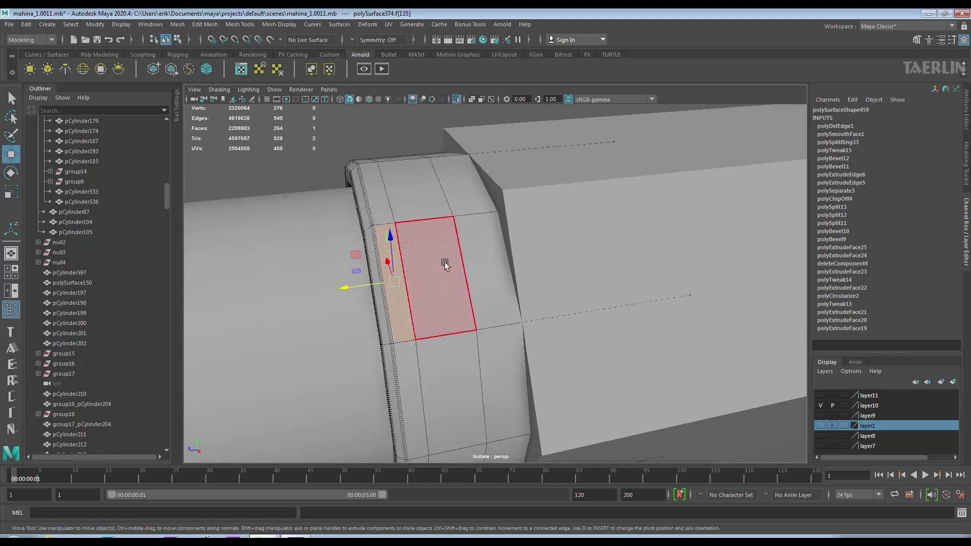
{"action": "right_click_drag", "start_coordinate": [444, 265], "coordinate": [386, 325], "text": "shift"}
{"action": "left_click", "coordinate": [386, 325], "text": "ctrl"}
{"action": "double_click", "coordinate": [383, 253]}
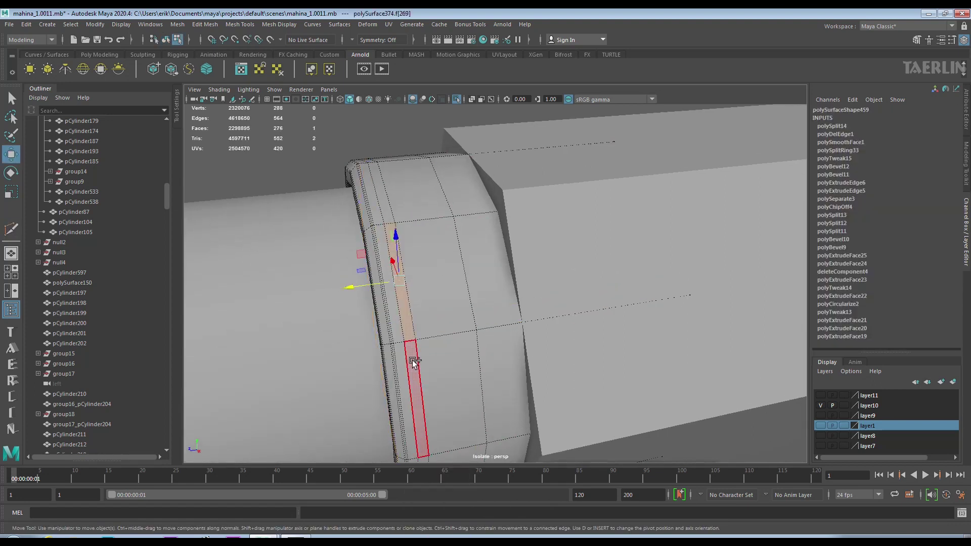
{"action": "key", "text": "ctrl+e"}
{"action": "right_click", "coordinate": [396, 200]}
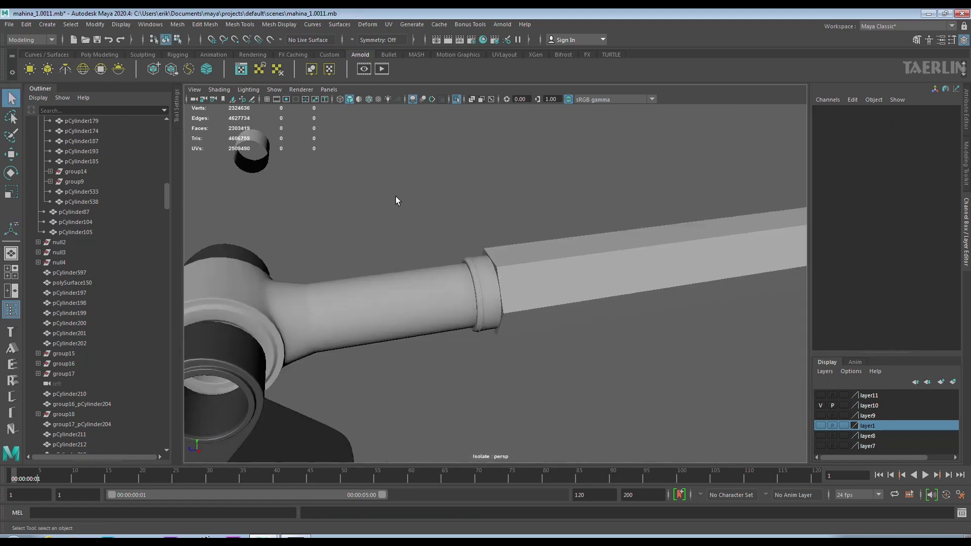
Enlarge and slightly lengthen the hexagonal bar, then bevel its edges.
{"action": "scroll", "coordinate": [520, 375], "scroll_direction": "up", "scroll_amount": 5}
{"action": "left_click", "coordinate": [581, 284]}
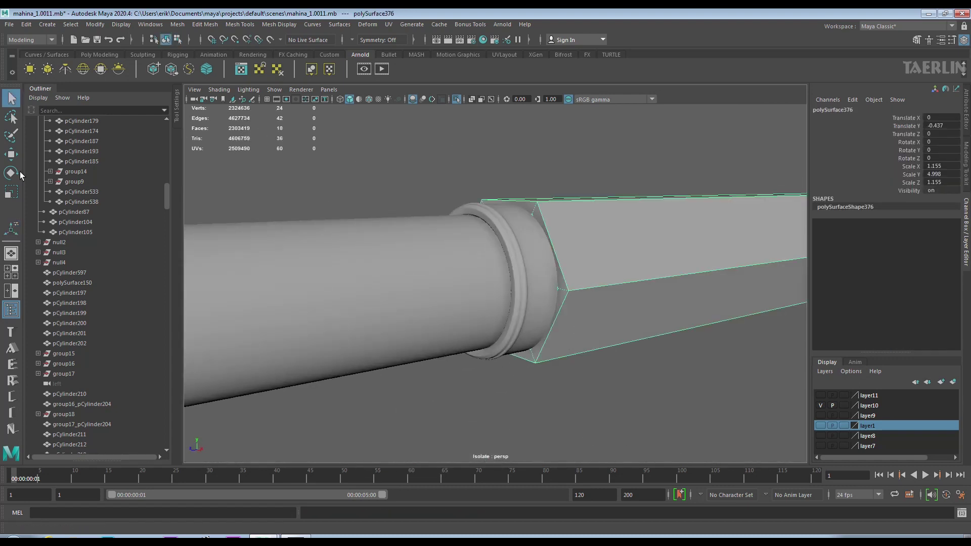
{"action": "left_click_drag", "start_coordinate": [760, 248], "coordinate": [764, 250]}
{"action": "left_click_drag", "start_coordinate": [716, 216], "coordinate": [712, 212]}
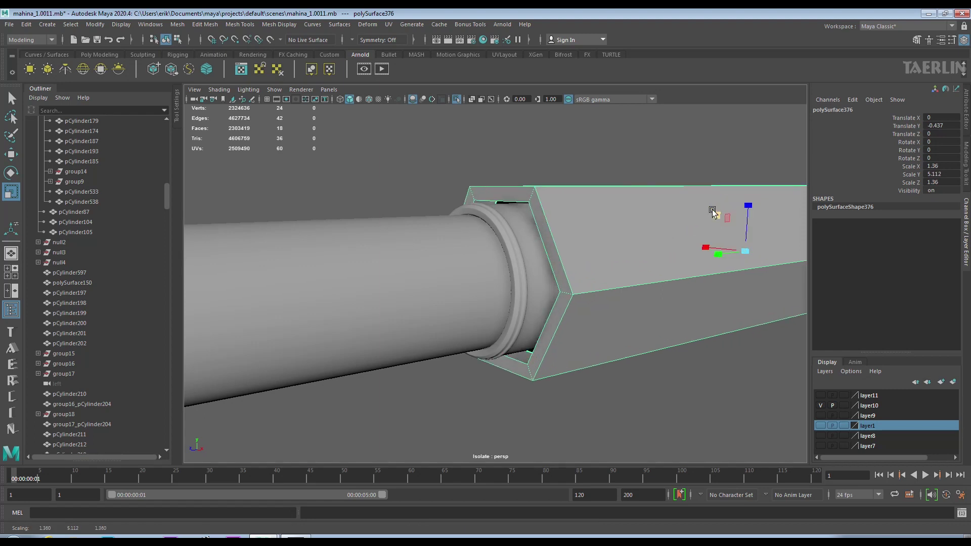
{"action": "key", "text": "3"}
{"action": "key", "text": "1"}
{"action": "key", "text": "ctrl+b"}
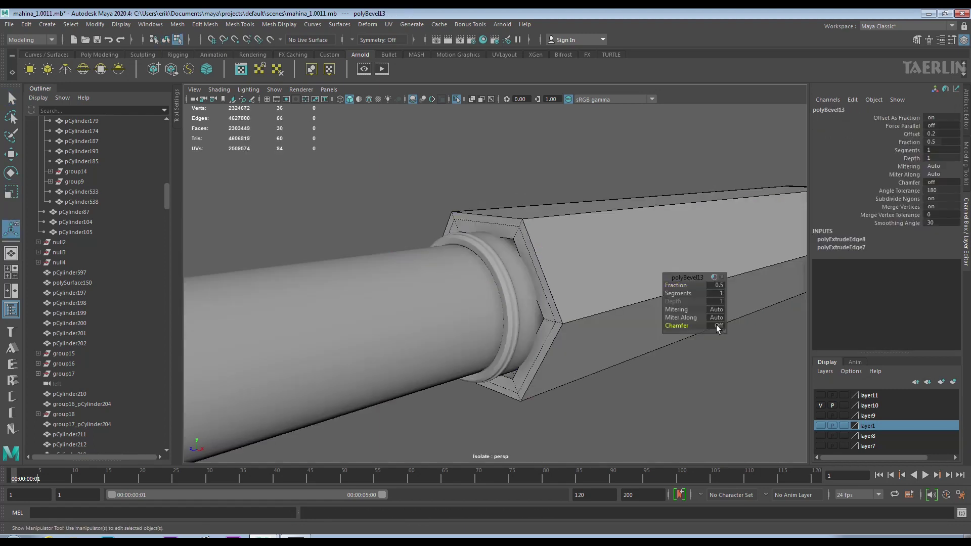
Preview the rod smoothed, then return to object selection and orbit around the arm.
{"action": "mouse_move", "coordinate": [548, 287]}
{"action": "left_mouse_down", "text": "alt"}
{"action": "mouse_move", "coordinate": [641, 253]}
{"action": "mouse_move", "coordinate": [624, 258]}
{"action": "left_mouse_up", "text": "alt"}
{"action": "key", "text": "3"}
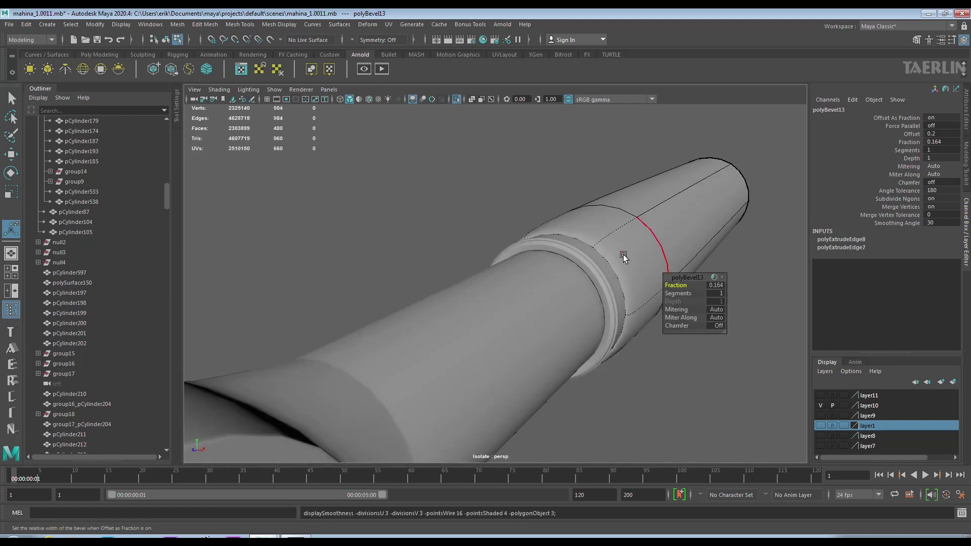
{"action": "key", "text": "1"}
{"action": "key", "text": "r"}
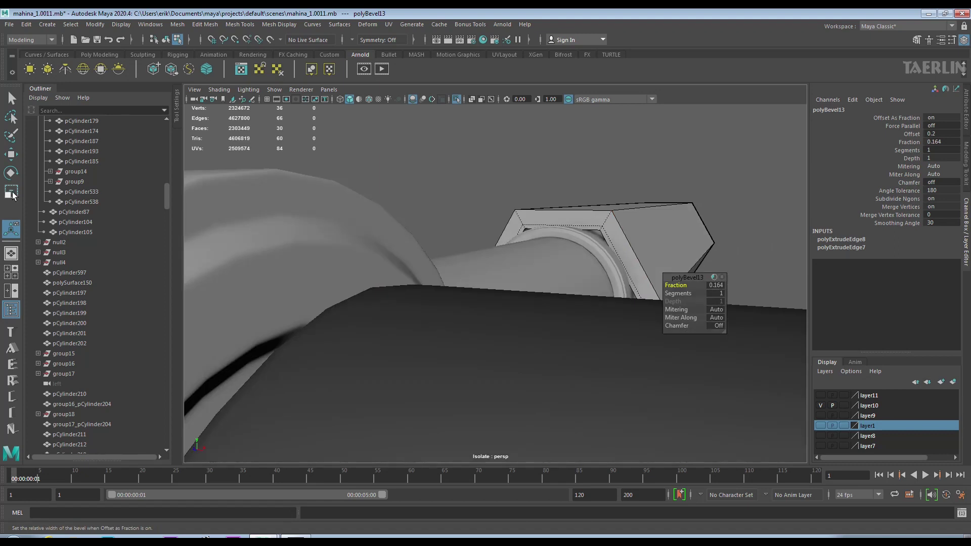
{"action": "key", "text": "F8"}
{"action": "left_click_drag", "start_coordinate": [624, 191], "coordinate": [659, 197], "text": "alt"}
{"action": "scroll", "coordinate": [678, 207], "scroll_direction": "down", "scroll_amount": 5}
{"action": "scroll", "coordinate": [503, 170], "scroll_direction": "down", "scroll_amount": 3}
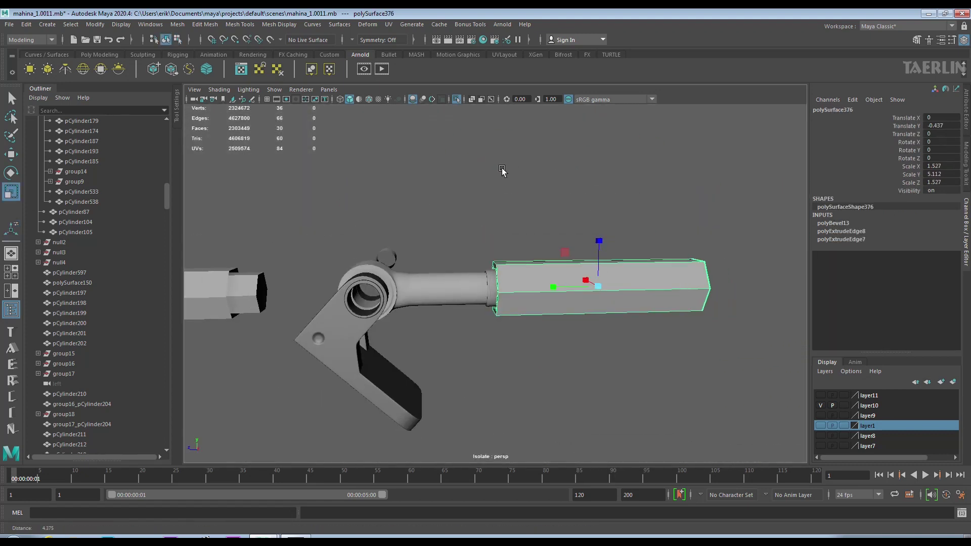
{"action": "left_click_drag", "start_coordinate": [595, 217], "coordinate": [587, 218], "text": "alt"}
{"action": "scroll", "coordinate": [565, 196], "scroll_direction": "up", "scroll_amount": 5}
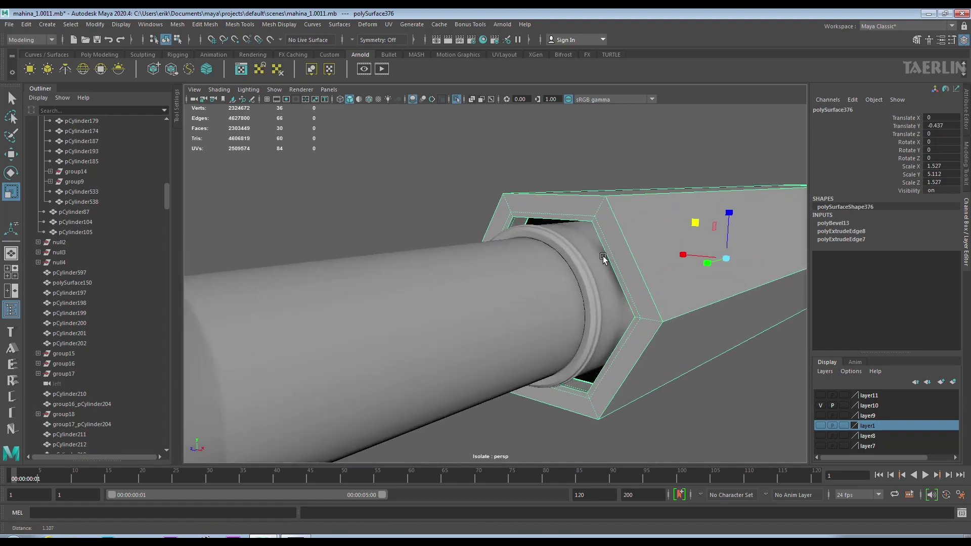
Bevel the tube's end edge loop with a small width and check it in smooth preview.
{"action": "right_click_drag", "start_coordinate": [632, 246], "coordinate": [635, 217]}
{"action": "double_click", "coordinate": [632, 247]}
{"action": "key", "text": "ctrl+b"}
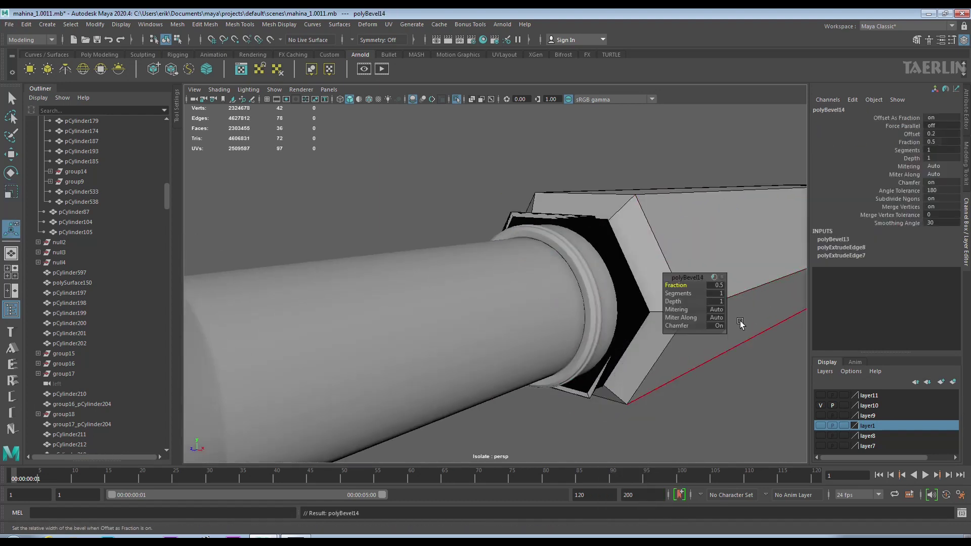
{"action": "left_click_drag", "start_coordinate": [678, 285], "coordinate": [652, 285]}
{"action": "key", "text": "3"}
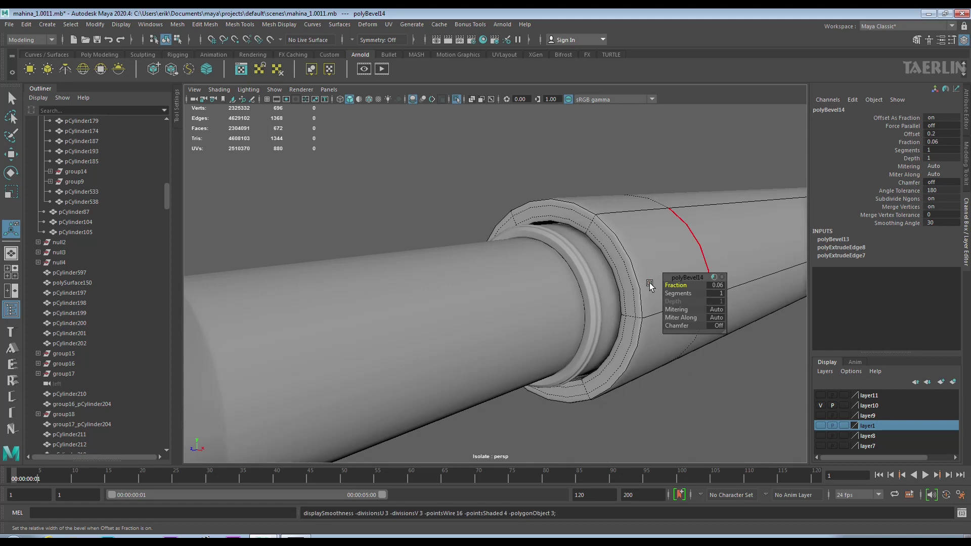
{"action": "mouse_move", "coordinate": [650, 286]}
{"action": "left_mouse_down", "text": "alt"}
{"action": "mouse_move", "coordinate": [661, 282]}
{"action": "mouse_move", "coordinate": [578, 223]}
{"action": "mouse_move", "coordinate": [642, 208]}
{"action": "mouse_move", "coordinate": [606, 200]}
{"action": "left_mouse_up", "text": "alt"}
{"action": "key", "text": "1"}
{"action": "right_click_drag", "start_coordinate": [606, 199], "coordinate": [606, 222]}
{"action": "left_click_drag", "start_coordinate": [606, 202], "coordinate": [532, 205], "text": "alt"}
Insert an extra edge loop near the tube's left end.
{"action": "right_click_drag", "start_coordinate": [532, 205], "coordinate": [538, 207]}
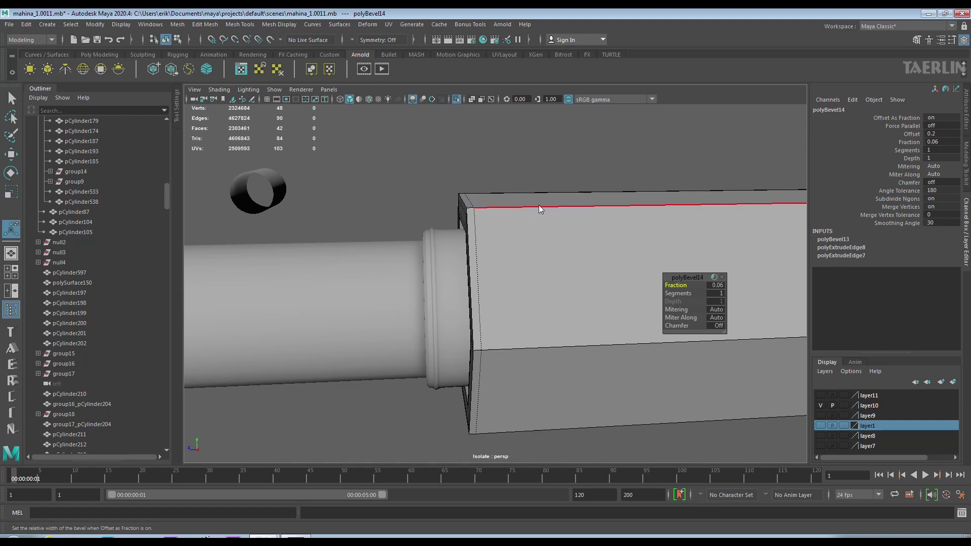
{"action": "right_click_drag", "start_coordinate": [581, 217], "coordinate": [557, 205], "text": "shift"}
{"action": "left_click", "coordinate": [488, 207]}
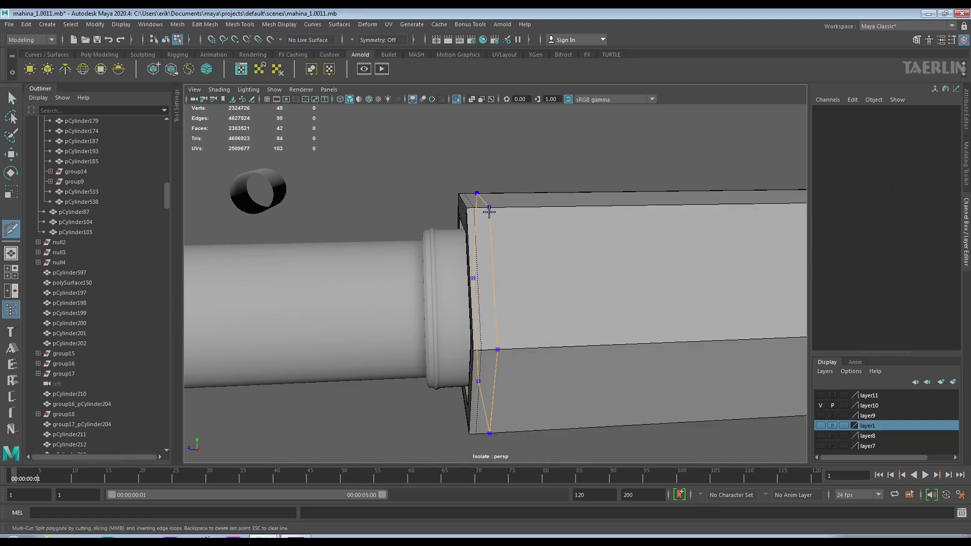
{"action": "left_click", "coordinate": [11, 153]}
{"action": "double_click", "coordinate": [585, 253]}
{"action": "mouse_move", "coordinate": [621, 220]}
{"action": "left_mouse_down", "text": "alt"}
{"action": "mouse_move", "coordinate": [646, 196]}
{"action": "mouse_move", "coordinate": [657, 253]}
{"action": "left_mouse_up", "text": "alt"}
{"action": "key", "text": "ctrl+z"}
{"action": "key", "text": "r"}
Bevel the edge loop near the tube's end at Fraction 0.18 and smooth the whole tube.
{"action": "double_click", "coordinate": [673, 303]}
{"action": "key", "text": "ctrl+b"}
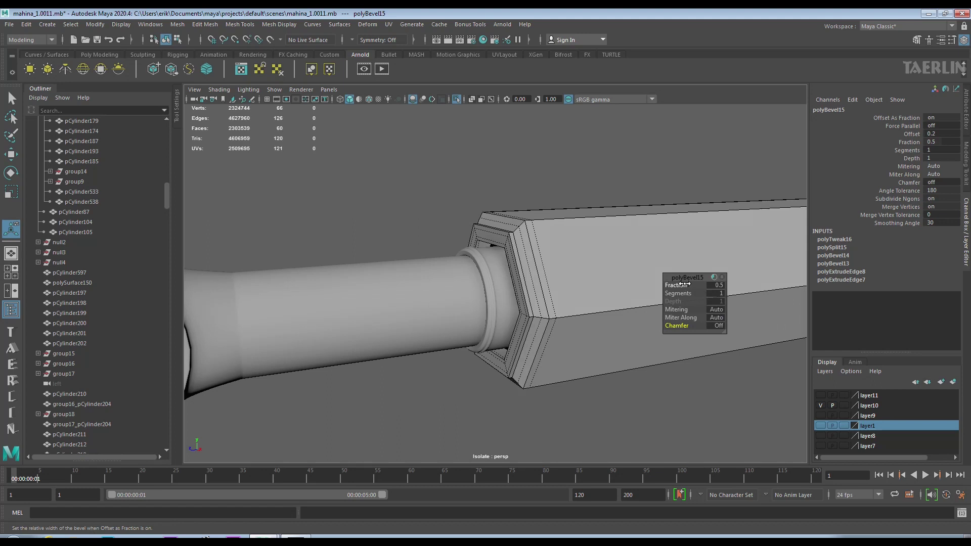
{"action": "left_click_drag", "start_coordinate": [652, 287], "coordinate": [542, 249], "text": "alt"}
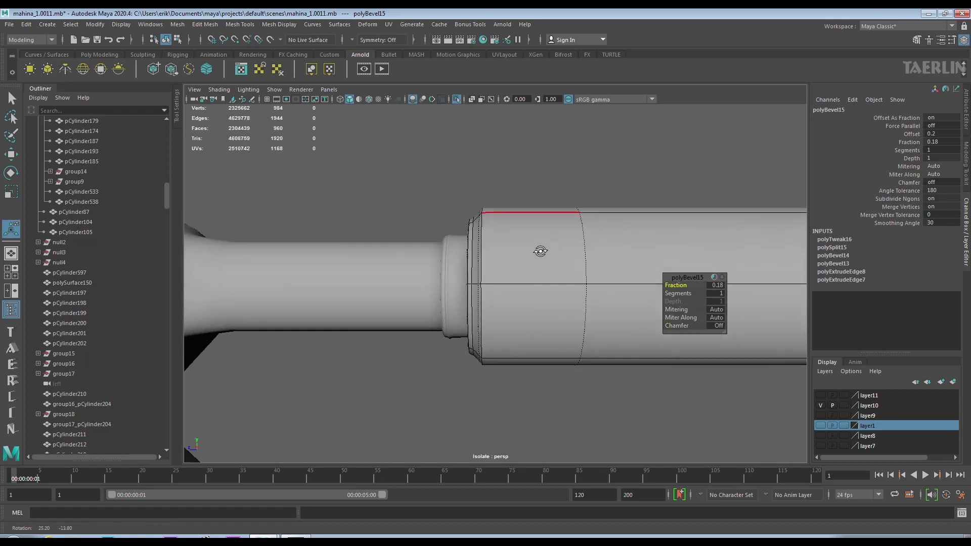
{"action": "key", "text": "F8"}
{"action": "right_click", "coordinate": [611, 238], "text": "shift"}
{"action": "left_click", "coordinate": [600, 295]}
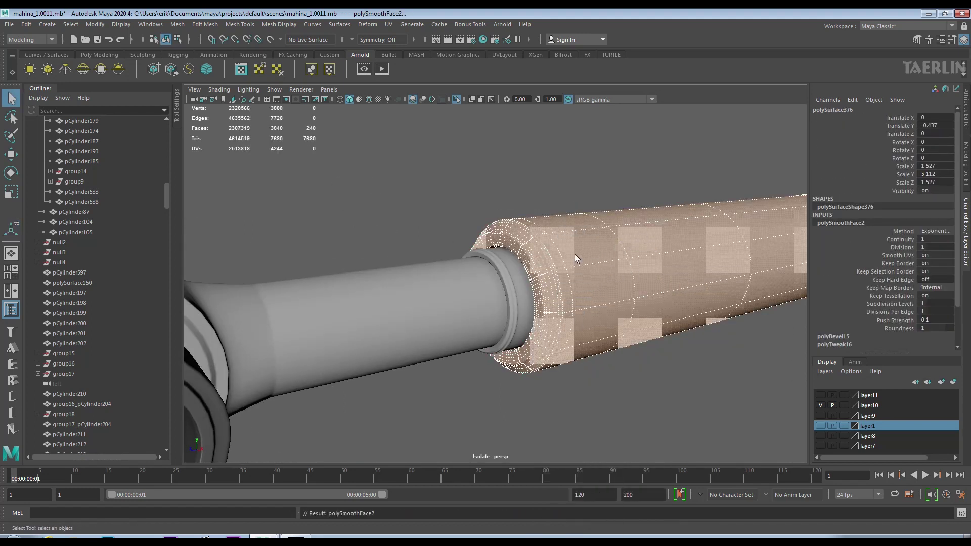
{"action": "scroll", "coordinate": [575, 232], "scroll_direction": "up", "scroll_amount": 5}
{"action": "left_click_drag", "start_coordinate": [569, 249], "coordinate": [649, 237], "text": "alt"}
Delete the extra edge loop near the tube's end and reselect the tube.
{"action": "key", "text": "F10"}
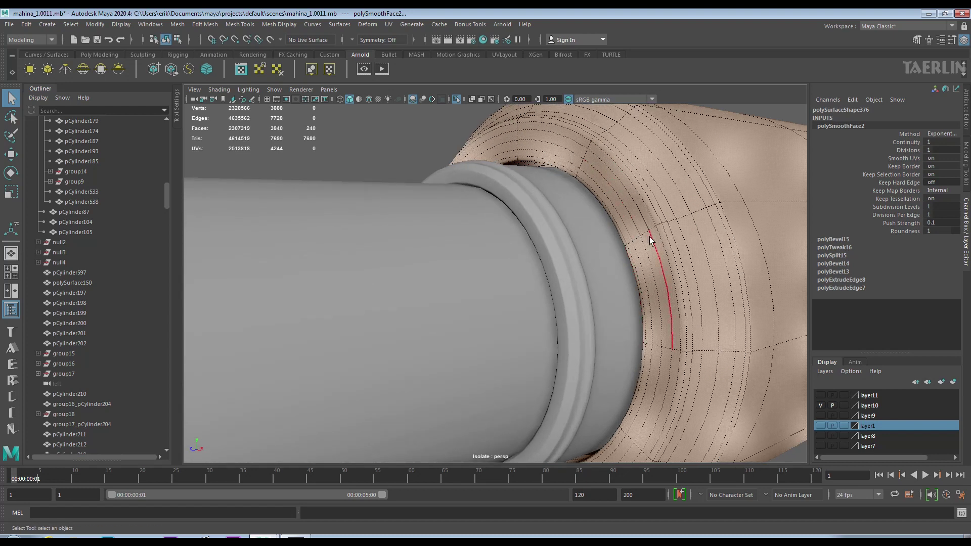
{"action": "double_click", "coordinate": [649, 236]}
{"action": "right_click", "coordinate": [685, 234], "text": "shift"}
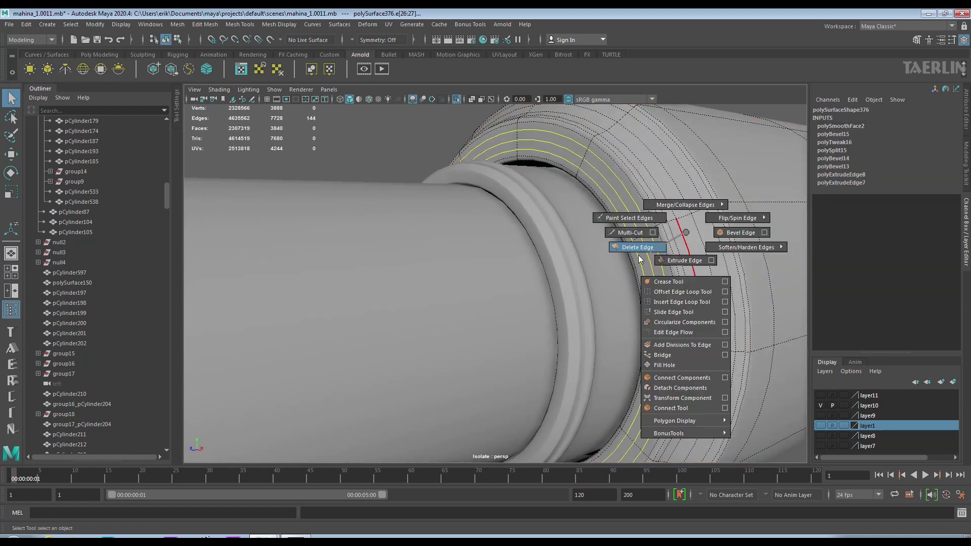
{"action": "left_click", "coordinate": [639, 247]}
{"action": "scroll", "coordinate": [617, 281], "scroll_direction": "down", "scroll_amount": 5}
{"action": "left_click", "coordinate": [354, 173]}
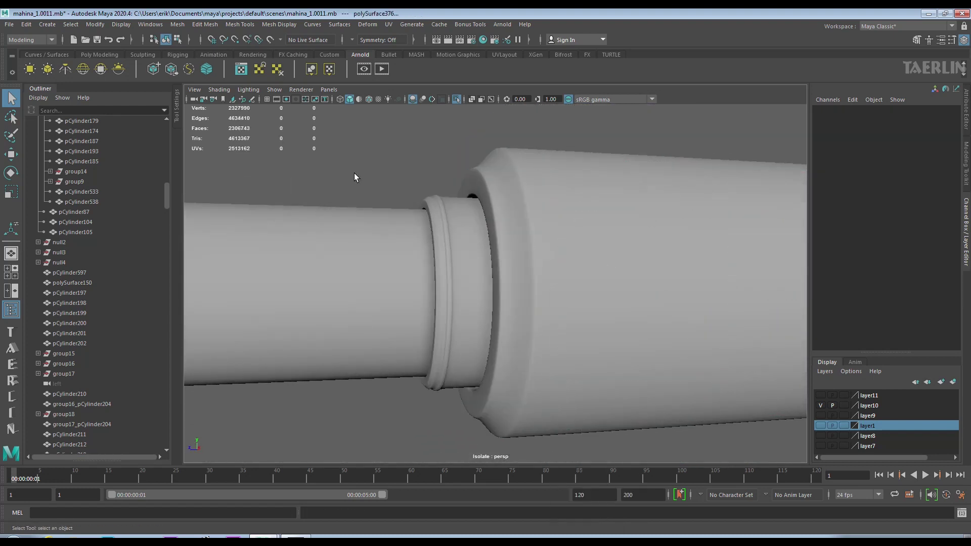
{"action": "scroll", "coordinate": [538, 244], "scroll_direction": "down", "scroll_amount": 5}
{"action": "scroll", "coordinate": [538, 245], "scroll_direction": "down", "scroll_amount": 1}
{"action": "mouse_move", "coordinate": [540, 254]}
{"action": "left_mouse_down", "text": "alt"}
{"action": "mouse_move", "coordinate": [438, 223]}
{"action": "mouse_move", "coordinate": [494, 244]}
{"action": "left_mouse_up", "text": "alt"}
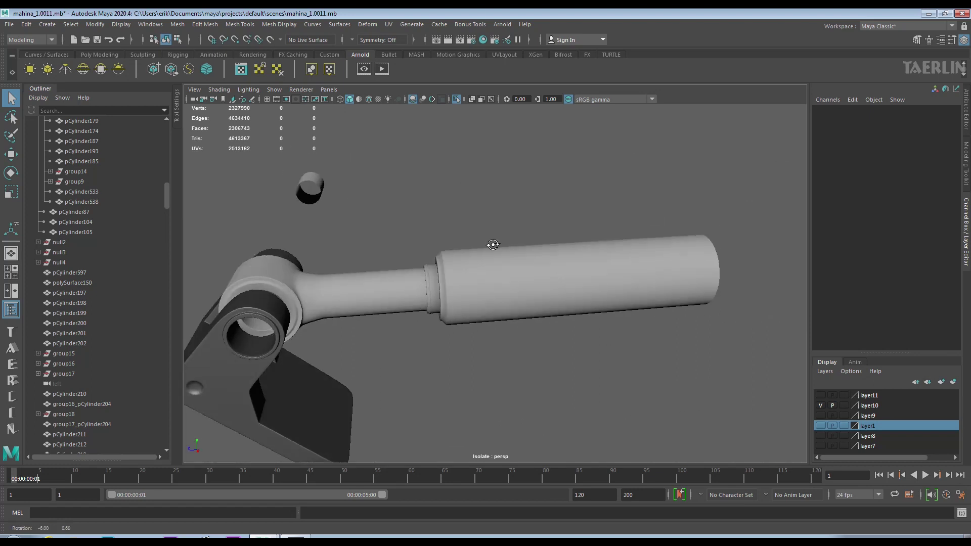
{"action": "left_click", "coordinate": [538, 259]}
Slide an edge loop left on the sleeve and insert a new loop around it.
{"action": "left_click_drag", "start_coordinate": [560, 263], "coordinate": [548, 248], "text": "alt"}
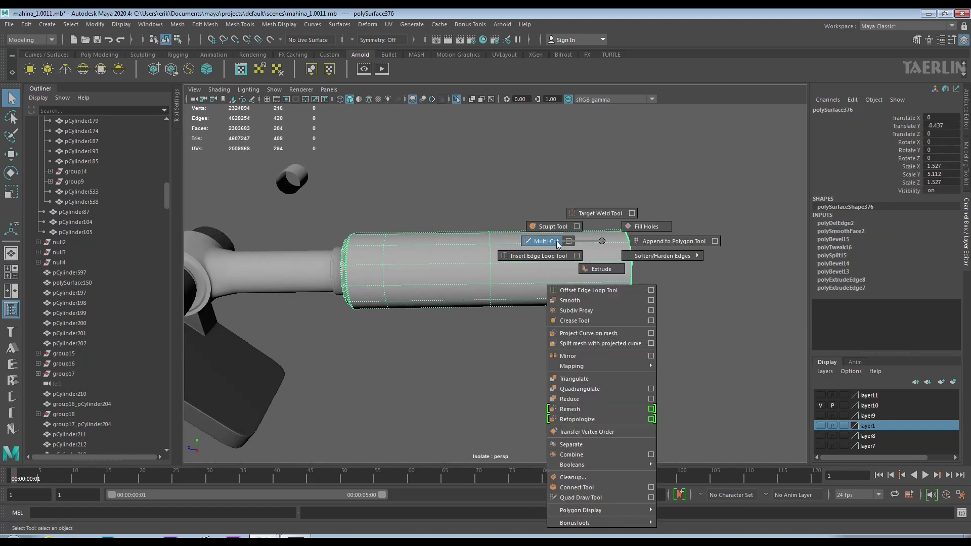
{"action": "mouse_move", "coordinate": [548, 248]}
{"action": "right_mouse_down", "text": "shift"}
{"action": "mouse_move", "coordinate": [458, 254]}
{"action": "mouse_move", "coordinate": [490, 251]}
{"action": "right_mouse_up", "text": "shift"}
{"action": "double_click", "coordinate": [490, 251]}
{"action": "left_click_drag", "start_coordinate": [439, 269], "coordinate": [388, 268]}
{"action": "right_click_drag", "start_coordinate": [547, 266], "coordinate": [498, 268], "text": "shift"}
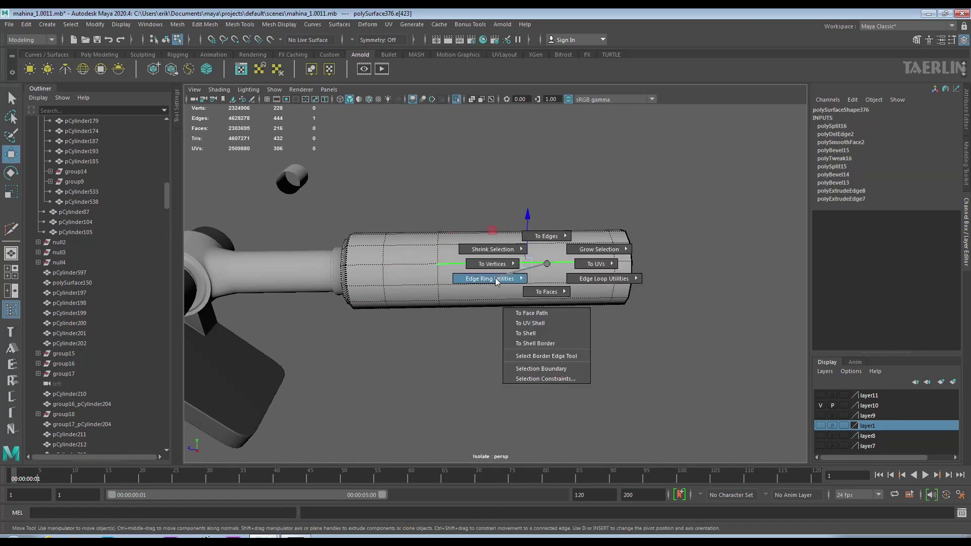
Extrude the middle face ring inward twice to form a recessed groove.
{"action": "key", "text": "F11"}
{"action": "double_click", "coordinate": [483, 271]}
{"action": "scroll", "coordinate": [486, 272], "scroll_direction": "up", "scroll_amount": 2}
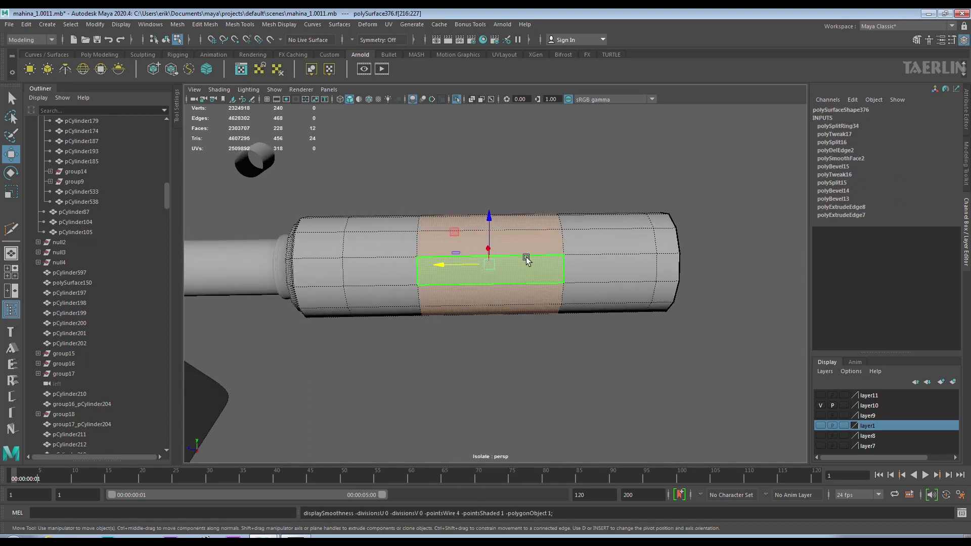
{"action": "left_click_drag", "start_coordinate": [526, 230], "coordinate": [557, 242], "text": "alt"}
{"action": "key", "text": "ctrl+e"}
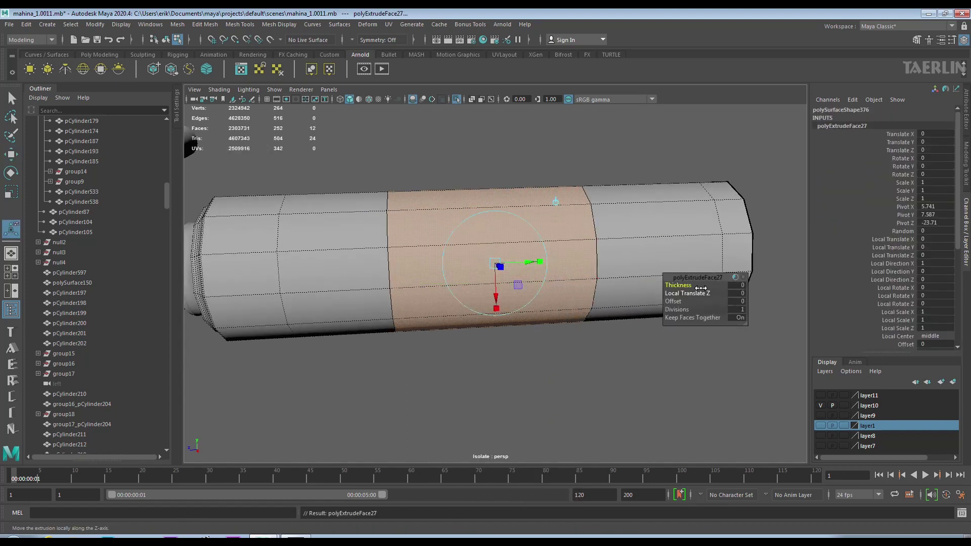
{"action": "left_click_drag", "start_coordinate": [680, 284], "coordinate": [668, 285]}
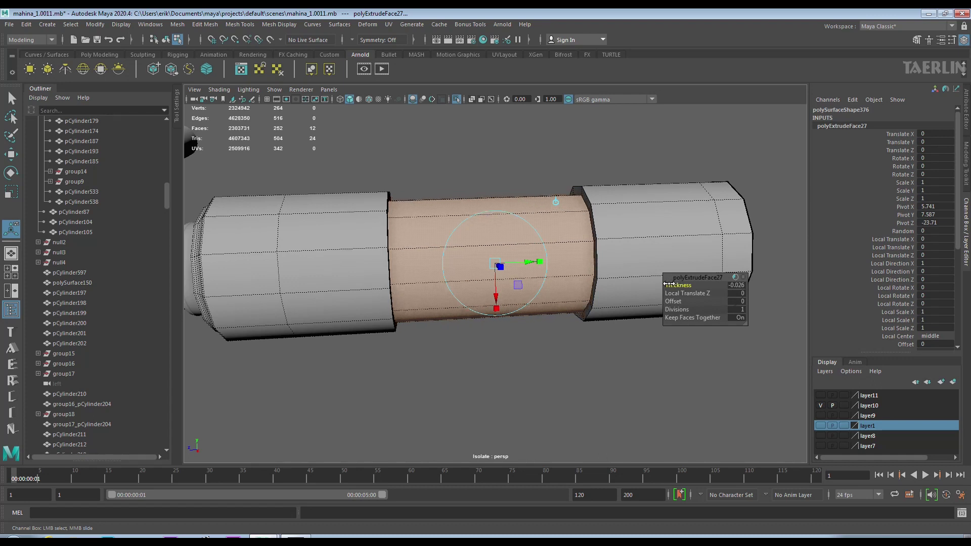
{"action": "left_click_drag", "start_coordinate": [669, 285], "coordinate": [576, 237], "text": "alt"}
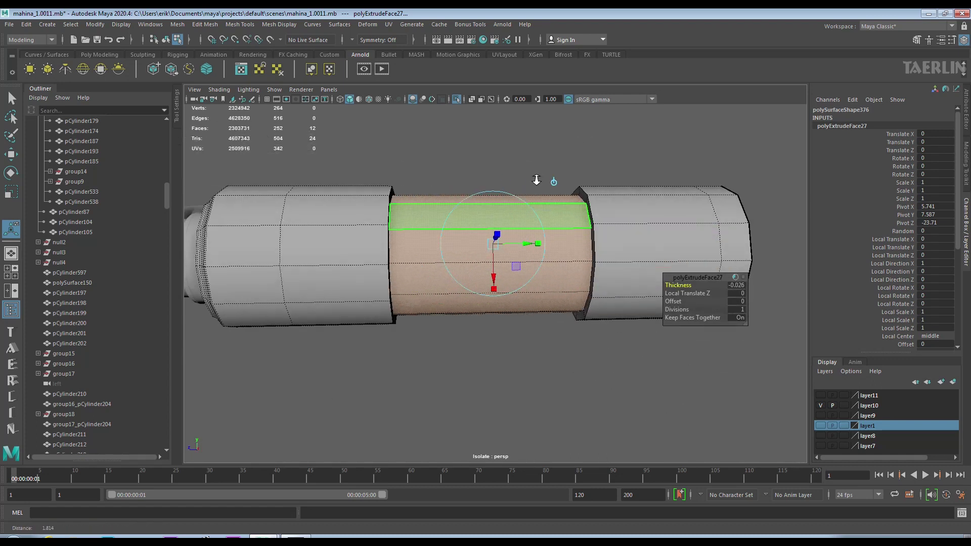
{"action": "scroll", "coordinate": [535, 175], "scroll_direction": "up", "scroll_amount": 3}
{"action": "right_click_drag", "start_coordinate": [534, 185], "coordinate": [534, 206], "text": "shift"}
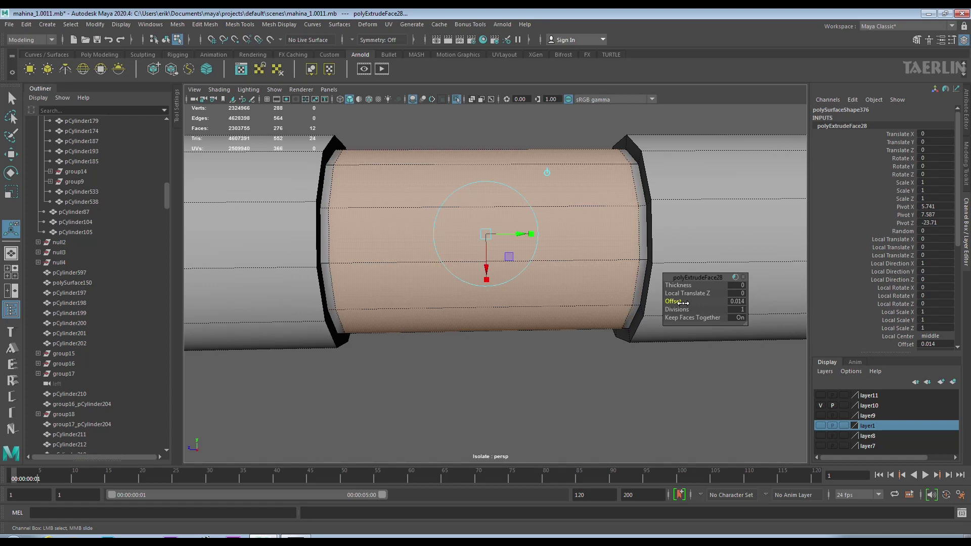
{"action": "key", "text": "ctrl+e"}
{"action": "left_click_drag", "start_coordinate": [688, 284], "coordinate": [541, 201]}
Select the edge loops around the groove's rims.
{"action": "right_click_drag", "start_coordinate": [486, 177], "coordinate": [432, 164]}
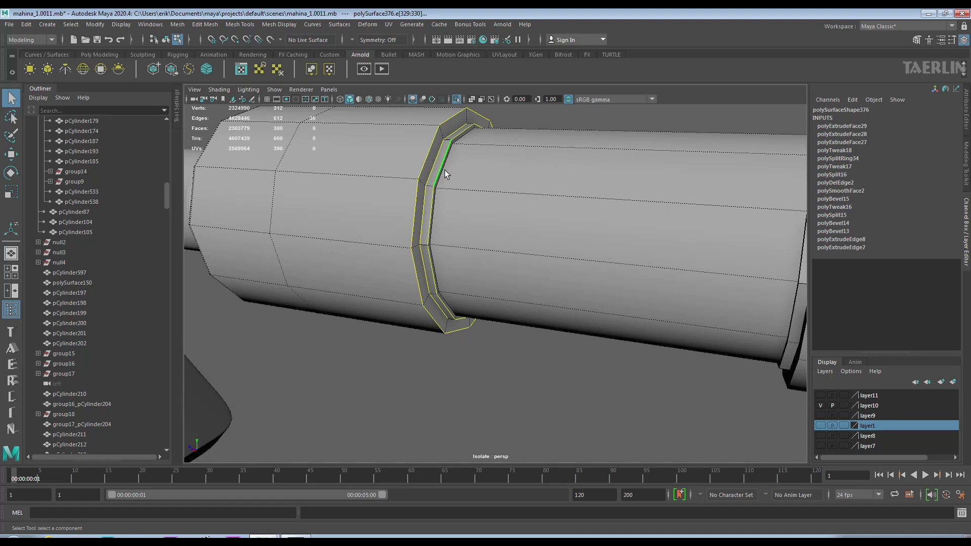
{"action": "double_click", "coordinate": [445, 174], "text": "shift"}
{"action": "scroll", "coordinate": [405, 194], "scroll_direction": "down", "scroll_amount": 5}
{"action": "scroll", "coordinate": [654, 180], "scroll_direction": "up", "scroll_amount": 6}
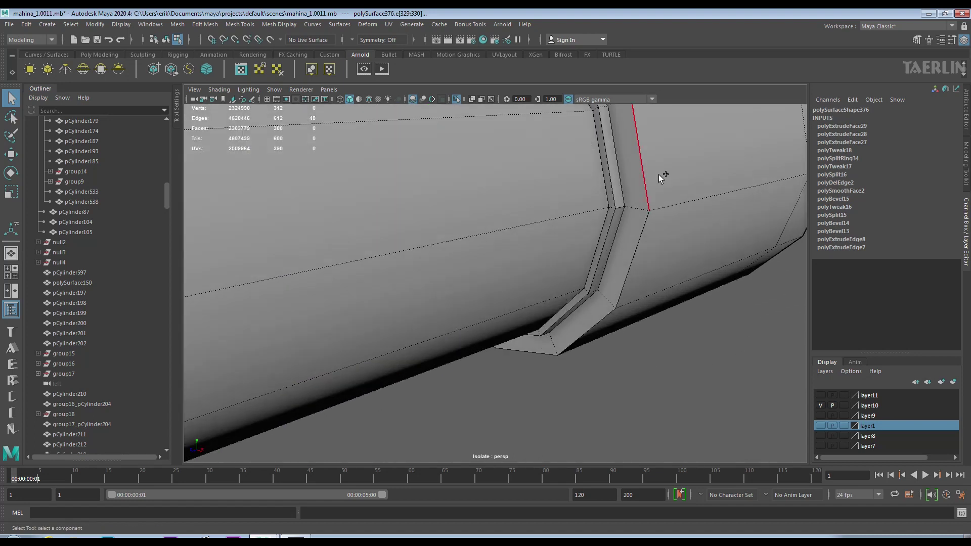
{"action": "left_click", "coordinate": [599, 156], "text": "shift"}
{"action": "right_click_drag", "start_coordinate": [592, 137], "coordinate": [565, 165], "text": "shift"}
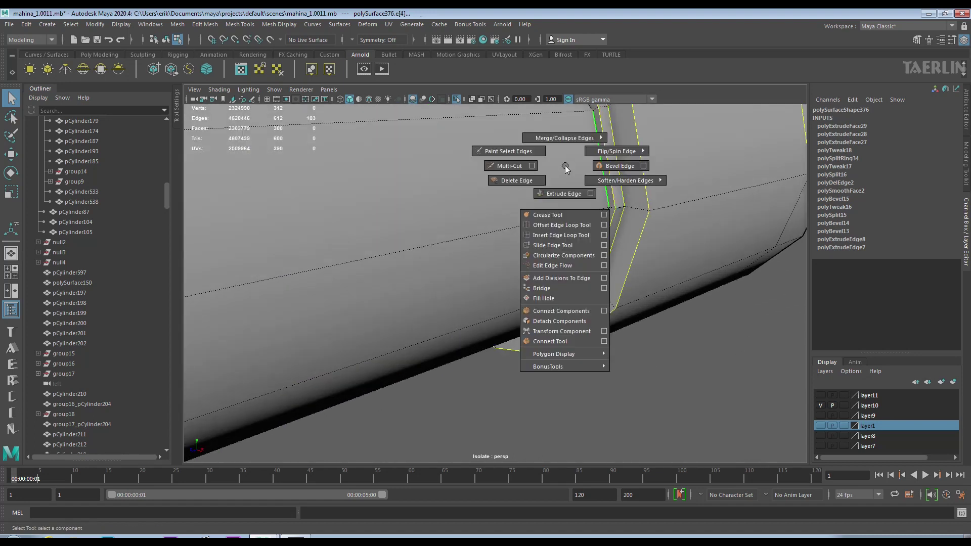
{"action": "scroll", "coordinate": [565, 165], "scroll_direction": "down", "scroll_amount": 5}
{"action": "scroll", "coordinate": [546, 190], "scroll_direction": "up", "scroll_amount": 3}
{"action": "left_click", "coordinate": [581, 250], "text": "shift"}
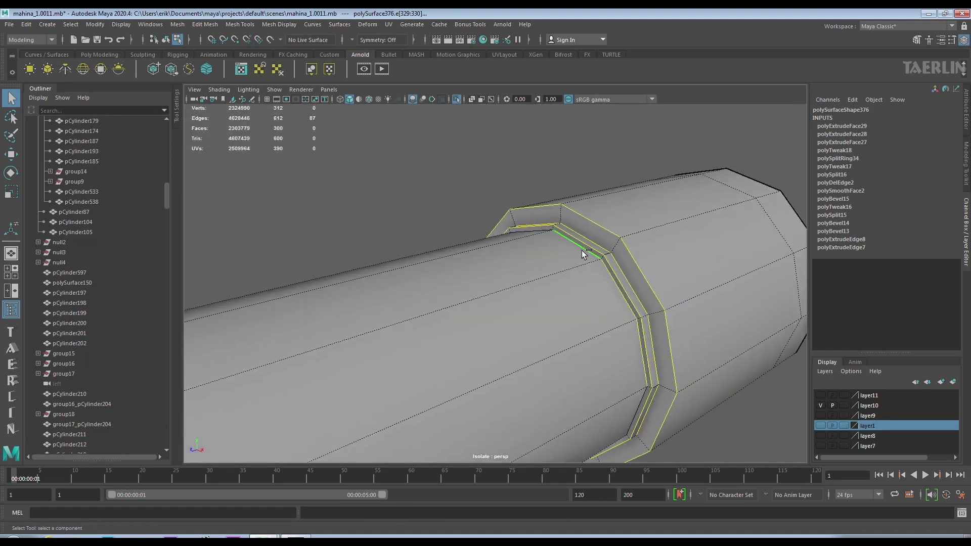
{"action": "left_click_drag", "start_coordinate": [581, 251], "coordinate": [650, 342], "text": "alt"}
{"action": "scroll", "coordinate": [554, 244], "scroll_direction": "up", "scroll_amount": 3}
{"action": "left_click", "coordinate": [524, 313], "text": "shift"}
{"action": "mouse_move", "coordinate": [524, 314]}
{"action": "left_mouse_down", "text": "alt"}
{"action": "mouse_move", "coordinate": [503, 332]}
{"action": "mouse_move", "coordinate": [411, 264]}
{"action": "left_mouse_up", "text": "alt"}
Bevel the selected groove edges at Fraction 0.5.
{"action": "mouse_move", "coordinate": [568, 251]}
{"action": "left_mouse_down", "text": "alt"}
{"action": "mouse_move", "coordinate": [363, 274]}
{"action": "mouse_move", "coordinate": [432, 262]}
{"action": "left_mouse_up", "text": "alt"}
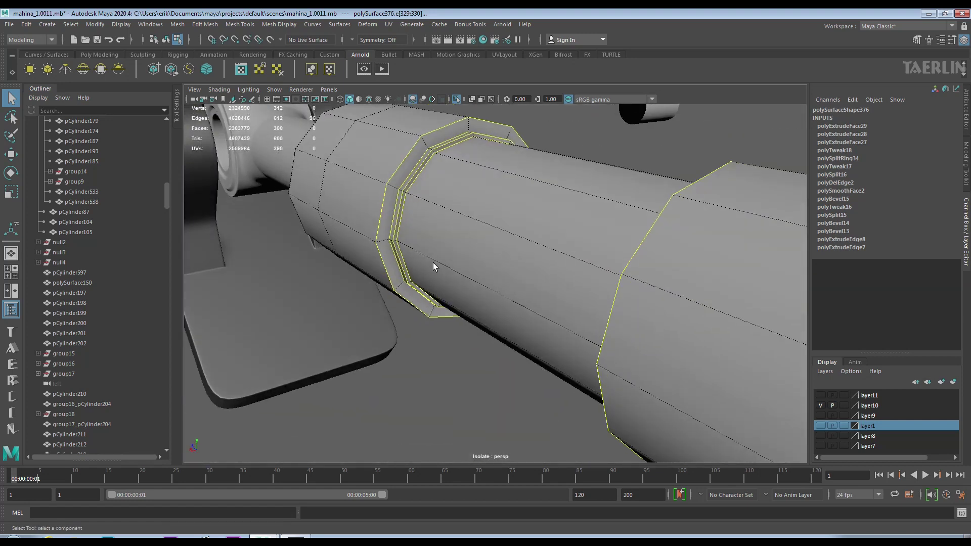
{"action": "left_click_drag", "start_coordinate": [433, 263], "coordinate": [506, 227], "text": "alt"}
{"action": "scroll", "coordinate": [545, 211], "scroll_direction": "up", "scroll_amount": 2}
{"action": "right_click_drag", "start_coordinate": [546, 234], "coordinate": [580, 234], "text": "shift"}
{"action": "mouse_move", "coordinate": [516, 228]}
{"action": "left_mouse_down", "text": "alt"}
{"action": "mouse_move", "coordinate": [504, 256]}
{"action": "mouse_move", "coordinate": [568, 251]}
{"action": "mouse_move", "coordinate": [566, 275]}
{"action": "left_mouse_up", "text": "alt"}
{"action": "scroll", "coordinate": [514, 215], "scroll_direction": "up", "scroll_amount": 2}
{"action": "scroll", "coordinate": [514, 215], "scroll_direction": "down", "scroll_amount": 3}
{"action": "left_click", "coordinate": [495, 243]}
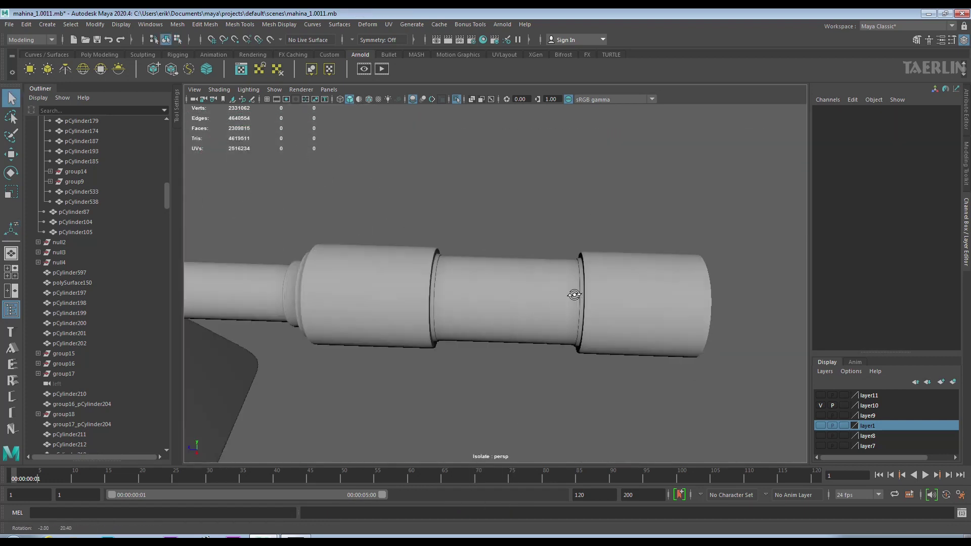
Tumble out around the pipe and end piece to check the whole arm assembly.
{"action": "middle_click_drag", "start_coordinate": [566, 276], "coordinate": [610, 286], "text": "alt"}
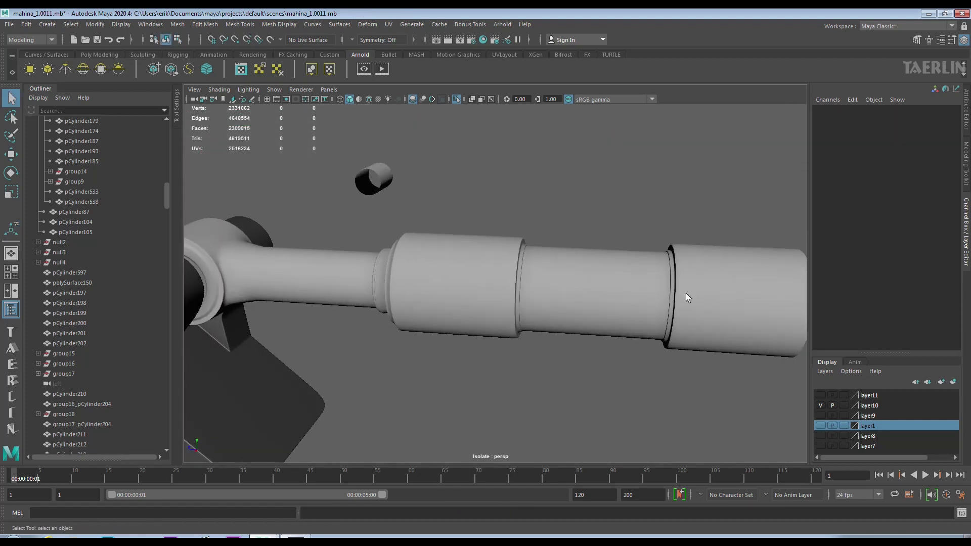
{"action": "scroll", "coordinate": [617, 284], "scroll_direction": "down", "scroll_amount": 3}
{"action": "scroll", "coordinate": [516, 278], "scroll_direction": "down", "scroll_amount": 3}
{"action": "scroll", "coordinate": [589, 304], "scroll_direction": "up", "scroll_amount": 4}
{"action": "left_click", "coordinate": [544, 296]}
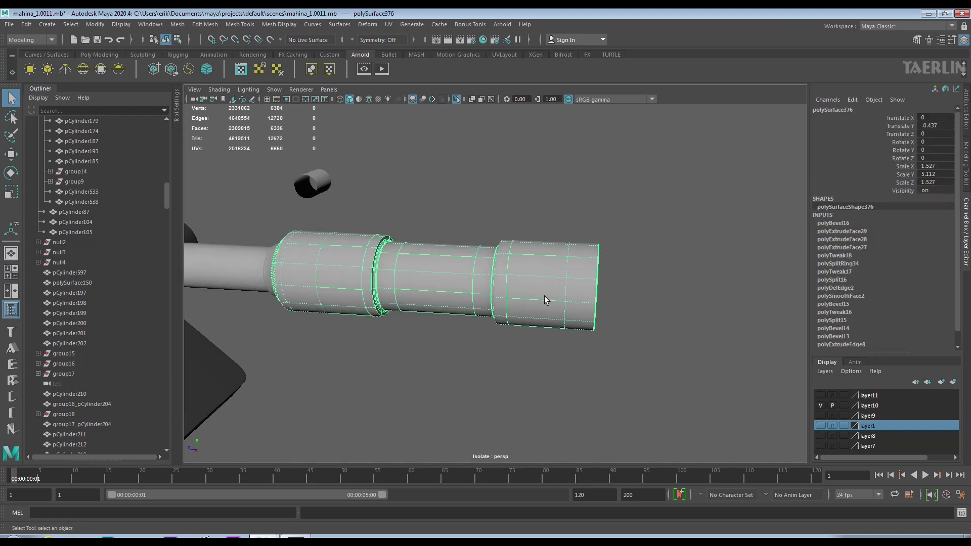
{"action": "scroll", "coordinate": [545, 287], "scroll_direction": "down", "scroll_amount": 5}
{"action": "mouse_move", "coordinate": [416, 232]}
{"action": "left_mouse_down", "text": "alt"}
{"action": "mouse_move", "coordinate": [424, 220]}
{"action": "mouse_move", "coordinate": [522, 286]}
{"action": "mouse_move", "coordinate": [429, 269]}
{"action": "left_mouse_up", "text": "alt"}
{"action": "scroll", "coordinate": [424, 220], "scroll_direction": "up", "scroll_amount": 4}
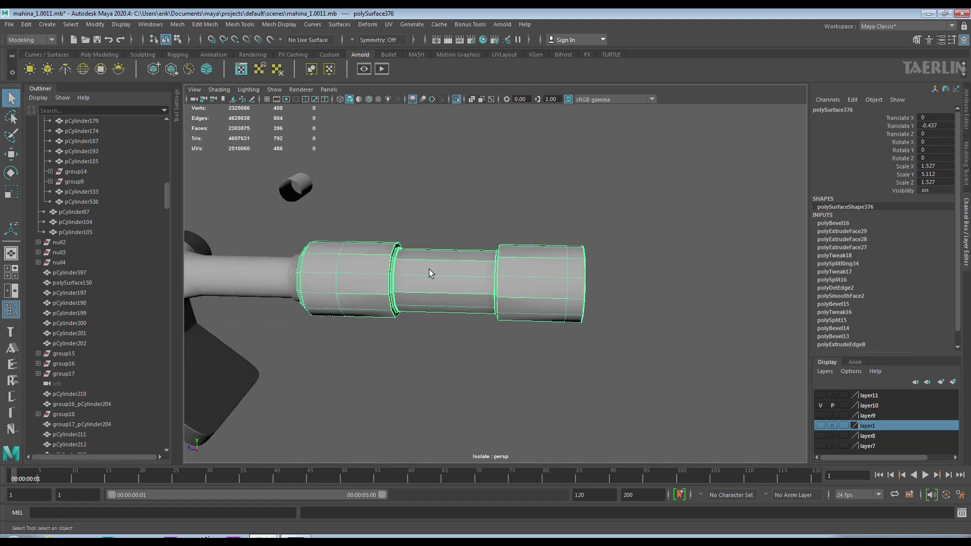
{"action": "scroll", "coordinate": [429, 269], "scroll_direction": "down", "scroll_amount": 5}
{"action": "scroll", "coordinate": [471, 238], "scroll_direction": "up", "scroll_amount": 3}
{"action": "left_click", "coordinate": [458, 235]}
{"action": "left_click_drag", "start_coordinate": [457, 235], "coordinate": [485, 230], "text": "alt"}
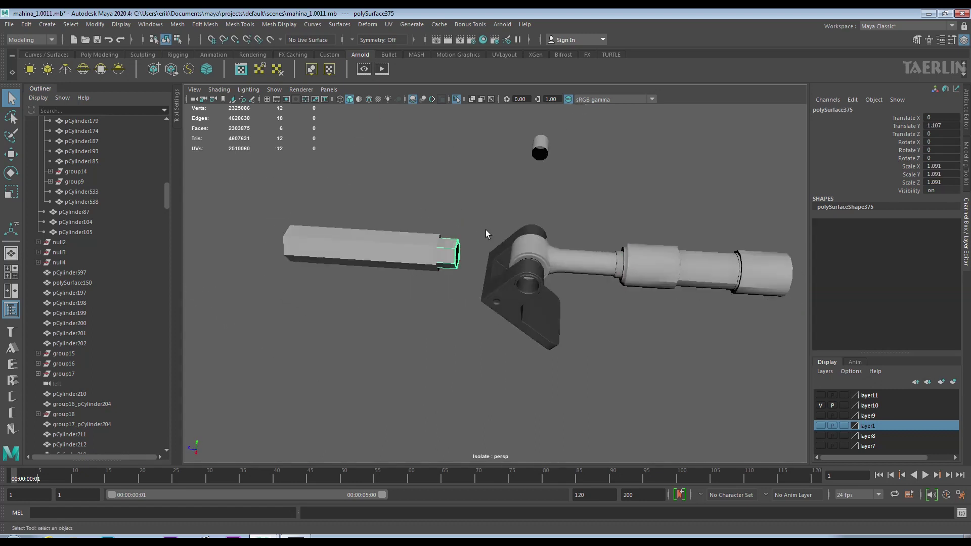
Duplicate the small end piece, rotate it 90° in X and move it on top of the sleeve.
{"action": "key", "text": "ctrl+d"}
{"action": "left_click", "coordinate": [11, 154]}
{"action": "left_click_drag", "start_coordinate": [404, 250], "coordinate": [429, 250]}
{"action": "scroll", "coordinate": [455, 253], "scroll_direction": "up", "scroll_amount": 3}
{"action": "key", "text": "e"}
{"action": "left_click", "coordinate": [909, 142]}
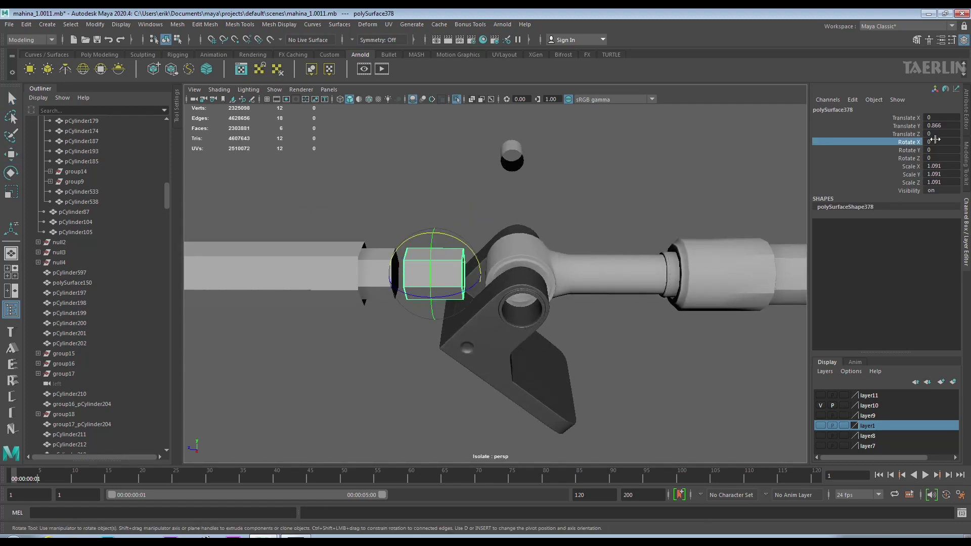
{"action": "type", "text": "90"}
{"action": "key", "text": "Return"}
{"action": "key", "text": "w"}
{"action": "left_click_drag", "start_coordinate": [456, 264], "coordinate": [774, 268]}
{"action": "scroll", "coordinate": [583, 231], "scroll_direction": "up", "scroll_amount": 3}
{"action": "mouse_move", "coordinate": [583, 231]}
{"action": "left_mouse_down", "text": "alt"}
{"action": "mouse_move", "coordinate": [520, 260]}
{"action": "mouse_move", "coordinate": [546, 256]}
{"action": "mouse_move", "coordinate": [369, 243]}
{"action": "left_mouse_up", "text": "alt"}
Raise the piece slightly above the sleeve, shrink it to knob size and smooth its geometry.
{"action": "key", "text": "3"}
{"action": "left_click", "coordinate": [11, 192]}
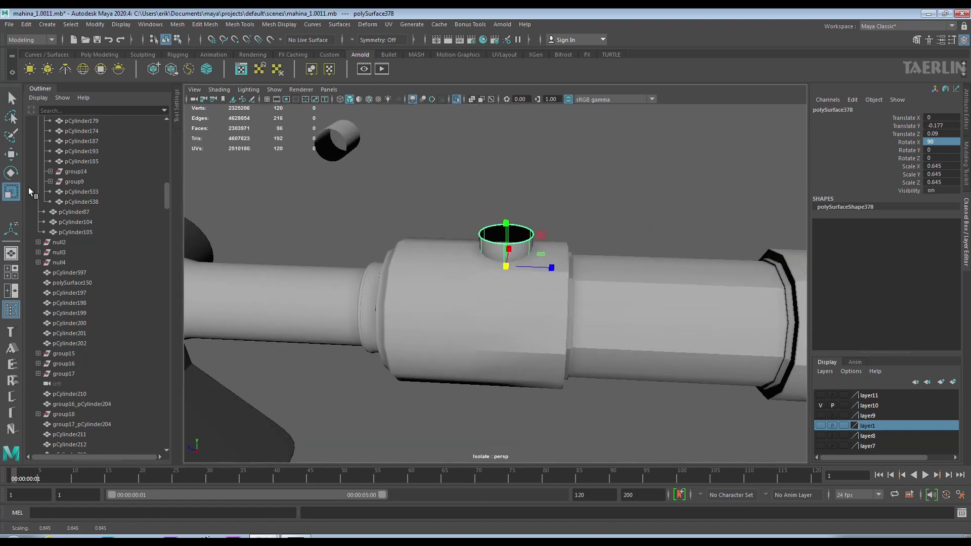
{"action": "left_click_drag", "start_coordinate": [506, 220], "coordinate": [506, 187]}
{"action": "key", "text": "r"}
{"action": "left_click_drag", "start_coordinate": [505, 234], "coordinate": [495, 239]}
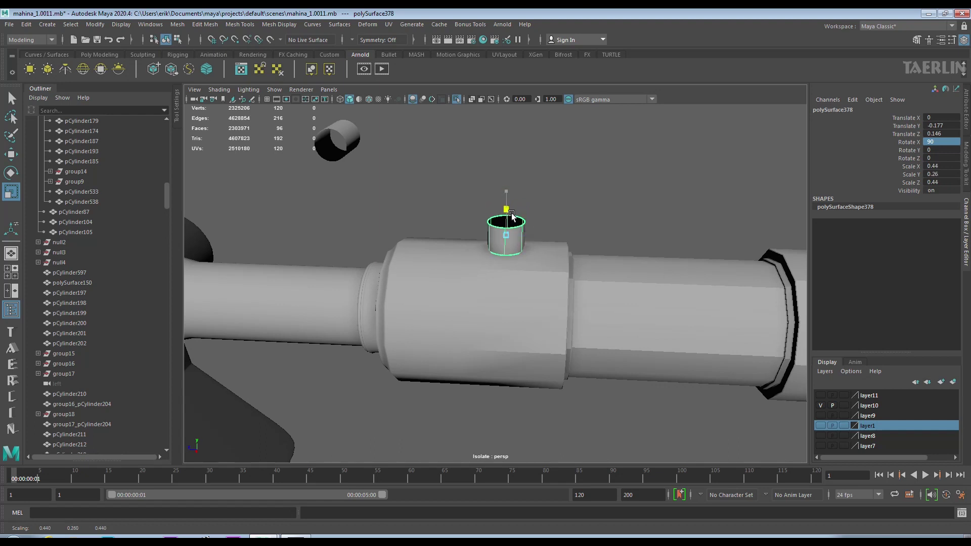
{"action": "left_click_drag", "start_coordinate": [512, 215], "coordinate": [526, 217], "text": "alt"}
{"action": "right_click_drag", "start_coordinate": [526, 218], "coordinate": [519, 218], "text": "shift"}
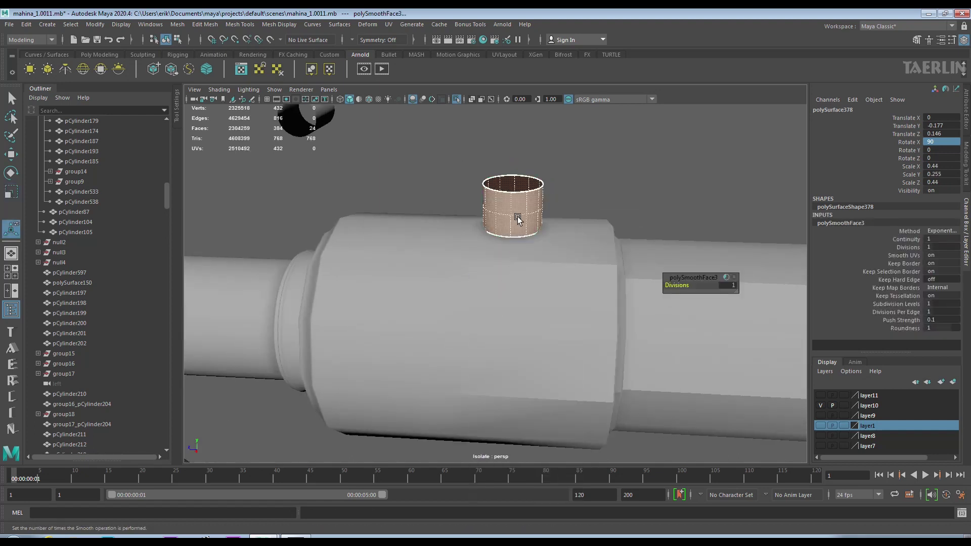
{"action": "scroll", "coordinate": [518, 218], "scroll_direction": "up", "scroll_amount": 3}
{"action": "left_click_drag", "start_coordinate": [518, 218], "coordinate": [524, 217], "text": "alt"}
Extrude the knob's top rim edges inward by -0.035 and merge the inner vertices to close the top.
{"action": "right_click", "coordinate": [524, 216]}
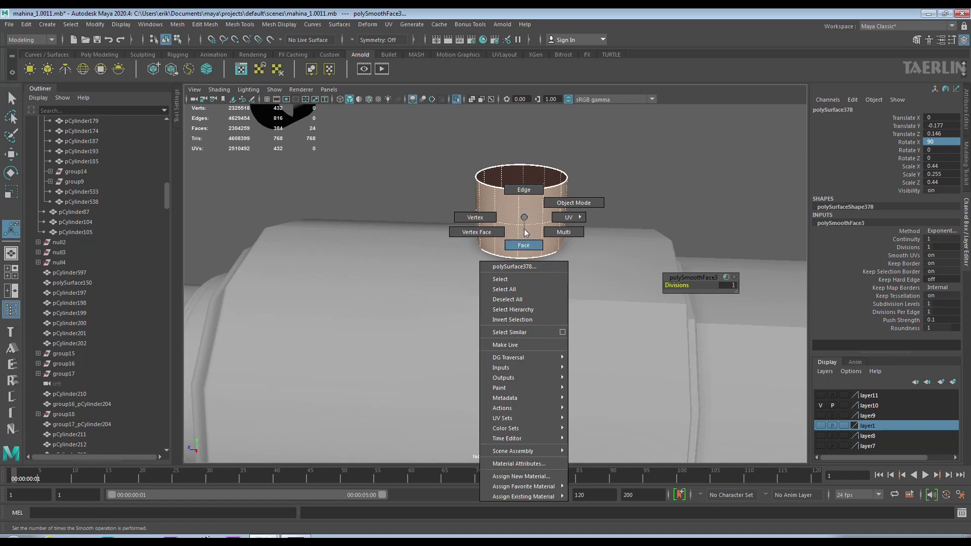
{"action": "left_click", "coordinate": [522, 194]}
{"action": "scroll", "coordinate": [530, 221], "scroll_direction": "up", "scroll_amount": 2}
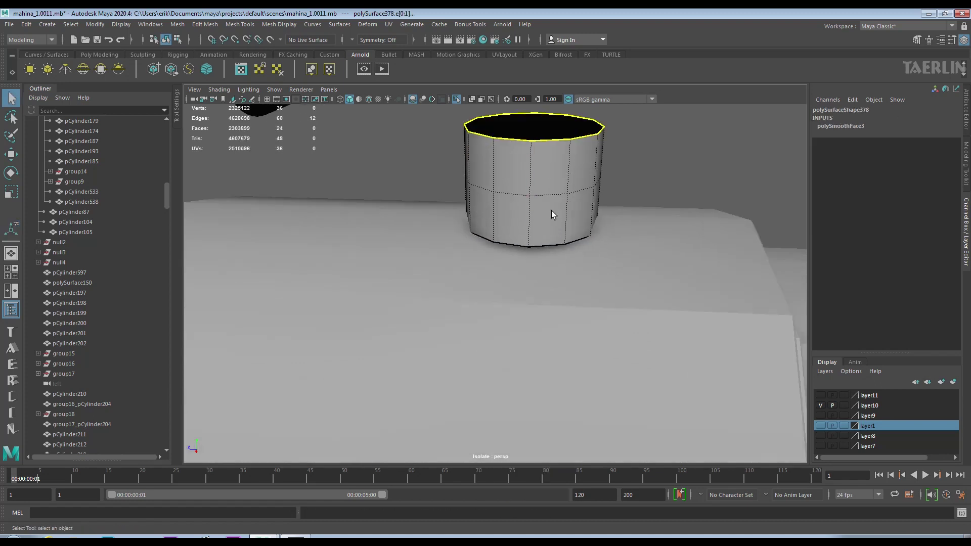
{"action": "key", "text": "ctrl+e"}
{"action": "left_click_drag", "start_coordinate": [552, 195], "coordinate": [567, 212], "text": "alt"}
{"action": "left_click_drag", "start_coordinate": [683, 286], "coordinate": [665, 285]}
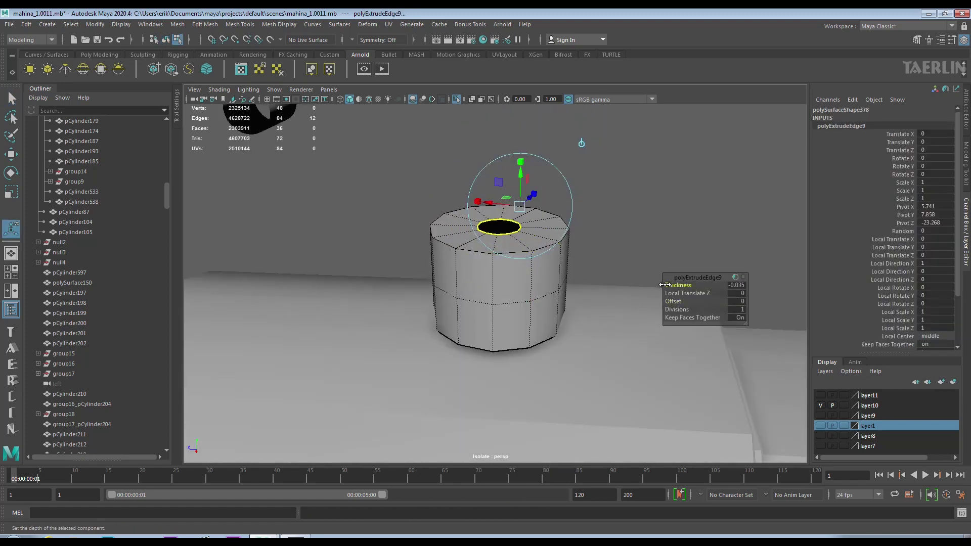
{"action": "right_click", "coordinate": [521, 208], "text": "shift"}
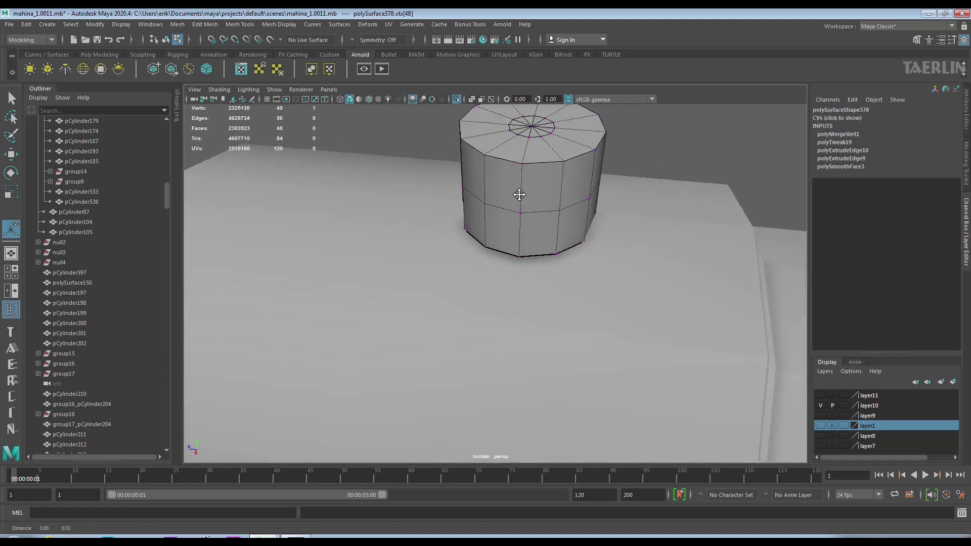
Delete the extra top-cap edges and bevel the knob's top rim edge loop.
{"action": "right_click", "coordinate": [527, 266]}
{"action": "left_click", "coordinate": [527, 237]}
{"action": "left_click", "coordinate": [530, 282]}
{"action": "right_click", "coordinate": [498, 289], "text": "shift"}
{"action": "left_click", "coordinate": [511, 324]}
{"action": "double_click", "coordinate": [509, 258]}
{"action": "mouse_move", "coordinate": [509, 259]}
{"action": "right_mouse_down", "text": "shift"}
{"action": "mouse_move", "coordinate": [533, 264]}
{"action": "mouse_move", "coordinate": [511, 253]}
{"action": "right_mouse_up", "text": "shift"}
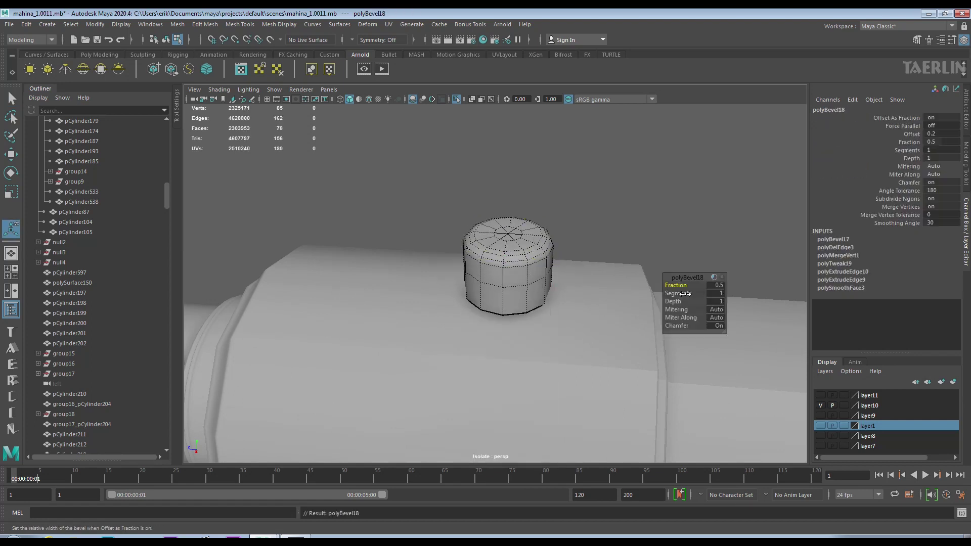
Multi-Cut a new edge loop around the top of the bevelled knob.
{"action": "key", "text": "F8"}
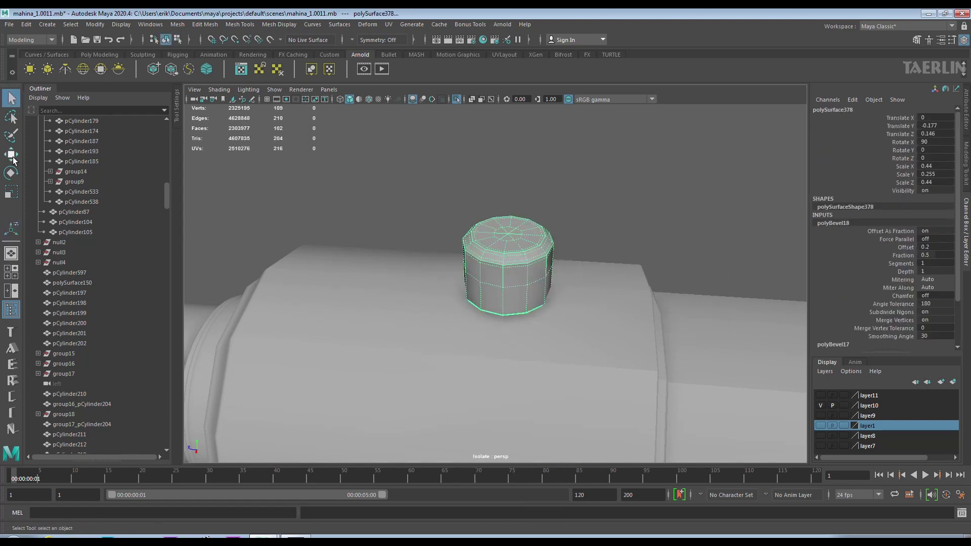
{"action": "key", "text": "w"}
{"action": "left_click_drag", "start_coordinate": [519, 254], "coordinate": [651, 298], "text": "alt"}
{"action": "key", "text": "f"}
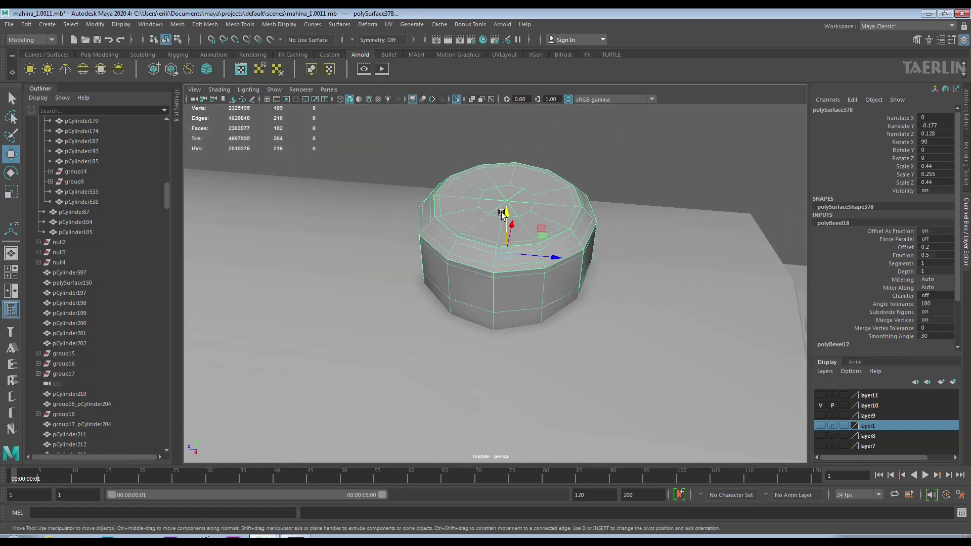
{"action": "right_click_drag", "start_coordinate": [502, 214], "coordinate": [440, 195]}
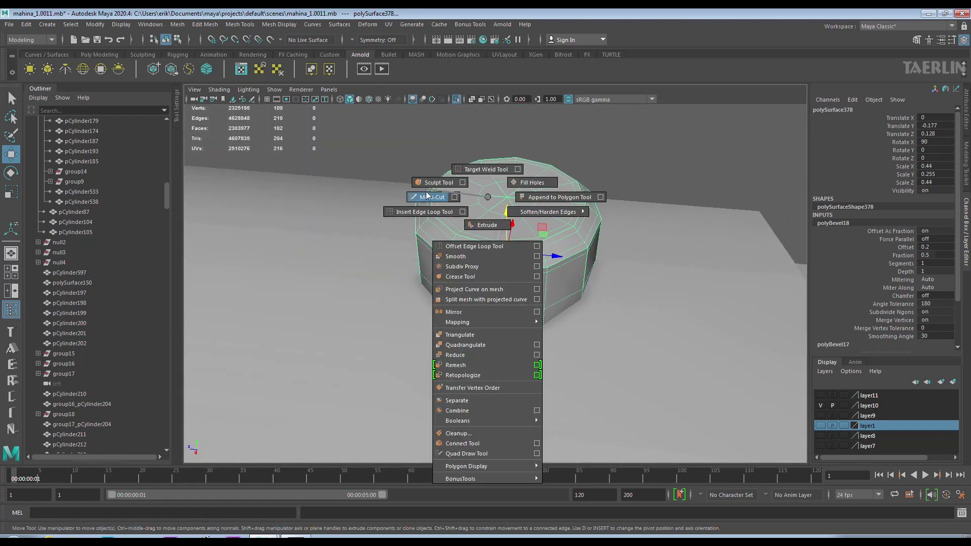
{"action": "left_click_drag", "start_coordinate": [475, 232], "coordinate": [421, 173]}
{"action": "key", "text": "Return"}
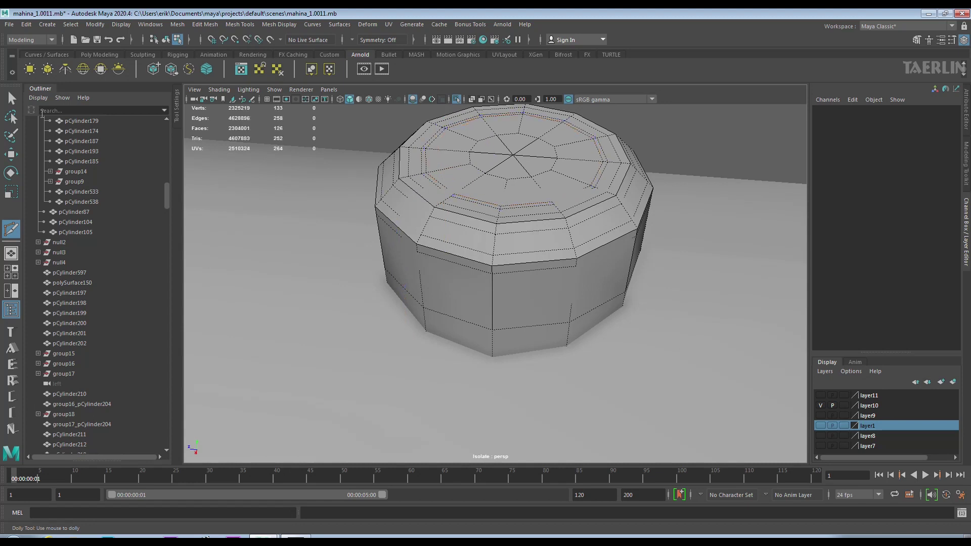
Extrude the inner ring of top faces into a recess and bevel the groove's edge loops.
{"action": "key", "text": "w"}
{"action": "key", "text": "F11"}
{"action": "double_click", "coordinate": [447, 160]}
{"action": "key", "text": "ctrl+e"}
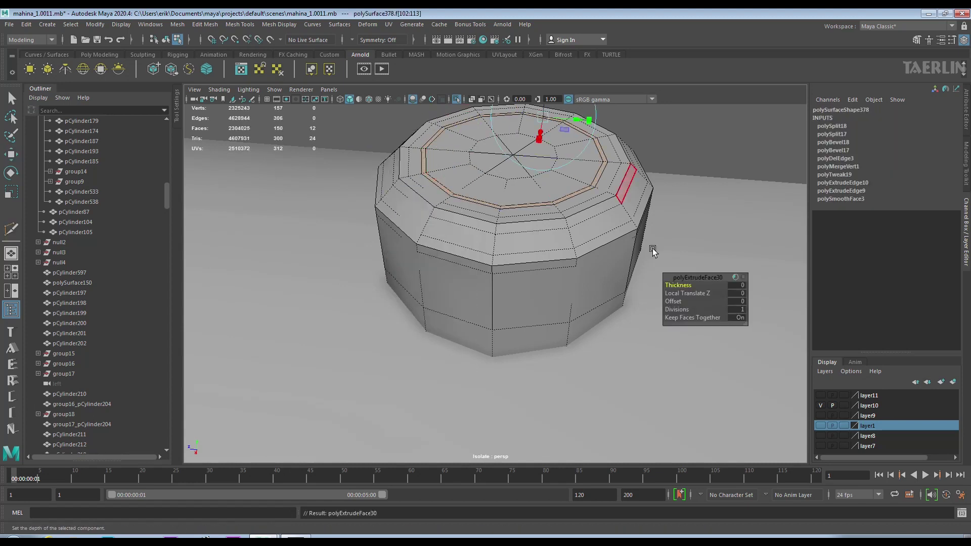
{"action": "key", "text": "F10"}
{"action": "double_click", "coordinate": [415, 162]}
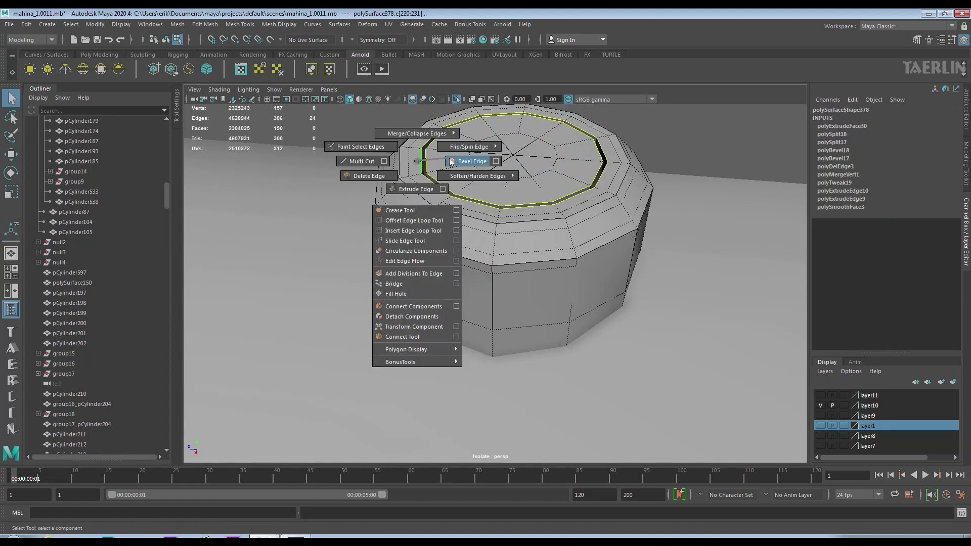
{"action": "right_click_drag", "start_coordinate": [412, 163], "coordinate": [468, 156], "text": "shift"}
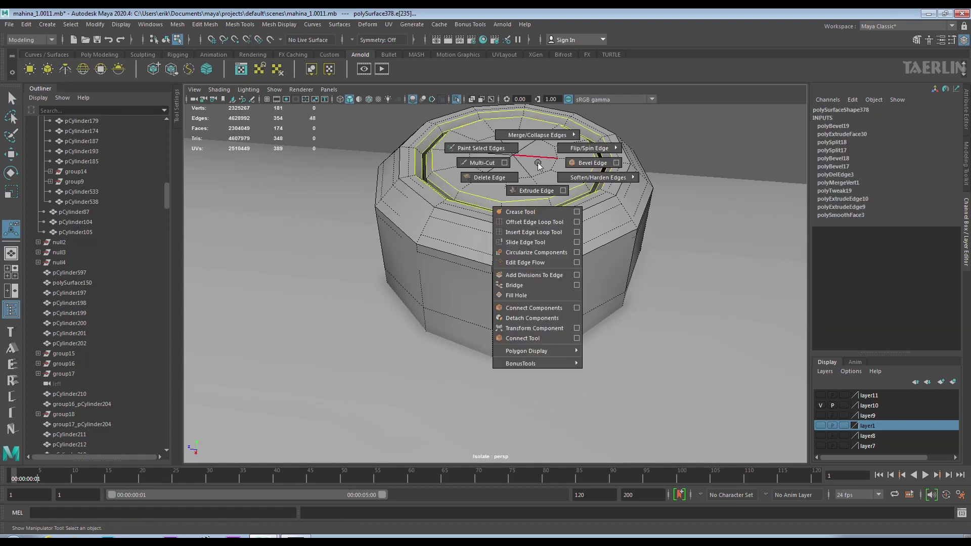
{"action": "key", "text": "F8"}
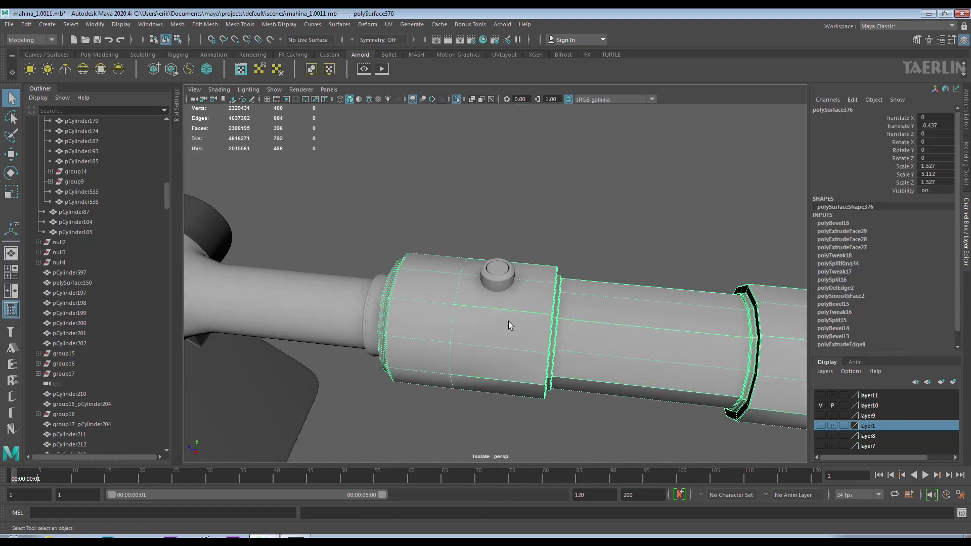
{"action": "scroll", "coordinate": [709, 311], "scroll_direction": "down", "scroll_amount": 5}
Duplicate the knob and place the copy on the sleeve's far band.
{"action": "scroll", "coordinate": [560, 190], "scroll_direction": "up", "scroll_amount": 5}
{"action": "left_click", "coordinate": [498, 273]}
{"action": "key", "text": "ctrl+d"}
{"action": "key", "text": "w"}
{"action": "middle_click_drag", "start_coordinate": [530, 333], "coordinate": [805, 332]}
{"action": "left_click_drag", "start_coordinate": [805, 332], "coordinate": [580, 279], "text": "alt"}
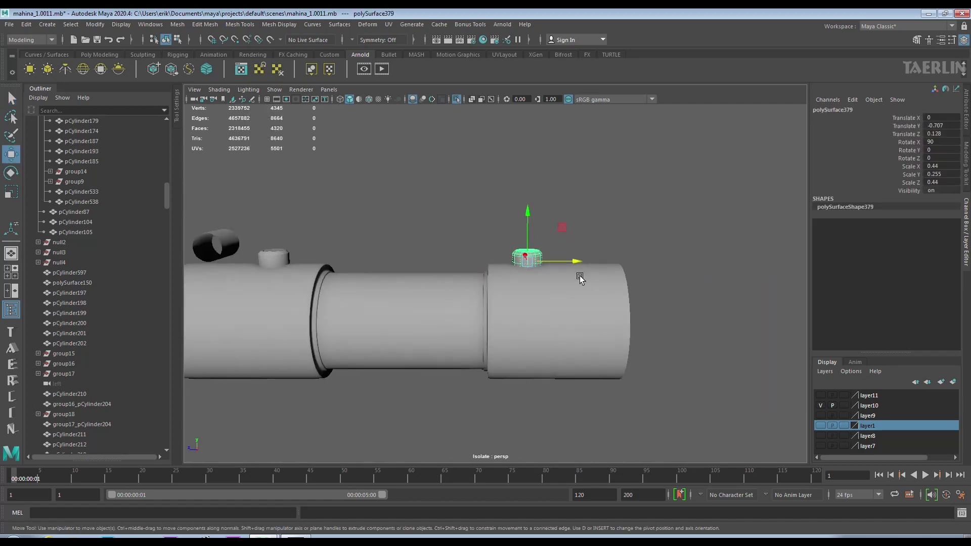
Create a new cube and move it toward the arm.
{"action": "left_click", "coordinate": [656, 272]}
{"action": "mouse_move", "coordinate": [655, 272]}
{"action": "left_mouse_down", "text": "alt"}
{"action": "mouse_move", "coordinate": [616, 322]}
{"action": "mouse_move", "coordinate": [583, 298]}
{"action": "left_mouse_up", "text": "alt"}
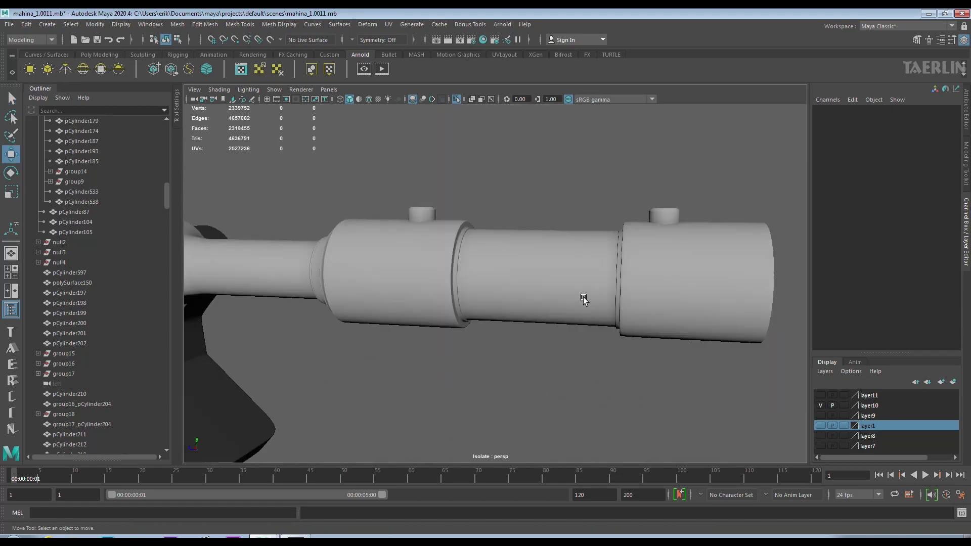
{"action": "mouse_move", "coordinate": [520, 282]}
{"action": "left_mouse_down", "text": "alt"}
{"action": "mouse_move", "coordinate": [602, 297]}
{"action": "mouse_move", "coordinate": [611, 319]}
{"action": "mouse_move", "coordinate": [628, 319]}
{"action": "mouse_move", "coordinate": [567, 316]}
{"action": "mouse_move", "coordinate": [629, 312]}
{"action": "left_mouse_up", "text": "alt"}
{"action": "left_click", "coordinate": [632, 311]}
{"action": "right_click_drag", "start_coordinate": [644, 310], "coordinate": [620, 373], "text": "alt"}
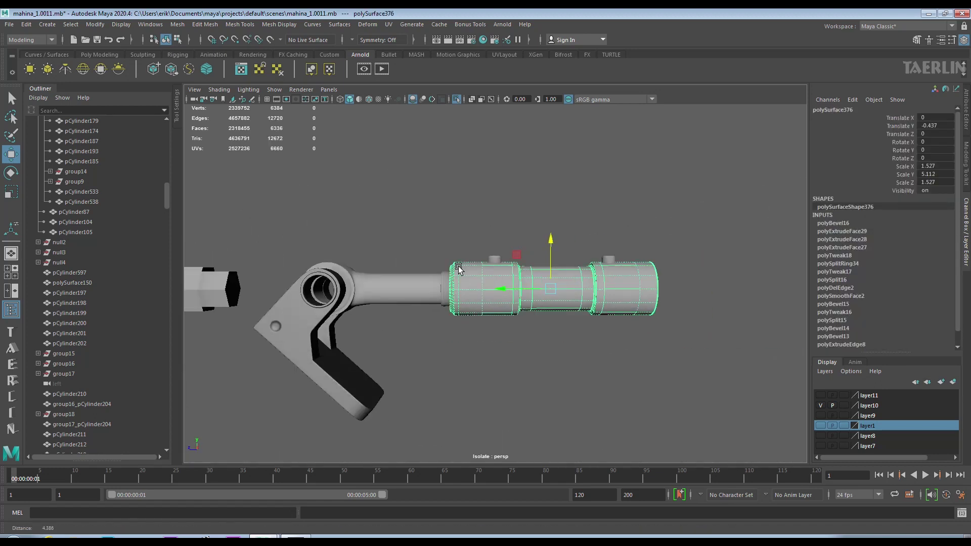
{"action": "left_click", "coordinate": [620, 374]}
{"action": "right_click_drag", "start_coordinate": [645, 296], "coordinate": [643, 349], "text": "shift"}
{"action": "left_click_drag", "start_coordinate": [318, 286], "coordinate": [431, 256]}
Place the cube beside the sleeve and shrink it to 0.197.
{"action": "scroll", "coordinate": [432, 256], "scroll_direction": "up", "scroll_amount": 5}
{"action": "mouse_move", "coordinate": [358, 278]}
{"action": "left_mouse_down"}
{"action": "mouse_move", "coordinate": [423, 162]}
{"action": "mouse_move", "coordinate": [536, 289]}
{"action": "mouse_move", "coordinate": [565, 277]}
{"action": "mouse_move", "coordinate": [551, 278]}
{"action": "mouse_move", "coordinate": [579, 298]}
{"action": "left_mouse_up"}
{"action": "key", "text": "r"}
{"action": "middle_click_drag", "start_coordinate": [579, 299], "coordinate": [556, 298]}
{"action": "mouse_move", "coordinate": [557, 298]}
{"action": "left_mouse_down", "text": "alt"}
{"action": "mouse_move", "coordinate": [530, 192]}
{"action": "mouse_move", "coordinate": [496, 238]}
{"action": "left_mouse_up", "text": "alt"}
{"action": "key", "text": "w"}
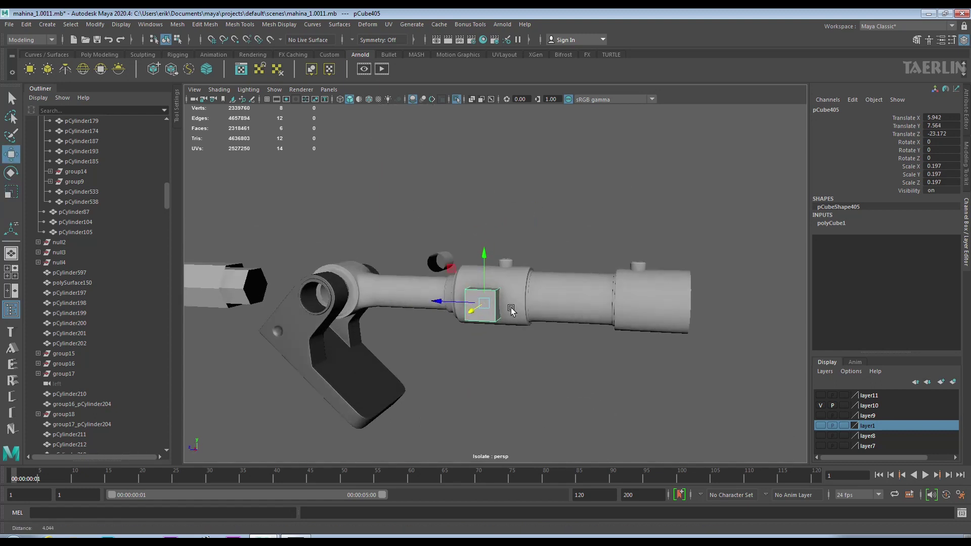
Shrink the side cube to 0.13, raise it slightly and slide it along the sleeve.
{"action": "scroll", "coordinate": [495, 283], "scroll_direction": "up", "scroll_amount": 3}
{"action": "left_click", "coordinate": [14, 197]}
{"action": "mouse_move", "coordinate": [506, 304]}
{"action": "left_mouse_down", "text": "alt"}
{"action": "mouse_move", "coordinate": [514, 347]}
{"action": "mouse_move", "coordinate": [499, 341]}
{"action": "mouse_move", "coordinate": [553, 329]}
{"action": "left_mouse_up", "text": "alt"}
{"action": "key", "text": "w"}
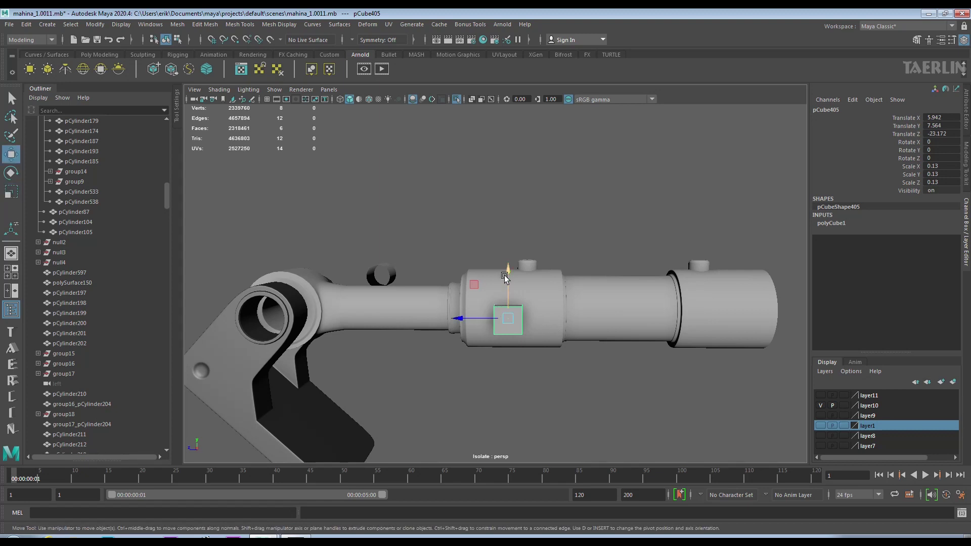
{"action": "left_click_drag", "start_coordinate": [508, 275], "coordinate": [508, 271]}
{"action": "left_click_drag", "start_coordinate": [509, 271], "coordinate": [520, 265], "text": "alt"}
{"action": "middle_click_drag", "start_coordinate": [520, 266], "coordinate": [505, 299]}
{"action": "mouse_move", "coordinate": [504, 299]}
{"action": "left_mouse_down", "text": "alt"}
{"action": "mouse_move", "coordinate": [493, 251]}
{"action": "mouse_move", "coordinate": [584, 295]}
{"action": "left_mouse_up", "text": "alt"}
{"action": "scroll", "coordinate": [495, 325], "scroll_direction": "up", "scroll_amount": 10}
Delete one face of the cube to open it.
{"action": "right_click", "coordinate": [401, 242]}
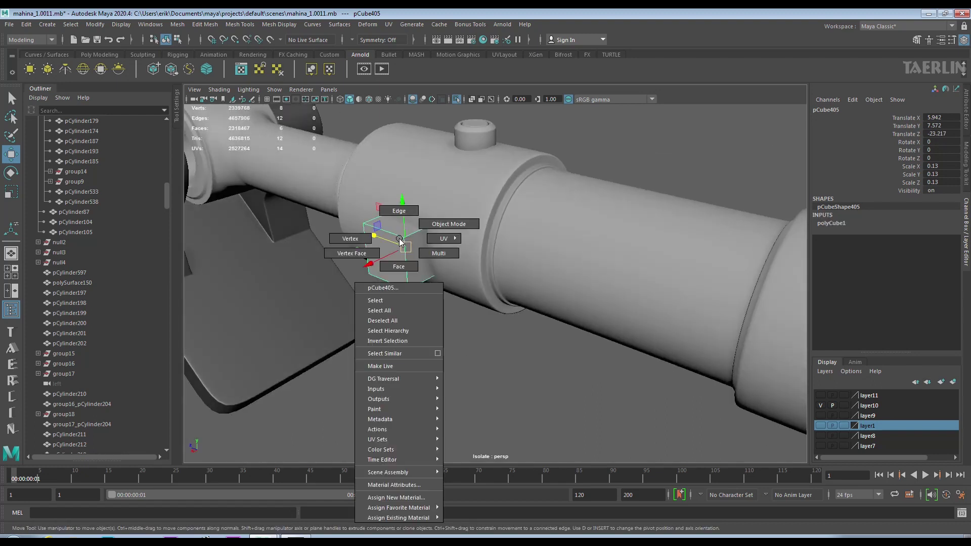
{"action": "left_click", "coordinate": [406, 267]}
{"action": "mouse_move", "coordinate": [381, 126]}
{"action": "left_mouse_down", "text": "alt"}
{"action": "mouse_move", "coordinate": [445, 225]}
{"action": "mouse_move", "coordinate": [485, 224]}
{"action": "mouse_move", "coordinate": [360, 230]}
{"action": "mouse_move", "coordinate": [426, 223]}
{"action": "mouse_move", "coordinate": [412, 239]}
{"action": "mouse_move", "coordinate": [473, 191]}
{"action": "mouse_move", "coordinate": [516, 287]}
{"action": "mouse_move", "coordinate": [542, 243]}
{"action": "left_mouse_up", "text": "alt"}
{"action": "left_click", "coordinate": [445, 225]}
{"action": "key", "text": "r"}
{"action": "key", "text": "Delete"}
{"action": "left_click", "coordinate": [542, 242]}
{"action": "key", "text": "w"}
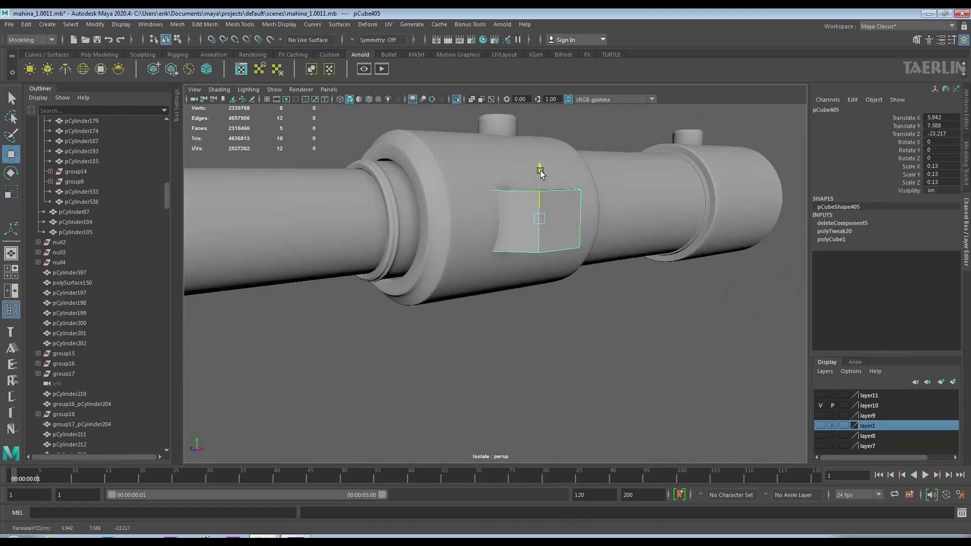
Bevel the cube's outer edges at fraction 0.151 with Chamfer turned off.
{"action": "mouse_move", "coordinate": [541, 179]}
{"action": "left_mouse_down", "text": "alt"}
{"action": "mouse_move", "coordinate": [505, 229]}
{"action": "mouse_move", "coordinate": [466, 217]}
{"action": "left_mouse_up", "text": "alt"}
{"action": "left_click", "coordinate": [462, 217]}
{"action": "mouse_move", "coordinate": [466, 217]}
{"action": "right_mouse_down"}
{"action": "mouse_move", "coordinate": [485, 203]}
{"action": "mouse_move", "coordinate": [455, 243]}
{"action": "right_mouse_up"}
{"action": "left_click", "coordinate": [718, 327]}
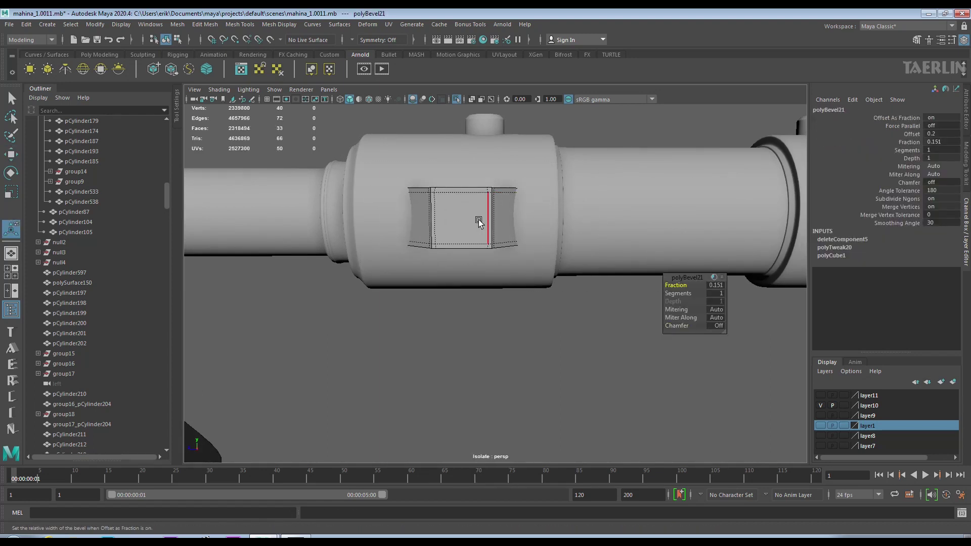
Insert three edge loops around the bracket.
{"action": "right_click_drag", "start_coordinate": [479, 223], "coordinate": [487, 253], "text": "ctrl"}
{"action": "left_click_drag", "start_coordinate": [487, 253], "coordinate": [466, 269], "text": "alt"}
{"action": "key", "text": "q"}
{"action": "left_click", "coordinate": [455, 275]}
{"action": "right_click_drag", "start_coordinate": [397, 313], "coordinate": [349, 302], "text": "ctrl"}
{"action": "right_click_drag", "start_coordinate": [445, 268], "coordinate": [329, 253], "text": "ctrl"}
{"action": "key", "text": "F8"}
Duplicate the bracket and slide the copy along the sleeve to Translate Z -24.076.
{"action": "left_click_drag", "start_coordinate": [525, 305], "coordinate": [486, 345], "text": "alt"}
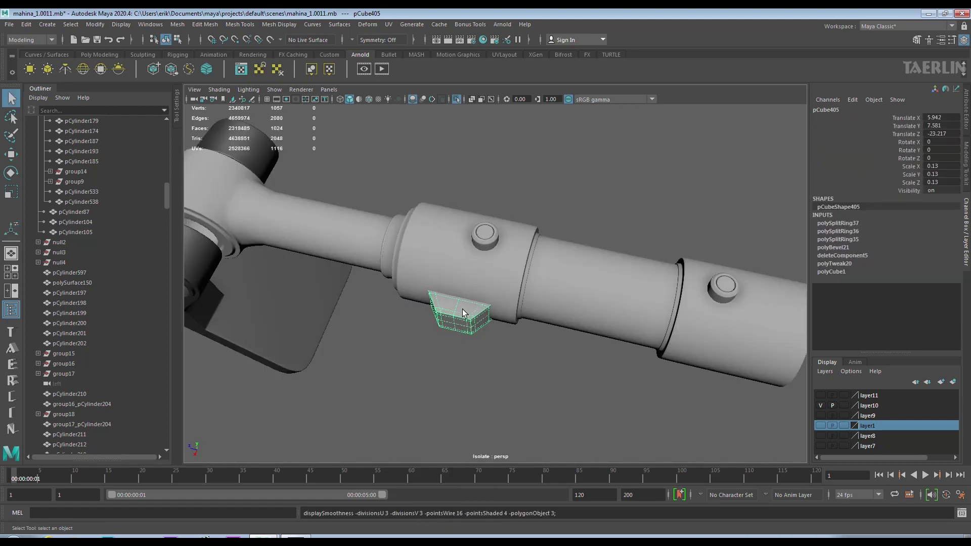
{"action": "left_click_drag", "start_coordinate": [586, 347], "coordinate": [485, 314], "text": "alt"}
{"action": "key", "text": "w"}
{"action": "key", "text": "ctrl+d"}
{"action": "left_click_drag", "start_coordinate": [415, 271], "coordinate": [677, 271]}
{"action": "scroll", "coordinate": [677, 273], "scroll_direction": "down", "scroll_amount": 5}
{"action": "left_click", "coordinate": [680, 283]}
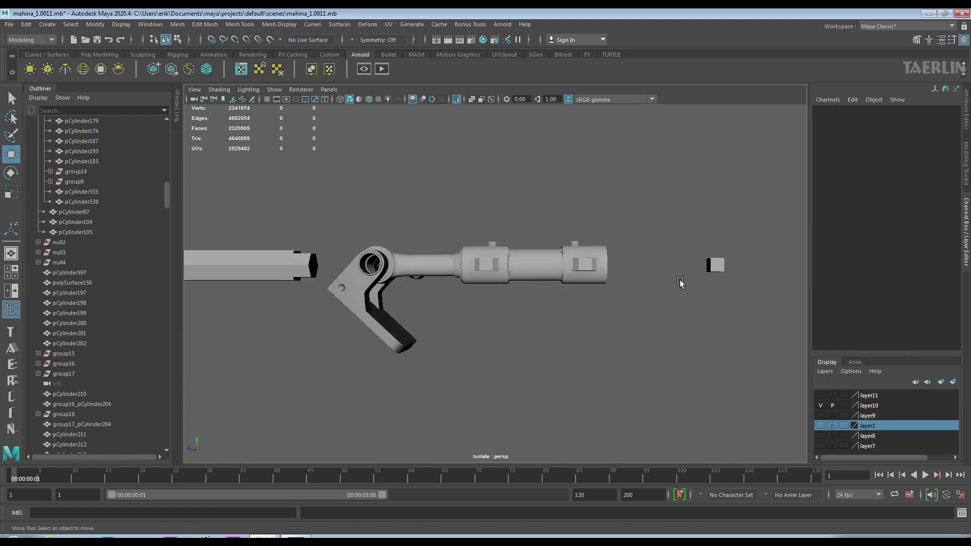
Move the loose cube pCube406 onto the barrel between the brackets.
{"action": "left_click", "coordinate": [715, 264]}
{"action": "left_click_drag", "start_coordinate": [691, 256], "coordinate": [555, 268], "text": "alt"}
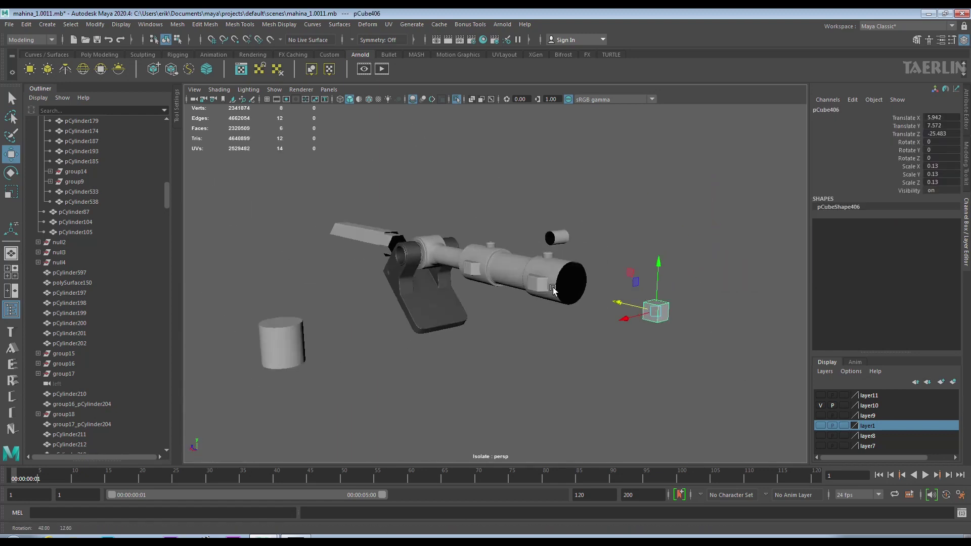
{"action": "right_click_drag", "start_coordinate": [555, 269], "coordinate": [653, 290], "text": "alt"}
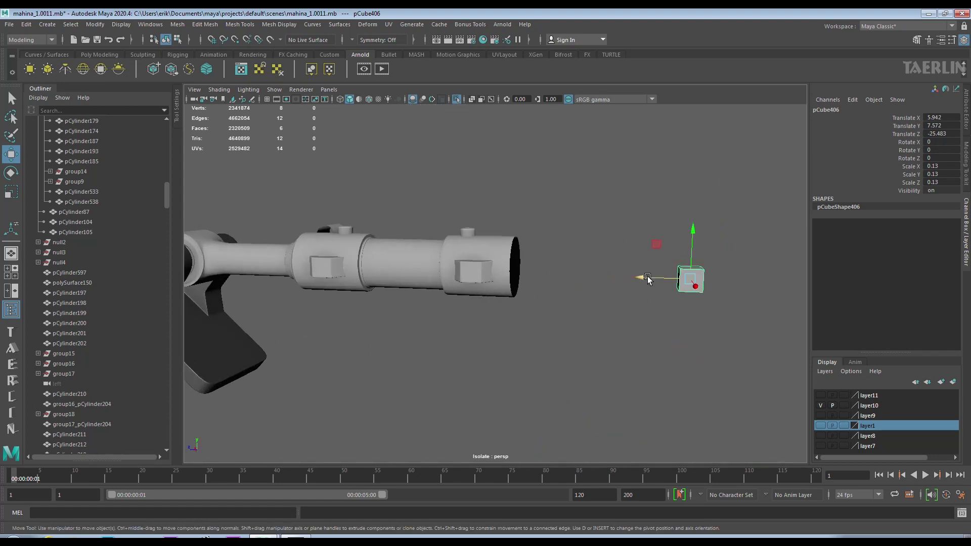
{"action": "left_click_drag", "start_coordinate": [648, 280], "coordinate": [283, 279]}
{"action": "middle_click_drag", "start_coordinate": [283, 278], "coordinate": [509, 243], "text": "alt"}
{"action": "scroll", "coordinate": [495, 273], "scroll_direction": "up", "scroll_amount": 3}
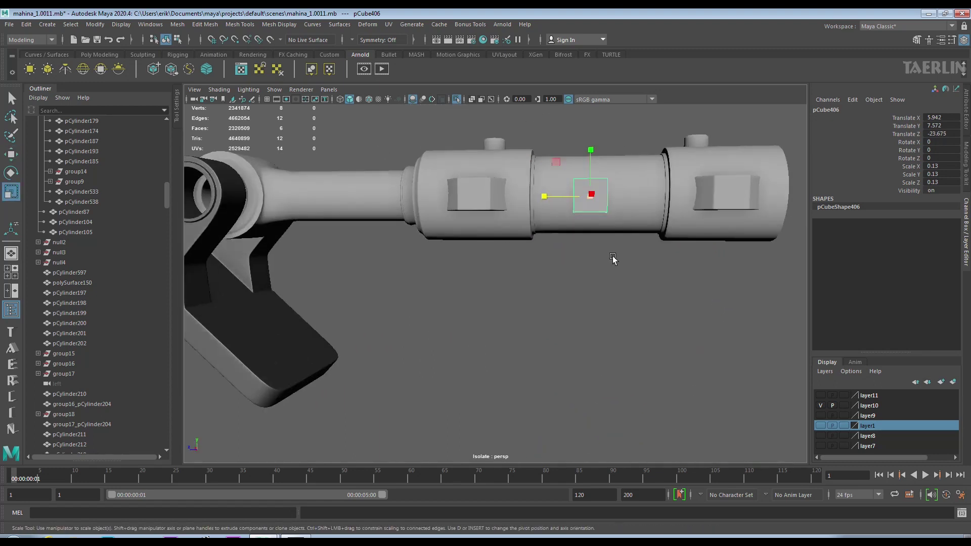
Scale the cube into a thin plank of 0.024, 0.059, 0.948 spanning the two brackets.
{"action": "key", "text": "r"}
{"action": "left_click_drag", "start_coordinate": [506, 303], "coordinate": [609, 287], "text": "alt"}
{"action": "left_click_drag", "start_coordinate": [609, 287], "coordinate": [612, 214], "text": "alt"}
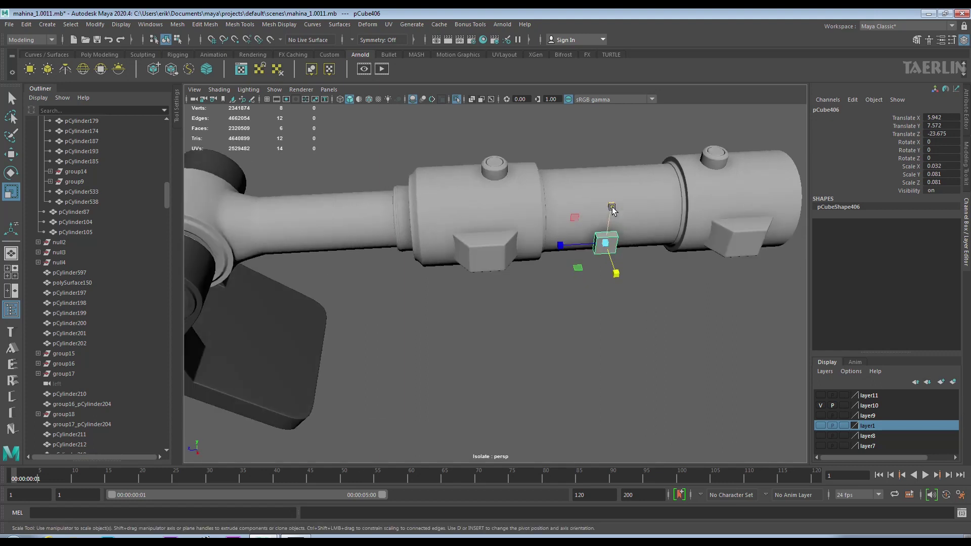
{"action": "mouse_move", "coordinate": [515, 257]}
{"action": "left_mouse_down"}
{"action": "mouse_move", "coordinate": [563, 245]}
{"action": "mouse_move", "coordinate": [613, 266]}
{"action": "mouse_move", "coordinate": [626, 308]}
{"action": "left_mouse_up"}
{"action": "left_click_drag", "start_coordinate": [611, 269], "coordinate": [621, 277]}
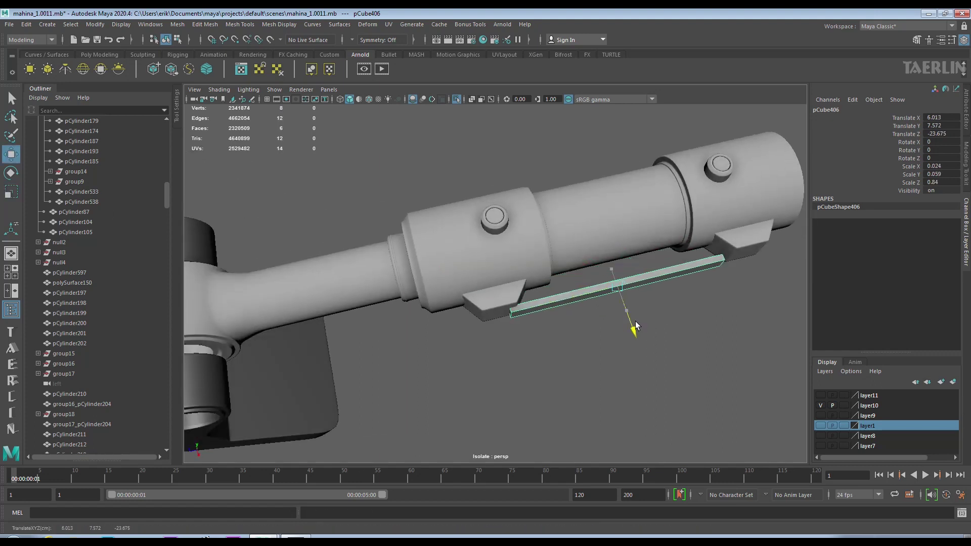
{"action": "mouse_move", "coordinate": [579, 292]}
{"action": "left_mouse_down", "text": "alt"}
{"action": "mouse_move", "coordinate": [582, 217]}
{"action": "mouse_move", "coordinate": [730, 234]}
{"action": "mouse_move", "coordinate": [644, 223]}
{"action": "mouse_move", "coordinate": [598, 301]}
{"action": "mouse_move", "coordinate": [521, 392]}
{"action": "mouse_move", "coordinate": [589, 282]}
{"action": "mouse_move", "coordinate": [595, 288]}
{"action": "mouse_move", "coordinate": [564, 256]}
{"action": "mouse_move", "coordinate": [630, 329]}
{"action": "mouse_move", "coordinate": [568, 279]}
{"action": "mouse_move", "coordinate": [553, 328]}
{"action": "mouse_move", "coordinate": [592, 312]}
{"action": "left_mouse_up", "text": "alt"}
{"action": "key", "text": "w"}
{"action": "right_click_drag", "start_coordinate": [620, 265], "coordinate": [669, 250]}
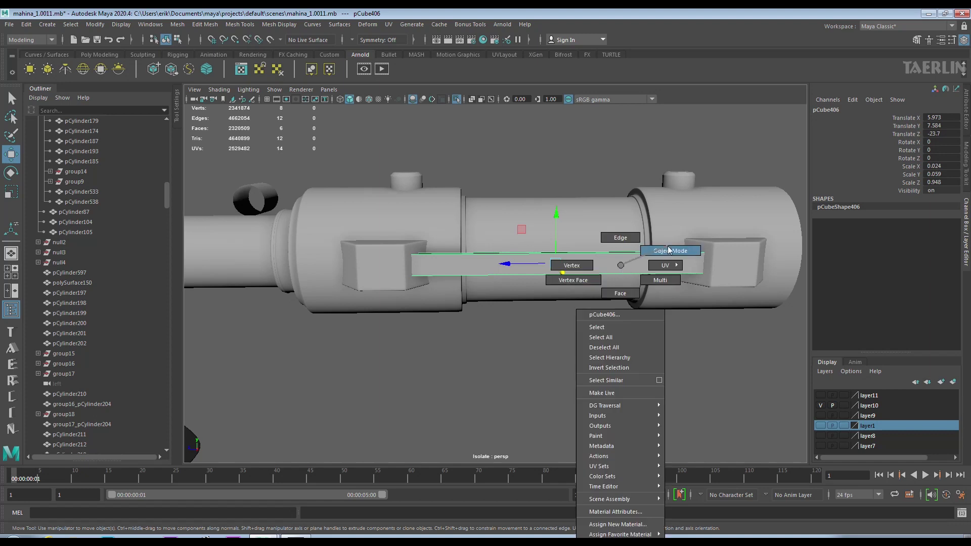
Isolate the plank and delete its two end faces.
{"action": "left_click", "coordinate": [457, 99]}
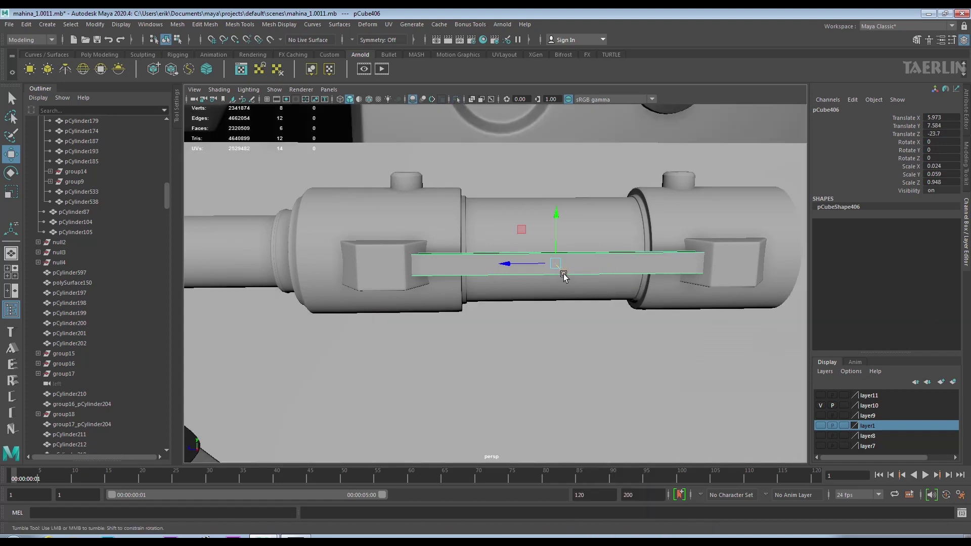
{"action": "left_click", "coordinate": [457, 100]}
{"action": "right_click_drag", "start_coordinate": [473, 242], "coordinate": [472, 264]}
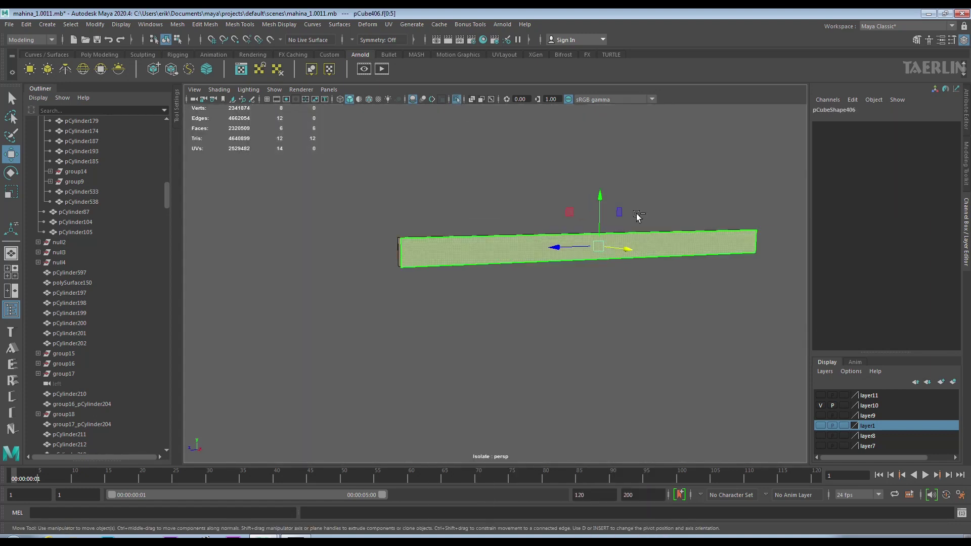
{"action": "key", "text": "Delete"}
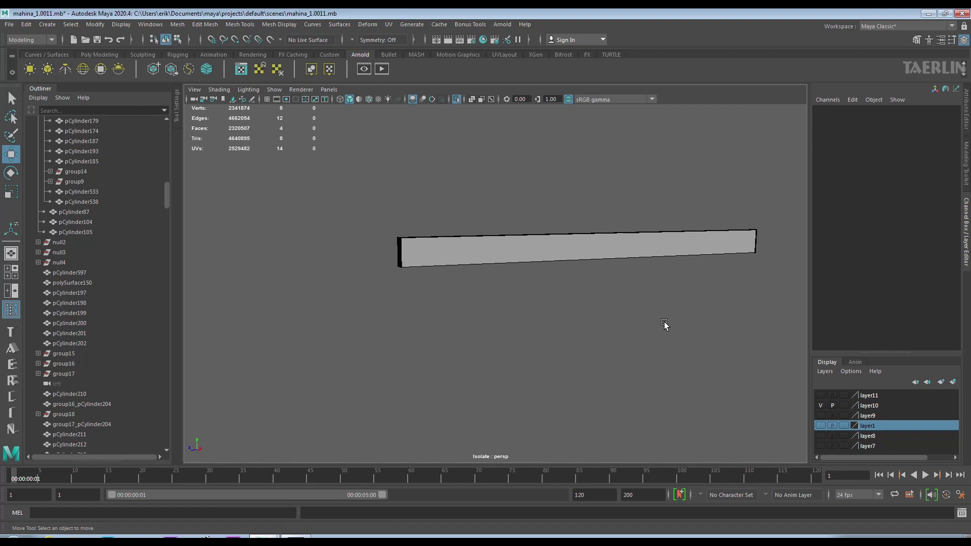
Insert two lengthwise edge loops along the plank.
{"action": "scroll", "coordinate": [535, 217], "scroll_direction": "up", "scroll_amount": 3}
{"action": "left_click", "coordinate": [544, 221]}
{"action": "right_click_drag", "start_coordinate": [544, 221], "coordinate": [504, 248], "text": "shift"}
{"action": "scroll", "coordinate": [504, 249], "scroll_direction": "up", "scroll_amount": 2}
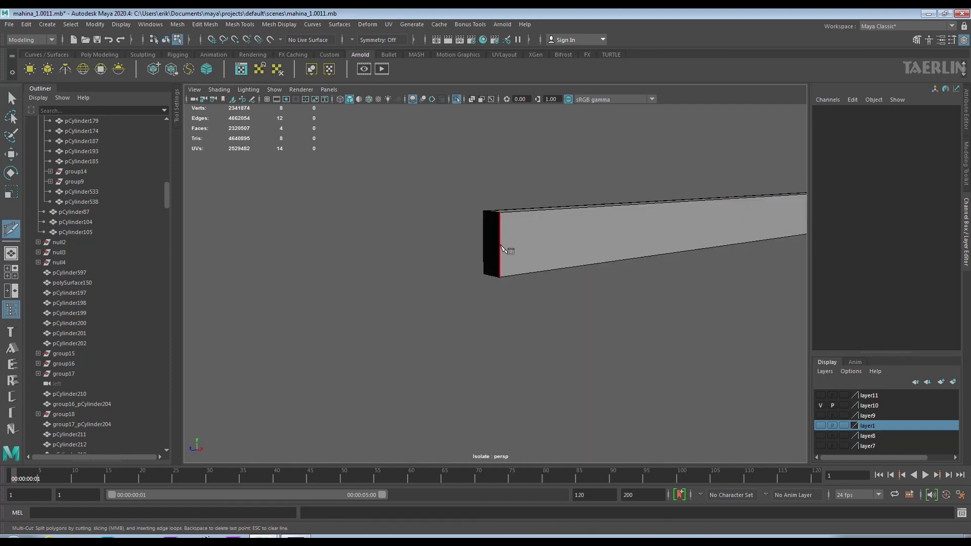
{"action": "key", "text": "q"}
{"action": "right_click_drag", "start_coordinate": [611, 251], "coordinate": [498, 249], "text": "shift"}
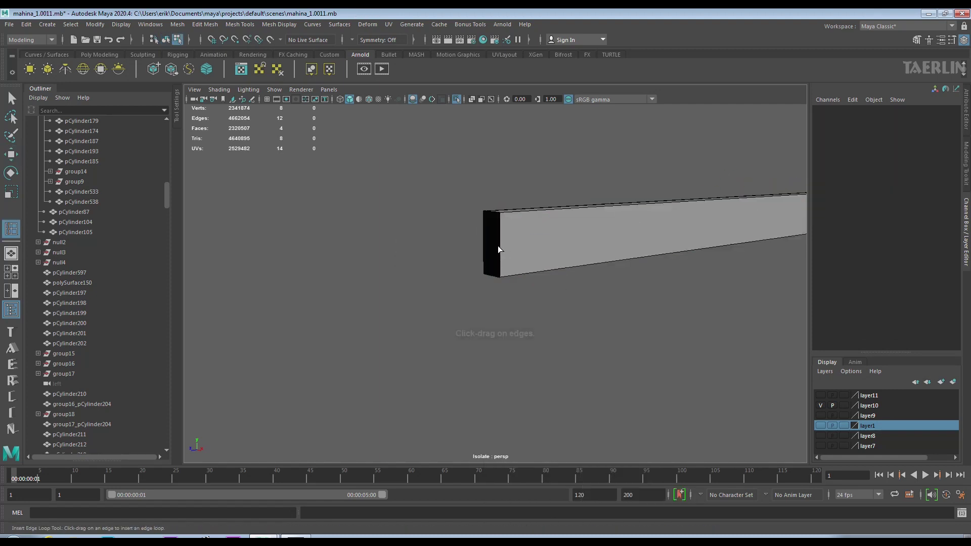
{"action": "left_click", "coordinate": [501, 242]}
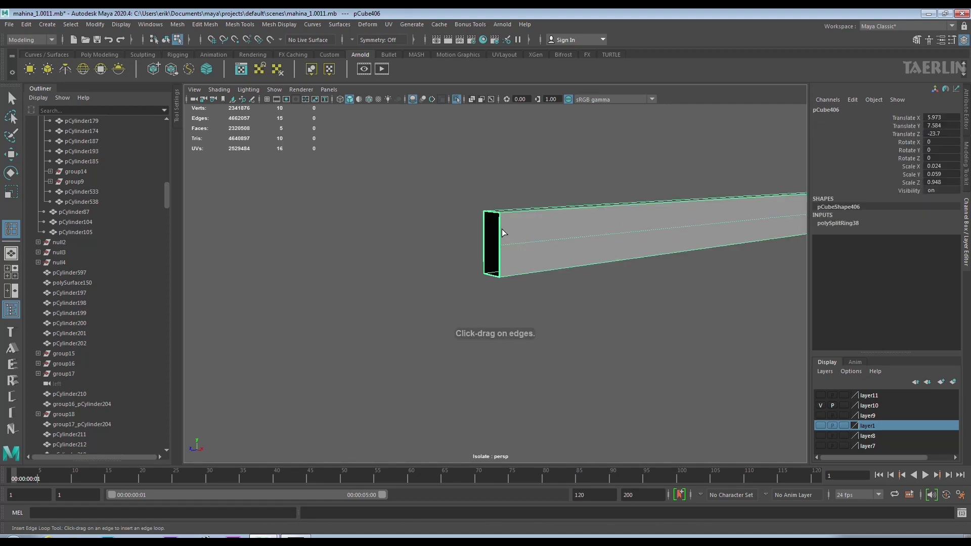
{"action": "left_click", "coordinate": [503, 258]}
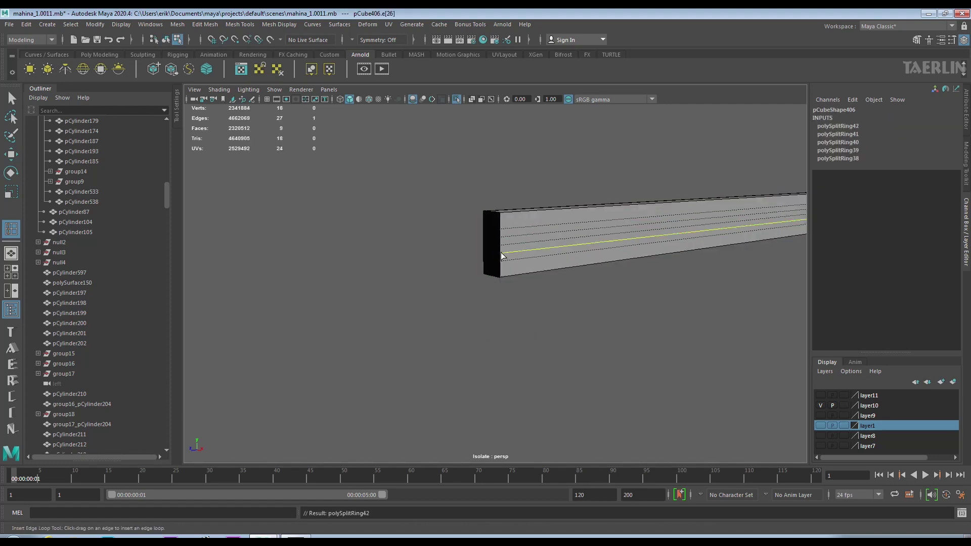
Bevel the selected plank face strips with Fraction 0.09 and Chamfer off.
{"action": "key", "text": "w"}
{"action": "left_click", "coordinate": [591, 242]}
{"action": "left_click_drag", "start_coordinate": [590, 243], "coordinate": [690, 217], "text": "alt"}
{"action": "left_click", "coordinate": [659, 258], "text": "shift"}
{"action": "right_click_drag", "start_coordinate": [590, 216], "coordinate": [582, 263]}
{"action": "right_click_drag", "start_coordinate": [581, 212], "coordinate": [602, 283], "text": "shift"}
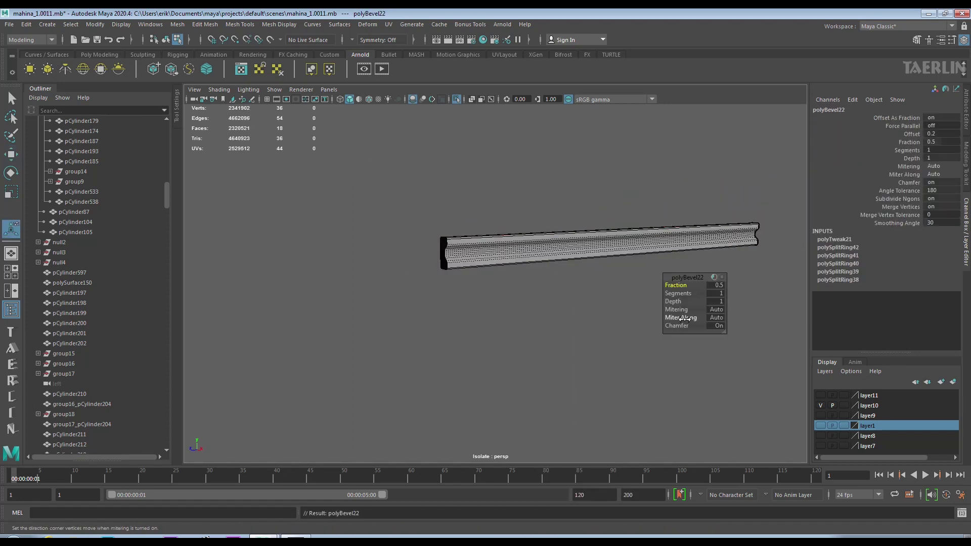
{"action": "scroll", "coordinate": [657, 308], "scroll_direction": "up", "scroll_amount": 3}
{"action": "left_click", "coordinate": [717, 326]}
{"action": "left_click_drag", "start_coordinate": [678, 285], "coordinate": [470, 253]}
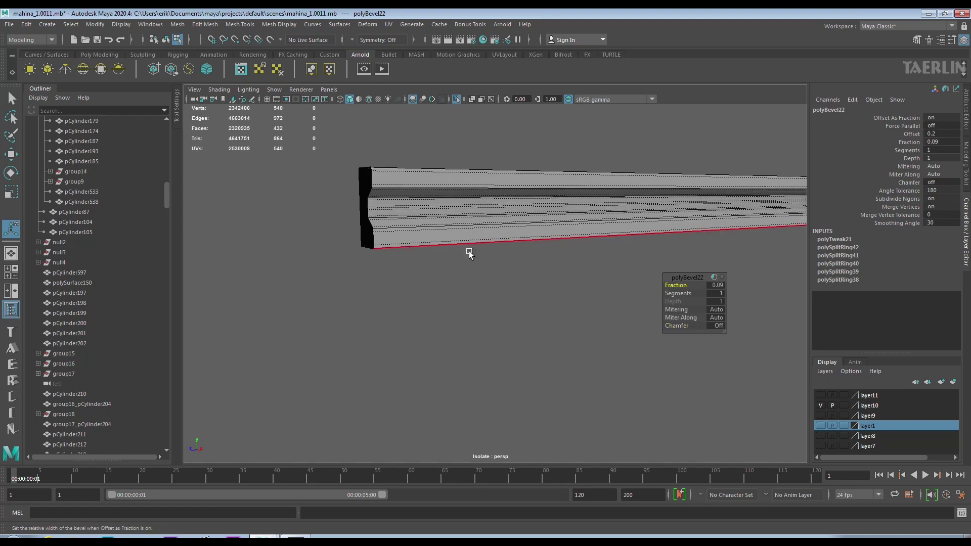
{"action": "scroll", "coordinate": [478, 200], "scroll_direction": "up", "scroll_amount": 2}
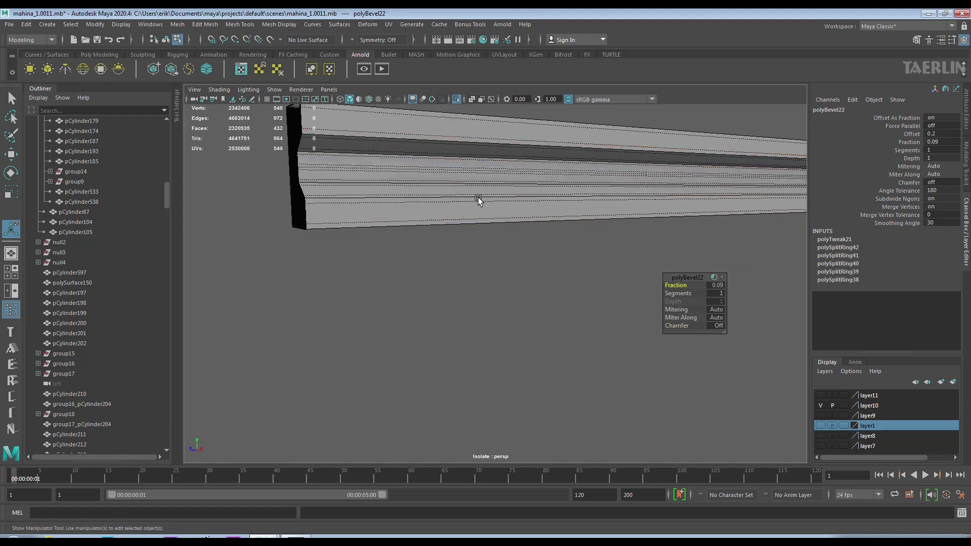
Add another edge loop across the plank.
{"action": "left_click_drag", "start_coordinate": [478, 199], "coordinate": [471, 217], "text": "alt"}
{"action": "left_click", "coordinate": [473, 222]}
{"action": "scroll", "coordinate": [535, 226], "scroll_direction": "down", "scroll_amount": 3}
{"action": "scroll", "coordinate": [598, 217], "scroll_direction": "down", "scroll_amount": 2}
{"action": "right_click_drag", "start_coordinate": [652, 247], "coordinate": [669, 248], "text": "shift"}
{"action": "key", "text": "ctrl+z"}
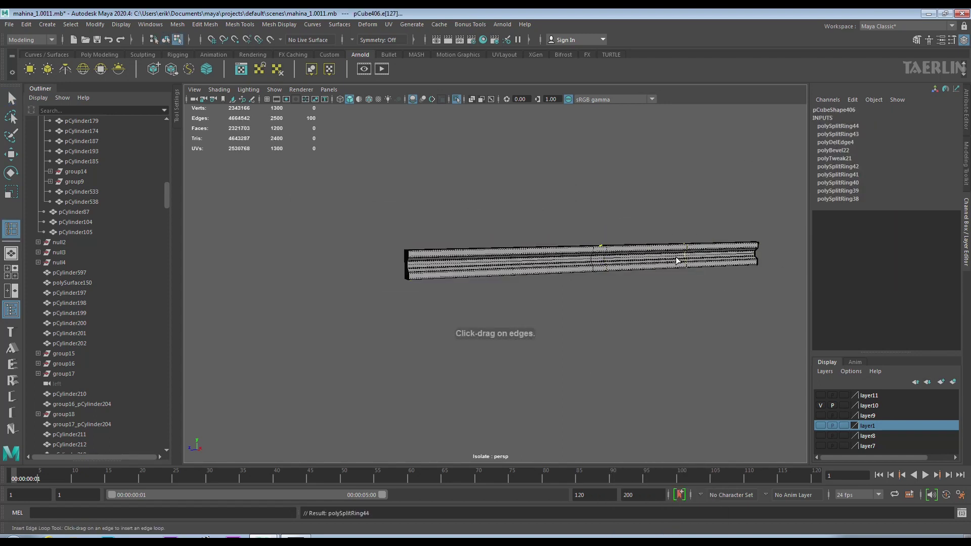
{"action": "left_click", "coordinate": [12, 157]}
Return to object selection and bring the whole scene back into view.
{"action": "key", "text": "F8"}
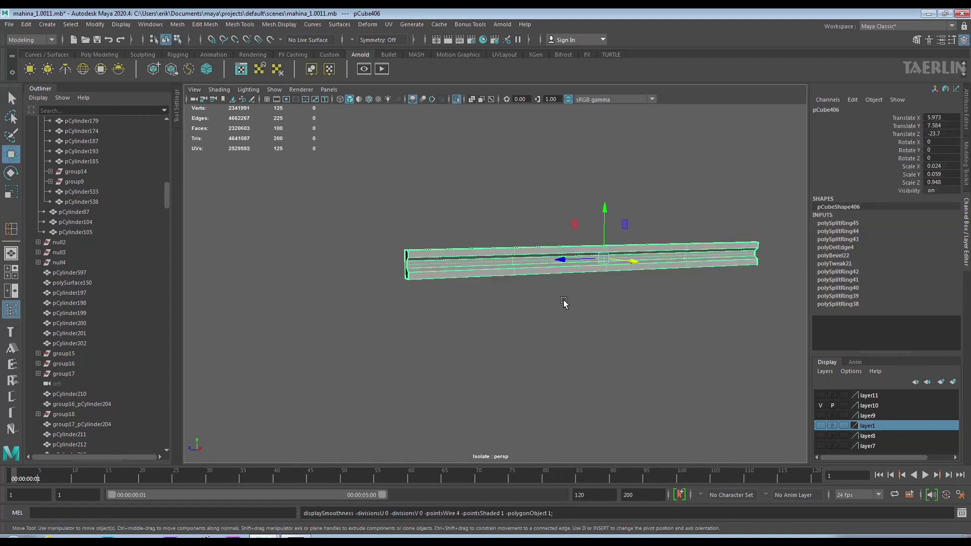
{"action": "right_click", "coordinate": [566, 320]}
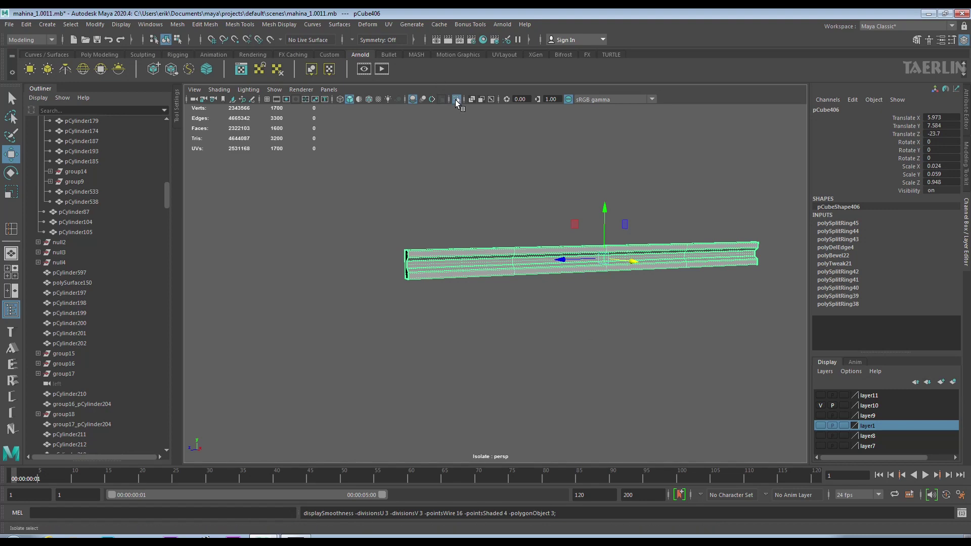
{"action": "left_click", "coordinate": [456, 99]}
{"action": "mouse_move", "coordinate": [456, 99]}
{"action": "left_mouse_down", "text": "alt"}
{"action": "mouse_move", "coordinate": [568, 243]}
{"action": "mouse_move", "coordinate": [526, 280]}
{"action": "mouse_move", "coordinate": [559, 288]}
{"action": "mouse_move", "coordinate": [505, 213]}
{"action": "mouse_move", "coordinate": [504, 242]}
{"action": "mouse_move", "coordinate": [496, 189]}
{"action": "mouse_move", "coordinate": [496, 249]}
{"action": "mouse_move", "coordinate": [496, 227]}
{"action": "mouse_move", "coordinate": [503, 240]}
{"action": "left_mouse_up", "text": "alt"}
Orbit around the arm while clicking the bracket and rod parts.
{"action": "left_click", "coordinate": [568, 243]}
{"action": "scroll", "coordinate": [503, 239], "scroll_direction": "up", "scroll_amount": 2}
{"action": "scroll", "coordinate": [508, 240], "scroll_direction": "up", "scroll_amount": 2}
{"action": "scroll", "coordinate": [511, 244], "scroll_direction": "up", "scroll_amount": 2}
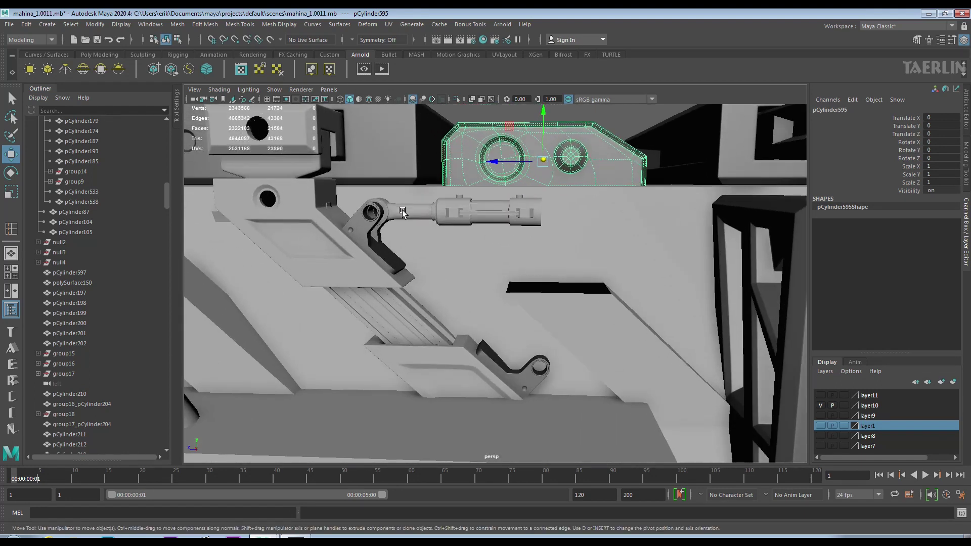
{"action": "left_click", "coordinate": [402, 211]}
{"action": "left_click_drag", "start_coordinate": [402, 211], "coordinate": [433, 231], "text": "alt"}
{"action": "mouse_move", "coordinate": [441, 115]}
{"action": "left_mouse_down", "text": "alt"}
{"action": "mouse_move", "coordinate": [549, 243]}
{"action": "mouse_move", "coordinate": [642, 276]}
{"action": "mouse_move", "coordinate": [420, 202]}
{"action": "mouse_move", "coordinate": [436, 231]}
{"action": "mouse_move", "coordinate": [248, 195]}
{"action": "mouse_move", "coordinate": [509, 204]}
{"action": "mouse_move", "coordinate": [494, 116]}
{"action": "left_mouse_up", "text": "alt"}
Pick out the small hinge collar polySurface372 at the joint.
{"action": "left_click", "coordinate": [549, 243]}
{"action": "left_click", "coordinate": [430, 223]}
{"action": "left_click", "coordinate": [456, 227]}
{"action": "left_click", "coordinate": [357, 216]}
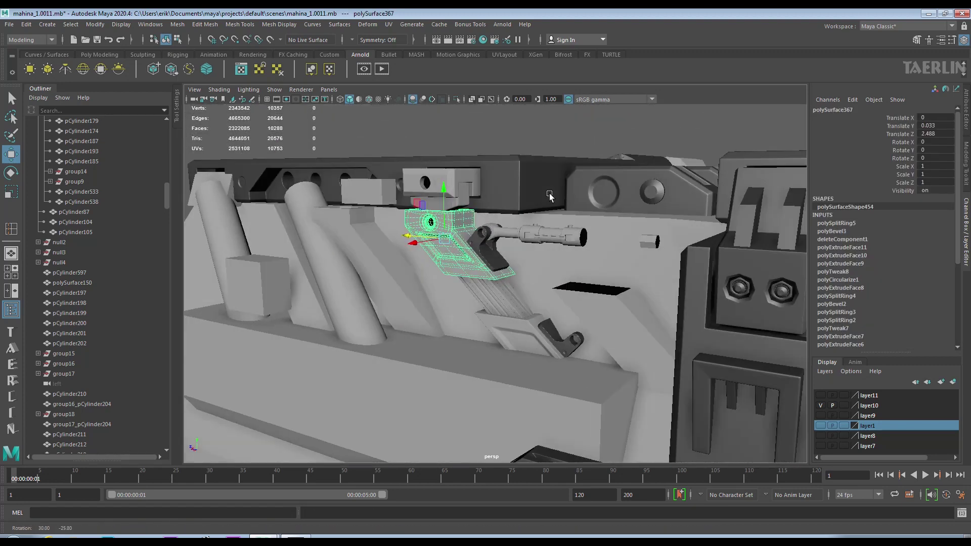
{"action": "left_click", "coordinate": [354, 102]}
{"action": "mouse_move", "coordinate": [384, 202]}
{"action": "left_mouse_down", "text": "alt"}
{"action": "mouse_move", "coordinate": [425, 243]}
{"action": "mouse_move", "coordinate": [536, 232]}
{"action": "left_mouse_up", "text": "alt"}
{"action": "left_click", "coordinate": [383, 237]}
Return to smooth shading and raise the collar to Translate Y 2.514.
{"action": "key", "text": "5"}
{"action": "mouse_move", "coordinate": [591, 275]}
{"action": "left_mouse_down", "text": "alt"}
{"action": "mouse_move", "coordinate": [509, 234]}
{"action": "mouse_move", "coordinate": [454, 269]}
{"action": "left_mouse_up", "text": "alt"}
{"action": "left_click_drag", "start_coordinate": [366, 282], "coordinate": [375, 285]}
{"action": "mouse_move", "coordinate": [542, 281]}
{"action": "left_mouse_down", "text": "alt"}
{"action": "mouse_move", "coordinate": [560, 269]}
{"action": "mouse_move", "coordinate": [533, 262]}
{"action": "mouse_move", "coordinate": [554, 259]}
{"action": "left_mouse_up", "text": "alt"}
Widen the collar to Scale X 3.064 and zoom in on its ring.
{"action": "key", "text": "r"}
{"action": "mouse_move", "coordinate": [631, 269]}
{"action": "left_mouse_down", "text": "alt"}
{"action": "mouse_move", "coordinate": [439, 293]}
{"action": "mouse_move", "coordinate": [549, 263]}
{"action": "left_mouse_up", "text": "alt"}
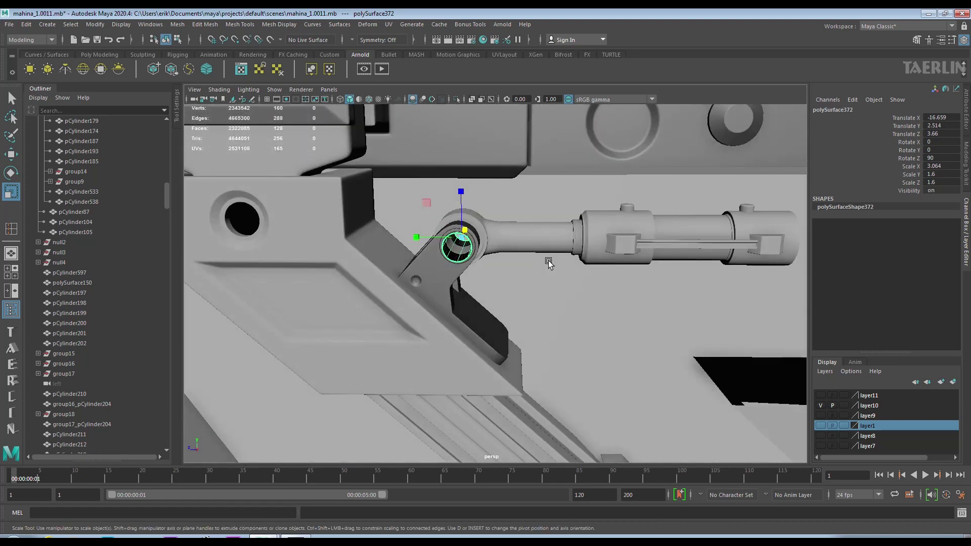
{"action": "mouse_move", "coordinate": [535, 249]}
{"action": "left_mouse_down", "text": "alt"}
{"action": "mouse_move", "coordinate": [462, 246]}
{"action": "mouse_move", "coordinate": [488, 238]}
{"action": "mouse_move", "coordinate": [419, 252]}
{"action": "mouse_move", "coordinate": [537, 216]}
{"action": "left_mouse_up", "text": "alt"}
{"action": "scroll", "coordinate": [461, 247], "scroll_direction": "up", "scroll_amount": 5}
{"action": "key", "text": "F10"}
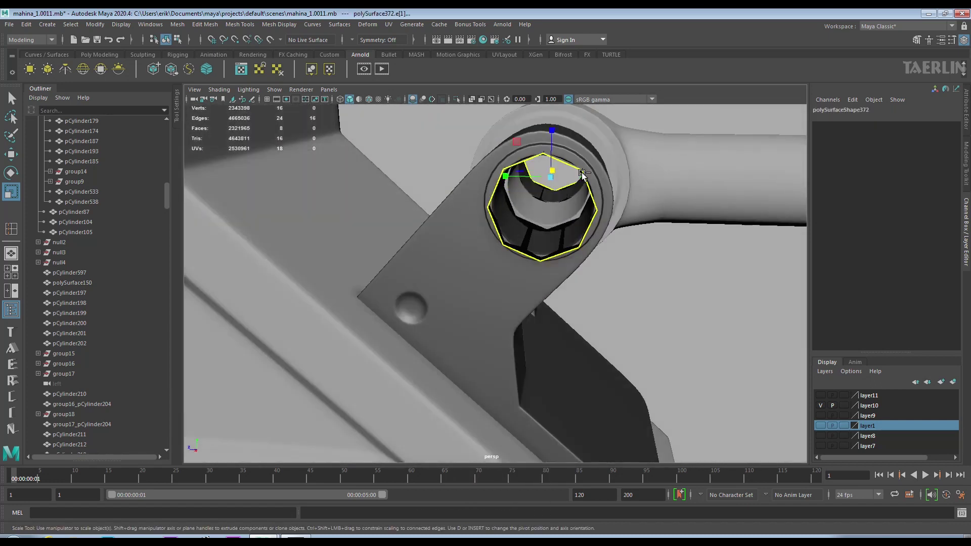
Extrude the collar's border edges, insetting them inward, then extrude again.
{"action": "right_click_drag", "start_coordinate": [582, 175], "coordinate": [582, 151], "text": "shift"}
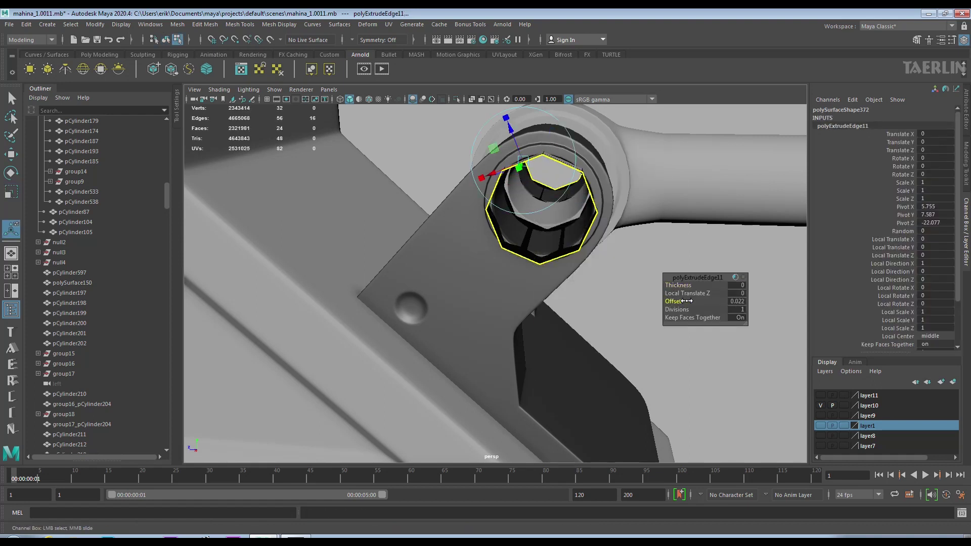
{"action": "left_click_drag", "start_coordinate": [679, 285], "coordinate": [410, 236]}
{"action": "right_click_drag", "start_coordinate": [411, 236], "coordinate": [412, 212], "text": "shift"}
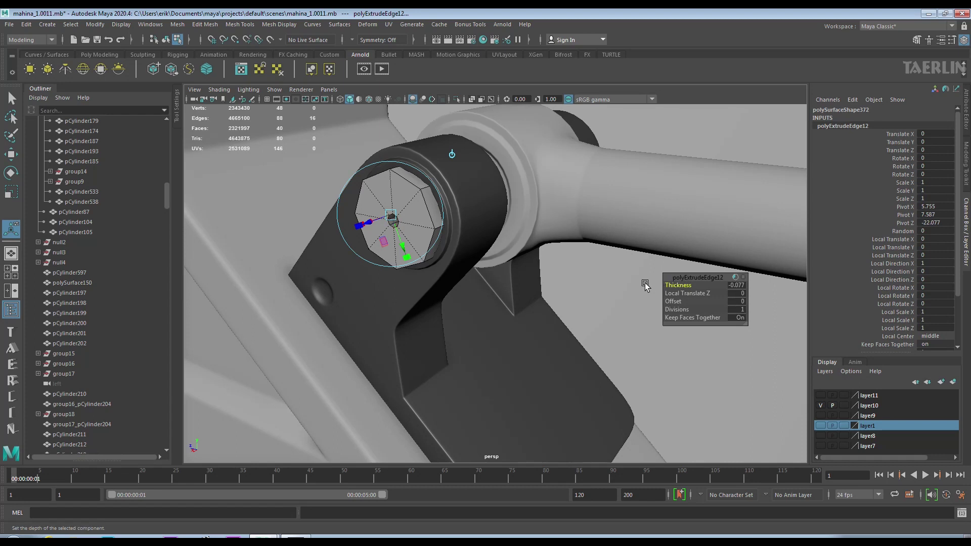
{"action": "key", "text": "q"}
{"action": "mouse_move", "coordinate": [645, 285]}
{"action": "left_mouse_down", "text": "alt"}
{"action": "mouse_move", "coordinate": [651, 217]}
{"action": "mouse_move", "coordinate": [539, 217]}
{"action": "mouse_move", "coordinate": [521, 192]}
{"action": "mouse_move", "coordinate": [496, 187]}
{"action": "mouse_move", "coordinate": [502, 161]}
{"action": "mouse_move", "coordinate": [715, 155]}
{"action": "left_mouse_up", "text": "alt"}
Bevel the selected edges on the bolt face.
{"action": "left_click", "coordinate": [510, 180]}
{"action": "left_click", "coordinate": [478, 161]}
{"action": "key", "text": "ctrl+b"}
{"action": "mouse_move", "coordinate": [649, 182]}
{"action": "left_mouse_down", "text": "alt"}
{"action": "mouse_move", "coordinate": [589, 161]}
{"action": "mouse_move", "coordinate": [494, 191]}
{"action": "left_mouse_up", "text": "alt"}
{"action": "right_click_drag", "start_coordinate": [494, 191], "coordinate": [506, 176], "text": "alt"}
Bevel the edge ring around the bolt's hole together with the outer loop.
{"action": "double_click", "coordinate": [490, 162]}
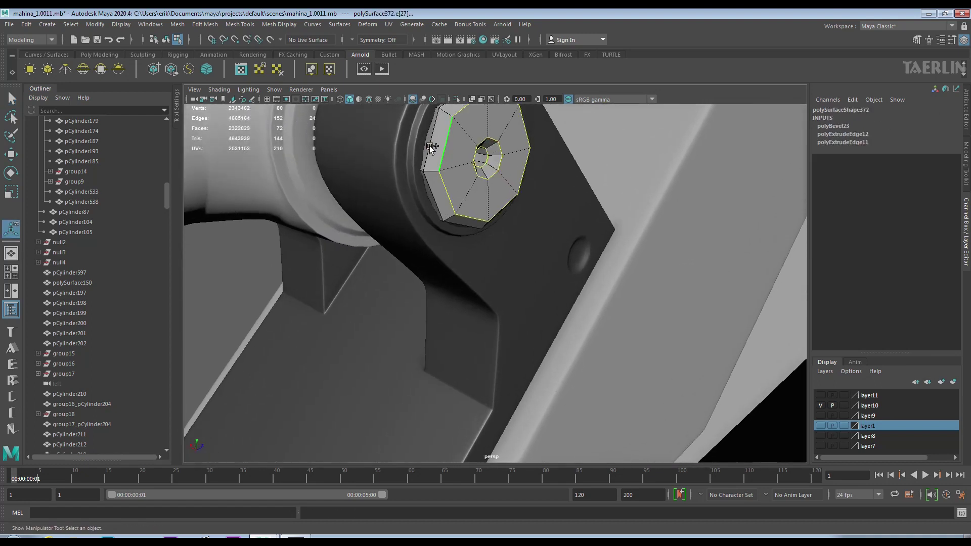
{"action": "double_click", "coordinate": [430, 147], "text": "shift"}
{"action": "left_click_drag", "start_coordinate": [431, 147], "coordinate": [655, 143], "text": "alt"}
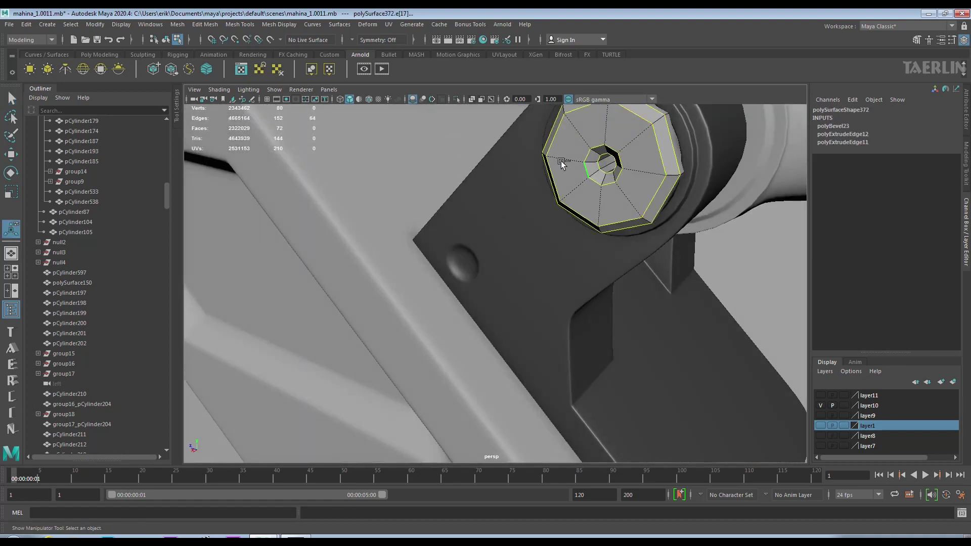
{"action": "key", "text": "ctrl+b"}
{"action": "mouse_move", "coordinate": [561, 163]}
{"action": "left_mouse_down", "text": "alt"}
{"action": "mouse_move", "coordinate": [630, 163]}
{"action": "mouse_move", "coordinate": [506, 167]}
{"action": "mouse_move", "coordinate": [586, 183]}
{"action": "left_mouse_up", "text": "alt"}
Select the bolt's cap faces and extrude them.
{"action": "key", "text": "q"}
{"action": "double_click", "coordinate": [645, 174]}
{"action": "key", "text": "ctrl+e"}
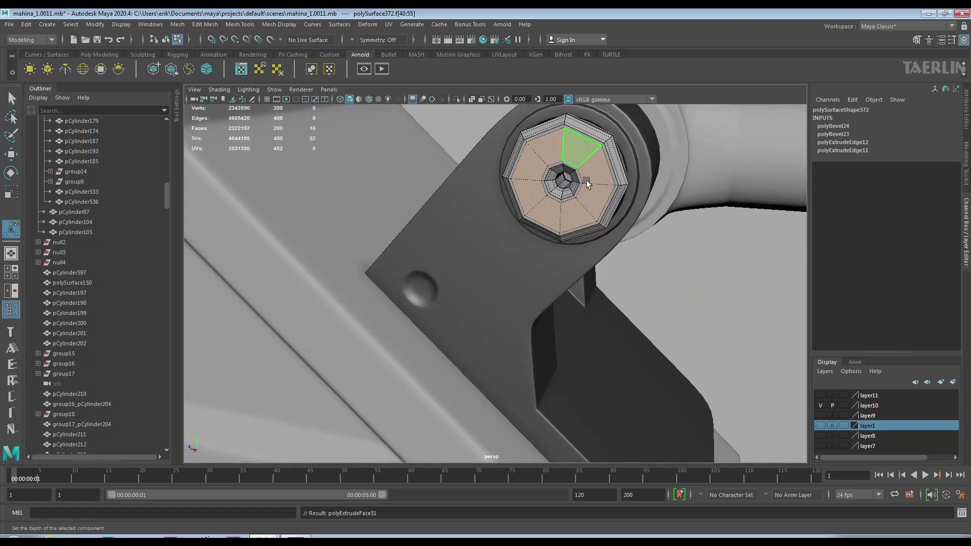
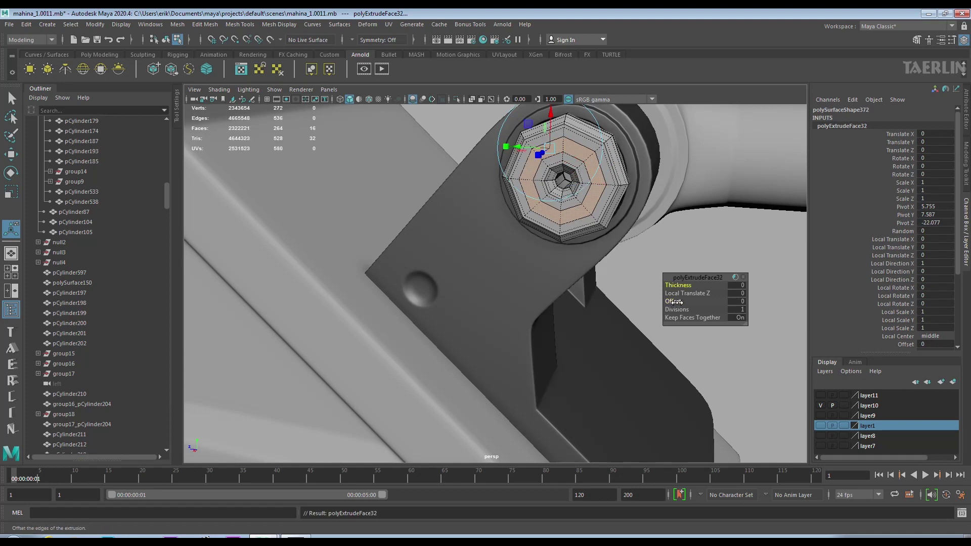
Finish the extrusion and bevel the edge loops around the pin's recessed end face.
{"action": "scroll", "coordinate": [618, 142], "scroll_direction": "up", "scroll_amount": 3}
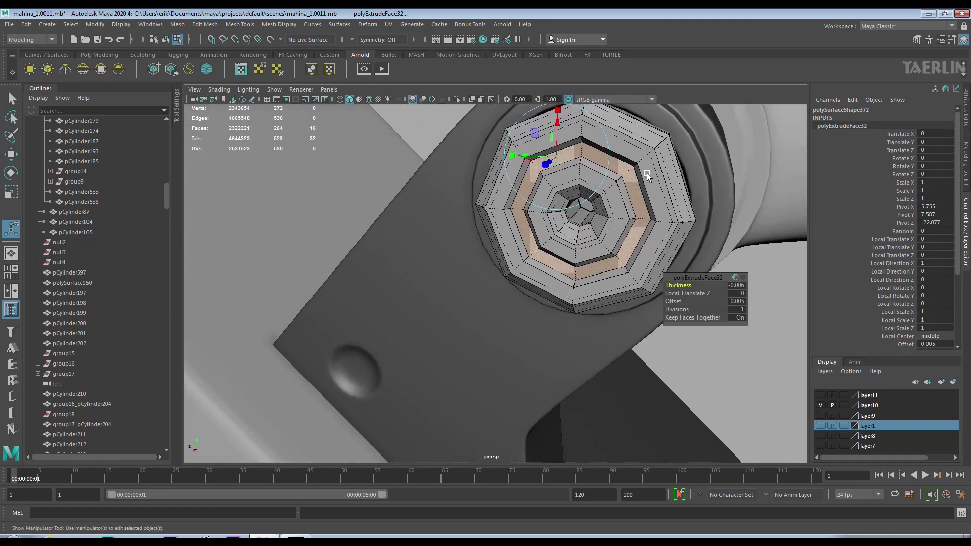
{"action": "key", "text": "q"}
{"action": "right_click_drag", "start_coordinate": [632, 199], "coordinate": [632, 167], "text": "ctrl"}
{"action": "left_click_drag", "start_coordinate": [741, 184], "coordinate": [550, 170], "text": "alt"}
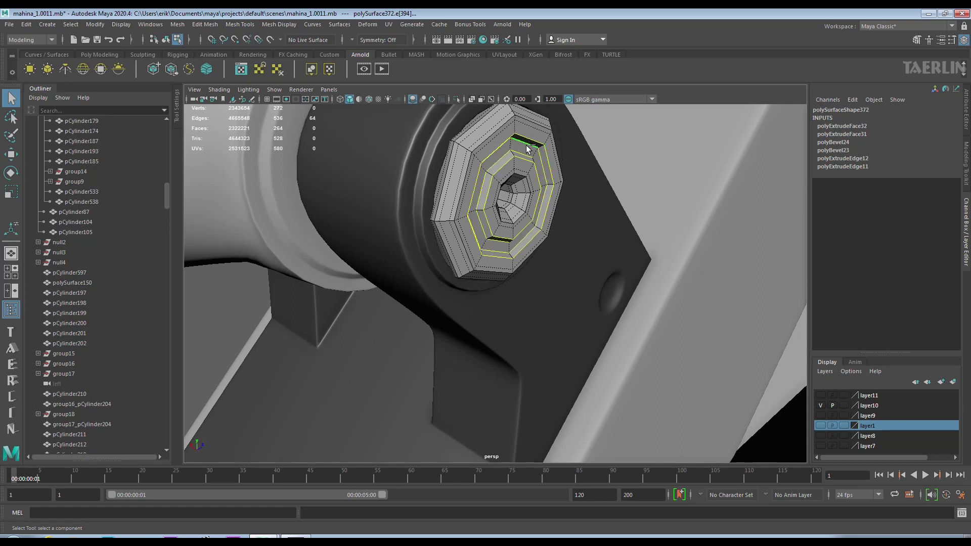
{"action": "right_click_drag", "start_coordinate": [526, 148], "coordinate": [501, 172], "text": "shift"}
{"action": "mouse_move", "coordinate": [500, 172]}
{"action": "left_mouse_down", "text": "alt"}
{"action": "mouse_move", "coordinate": [512, 316]}
{"action": "mouse_move", "coordinate": [511, 283]}
{"action": "left_mouse_up", "text": "alt"}
Shorten the pin to an X scale of 2.692 and isolate it in view.
{"action": "key", "text": "F8"}
{"action": "key", "text": "r"}
{"action": "mouse_move", "coordinate": [499, 238]}
{"action": "left_mouse_down"}
{"action": "mouse_move", "coordinate": [485, 242]}
{"action": "mouse_move", "coordinate": [596, 273]}
{"action": "mouse_move", "coordinate": [469, 287]}
{"action": "left_mouse_up"}
{"action": "left_click", "coordinate": [459, 100]}
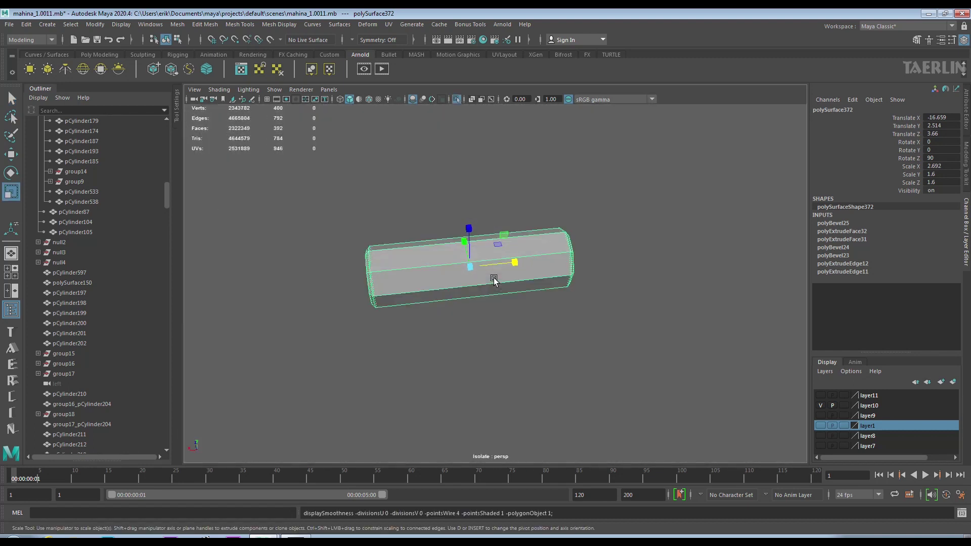
Insert edge loops along the pin, one near its end.
{"action": "right_click", "coordinate": [542, 247]}
{"action": "mouse_move", "coordinate": [572, 230]}
{"action": "right_mouse_down"}
{"action": "mouse_move", "coordinate": [543, 219]}
{"action": "mouse_move", "coordinate": [506, 314]}
{"action": "right_mouse_up"}
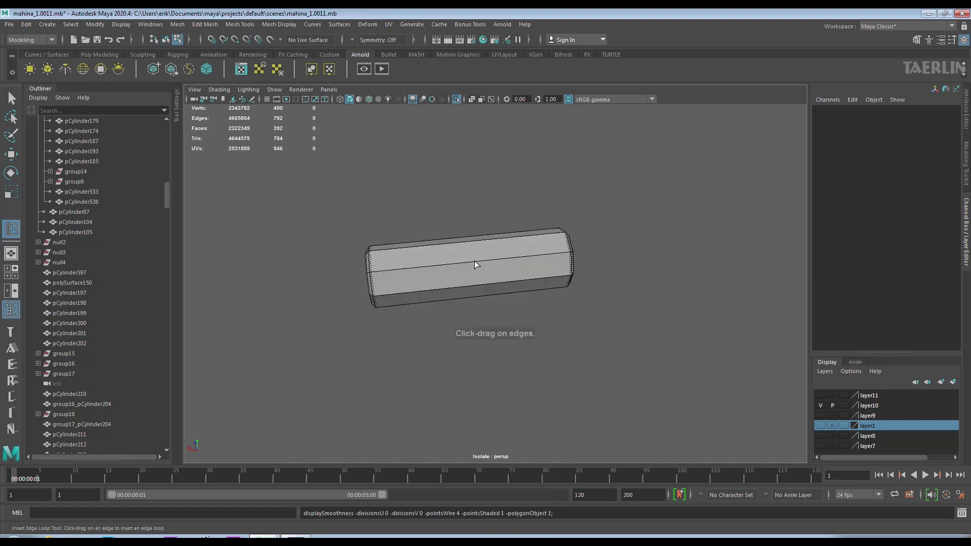
{"action": "left_click", "coordinate": [475, 266]}
{"action": "left_click", "coordinate": [540, 263]}
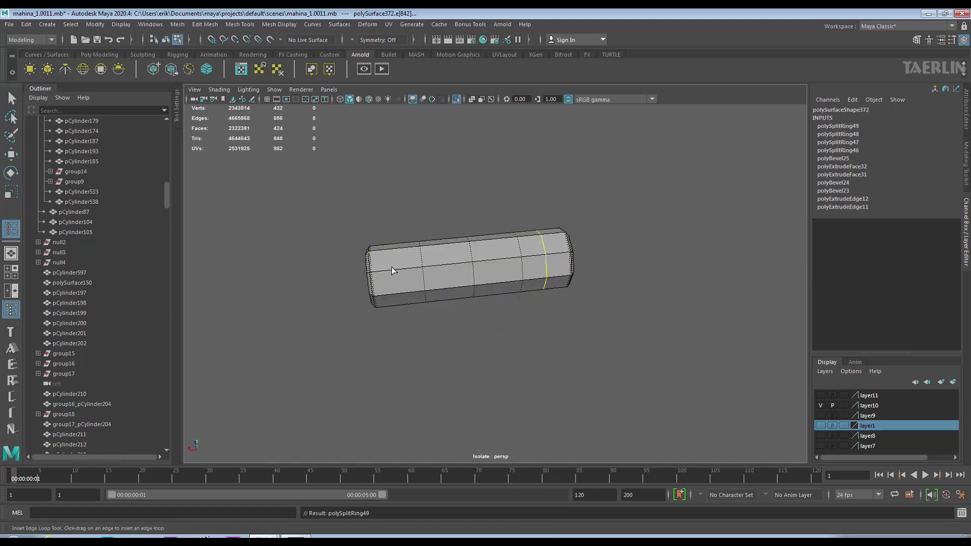
Restore the full scene and separate the piston rod end into its own mesh.
{"action": "key", "text": "w"}
{"action": "key", "text": "F8"}
{"action": "key", "text": "ctrl+1"}
{"action": "left_click", "coordinate": [577, 233]}
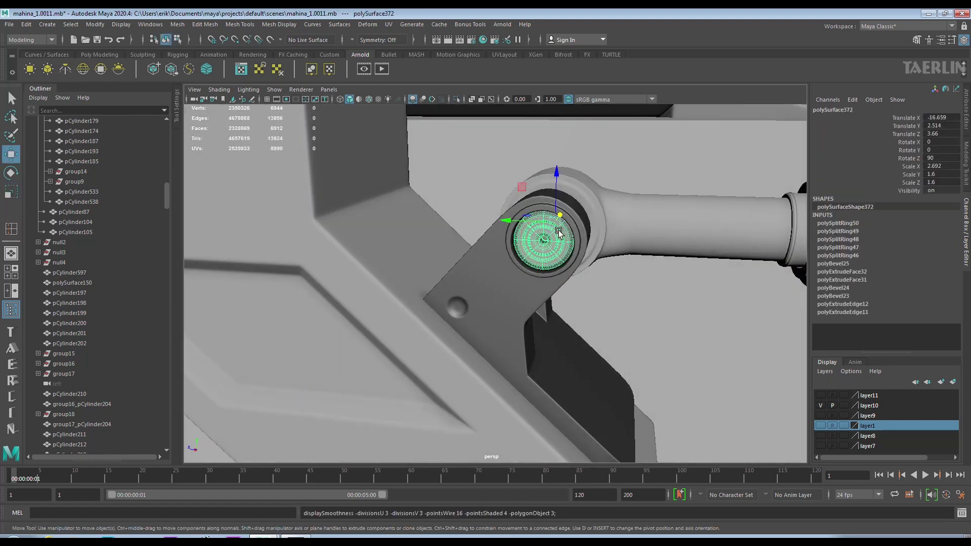
{"action": "mouse_move", "coordinate": [631, 260]}
{"action": "left_mouse_down", "text": "alt"}
{"action": "mouse_move", "coordinate": [711, 254]}
{"action": "mouse_move", "coordinate": [440, 240]}
{"action": "left_mouse_up", "text": "alt"}
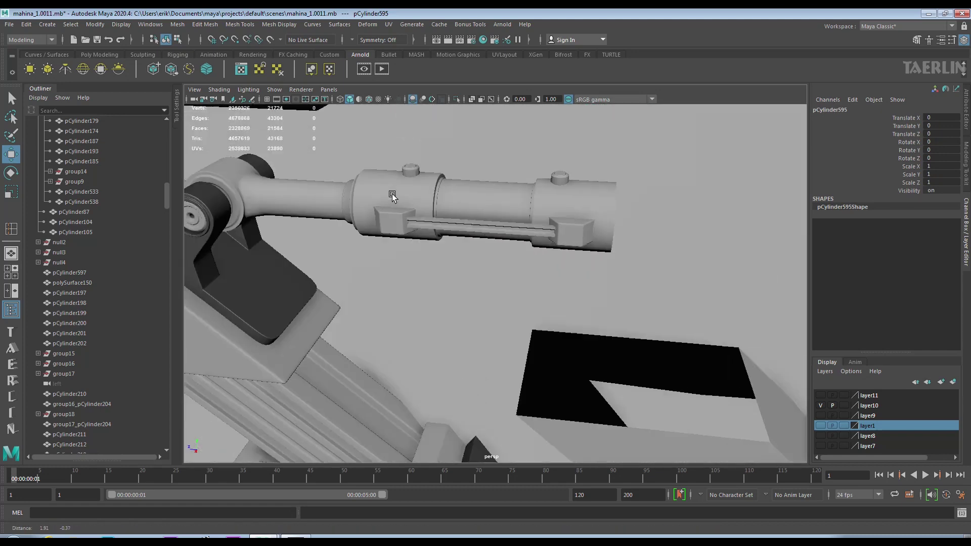
{"action": "mouse_move", "coordinate": [440, 240]}
{"action": "right_mouse_down", "text": "alt"}
{"action": "mouse_move", "coordinate": [555, 282]}
{"action": "mouse_move", "coordinate": [387, 252]}
{"action": "right_mouse_up", "text": "alt"}
{"action": "left_click", "coordinate": [386, 252]}
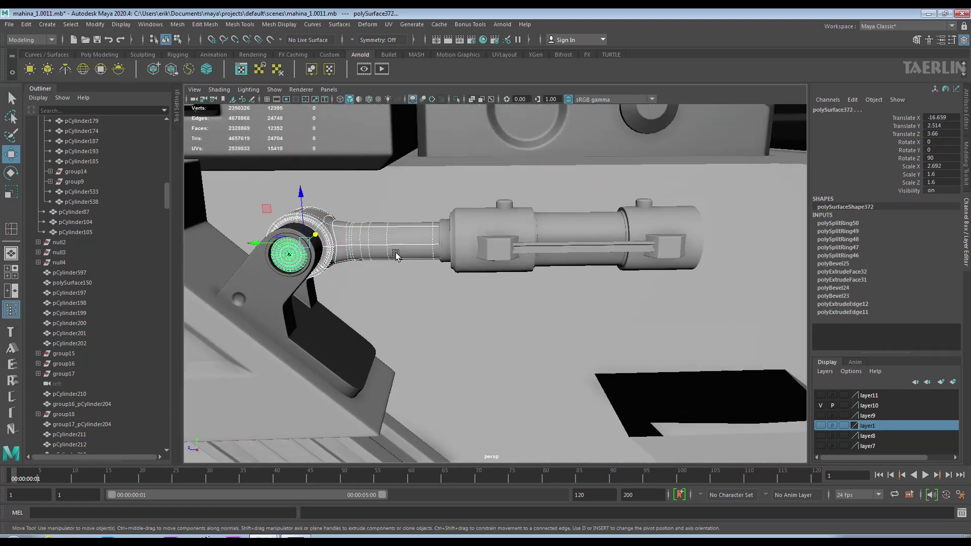
{"action": "left_click_drag", "start_coordinate": [395, 254], "coordinate": [435, 237], "text": "alt"}
{"action": "right_click_drag", "start_coordinate": [435, 238], "coordinate": [471, 230], "text": "alt"}
{"action": "right_click", "coordinate": [471, 227], "text": "shift"}
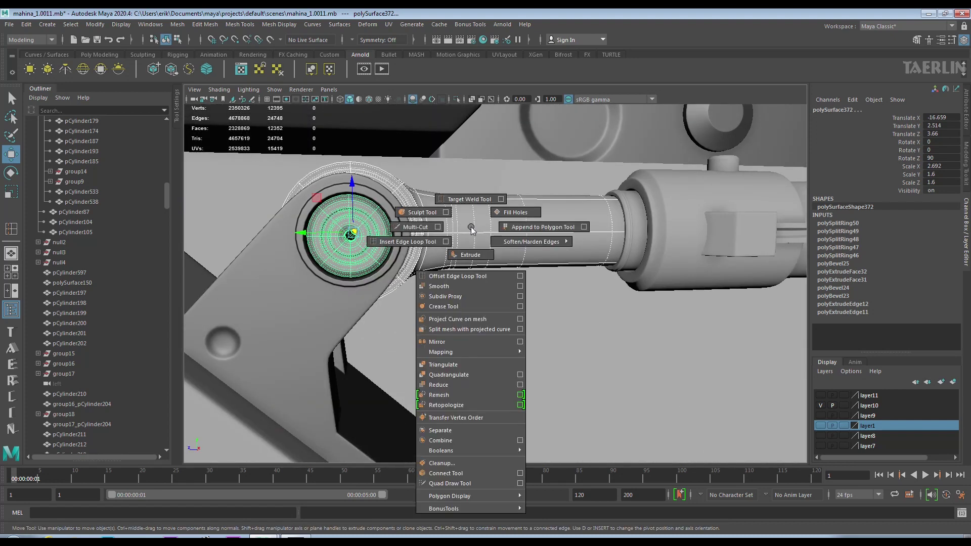
{"action": "left_click", "coordinate": [458, 439]}
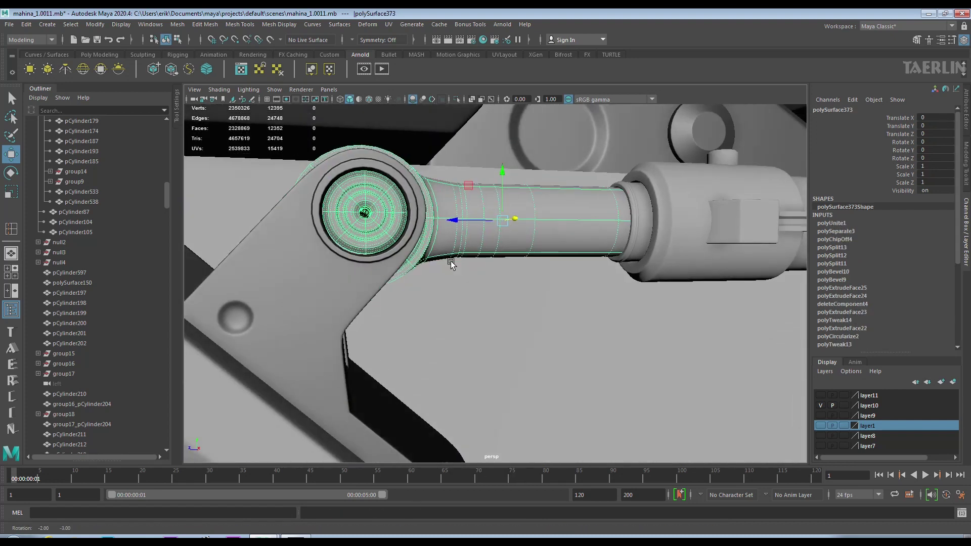
In side view, move the rod end's pivot onto the centre of the round pin.
{"action": "left_click_drag", "start_coordinate": [512, 319], "coordinate": [448, 268], "text": "alt"}
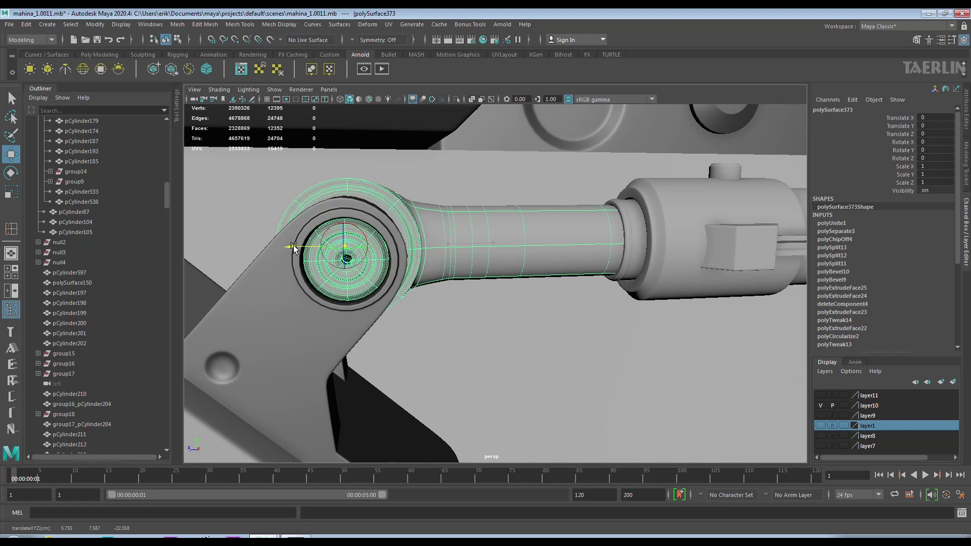
{"action": "key", "text": "space"}
{"action": "key", "text": "space"}
{"action": "scroll", "coordinate": [455, 288], "scroll_direction": "down", "scroll_amount": 3}
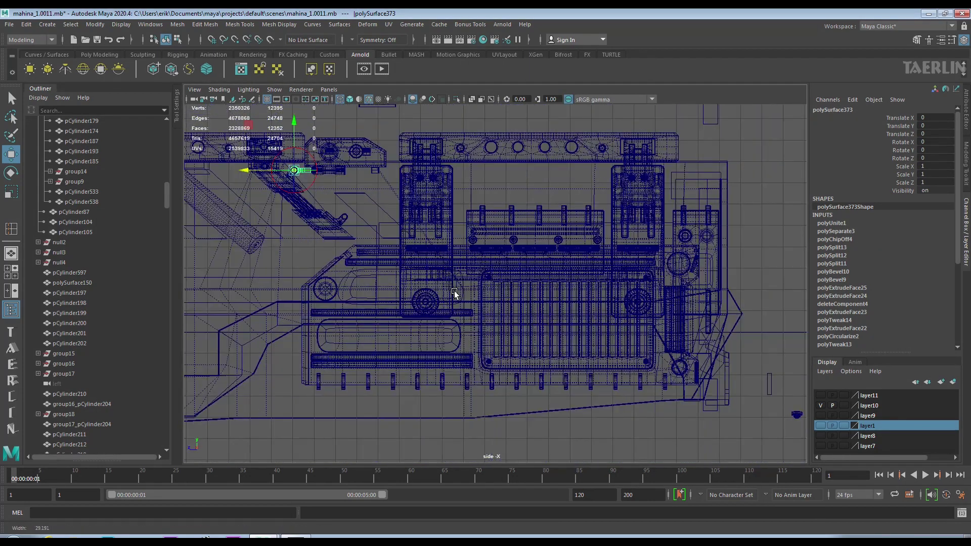
{"action": "scroll", "coordinate": [622, 344], "scroll_direction": "up", "scroll_amount": 5}
{"action": "scroll", "coordinate": [622, 344], "scroll_direction": "up", "scroll_amount": 4}
{"action": "middle_click_drag", "start_coordinate": [529, 197], "coordinate": [523, 224], "text": "alt"}
{"action": "key", "text": "d"}
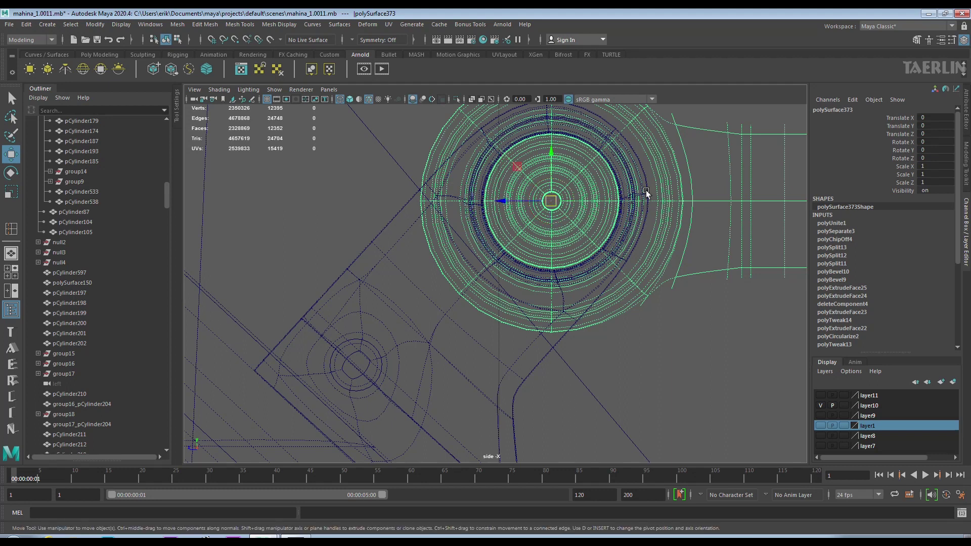
{"action": "key", "text": "space"}
{"action": "key", "text": "space"}
Flatten the small block beside the piston into a thin slab on the rod.
{"action": "mouse_move", "coordinate": [613, 225]}
{"action": "left_mouse_down", "text": "alt"}
{"action": "mouse_move", "coordinate": [573, 212]}
{"action": "mouse_move", "coordinate": [744, 249]}
{"action": "left_mouse_up", "text": "alt"}
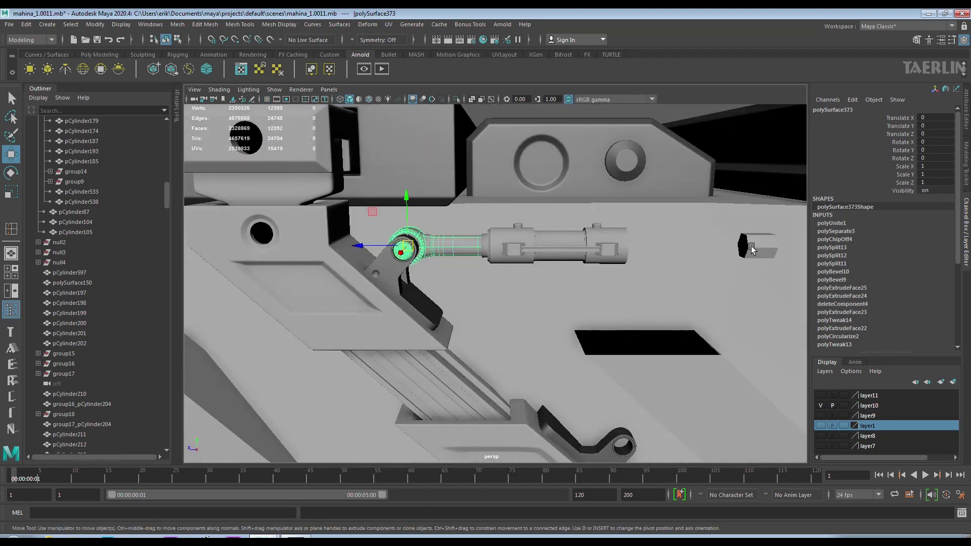
{"action": "left_click", "coordinate": [751, 248]}
{"action": "mouse_move", "coordinate": [752, 249]}
{"action": "left_mouse_down", "text": "alt"}
{"action": "mouse_move", "coordinate": [546, 271]}
{"action": "mouse_move", "coordinate": [651, 325]}
{"action": "mouse_move", "coordinate": [655, 286]}
{"action": "mouse_move", "coordinate": [629, 298]}
{"action": "left_mouse_up", "text": "alt"}
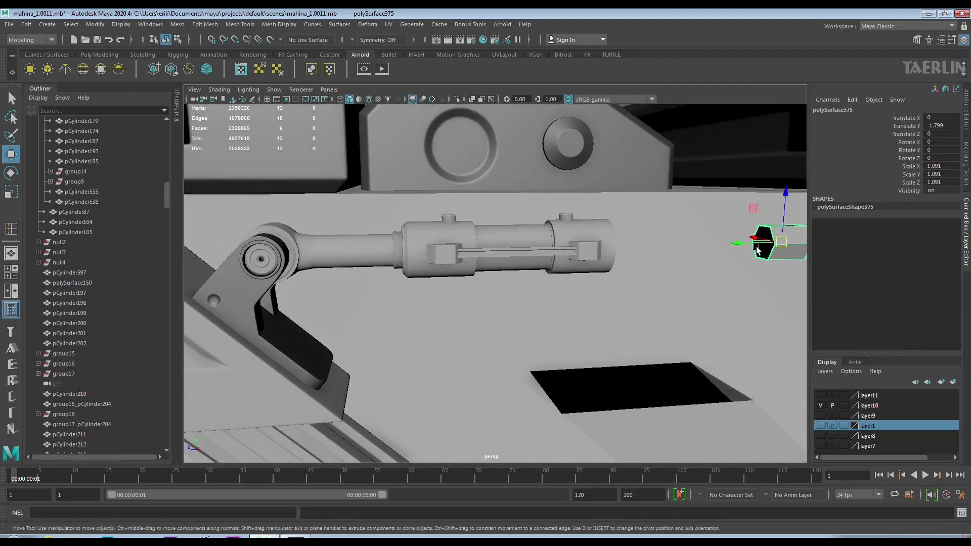
{"action": "left_click_drag", "start_coordinate": [732, 299], "coordinate": [271, 286], "text": "alt"}
{"action": "key", "text": "r"}
{"action": "key", "text": "w"}
{"action": "key", "text": "f"}
Smooth the slab into a ring, delete an extra edge, and scale it to 1.019, 0.242, 1.019.
{"action": "key", "text": "3"}
{"action": "mouse_move", "coordinate": [477, 259]}
{"action": "right_mouse_down", "text": "shift"}
{"action": "mouse_move", "coordinate": [477, 284]}
{"action": "mouse_move", "coordinate": [476, 238]}
{"action": "mouse_move", "coordinate": [463, 268]}
{"action": "right_mouse_up", "text": "shift"}
{"action": "left_click_drag", "start_coordinate": [462, 268], "coordinate": [197, 243], "text": "alt"}
{"action": "key", "text": "r"}
{"action": "left_click_drag", "start_coordinate": [434, 298], "coordinate": [431, 300]}
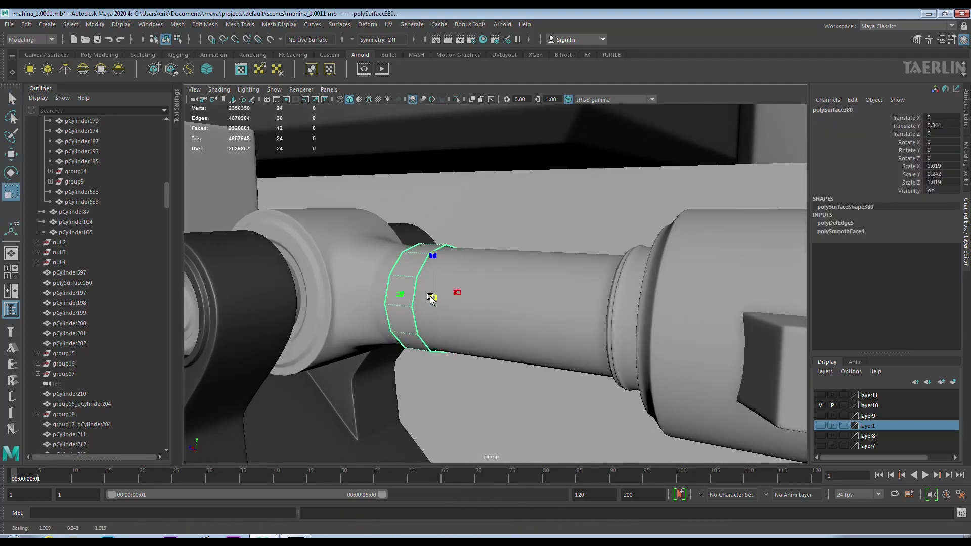
Extrude the collar ring faces with a small offset and bevel the new band's edge loop.
{"action": "right_click_drag", "start_coordinate": [409, 257], "coordinate": [410, 283], "text": "shift"}
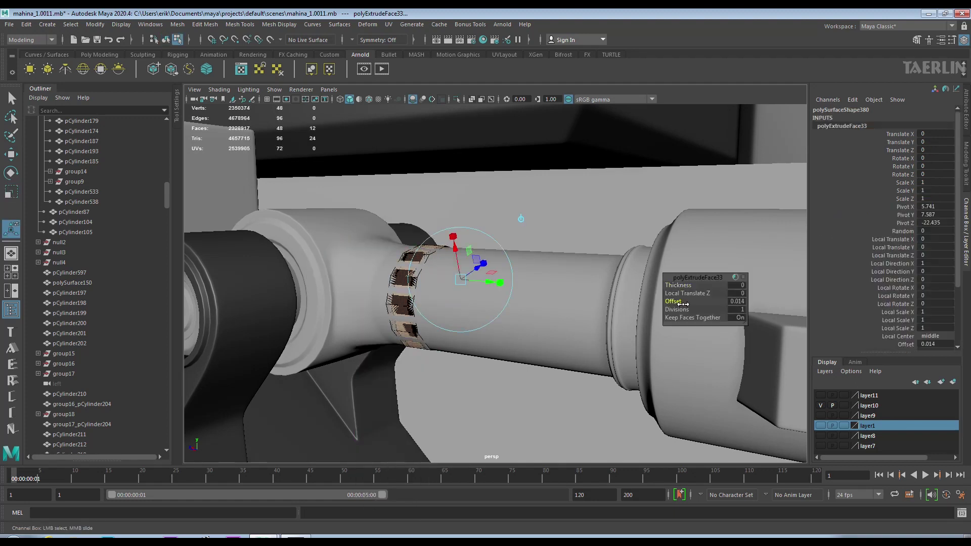
{"action": "left_click_drag", "start_coordinate": [582, 276], "coordinate": [453, 261], "text": "alt"}
{"action": "key", "text": "q"}
{"action": "double_click", "coordinate": [478, 280]}
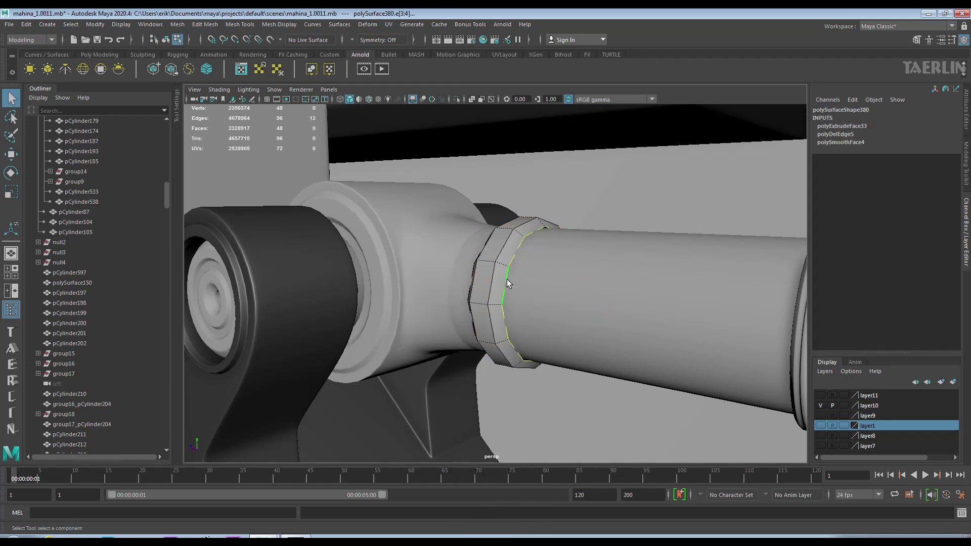
{"action": "left_click_drag", "start_coordinate": [478, 280], "coordinate": [757, 236], "text": "alt"}
{"action": "right_click_drag", "start_coordinate": [739, 256], "coordinate": [703, 316], "text": "shift"}
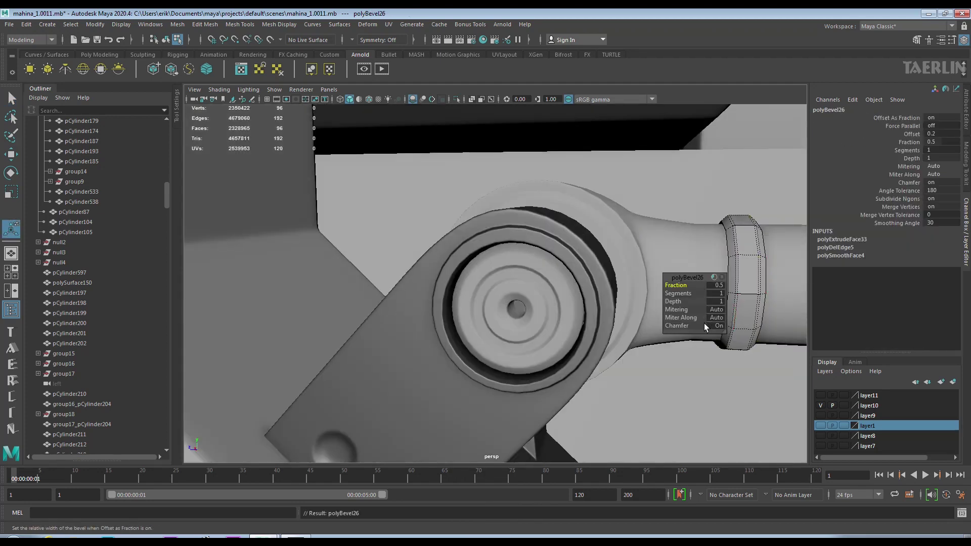
Combine the cylinder housing parts and top knob into one mesh and delete its history.
{"action": "key", "text": "q"}
{"action": "mouse_move", "coordinate": [384, 238]}
{"action": "right_mouse_down", "text": "alt"}
{"action": "mouse_move", "coordinate": [382, 211]}
{"action": "mouse_move", "coordinate": [551, 287]}
{"action": "right_mouse_up", "text": "alt"}
{"action": "left_click", "coordinate": [552, 287]}
{"action": "left_click_drag", "start_coordinate": [551, 287], "coordinate": [675, 300], "text": "alt"}
{"action": "left_click", "coordinate": [675, 301]}
{"action": "left_click", "coordinate": [531, 292], "text": "shift"}
{"action": "left_click", "coordinate": [502, 258], "text": "shift"}
{"action": "left_click", "coordinate": [420, 291], "text": "shift"}
{"action": "left_click", "coordinate": [439, 226], "text": "shift"}
{"action": "right_click", "coordinate": [533, 259], "text": "shift"}
{"action": "left_click", "coordinate": [529, 475]}
{"action": "left_click", "coordinate": [26, 24]}
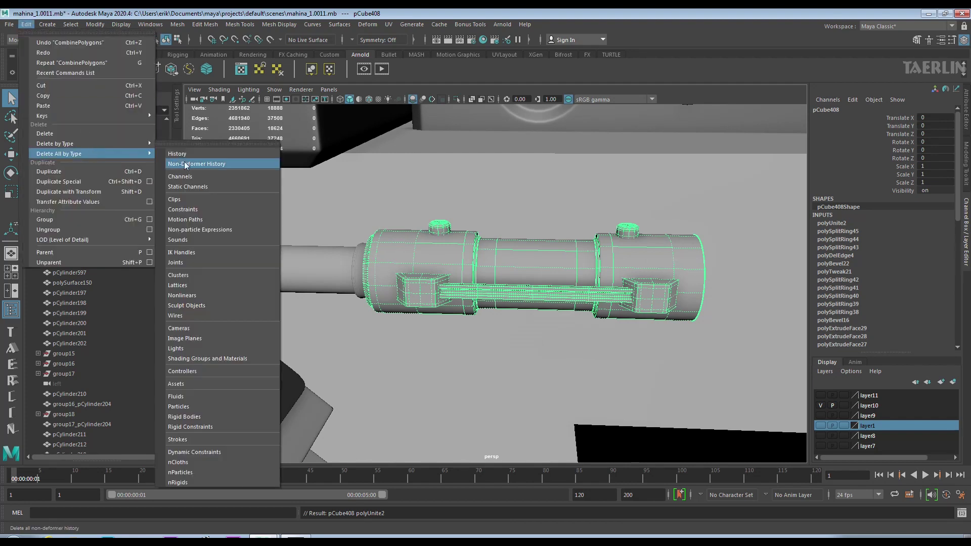
{"action": "left_click", "coordinate": [187, 150]}
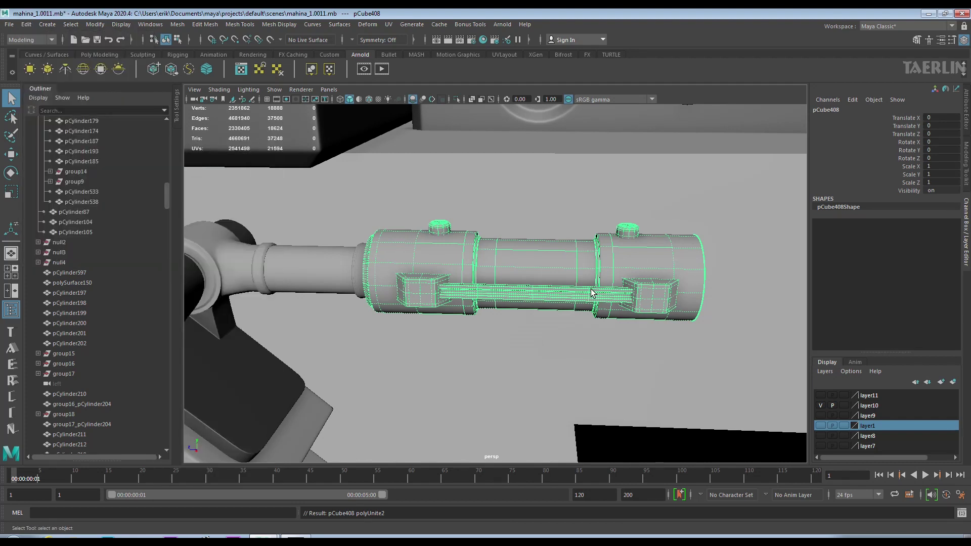
Place a rod-end eye copy at the piston's far end, Translate Z -3.35, rotated 180 on X.
{"action": "scroll", "coordinate": [593, 293], "scroll_direction": "down", "scroll_amount": 5}
{"action": "left_click", "coordinate": [371, 278]}
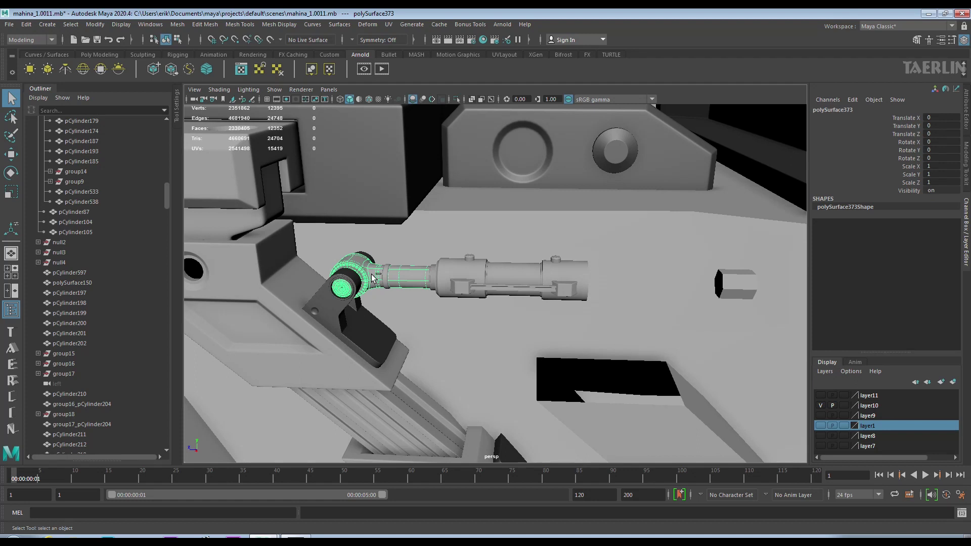
{"action": "left_click", "coordinate": [11, 155]}
{"action": "left_click_drag", "start_coordinate": [347, 282], "coordinate": [559, 284]}
{"action": "key", "text": "e"}
{"action": "left_click", "coordinate": [908, 150]}
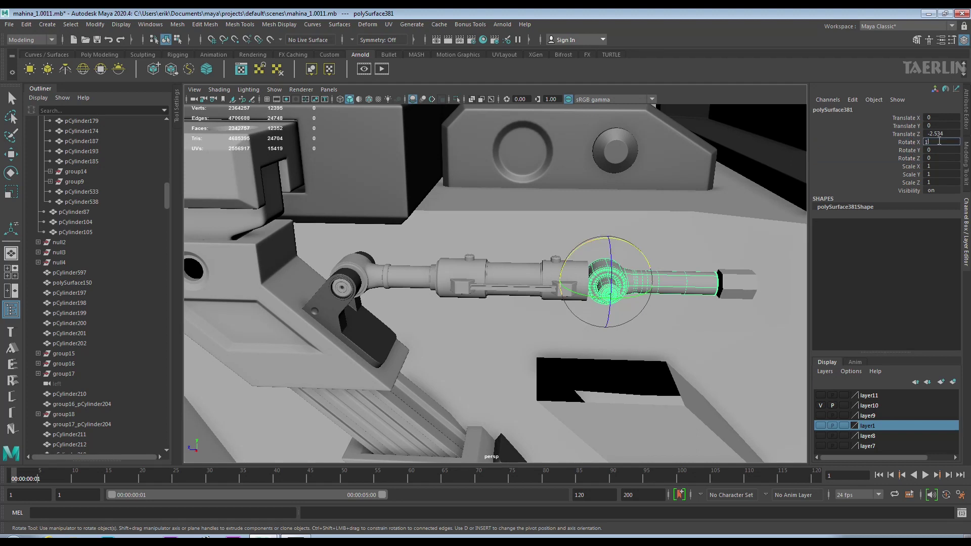
{"action": "middle_click_drag", "start_coordinate": [651, 296], "coordinate": [763, 285]}
{"action": "mouse_move", "coordinate": [675, 300]}
{"action": "left_mouse_down", "text": "alt"}
{"action": "mouse_move", "coordinate": [629, 189]}
{"action": "mouse_move", "coordinate": [512, 172]}
{"action": "left_mouse_up", "text": "alt"}
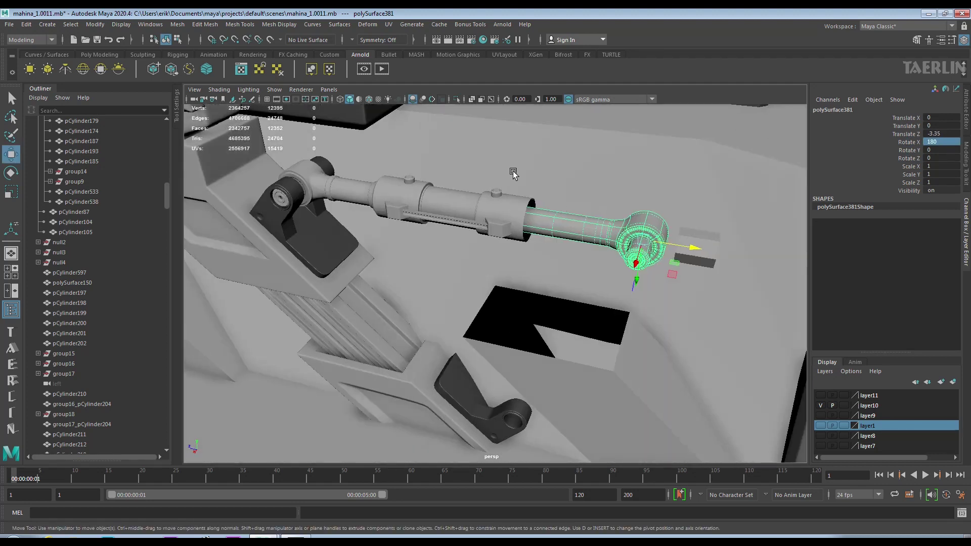
{"action": "left_click", "coordinate": [485, 202]}
{"action": "key", "text": "f"}
{"action": "scroll", "coordinate": [440, 207], "scroll_direction": "up", "scroll_amount": 3}
{"action": "scroll", "coordinate": [458, 233], "scroll_direction": "up", "scroll_amount": 3}
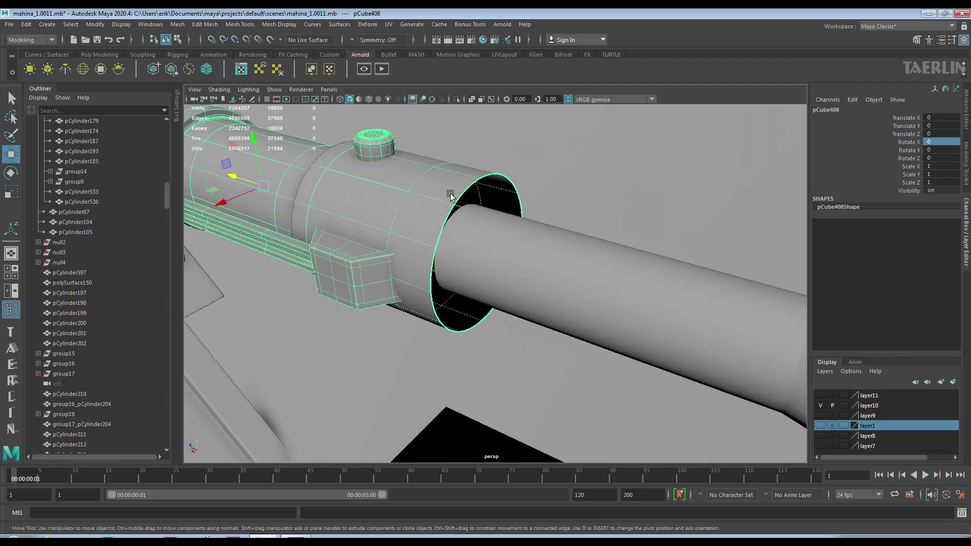
Extrude the housing's rim edge loop inward and bevel the inner and outer rim edges.
{"action": "right_click_drag", "start_coordinate": [438, 202], "coordinate": [458, 191]}
{"action": "double_click", "coordinate": [433, 263]}
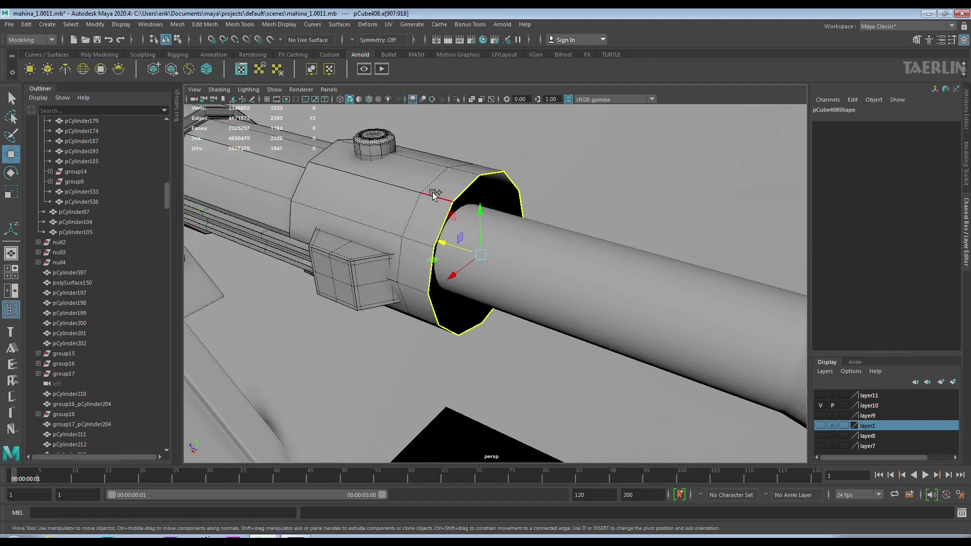
{"action": "key", "text": "ctrl+e"}
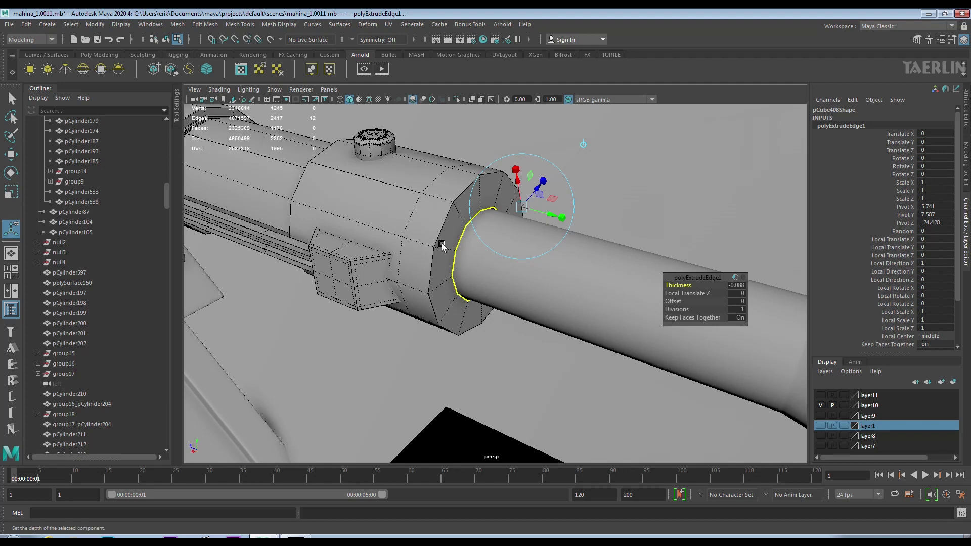
{"action": "right_click_drag", "start_coordinate": [401, 217], "coordinate": [401, 164]}
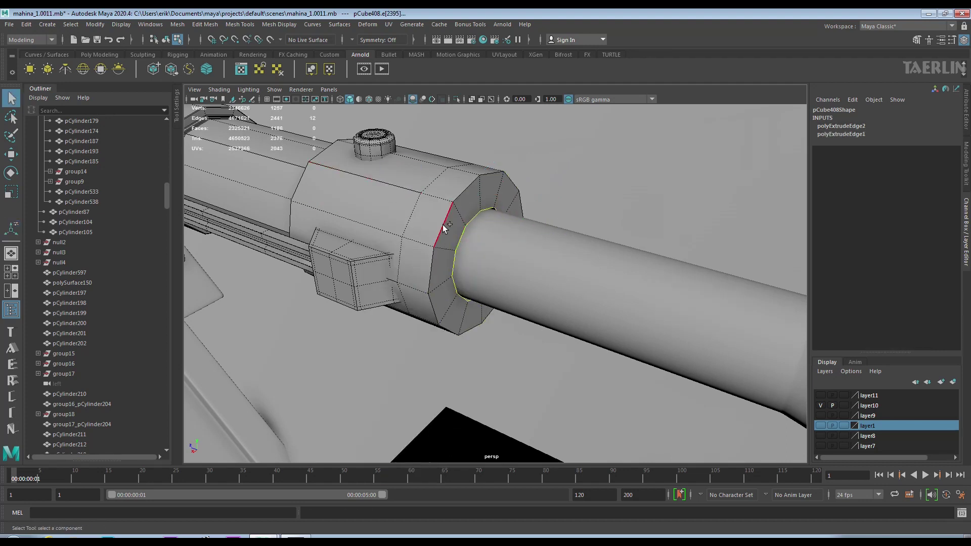
{"action": "right_click_drag", "start_coordinate": [443, 229], "coordinate": [498, 220], "text": "shift"}
{"action": "double_click", "coordinate": [427, 223]}
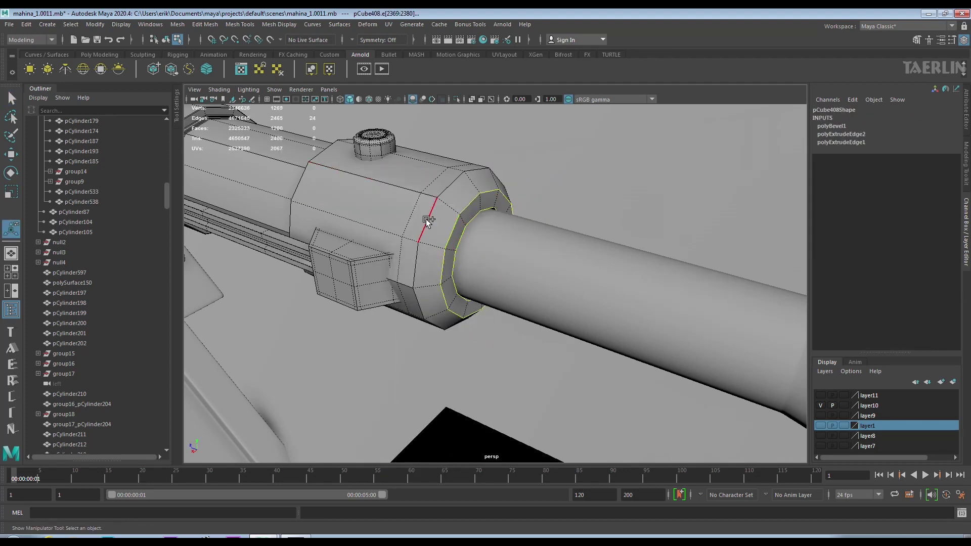
{"action": "mouse_move", "coordinate": [434, 217]}
{"action": "right_mouse_down", "text": "shift"}
{"action": "mouse_move", "coordinate": [493, 219]}
{"action": "mouse_move", "coordinate": [473, 188]}
{"action": "right_mouse_up", "text": "shift"}
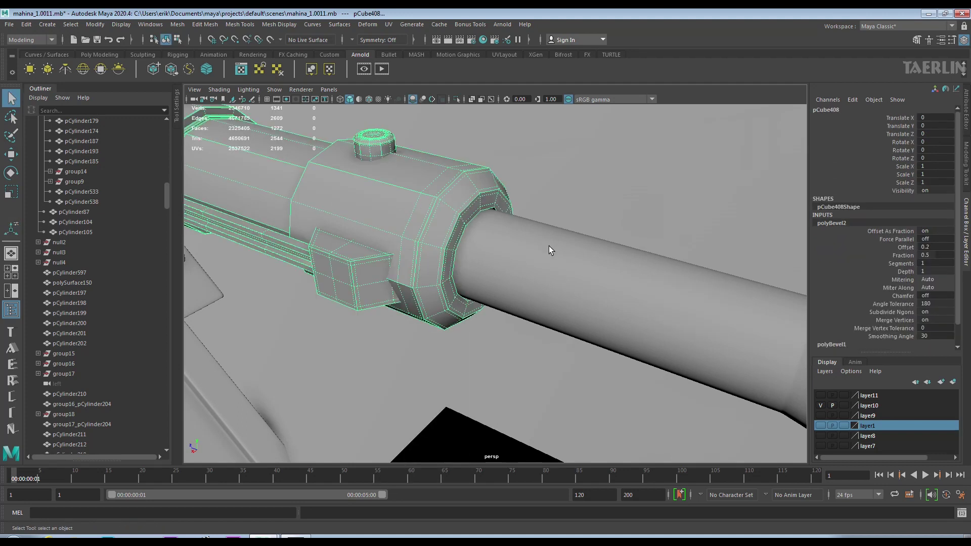
Insert edge loops near the ends of pCube408, nine in total along its body.
{"action": "left_click_drag", "start_coordinate": [548, 246], "coordinate": [550, 208], "text": "alt"}
{"action": "mouse_move", "coordinate": [607, 195]}
{"action": "right_mouse_down"}
{"action": "mouse_move", "coordinate": [607, 164]}
{"action": "mouse_move", "coordinate": [615, 191]}
{"action": "right_mouse_up"}
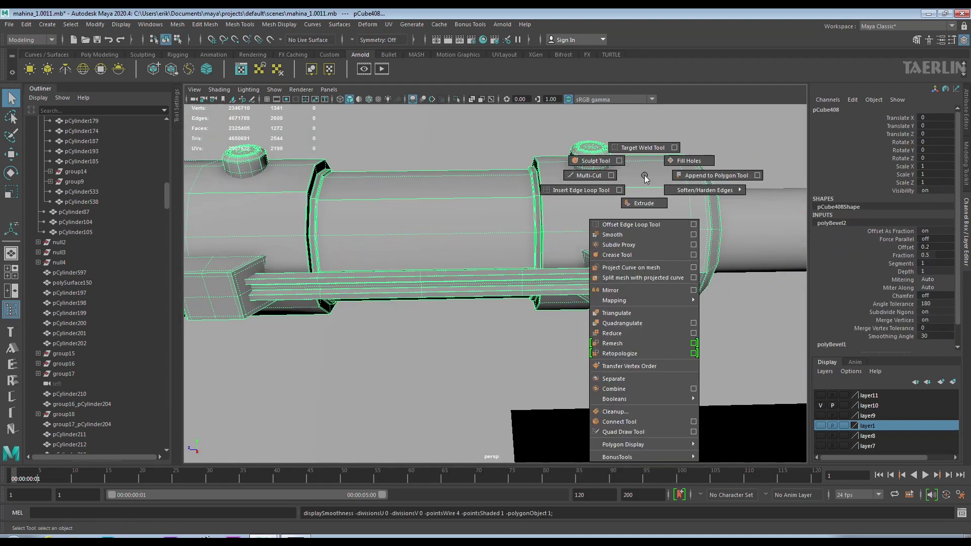
{"action": "left_click", "coordinate": [255, 192]}
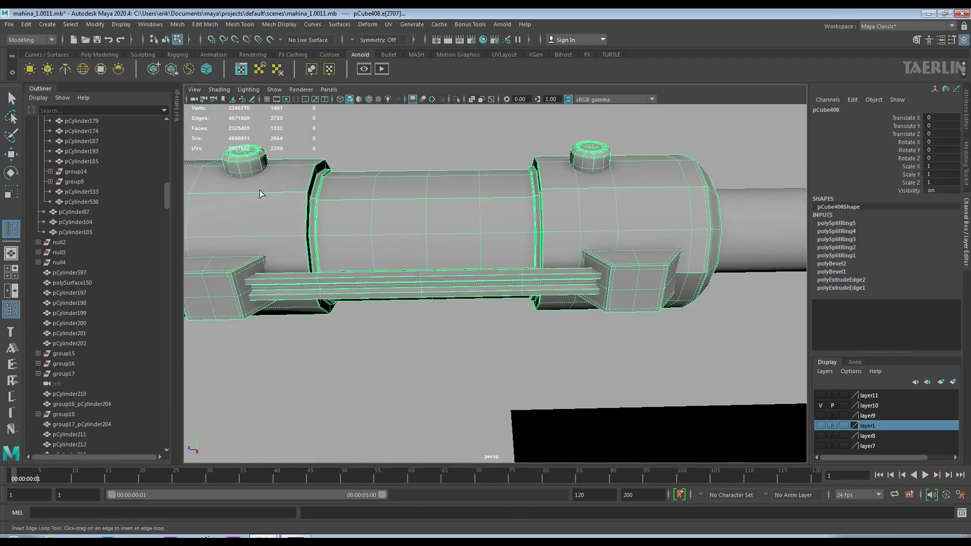
{"action": "scroll", "coordinate": [292, 252], "scroll_direction": "down", "scroll_amount": 3}
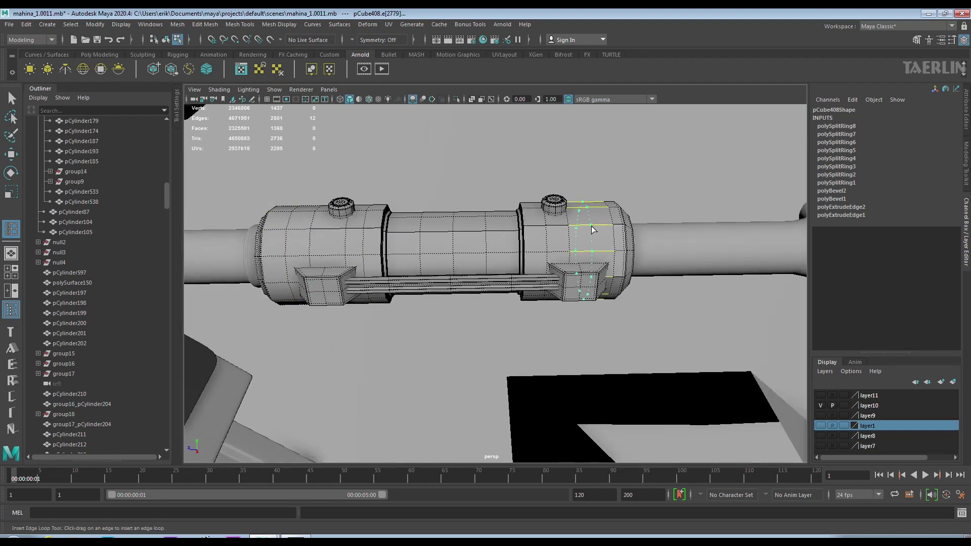
{"action": "left_click", "coordinate": [13, 159]}
{"action": "right_click_drag", "start_coordinate": [410, 237], "coordinate": [465, 217]}
{"action": "left_click_drag", "start_coordinate": [455, 253], "coordinate": [632, 243], "text": "alt"}
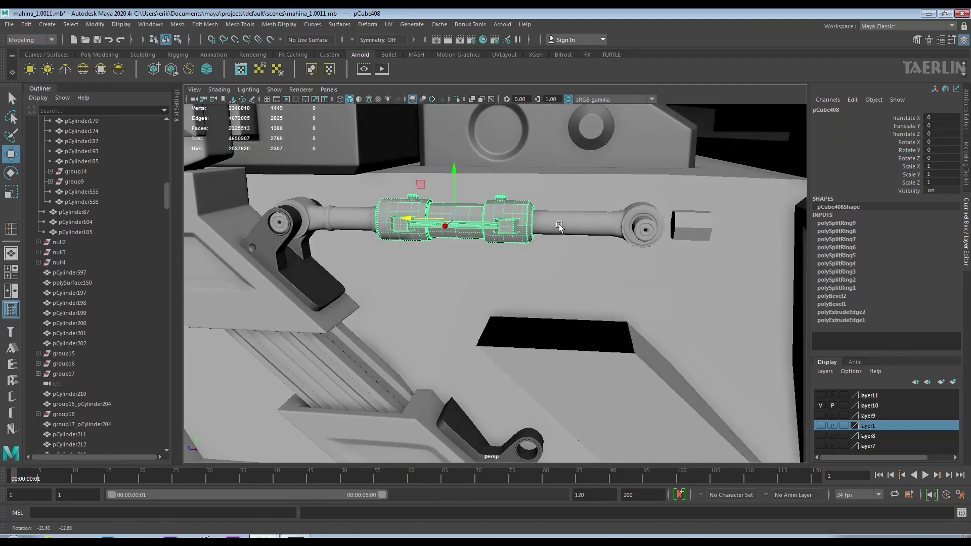
{"action": "left_click", "coordinate": [663, 264]}
Smooth the small block polySurface375, delete an extra edge, and extrude its faces outward.
{"action": "right_click", "coordinate": [654, 262], "text": "shift"}
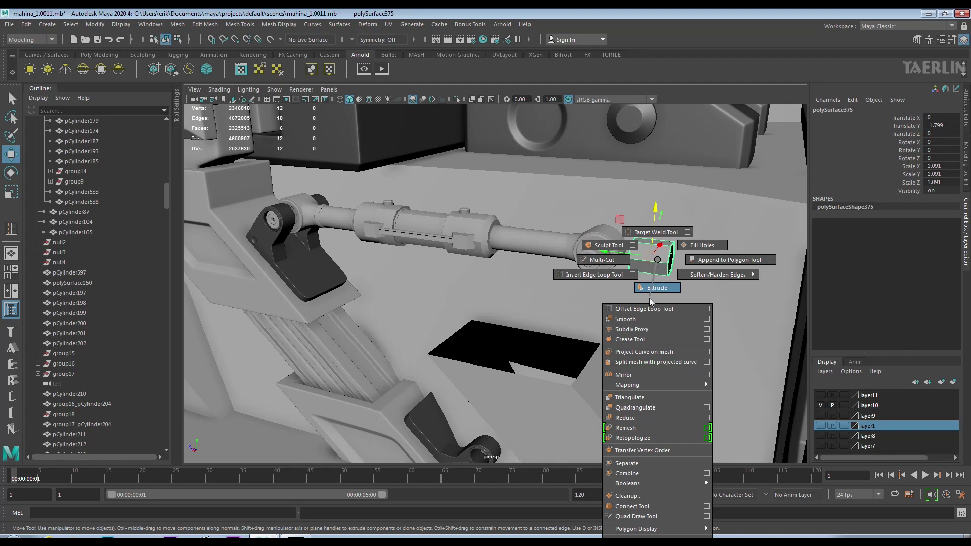
{"action": "left_click", "coordinate": [650, 320]}
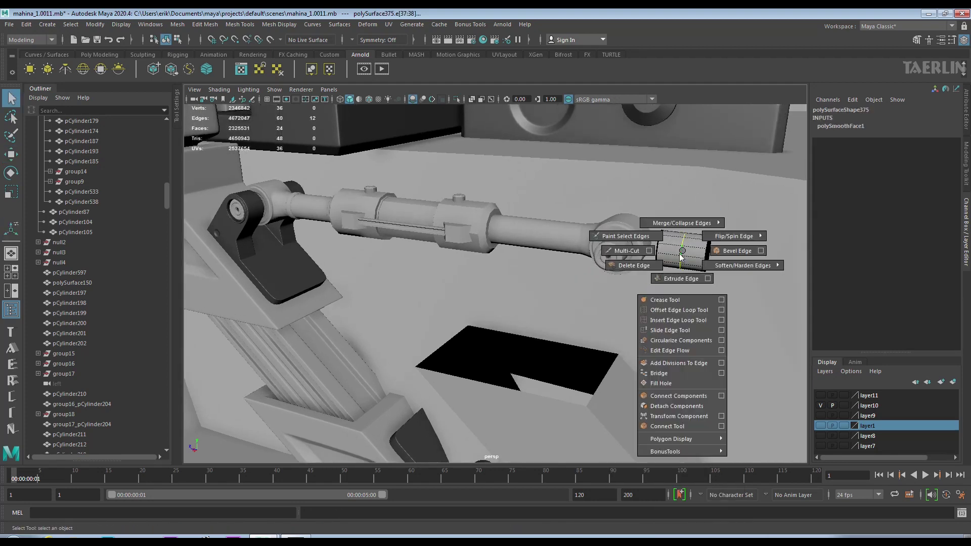
{"action": "right_click", "coordinate": [680, 250]}
{"action": "left_click", "coordinate": [695, 235]}
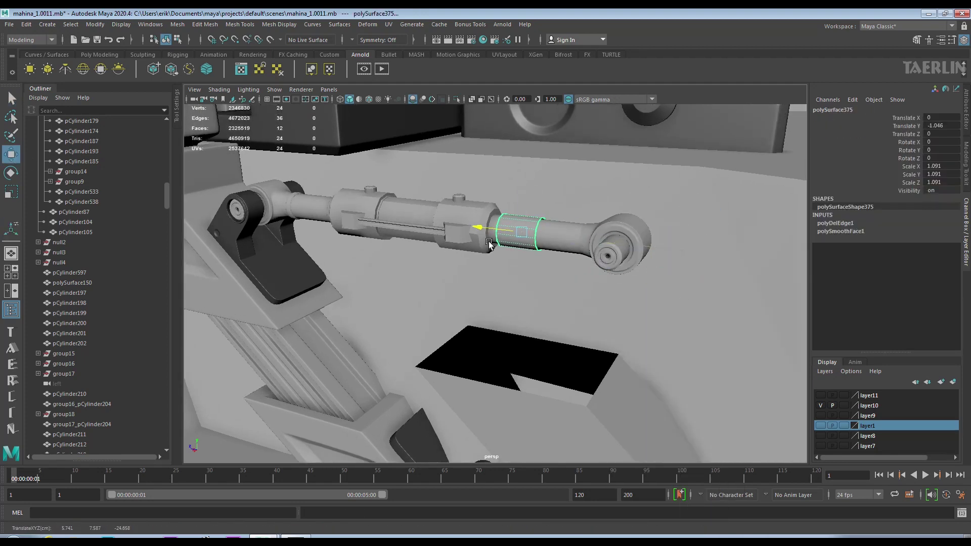
{"action": "scroll", "coordinate": [488, 243], "scroll_direction": "up", "scroll_amount": 3}
{"action": "scroll", "coordinate": [557, 281], "scroll_direction": "up", "scroll_amount": 3}
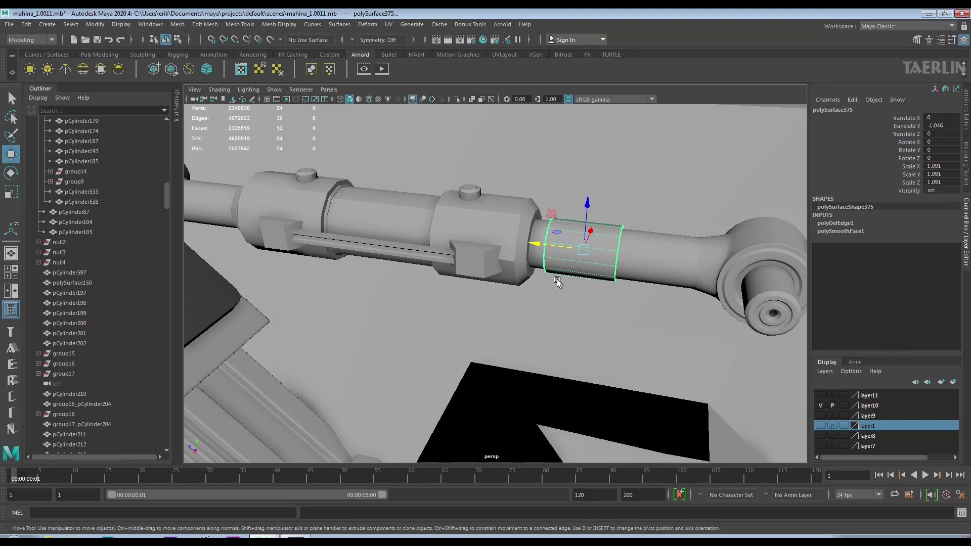
{"action": "right_click_drag", "start_coordinate": [557, 281], "coordinate": [681, 291], "text": "shift"}
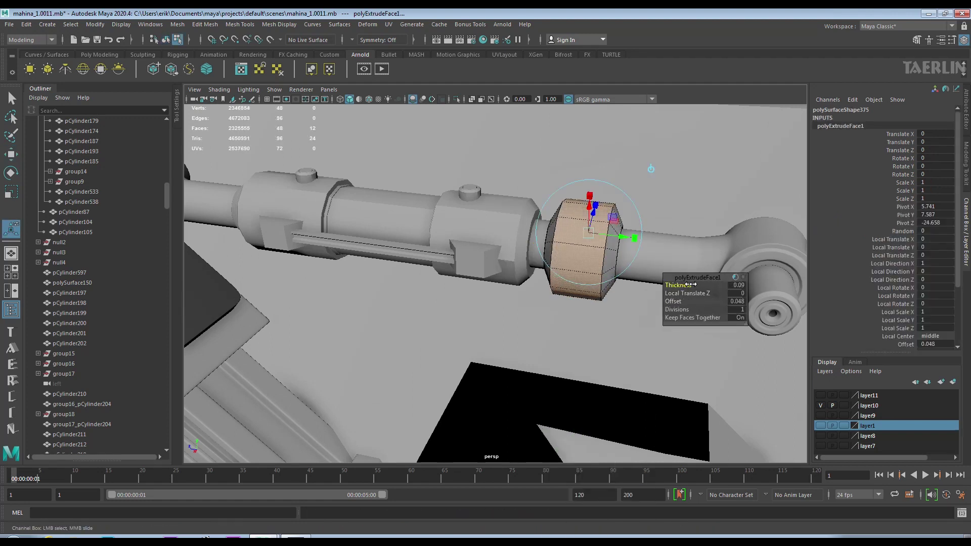
{"action": "mouse_move", "coordinate": [657, 294]}
{"action": "left_mouse_down", "text": "alt"}
{"action": "mouse_move", "coordinate": [582, 263]}
{"action": "mouse_move", "coordinate": [505, 255]}
{"action": "mouse_move", "coordinate": [613, 290]}
{"action": "mouse_move", "coordinate": [525, 268]}
{"action": "mouse_move", "coordinate": [551, 275]}
{"action": "mouse_move", "coordinate": [556, 238]}
{"action": "mouse_move", "coordinate": [506, 263]}
{"action": "mouse_move", "coordinate": [374, 259]}
{"action": "mouse_move", "coordinate": [382, 246]}
{"action": "mouse_move", "coordinate": [548, 248]}
{"action": "left_mouse_up", "text": "alt"}
Bevel the collar's edge ring with a fraction of 0.235.
{"action": "key", "text": "q"}
{"action": "left_click", "coordinate": [511, 265]}
{"action": "key", "text": "ctrl+F10"}
{"action": "right_click_drag", "start_coordinate": [600, 272], "coordinate": [663, 275], "text": "shift"}
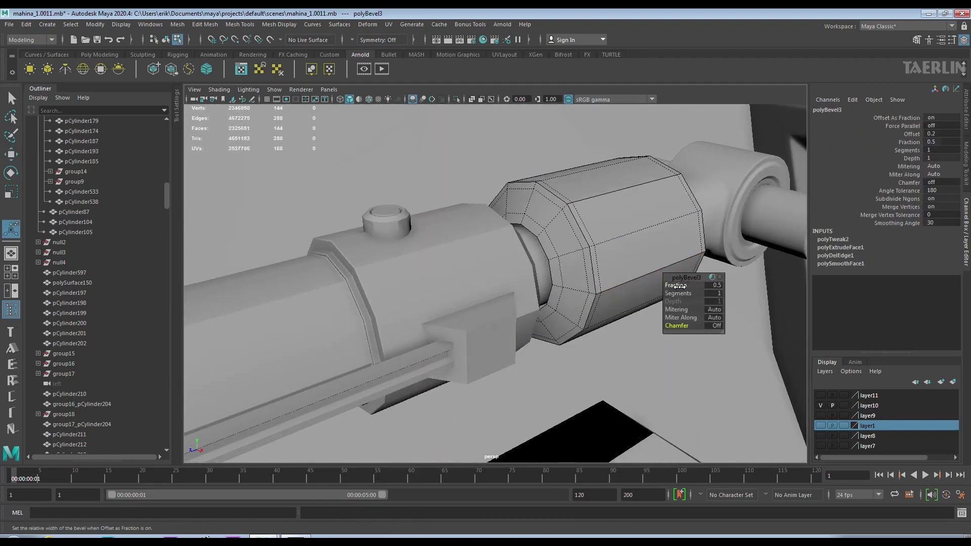
{"action": "left_click_drag", "start_coordinate": [556, 282], "coordinate": [498, 252], "text": "alt"}
{"action": "middle_click_drag", "start_coordinate": [498, 252], "coordinate": [486, 252]}
{"action": "left_click_drag", "start_coordinate": [498, 251], "coordinate": [506, 238], "text": "alt"}
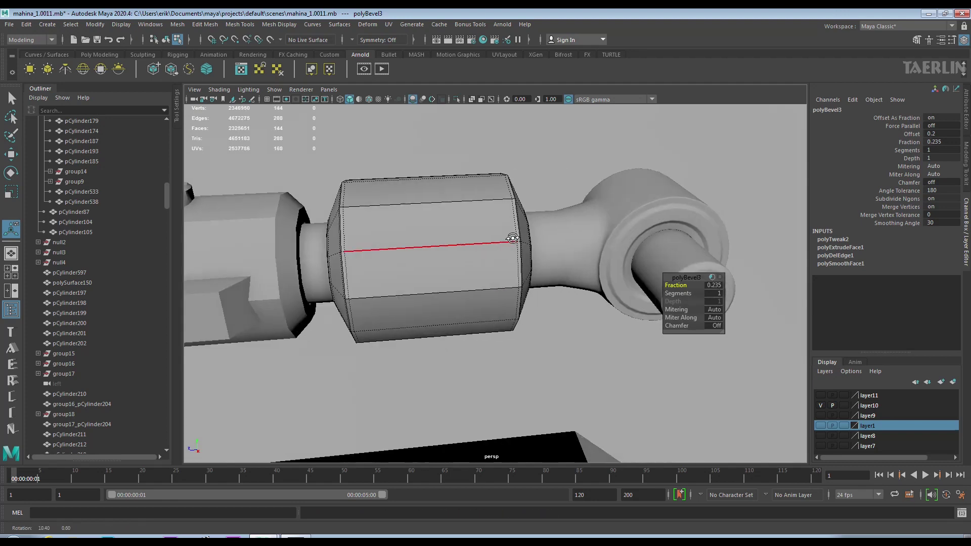
Extrude the collar's face loop with an offset and negative thickness to form recessed panels.
{"action": "key", "text": "ctrl+F11"}
{"action": "double_click", "coordinate": [447, 267]}
{"action": "right_click_drag", "start_coordinate": [448, 267], "coordinate": [445, 238], "text": "shift"}
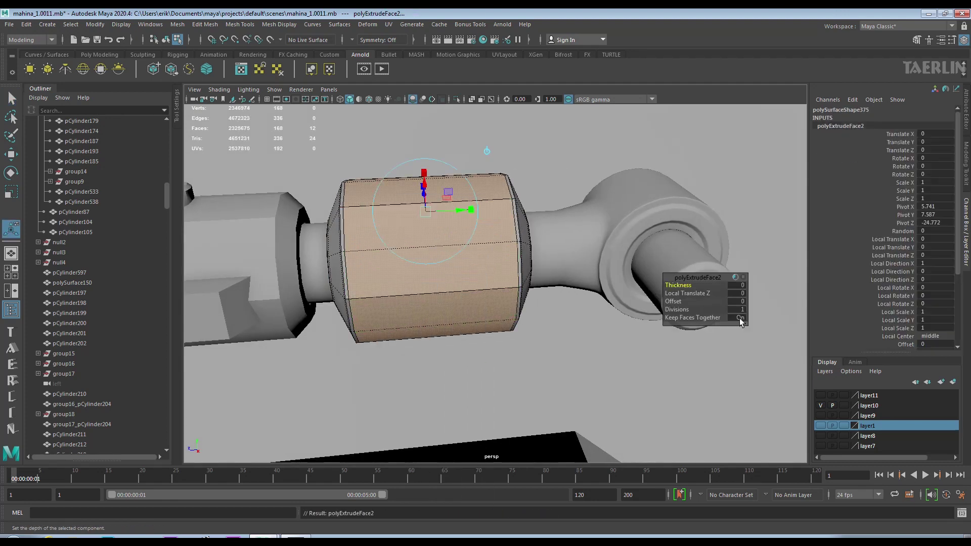
{"action": "mouse_move", "coordinate": [678, 302]}
{"action": "left_mouse_down"}
{"action": "mouse_move", "coordinate": [689, 287]}
{"action": "mouse_move", "coordinate": [668, 286]}
{"action": "left_mouse_up"}
{"action": "key", "text": "ctrl+e"}
{"action": "middle_click_drag", "start_coordinate": [364, 231], "coordinate": [475, 230], "text": "alt"}
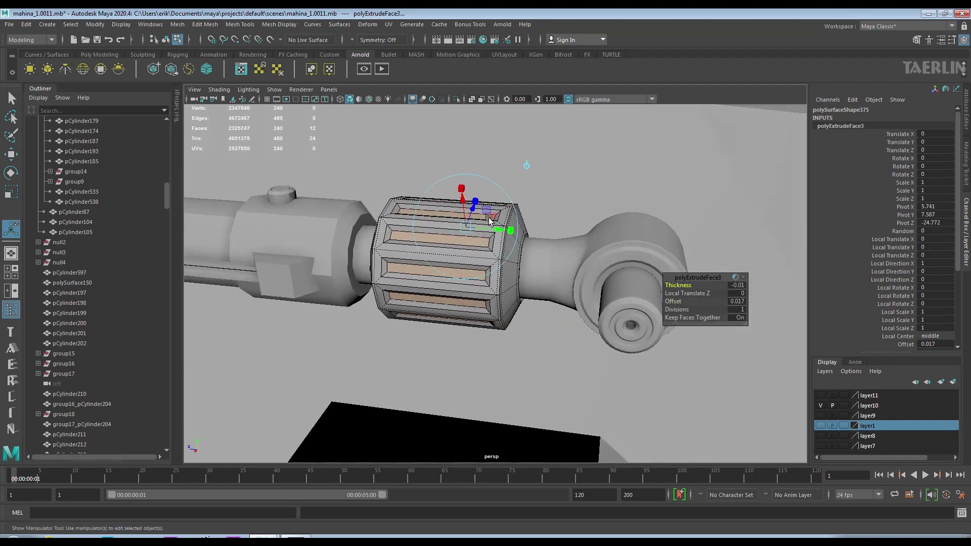
{"action": "right_click_drag", "start_coordinate": [479, 230], "coordinate": [547, 223]}
{"action": "key", "text": "1"}
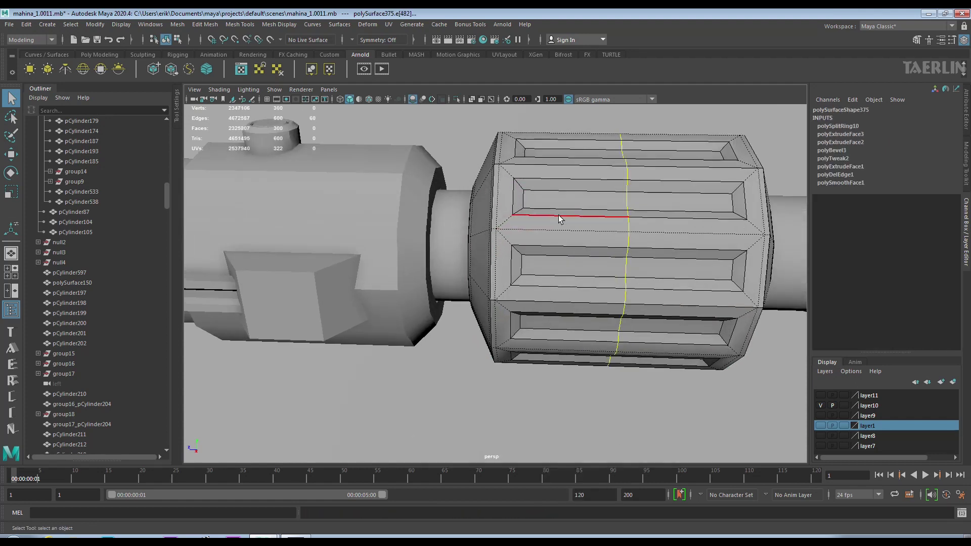
Add support edge loops around the recessed collar.
{"action": "right_click_drag", "start_coordinate": [559, 219], "coordinate": [566, 200], "text": "shift"}
{"action": "left_click", "coordinate": [575, 218]}
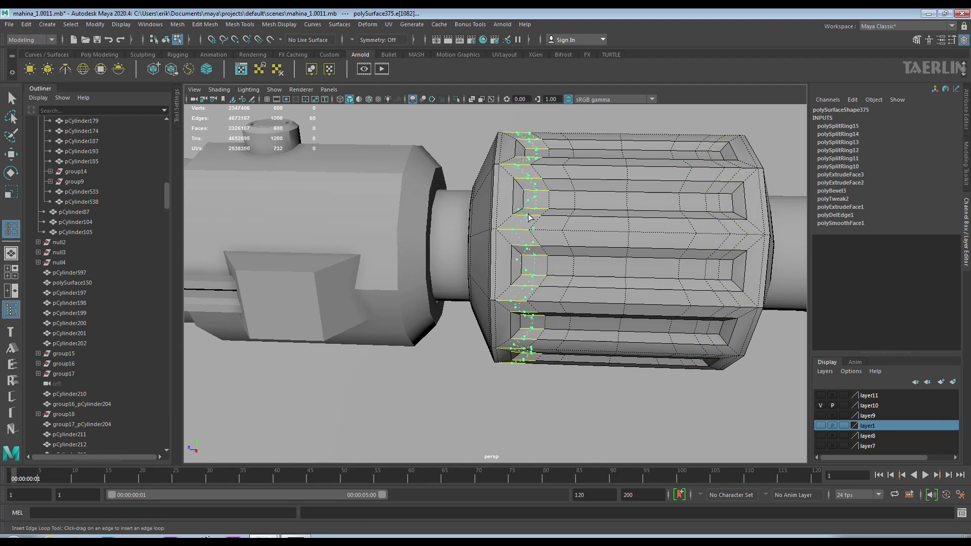
{"action": "key", "text": "w"}
{"action": "key", "text": "F8"}
{"action": "mouse_move", "coordinate": [645, 244]}
{"action": "left_mouse_down", "text": "alt"}
{"action": "mouse_move", "coordinate": [698, 189]}
{"action": "mouse_move", "coordinate": [599, 208]}
{"action": "mouse_move", "coordinate": [715, 210]}
{"action": "mouse_move", "coordinate": [598, 206]}
{"action": "left_mouse_up", "text": "alt"}
Select the arm's middle cylinder and left joint and group them as group25.
{"action": "scroll", "coordinate": [529, 223], "scroll_direction": "up", "scroll_amount": 3}
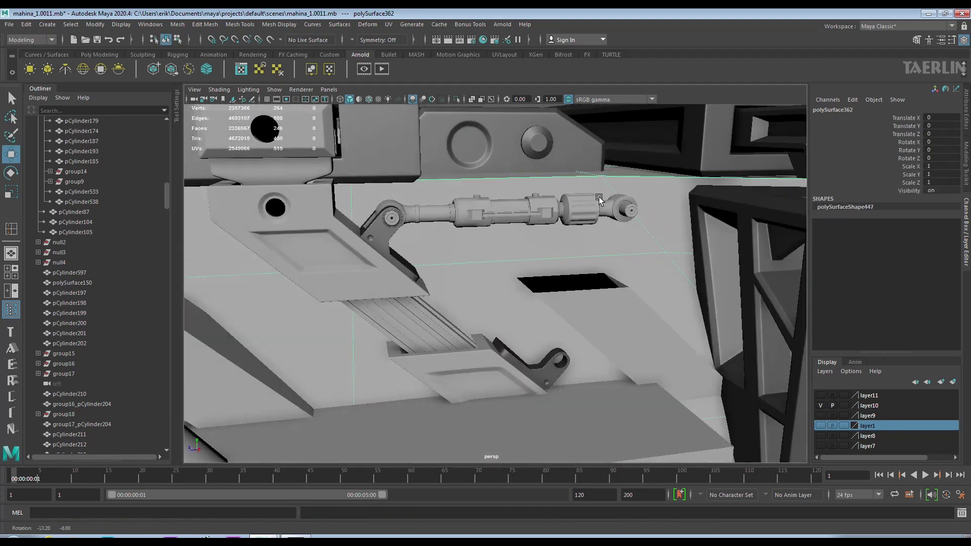
{"action": "scroll", "coordinate": [530, 222], "scroll_direction": "up", "scroll_amount": 2}
{"action": "left_click", "coordinate": [485, 225], "text": "shift"}
{"action": "left_click", "coordinate": [276, 230], "text": "shift"}
{"action": "left_click_drag", "start_coordinate": [349, 225], "coordinate": [357, 242], "text": "alt"}
{"action": "scroll", "coordinate": [357, 241], "scroll_direction": "up", "scroll_amount": 2}
{"action": "scroll", "coordinate": [357, 242], "scroll_direction": "down", "scroll_amount": 3}
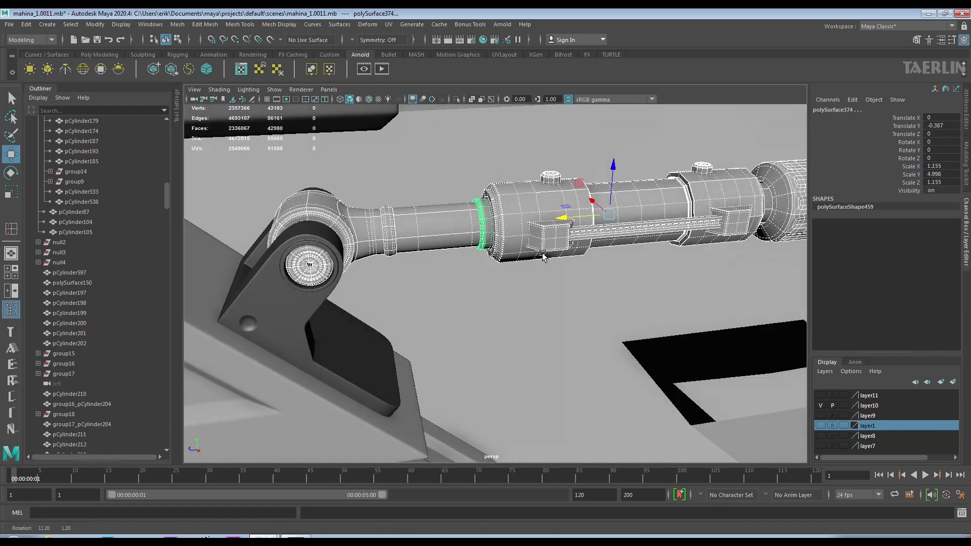
{"action": "scroll", "coordinate": [477, 218], "scroll_direction": "down", "scroll_amount": 1}
{"action": "left_click", "coordinate": [26, 26]}
{"action": "left_click", "coordinate": [98, 222]}
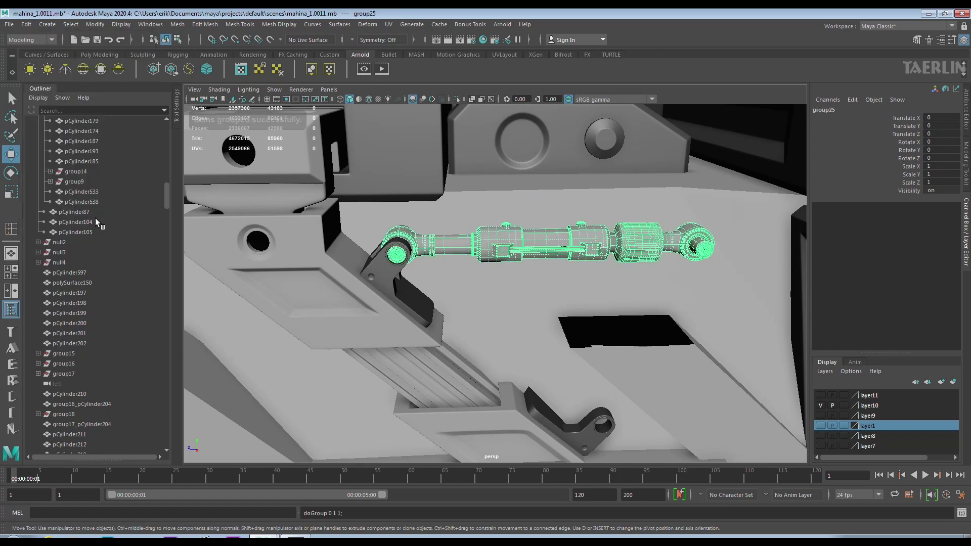
In the side view, move group25's pivot to the end ring's centre.
{"action": "scroll", "coordinate": [538, 240], "scroll_direction": "down", "scroll_amount": 8}
{"action": "scroll", "coordinate": [473, 203], "scroll_direction": "down", "scroll_amount": 1}
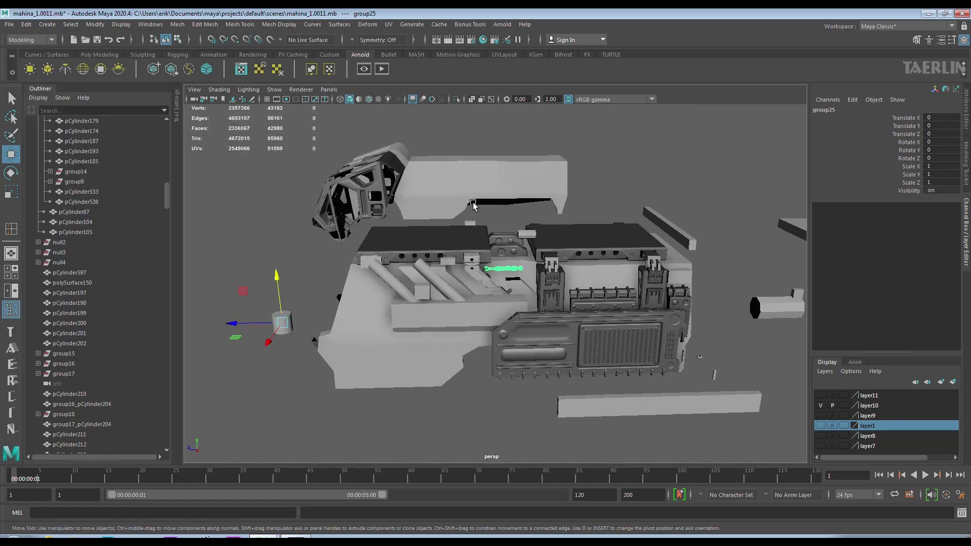
{"action": "key", "text": "f"}
{"action": "key", "text": "space"}
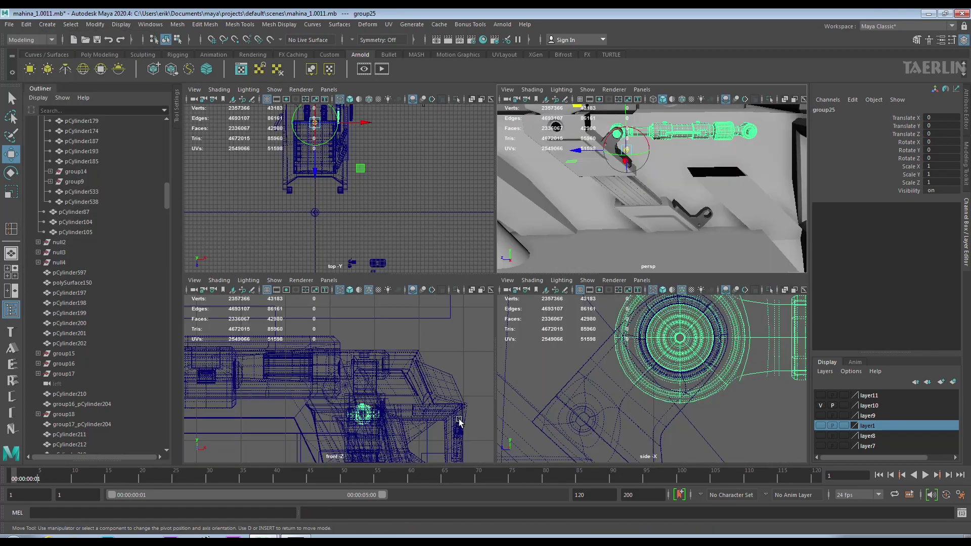
{"action": "key", "text": "space"}
{"action": "scroll", "coordinate": [505, 278], "scroll_direction": "up", "scroll_amount": 2}
{"action": "key", "text": "d"}
{"action": "scroll", "coordinate": [503, 276], "scroll_direction": "up", "scroll_amount": 2}
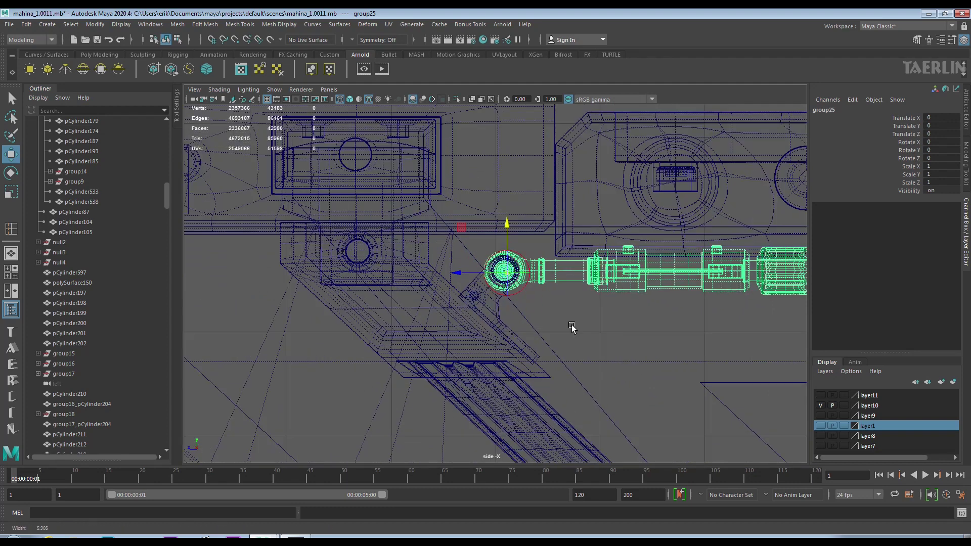
{"action": "scroll", "coordinate": [505, 252], "scroll_direction": "up", "scroll_amount": 3}
{"action": "scroll", "coordinate": [521, 167], "scroll_direction": "up", "scroll_amount": 2}
{"action": "left_click_drag", "start_coordinate": [488, 146], "coordinate": [484, 143]}
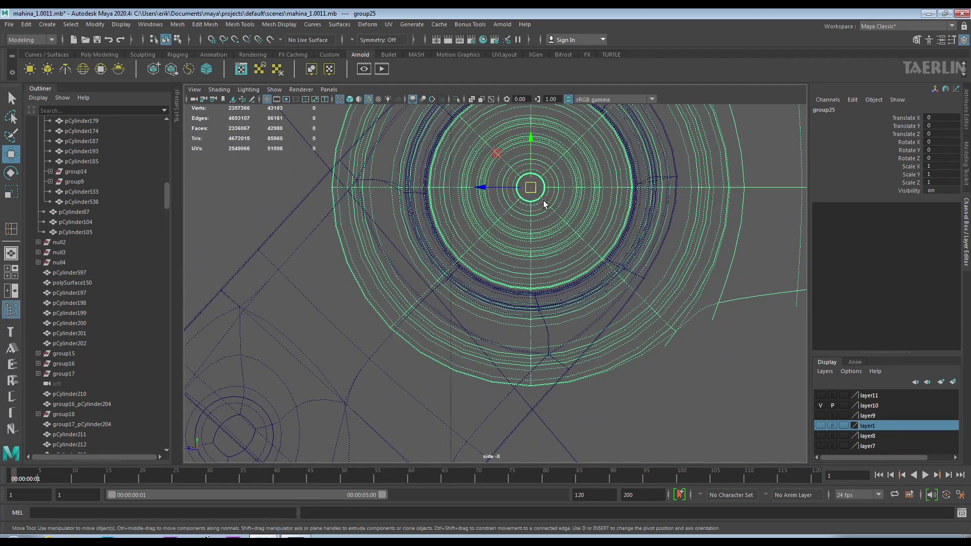
{"action": "key", "text": "space"}
{"action": "key", "text": "space"}
{"action": "mouse_move", "coordinate": [581, 227]}
{"action": "left_mouse_down", "text": "alt"}
{"action": "mouse_move", "coordinate": [475, 192]}
{"action": "mouse_move", "coordinate": [496, 193]}
{"action": "mouse_move", "coordinate": [508, 175]}
{"action": "mouse_move", "coordinate": [493, 221]}
{"action": "mouse_move", "coordinate": [557, 237]}
{"action": "left_mouse_up", "text": "alt"}
Push the disc at the arm's end into its socket.
{"action": "key", "text": "e"}
{"action": "left_click", "coordinate": [571, 292]}
{"action": "key", "text": "f"}
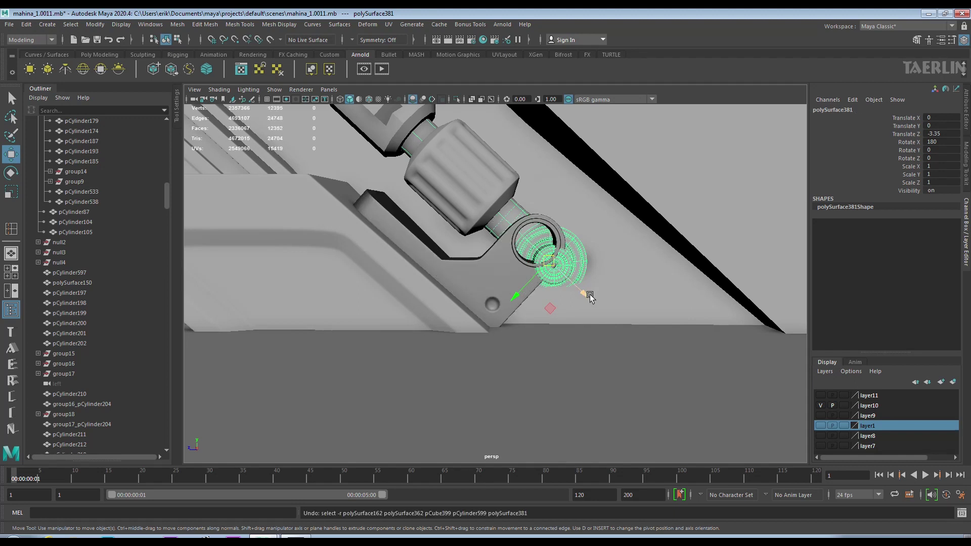
{"action": "left_click_drag", "start_coordinate": [589, 296], "coordinate": [563, 283]}
{"action": "scroll", "coordinate": [562, 278], "scroll_direction": "down", "scroll_amount": 3}
{"action": "scroll", "coordinate": [562, 278], "scroll_direction": "down", "scroll_amount": 3}
Rotate group25 about X to -42.8 so the arm fits its joint.
{"action": "left_click", "coordinate": [71, 414]}
{"action": "scroll", "coordinate": [63, 357], "scroll_direction": "down", "scroll_amount": 5}
{"action": "left_click", "coordinate": [70, 425]}
{"action": "key", "text": "f"}
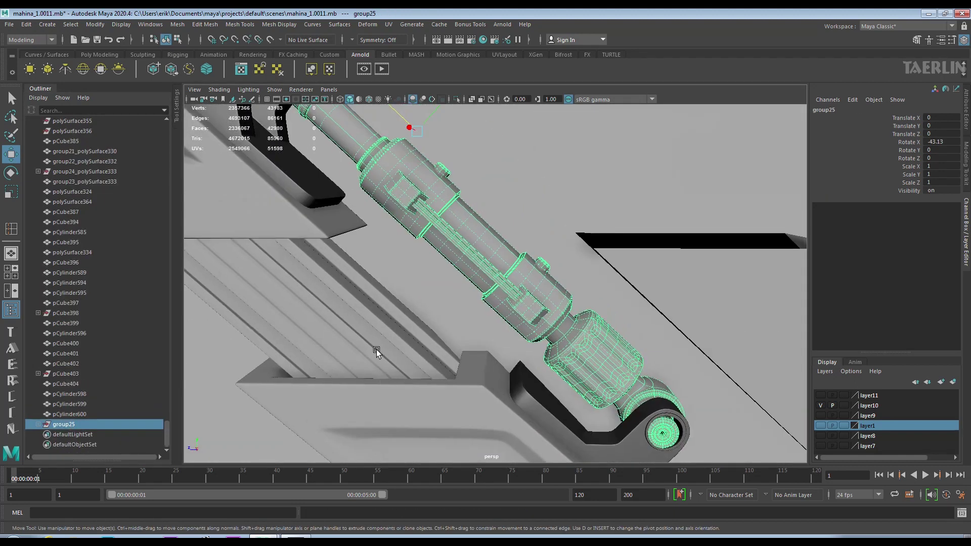
{"action": "key", "text": "e"}
{"action": "left_click_drag", "start_coordinate": [445, 182], "coordinate": [456, 195]}
{"action": "middle_click_drag", "start_coordinate": [456, 194], "coordinate": [435, 111], "text": "alt"}
Deselect the arm group and orbit to inspect the placed arm.
{"action": "scroll", "coordinate": [496, 283], "scroll_direction": "up", "scroll_amount": 5}
{"action": "scroll", "coordinate": [542, 285], "scroll_direction": "down", "scroll_amount": 2}
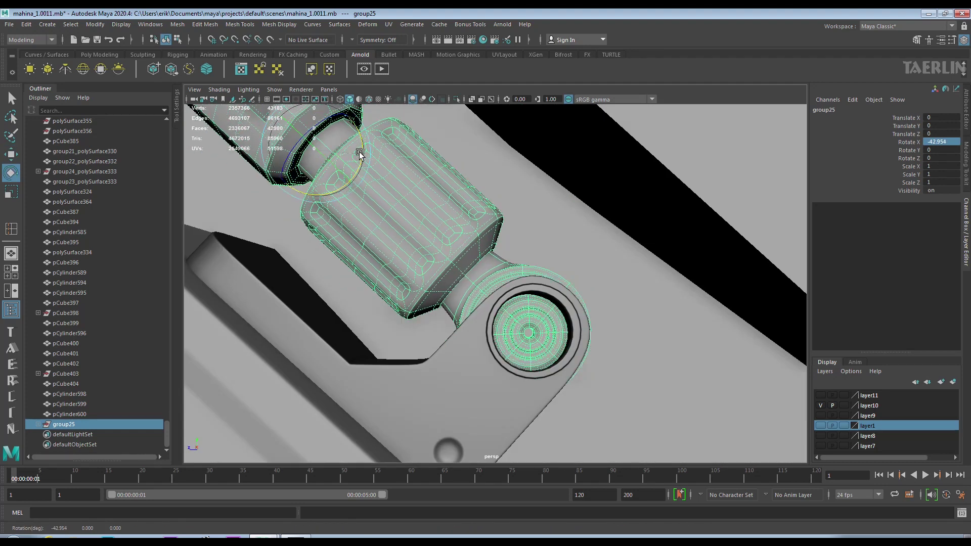
{"action": "scroll", "coordinate": [589, 314], "scroll_direction": "down", "scroll_amount": 5}
{"action": "scroll", "coordinate": [455, 253], "scroll_direction": "down", "scroll_amount": 3}
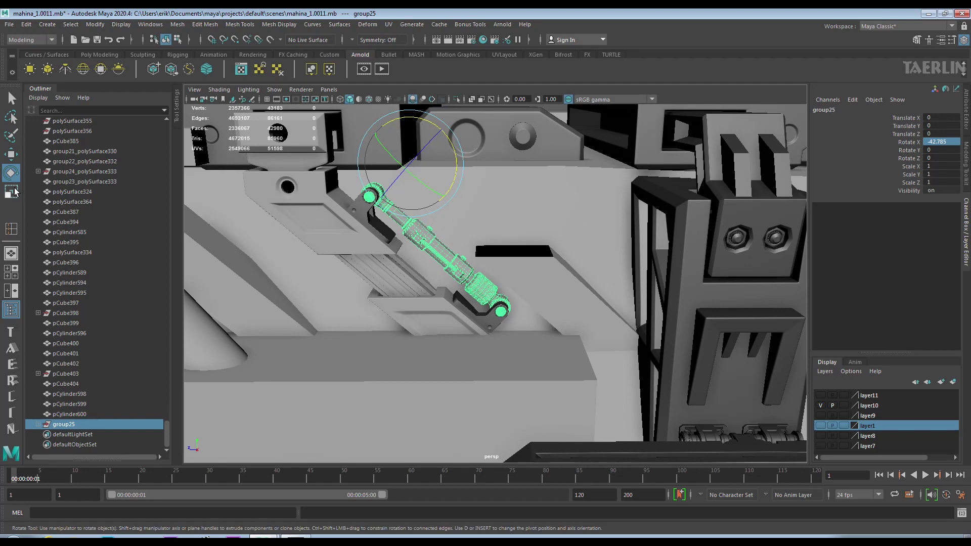
{"action": "scroll", "coordinate": [417, 220], "scroll_direction": "up", "scroll_amount": 4}
{"action": "key", "text": "w"}
{"action": "right_click", "coordinate": [417, 220]}
{"action": "mouse_move", "coordinate": [418, 220]}
{"action": "left_mouse_down", "text": "alt"}
{"action": "mouse_move", "coordinate": [524, 312]}
{"action": "mouse_move", "coordinate": [451, 310]}
{"action": "mouse_move", "coordinate": [373, 325]}
{"action": "mouse_move", "coordinate": [358, 288]}
{"action": "mouse_move", "coordinate": [345, 299]}
{"action": "mouse_move", "coordinate": [442, 284]}
{"action": "mouse_move", "coordinate": [416, 293]}
{"action": "left_mouse_up", "text": "alt"}
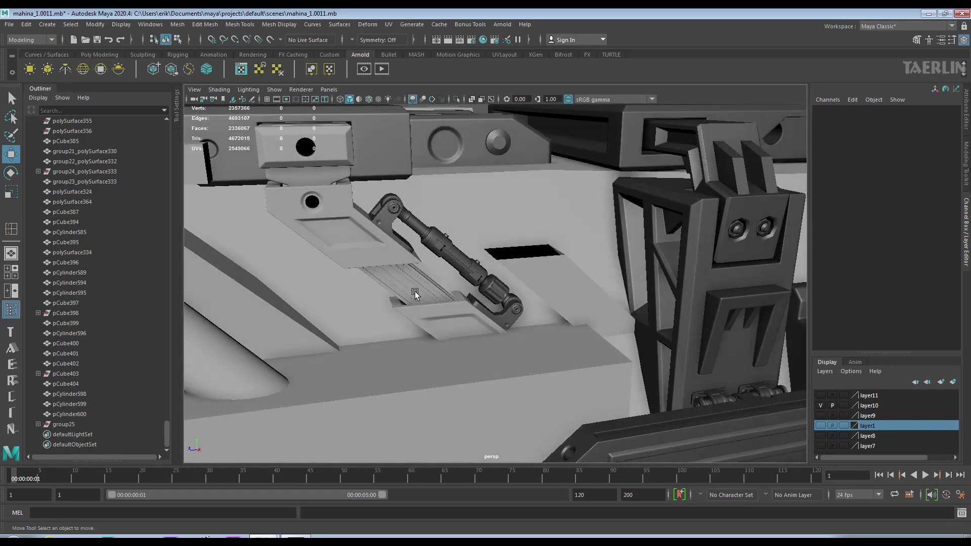
From a frontal view of the piston arm, select and frame the small cylinder.
{"action": "scroll", "coordinate": [394, 273], "scroll_direction": "up", "scroll_amount": 3}
{"action": "scroll", "coordinate": [489, 285], "scroll_direction": "up", "scroll_amount": 3}
{"action": "mouse_move", "coordinate": [489, 285]}
{"action": "left_mouse_down", "text": "alt"}
{"action": "mouse_move", "coordinate": [498, 262]}
{"action": "mouse_move", "coordinate": [533, 272]}
{"action": "mouse_move", "coordinate": [490, 281]}
{"action": "left_mouse_up", "text": "alt"}
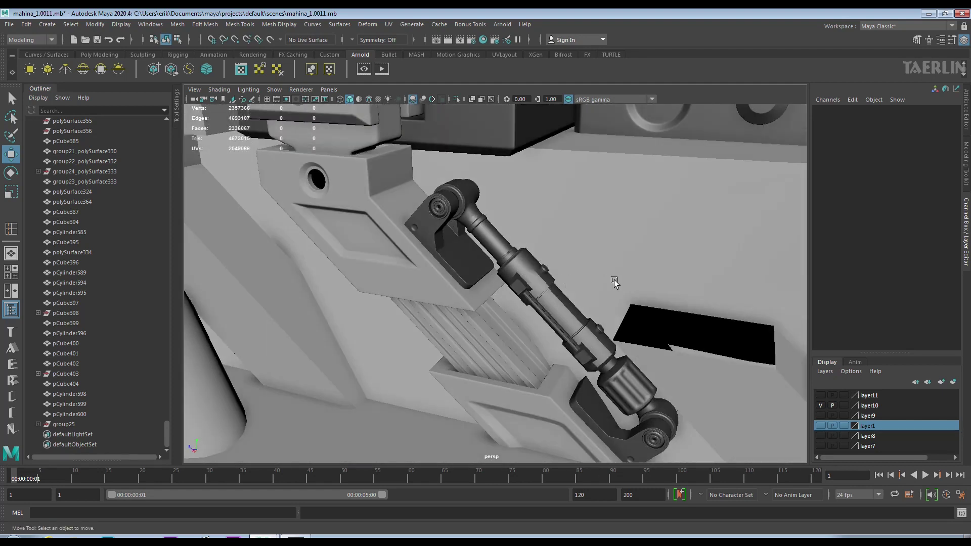
{"action": "scroll", "coordinate": [614, 282], "scroll_direction": "down", "scroll_amount": 3}
{"action": "scroll", "coordinate": [359, 238], "scroll_direction": "down", "scroll_amount": 3}
{"action": "scroll", "coordinate": [404, 304], "scroll_direction": "down", "scroll_amount": 2}
{"action": "scroll", "coordinate": [477, 402], "scroll_direction": "up", "scroll_amount": 10}
{"action": "mouse_move", "coordinate": [477, 402]}
{"action": "left_mouse_down", "text": "alt"}
{"action": "mouse_move", "coordinate": [511, 390]}
{"action": "mouse_move", "coordinate": [520, 360]}
{"action": "left_mouse_up", "text": "alt"}
{"action": "scroll", "coordinate": [393, 294], "scroll_direction": "down", "scroll_amount": 3}
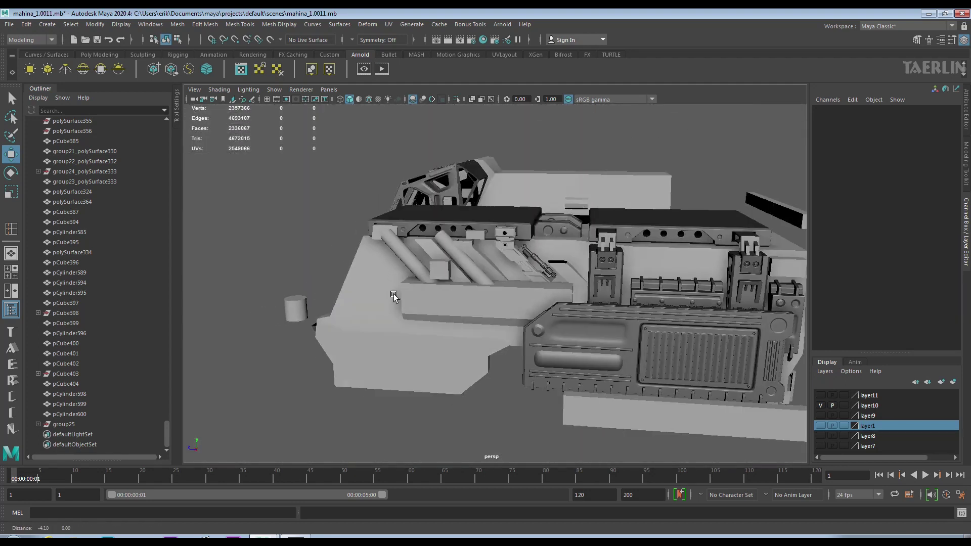
{"action": "scroll", "coordinate": [475, 347], "scroll_direction": "up", "scroll_amount": 5}
{"action": "scroll", "coordinate": [513, 277], "scroll_direction": "up", "scroll_amount": 2}
{"action": "scroll", "coordinate": [452, 314], "scroll_direction": "up", "scroll_amount": 2}
{"action": "left_click", "coordinate": [452, 313]}
{"action": "scroll", "coordinate": [455, 313], "scroll_direction": "down", "scroll_amount": 3}
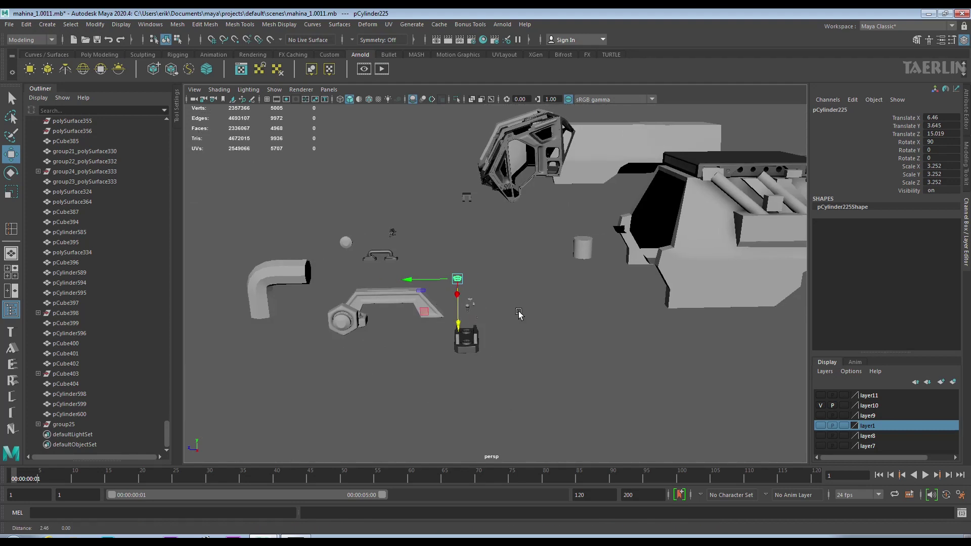
{"action": "scroll", "coordinate": [499, 314], "scroll_direction": "down", "scroll_amount": 2}
{"action": "key", "text": "f"}
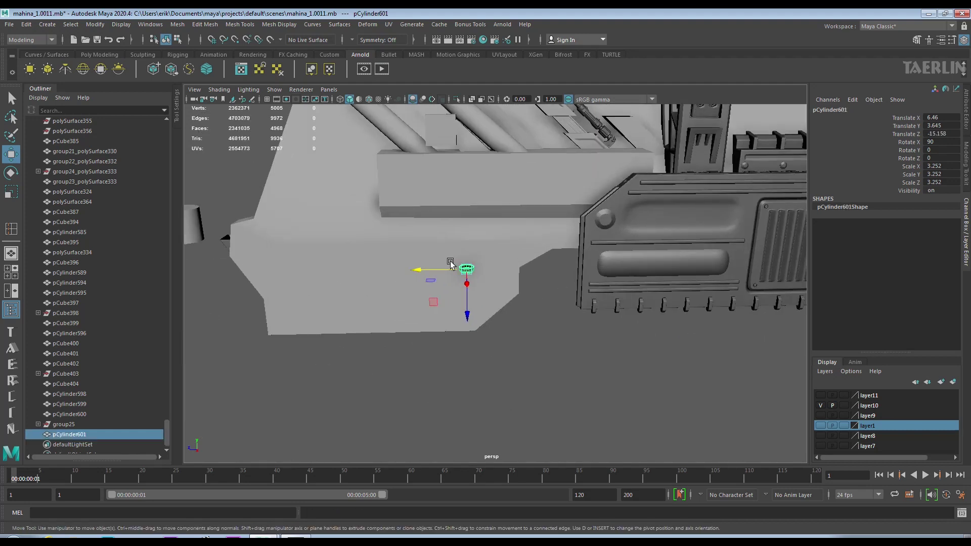
Move the cylinder along its depth axis toward the strut's lower joint.
{"action": "left_click_drag", "start_coordinate": [612, 270], "coordinate": [597, 271]}
{"action": "left_click_drag", "start_coordinate": [597, 271], "coordinate": [512, 268], "text": "alt"}
{"action": "scroll", "coordinate": [502, 257], "scroll_direction": "up", "scroll_amount": 3}
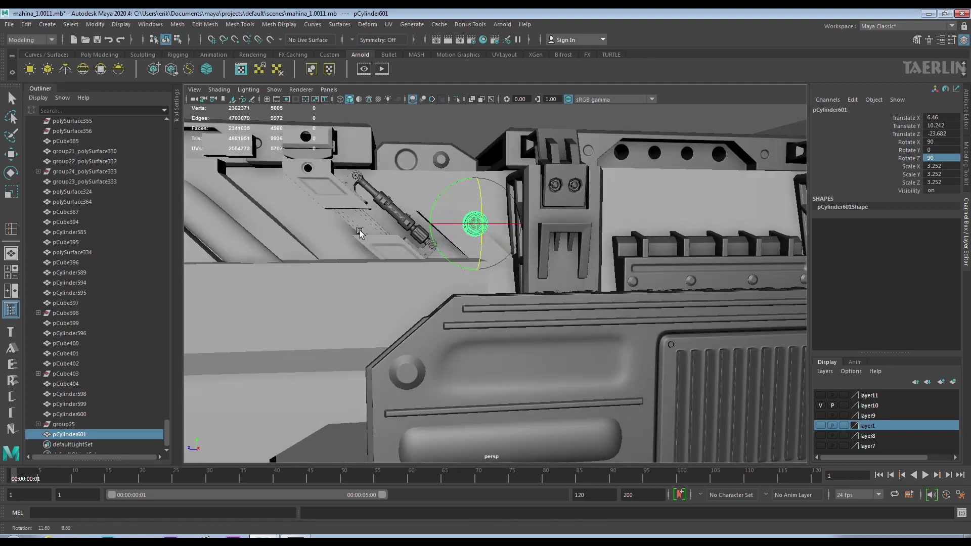
{"action": "left_click_drag", "start_coordinate": [360, 230], "coordinate": [440, 271], "text": "alt"}
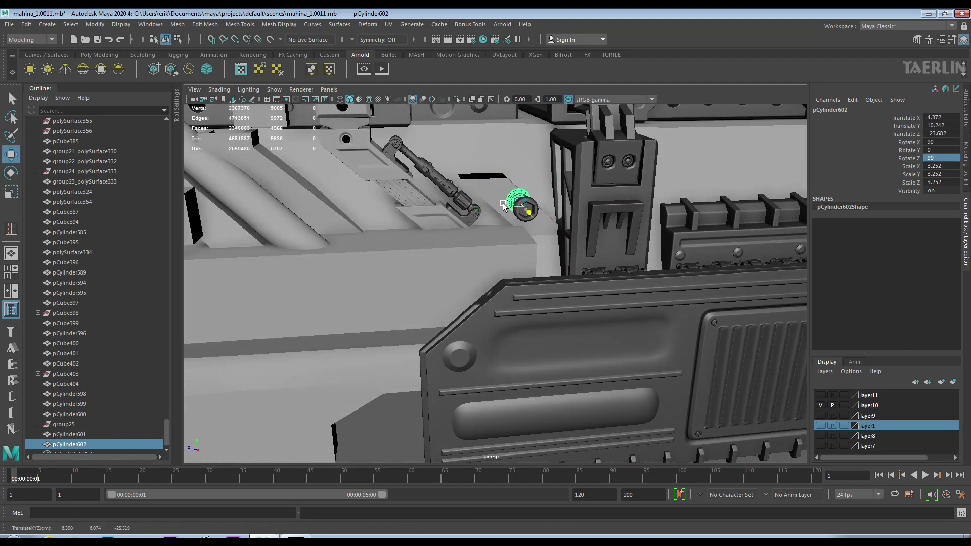
{"action": "left_click_drag", "start_coordinate": [503, 205], "coordinate": [455, 208]}
{"action": "scroll", "coordinate": [460, 243], "scroll_direction": "up", "scroll_amount": 3}
{"action": "scroll", "coordinate": [603, 261], "scroll_direction": "up", "scroll_amount": 3}
{"action": "scroll", "coordinate": [569, 195], "scroll_direction": "up", "scroll_amount": 2}
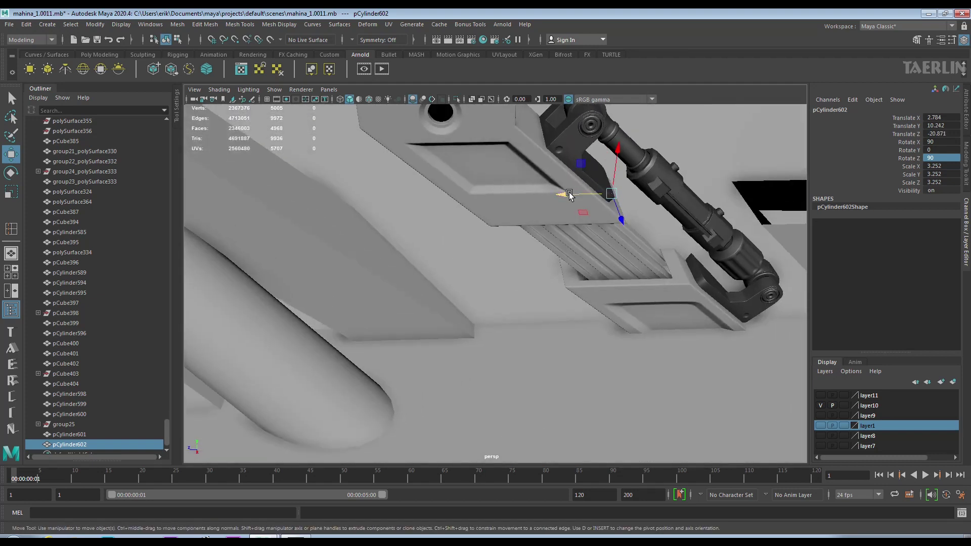
{"action": "left_click_drag", "start_coordinate": [675, 247], "coordinate": [632, 283], "text": "alt"}
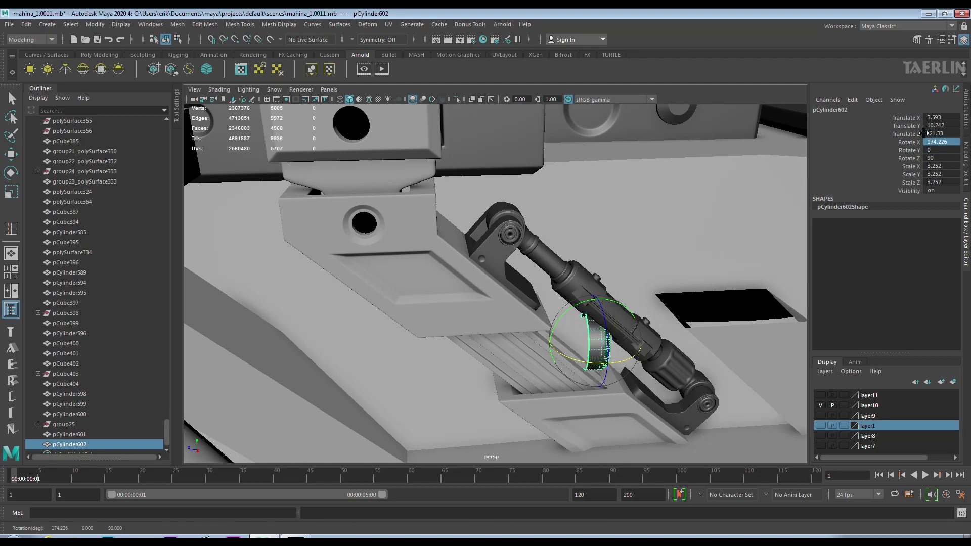
Set Rotate X to 180, raise the cylinder onto the bracket, and turn Y to about -47.7.
{"action": "type", "text": "0"}
{"action": "key", "text": "Return"}
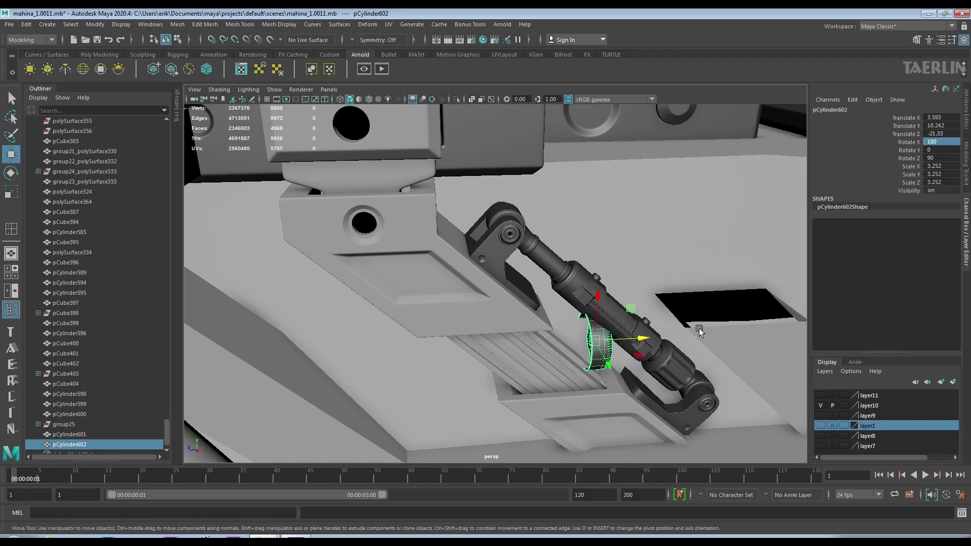
{"action": "scroll", "coordinate": [674, 320], "scroll_direction": "up", "scroll_amount": 5}
{"action": "left_click_drag", "start_coordinate": [633, 425], "coordinate": [526, 318]}
{"action": "scroll", "coordinate": [561, 335], "scroll_direction": "up", "scroll_amount": 5}
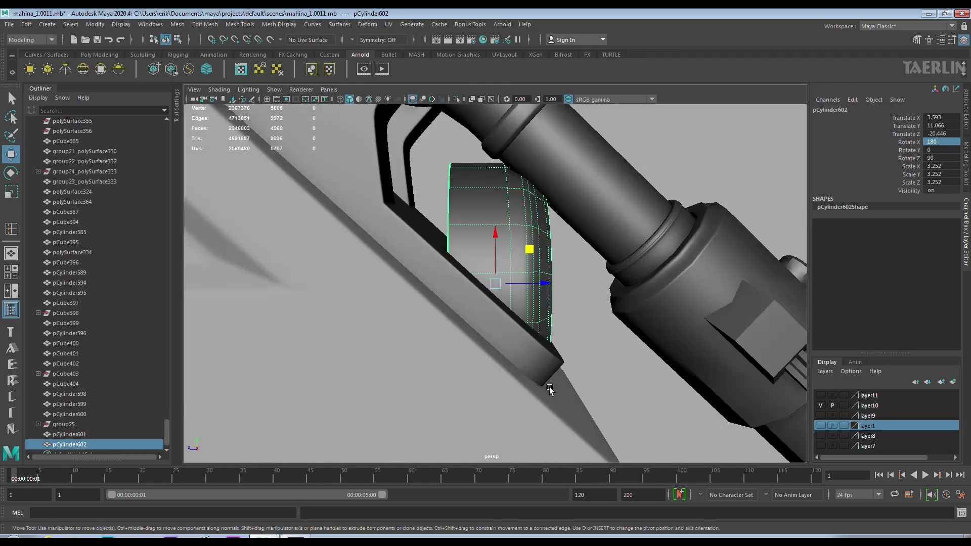
{"action": "scroll", "coordinate": [561, 335], "scroll_direction": "down", "scroll_amount": 3}
{"action": "scroll", "coordinate": [504, 300], "scroll_direction": "down", "scroll_amount": 1}
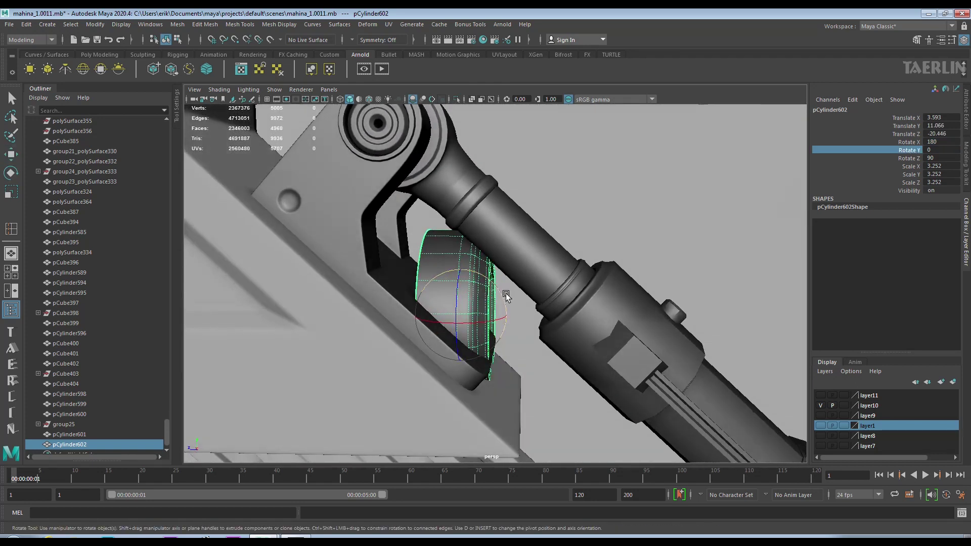
{"action": "left_click_drag", "start_coordinate": [503, 300], "coordinate": [474, 274]}
Scale the cylinder down to 0.881, 0.881, 0.74 and nudge it onto the joint.
{"action": "key", "text": "r"}
{"action": "scroll", "coordinate": [469, 273], "scroll_direction": "down", "scroll_amount": 2}
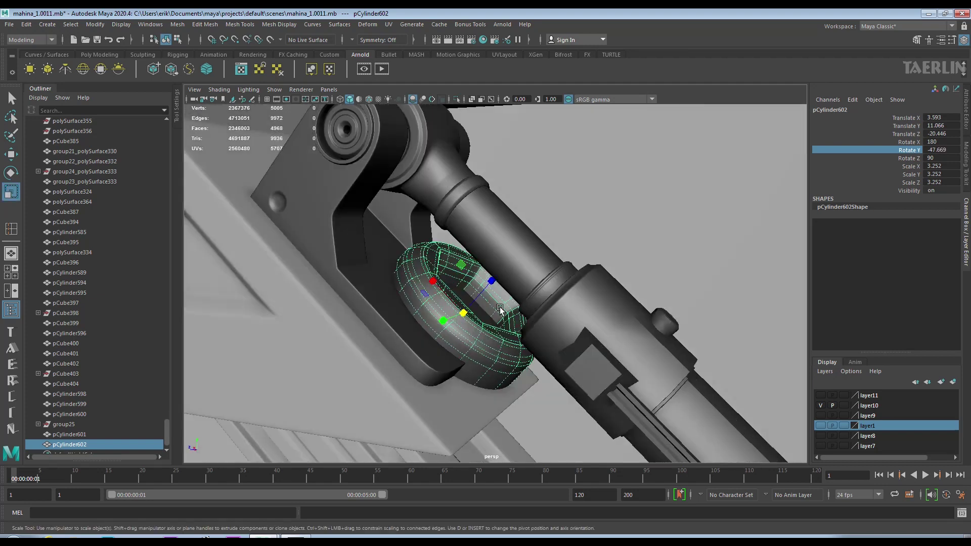
{"action": "left_click_drag", "start_coordinate": [460, 283], "coordinate": [424, 294]}
{"action": "scroll", "coordinate": [425, 293], "scroll_direction": "down", "scroll_amount": 2}
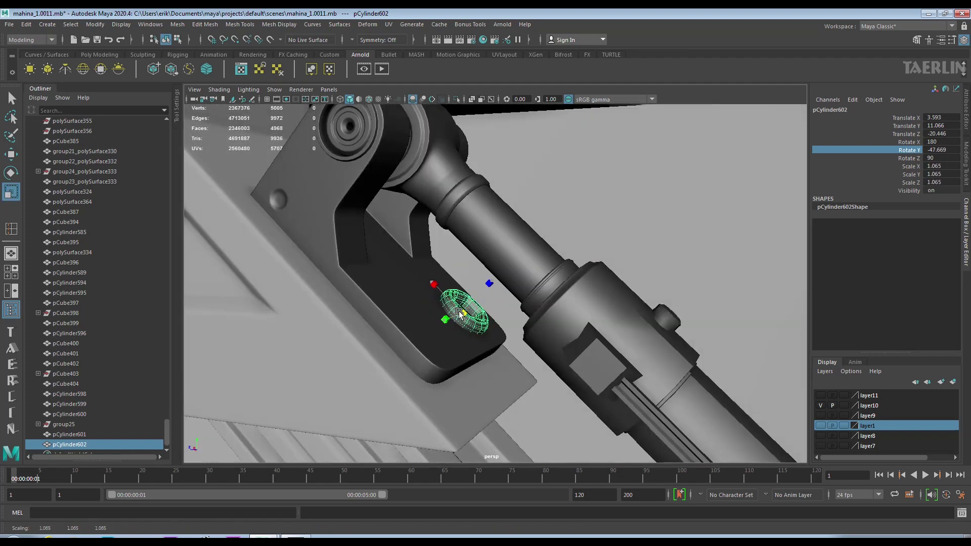
{"action": "left_click", "coordinate": [12, 156]}
{"action": "scroll", "coordinate": [495, 287], "scroll_direction": "up", "scroll_amount": 2}
{"action": "left_click_drag", "start_coordinate": [494, 286], "coordinate": [498, 279]}
{"action": "scroll", "coordinate": [485, 293], "scroll_direction": "down", "scroll_amount": 2}
{"action": "scroll", "coordinate": [476, 304], "scroll_direction": "up", "scroll_amount": 1}
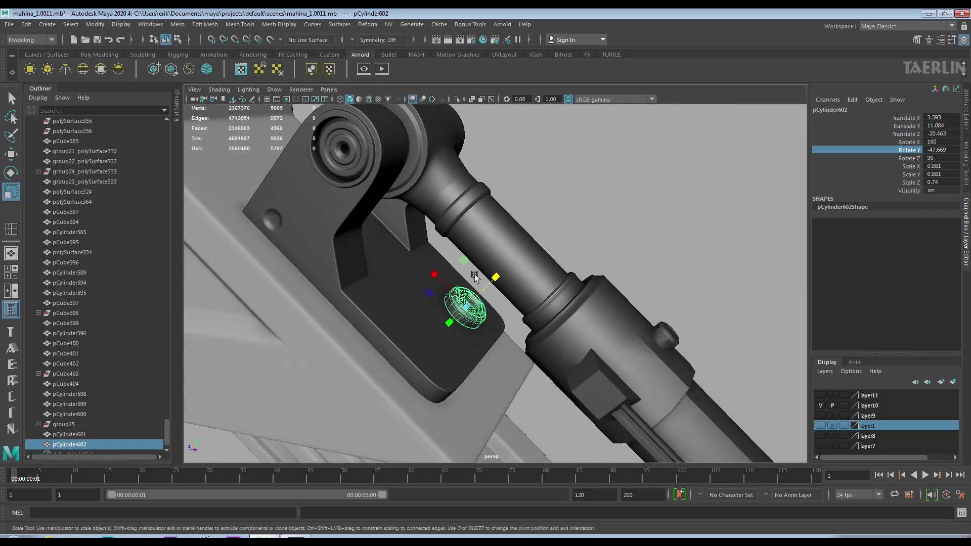
Extrude the joint cylinder's edge ring with an offset of nearly zero.
{"action": "scroll", "coordinate": [472, 279], "scroll_direction": "up", "scroll_amount": 3}
{"action": "scroll", "coordinate": [557, 263], "scroll_direction": "up", "scroll_amount": 3}
{"action": "right_click", "coordinate": [518, 288], "text": "shift"}
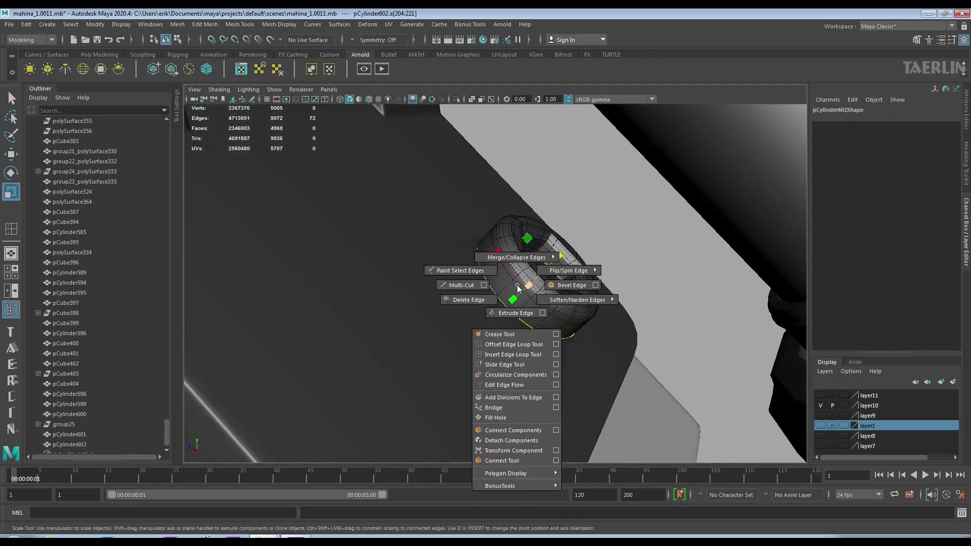
{"action": "left_click", "coordinate": [514, 313]}
{"action": "mouse_move", "coordinate": [667, 302]}
{"action": "left_mouse_down"}
{"action": "mouse_move", "coordinate": [677, 301]}
{"action": "mouse_move", "coordinate": [533, 231]}
{"action": "left_mouse_up"}
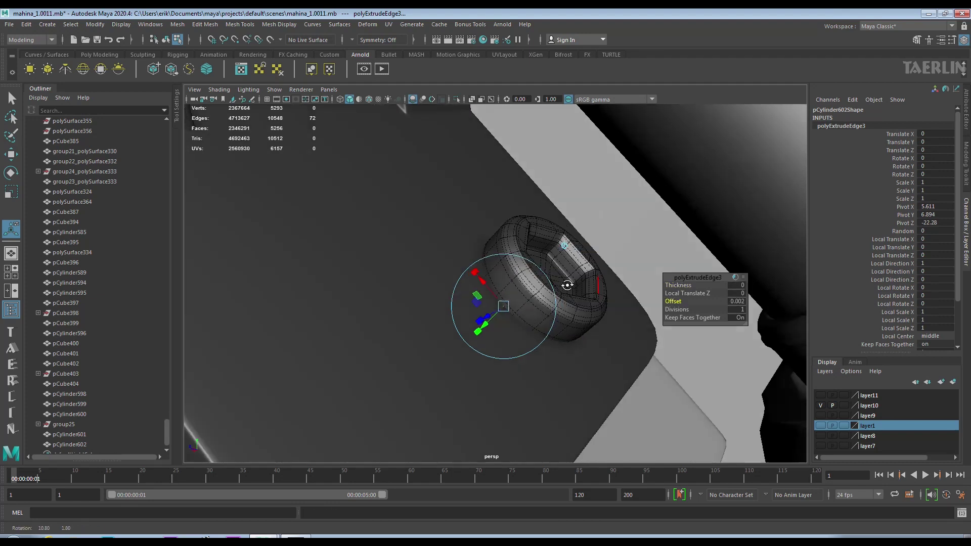
Slide the joint cylinder along X and duplicate it for the strut's pins.
{"action": "scroll", "coordinate": [532, 230], "scroll_direction": "down", "scroll_amount": 5}
{"action": "key", "text": "F8"}
{"action": "key", "text": "w"}
{"action": "mouse_move", "coordinate": [502, 276]}
{"action": "left_mouse_down", "text": "alt"}
{"action": "mouse_move", "coordinate": [505, 291]}
{"action": "mouse_move", "coordinate": [490, 291]}
{"action": "left_mouse_up", "text": "alt"}
{"action": "mouse_move", "coordinate": [553, 246]}
{"action": "left_mouse_down", "text": "alt"}
{"action": "mouse_move", "coordinate": [539, 276]}
{"action": "mouse_move", "coordinate": [349, 298]}
{"action": "mouse_move", "coordinate": [373, 286]}
{"action": "mouse_move", "coordinate": [389, 207]}
{"action": "left_mouse_up", "text": "alt"}
{"action": "key", "text": "ctrl+d"}
{"action": "left_click", "coordinate": [390, 207], "text": "shift"}
{"action": "key", "text": "ctrl+d"}
Orbit around the strut to inspect the lower joint from several angles.
{"action": "mouse_move", "coordinate": [487, 249]}
{"action": "left_mouse_down", "text": "alt"}
{"action": "mouse_move", "coordinate": [499, 308]}
{"action": "mouse_move", "coordinate": [573, 288]}
{"action": "mouse_move", "coordinate": [535, 236]}
{"action": "mouse_move", "coordinate": [532, 248]}
{"action": "mouse_move", "coordinate": [553, 248]}
{"action": "mouse_move", "coordinate": [343, 275]}
{"action": "mouse_move", "coordinate": [520, 236]}
{"action": "left_mouse_up", "text": "alt"}
{"action": "scroll", "coordinate": [523, 236], "scroll_direction": "down", "scroll_amount": 3}
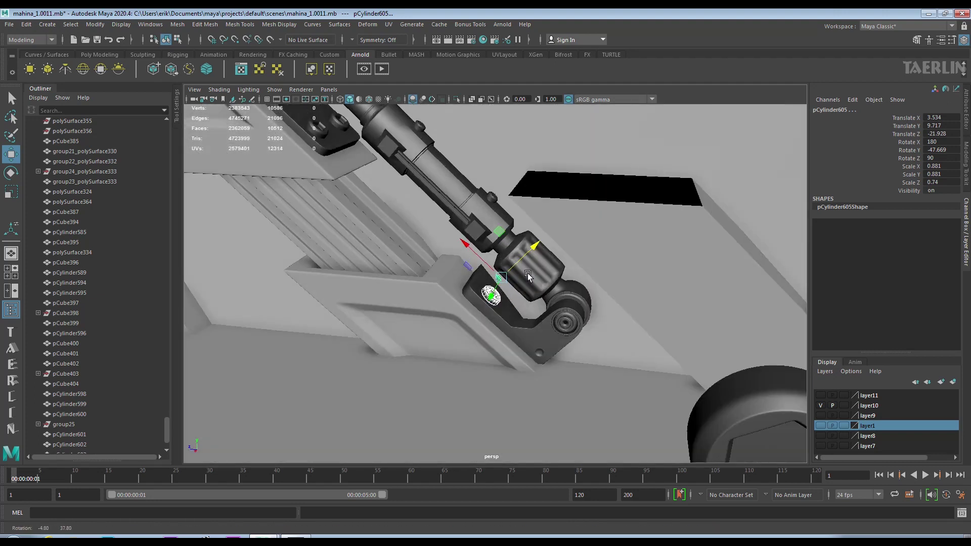
{"action": "mouse_move", "coordinate": [527, 276]}
{"action": "left_mouse_down", "text": "alt"}
{"action": "mouse_move", "coordinate": [472, 247]}
{"action": "mouse_move", "coordinate": [567, 247]}
{"action": "left_mouse_up", "text": "alt"}
{"action": "scroll", "coordinate": [460, 238], "scroll_direction": "down", "scroll_amount": 5}
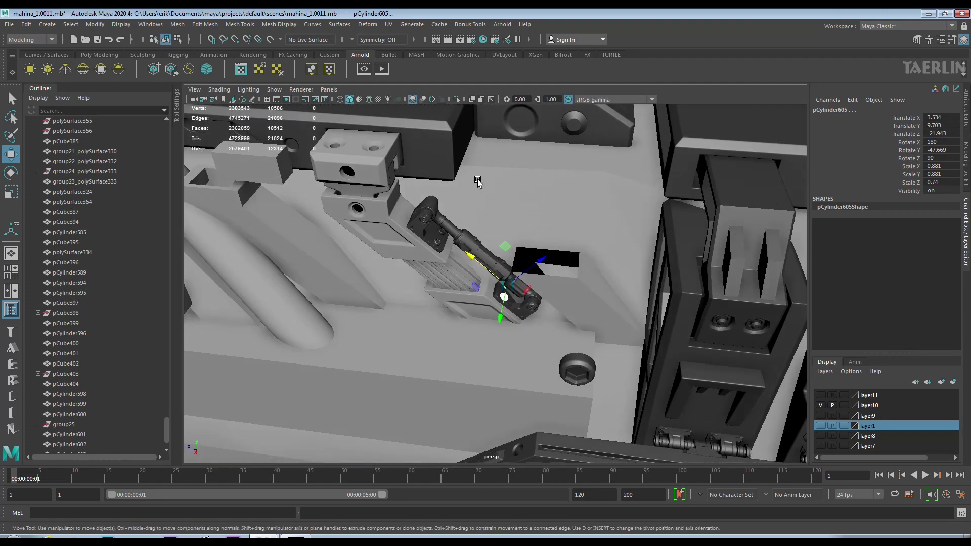
{"action": "mouse_move", "coordinate": [468, 189]}
{"action": "left_mouse_down", "text": "alt"}
{"action": "mouse_move", "coordinate": [450, 214]}
{"action": "mouse_move", "coordinate": [416, 181]}
{"action": "mouse_move", "coordinate": [488, 168]}
{"action": "mouse_move", "coordinate": [423, 171]}
{"action": "left_mouse_up", "text": "alt"}
{"action": "left_click_drag", "start_coordinate": [533, 198], "coordinate": [520, 194], "text": "alt"}
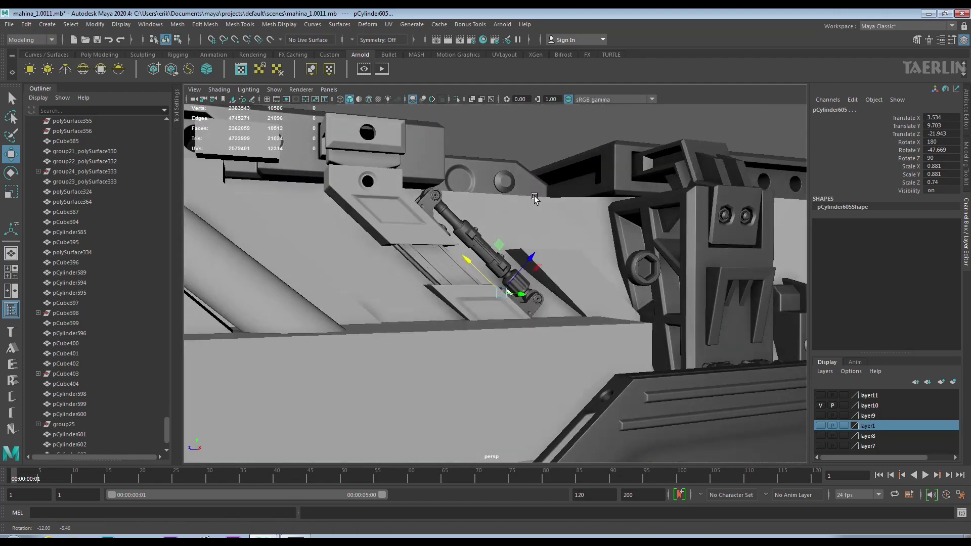
{"action": "mouse_move", "coordinate": [516, 192]}
{"action": "left_mouse_down", "text": "alt"}
{"action": "mouse_move", "coordinate": [635, 225]}
{"action": "mouse_move", "coordinate": [593, 221]}
{"action": "mouse_move", "coordinate": [621, 228]}
{"action": "mouse_move", "coordinate": [538, 262]}
{"action": "left_mouse_up", "text": "alt"}
Select the hinge panels and strip, then the piston and the large body piece.
{"action": "left_click", "coordinate": [556, 291]}
{"action": "left_click", "coordinate": [538, 262], "text": "shift"}
{"action": "left_click", "coordinate": [479, 196], "text": "shift"}
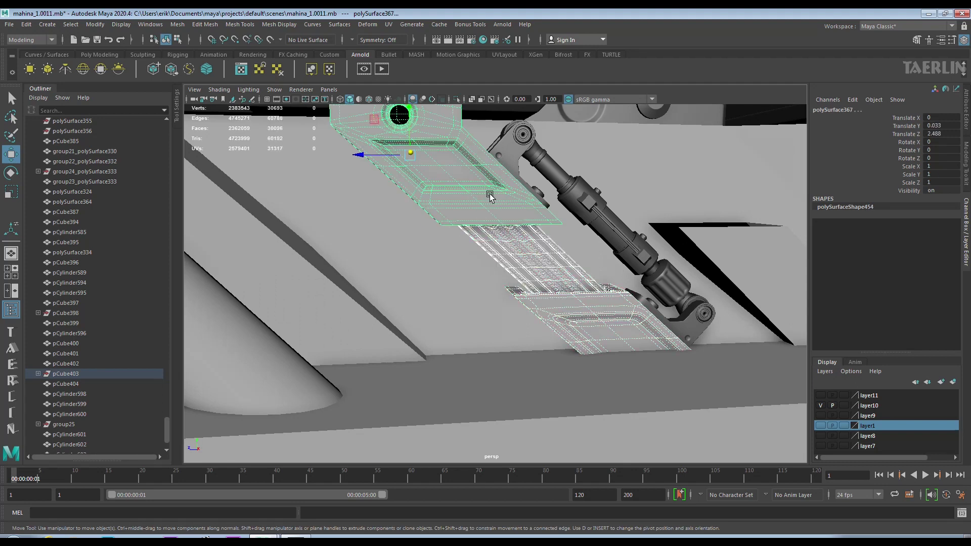
{"action": "left_click", "coordinate": [607, 313]}
{"action": "right_click", "coordinate": [622, 303]}
{"action": "mouse_move", "coordinate": [622, 303]}
{"action": "left_mouse_down", "text": "alt"}
{"action": "mouse_move", "coordinate": [656, 204]}
{"action": "mouse_move", "coordinate": [629, 233]}
{"action": "mouse_move", "coordinate": [684, 193]}
{"action": "mouse_move", "coordinate": [724, 281]}
{"action": "mouse_move", "coordinate": [735, 268]}
{"action": "left_mouse_up", "text": "alt"}
{"action": "left_click", "coordinate": [629, 234]}
{"action": "left_click", "coordinate": [685, 193]}
{"action": "mouse_move", "coordinate": [736, 266]}
{"action": "right_mouse_down", "text": "alt"}
{"action": "mouse_move", "coordinate": [525, 246]}
{"action": "mouse_move", "coordinate": [653, 270]}
{"action": "mouse_move", "coordinate": [584, 281]}
{"action": "right_mouse_up", "text": "alt"}
{"action": "mouse_move", "coordinate": [585, 281]}
{"action": "left_mouse_down", "text": "alt"}
{"action": "mouse_move", "coordinate": [496, 240]}
{"action": "mouse_move", "coordinate": [670, 296]}
{"action": "left_mouse_up", "text": "alt"}
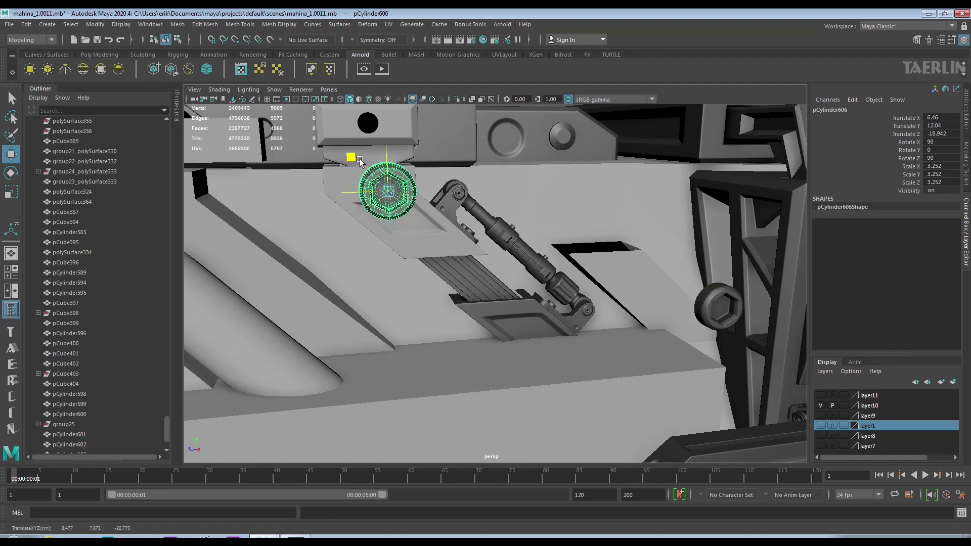
Scale the bolt cylinder to 1.357 and centre it in the block's round hole.
{"action": "left_click_drag", "start_coordinate": [360, 161], "coordinate": [651, 392], "text": "alt"}
{"action": "left_click_drag", "start_coordinate": [482, 321], "coordinate": [581, 334], "text": "alt"}
{"action": "scroll", "coordinate": [483, 186], "scroll_direction": "up", "scroll_amount": 5}
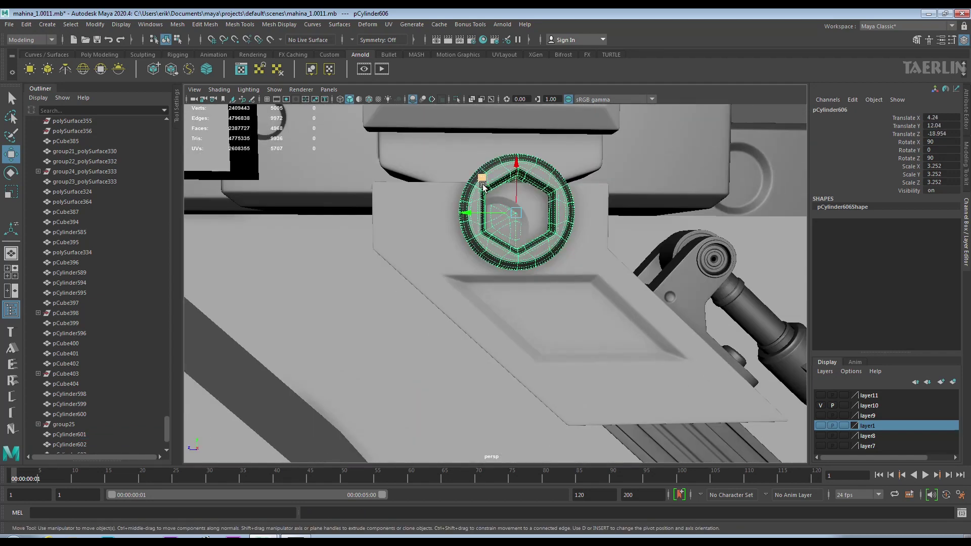
{"action": "mouse_move", "coordinate": [506, 275]}
{"action": "left_mouse_down", "text": "alt"}
{"action": "mouse_move", "coordinate": [498, 273]}
{"action": "mouse_move", "coordinate": [522, 278]}
{"action": "left_mouse_up", "text": "alt"}
{"action": "right_click_drag", "start_coordinate": [522, 277], "coordinate": [632, 308], "text": "alt"}
{"action": "mouse_move", "coordinate": [642, 314]}
{"action": "left_mouse_down"}
{"action": "mouse_move", "coordinate": [654, 317]}
{"action": "mouse_move", "coordinate": [634, 317]}
{"action": "left_mouse_up"}
{"action": "left_click_drag", "start_coordinate": [455, 303], "coordinate": [337, 219], "text": "alt"}
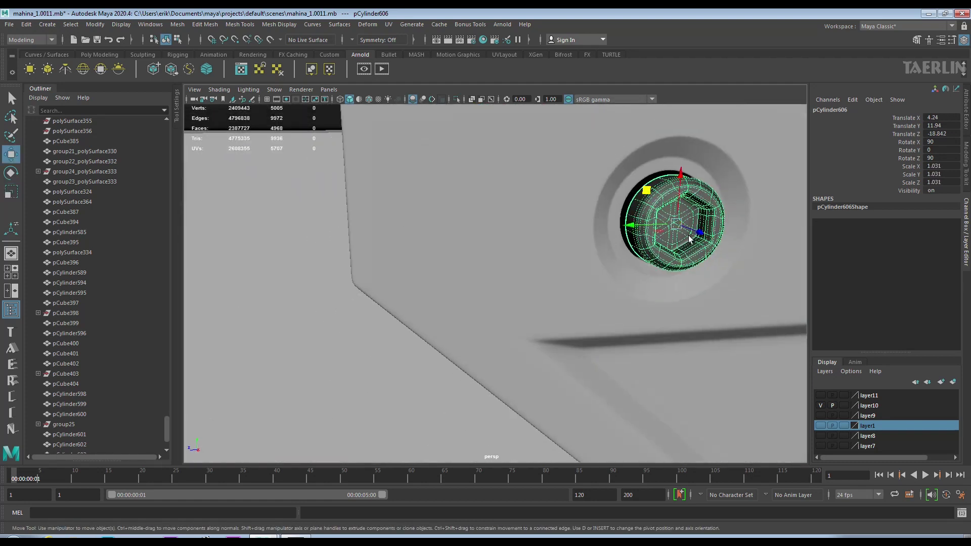
{"action": "left_click_drag", "start_coordinate": [682, 230], "coordinate": [680, 229]}
{"action": "mouse_move", "coordinate": [681, 229]}
{"action": "left_mouse_down", "text": "alt"}
{"action": "mouse_move", "coordinate": [642, 201]}
{"action": "mouse_move", "coordinate": [638, 259]}
{"action": "mouse_move", "coordinate": [579, 239]}
{"action": "left_mouse_up", "text": "alt"}
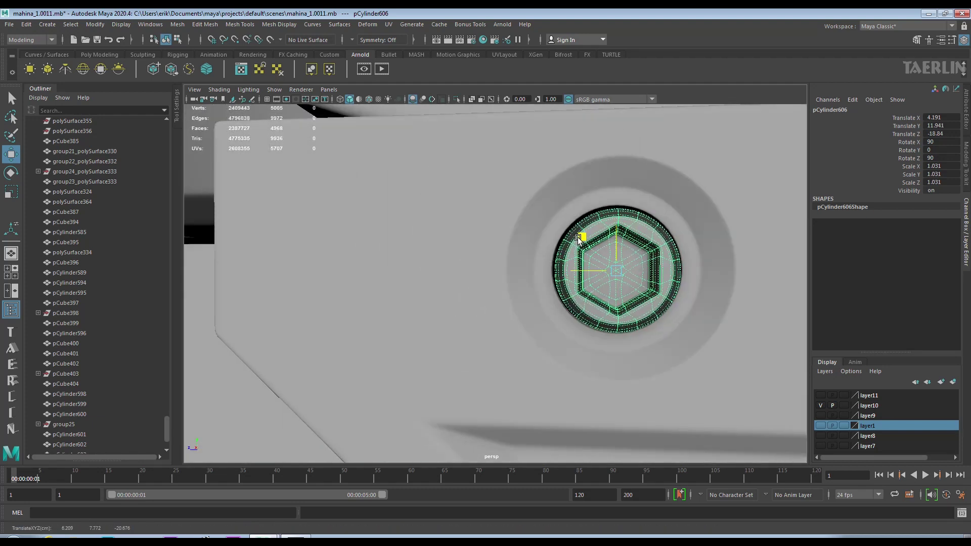
{"action": "scroll", "coordinate": [588, 257], "scroll_direction": "down", "scroll_amount": 5}
{"action": "mouse_move", "coordinate": [585, 223]}
{"action": "left_mouse_down", "text": "alt"}
{"action": "mouse_move", "coordinate": [685, 281]}
{"action": "mouse_move", "coordinate": [600, 254]}
{"action": "mouse_move", "coordinate": [603, 244]}
{"action": "left_mouse_up", "text": "alt"}
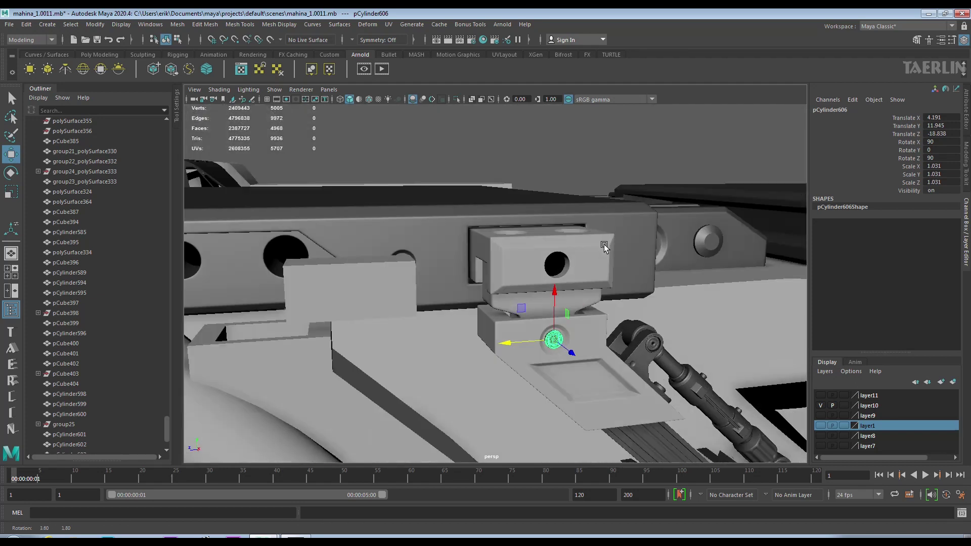
Duplicate the bolt, move the copy into the upper hole, and enlarge it to fit.
{"action": "key", "text": "ctrl+d"}
{"action": "left_click_drag", "start_coordinate": [560, 296], "coordinate": [560, 223]}
{"action": "scroll", "coordinate": [578, 216], "scroll_direction": "up", "scroll_amount": 5}
{"action": "mouse_move", "coordinate": [579, 217]}
{"action": "middle_mouse_down", "text": "alt"}
{"action": "mouse_move", "coordinate": [548, 100]}
{"action": "mouse_move", "coordinate": [540, 154]}
{"action": "middle_mouse_up", "text": "alt"}
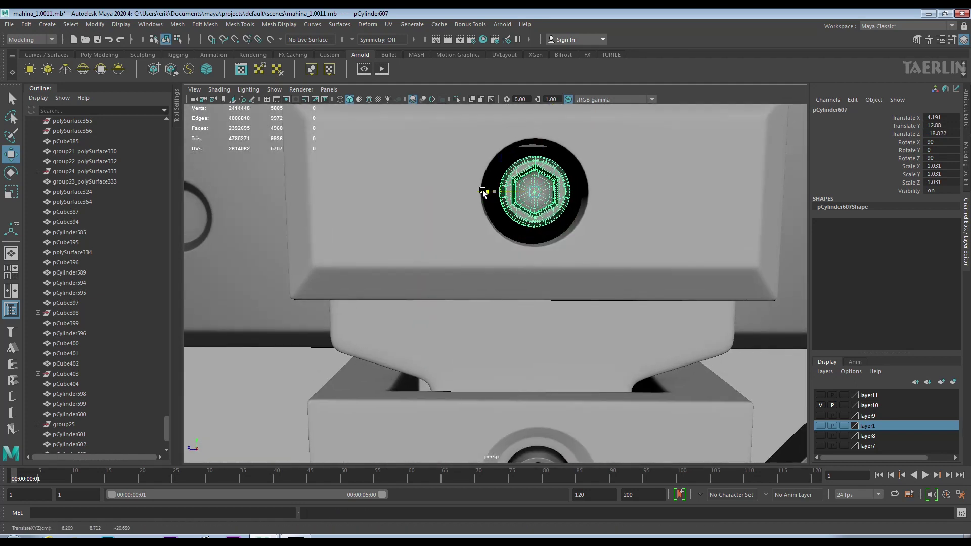
{"action": "left_click", "coordinate": [6, 194]}
{"action": "mouse_move", "coordinate": [544, 198]}
{"action": "middle_mouse_down", "text": "alt"}
{"action": "mouse_move", "coordinate": [586, 198]}
{"action": "mouse_move", "coordinate": [564, 202]}
{"action": "middle_mouse_up", "text": "alt"}
{"action": "left_click_drag", "start_coordinate": [539, 192], "coordinate": [539, 194]}
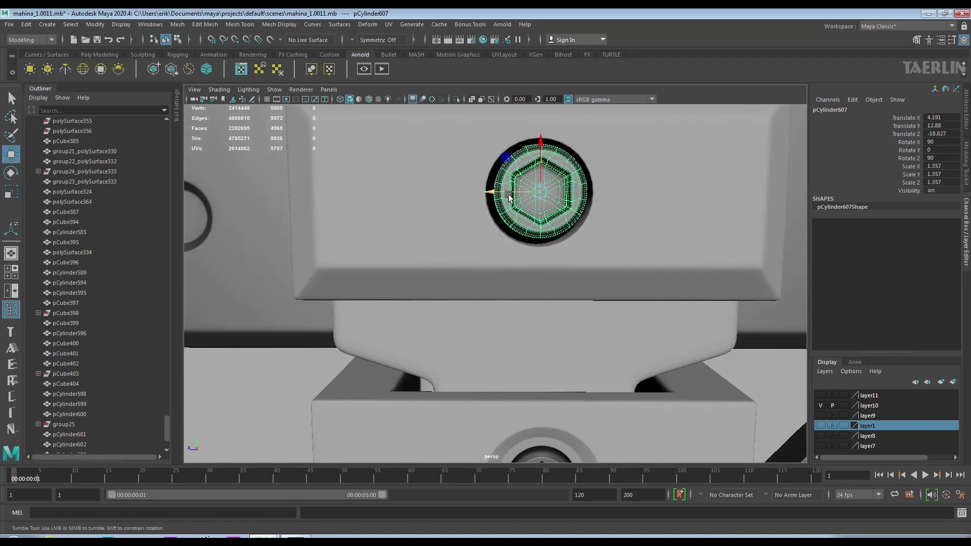
Clear the selection, pick the small bolt cylinder, and view the machine frontally.
{"action": "mouse_move", "coordinate": [493, 193]}
{"action": "left_mouse_down", "text": "alt"}
{"action": "mouse_move", "coordinate": [640, 219]}
{"action": "mouse_move", "coordinate": [645, 264]}
{"action": "mouse_move", "coordinate": [572, 412]}
{"action": "mouse_move", "coordinate": [639, 344]}
{"action": "mouse_move", "coordinate": [340, 310]}
{"action": "mouse_move", "coordinate": [689, 392]}
{"action": "mouse_move", "coordinate": [530, 347]}
{"action": "mouse_move", "coordinate": [481, 316]}
{"action": "mouse_move", "coordinate": [445, 315]}
{"action": "left_mouse_up", "text": "alt"}
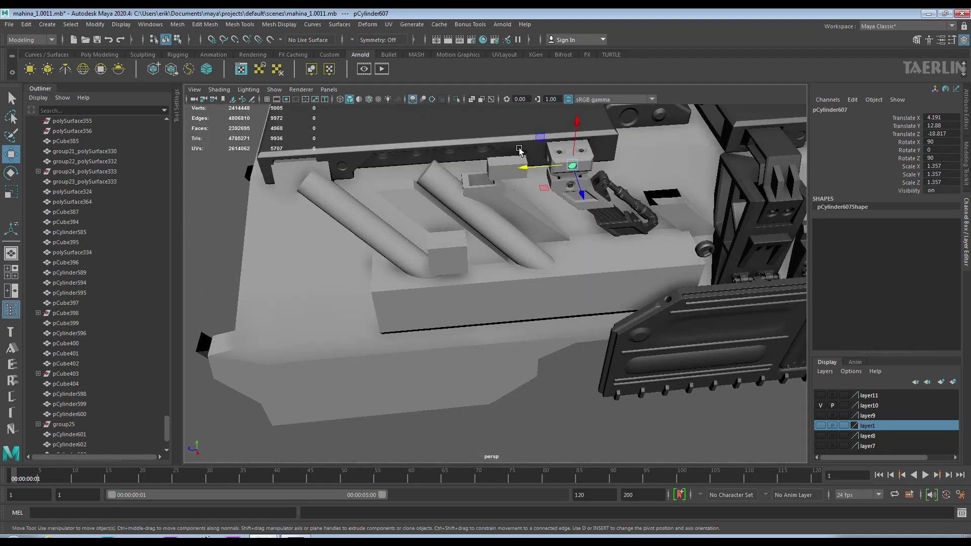
{"action": "left_click", "coordinate": [571, 412]}
{"action": "left_click", "coordinate": [517, 317]}
{"action": "left_click_drag", "start_coordinate": [650, 233], "coordinate": [609, 294], "text": "alt"}
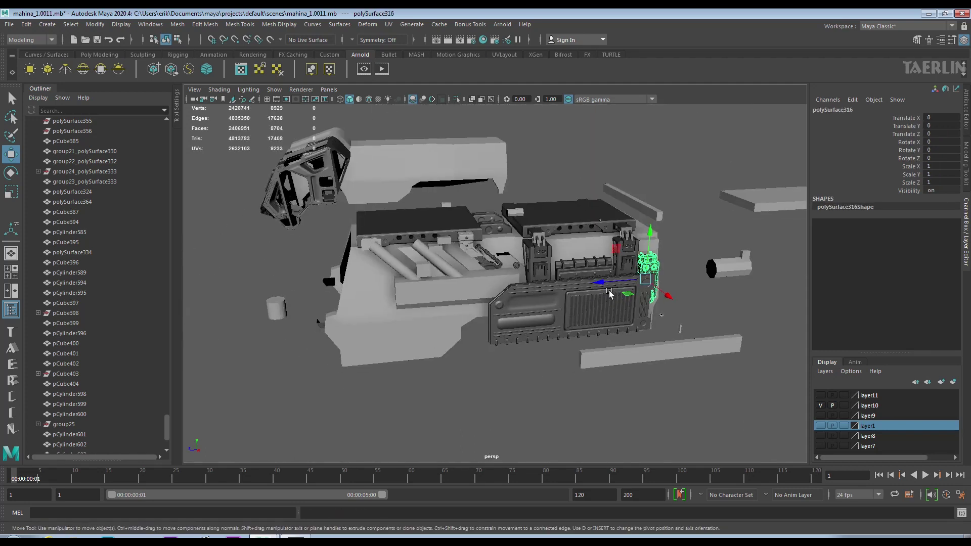
Slide the small bolt along X toward the bracket block and lower it slightly.
{"action": "left_click_drag", "start_coordinate": [523, 240], "coordinate": [516, 241]}
{"action": "key", "text": "f"}
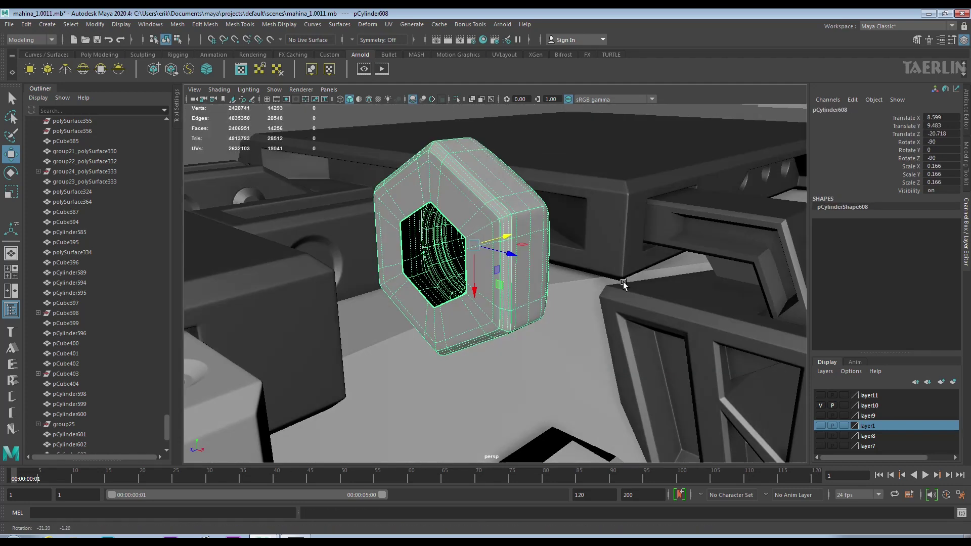
{"action": "left_click_drag", "start_coordinate": [623, 282], "coordinate": [266, 221], "text": "alt"}
{"action": "left_click_drag", "start_coordinate": [266, 221], "coordinate": [422, 260], "text": "alt"}
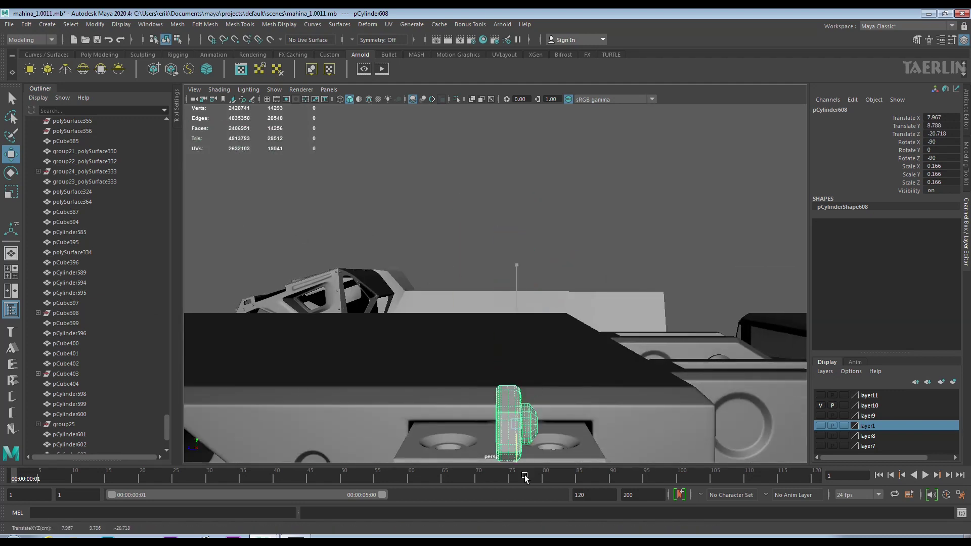
{"action": "left_click_drag", "start_coordinate": [525, 479], "coordinate": [521, 475]}
{"action": "left_click_drag", "start_coordinate": [521, 475], "coordinate": [450, 402], "text": "alt"}
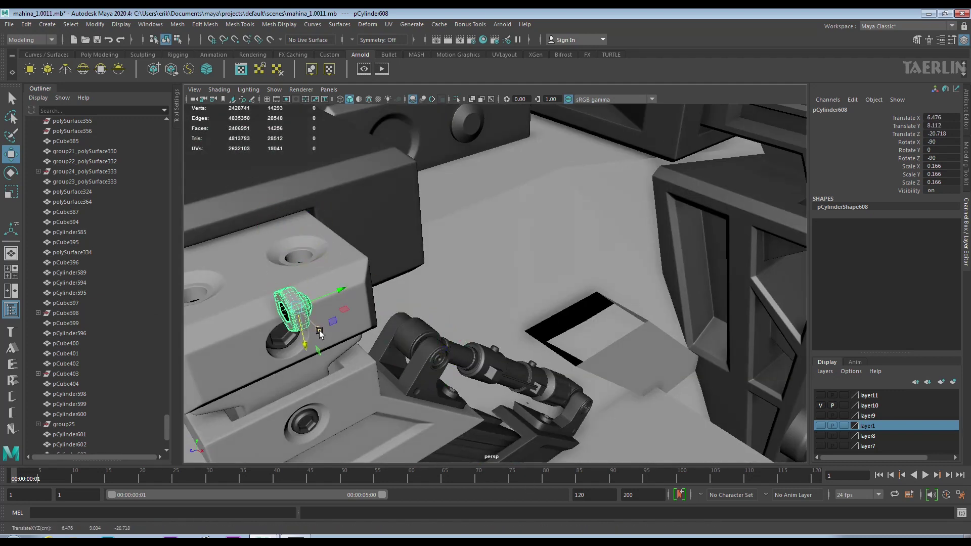
{"action": "left_click_drag", "start_coordinate": [278, 296], "coordinate": [506, 223], "text": "alt"}
{"action": "scroll", "coordinate": [475, 240], "scroll_direction": "up", "scroll_amount": 3}
{"action": "scroll", "coordinate": [475, 237], "scroll_direction": "up", "scroll_amount": 3}
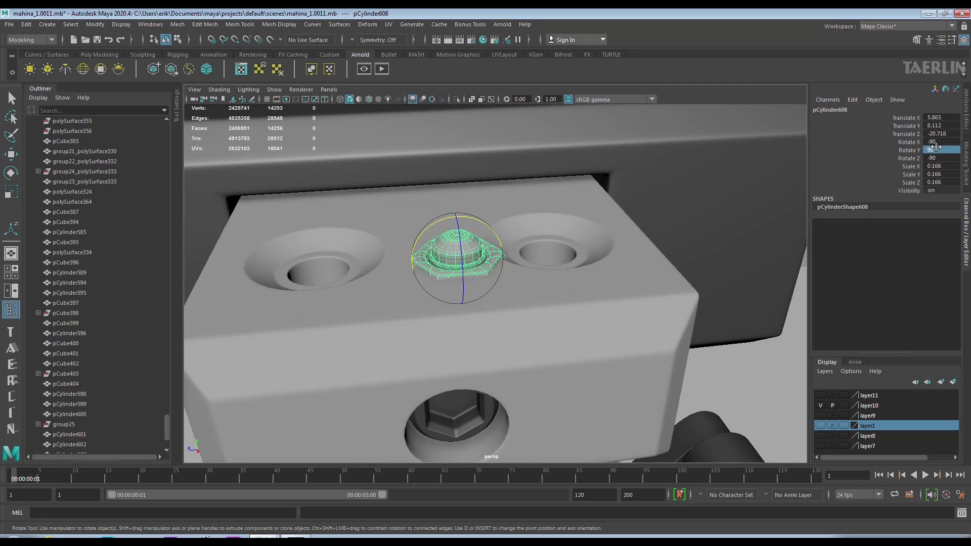
Move the bolt into the right-hand hole and shrink it slightly to fit.
{"action": "left_click", "coordinate": [16, 158]}
{"action": "mouse_move", "coordinate": [445, 304]}
{"action": "left_mouse_down", "text": "alt"}
{"action": "mouse_move", "coordinate": [495, 307]}
{"action": "mouse_move", "coordinate": [581, 252]}
{"action": "mouse_move", "coordinate": [553, 212]}
{"action": "mouse_move", "coordinate": [520, 300]}
{"action": "left_mouse_up", "text": "alt"}
{"action": "scroll", "coordinate": [521, 301], "scroll_direction": "up", "scroll_amount": 3}
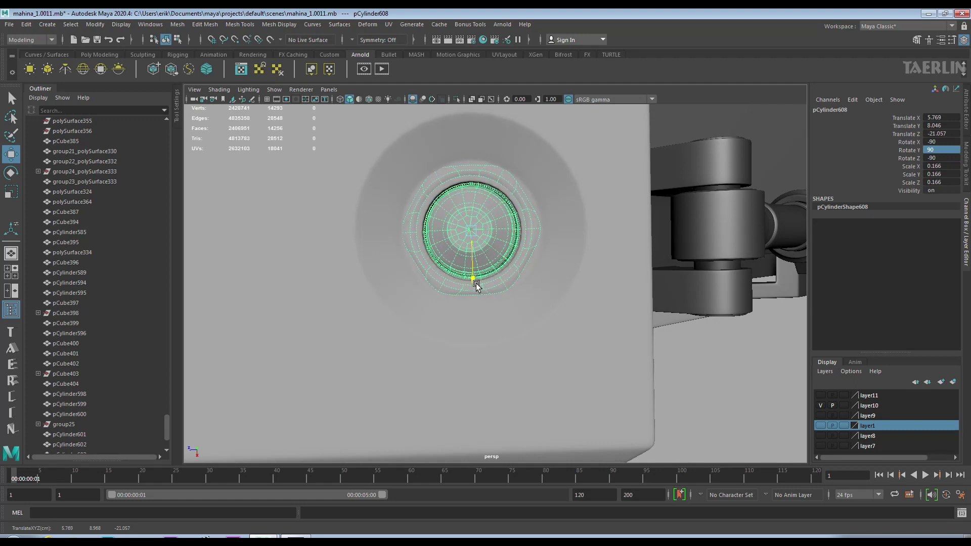
{"action": "key", "text": "r"}
{"action": "mouse_move", "coordinate": [471, 282]}
{"action": "left_mouse_down", "text": "alt"}
{"action": "mouse_move", "coordinate": [480, 236]}
{"action": "mouse_move", "coordinate": [438, 241]}
{"action": "mouse_move", "coordinate": [1, 156]}
{"action": "left_mouse_up", "text": "alt"}
Duplicate the bolt and nudge the copy along Z toward the bolt hole.
{"action": "key", "text": "ctrl+d"}
{"action": "mouse_move", "coordinate": [484, 205]}
{"action": "left_mouse_down", "text": "alt"}
{"action": "mouse_move", "coordinate": [580, 225]}
{"action": "mouse_move", "coordinate": [563, 230]}
{"action": "left_mouse_up", "text": "alt"}
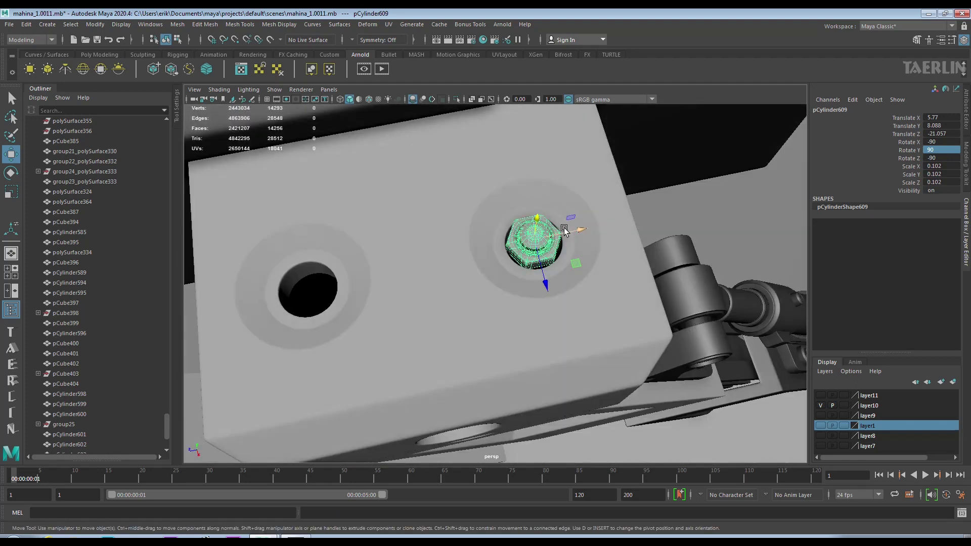
{"action": "left_click_drag", "start_coordinate": [343, 278], "coordinate": [379, 261]}
{"action": "key", "text": "f"}
{"action": "mouse_move", "coordinate": [607, 291]}
{"action": "left_mouse_down", "text": "alt"}
{"action": "mouse_move", "coordinate": [594, 241]}
{"action": "mouse_move", "coordinate": [581, 262]}
{"action": "mouse_move", "coordinate": [579, 223]}
{"action": "left_mouse_up", "text": "alt"}
{"action": "scroll", "coordinate": [593, 241], "scroll_direction": "down", "scroll_amount": 5}
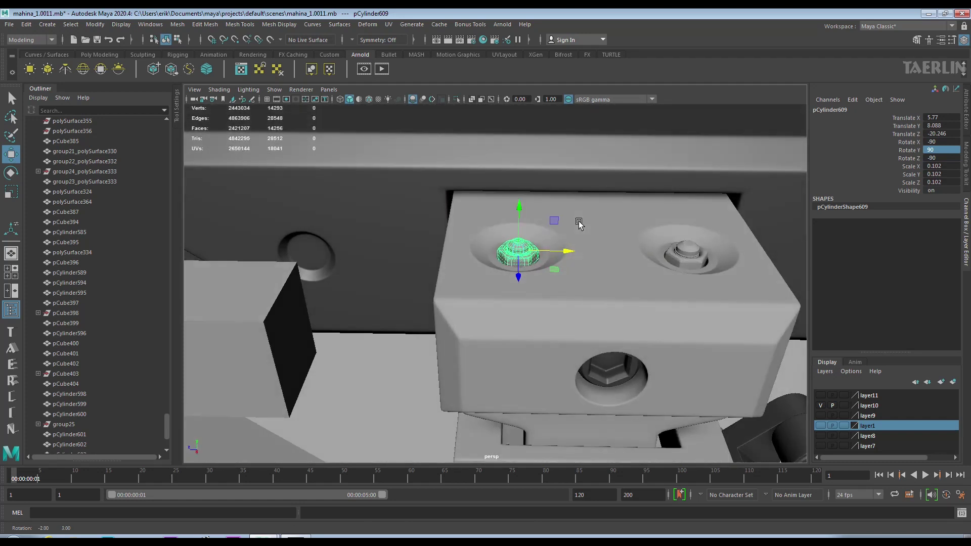
Delete one recess nut, enlarge the other to 0.129 and centre it in its recess.
{"action": "key", "text": "Delete"}
{"action": "mouse_move", "coordinate": [689, 250]}
{"action": "left_mouse_down", "text": "alt"}
{"action": "mouse_move", "coordinate": [592, 188]}
{"action": "mouse_move", "coordinate": [610, 239]}
{"action": "left_mouse_up", "text": "alt"}
{"action": "left_click", "coordinate": [538, 244]}
{"action": "left_click", "coordinate": [11, 191]}
{"action": "middle_click_drag", "start_coordinate": [622, 253], "coordinate": [629, 250]}
{"action": "left_click_drag", "start_coordinate": [629, 250], "coordinate": [597, 222], "text": "alt"}
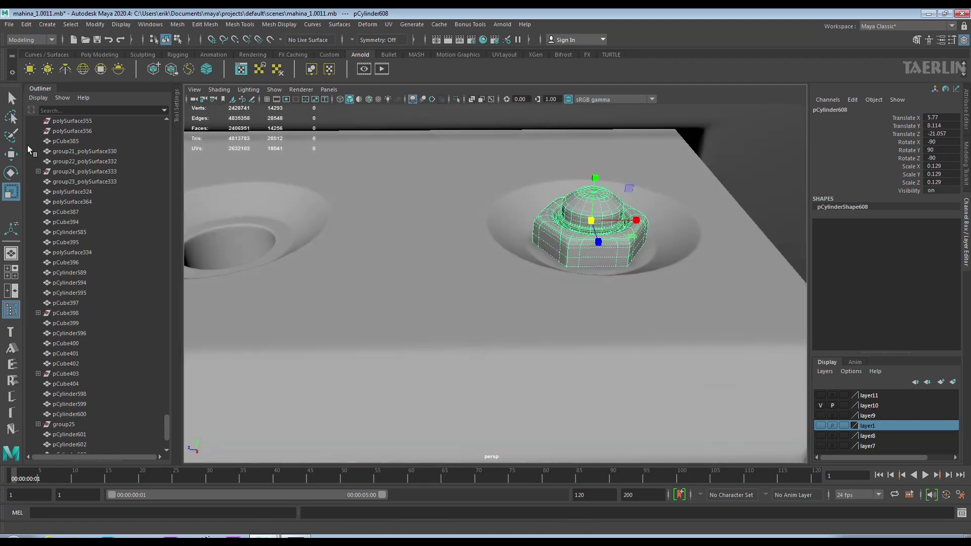
{"action": "left_click_drag", "start_coordinate": [595, 172], "coordinate": [598, 176]}
{"action": "left_click_drag", "start_coordinate": [665, 212], "coordinate": [627, 246], "text": "alt"}
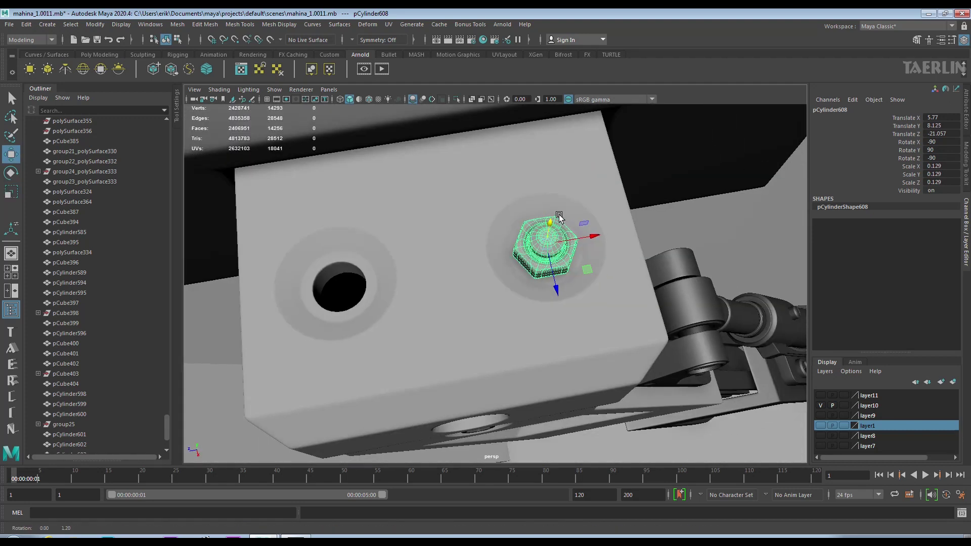
{"action": "middle_click_drag", "start_coordinate": [464, 272], "coordinate": [404, 256]}
{"action": "mouse_move", "coordinate": [404, 255]}
{"action": "left_mouse_down", "text": "alt"}
{"action": "mouse_move", "coordinate": [506, 259]}
{"action": "mouse_move", "coordinate": [580, 323]}
{"action": "mouse_move", "coordinate": [595, 306]}
{"action": "left_mouse_up", "text": "alt"}
Combine the bracket block and its nuts into a single mesh.
{"action": "left_click", "coordinate": [620, 334]}
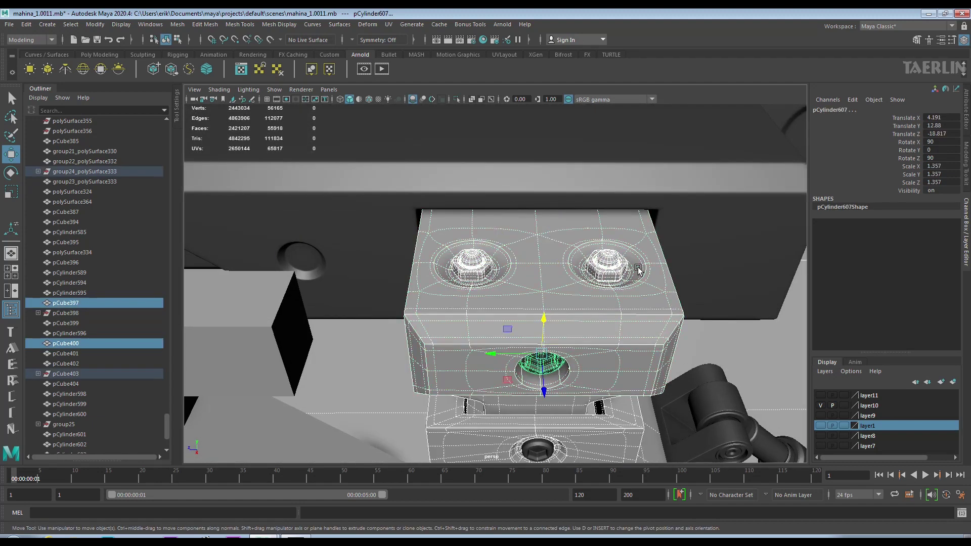
{"action": "left_click_drag", "start_coordinate": [483, 210], "coordinate": [628, 273], "text": "alt"}
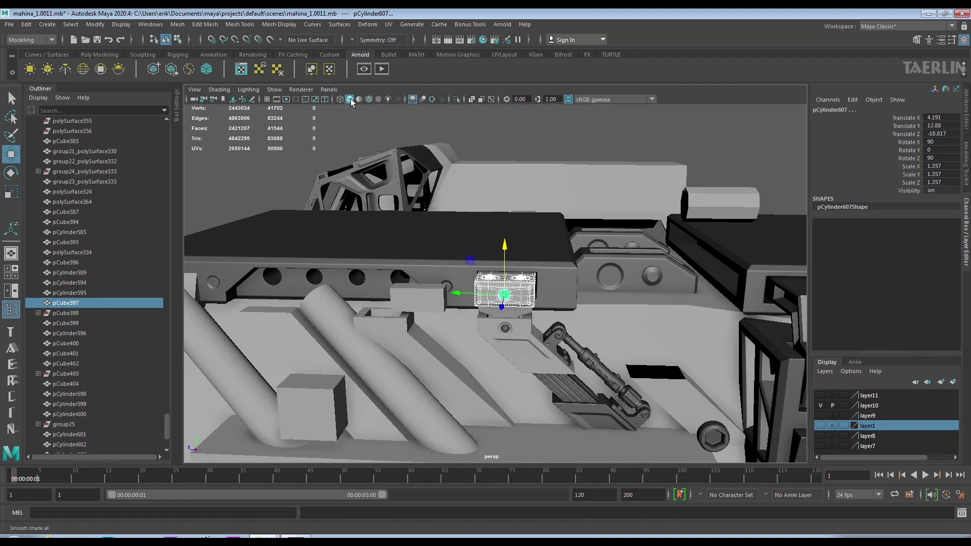
{"action": "left_click", "coordinate": [340, 99]}
{"action": "left_click_drag", "start_coordinate": [455, 253], "coordinate": [578, 226], "text": "alt"}
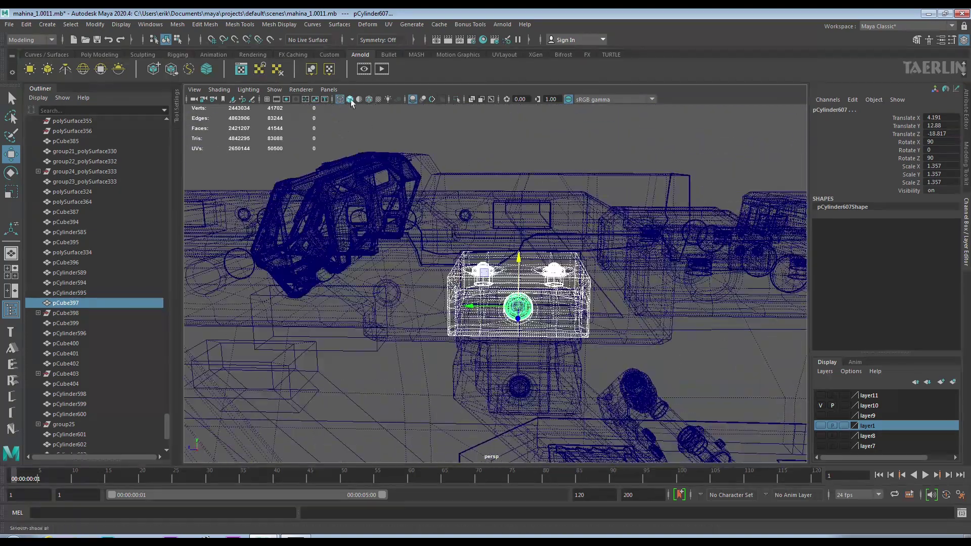
{"action": "left_click", "coordinate": [349, 99]}
{"action": "left_click_drag", "start_coordinate": [506, 283], "coordinate": [593, 304], "text": "alt"}
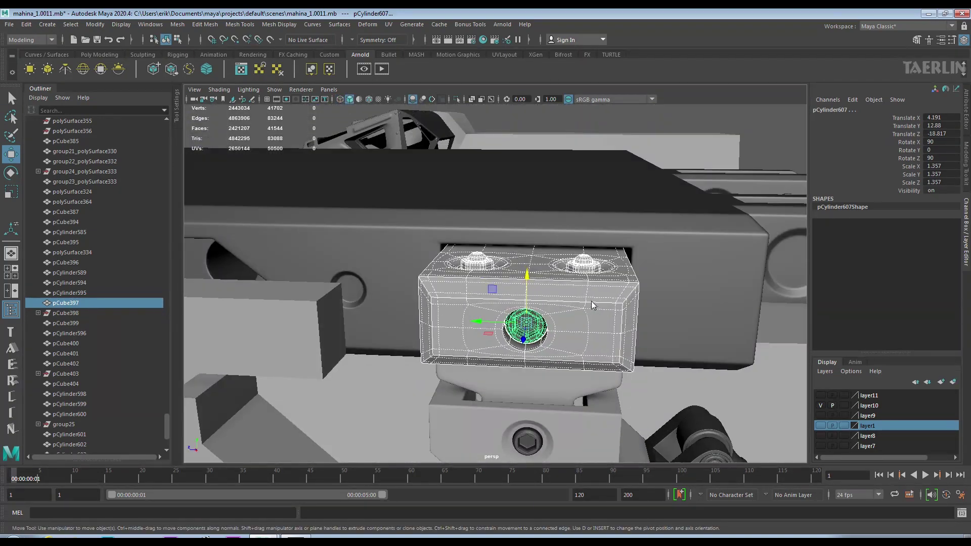
{"action": "right_click", "coordinate": [593, 305], "text": "shift"}
{"action": "left_click", "coordinate": [581, 476]}
Select the lower bracket object and bring up its polygon modeling commands.
{"action": "mouse_move", "coordinate": [581, 354]}
{"action": "left_mouse_down", "text": "alt"}
{"action": "mouse_move", "coordinate": [506, 329]}
{"action": "mouse_move", "coordinate": [562, 324]}
{"action": "mouse_move", "coordinate": [418, 219]}
{"action": "left_mouse_up", "text": "alt"}
{"action": "left_click", "coordinate": [562, 324]}
{"action": "scroll", "coordinate": [577, 322], "scroll_direction": "up", "scroll_amount": 5}
{"action": "right_click", "coordinate": [543, 262], "text": "shift"}
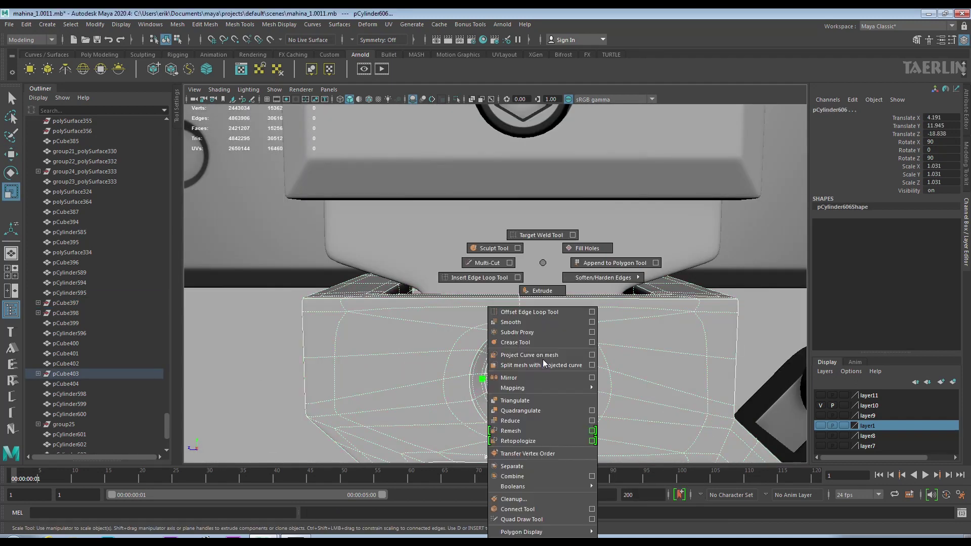
Separate the lower bracket into its individual pieces and view them in wireframe.
{"action": "left_click", "coordinate": [543, 464]}
{"action": "left_click_drag", "start_coordinate": [618, 395], "coordinate": [485, 323], "text": "alt"}
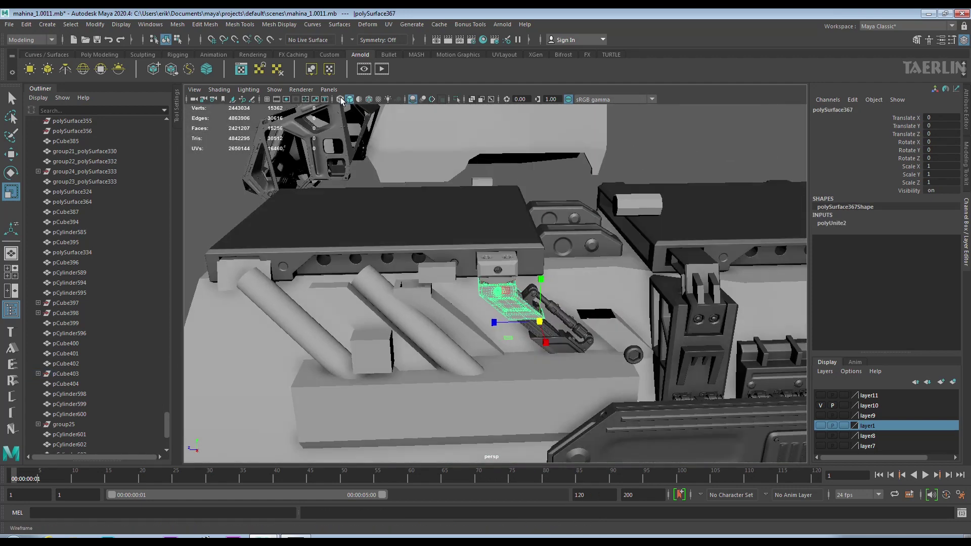
{"action": "left_click", "coordinate": [340, 99]}
{"action": "left_click_drag", "start_coordinate": [430, 278], "coordinate": [447, 307], "text": "alt"}
{"action": "scroll", "coordinate": [447, 307], "scroll_direction": "up", "scroll_amount": 3}
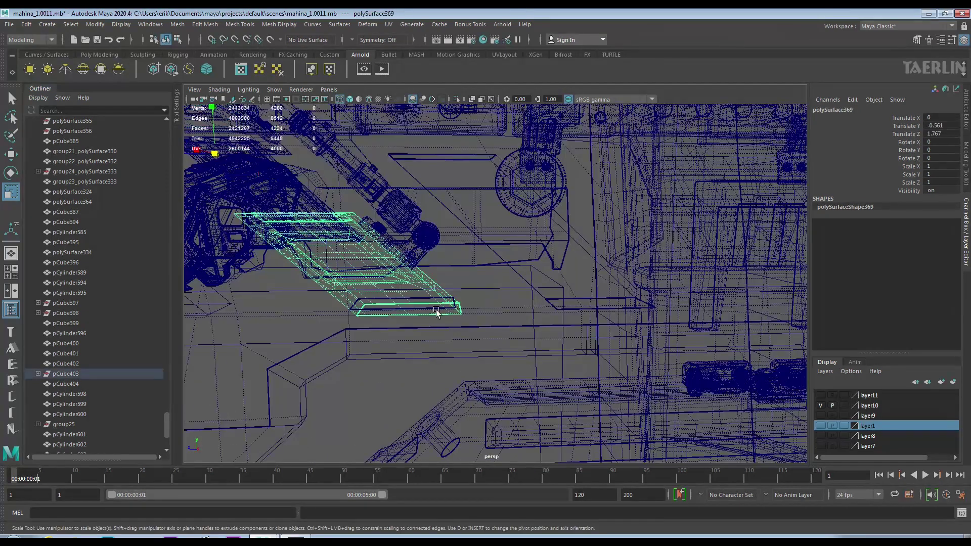
Select and remove a face of the small plate, then return to object mode.
{"action": "right_click", "coordinate": [437, 312]}
{"action": "left_click", "coordinate": [434, 310]}
{"action": "right_click", "coordinate": [434, 310]}
{"action": "left_click", "coordinate": [426, 310]}
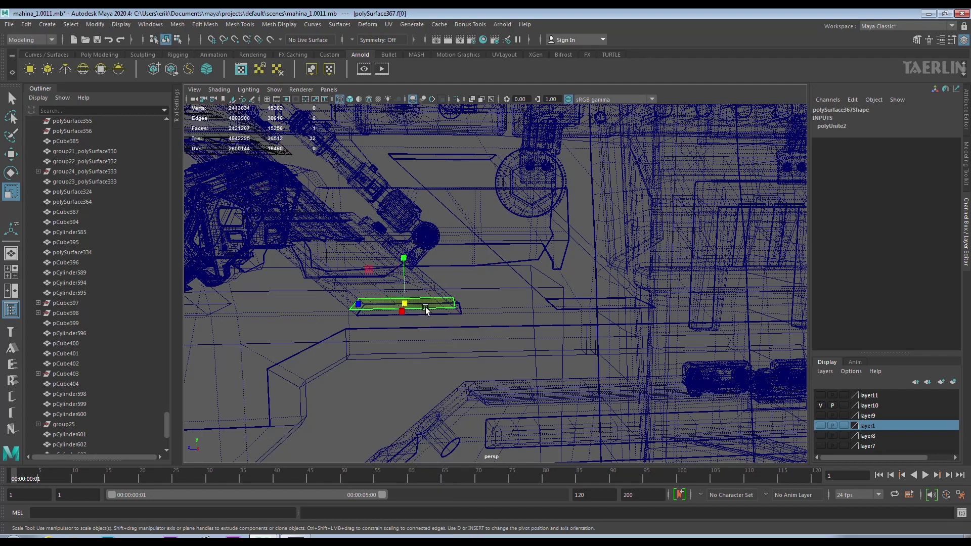
{"action": "left_click_drag", "start_coordinate": [462, 307], "coordinate": [455, 273], "text": "alt"}
{"action": "key", "text": "5"}
{"action": "right_click", "coordinate": [455, 273]}
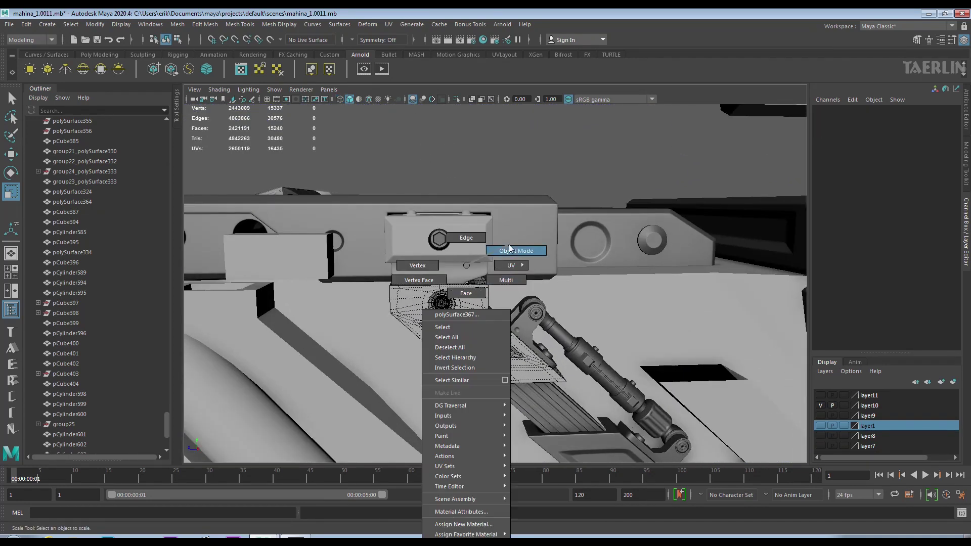
{"action": "left_click", "coordinate": [498, 360]}
Assign the existing blinn1 material to the neighbouring block.
{"action": "left_click_drag", "start_coordinate": [498, 360], "coordinate": [456, 195], "text": "alt"}
{"action": "left_click", "coordinate": [455, 195]}
{"action": "right_click", "coordinate": [455, 193]}
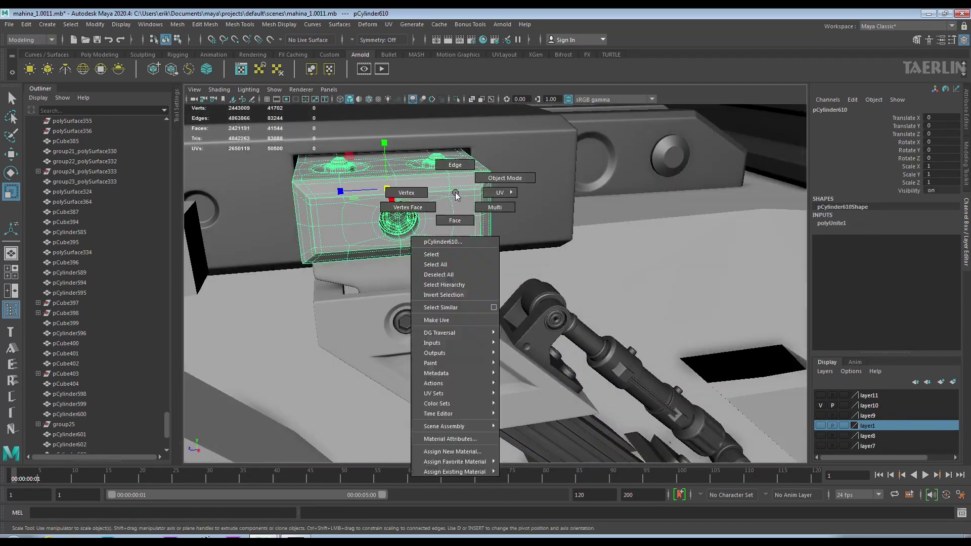
{"action": "left_click", "coordinate": [441, 266]}
{"action": "right_click", "coordinate": [440, 265]}
{"action": "left_click", "coordinate": [524, 502]}
{"action": "right_click", "coordinate": [465, 263]}
Combine the arm cylinder and its selected parts into one mesh.
{"action": "mouse_move", "coordinate": [466, 263]}
{"action": "left_mouse_down", "text": "alt"}
{"action": "mouse_move", "coordinate": [350, 330]}
{"action": "mouse_move", "coordinate": [481, 227]}
{"action": "mouse_move", "coordinate": [516, 283]}
{"action": "mouse_move", "coordinate": [514, 317]}
{"action": "mouse_move", "coordinate": [442, 246]}
{"action": "left_mouse_up", "text": "alt"}
{"action": "left_click", "coordinate": [442, 246], "text": "shift"}
{"action": "right_click_drag", "start_coordinate": [455, 262], "coordinate": [449, 413], "text": "shift"}
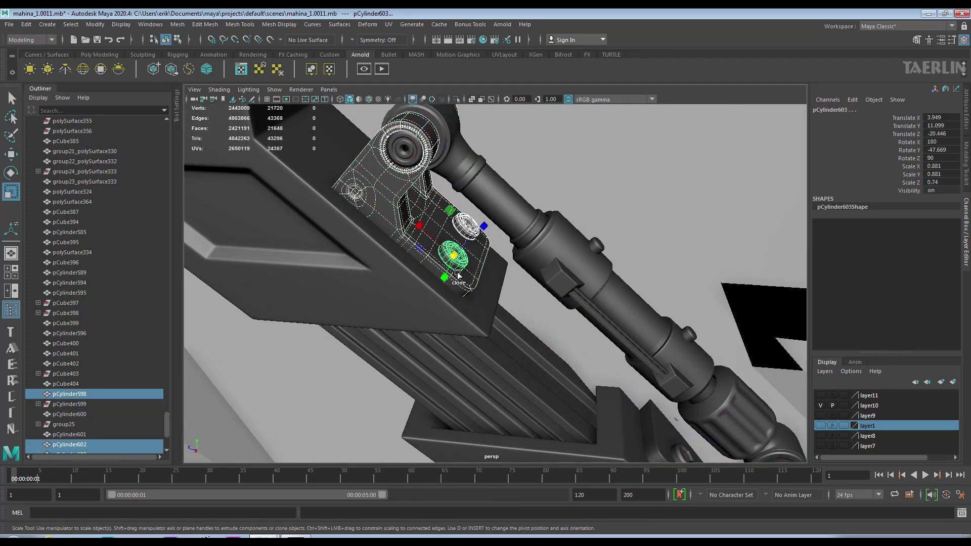
{"action": "left_click_drag", "start_coordinate": [458, 275], "coordinate": [366, 166], "text": "alt"}
{"action": "right_click_drag", "start_coordinate": [366, 166], "coordinate": [381, 447], "text": "shift"}
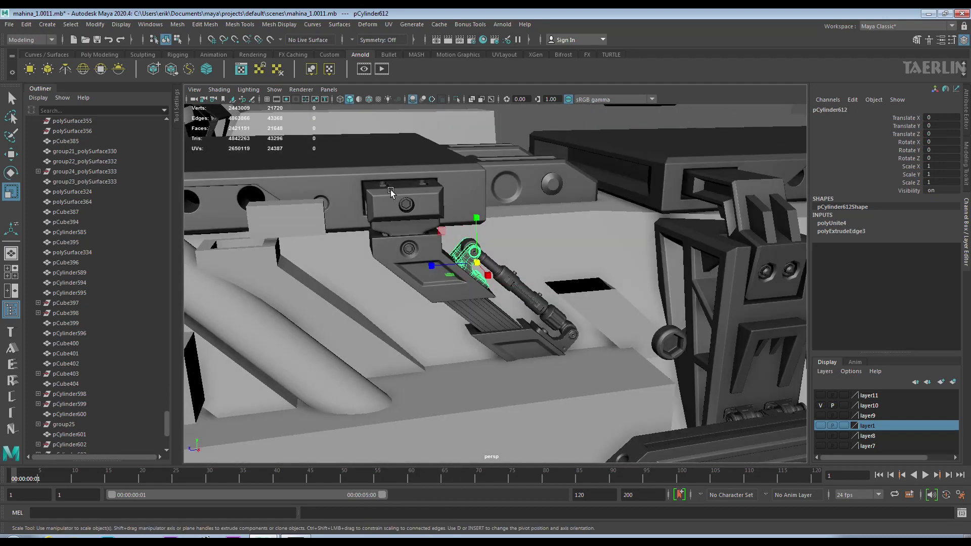
{"action": "left_click_drag", "start_coordinate": [390, 190], "coordinate": [367, 392], "text": "alt"}
{"action": "scroll", "coordinate": [554, 344], "scroll_direction": "up", "scroll_amount": 2}
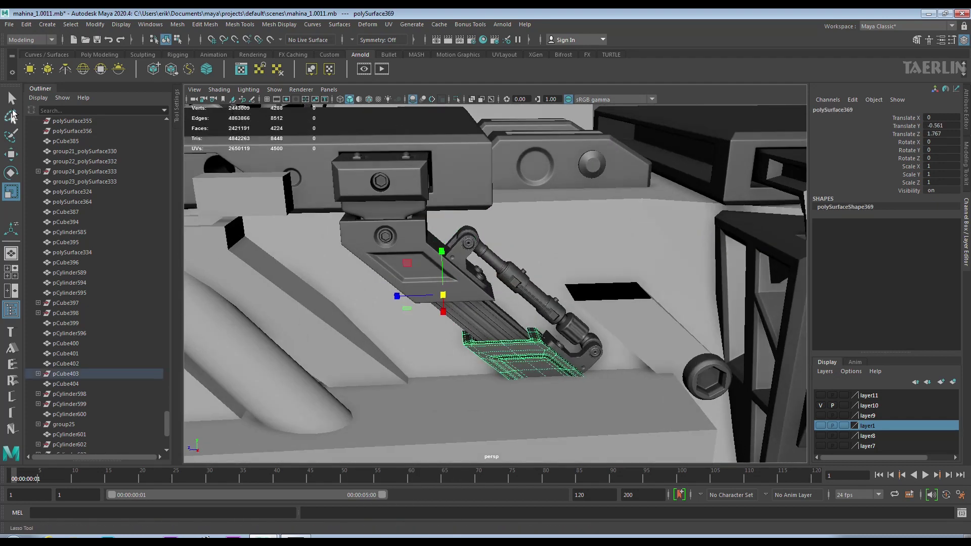
Select the bracket and top block, inspect the arm assembly, and apply an Edit menu command.
{"action": "left_click", "coordinate": [576, 357], "text": "shift"}
{"action": "scroll", "coordinate": [488, 346], "scroll_direction": "up", "scroll_amount": 1}
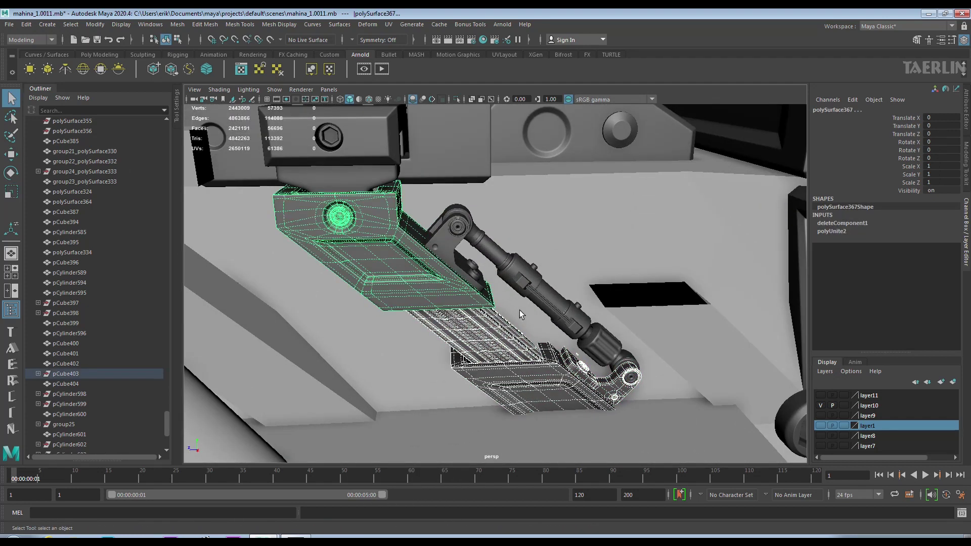
{"action": "left_click_drag", "start_coordinate": [521, 314], "coordinate": [558, 314], "text": "alt"}
{"action": "left_click_drag", "start_coordinate": [364, 181], "coordinate": [479, 214], "text": "alt"}
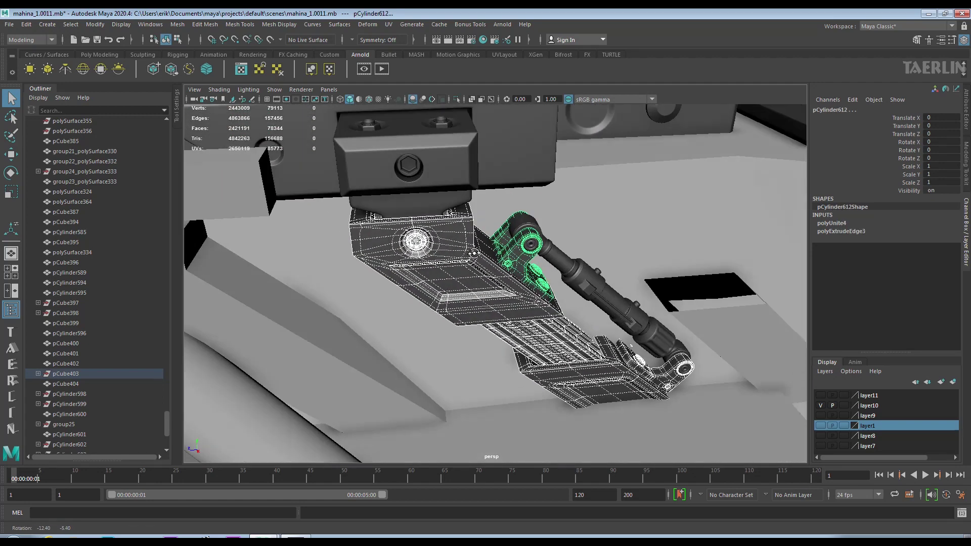
{"action": "left_click", "coordinate": [478, 215]}
{"action": "scroll", "coordinate": [478, 215], "scroll_direction": "down", "scroll_amount": 3}
{"action": "scroll", "coordinate": [487, 224], "scroll_direction": "up", "scroll_amount": 3}
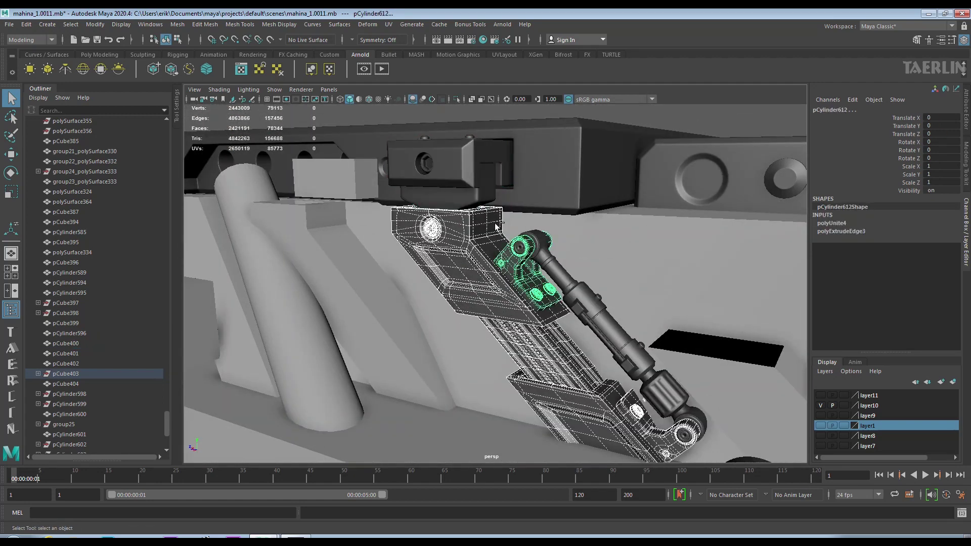
{"action": "left_click_drag", "start_coordinate": [495, 226], "coordinate": [527, 262], "text": "alt"}
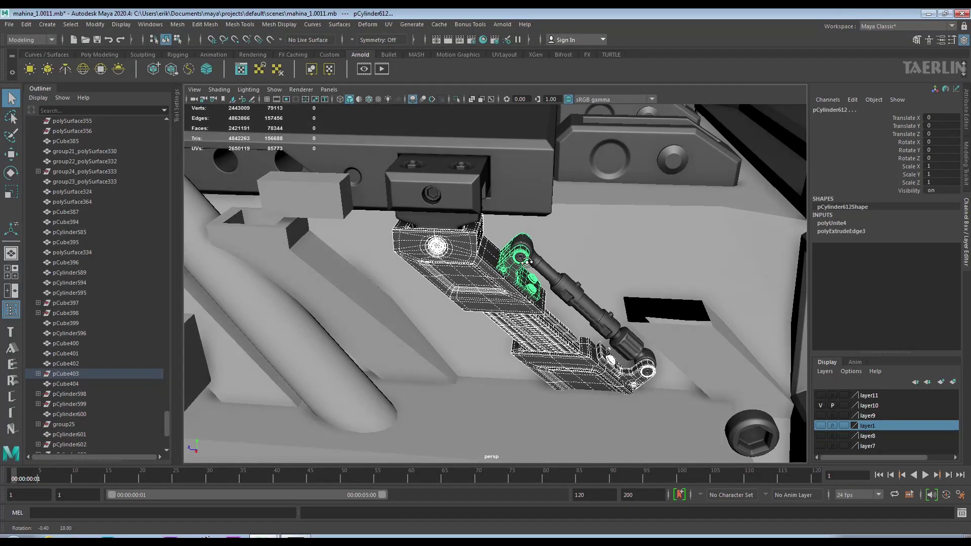
{"action": "left_click", "coordinate": [25, 24]}
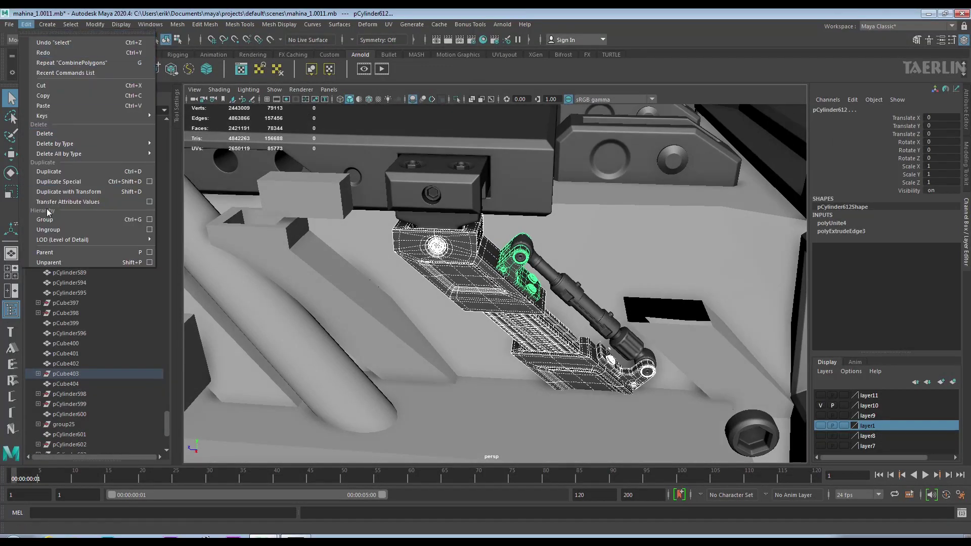
{"action": "left_click", "coordinate": [61, 36]}
{"action": "key", "text": "ctrl+z"}
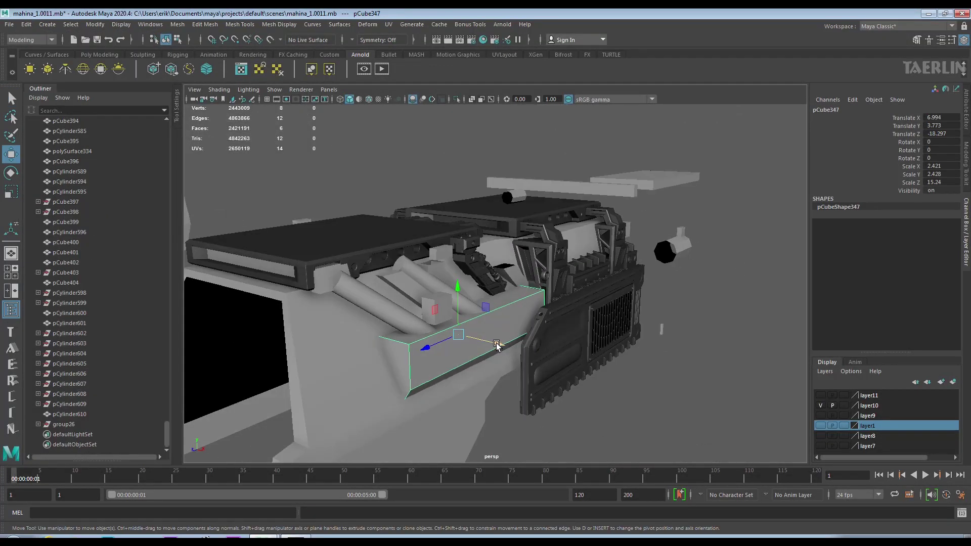
Step back through earlier camera views and show the hull's attribute details.
{"action": "key", "text": "ctrl+z"}
{"action": "key", "text": "ctrl+z"}
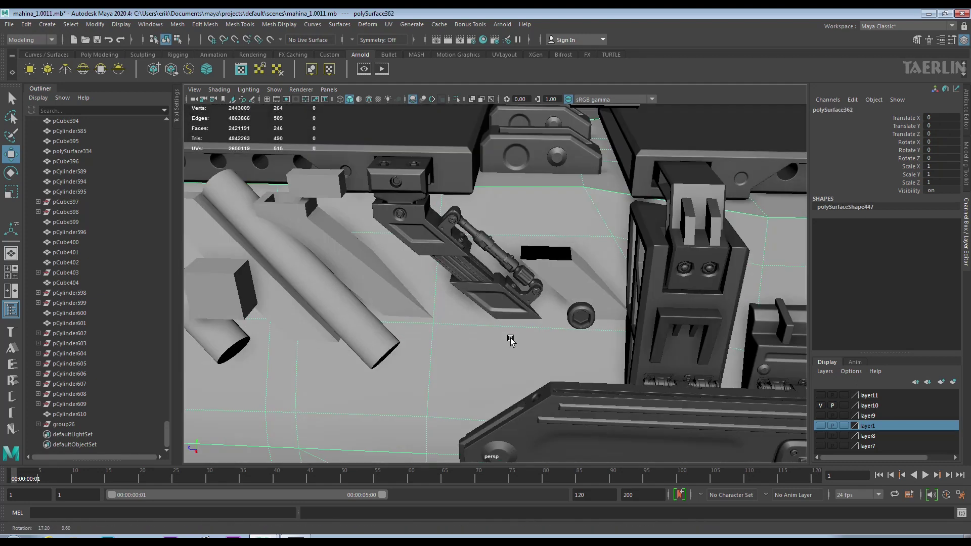
{"action": "key", "text": "ctrl+z"}
{"action": "key", "text": "ctrl+z"}
{"action": "key", "text": "ctrl+z"}
{"action": "key", "text": "ctrl+z"}
{"action": "key", "text": "ctrl+z"}
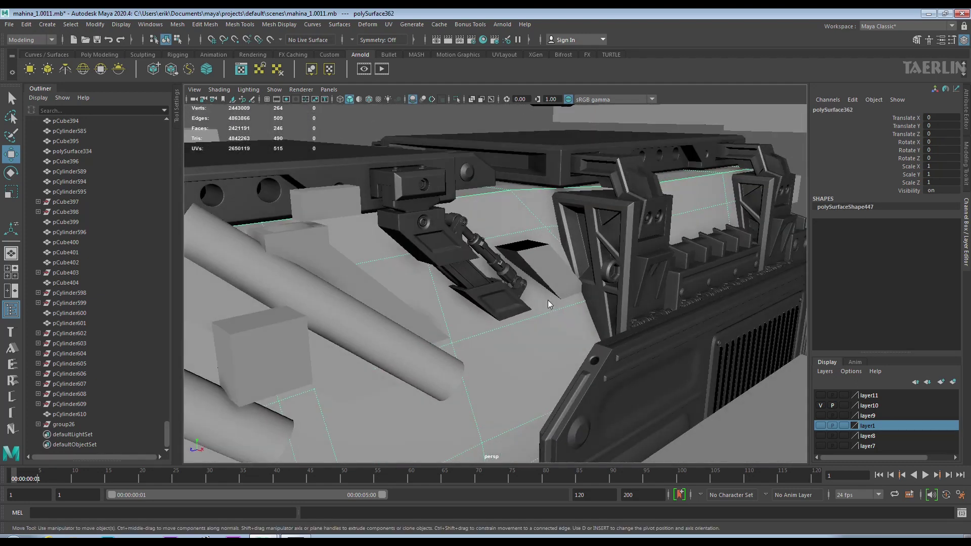
{"action": "key", "text": "ctrl+a"}
{"action": "mouse_move", "coordinate": [502, 265]}
{"action": "right_mouse_down"}
{"action": "mouse_move", "coordinate": [503, 311]}
{"action": "mouse_move", "coordinate": [431, 322]}
{"action": "right_mouse_up"}
{"action": "key", "text": "ctrl+z"}
{"action": "key", "text": "ctrl+z"}
{"action": "key", "text": "ctrl+z"}
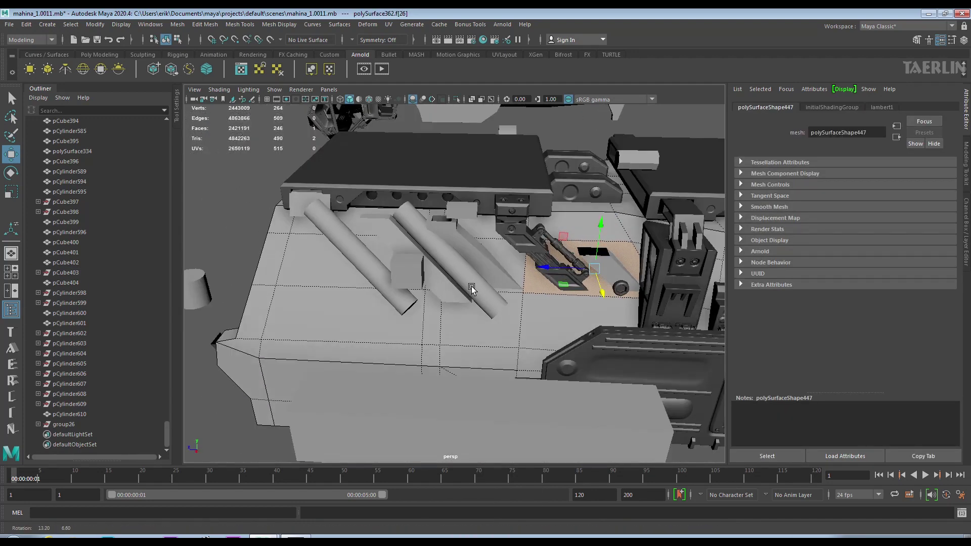
{"action": "key", "text": "ctrl+z"}
{"action": "key", "text": "ctrl+z"}
{"action": "left_click_drag", "start_coordinate": [487, 305], "coordinate": [516, 285], "text": "alt"}
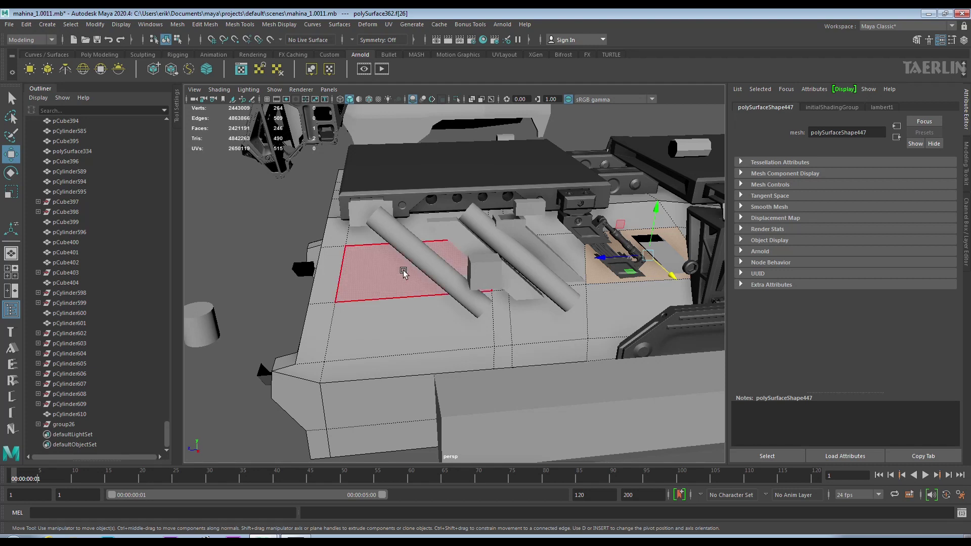
Cut a new edge line across the hull top and extrude a face there.
{"action": "right_click_drag", "start_coordinate": [408, 273], "coordinate": [420, 258], "text": "shift"}
{"action": "left_click_drag", "start_coordinate": [403, 167], "coordinate": [402, 450]}
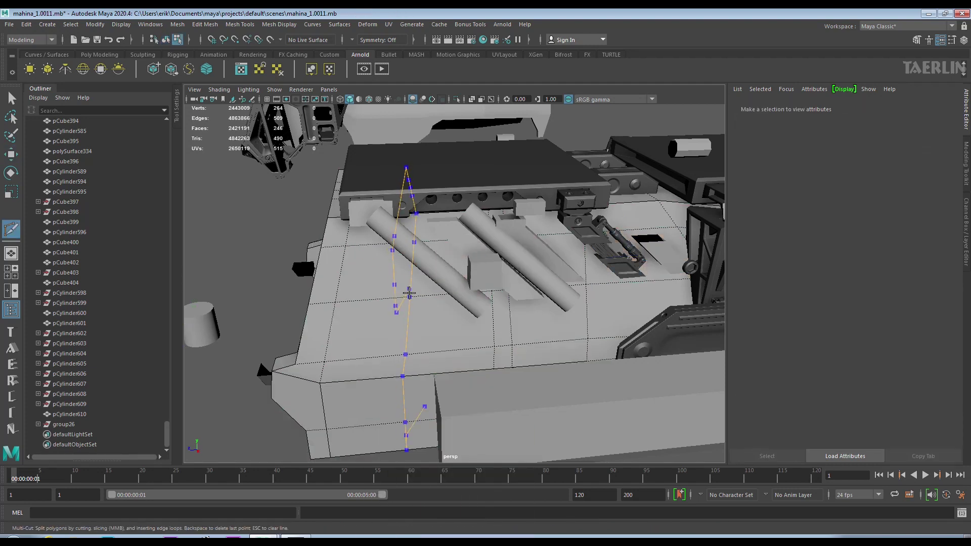
{"action": "left_click", "coordinate": [450, 251]}
{"action": "mouse_move", "coordinate": [450, 252]}
{"action": "left_mouse_down", "text": "alt"}
{"action": "mouse_move", "coordinate": [541, 273]}
{"action": "mouse_move", "coordinate": [566, 295]}
{"action": "mouse_move", "coordinate": [567, 319]}
{"action": "mouse_move", "coordinate": [511, 266]}
{"action": "left_mouse_up", "text": "alt"}
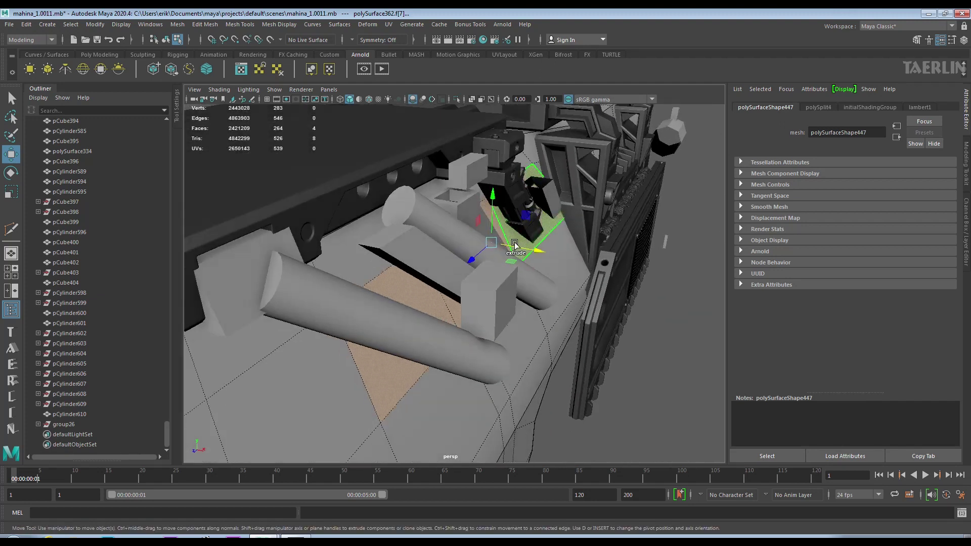
{"action": "right_click_drag", "start_coordinate": [512, 266], "coordinate": [510, 265], "text": "shift"}
{"action": "left_click_drag", "start_coordinate": [511, 265], "coordinate": [1, 175], "text": "alt"}
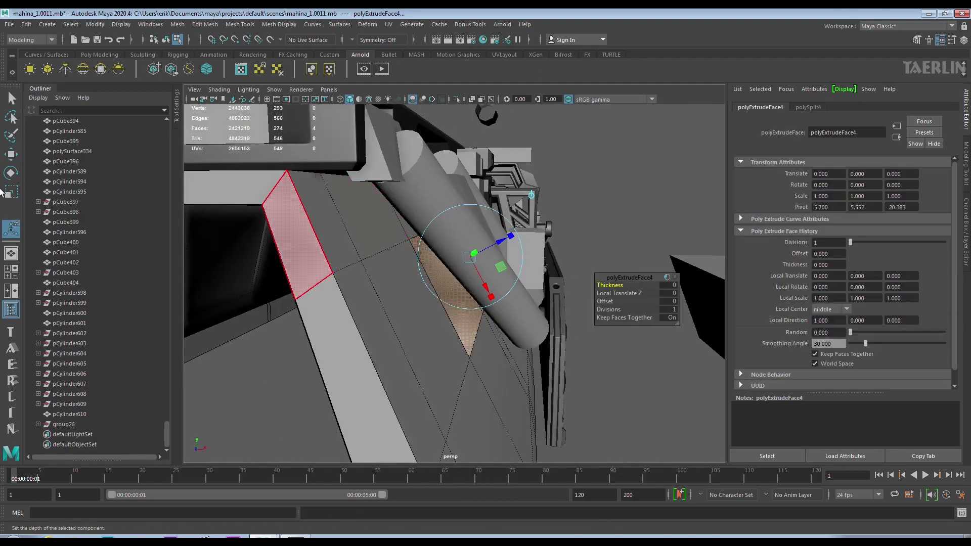
{"action": "mouse_move", "coordinate": [517, 255]}
{"action": "left_mouse_down", "text": "alt"}
{"action": "mouse_move", "coordinate": [451, 293]}
{"action": "mouse_move", "coordinate": [354, 227]}
{"action": "left_mouse_up", "text": "alt"}
{"action": "left_click", "coordinate": [11, 154]}
{"action": "mouse_move", "coordinate": [436, 284]}
{"action": "left_mouse_down", "text": "alt"}
{"action": "mouse_move", "coordinate": [520, 249]}
{"action": "mouse_move", "coordinate": [387, 271]}
{"action": "mouse_move", "coordinate": [450, 265]}
{"action": "mouse_move", "coordinate": [322, 329]}
{"action": "left_mouse_up", "text": "alt"}
Select the hull and isolate it on its own in the viewport.
{"action": "left_click", "coordinate": [322, 329]}
{"action": "mouse_move", "coordinate": [442, 303]}
{"action": "left_mouse_down", "text": "alt"}
{"action": "mouse_move", "coordinate": [427, 277]}
{"action": "mouse_move", "coordinate": [397, 289]}
{"action": "mouse_move", "coordinate": [433, 241]}
{"action": "mouse_move", "coordinate": [463, 115]}
{"action": "left_mouse_up", "text": "alt"}
{"action": "left_click", "coordinate": [458, 103]}
{"action": "mouse_move", "coordinate": [512, 206]}
{"action": "left_mouse_down", "text": "alt"}
{"action": "mouse_move", "coordinate": [415, 234]}
{"action": "mouse_move", "coordinate": [453, 251]}
{"action": "left_mouse_up", "text": "alt"}
{"action": "right_click_drag", "start_coordinate": [457, 231], "coordinate": [487, 220]}
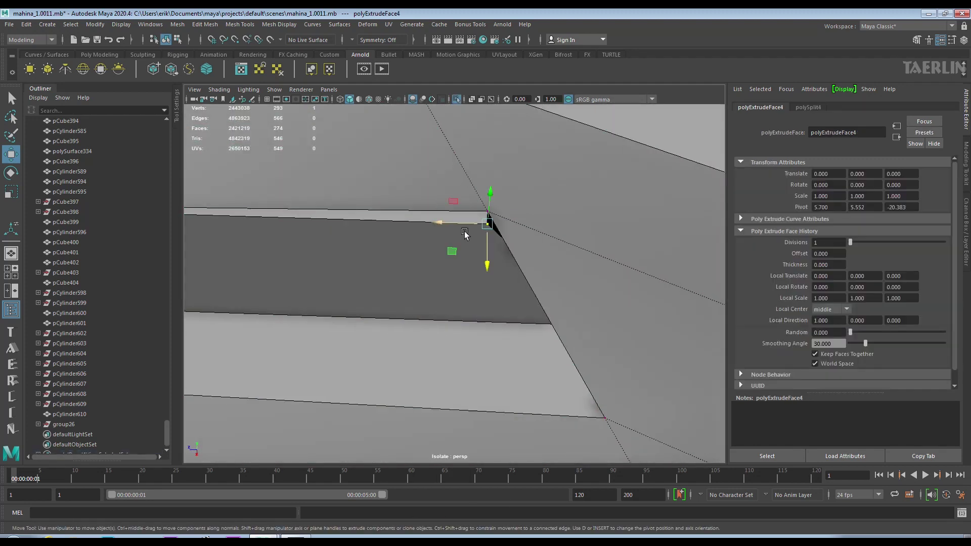
{"action": "scroll", "coordinate": [392, 242], "scroll_direction": "up", "scroll_amount": 3}
Weld the stray vertex onto its neighbour, frame the hull, and return to object mode.
{"action": "middle_click_drag", "start_coordinate": [346, 248], "coordinate": [415, 270], "text": "alt"}
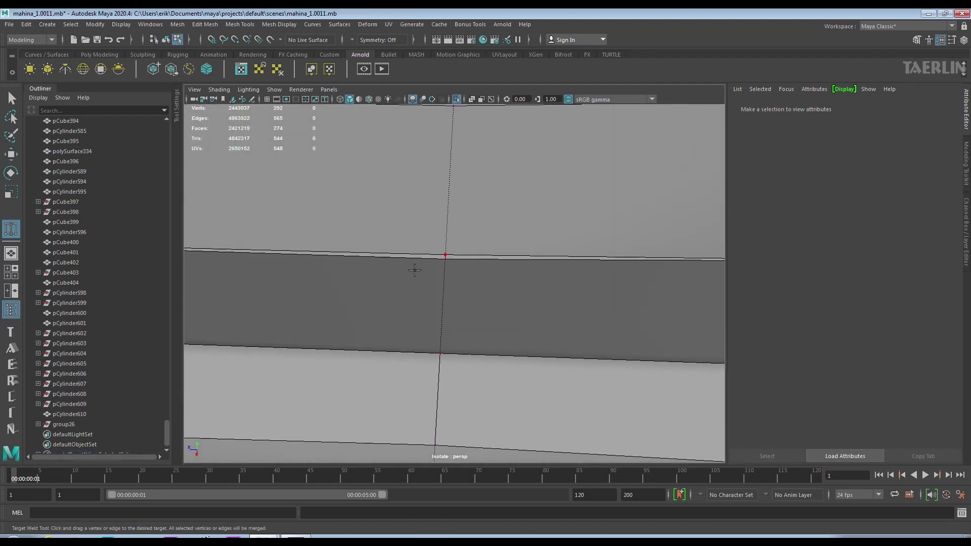
{"action": "mouse_move", "coordinate": [520, 255]}
{"action": "left_mouse_down"}
{"action": "mouse_move", "coordinate": [296, 250]}
{"action": "mouse_move", "coordinate": [613, 234]}
{"action": "mouse_move", "coordinate": [412, 264]}
{"action": "mouse_move", "coordinate": [477, 253]}
{"action": "mouse_move", "coordinate": [354, 228]}
{"action": "mouse_move", "coordinate": [445, 281]}
{"action": "left_mouse_up"}
{"action": "key", "text": "f"}
{"action": "key", "text": "w"}
{"action": "right_click_drag", "start_coordinate": [445, 280], "coordinate": [500, 253]}
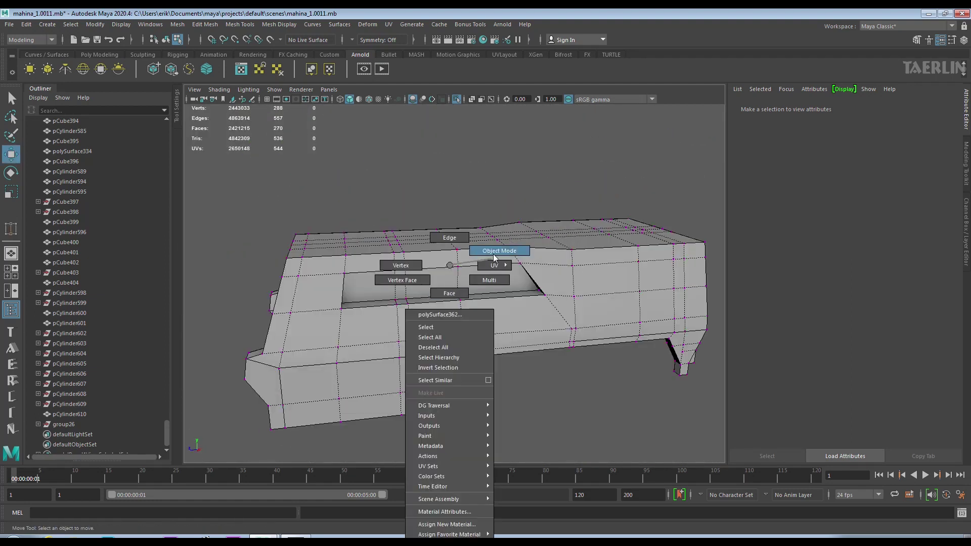
Turn off Isolate Select to show the full vehicle and orbit in on the bracket parts.
{"action": "left_click", "coordinate": [456, 100]}
{"action": "scroll", "coordinate": [574, 359], "scroll_direction": "up", "scroll_amount": 5}
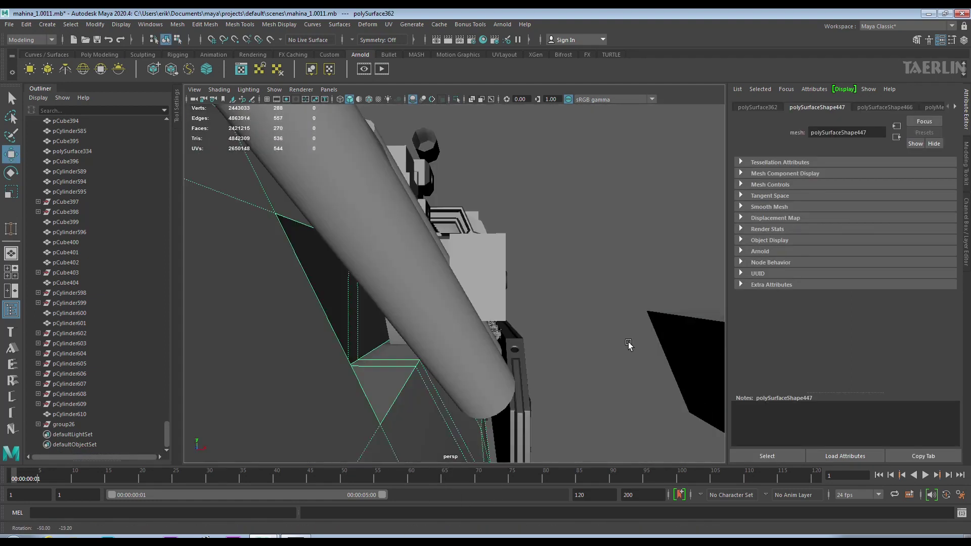
{"action": "left_click_drag", "start_coordinate": [574, 359], "coordinate": [380, 249], "text": "alt"}
{"action": "right_click_drag", "start_coordinate": [381, 249], "coordinate": [445, 289], "text": "alt"}
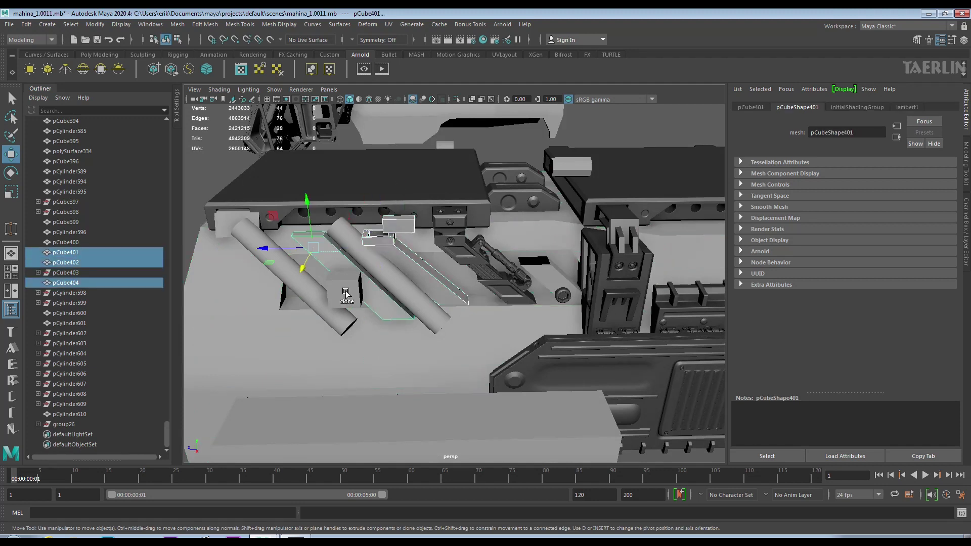
{"action": "mouse_move", "coordinate": [318, 281]}
{"action": "left_mouse_down", "text": "alt"}
{"action": "mouse_move", "coordinate": [455, 263]}
{"action": "mouse_move", "coordinate": [408, 288]}
{"action": "mouse_move", "coordinate": [410, 270]}
{"action": "left_mouse_up", "text": "alt"}
{"action": "left_click", "coordinate": [486, 263], "text": "shift"}
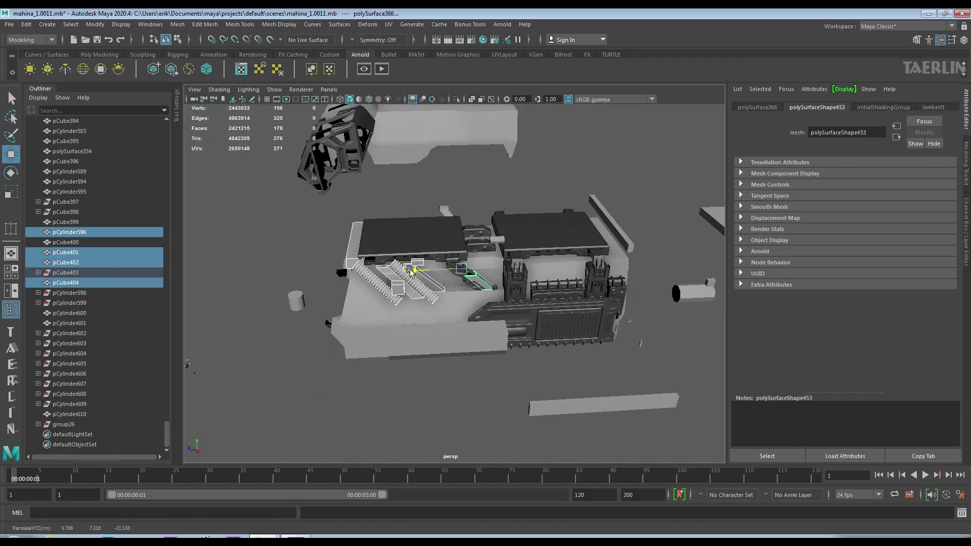
{"action": "left_click_drag", "start_coordinate": [283, 280], "coordinate": [354, 303], "text": "alt"}
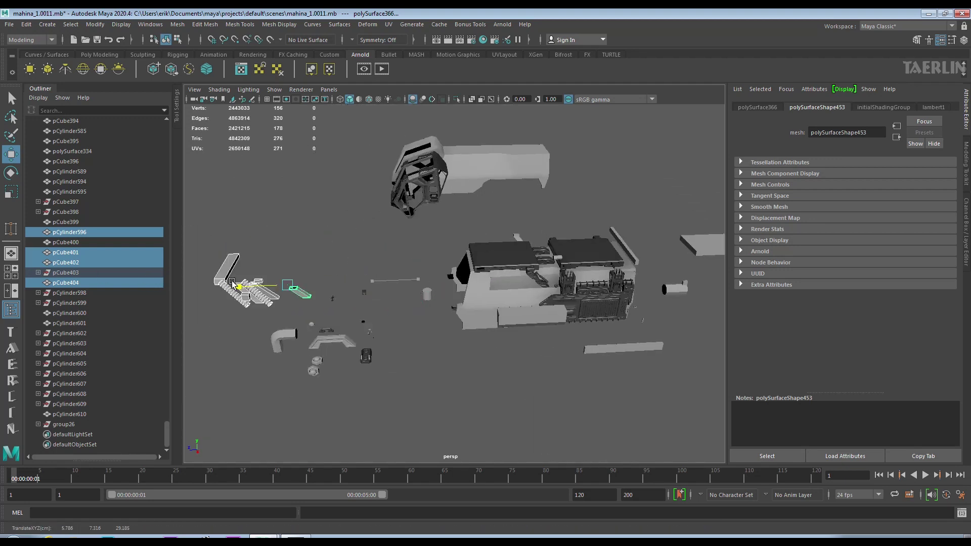
{"action": "right_click_drag", "start_coordinate": [354, 303], "coordinate": [513, 381], "text": "alt"}
{"action": "mouse_move", "coordinate": [513, 381]}
{"action": "left_mouse_down", "text": "alt"}
{"action": "mouse_move", "coordinate": [445, 330]}
{"action": "mouse_move", "coordinate": [472, 325]}
{"action": "left_mouse_up", "text": "alt"}
Clear the selection and select the small bracket block of group27 where it sits on the hull.
{"action": "left_click", "coordinate": [475, 330]}
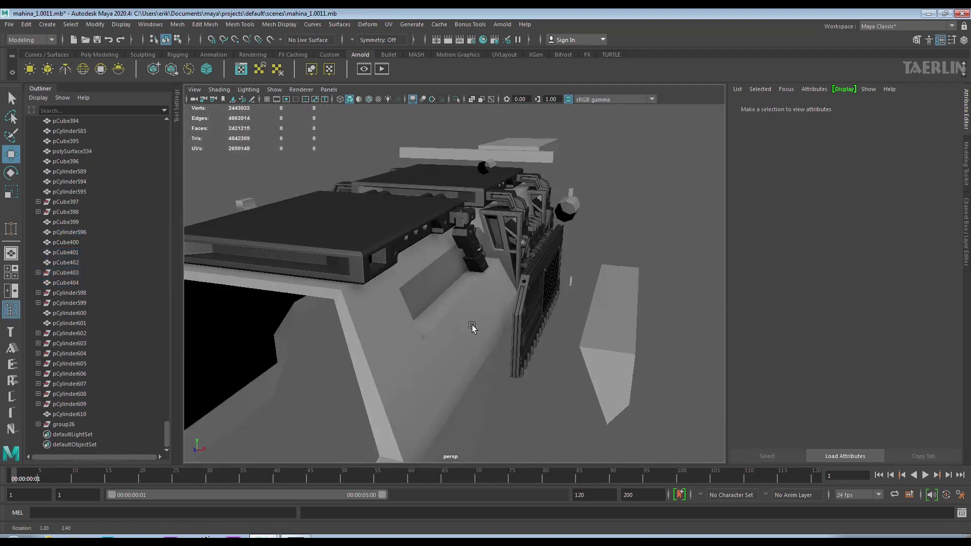
{"action": "scroll", "coordinate": [472, 324], "scroll_direction": "up", "scroll_amount": 5}
{"action": "left_click_drag", "start_coordinate": [496, 299], "coordinate": [523, 170], "text": "alt"}
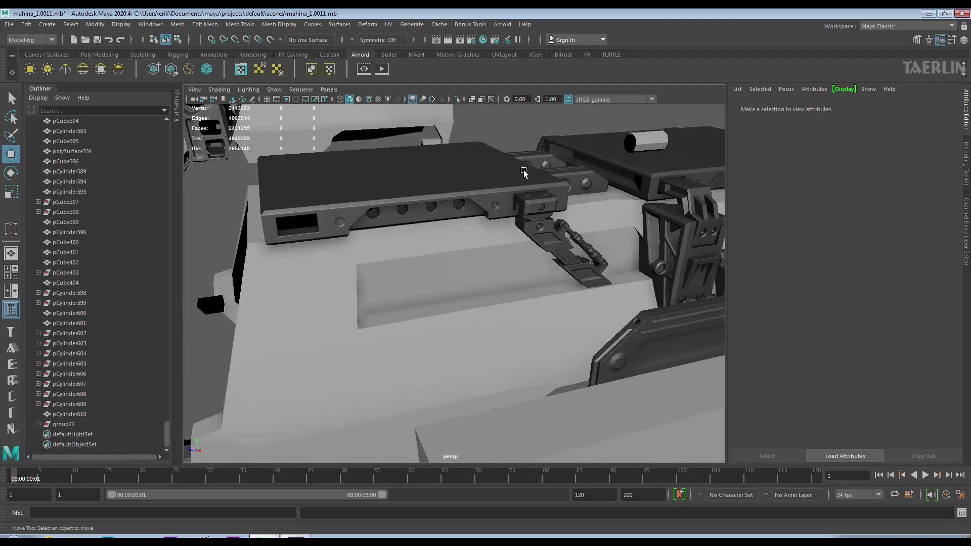
{"action": "left_click", "coordinate": [531, 205]}
{"action": "scroll", "coordinate": [657, 250], "scroll_direction": "up", "scroll_amount": 5}
{"action": "mouse_move", "coordinate": [658, 250]}
{"action": "left_mouse_down", "text": "alt"}
{"action": "mouse_move", "coordinate": [552, 299]}
{"action": "mouse_move", "coordinate": [449, 263]}
{"action": "left_mouse_up", "text": "alt"}
{"action": "scroll", "coordinate": [552, 298], "scroll_direction": "down", "scroll_amount": 5}
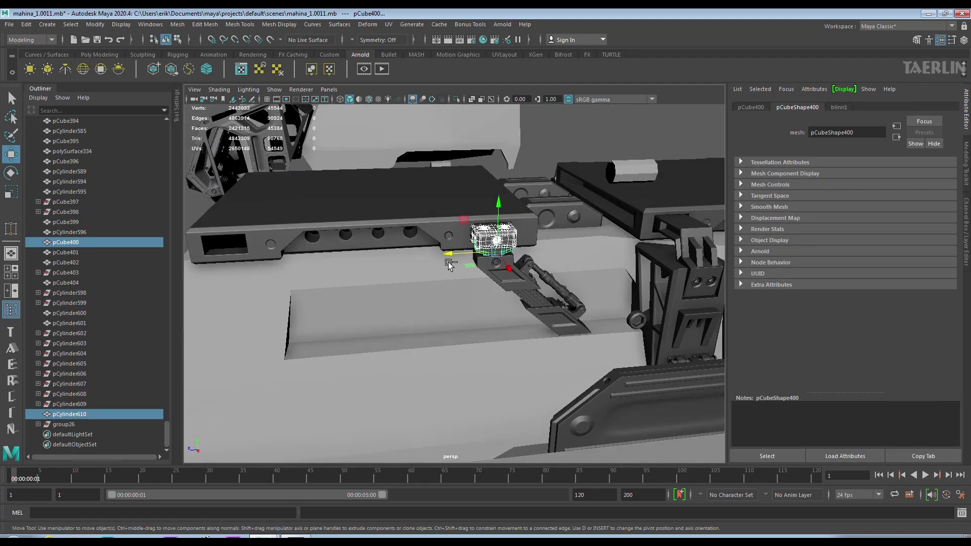
{"action": "scroll", "coordinate": [187, 256], "scroll_direction": "up", "scroll_amount": 3}
{"action": "left_click_drag", "start_coordinate": [187, 255], "coordinate": [527, 253], "text": "alt"}
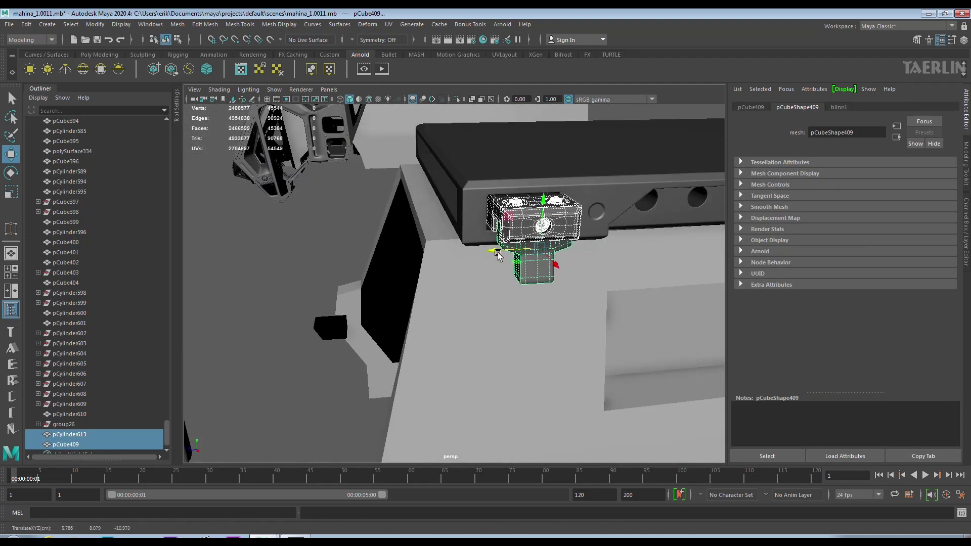
{"action": "scroll", "coordinate": [494, 251], "scroll_direction": "up", "scroll_amount": 3}
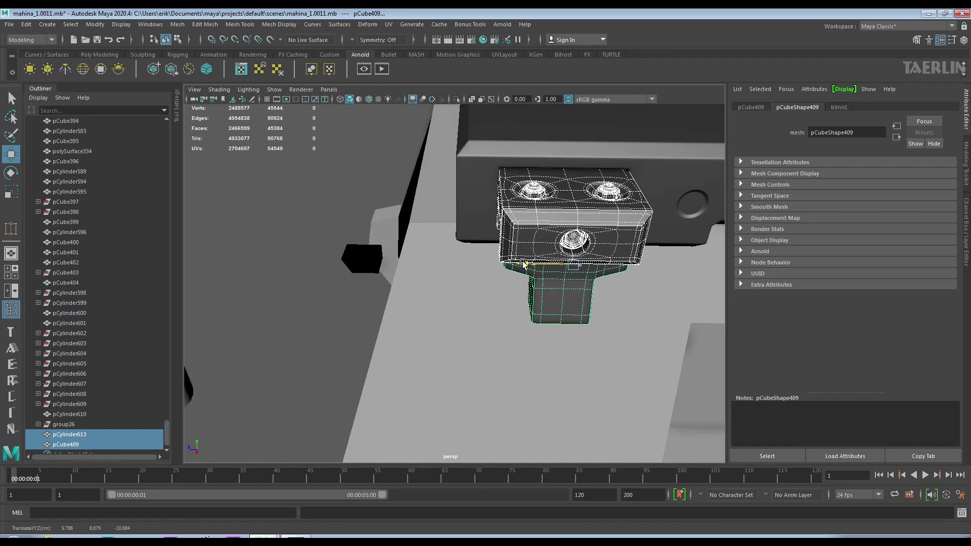
{"action": "left_click_drag", "start_coordinate": [523, 262], "coordinate": [506, 283], "text": "alt"}
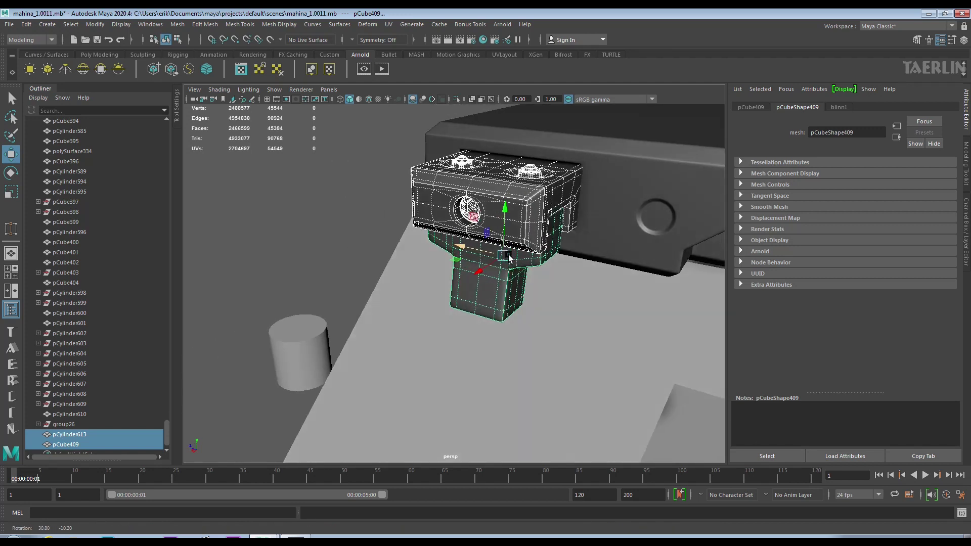
{"action": "scroll", "coordinate": [597, 278], "scroll_direction": "up", "scroll_amount": 3}
{"action": "scroll", "coordinate": [627, 266], "scroll_direction": "down", "scroll_amount": 4}
{"action": "mouse_move", "coordinate": [626, 266]}
{"action": "left_mouse_down", "text": "alt"}
{"action": "mouse_move", "coordinate": [557, 232]}
{"action": "mouse_move", "coordinate": [537, 274]}
{"action": "left_mouse_up", "text": "alt"}
{"action": "scroll", "coordinate": [556, 232], "scroll_direction": "up", "scroll_amount": 2}
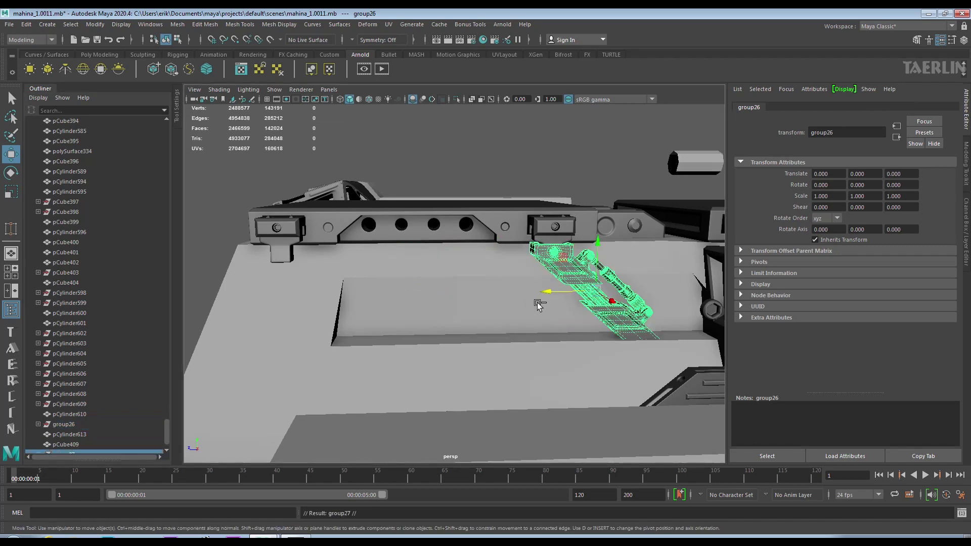
Nudge the bracket assembly along Z to 9.945 and check its fit against the hull.
{"action": "middle_click_drag", "start_coordinate": [281, 313], "coordinate": [277, 313]}
{"action": "left_click_drag", "start_coordinate": [278, 313], "coordinate": [503, 386], "text": "alt"}
{"action": "scroll", "coordinate": [502, 386], "scroll_direction": "up", "scroll_amount": 4}
{"action": "left_click_drag", "start_coordinate": [596, 397], "coordinate": [531, 396], "text": "alt"}
{"action": "scroll", "coordinate": [531, 395], "scroll_direction": "down", "scroll_amount": 4}
{"action": "mouse_move", "coordinate": [444, 326]}
{"action": "left_mouse_down", "text": "alt"}
{"action": "mouse_move", "coordinate": [510, 386]}
{"action": "mouse_move", "coordinate": [557, 330]}
{"action": "left_mouse_up", "text": "alt"}
Select the hull and pick the edge loop running along it.
{"action": "left_click", "coordinate": [478, 371]}
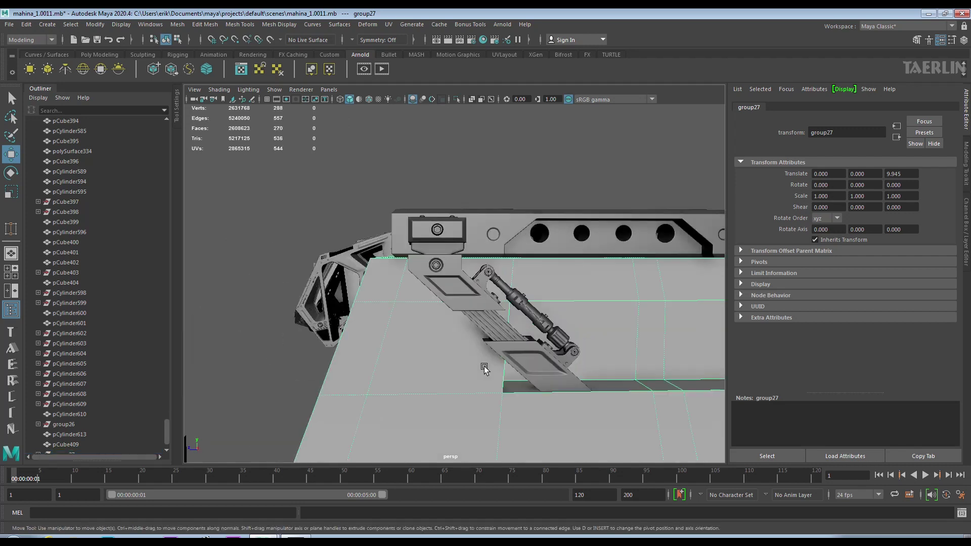
{"action": "scroll", "coordinate": [557, 329], "scroll_direction": "down", "scroll_amount": 3}
{"action": "scroll", "coordinate": [473, 399], "scroll_direction": "up", "scroll_amount": 3}
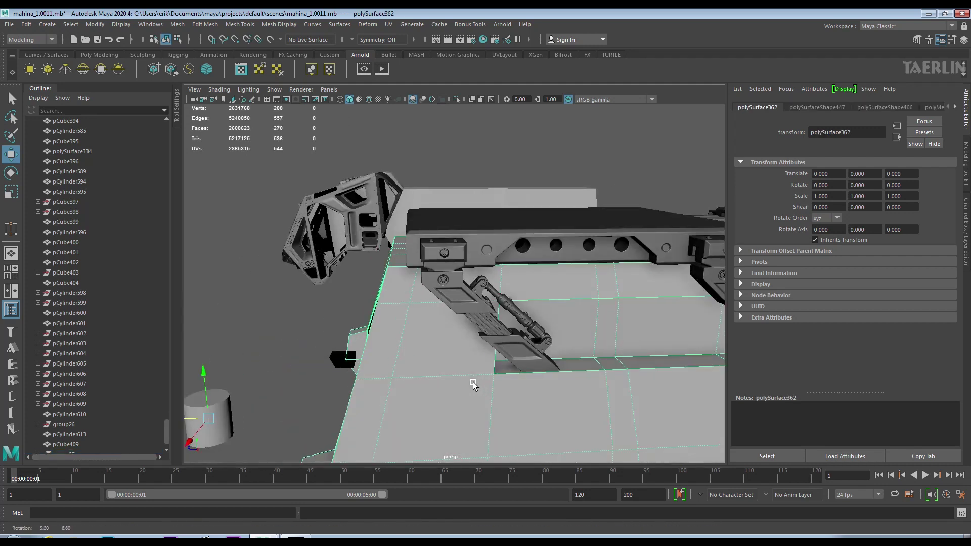
{"action": "left_click_drag", "start_coordinate": [473, 400], "coordinate": [557, 236], "text": "alt"}
{"action": "key", "text": "F10"}
{"action": "double_click", "coordinate": [453, 272]}
{"action": "mouse_move", "coordinate": [494, 347]}
{"action": "left_mouse_down", "text": "alt"}
{"action": "mouse_move", "coordinate": [599, 311]}
{"action": "mouse_move", "coordinate": [406, 369]}
{"action": "left_mouse_up", "text": "alt"}
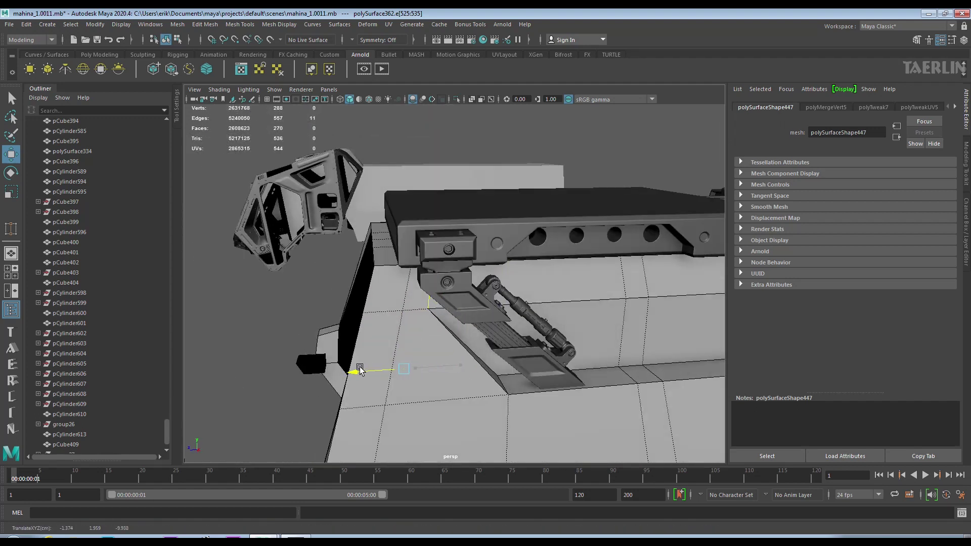
Select the box in front of the beam, then isolate the hull on its own.
{"action": "mouse_move", "coordinate": [348, 370]}
{"action": "left_mouse_down", "text": "alt"}
{"action": "mouse_move", "coordinate": [486, 412]}
{"action": "mouse_move", "coordinate": [569, 378]}
{"action": "mouse_move", "coordinate": [380, 284]}
{"action": "mouse_move", "coordinate": [320, 335]}
{"action": "mouse_move", "coordinate": [380, 332]}
{"action": "mouse_move", "coordinate": [484, 353]}
{"action": "mouse_move", "coordinate": [477, 278]}
{"action": "left_mouse_up", "text": "alt"}
{"action": "mouse_move", "coordinate": [383, 327]}
{"action": "left_mouse_down", "text": "alt"}
{"action": "mouse_move", "coordinate": [407, 303]}
{"action": "mouse_move", "coordinate": [539, 344]}
{"action": "mouse_move", "coordinate": [401, 303]}
{"action": "mouse_move", "coordinate": [504, 287]}
{"action": "mouse_move", "coordinate": [445, 329]}
{"action": "mouse_move", "coordinate": [659, 262]}
{"action": "mouse_move", "coordinate": [629, 265]}
{"action": "mouse_move", "coordinate": [366, 203]}
{"action": "mouse_move", "coordinate": [411, 229]}
{"action": "mouse_move", "coordinate": [445, 271]}
{"action": "mouse_move", "coordinate": [433, 245]}
{"action": "mouse_move", "coordinate": [447, 247]}
{"action": "left_mouse_up", "text": "alt"}
{"action": "left_click", "coordinate": [555, 356]}
{"action": "left_click", "coordinate": [445, 271]}
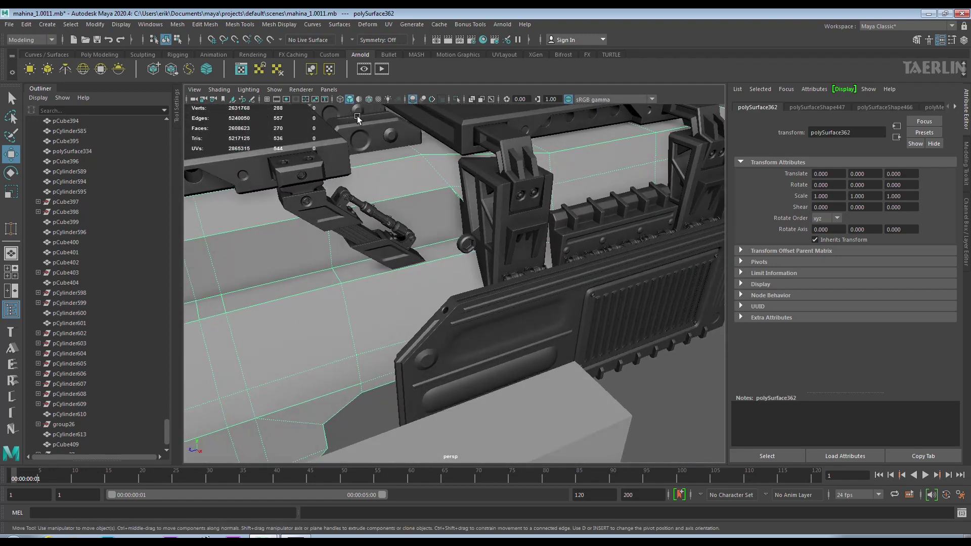
{"action": "key", "text": "ctrl+1"}
{"action": "mouse_move", "coordinate": [507, 214]}
{"action": "left_mouse_down", "text": "alt"}
{"action": "mouse_move", "coordinate": [556, 217]}
{"action": "mouse_move", "coordinate": [466, 230]}
{"action": "left_mouse_up", "text": "alt"}
Select the angled edge at the recess end of the hull and frame it.
{"action": "right_click", "coordinate": [484, 218]}
{"action": "left_click", "coordinate": [484, 189]}
{"action": "left_click", "coordinate": [483, 232]}
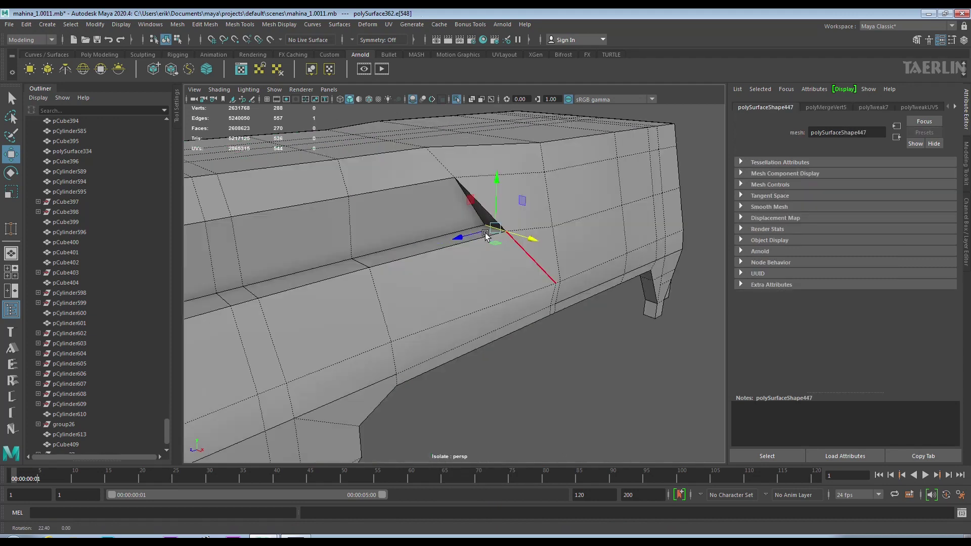
{"action": "key", "text": "ctrl+1"}
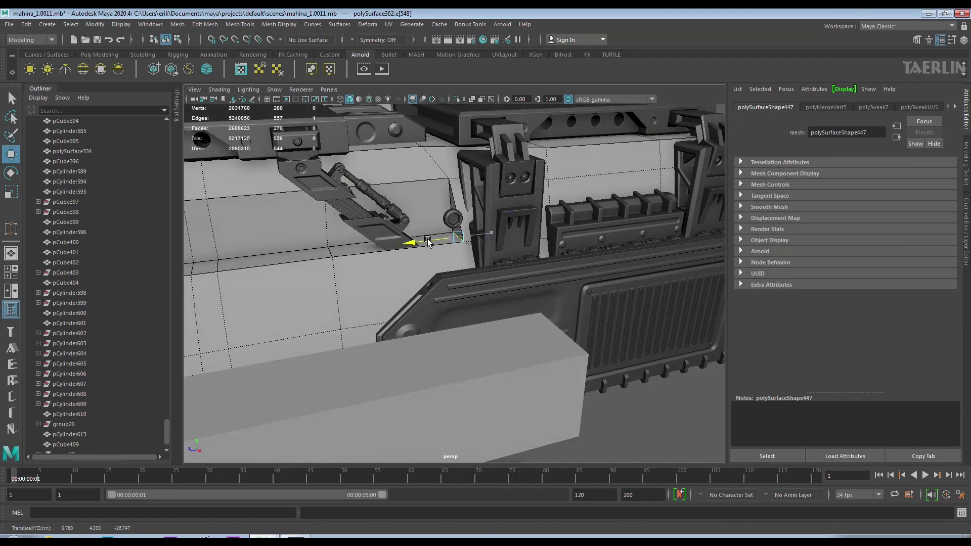
{"action": "key", "text": "f"}
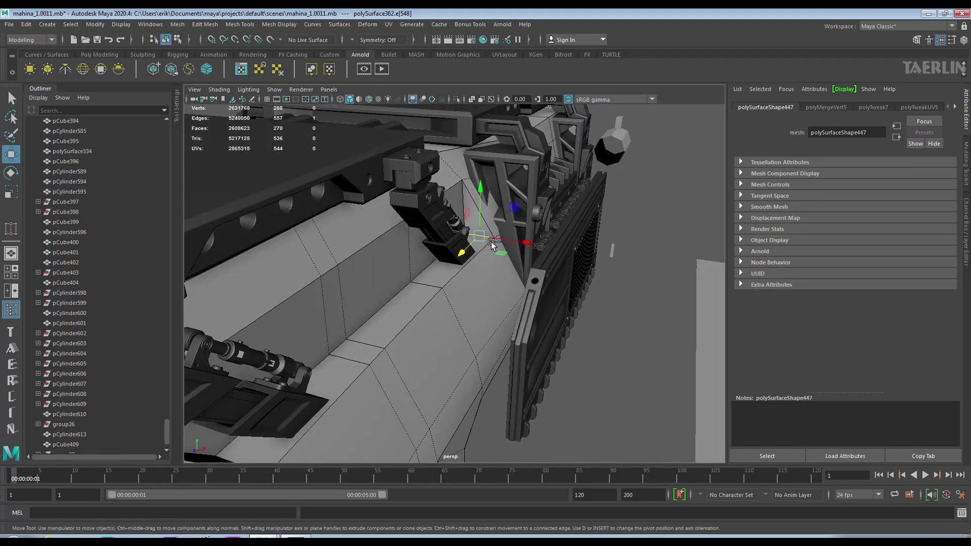
{"action": "key", "text": "ctrl+1"}
{"action": "left_click_drag", "start_coordinate": [421, 224], "coordinate": [444, 190], "text": "alt"}
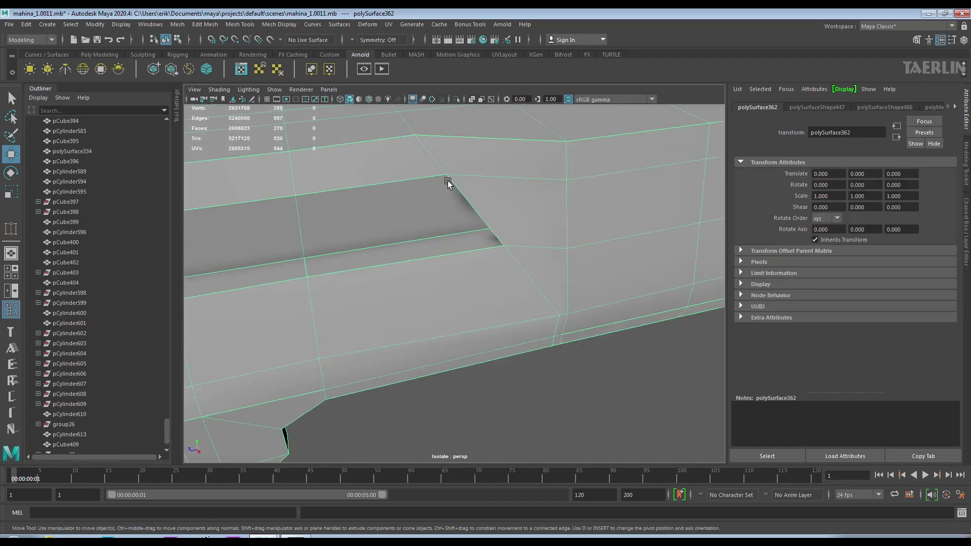
Multi-Cut a new edge into the recess end and select the edges around it.
{"action": "key", "text": "y"}
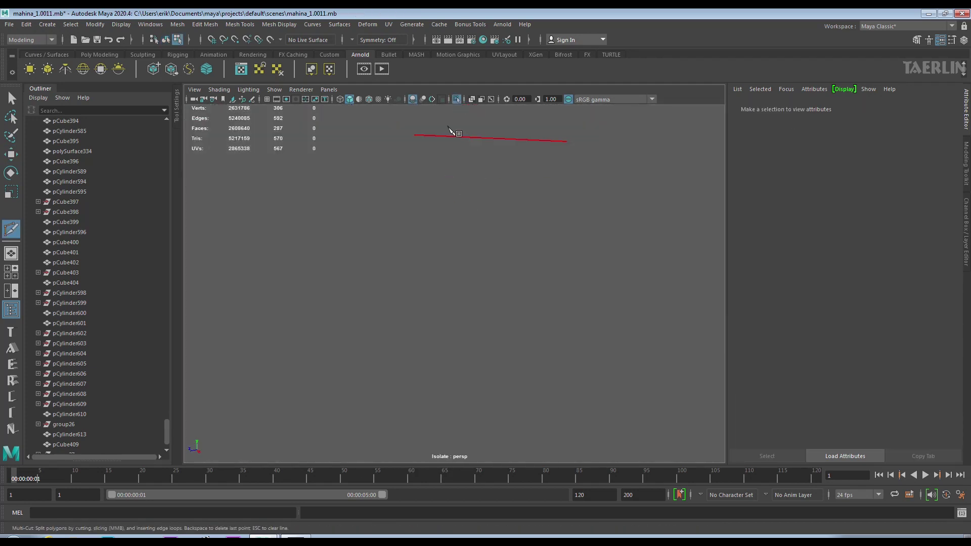
{"action": "key", "text": "ctrl+1"}
{"action": "right_click_drag", "start_coordinate": [454, 134], "coordinate": [477, 294], "text": "alt"}
{"action": "middle_click_drag", "start_coordinate": [477, 294], "coordinate": [423, 242], "text": "alt"}
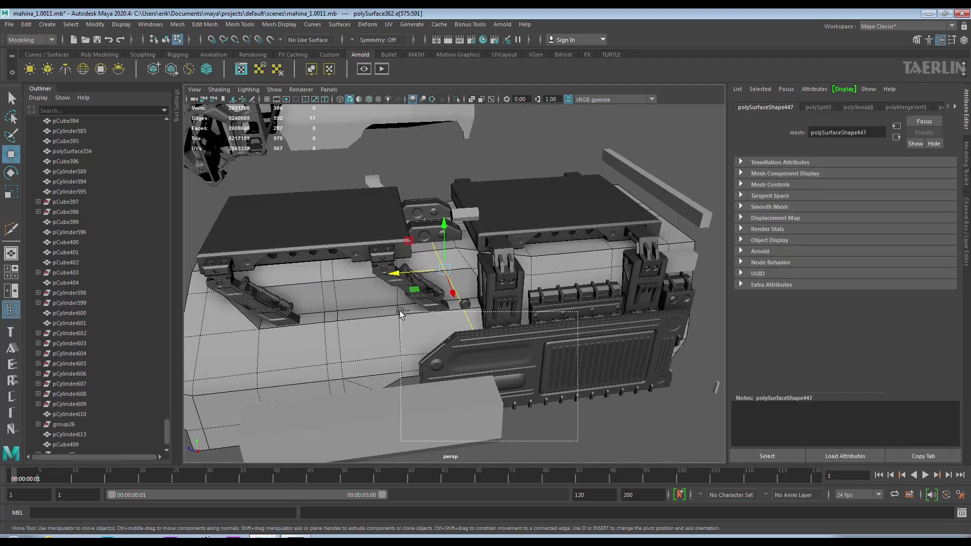
{"action": "left_click_drag", "start_coordinate": [577, 441], "coordinate": [400, 313], "text": "ctrl"}
{"action": "key", "text": "f"}
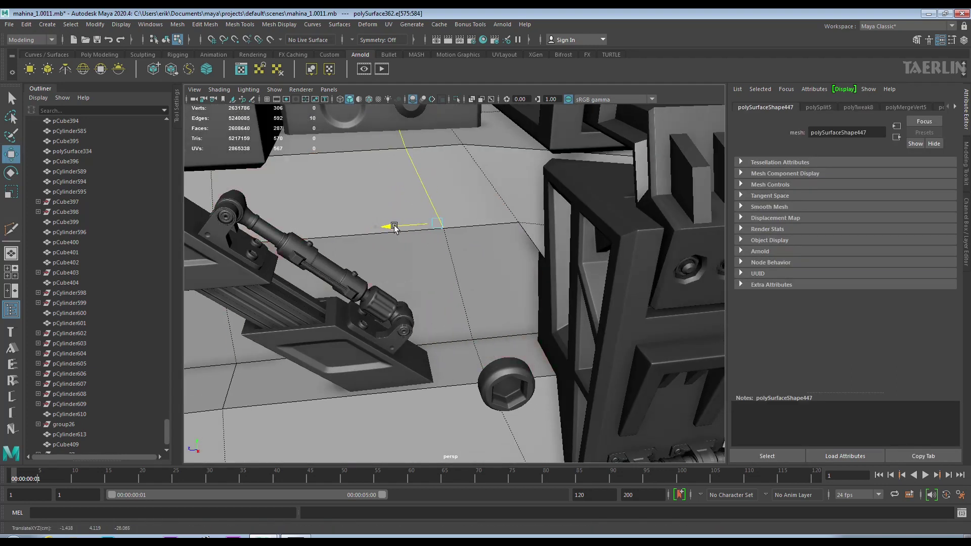
{"action": "left_click_drag", "start_coordinate": [402, 226], "coordinate": [491, 234], "text": "alt"}
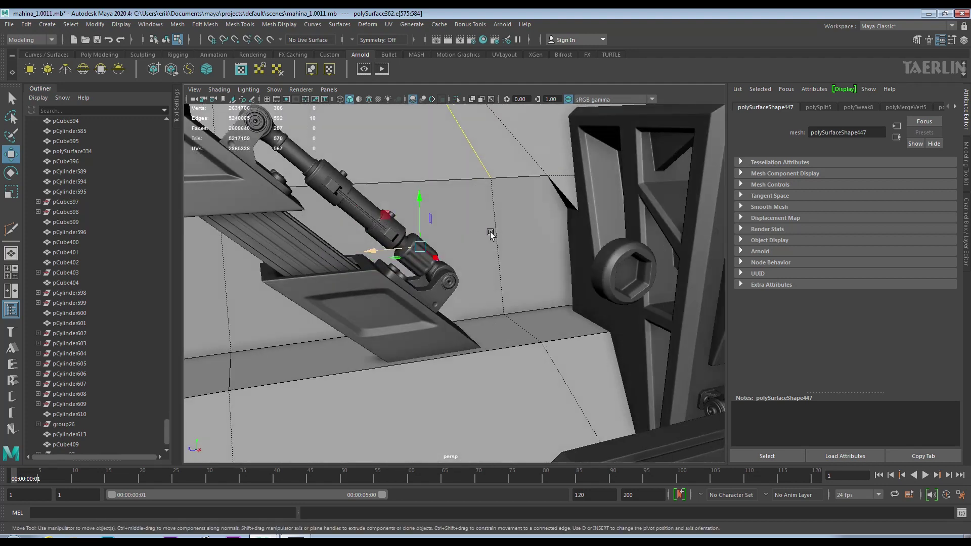
Isolate the hull and delete the angled face at the recess end, leaving a hole.
{"action": "key", "text": "F8"}
{"action": "left_click", "coordinate": [455, 100]}
{"action": "key", "text": "f"}
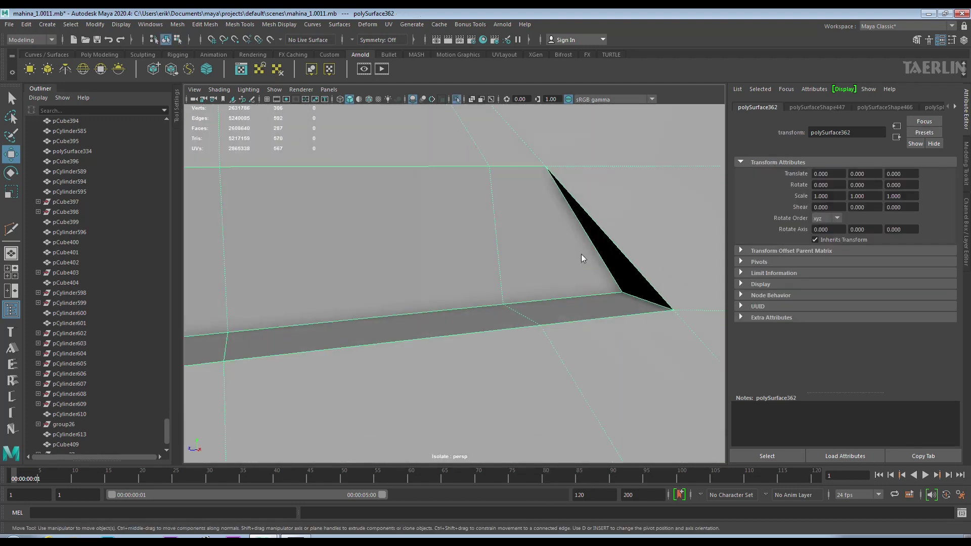
{"action": "key", "text": "F11"}
{"action": "left_click", "coordinate": [545, 263]}
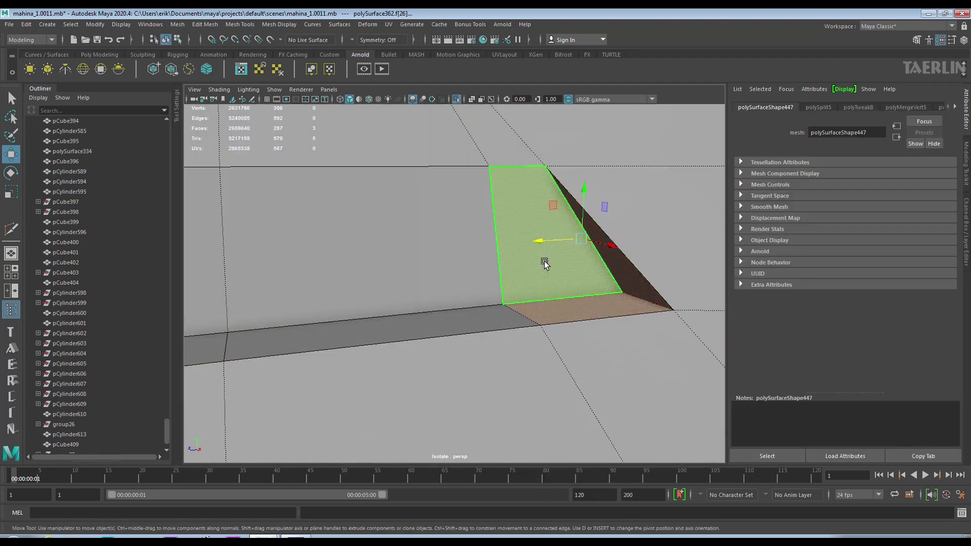
{"action": "key", "text": "Delete"}
Bridge the hole's top and bottom edges to fill it with a new face.
{"action": "left_click_drag", "start_coordinate": [590, 292], "coordinate": [556, 391], "text": "alt"}
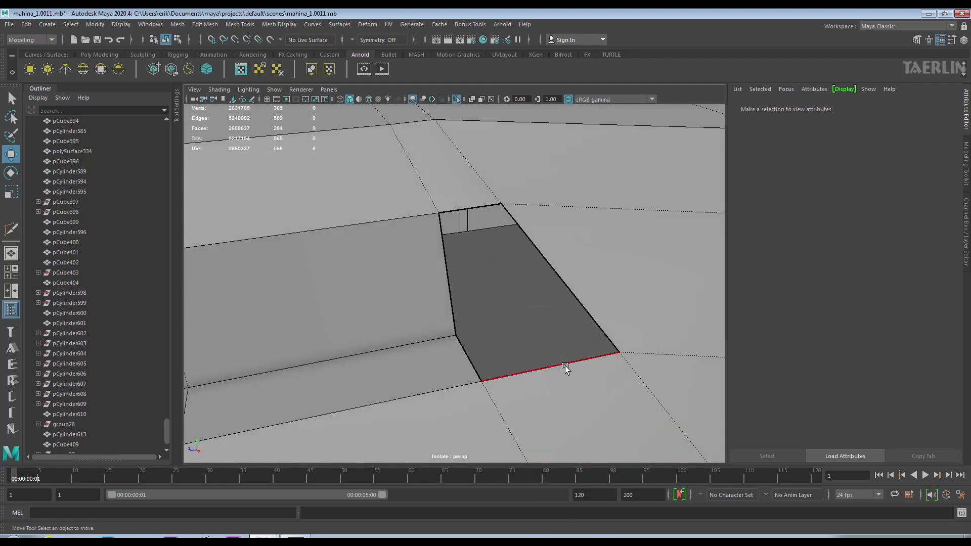
{"action": "left_click", "coordinate": [563, 362]}
{"action": "left_click", "coordinate": [464, 207], "text": "shift"}
{"action": "left_click", "coordinate": [442, 316]}
{"action": "left_click_drag", "start_coordinate": [491, 273], "coordinate": [493, 208], "text": "alt"}
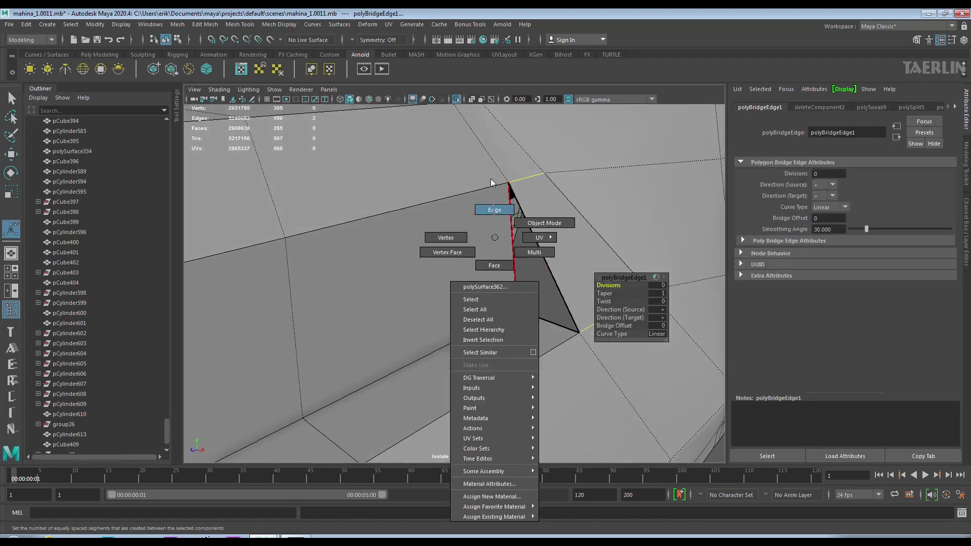
Return to object mode, show the full vehicle, and check the brackets over the recess.
{"action": "right_click_drag", "start_coordinate": [505, 225], "coordinate": [502, 347], "text": "shift"}
{"action": "right_click_drag", "start_coordinate": [582, 225], "coordinate": [581, 206]}
{"action": "key", "text": "w"}
{"action": "left_click", "coordinate": [449, 98]}
{"action": "mouse_move", "coordinate": [455, 253]}
{"action": "left_mouse_down", "text": "alt"}
{"action": "mouse_move", "coordinate": [593, 294]}
{"action": "mouse_move", "coordinate": [607, 281]}
{"action": "mouse_move", "coordinate": [602, 289]}
{"action": "mouse_move", "coordinate": [574, 254]}
{"action": "mouse_move", "coordinate": [531, 255]}
{"action": "left_mouse_up", "text": "alt"}
{"action": "right_click_drag", "start_coordinate": [531, 256], "coordinate": [481, 257], "text": "alt"}
{"action": "mouse_move", "coordinate": [481, 257]}
{"action": "left_mouse_down", "text": "alt"}
{"action": "mouse_move", "coordinate": [459, 256]}
{"action": "mouse_move", "coordinate": [470, 230]}
{"action": "mouse_move", "coordinate": [494, 225]}
{"action": "mouse_move", "coordinate": [458, 230]}
{"action": "mouse_move", "coordinate": [461, 241]}
{"action": "mouse_move", "coordinate": [585, 209]}
{"action": "left_mouse_up", "text": "alt"}
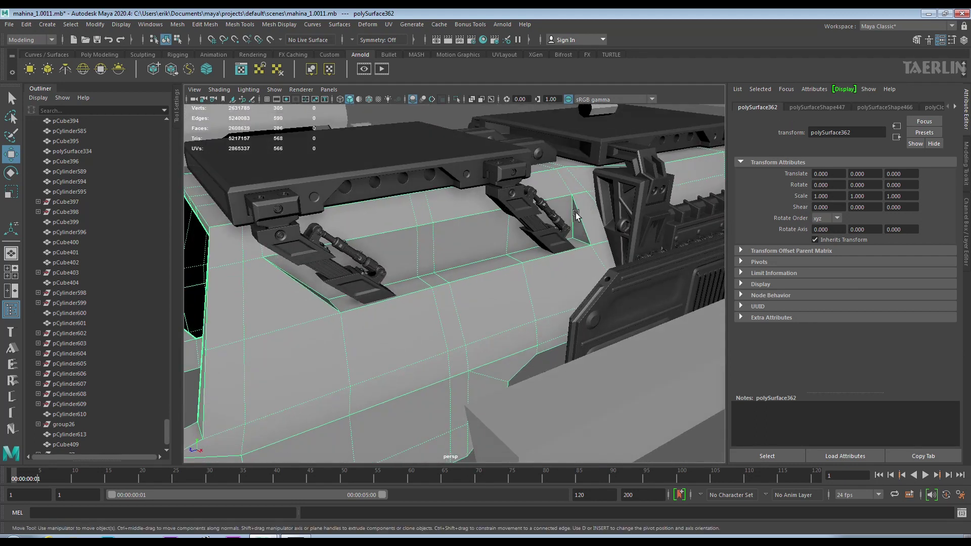
{"action": "mouse_move", "coordinate": [603, 250]}
{"action": "left_mouse_down", "text": "alt"}
{"action": "mouse_move", "coordinate": [508, 243]}
{"action": "mouse_move", "coordinate": [414, 265]}
{"action": "left_mouse_up", "text": "alt"}
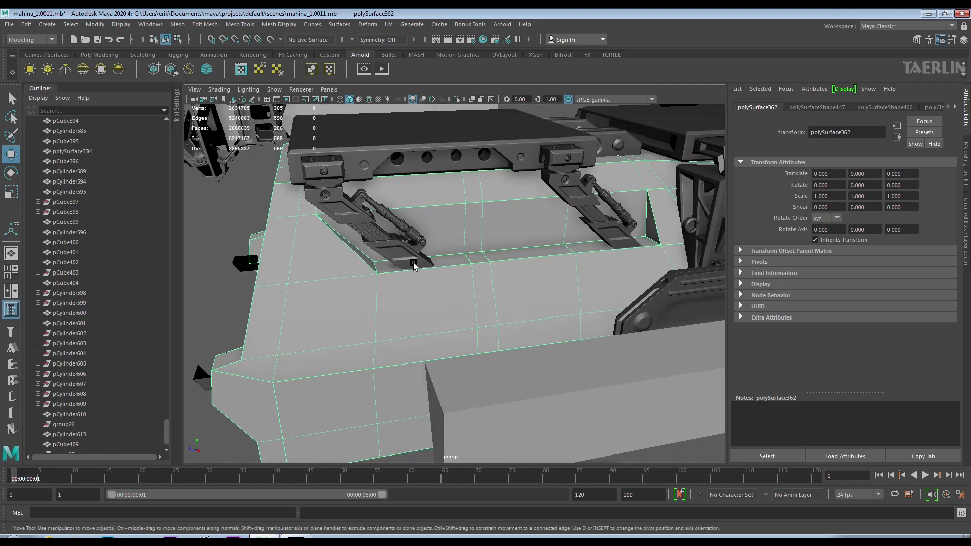
Extrude the hull face under the bracket's foot with an inset and negative depth into a slot.
{"action": "left_click", "coordinate": [454, 243]}
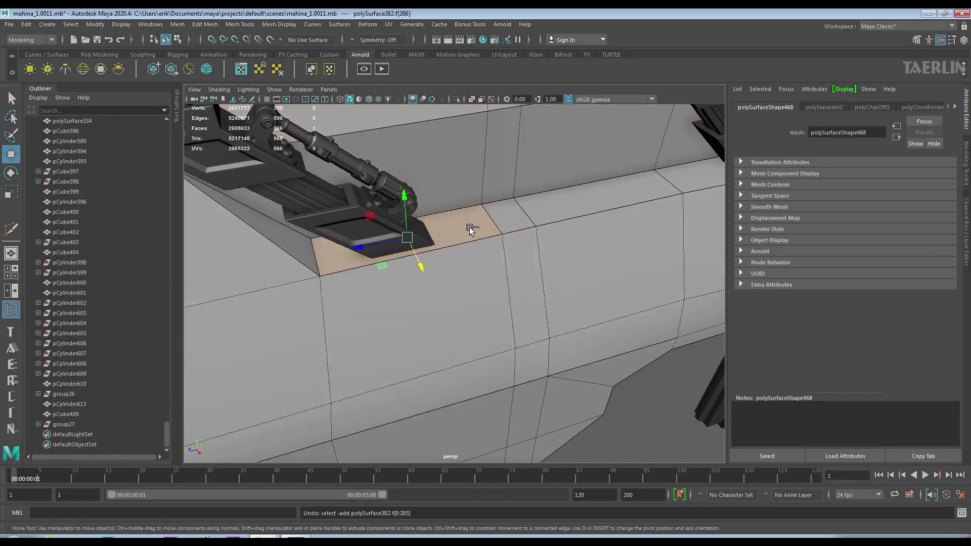
{"action": "left_click", "coordinate": [505, 236]}
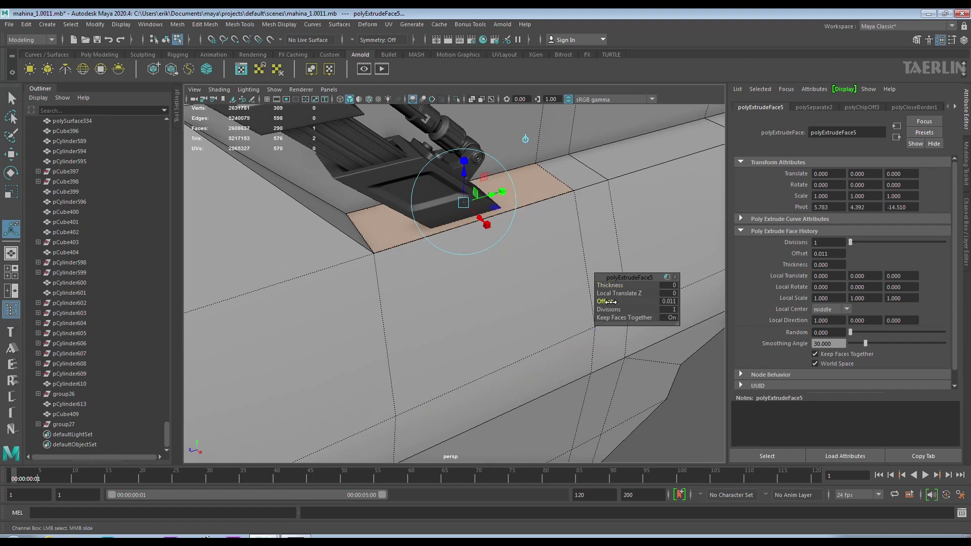
{"action": "left_click_drag", "start_coordinate": [672, 327], "coordinate": [572, 264], "text": "alt"}
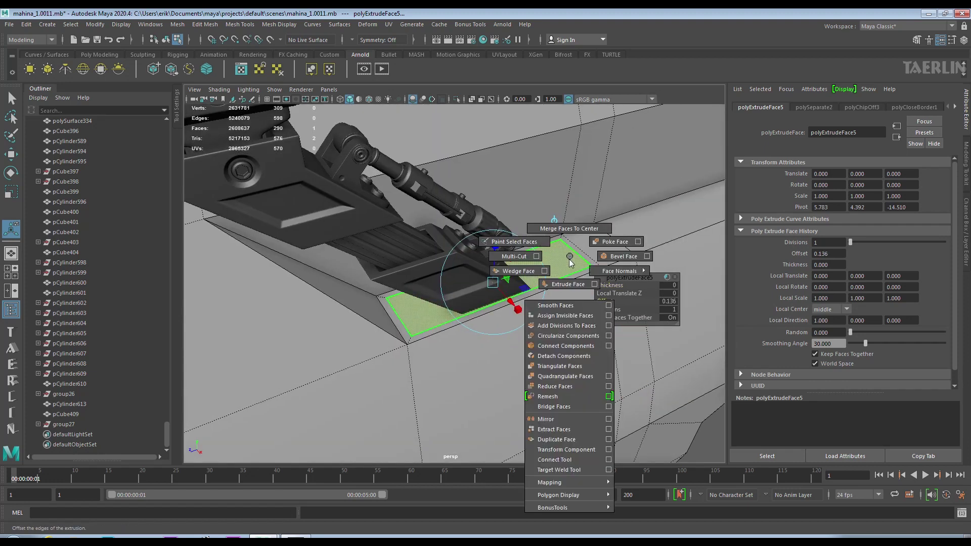
{"action": "middle_click_drag", "start_coordinate": [406, 287], "coordinate": [384, 287]}
{"action": "left_click_drag", "start_coordinate": [385, 287], "coordinate": [539, 309], "text": "alt"}
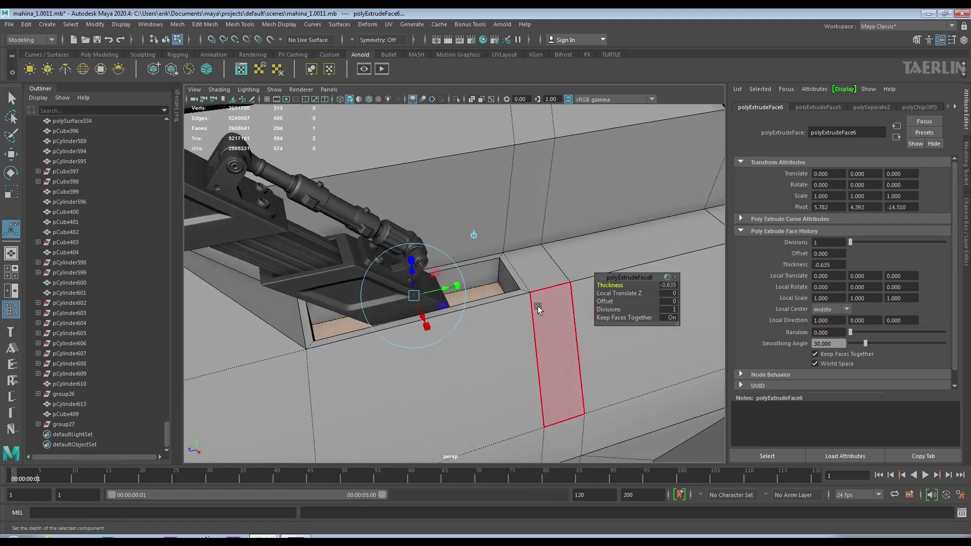
{"action": "mouse_move", "coordinate": [611, 287]}
{"action": "left_mouse_down", "text": "alt"}
{"action": "mouse_move", "coordinate": [535, 246]}
{"action": "mouse_move", "coordinate": [541, 260]}
{"action": "left_mouse_up", "text": "alt"}
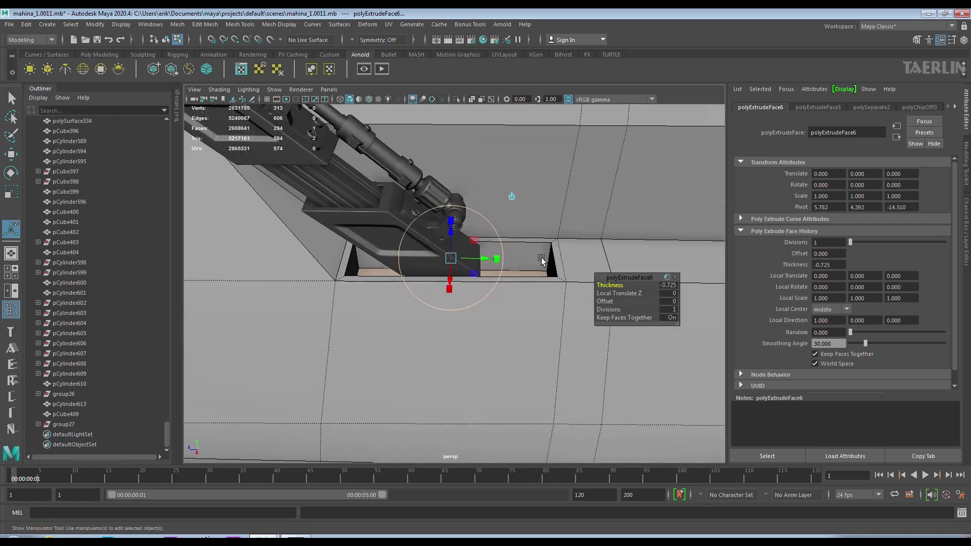
{"action": "mouse_move", "coordinate": [595, 287]}
{"action": "left_mouse_down", "text": "alt"}
{"action": "mouse_move", "coordinate": [522, 288]}
{"action": "mouse_move", "coordinate": [457, 271]}
{"action": "mouse_move", "coordinate": [512, 288]}
{"action": "mouse_move", "coordinate": [483, 270]}
{"action": "left_mouse_up", "text": "alt"}
Select the whole hull and inspect the new slot beneath the mechanism.
{"action": "key", "text": "q"}
{"action": "left_click", "coordinate": [498, 181]}
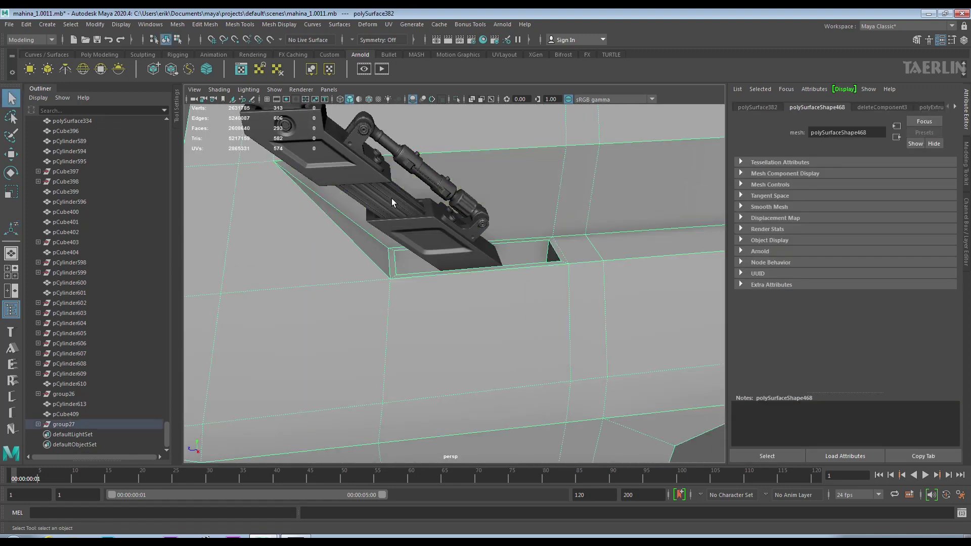
{"action": "left_click_drag", "start_coordinate": [417, 235], "coordinate": [417, 251], "text": "alt"}
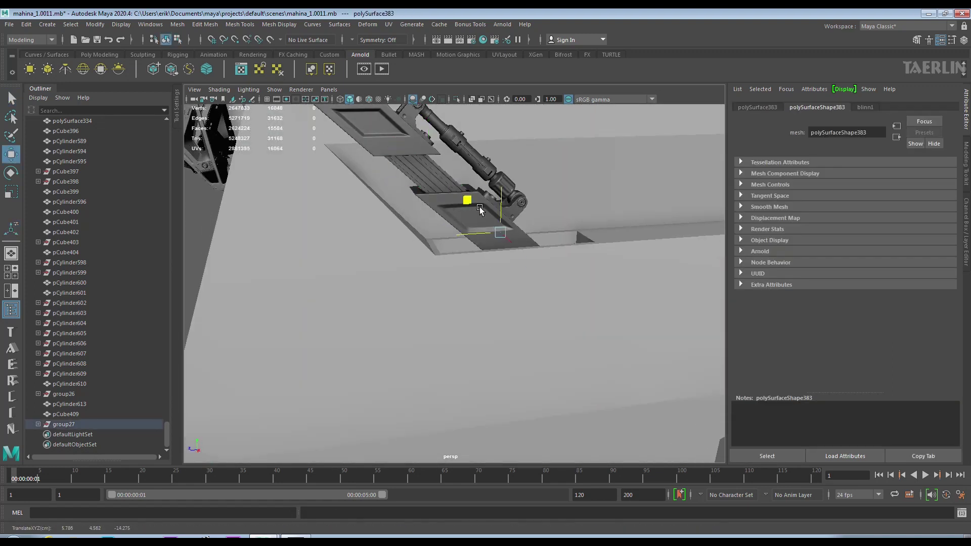
{"action": "mouse_move", "coordinate": [480, 210]}
{"action": "left_mouse_down", "text": "alt"}
{"action": "mouse_move", "coordinate": [481, 245]}
{"action": "mouse_move", "coordinate": [403, 239]}
{"action": "mouse_move", "coordinate": [459, 257]}
{"action": "mouse_move", "coordinate": [490, 232]}
{"action": "mouse_move", "coordinate": [565, 297]}
{"action": "mouse_move", "coordinate": [559, 268]}
{"action": "mouse_move", "coordinate": [475, 371]}
{"action": "mouse_move", "coordinate": [506, 360]}
{"action": "left_mouse_up", "text": "alt"}
{"action": "mouse_move", "coordinate": [505, 360]}
{"action": "right_mouse_down", "text": "alt"}
{"action": "mouse_move", "coordinate": [395, 296]}
{"action": "mouse_move", "coordinate": [516, 264]}
{"action": "right_mouse_up", "text": "alt"}
{"action": "left_click", "coordinate": [617, 304]}
{"action": "mouse_move", "coordinate": [618, 303]}
{"action": "left_mouse_down", "text": "alt"}
{"action": "mouse_move", "coordinate": [600, 320]}
{"action": "mouse_move", "coordinate": [616, 308]}
{"action": "mouse_move", "coordinate": [623, 236]}
{"action": "mouse_move", "coordinate": [644, 232]}
{"action": "left_mouse_up", "text": "alt"}
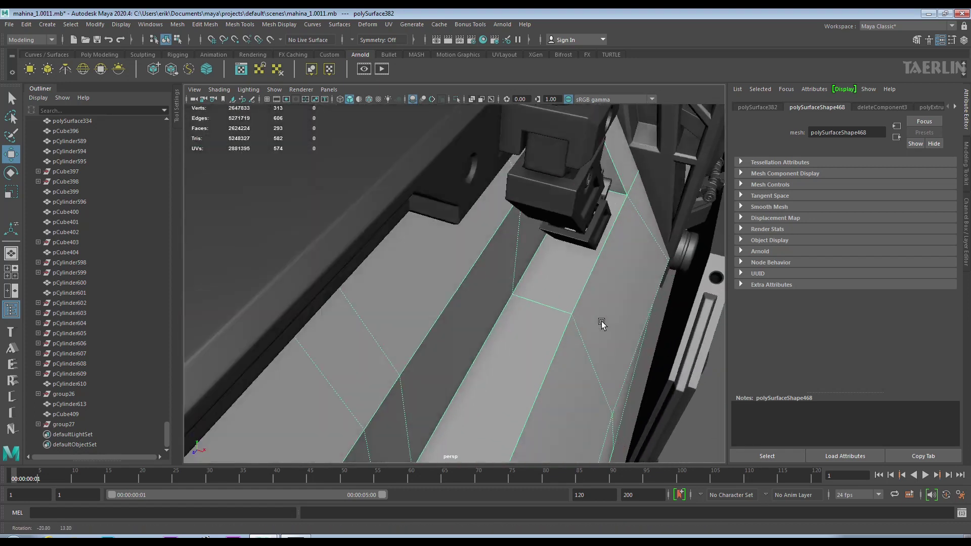
{"action": "mouse_move", "coordinate": [644, 232]}
{"action": "right_mouse_down", "text": "alt"}
{"action": "mouse_move", "coordinate": [496, 247]}
{"action": "mouse_move", "coordinate": [475, 260]}
{"action": "right_mouse_up", "text": "alt"}
Extrude a second hull face with about 0.1 inset and sink it into a second recess.
{"action": "key", "text": "ctrl+e"}
{"action": "left_click_drag", "start_coordinate": [472, 298], "coordinate": [604, 300], "text": "alt"}
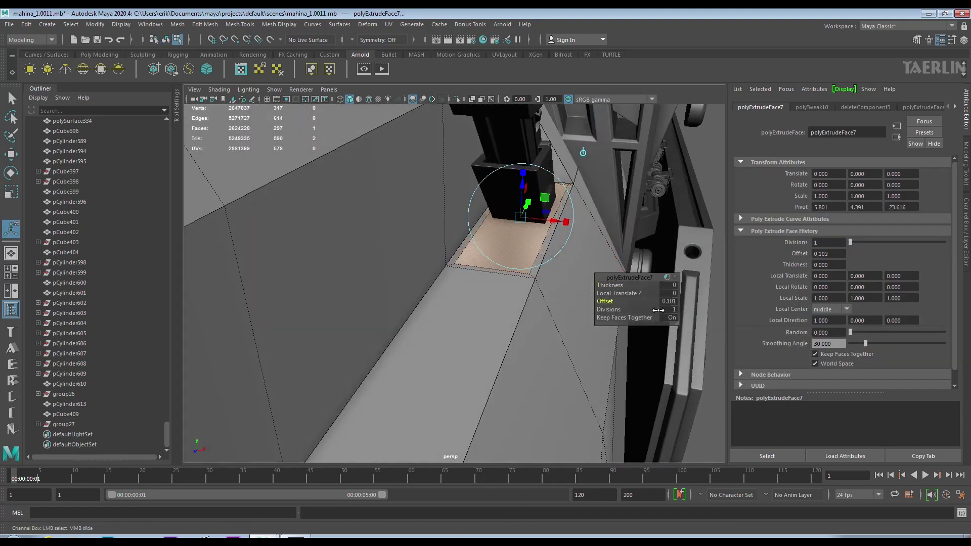
{"action": "left_click_drag", "start_coordinate": [544, 261], "coordinate": [429, 222], "text": "alt"}
{"action": "right_click_drag", "start_coordinate": [430, 222], "coordinate": [590, 275], "text": "shift"}
{"action": "mouse_move", "coordinate": [580, 285]}
{"action": "left_mouse_down", "text": "alt"}
{"action": "mouse_move", "coordinate": [627, 304]}
{"action": "mouse_move", "coordinate": [598, 285]}
{"action": "left_mouse_up", "text": "alt"}
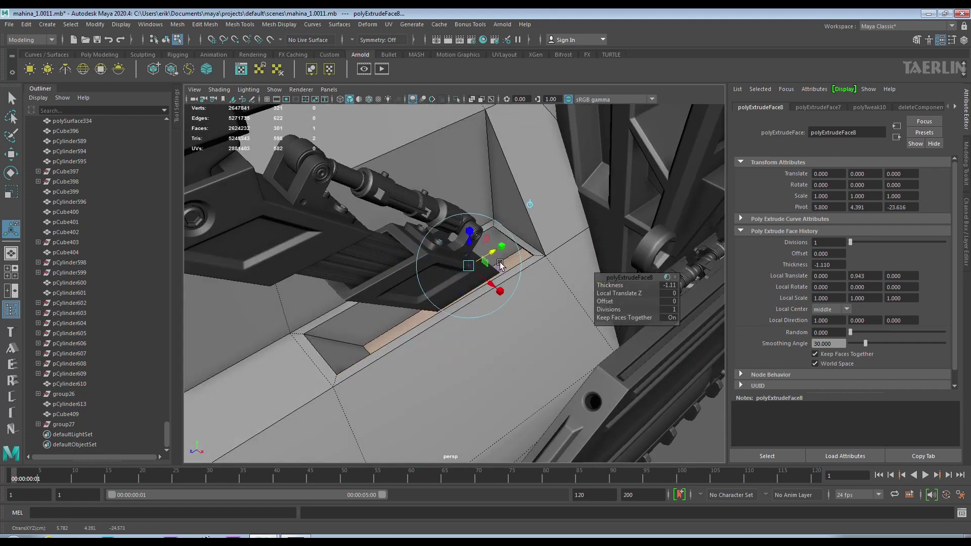
{"action": "left_click_drag", "start_coordinate": [474, 254], "coordinate": [384, 238], "text": "alt"}
Select the ribbed mechanism part and the plate above the slot to inspect them.
{"action": "key", "text": "q"}
{"action": "left_click", "coordinate": [276, 218]}
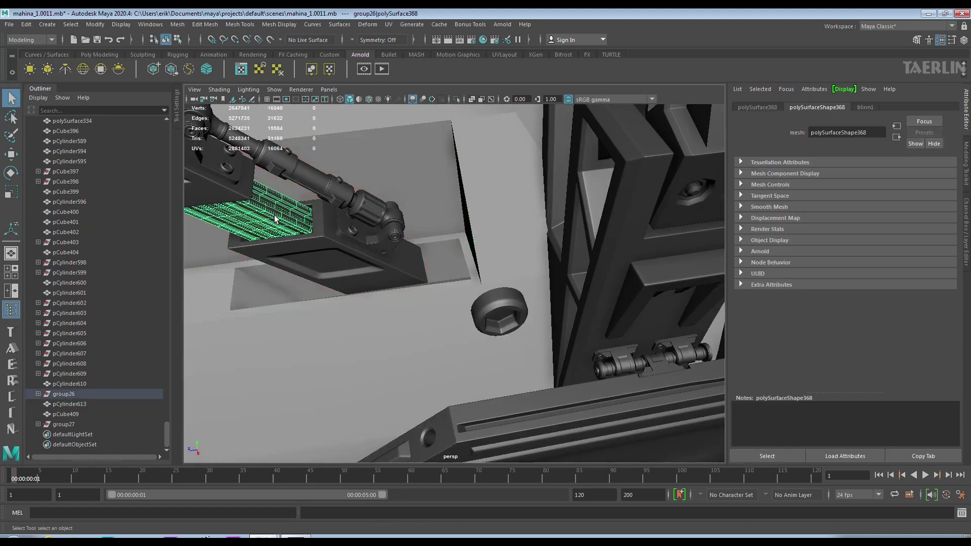
{"action": "left_click_drag", "start_coordinate": [367, 264], "coordinate": [390, 217], "text": "alt"}
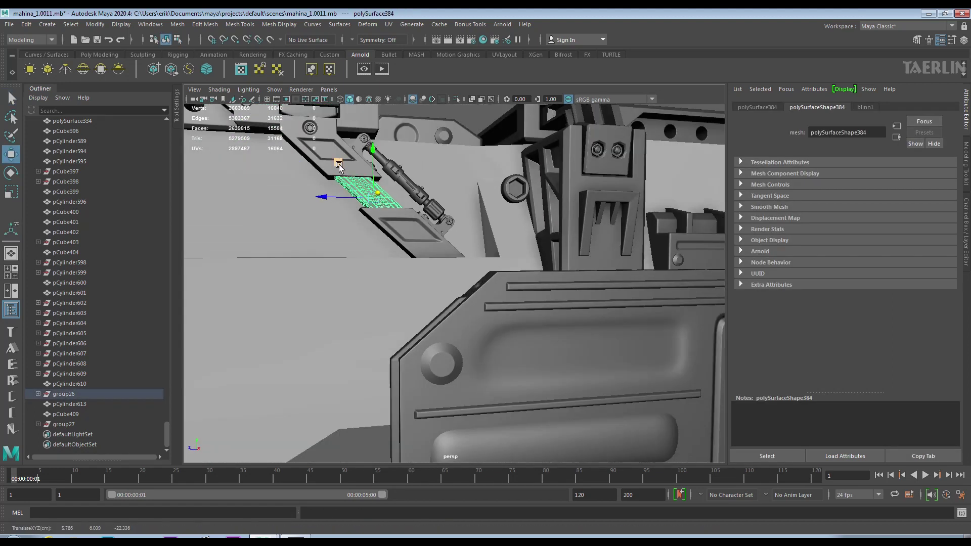
{"action": "left_click", "coordinate": [409, 261]}
{"action": "right_click_drag", "start_coordinate": [409, 261], "coordinate": [451, 310], "text": "alt"}
{"action": "mouse_move", "coordinate": [451, 310]}
{"action": "left_mouse_down", "text": "alt"}
{"action": "mouse_move", "coordinate": [367, 316]}
{"action": "mouse_move", "coordinate": [403, 211]}
{"action": "mouse_move", "coordinate": [434, 210]}
{"action": "left_mouse_up", "text": "alt"}
{"action": "middle_click_drag", "start_coordinate": [433, 211], "coordinate": [458, 205], "text": "alt"}
{"action": "mouse_move", "coordinate": [458, 205]}
{"action": "left_mouse_down", "text": "alt"}
{"action": "mouse_move", "coordinate": [471, 217]}
{"action": "mouse_move", "coordinate": [442, 239]}
{"action": "mouse_move", "coordinate": [512, 225]}
{"action": "mouse_move", "coordinate": [519, 244]}
{"action": "mouse_move", "coordinate": [467, 234]}
{"action": "mouse_move", "coordinate": [463, 223]}
{"action": "left_mouse_up", "text": "alt"}
{"action": "mouse_move", "coordinate": [486, 259]}
{"action": "left_mouse_down", "text": "alt"}
{"action": "mouse_move", "coordinate": [418, 308]}
{"action": "mouse_move", "coordinate": [461, 288]}
{"action": "mouse_move", "coordinate": [516, 287]}
{"action": "mouse_move", "coordinate": [477, 284]}
{"action": "mouse_move", "coordinate": [493, 257]}
{"action": "left_mouse_up", "text": "alt"}
Isolate the hull on its own and select one of its edges.
{"action": "left_click", "coordinate": [461, 289]}
{"action": "right_click_drag", "start_coordinate": [493, 256], "coordinate": [580, 299], "text": "alt"}
{"action": "left_click_drag", "start_coordinate": [581, 299], "coordinate": [551, 329], "text": "alt"}
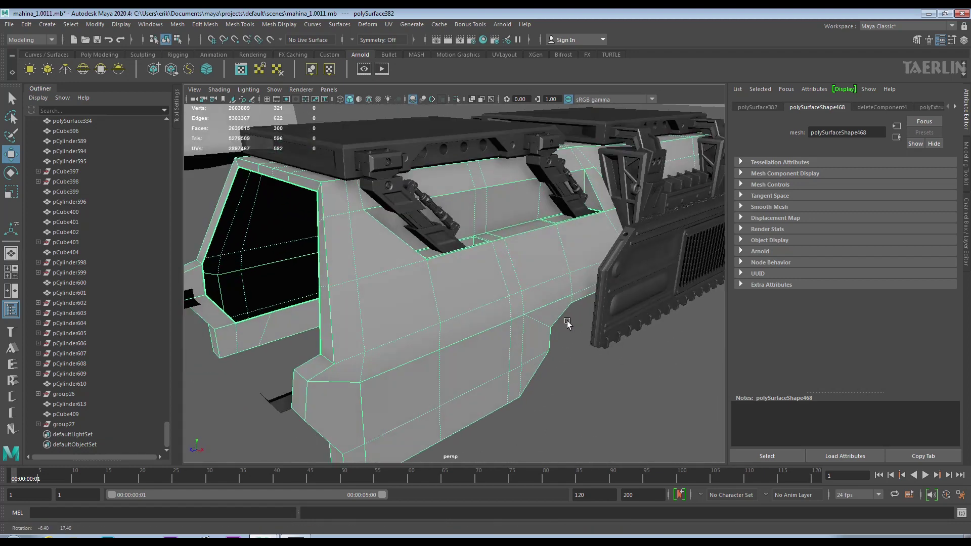
{"action": "left_click", "coordinate": [457, 101]}
{"action": "right_click_drag", "start_coordinate": [484, 235], "coordinate": [473, 207]}
{"action": "scroll", "coordinate": [512, 321], "scroll_direction": "up", "scroll_amount": 5}
{"action": "left_click", "coordinate": [428, 279]}
Select the slot rim edge loop and nearby rim edges, undoing the extra picks.
{"action": "double_click", "coordinate": [516, 247]}
{"action": "mouse_move", "coordinate": [517, 247]}
{"action": "left_mouse_down", "text": "alt"}
{"action": "mouse_move", "coordinate": [392, 280]}
{"action": "mouse_move", "coordinate": [420, 265]}
{"action": "left_mouse_up", "text": "alt"}
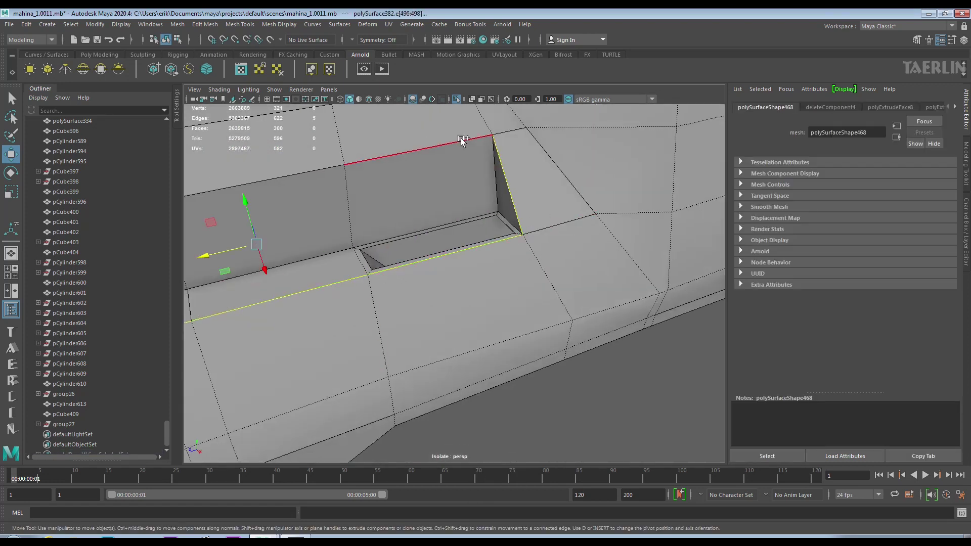
{"action": "left_click", "coordinate": [488, 188], "text": "shift"}
{"action": "right_click_drag", "start_coordinate": [488, 189], "coordinate": [515, 271], "text": "alt"}
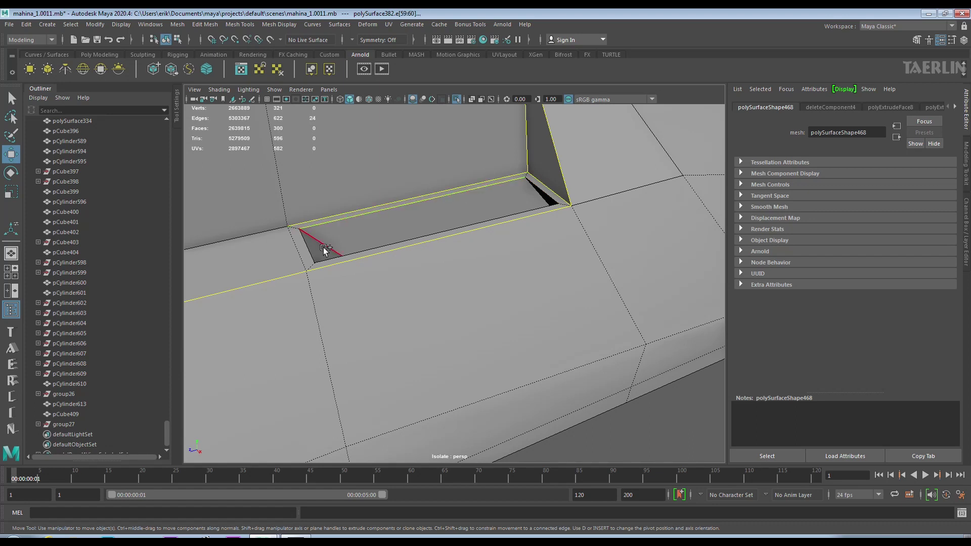
{"action": "left_click", "coordinate": [349, 254], "text": "shift"}
{"action": "mouse_move", "coordinate": [349, 255]}
{"action": "left_mouse_down", "text": "alt"}
{"action": "mouse_move", "coordinate": [505, 200]}
{"action": "mouse_move", "coordinate": [520, 232]}
{"action": "left_mouse_up", "text": "alt"}
{"action": "left_click", "coordinate": [505, 199], "text": "shift"}
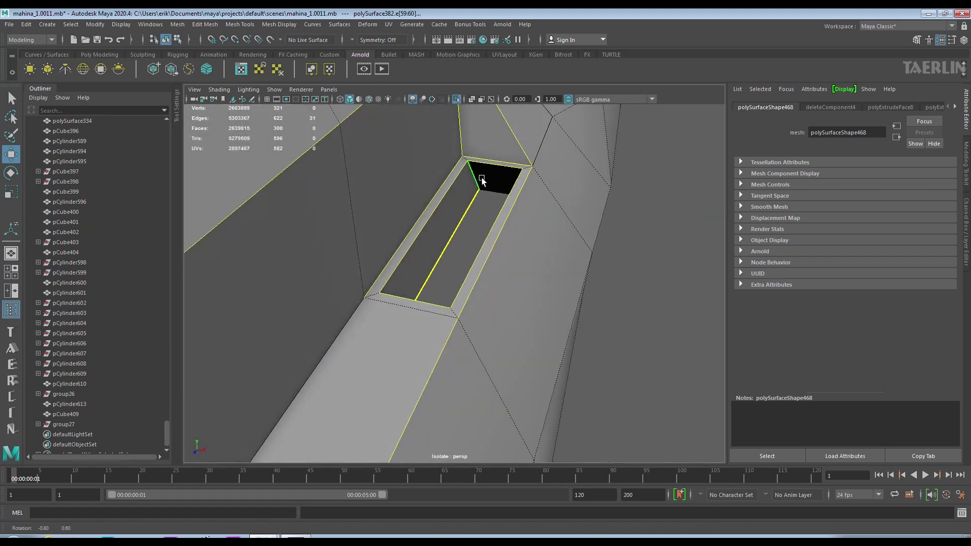
{"action": "key", "text": "ctrl+z"}
{"action": "key", "text": "ctrl+z"}
{"action": "mouse_move", "coordinate": [499, 198]}
{"action": "left_mouse_down", "text": "alt"}
{"action": "mouse_move", "coordinate": [531, 242]}
{"action": "mouse_move", "coordinate": [551, 192]}
{"action": "left_mouse_up", "text": "alt"}
{"action": "key", "text": "ctrl+z"}
Select the edge loop and all rim edges running along the trough.
{"action": "double_click", "coordinate": [506, 203]}
{"action": "right_click_drag", "start_coordinate": [506, 202], "coordinate": [505, 203], "text": "alt"}
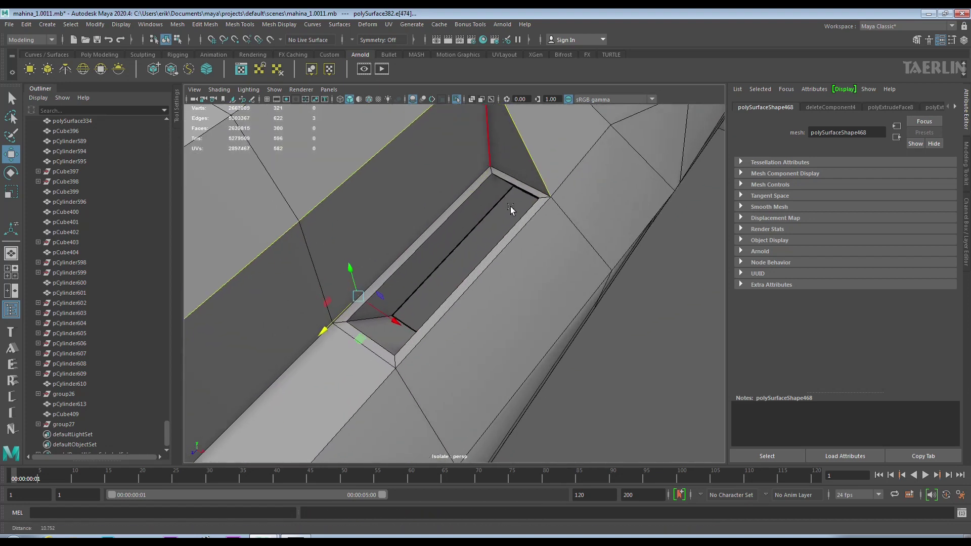
{"action": "mouse_move", "coordinate": [461, 183]}
{"action": "left_mouse_down", "text": "alt"}
{"action": "mouse_move", "coordinate": [513, 171]}
{"action": "mouse_move", "coordinate": [489, 156]}
{"action": "mouse_move", "coordinate": [499, 216]}
{"action": "mouse_move", "coordinate": [433, 211]}
{"action": "mouse_move", "coordinate": [437, 254]}
{"action": "mouse_move", "coordinate": [426, 275]}
{"action": "left_mouse_up", "text": "alt"}
{"action": "left_click", "coordinate": [508, 150], "text": "shift"}
{"action": "left_click", "coordinate": [434, 256], "text": "shift"}
{"action": "mouse_move", "coordinate": [433, 321]}
{"action": "left_mouse_down", "text": "alt"}
{"action": "mouse_move", "coordinate": [468, 257]}
{"action": "mouse_move", "coordinate": [418, 243]}
{"action": "mouse_move", "coordinate": [416, 269]}
{"action": "mouse_move", "coordinate": [379, 257]}
{"action": "mouse_move", "coordinate": [494, 272]}
{"action": "left_mouse_up", "text": "alt"}
{"action": "left_click", "coordinate": [418, 243], "text": "shift"}
{"action": "mouse_move", "coordinate": [546, 233]}
{"action": "left_mouse_down", "text": "alt"}
{"action": "mouse_move", "coordinate": [278, 247]}
{"action": "mouse_move", "coordinate": [560, 209]}
{"action": "mouse_move", "coordinate": [514, 189]}
{"action": "mouse_move", "coordinate": [418, 393]}
{"action": "mouse_move", "coordinate": [415, 278]}
{"action": "mouse_move", "coordinate": [495, 278]}
{"action": "mouse_move", "coordinate": [481, 289]}
{"action": "mouse_move", "coordinate": [490, 243]}
{"action": "mouse_move", "coordinate": [549, 278]}
{"action": "mouse_move", "coordinate": [504, 347]}
{"action": "mouse_move", "coordinate": [366, 253]}
{"action": "mouse_move", "coordinate": [390, 236]}
{"action": "mouse_move", "coordinate": [413, 263]}
{"action": "left_mouse_up", "text": "alt"}
{"action": "left_click", "coordinate": [259, 244], "text": "shift"}
{"action": "left_click", "coordinate": [514, 189], "text": "shift"}
{"action": "left_click", "coordinate": [418, 393], "text": "shift"}
{"action": "left_click", "coordinate": [417, 249], "text": "shift"}
Bevel the selected rim edges at fraction 0.5 with 1 segment and inspect the strips.
{"action": "key", "text": "ctrl+b"}
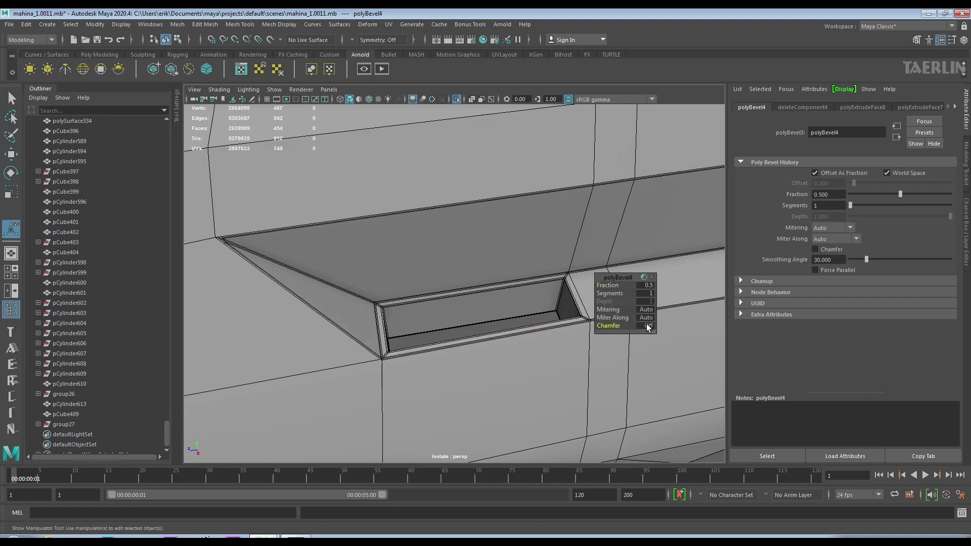
{"action": "mouse_move", "coordinate": [405, 383]}
{"action": "right_mouse_down", "text": "alt"}
{"action": "mouse_move", "coordinate": [445, 405]}
{"action": "mouse_move", "coordinate": [460, 370]}
{"action": "right_mouse_up", "text": "alt"}
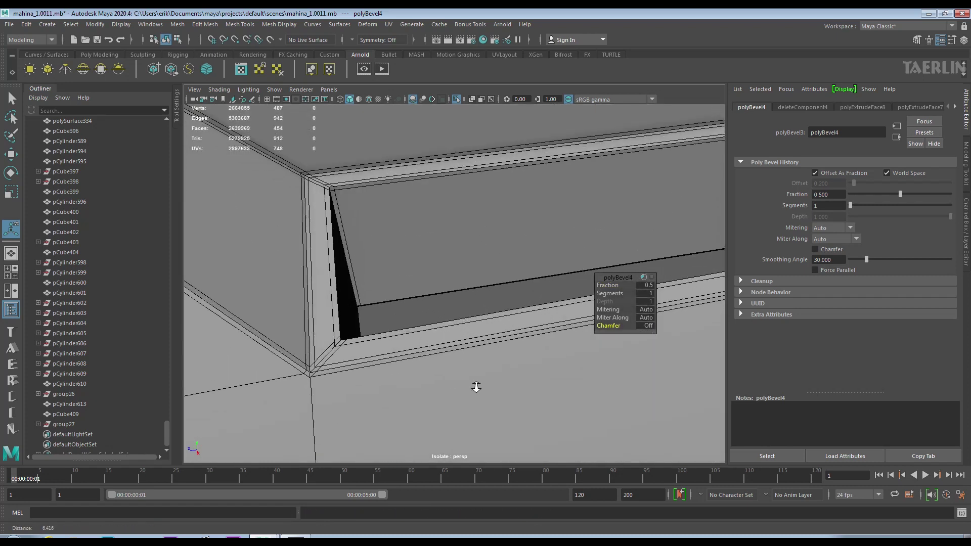
{"action": "left_click_drag", "start_coordinate": [371, 305], "coordinate": [399, 293], "text": "alt"}
{"action": "mouse_move", "coordinate": [400, 294]}
{"action": "right_mouse_down", "text": "alt"}
{"action": "mouse_move", "coordinate": [386, 315]}
{"action": "mouse_move", "coordinate": [508, 376]}
{"action": "right_mouse_up", "text": "alt"}
{"action": "mouse_move", "coordinate": [505, 303]}
{"action": "middle_mouse_down", "text": "alt"}
{"action": "mouse_move", "coordinate": [481, 308]}
{"action": "mouse_move", "coordinate": [485, 373]}
{"action": "mouse_move", "coordinate": [458, 303]}
{"action": "mouse_move", "coordinate": [234, 343]}
{"action": "mouse_move", "coordinate": [166, 330]}
{"action": "middle_mouse_up", "text": "alt"}
{"action": "mouse_move", "coordinate": [167, 331]}
{"action": "left_mouse_down", "text": "alt"}
{"action": "mouse_move", "coordinate": [303, 317]}
{"action": "mouse_move", "coordinate": [382, 362]}
{"action": "mouse_move", "coordinate": [371, 301]}
{"action": "mouse_move", "coordinate": [417, 279]}
{"action": "mouse_move", "coordinate": [455, 222]}
{"action": "left_mouse_up", "text": "alt"}
{"action": "right_click_drag", "start_coordinate": [456, 222], "coordinate": [495, 255]}
{"action": "left_click_drag", "start_coordinate": [496, 255], "coordinate": [403, 249], "text": "alt"}
Insert three supporting edge loops across the hull beside the recess.
{"action": "mouse_move", "coordinate": [404, 248]}
{"action": "right_mouse_down"}
{"action": "mouse_move", "coordinate": [466, 249]}
{"action": "mouse_move", "coordinate": [483, 303]}
{"action": "right_mouse_up"}
{"action": "left_click", "coordinate": [466, 253]}
{"action": "left_click", "coordinate": [356, 283]}
{"action": "left_click_drag", "start_coordinate": [369, 319], "coordinate": [582, 239], "text": "alt"}
{"action": "left_click", "coordinate": [356, 271]}
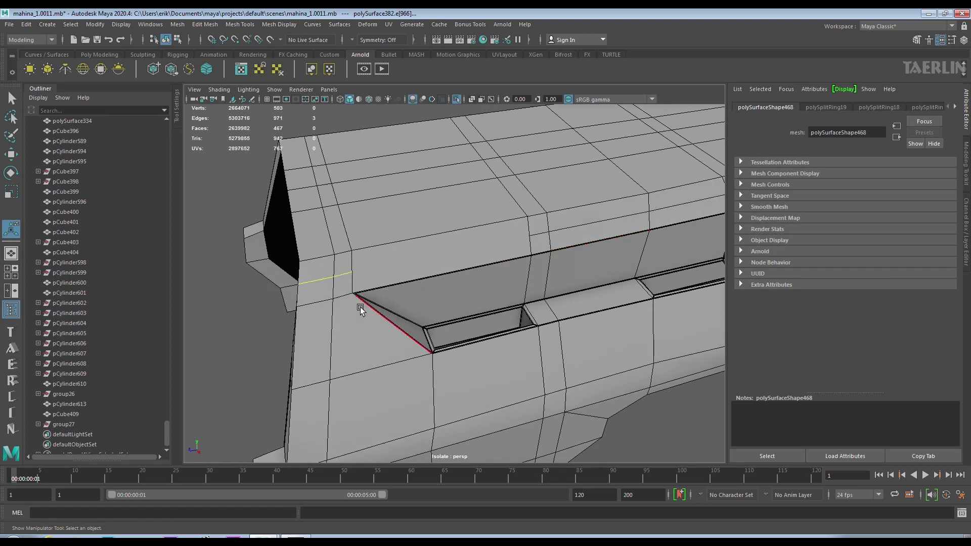
Cut a new edge from the recess corner across the adjacent hull face.
{"action": "left_click_drag", "start_coordinate": [360, 308], "coordinate": [456, 232], "text": "alt"}
{"action": "right_click_drag", "start_coordinate": [456, 232], "coordinate": [471, 237], "text": "shift"}
{"action": "key", "text": "Return"}
{"action": "middle_click_drag", "start_coordinate": [557, 234], "coordinate": [407, 222], "text": "alt"}
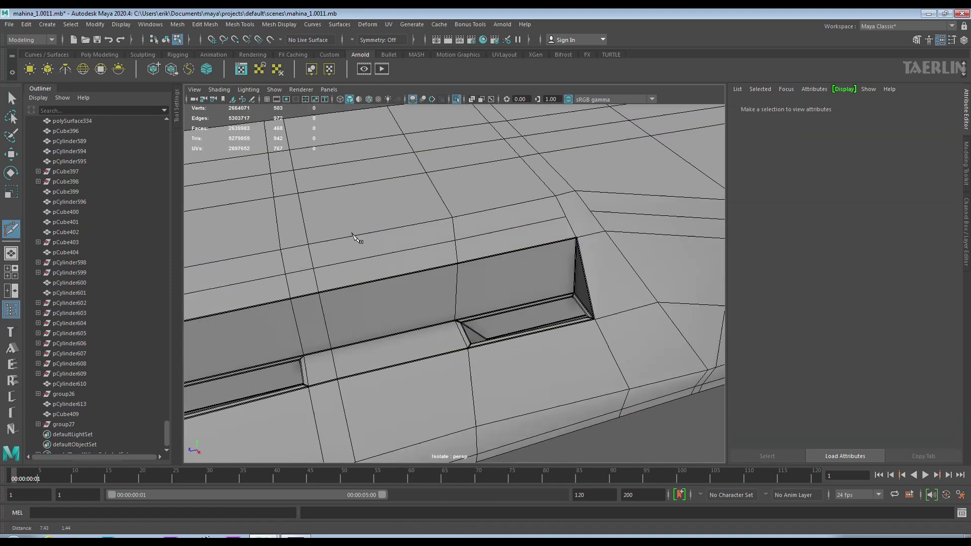
{"action": "mouse_move", "coordinate": [404, 228]}
{"action": "right_mouse_down", "text": "alt"}
{"action": "mouse_move", "coordinate": [623, 325]}
{"action": "mouse_move", "coordinate": [513, 256]}
{"action": "right_mouse_up", "text": "alt"}
{"action": "left_click_drag", "start_coordinate": [513, 256], "coordinate": [496, 225], "text": "alt"}
{"action": "mouse_move", "coordinate": [613, 234]}
{"action": "right_mouse_down", "text": "alt"}
{"action": "mouse_move", "coordinate": [660, 200]}
{"action": "mouse_move", "coordinate": [564, 155]}
{"action": "mouse_move", "coordinate": [614, 282]}
{"action": "right_mouse_up", "text": "alt"}
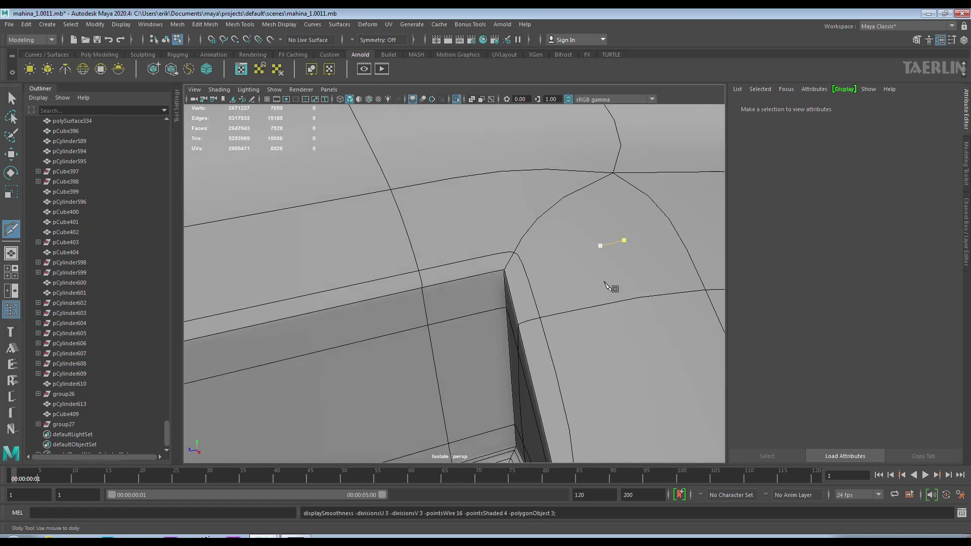
{"action": "left_click_drag", "start_coordinate": [613, 281], "coordinate": [577, 228], "text": "alt"}
{"action": "middle_click_drag", "start_coordinate": [577, 228], "coordinate": [538, 238], "text": "alt"}
{"action": "mouse_move", "coordinate": [538, 238]}
{"action": "right_mouse_down", "text": "alt"}
{"action": "mouse_move", "coordinate": [407, 186]}
{"action": "mouse_move", "coordinate": [516, 275]}
{"action": "mouse_move", "coordinate": [655, 265]}
{"action": "right_mouse_up", "text": "alt"}
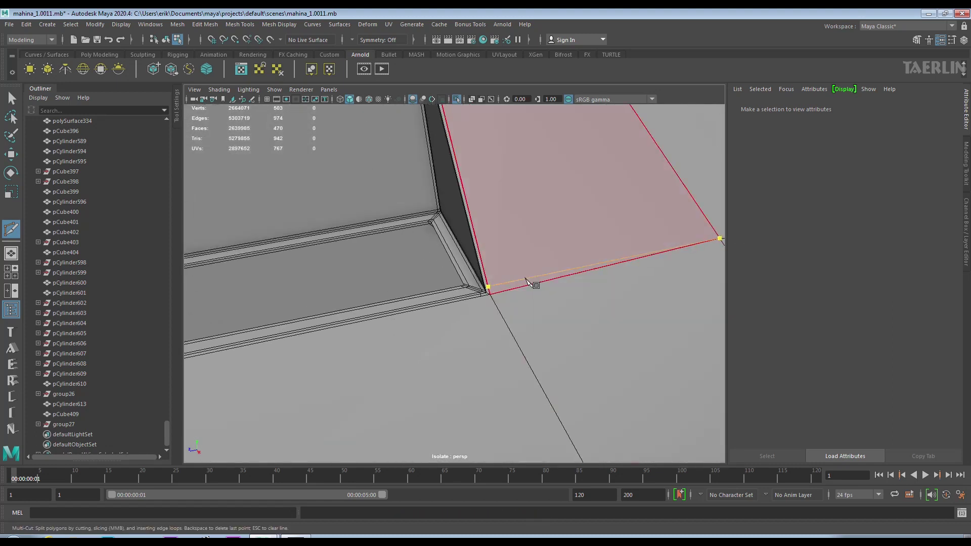
{"action": "right_click_drag", "start_coordinate": [554, 346], "coordinate": [514, 336], "text": "alt"}
{"action": "left_click", "coordinate": [539, 398]}
{"action": "mouse_move", "coordinate": [539, 397]}
{"action": "right_mouse_down", "text": "alt"}
{"action": "mouse_move", "coordinate": [251, 235]}
{"action": "mouse_move", "coordinate": [447, 199]}
{"action": "right_mouse_up", "text": "alt"}
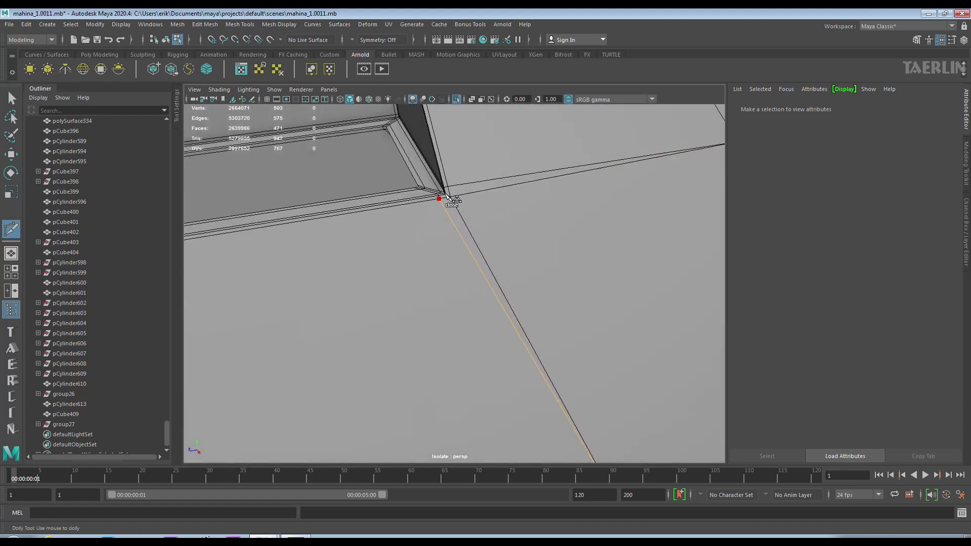
Finish cutting, select an edge beside the corner and inspect the corner topology.
{"action": "scroll", "coordinate": [567, 225], "scroll_direction": "down", "scroll_amount": 3}
{"action": "middle_click_drag", "start_coordinate": [566, 225], "coordinate": [543, 242], "text": "alt"}
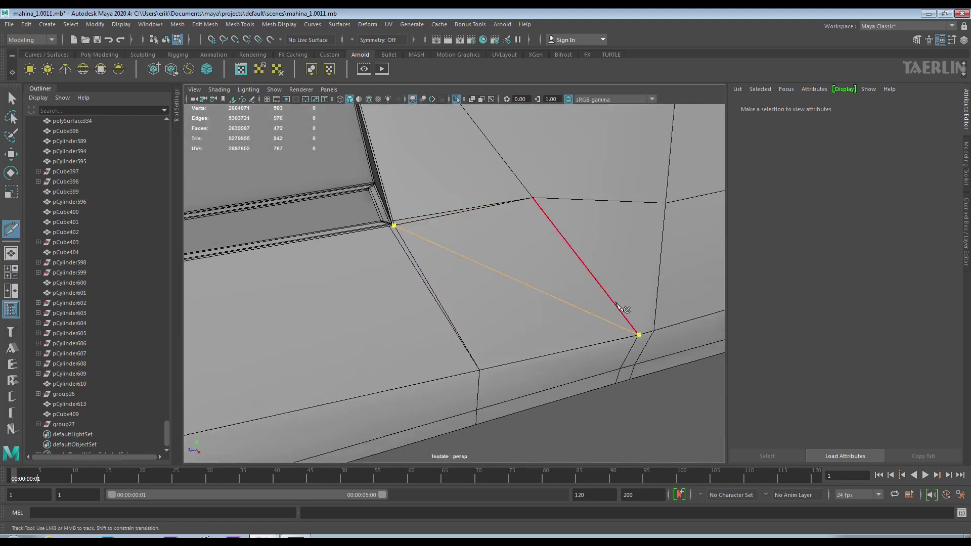
{"action": "left_click", "coordinate": [11, 154]}
{"action": "left_click", "coordinate": [386, 226]}
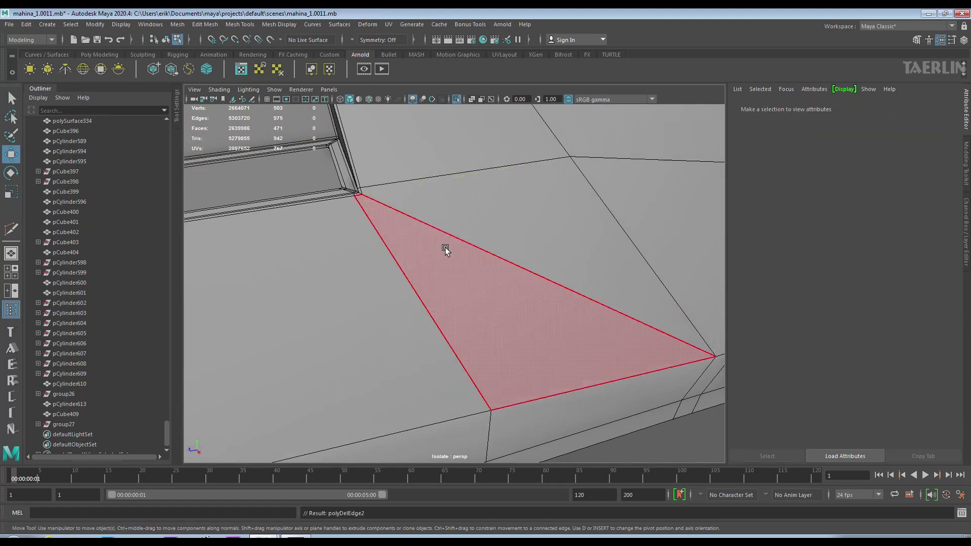
{"action": "scroll", "coordinate": [555, 259], "scroll_direction": "up", "scroll_amount": 3}
{"action": "scroll", "coordinate": [555, 259], "scroll_direction": "down", "scroll_amount": 3}
{"action": "left_click_drag", "start_coordinate": [414, 174], "coordinate": [392, 250], "text": "alt"}
{"action": "scroll", "coordinate": [440, 286], "scroll_direction": "up", "scroll_amount": 3}
{"action": "scroll", "coordinate": [462, 217], "scroll_direction": "up", "scroll_amount": 2}
{"action": "scroll", "coordinate": [466, 228], "scroll_direction": "up", "scroll_amount": 2}
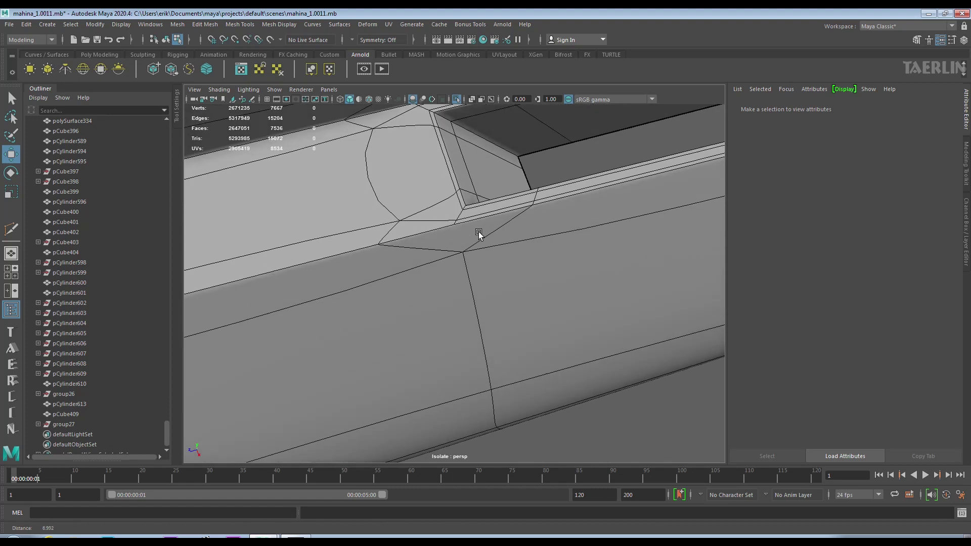
{"action": "scroll", "coordinate": [454, 230], "scroll_direction": "up", "scroll_amount": 3}
{"action": "scroll", "coordinate": [527, 260], "scroll_direction": "up", "scroll_amount": 1}
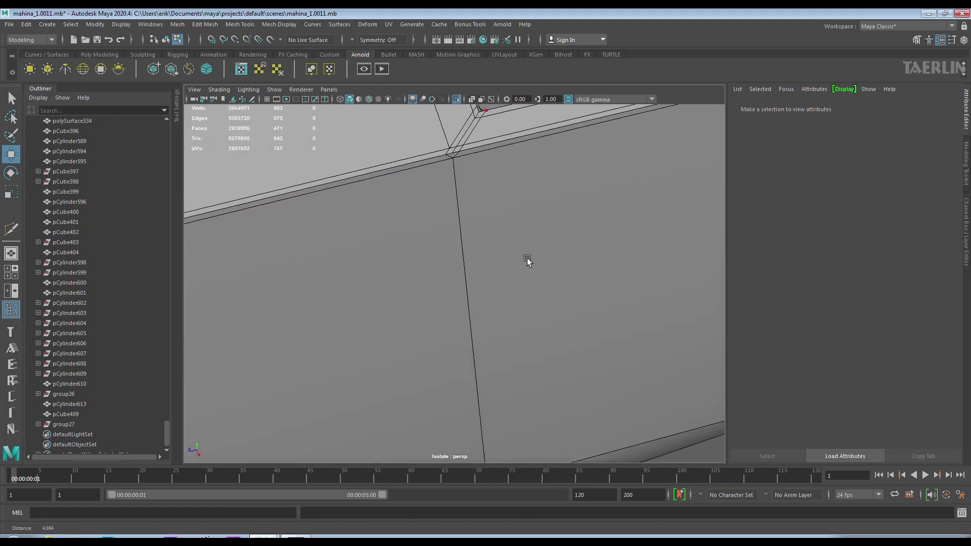
{"action": "scroll", "coordinate": [516, 251], "scroll_direction": "down", "scroll_amount": 2}
{"action": "scroll", "coordinate": [505, 242], "scroll_direction": "down", "scroll_amount": 2}
{"action": "mouse_move", "coordinate": [503, 191]}
{"action": "left_mouse_down", "text": "alt"}
{"action": "mouse_move", "coordinate": [413, 182]}
{"action": "mouse_move", "coordinate": [362, 230]}
{"action": "left_mouse_up", "text": "alt"}
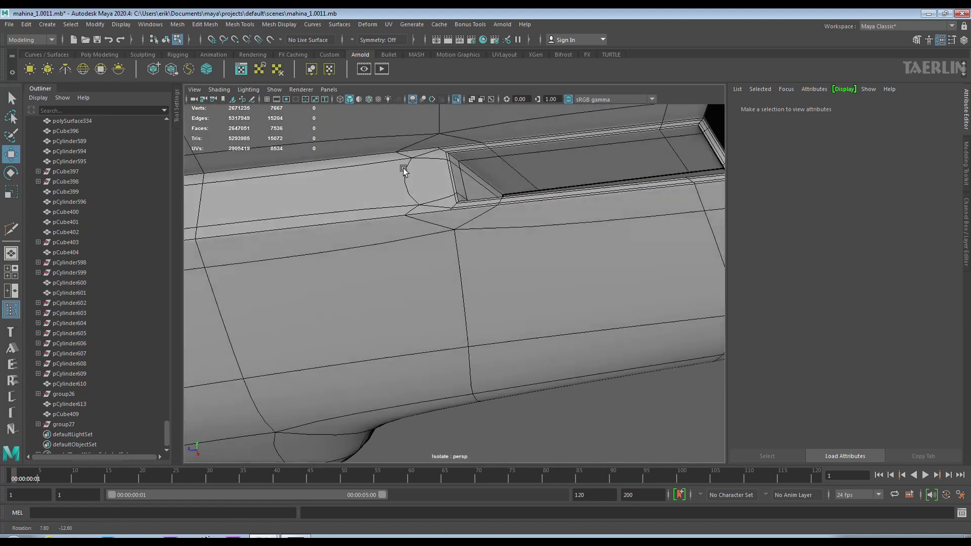
{"action": "scroll", "coordinate": [534, 264], "scroll_direction": "up", "scroll_amount": 2}
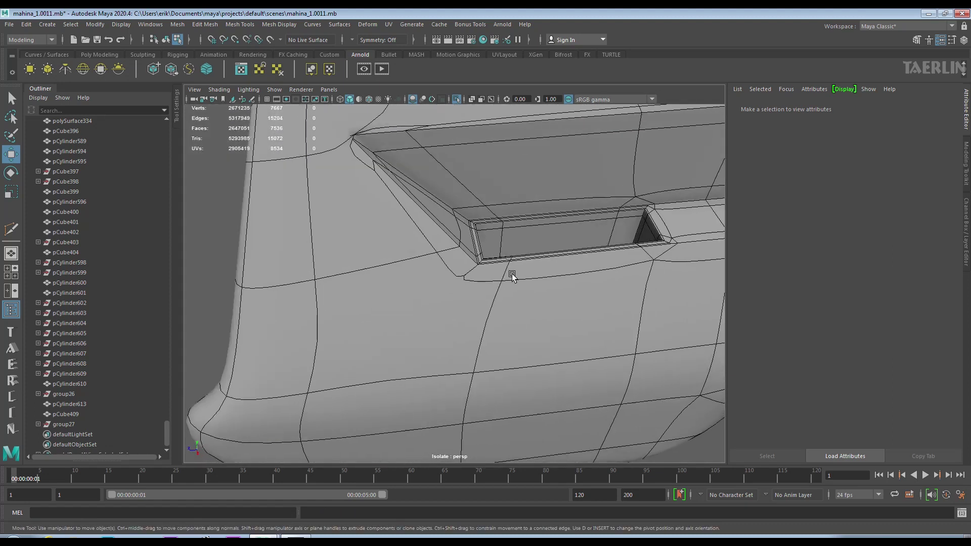
{"action": "scroll", "coordinate": [511, 274], "scroll_direction": "down", "scroll_amount": 2}
{"action": "scroll", "coordinate": [506, 304], "scroll_direction": "up", "scroll_amount": 5}
{"action": "scroll", "coordinate": [567, 295], "scroll_direction": "up", "scroll_amount": 1}
{"action": "scroll", "coordinate": [533, 310], "scroll_direction": "down", "scroll_amount": 1}
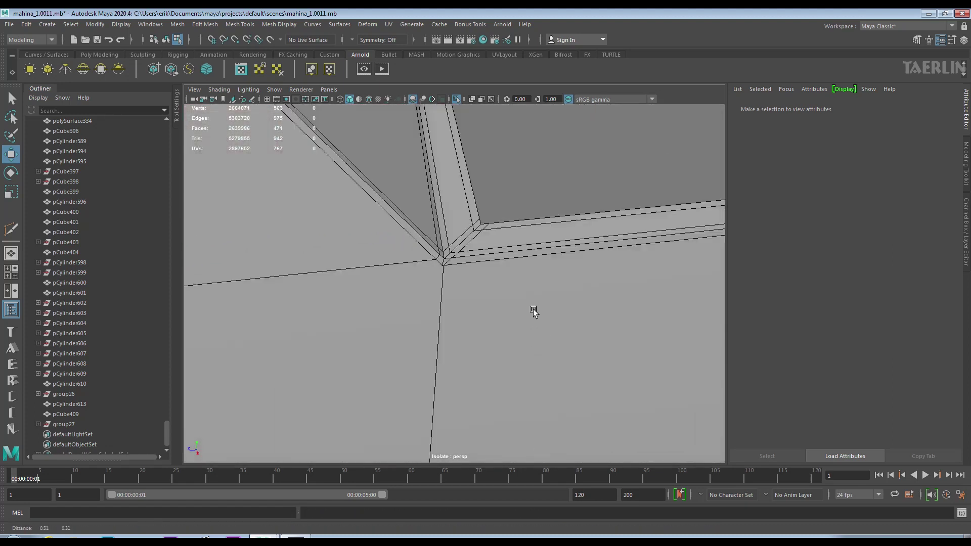
{"action": "scroll", "coordinate": [508, 299], "scroll_direction": "down", "scroll_amount": 2}
{"action": "scroll", "coordinate": [439, 283], "scroll_direction": "up", "scroll_amount": 2}
{"action": "scroll", "coordinate": [439, 283], "scroll_direction": "down", "scroll_amount": 1}
Commit another Multi-Cut edge ending at the recess corner.
{"action": "key", "text": "y"}
{"action": "middle_click_drag", "start_coordinate": [570, 294], "coordinate": [496, 147], "text": "alt"}
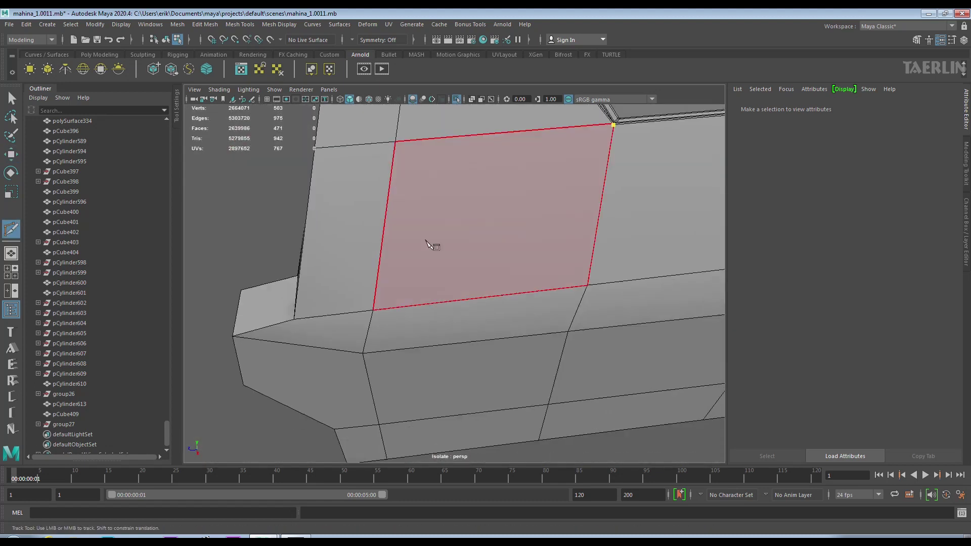
{"action": "scroll", "coordinate": [507, 207], "scroll_direction": "down", "scroll_amount": 3}
{"action": "scroll", "coordinate": [501, 208], "scroll_direction": "up", "scroll_amount": 1}
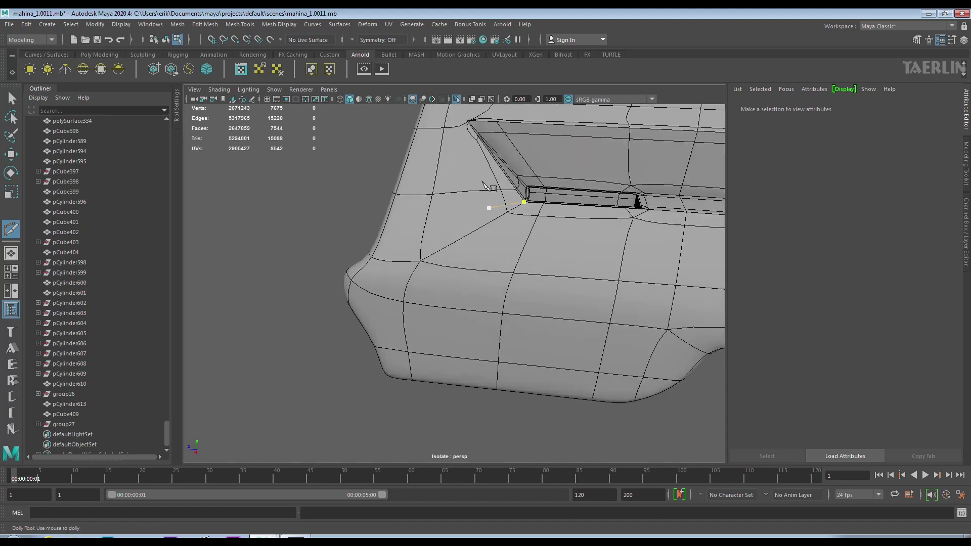
{"action": "scroll", "coordinate": [485, 210], "scroll_direction": "up", "scroll_amount": 1}
{"action": "scroll", "coordinate": [451, 215], "scroll_direction": "up", "scroll_amount": 1}
{"action": "scroll", "coordinate": [450, 215], "scroll_direction": "up", "scroll_amount": 2}
{"action": "scroll", "coordinate": [473, 221], "scroll_direction": "up", "scroll_amount": 2}
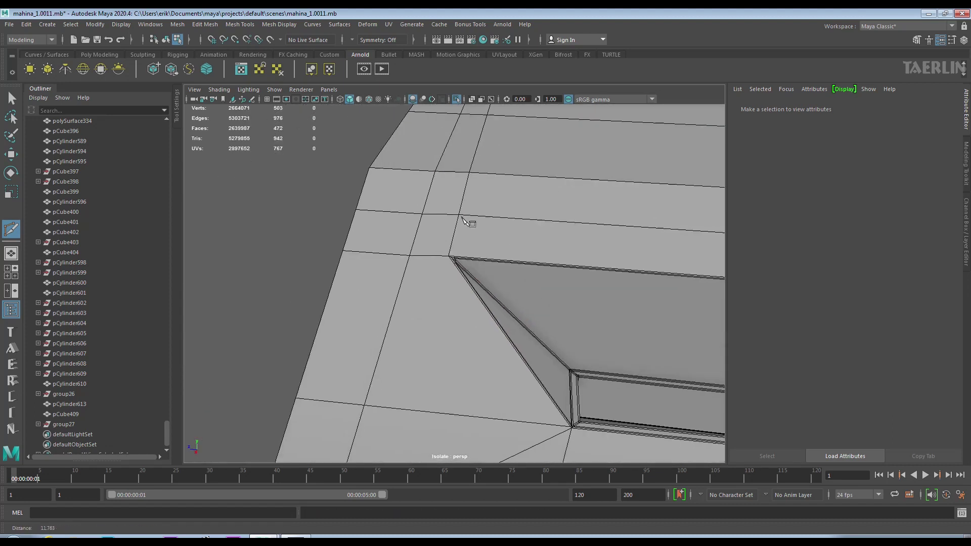
{"action": "scroll", "coordinate": [505, 243], "scroll_direction": "up", "scroll_amount": 2}
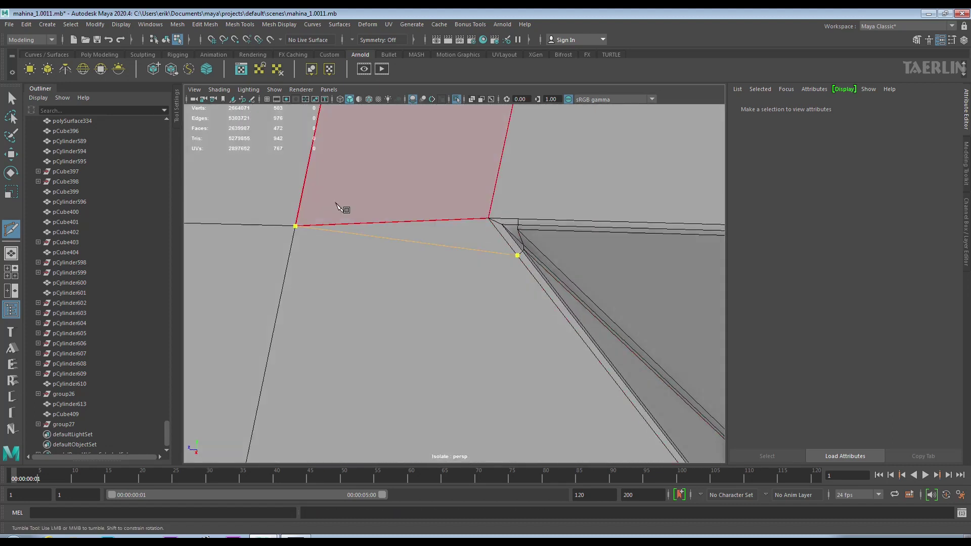
{"action": "scroll", "coordinate": [493, 210], "scroll_direction": "down", "scroll_amount": 2}
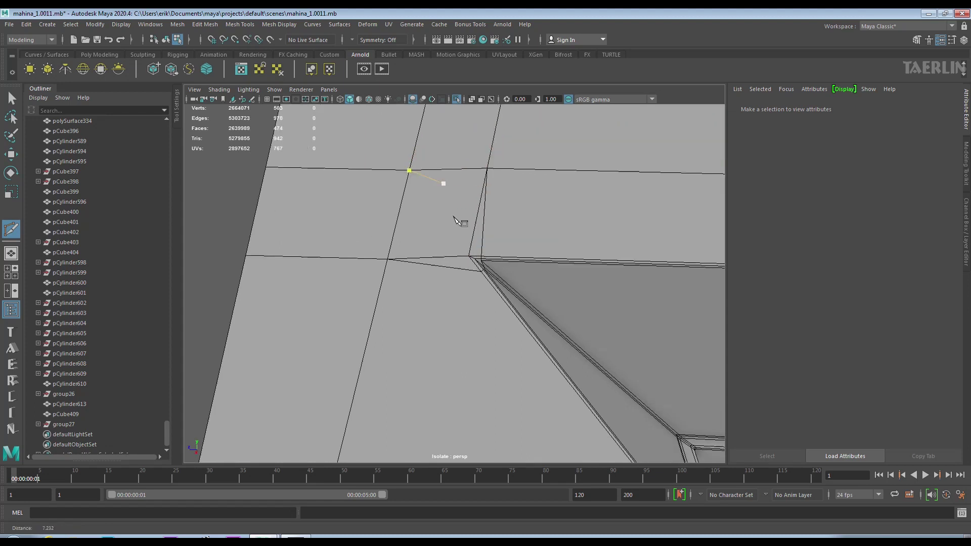
{"action": "key", "text": "Return"}
{"action": "left_click", "coordinate": [485, 223]}
Start a further cut from the corner vertex to an edge next to the recess.
{"action": "left_click", "coordinate": [405, 160]}
{"action": "left_click", "coordinate": [476, 221]}
{"action": "scroll", "coordinate": [542, 321], "scroll_direction": "down", "scroll_amount": 3}
{"action": "mouse_move", "coordinate": [607, 286]}
{"action": "left_mouse_down", "text": "alt"}
{"action": "mouse_move", "coordinate": [576, 266]}
{"action": "mouse_move", "coordinate": [504, 264]}
{"action": "mouse_move", "coordinate": [559, 255]}
{"action": "mouse_move", "coordinate": [486, 268]}
{"action": "left_mouse_up", "text": "alt"}
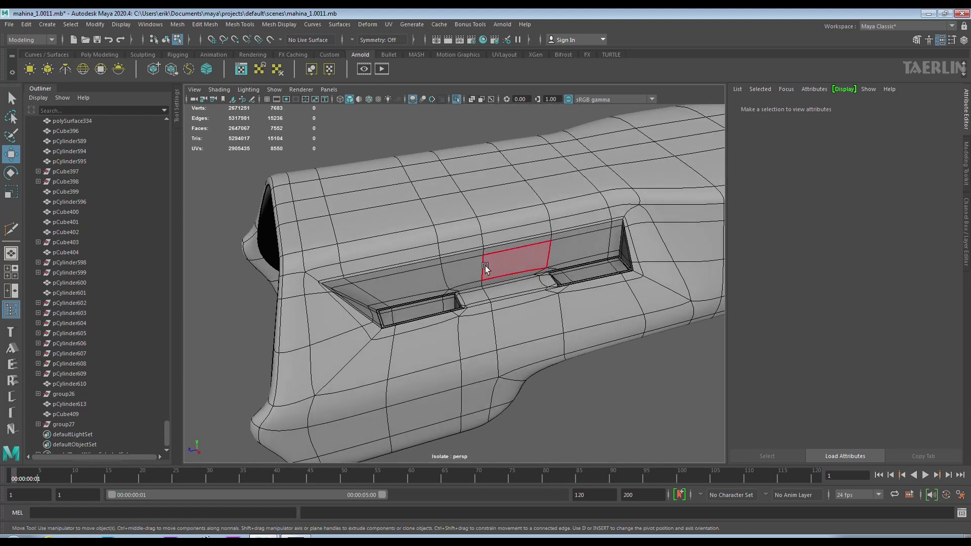
Select the bracket's border edge loop and its adjoining outer border edges.
{"action": "double_click", "coordinate": [487, 262]}
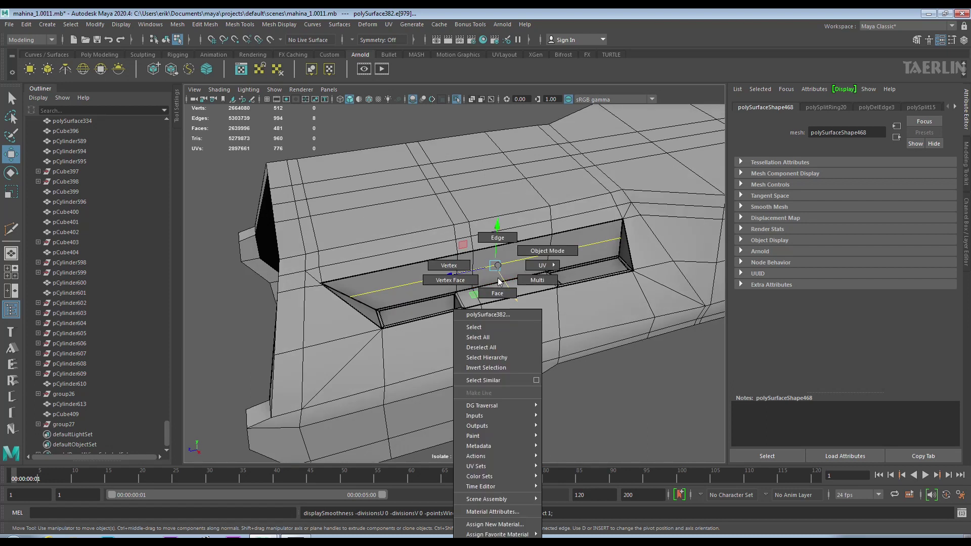
{"action": "right_click_drag", "start_coordinate": [494, 277], "coordinate": [496, 244]}
{"action": "mouse_move", "coordinate": [507, 299]}
{"action": "left_mouse_down", "text": "alt"}
{"action": "mouse_move", "coordinate": [479, 369]}
{"action": "mouse_move", "coordinate": [354, 262]}
{"action": "left_mouse_up", "text": "alt"}
{"action": "right_click_drag", "start_coordinate": [354, 261], "coordinate": [354, 237]}
{"action": "double_click", "coordinate": [367, 312]}
{"action": "mouse_move", "coordinate": [367, 312]}
{"action": "left_mouse_down", "text": "alt"}
{"action": "mouse_move", "coordinate": [426, 287]}
{"action": "mouse_move", "coordinate": [486, 324]}
{"action": "left_mouse_up", "text": "alt"}
{"action": "scroll", "coordinate": [588, 396], "scroll_direction": "up", "scroll_amount": 3}
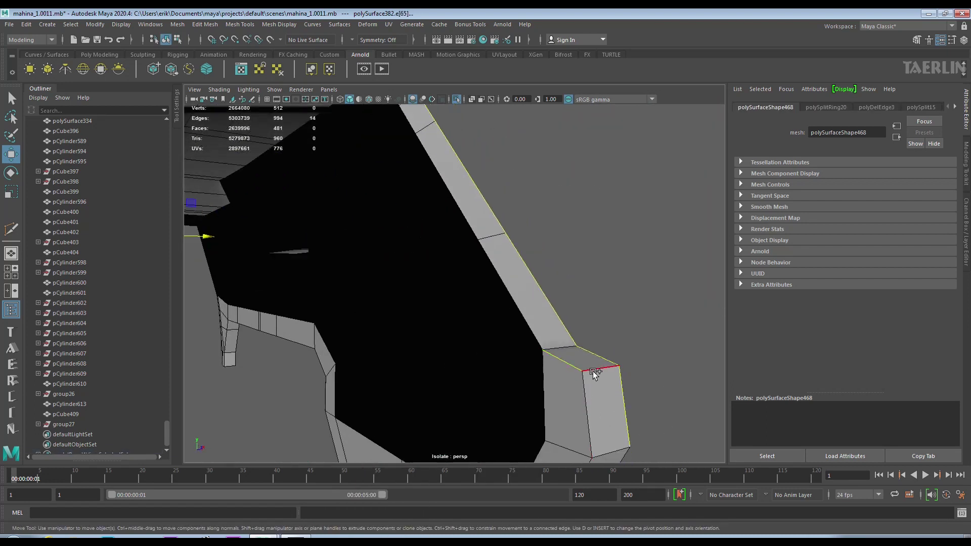
{"action": "left_click", "coordinate": [587, 398], "text": "shift"}
{"action": "scroll", "coordinate": [556, 374], "scroll_direction": "down", "scroll_amount": 5}
{"action": "mouse_move", "coordinate": [516, 351]}
{"action": "left_mouse_down", "text": "alt"}
{"action": "mouse_move", "coordinate": [322, 335]}
{"action": "mouse_move", "coordinate": [416, 329]}
{"action": "mouse_move", "coordinate": [520, 372]}
{"action": "mouse_move", "coordinate": [378, 342]}
{"action": "mouse_move", "coordinate": [434, 373]}
{"action": "mouse_move", "coordinate": [535, 325]}
{"action": "mouse_move", "coordinate": [493, 335]}
{"action": "mouse_move", "coordinate": [459, 210]}
{"action": "mouse_move", "coordinate": [440, 302]}
{"action": "mouse_move", "coordinate": [495, 208]}
{"action": "mouse_move", "coordinate": [517, 287]}
{"action": "mouse_move", "coordinate": [419, 288]}
{"action": "mouse_move", "coordinate": [537, 260]}
{"action": "mouse_move", "coordinate": [489, 359]}
{"action": "mouse_move", "coordinate": [406, 355]}
{"action": "left_mouse_up", "text": "alt"}
{"action": "left_click", "coordinate": [334, 351], "text": "shift"}
{"action": "double_click", "coordinate": [403, 348], "text": "shift"}
Add the bracket column's bottom and side border edges to the selection.
{"action": "left_click", "coordinate": [440, 302], "text": "shift"}
{"action": "left_click", "coordinate": [494, 208], "text": "shift"}
{"action": "left_click", "coordinate": [490, 359], "text": "shift"}
{"action": "left_click", "coordinate": [406, 355], "text": "shift"}
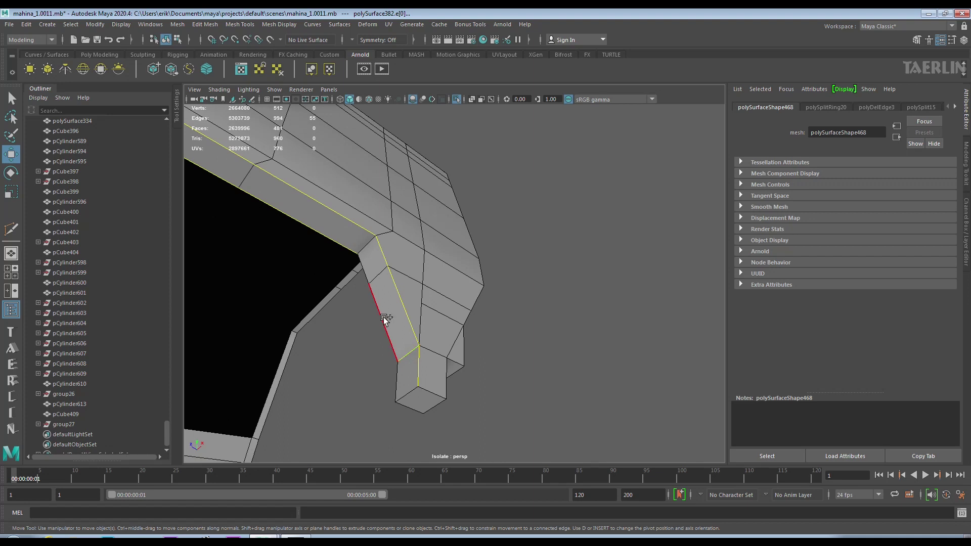
{"action": "left_click", "coordinate": [412, 407], "text": "shift"}
{"action": "left_click_drag", "start_coordinate": [412, 407], "coordinate": [442, 406], "text": "alt"}
{"action": "key", "text": "f"}
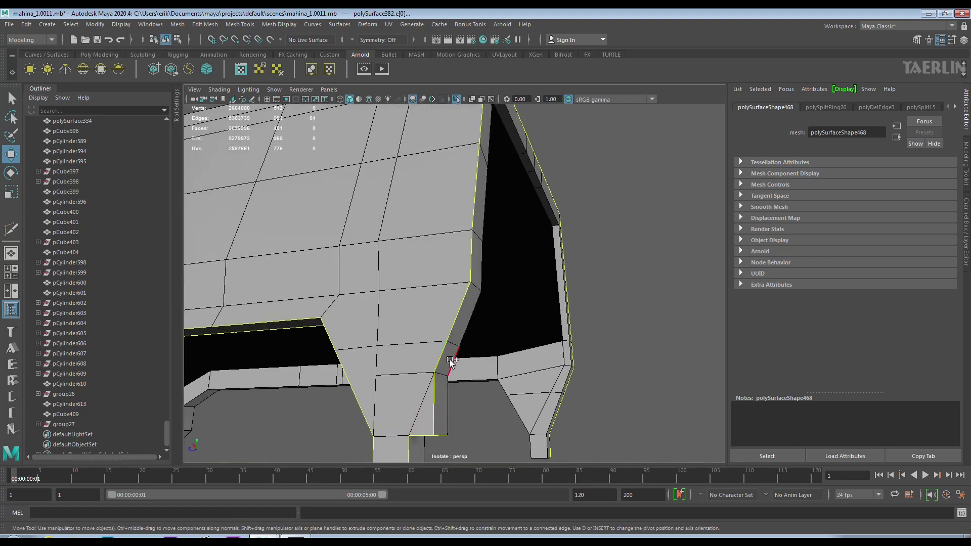
{"action": "left_click", "coordinate": [451, 361], "text": "shift"}
{"action": "left_click_drag", "start_coordinate": [452, 361], "coordinate": [452, 312], "text": "alt"}
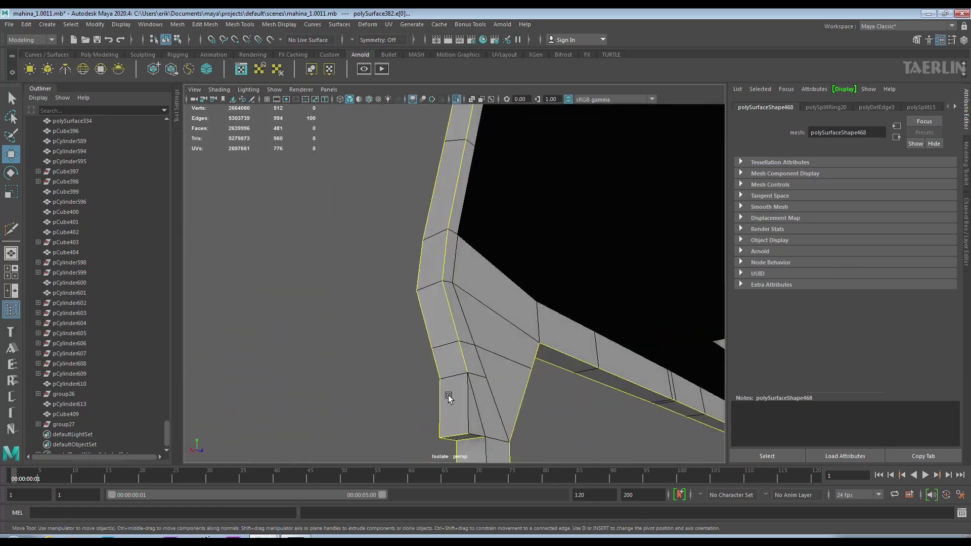
{"action": "left_click", "coordinate": [447, 344], "text": "shift"}
{"action": "mouse_move", "coordinate": [449, 297]}
{"action": "left_mouse_down", "text": "alt"}
{"action": "mouse_move", "coordinate": [525, 302]}
{"action": "mouse_move", "coordinate": [444, 247]}
{"action": "left_mouse_up", "text": "alt"}
{"action": "left_click", "coordinate": [525, 302], "text": "shift"}
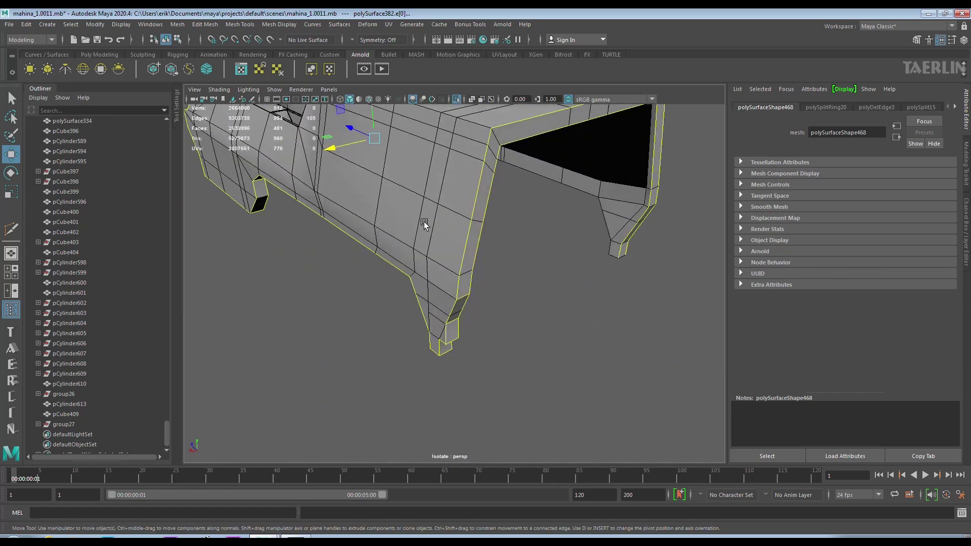
{"action": "left_click_drag", "start_coordinate": [512, 284], "coordinate": [438, 296], "text": "alt"}
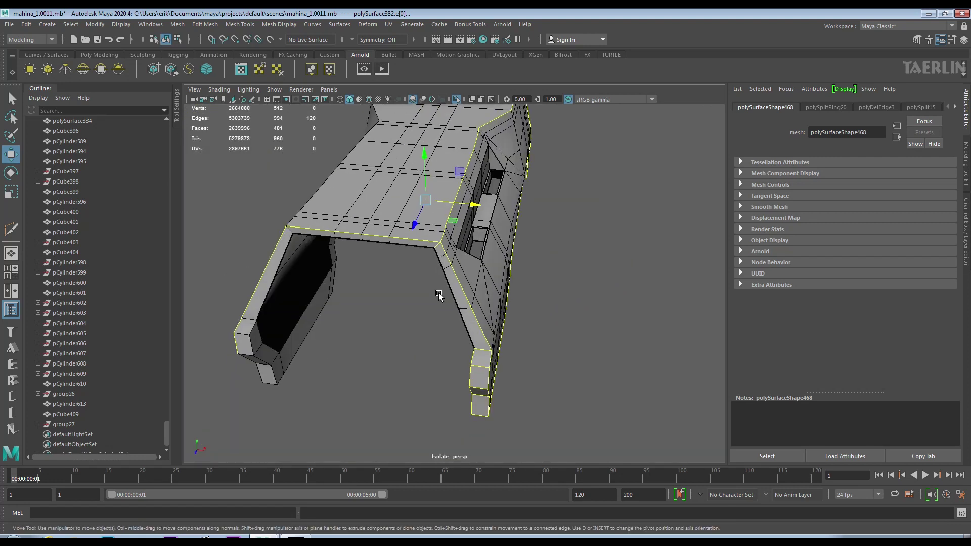
Add the bracket's side and underside edge loops to the selection.
{"action": "mouse_move", "coordinate": [496, 232]}
{"action": "left_mouse_down", "text": "alt"}
{"action": "mouse_move", "coordinate": [535, 256]}
{"action": "mouse_move", "coordinate": [432, 256]}
{"action": "mouse_move", "coordinate": [268, 187]}
{"action": "mouse_move", "coordinate": [384, 192]}
{"action": "mouse_move", "coordinate": [520, 183]}
{"action": "mouse_move", "coordinate": [531, 146]}
{"action": "mouse_move", "coordinate": [487, 206]}
{"action": "mouse_move", "coordinate": [574, 223]}
{"action": "mouse_move", "coordinate": [588, 257]}
{"action": "mouse_move", "coordinate": [513, 210]}
{"action": "mouse_move", "coordinate": [587, 219]}
{"action": "mouse_move", "coordinate": [611, 255]}
{"action": "mouse_move", "coordinate": [317, 231]}
{"action": "left_mouse_up", "text": "alt"}
{"action": "scroll", "coordinate": [556, 175], "scroll_direction": "up", "scroll_amount": 5}
{"action": "left_click", "coordinate": [576, 167], "text": "shift"}
{"action": "double_click", "coordinate": [509, 171], "text": "shift"}
{"action": "double_click", "coordinate": [513, 209], "text": "shift"}
{"action": "double_click", "coordinate": [587, 250], "text": "shift"}
{"action": "scroll", "coordinate": [587, 250], "scroll_direction": "down", "scroll_amount": 5}
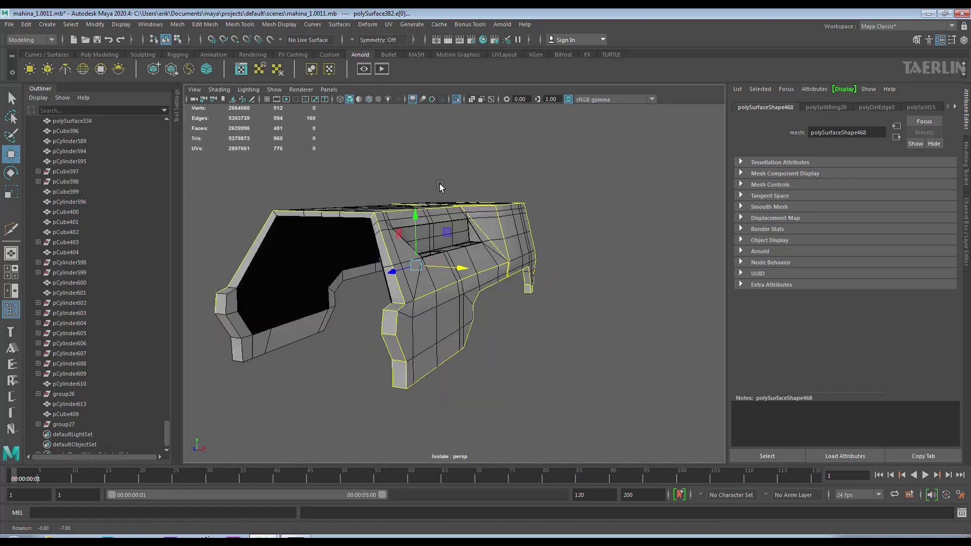
{"action": "scroll", "coordinate": [316, 232], "scroll_direction": "up", "scroll_amount": 4}
{"action": "scroll", "coordinate": [454, 212], "scroll_direction": "down", "scroll_amount": 4}
{"action": "double_click", "coordinate": [454, 211], "text": "shift"}
{"action": "mouse_move", "coordinate": [454, 211]}
{"action": "left_mouse_down", "text": "alt"}
{"action": "mouse_move", "coordinate": [520, 264]}
{"action": "mouse_move", "coordinate": [476, 229]}
{"action": "mouse_move", "coordinate": [444, 223]}
{"action": "mouse_move", "coordinate": [642, 225]}
{"action": "mouse_move", "coordinate": [455, 225]}
{"action": "mouse_move", "coordinate": [628, 239]}
{"action": "mouse_move", "coordinate": [530, 234]}
{"action": "mouse_move", "coordinate": [474, 247]}
{"action": "left_mouse_up", "text": "alt"}
{"action": "scroll", "coordinate": [530, 234], "scroll_direction": "up", "scroll_amount": 5}
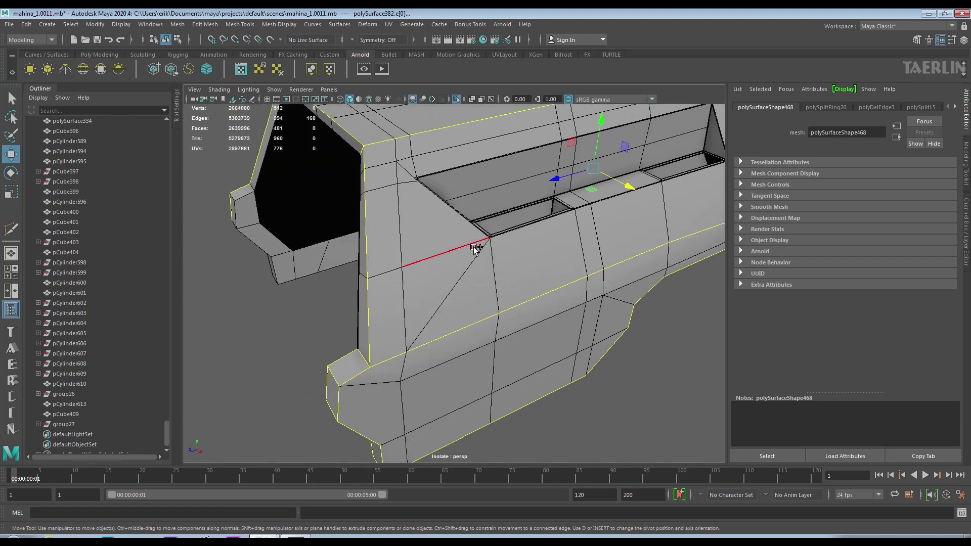
Bevel all selected border edges around the U-shaped bracket and check the result.
{"action": "right_click_drag", "start_coordinate": [473, 247], "coordinate": [581, 283], "text": "shift"}
{"action": "left_click_drag", "start_coordinate": [454, 262], "coordinate": [526, 255], "text": "alt"}
{"action": "scroll", "coordinate": [480, 295], "scroll_direction": "up", "scroll_amount": 3}
{"action": "mouse_move", "coordinate": [480, 295]}
{"action": "left_mouse_down", "text": "alt"}
{"action": "mouse_move", "coordinate": [370, 274]}
{"action": "mouse_move", "coordinate": [479, 267]}
{"action": "mouse_move", "coordinate": [413, 249]}
{"action": "mouse_move", "coordinate": [423, 245]}
{"action": "mouse_move", "coordinate": [390, 208]}
{"action": "left_mouse_up", "text": "alt"}
{"action": "key", "text": "t"}
{"action": "right_click_drag", "start_coordinate": [390, 207], "coordinate": [441, 207], "text": "shift"}
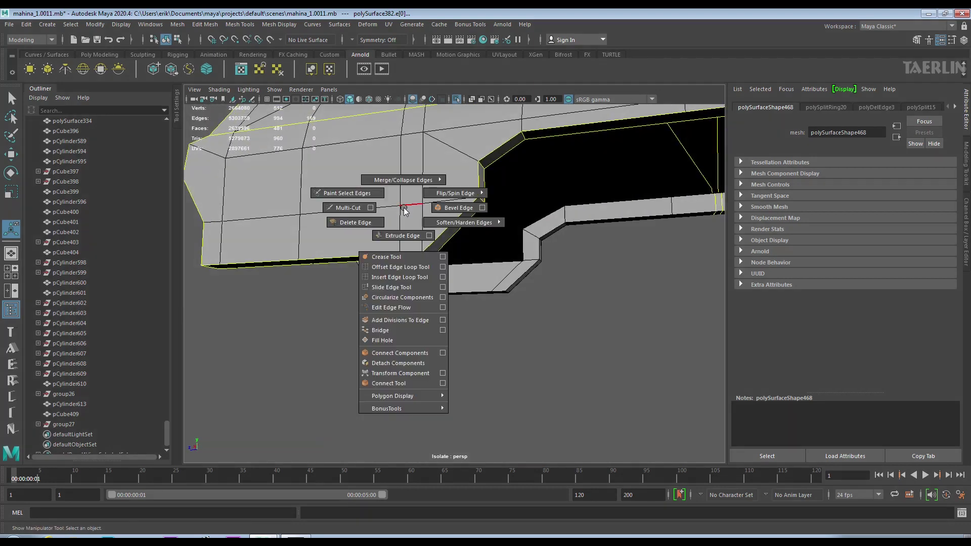
Turn Chamfer off on polyBevel5, preview it smoothed, then undo the bevel and exit smooth preview.
{"action": "mouse_move", "coordinate": [488, 260]}
{"action": "left_mouse_down", "text": "alt"}
{"action": "mouse_move", "coordinate": [442, 243]}
{"action": "mouse_move", "coordinate": [495, 272]}
{"action": "mouse_move", "coordinate": [446, 234]}
{"action": "mouse_move", "coordinate": [472, 282]}
{"action": "mouse_move", "coordinate": [390, 248]}
{"action": "mouse_move", "coordinate": [332, 245]}
{"action": "mouse_move", "coordinate": [481, 232]}
{"action": "left_mouse_up", "text": "alt"}
{"action": "scroll", "coordinate": [495, 272], "scroll_direction": "up", "scroll_amount": 5}
{"action": "scroll", "coordinate": [465, 271], "scroll_direction": "up", "scroll_amount": 5}
{"action": "left_click_drag", "start_coordinate": [466, 271], "coordinate": [444, 281], "text": "alt"}
{"action": "key", "text": "3"}
{"action": "key", "text": "ctrl+z"}
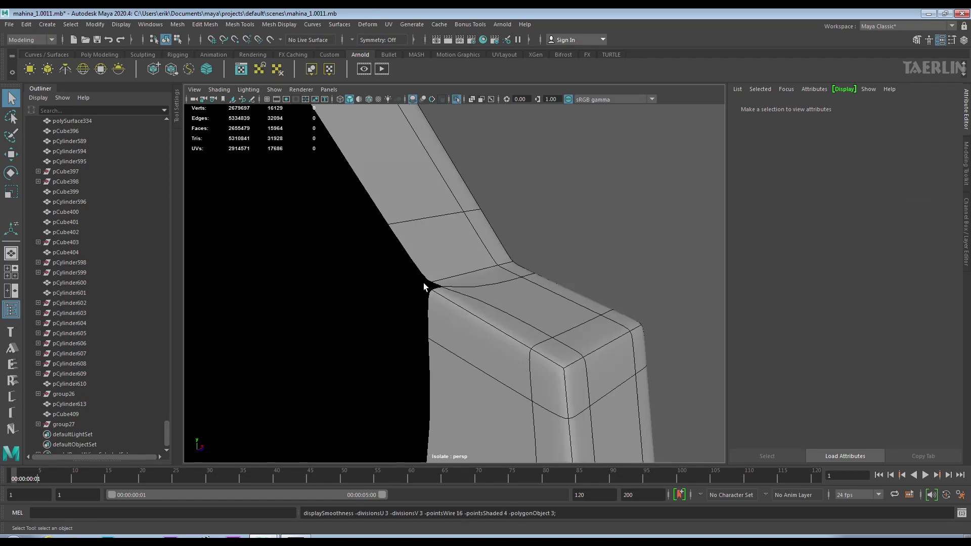
{"action": "key", "text": "1"}
{"action": "key", "text": "F11"}
{"action": "mouse_move", "coordinate": [424, 287]}
{"action": "left_mouse_down", "text": "alt"}
{"action": "mouse_move", "coordinate": [479, 226]}
{"action": "mouse_move", "coordinate": [396, 289]}
{"action": "mouse_move", "coordinate": [416, 271]}
{"action": "left_mouse_up", "text": "alt"}
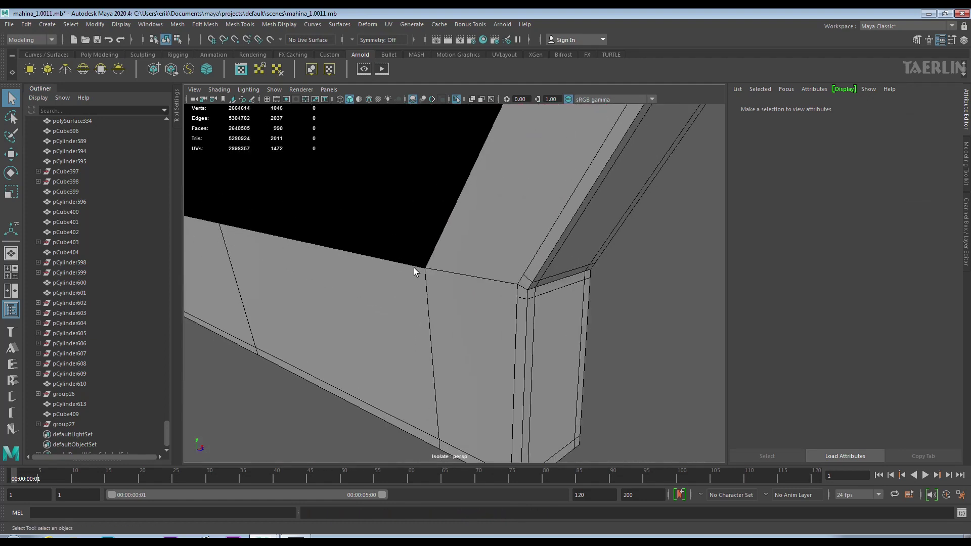
Cut a new edge across the first bevelled corner face of the bracket.
{"action": "right_click_drag", "start_coordinate": [498, 243], "coordinate": [535, 217], "text": "shift"}
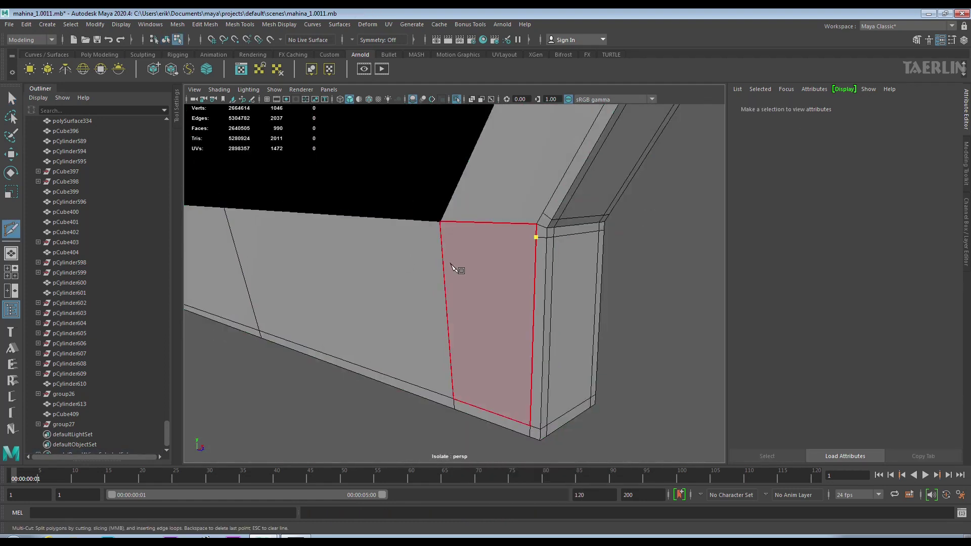
{"action": "right_click_drag", "start_coordinate": [542, 217], "coordinate": [481, 156], "text": "alt"}
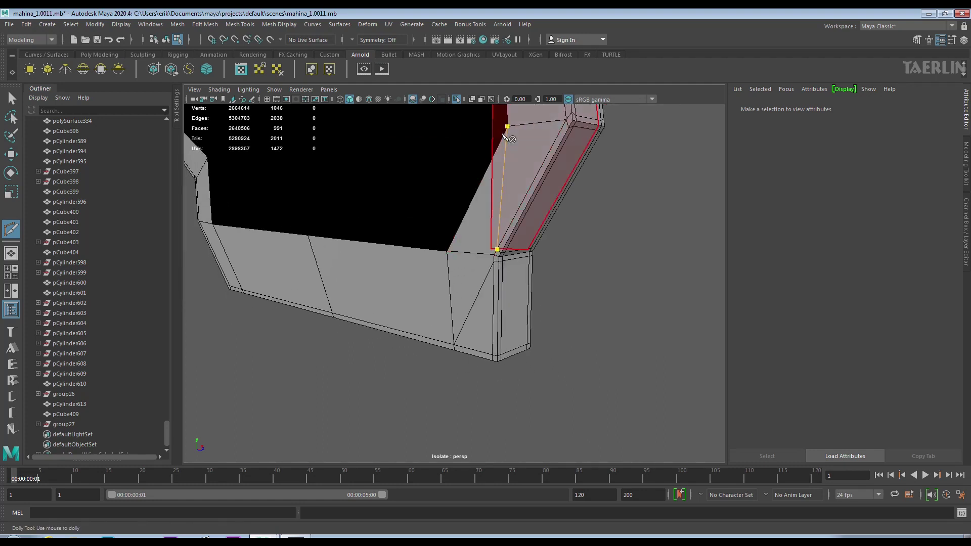
{"action": "middle_click_drag", "start_coordinate": [506, 137], "coordinate": [539, 237], "text": "alt"}
{"action": "right_click_drag", "start_coordinate": [539, 238], "coordinate": [559, 325], "text": "alt"}
{"action": "middle_click_drag", "start_coordinate": [559, 325], "coordinate": [516, 266], "text": "alt"}
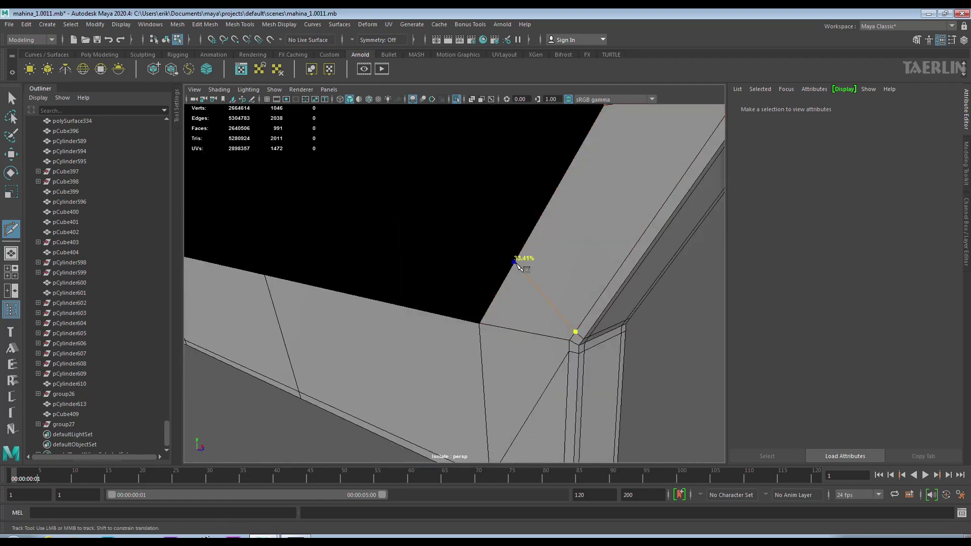
{"action": "key", "text": "Return"}
{"action": "middle_click_drag", "start_coordinate": [574, 261], "coordinate": [554, 167], "text": "alt"}
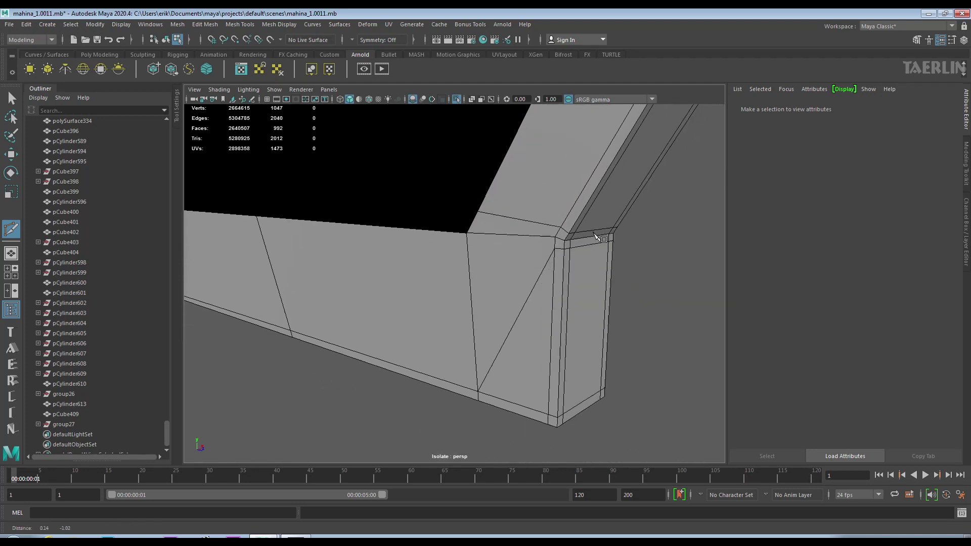
{"action": "scroll", "coordinate": [526, 231], "scroll_direction": "down", "scroll_amount": 3}
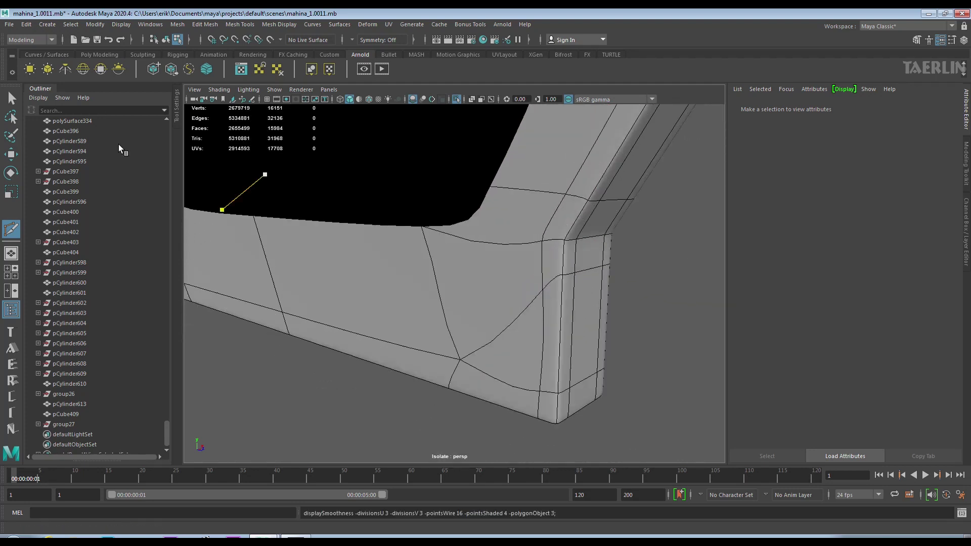
Reselect the bracket mesh and frame its inner corner.
{"action": "left_click", "coordinate": [11, 154]}
{"action": "left_click", "coordinate": [563, 214]}
{"action": "right_click_drag", "start_coordinate": [563, 214], "coordinate": [523, 193], "text": "alt"}
{"action": "scroll", "coordinate": [409, 245], "scroll_direction": "up", "scroll_amount": 5}
{"action": "scroll", "coordinate": [504, 240], "scroll_direction": "up", "scroll_amount": 4}
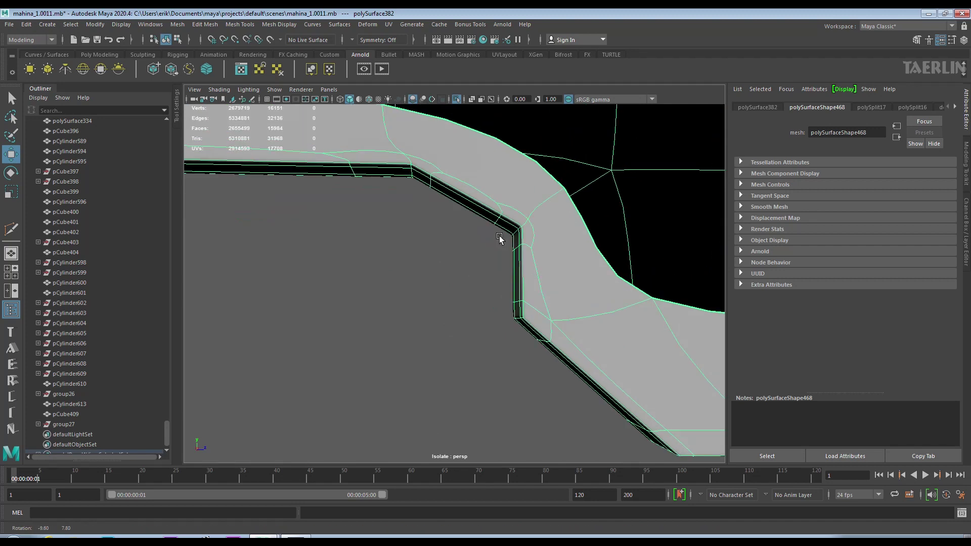
{"action": "scroll", "coordinate": [526, 238], "scroll_direction": "up", "scroll_amount": 1}
Cut a new edge starting from the bracket's inner corner.
{"action": "right_click_drag", "start_coordinate": [563, 236], "coordinate": [512, 238], "text": "shift"}
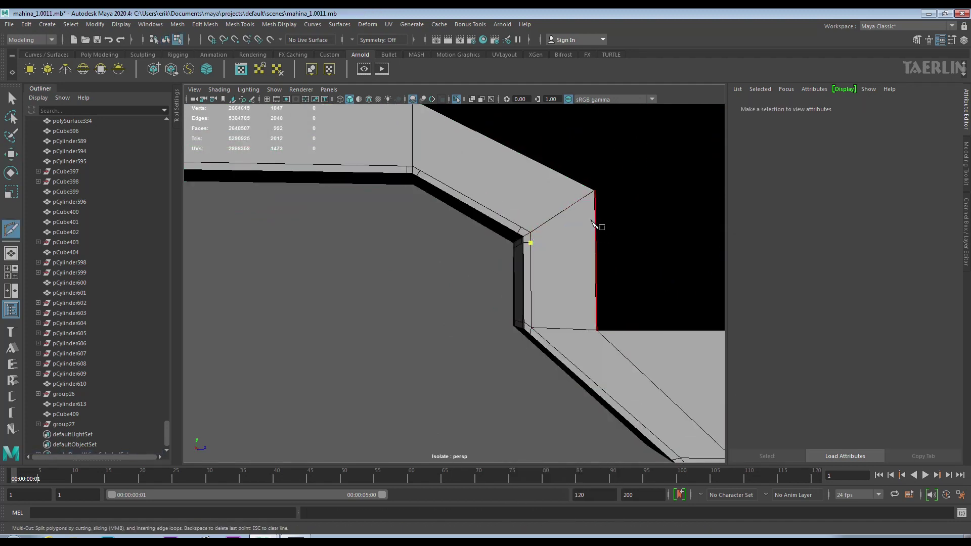
{"action": "left_click", "coordinate": [521, 227]}
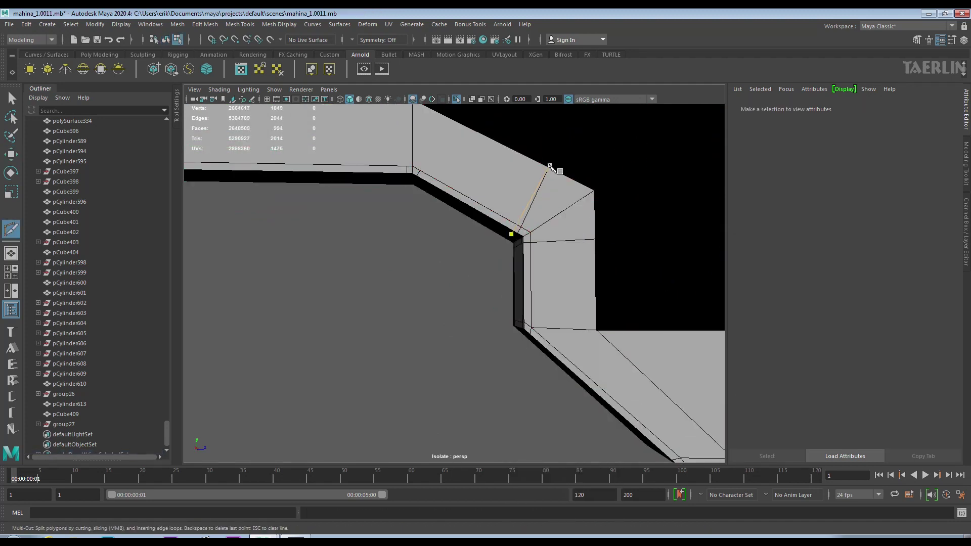
{"action": "scroll", "coordinate": [521, 228], "scroll_direction": "up", "scroll_amount": 2}
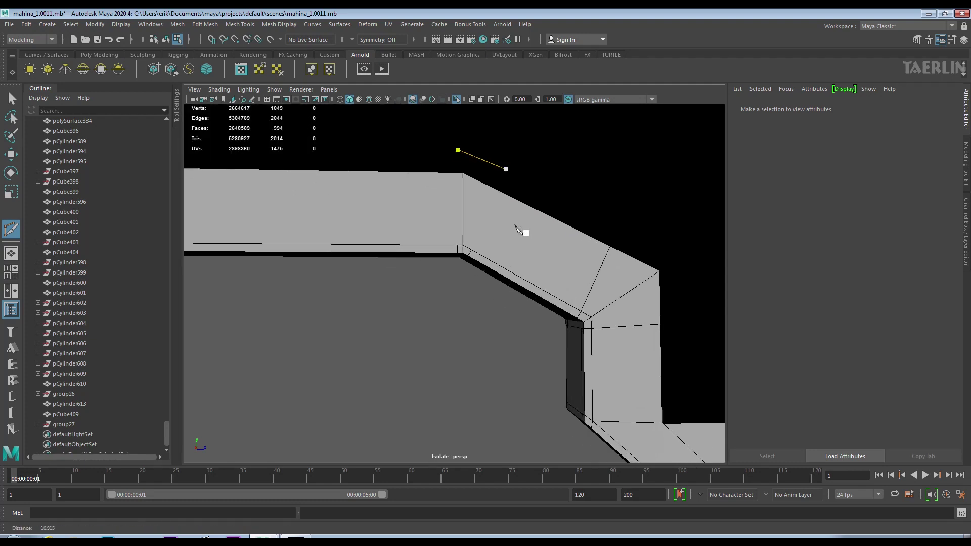
{"action": "scroll", "coordinate": [499, 217], "scroll_direction": "up", "scroll_amount": 2}
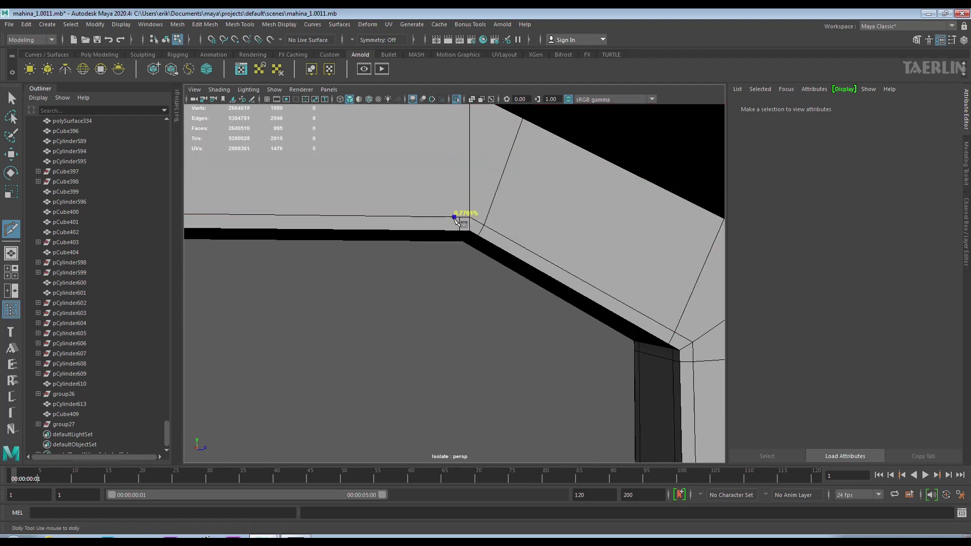
{"action": "scroll", "coordinate": [462, 221], "scroll_direction": "down", "scroll_amount": 2}
{"action": "key", "text": "Return"}
{"action": "key", "text": "1"}
Add another cut across the corner face along the bracket's lower edge.
{"action": "middle_click_drag", "start_coordinate": [510, 304], "coordinate": [488, 230], "text": "alt"}
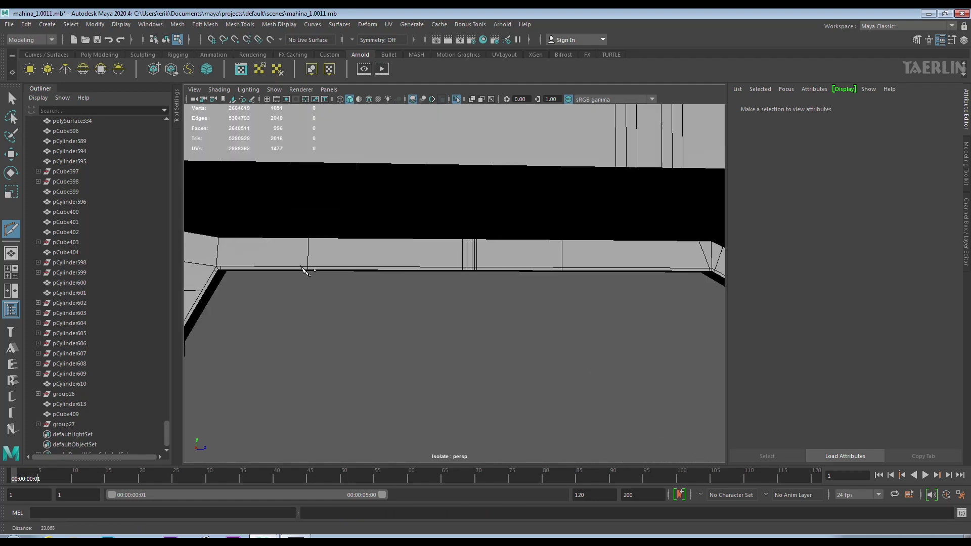
{"action": "scroll", "coordinate": [488, 230], "scroll_direction": "up", "scroll_amount": 3}
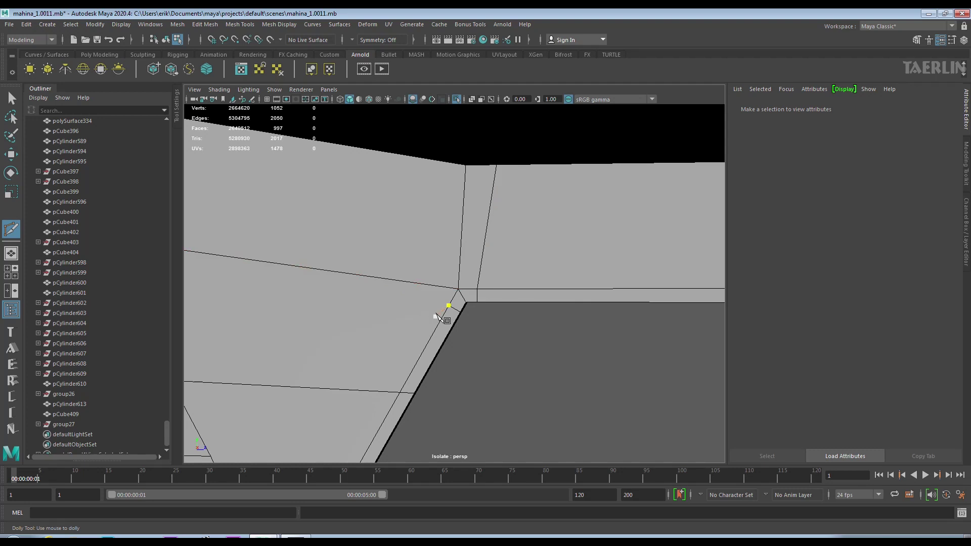
{"action": "scroll", "coordinate": [486, 302], "scroll_direction": "down", "scroll_amount": 3}
{"action": "middle_click_drag", "start_coordinate": [485, 302], "coordinate": [298, 281], "text": "alt"}
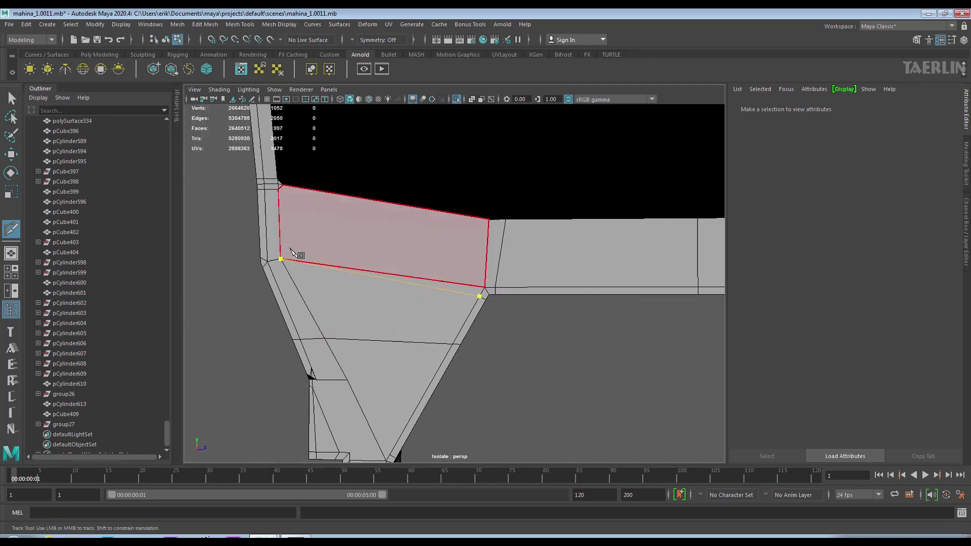
{"action": "left_click", "coordinate": [281, 259]}
Delete the unwanted newly added edge.
{"action": "key", "text": "w"}
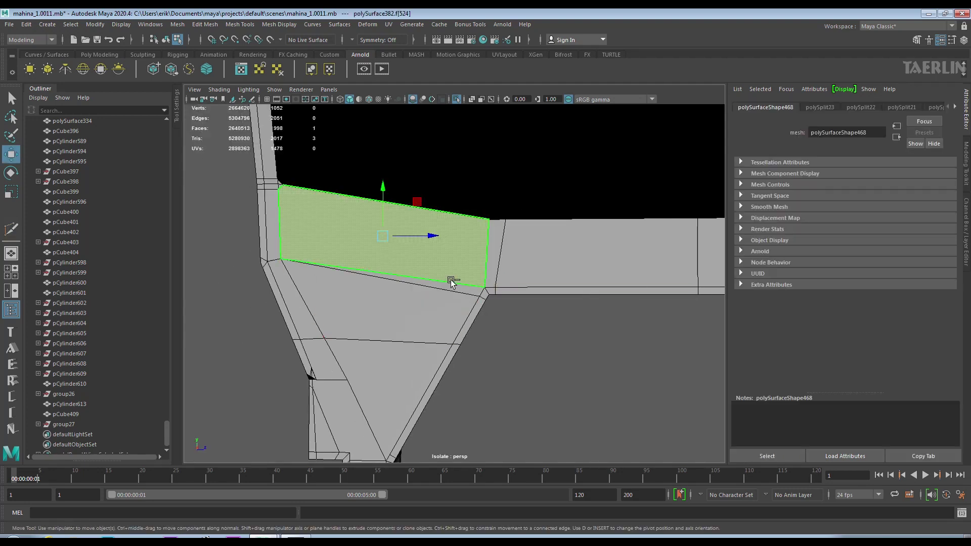
{"action": "right_click_drag", "start_coordinate": [428, 253], "coordinate": [414, 237]}
{"action": "left_click", "coordinate": [445, 281]}
{"action": "key", "text": "Delete"}
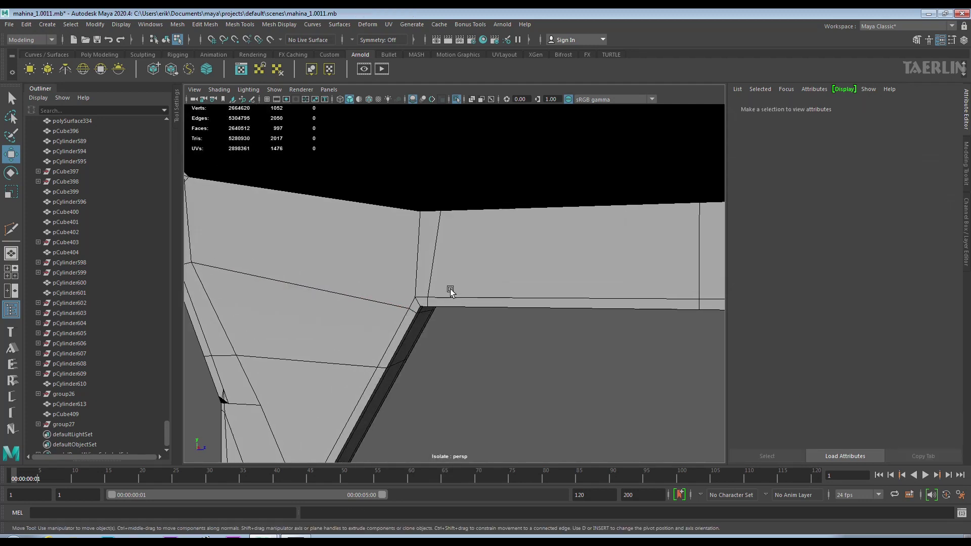
Recut the corner face with a new edge from a fresh angle.
{"action": "left_click_drag", "start_coordinate": [446, 291], "coordinate": [517, 295], "text": "alt"}
{"action": "right_click_drag", "start_coordinate": [379, 226], "coordinate": [323, 210], "text": "shift"}
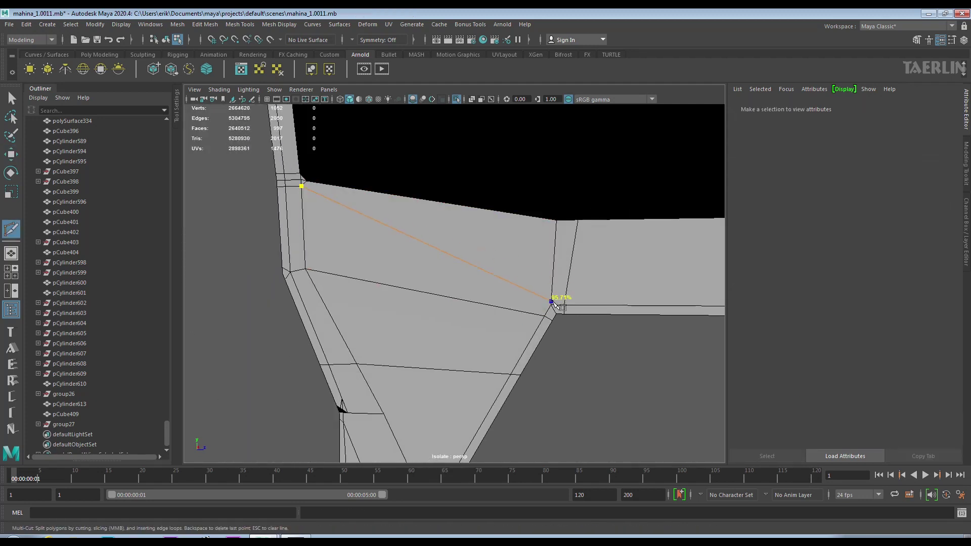
{"action": "left_click", "coordinate": [560, 253]}
{"action": "left_click_drag", "start_coordinate": [397, 243], "coordinate": [505, 310], "text": "alt"}
Switch to face selection and view the whole part.
{"action": "key", "text": "w"}
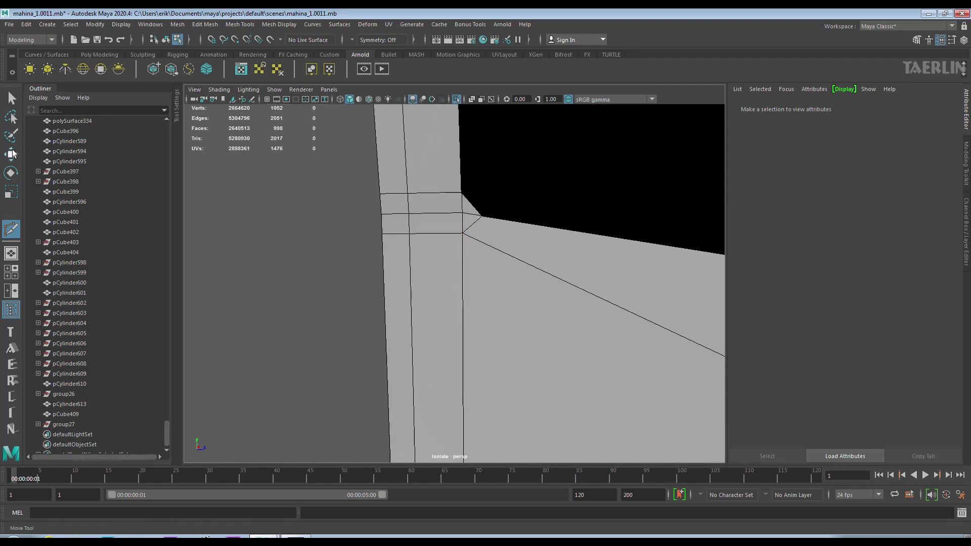
{"action": "right_click", "coordinate": [458, 212]}
{"action": "left_click", "coordinate": [458, 224]}
{"action": "scroll", "coordinate": [561, 286], "scroll_direction": "up", "scroll_amount": 3}
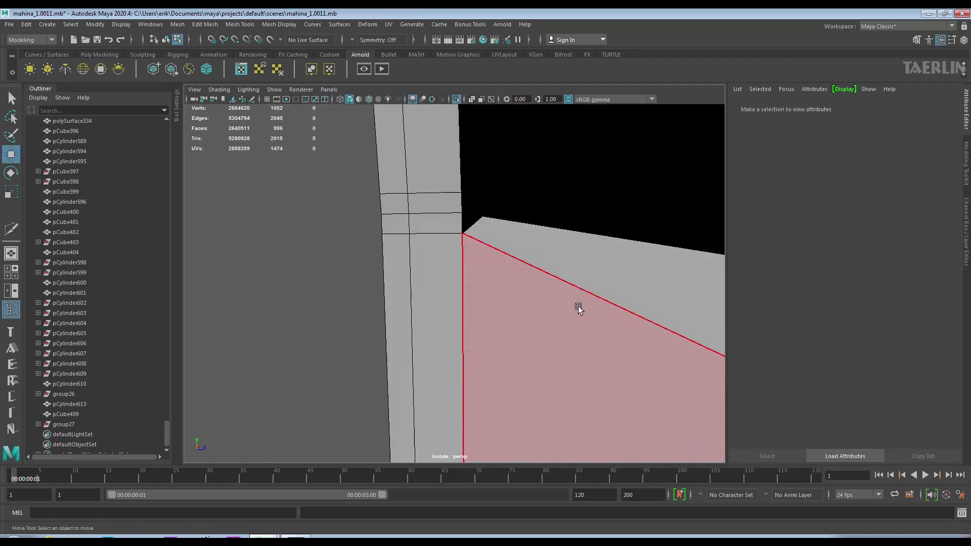
{"action": "mouse_move", "coordinate": [518, 316]}
{"action": "left_mouse_down", "text": "alt"}
{"action": "mouse_move", "coordinate": [406, 297]}
{"action": "mouse_move", "coordinate": [560, 247]}
{"action": "left_mouse_up", "text": "alt"}
{"action": "scroll", "coordinate": [561, 227], "scroll_direction": "down", "scroll_amount": 5}
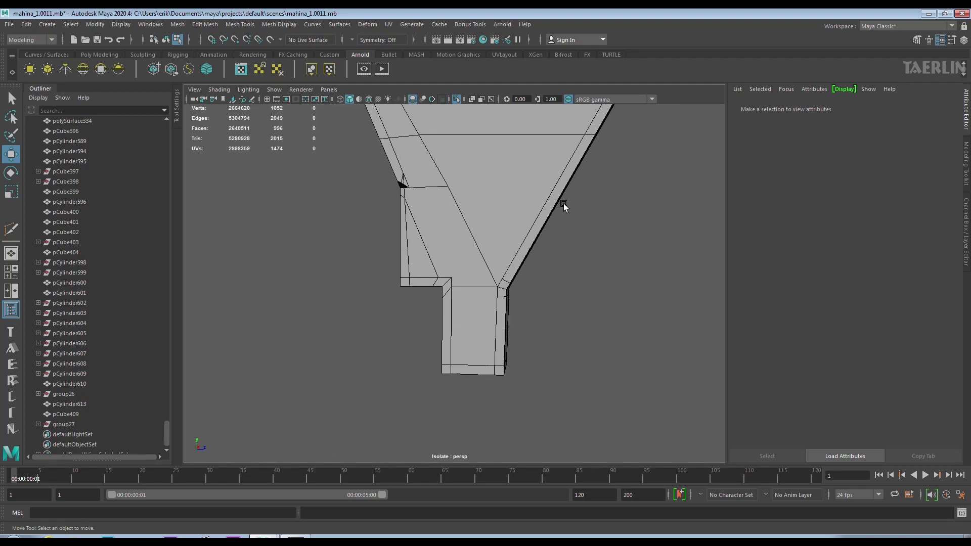
Split a taper face with a new Multi-Cut edge.
{"action": "key", "text": "ctrl+shift+x"}
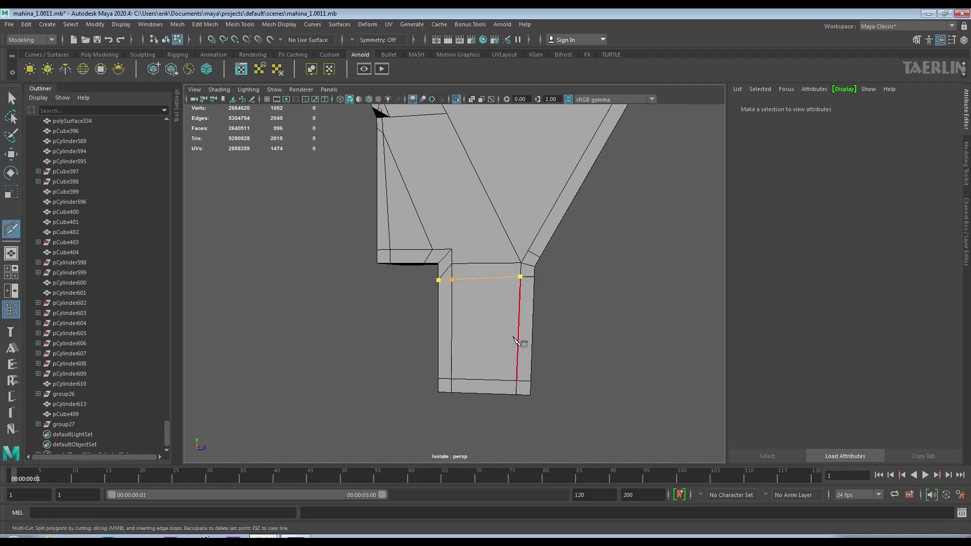
{"action": "scroll", "coordinate": [505, 293], "scroll_direction": "up", "scroll_amount": 1}
{"action": "scroll", "coordinate": [500, 263], "scroll_direction": "up", "scroll_amount": 2}
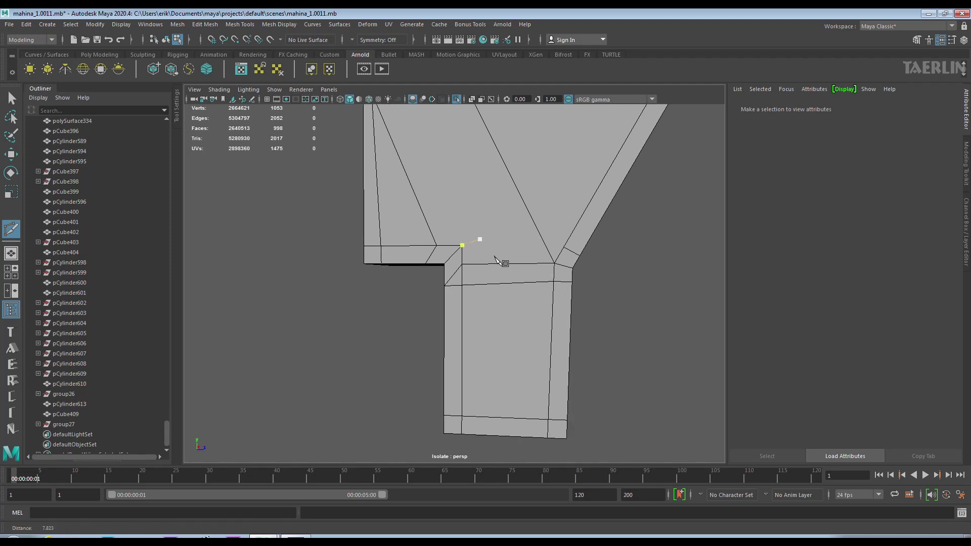
{"action": "key", "text": "Return"}
{"action": "scroll", "coordinate": [379, 106], "scroll_direction": "up", "scroll_amount": 1}
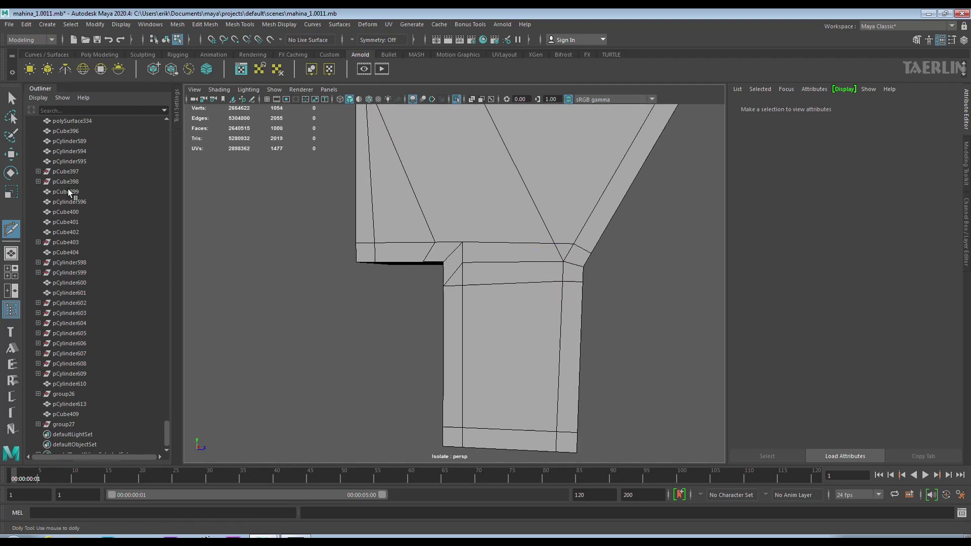
{"action": "mouse_move", "coordinate": [429, 203]}
{"action": "middle_mouse_down", "text": "alt"}
{"action": "mouse_move", "coordinate": [412, 227]}
{"action": "mouse_move", "coordinate": [363, 173]}
{"action": "middle_mouse_up", "text": "alt"}
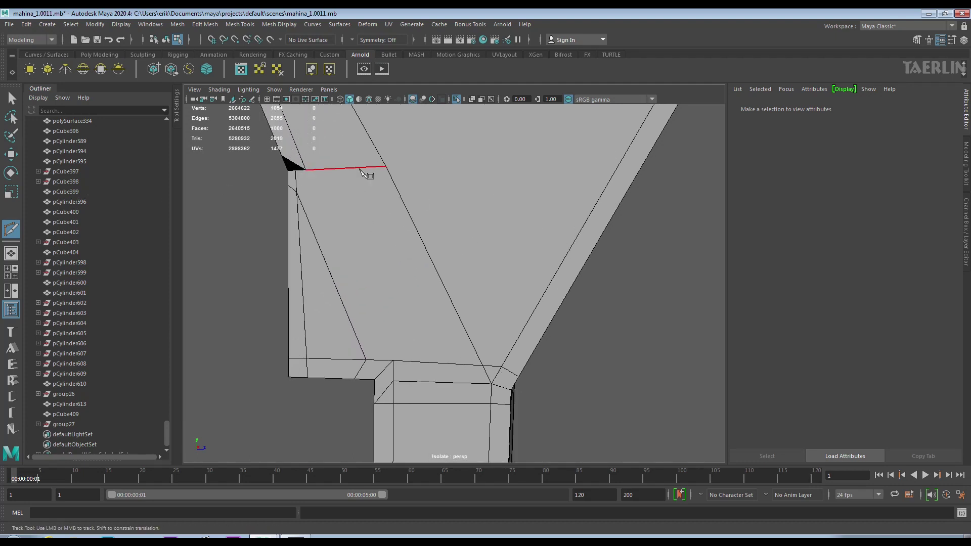
Delete the unwanted diagonal edge at the upper taper corner.
{"action": "key", "text": "w"}
{"action": "right_click_drag", "start_coordinate": [461, 260], "coordinate": [462, 238]}
{"action": "left_click", "coordinate": [458, 318]}
{"action": "key", "text": "Delete"}
Add a diagonal cut from the corner vertex and preview the smoothed mesh.
{"action": "left_click_drag", "start_coordinate": [470, 338], "coordinate": [498, 284], "text": "alt"}
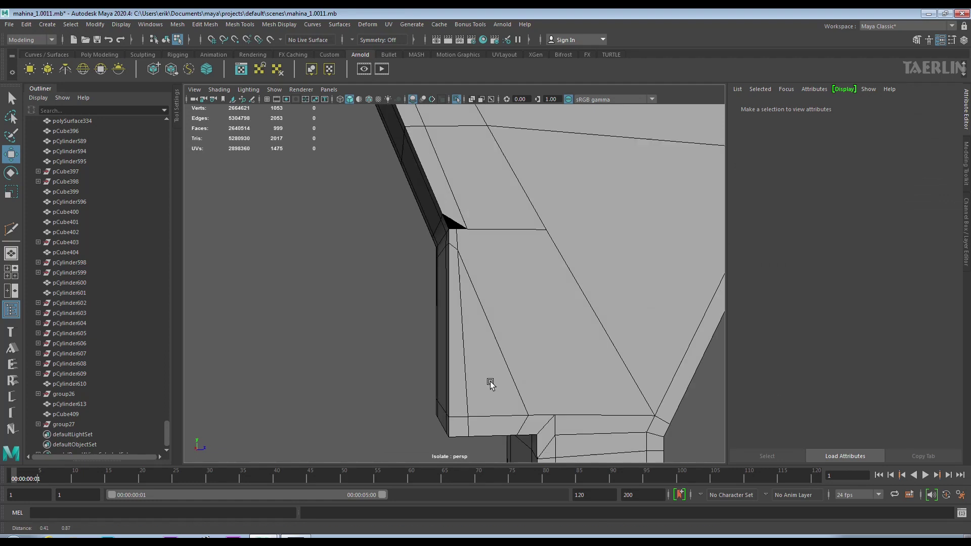
{"action": "left_click", "coordinate": [497, 284]}
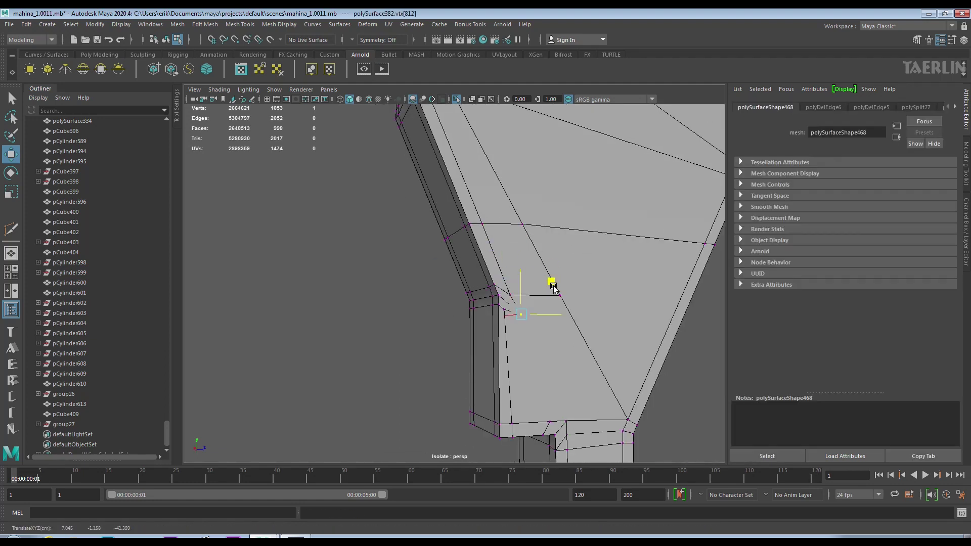
{"action": "left_click_drag", "start_coordinate": [497, 285], "coordinate": [470, 267], "text": "alt"}
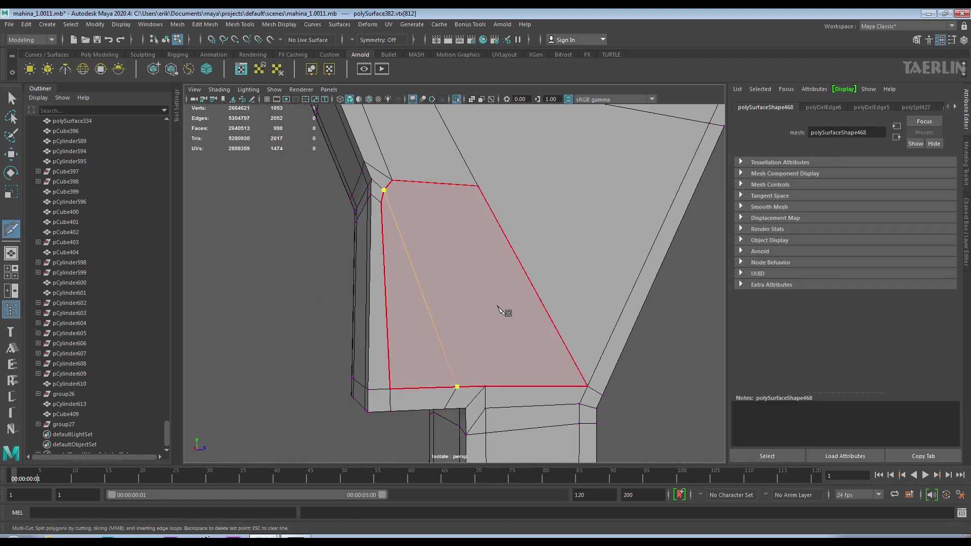
{"action": "key", "text": "Return"}
{"action": "key", "text": "3"}
{"action": "right_click_drag", "start_coordinate": [664, 339], "coordinate": [538, 264], "text": "alt"}
{"action": "scroll", "coordinate": [514, 380], "scroll_direction": "up", "scroll_amount": 3}
Replace another unwanted edge with a new Multi-Cut edge.
{"action": "key", "text": "w"}
{"action": "left_click", "coordinate": [548, 333]}
{"action": "key", "text": "Delete"}
{"action": "right_click", "coordinate": [528, 315], "text": "shift"}
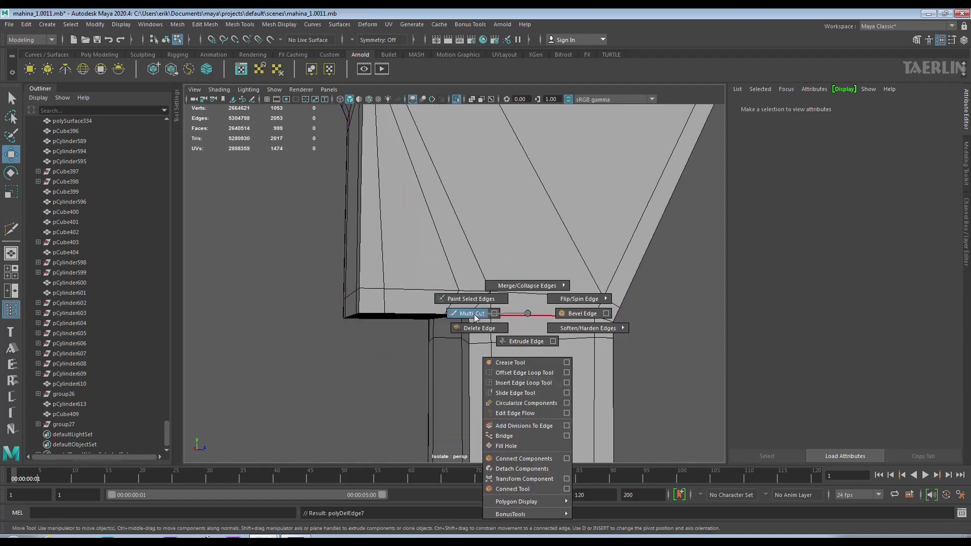
{"action": "left_click", "coordinate": [472, 313]}
{"action": "left_click", "coordinate": [516, 286]}
{"action": "key", "text": "Return"}
Try two cut points across the taper, then undo them.
{"action": "left_click_drag", "start_coordinate": [515, 286], "coordinate": [475, 261], "text": "alt"}
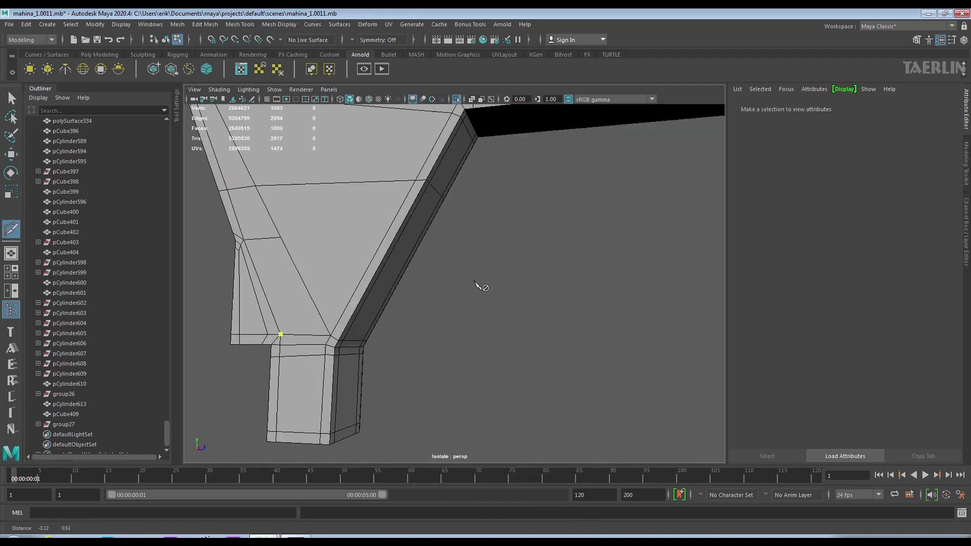
{"action": "left_click", "coordinate": [422, 202]}
{"action": "left_click", "coordinate": [466, 217]}
{"action": "middle_click_drag", "start_coordinate": [487, 174], "coordinate": [471, 248], "text": "alt"}
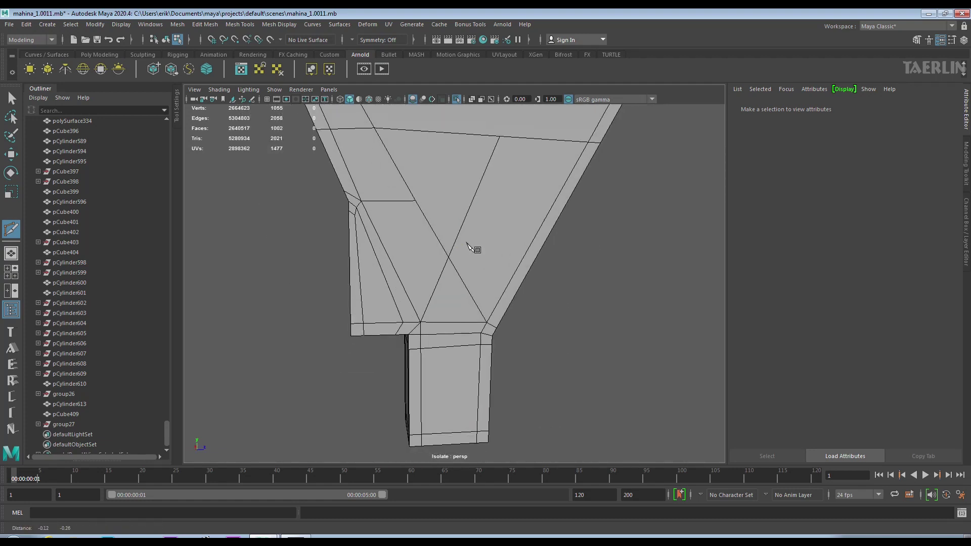
{"action": "key", "text": "ctrl+z"}
{"action": "key", "text": "ctrl+z"}
{"action": "key", "text": "ctrl+z"}
{"action": "key", "text": "ctrl+z"}
{"action": "key", "text": "ctrl+z"}
{"action": "key", "text": "ctrl+z"}
{"action": "scroll", "coordinate": [429, 235], "scroll_direction": "up", "scroll_amount": 3}
Delete the stray edge at the lower corner.
{"action": "key", "text": "w"}
{"action": "left_click", "coordinate": [431, 201]}
{"action": "right_click_drag", "start_coordinate": [471, 265], "coordinate": [474, 239]}
{"action": "left_click", "coordinate": [566, 298]}
{"action": "scroll", "coordinate": [566, 298], "scroll_direction": "down", "scroll_amount": 3}
{"action": "key", "text": "Delete"}
{"action": "scroll", "coordinate": [511, 320], "scroll_direction": "up", "scroll_amount": 3}
{"action": "right_click_drag", "start_coordinate": [510, 320], "coordinate": [513, 302], "text": "shift"}
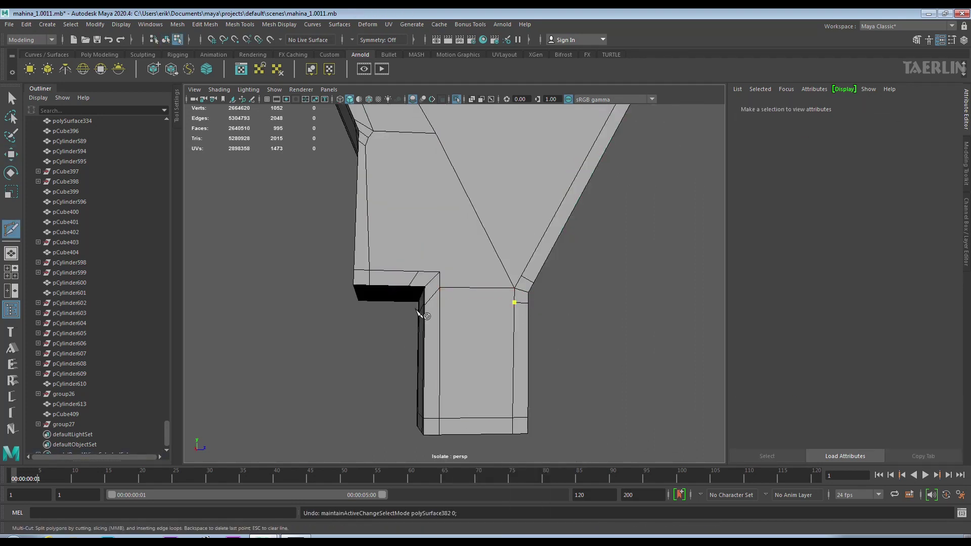
{"action": "right_click_drag", "start_coordinate": [514, 259], "coordinate": [468, 254], "text": "shift"}
Start a cut at the upper corner, then discard it.
{"action": "left_click", "coordinate": [410, 192]}
{"action": "scroll", "coordinate": [455, 238], "scroll_direction": "up", "scroll_amount": 2}
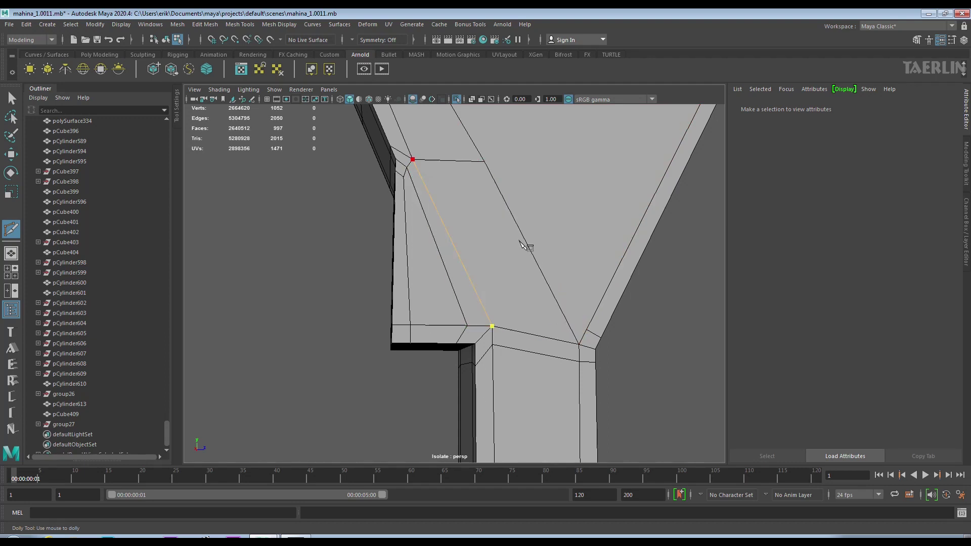
{"action": "key", "text": "Delete"}
{"action": "scroll", "coordinate": [531, 265], "scroll_direction": "down", "scroll_amount": 2}
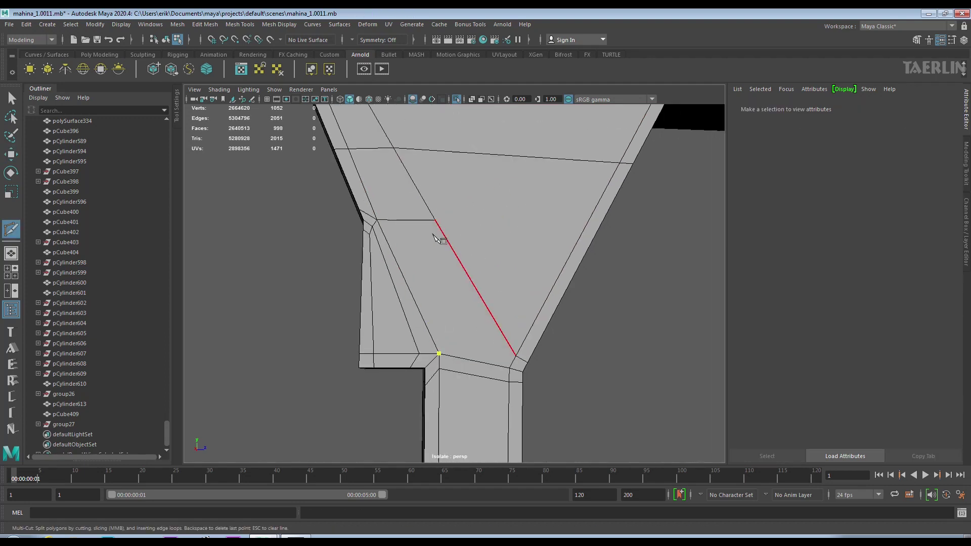
{"action": "scroll", "coordinate": [430, 281], "scroll_direction": "down", "scroll_amount": 2}
{"action": "scroll", "coordinate": [425, 282], "scroll_direction": "down", "scroll_amount": 2}
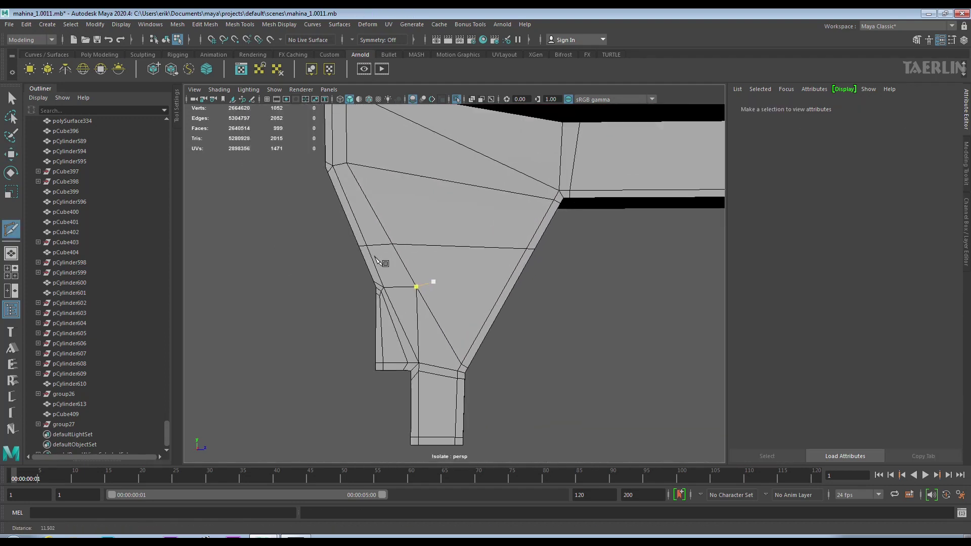
Select the triangular face on the taper.
{"action": "key", "text": "Escape"}
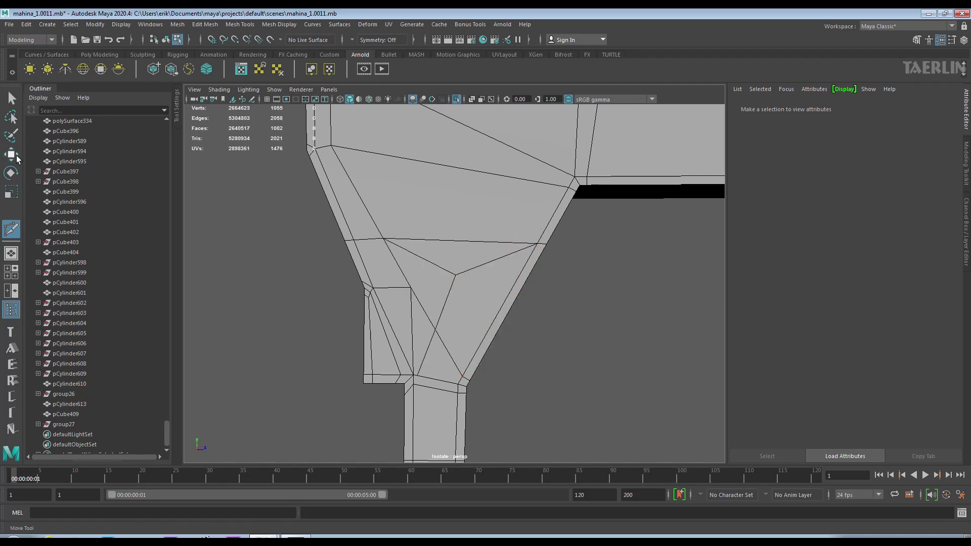
{"action": "key", "text": "w"}
{"action": "left_click", "coordinate": [445, 370]}
{"action": "left_click", "coordinate": [397, 325]}
{"action": "scroll", "coordinate": [465, 297], "scroll_direction": "up", "scroll_amount": 3}
{"action": "left_click", "coordinate": [465, 298]}
{"action": "scroll", "coordinate": [465, 298], "scroll_direction": "down", "scroll_amount": 1}
{"action": "right_click_drag", "start_coordinate": [465, 297], "coordinate": [420, 252], "text": "shift"}
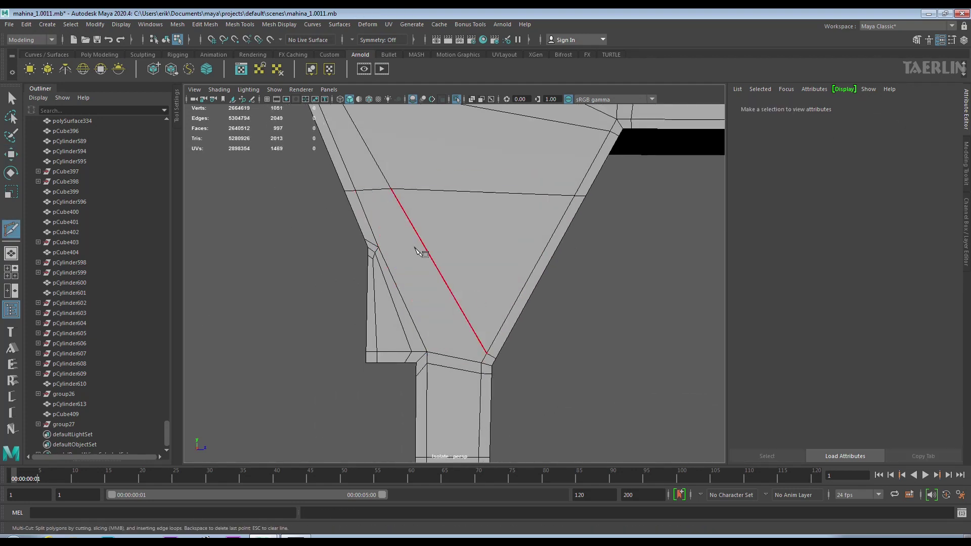
Cut a new edge across the taper.
{"action": "left_click", "coordinate": [439, 271]}
{"action": "key", "text": "Return"}
{"action": "scroll", "coordinate": [434, 275], "scroll_direction": "up", "scroll_amount": 2}
{"action": "scroll", "coordinate": [403, 239], "scroll_direction": "down", "scroll_amount": 2}
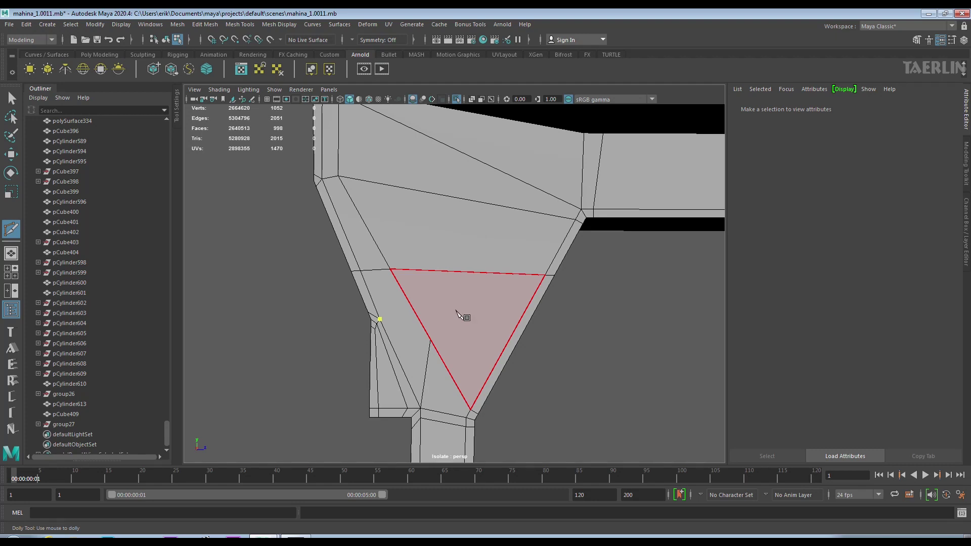
{"action": "scroll", "coordinate": [403, 283], "scroll_direction": "down", "scroll_amount": 2}
Cut an edge near the lower corner, then undo it.
{"action": "mouse_move", "coordinate": [504, 346]}
{"action": "left_mouse_down", "text": "alt"}
{"action": "mouse_move", "coordinate": [338, 322]}
{"action": "mouse_move", "coordinate": [391, 303]}
{"action": "left_mouse_up", "text": "alt"}
{"action": "left_click", "coordinate": [503, 378]}
{"action": "scroll", "coordinate": [514, 412], "scroll_direction": "up", "scroll_amount": 3}
{"action": "scroll", "coordinate": [499, 303], "scroll_direction": "down", "scroll_amount": 3}
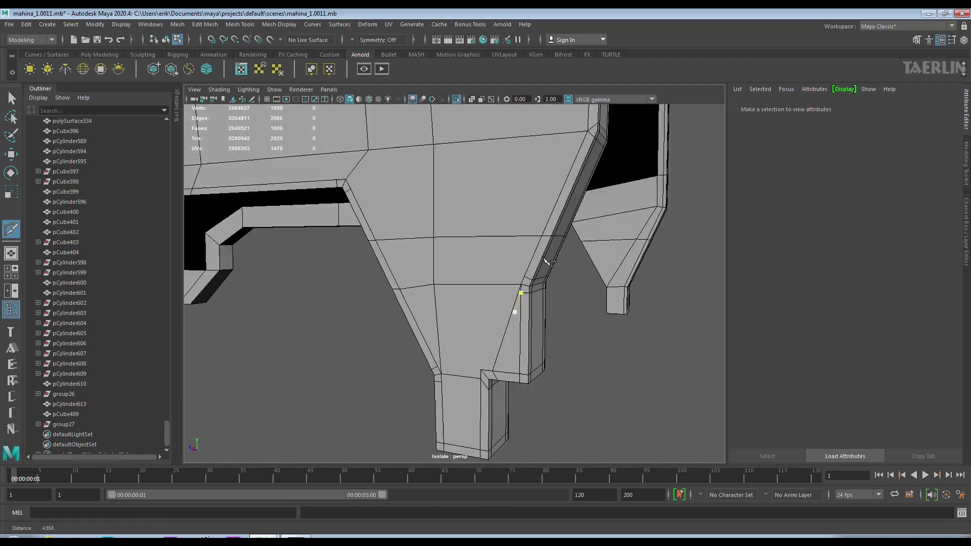
{"action": "middle_click_drag", "start_coordinate": [519, 310], "coordinate": [483, 335], "text": "alt"}
{"action": "left_click", "coordinate": [483, 335]}
{"action": "key", "text": "Return"}
{"action": "key", "text": "w"}
{"action": "scroll", "coordinate": [461, 322], "scroll_direction": "up", "scroll_amount": 2}
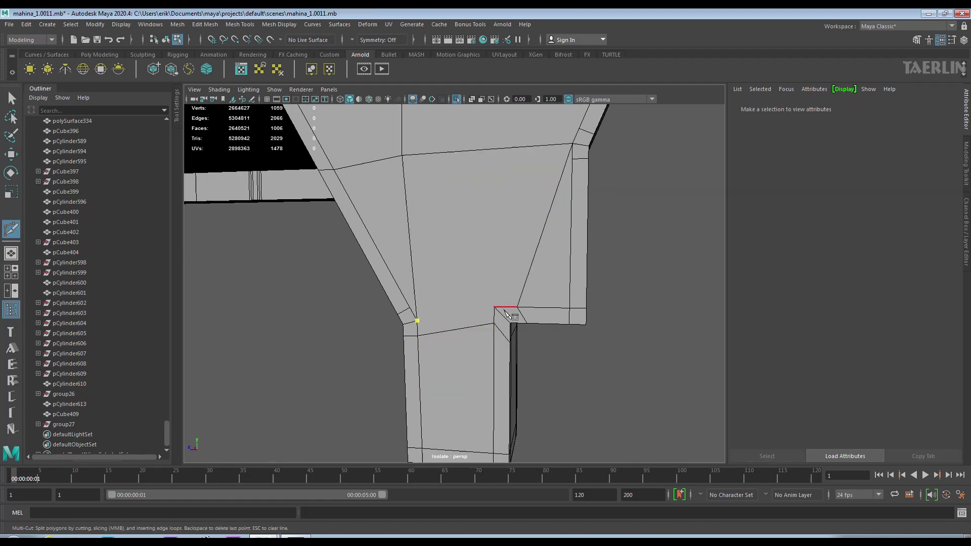
{"action": "key", "text": "ctrl+z"}
{"action": "key", "text": "ctrl+z"}
{"action": "key", "text": "ctrl+z"}
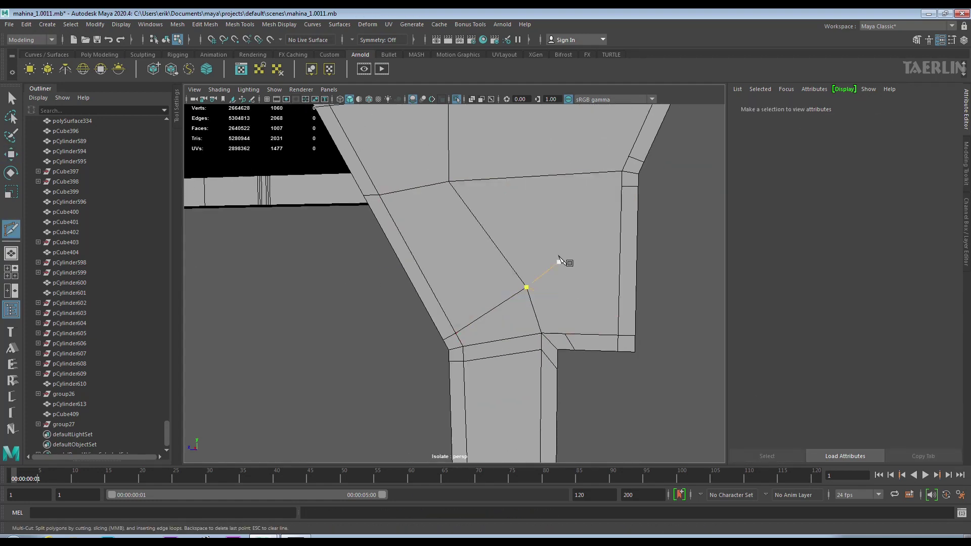
Commit a final cut across the lower face after undoing a stray cut point.
{"action": "key", "text": "Return"}
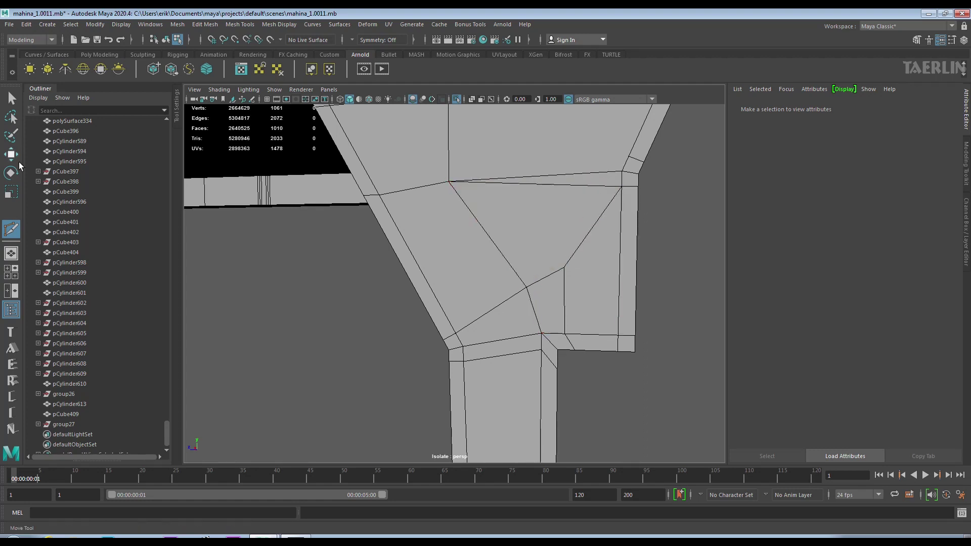
{"action": "key", "text": "w"}
{"action": "scroll", "coordinate": [594, 193], "scroll_direction": "up", "scroll_amount": 2}
{"action": "scroll", "coordinate": [621, 308], "scroll_direction": "up", "scroll_amount": 2}
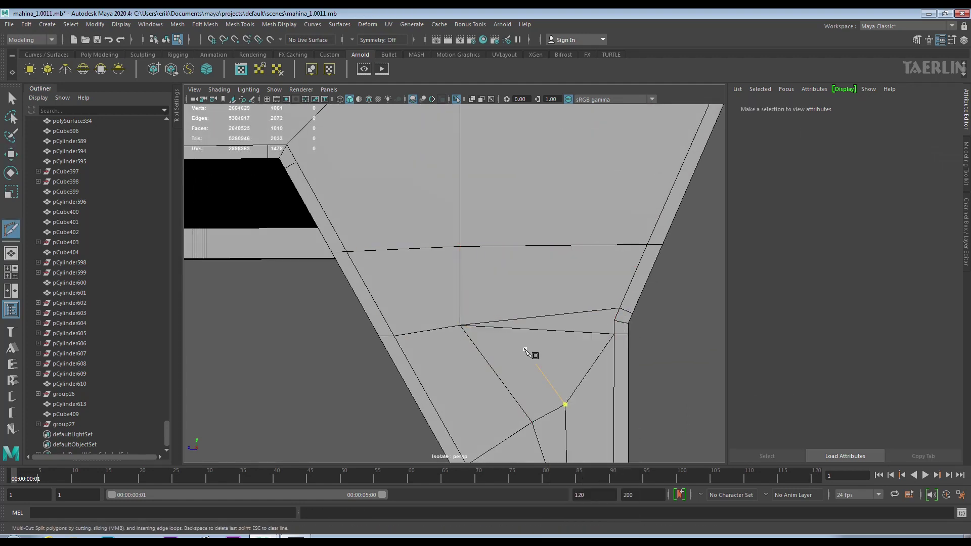
{"action": "key", "text": "ctrl+z"}
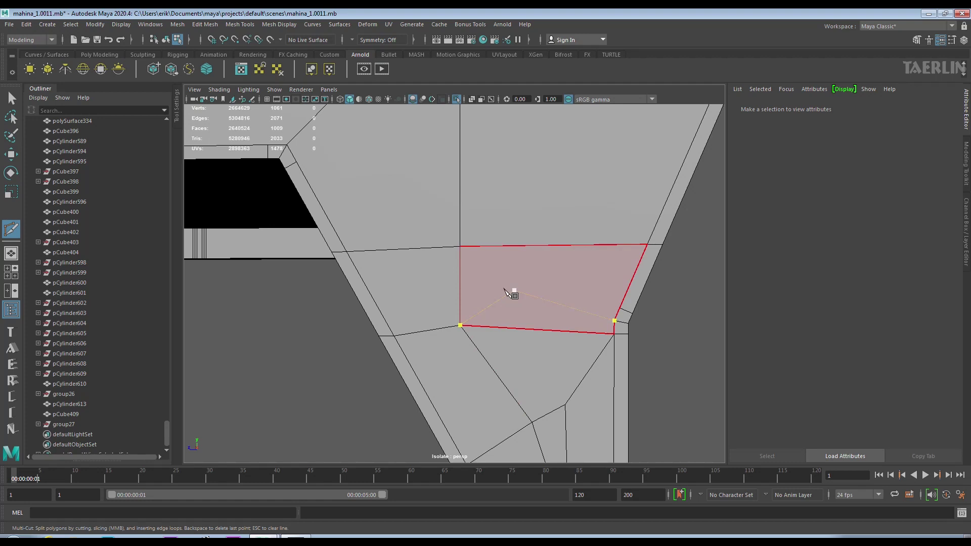
{"action": "left_click", "coordinate": [617, 309]}
{"action": "key", "text": "Return"}
Adjust the new cut vertex at the stepped corner, then go back to Multi-Cut.
{"action": "key", "text": "w"}
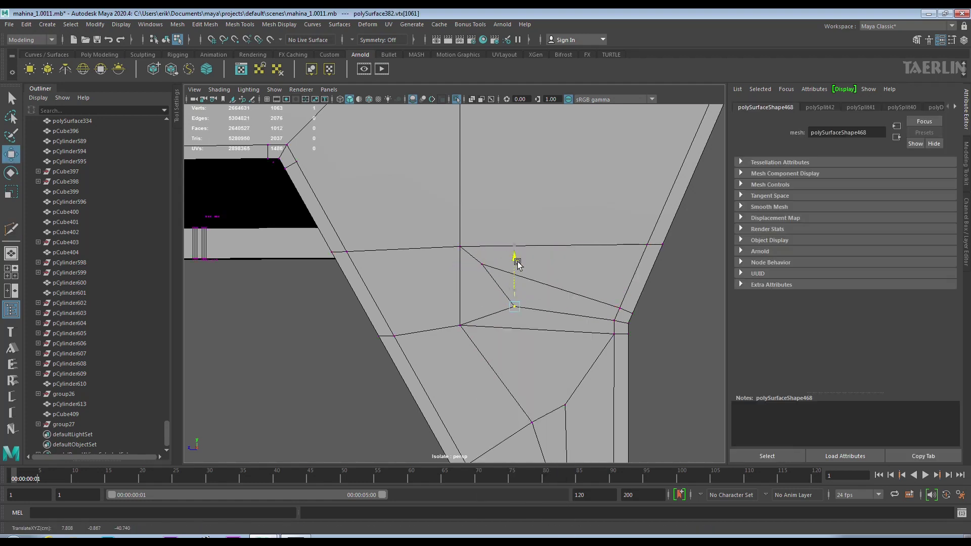
{"action": "scroll", "coordinate": [522, 254], "scroll_direction": "up", "scroll_amount": 2}
{"action": "scroll", "coordinate": [573, 308], "scroll_direction": "down", "scroll_amount": 5}
{"action": "scroll", "coordinate": [611, 305], "scroll_direction": "down", "scroll_amount": 3}
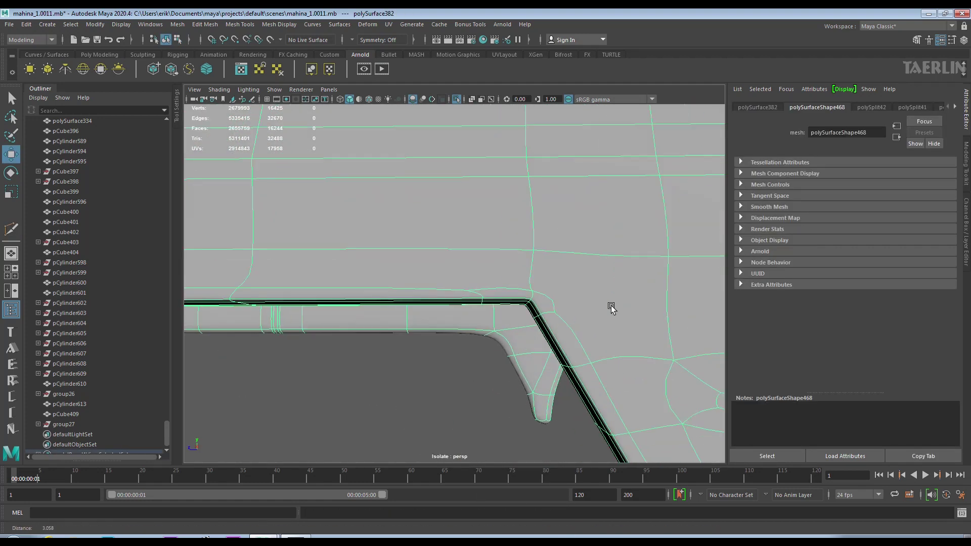
{"action": "key", "text": "g"}
{"action": "scroll", "coordinate": [465, 213], "scroll_direction": "up", "scroll_amount": 2}
{"action": "scroll", "coordinate": [473, 273], "scroll_direction": "up", "scroll_amount": 2}
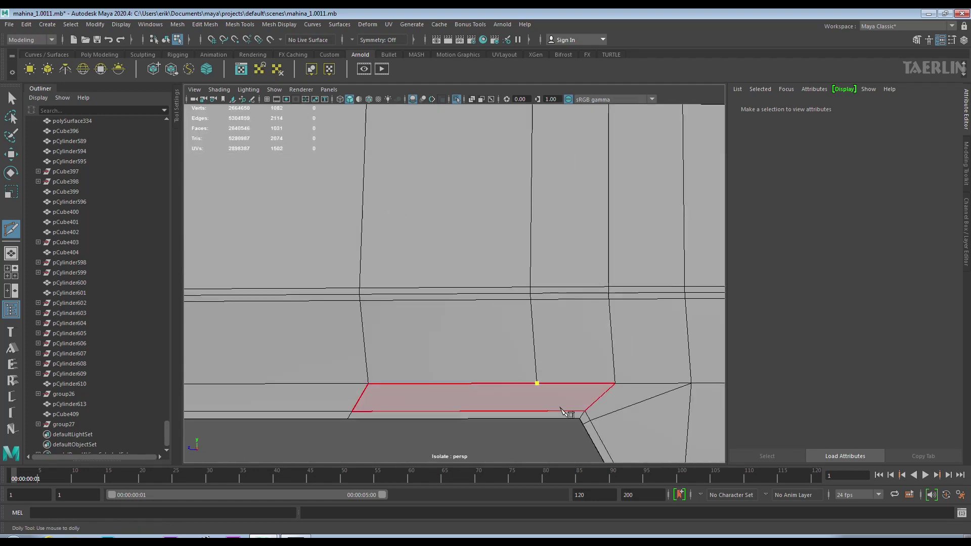
{"action": "scroll", "coordinate": [505, 308], "scroll_direction": "up", "scroll_amount": 2}
{"action": "scroll", "coordinate": [602, 234], "scroll_direction": "up", "scroll_amount": 2}
{"action": "scroll", "coordinate": [601, 234], "scroll_direction": "down", "scroll_amount": 2}
{"action": "scroll", "coordinate": [472, 249], "scroll_direction": "up", "scroll_amount": 2}
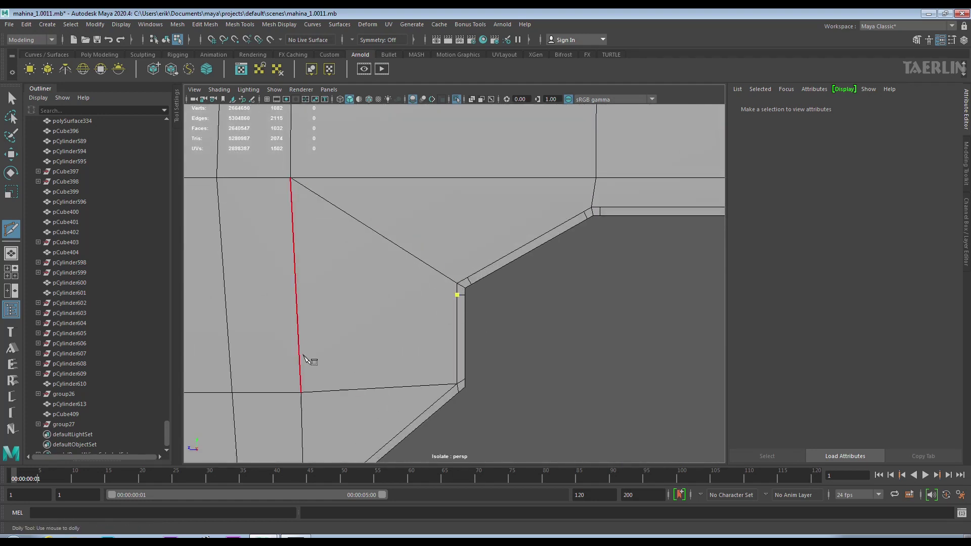
Slice a new edge across the corner face below the side recess.
{"action": "left_click", "coordinate": [373, 296]}
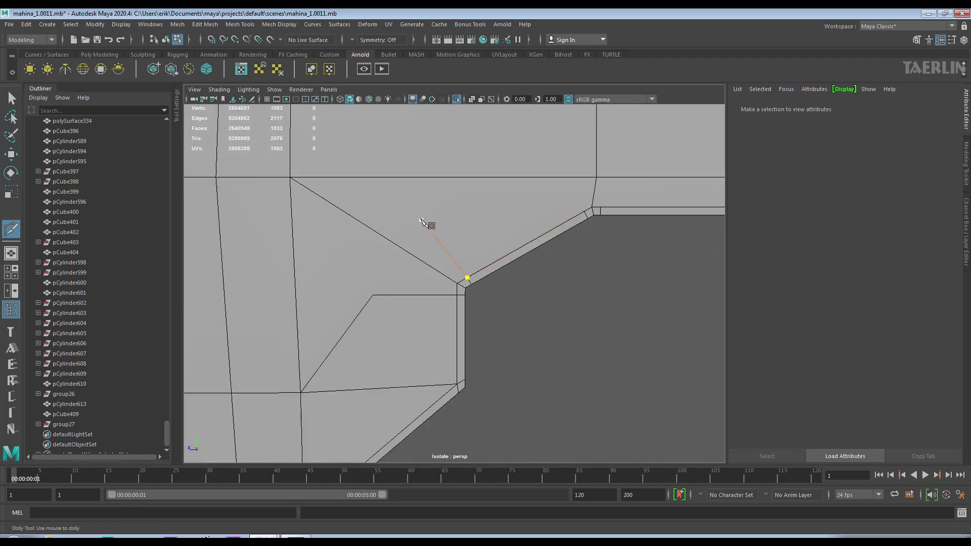
{"action": "scroll", "coordinate": [389, 280], "scroll_direction": "down", "scroll_amount": 2}
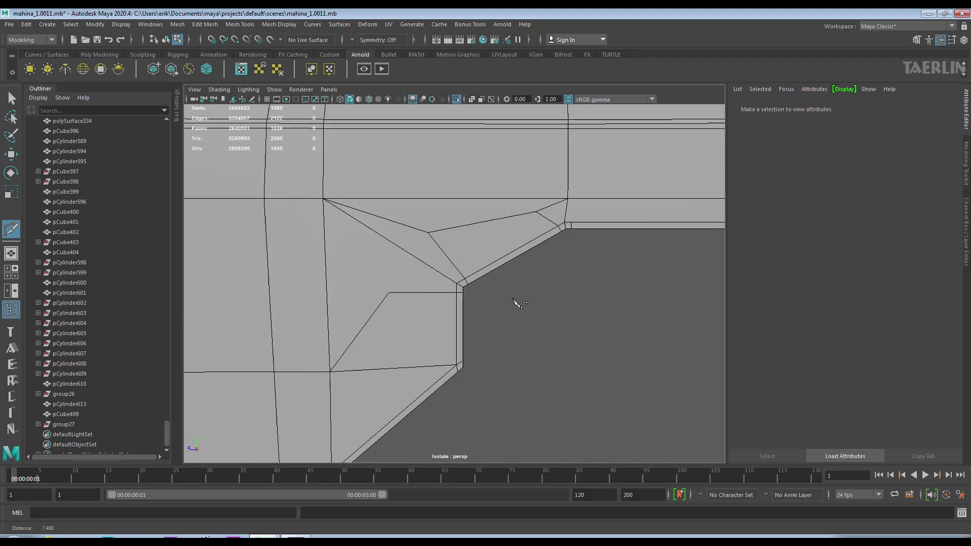
{"action": "scroll", "coordinate": [516, 299], "scroll_direction": "up", "scroll_amount": 2}
{"action": "scroll", "coordinate": [527, 321], "scroll_direction": "up", "scroll_amount": 2}
{"action": "key", "text": "w"}
{"action": "key", "text": "y"}
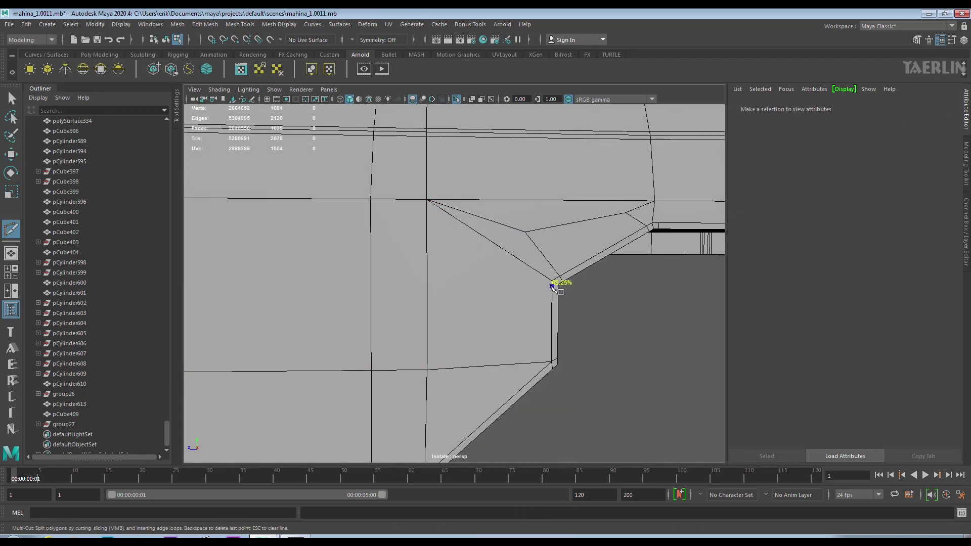
{"action": "left_click", "coordinate": [452, 364]}
{"action": "key", "text": "Return"}
Complete the pending corner cut and view the whole hull at an angle.
{"action": "scroll", "coordinate": [488, 341], "scroll_direction": "down", "scroll_amount": 2}
{"action": "scroll", "coordinate": [449, 271], "scroll_direction": "down", "scroll_amount": 2}
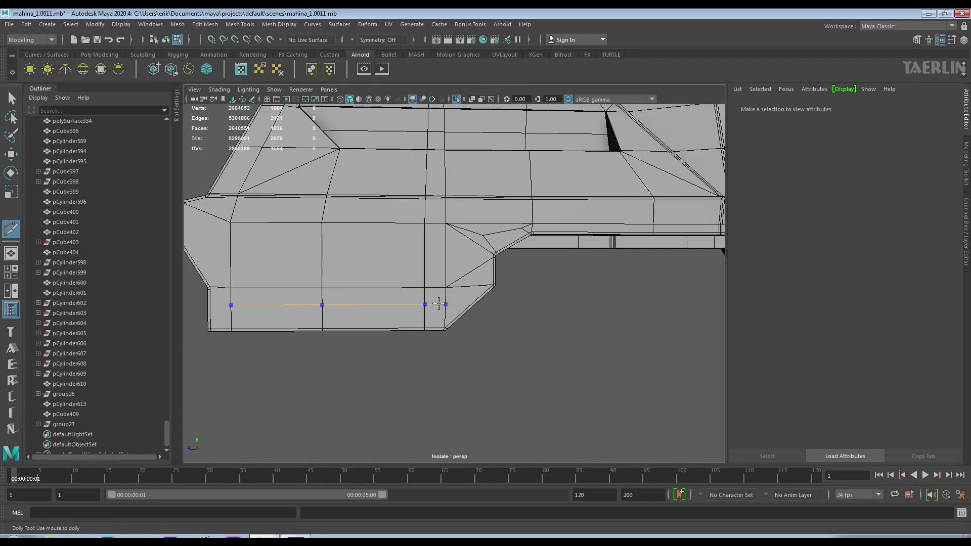
{"action": "scroll", "coordinate": [465, 300], "scroll_direction": "up", "scroll_amount": 2}
{"action": "scroll", "coordinate": [514, 282], "scroll_direction": "up", "scroll_amount": 2}
{"action": "scroll", "coordinate": [570, 262], "scroll_direction": "up", "scroll_amount": 2}
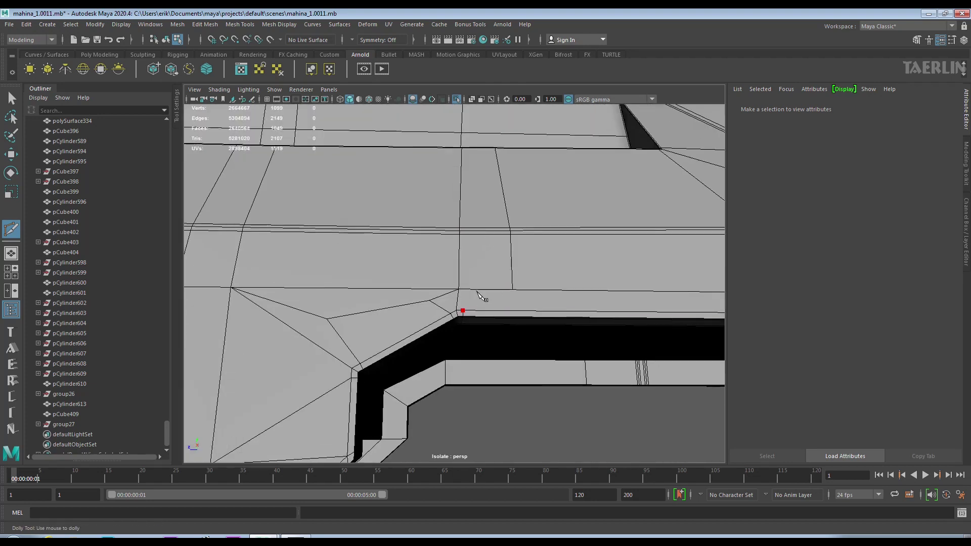
{"action": "scroll", "coordinate": [454, 284], "scroll_direction": "down", "scroll_amount": 3}
{"action": "key", "text": "Return"}
{"action": "middle_click_drag", "start_coordinate": [470, 243], "coordinate": [531, 260], "text": "alt"}
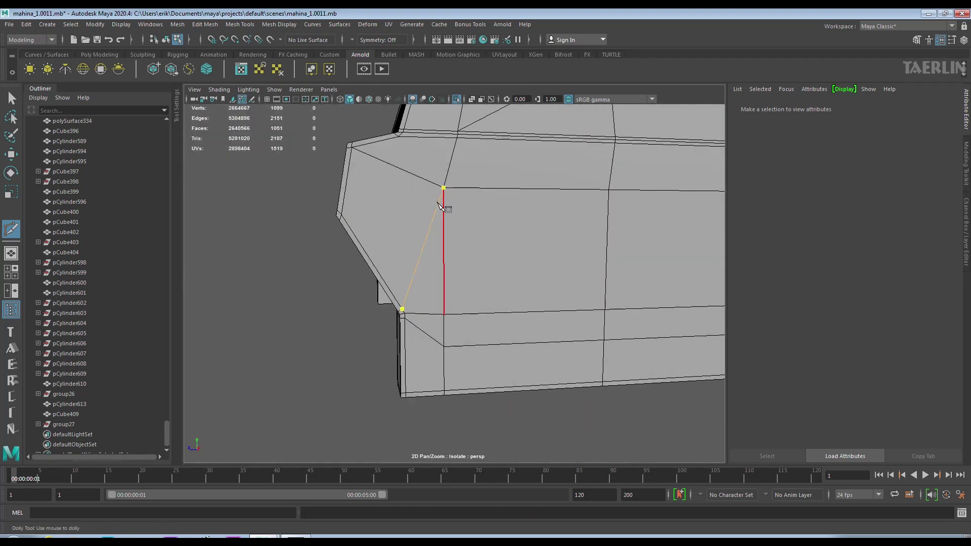
{"action": "scroll", "coordinate": [531, 261], "scroll_direction": "down", "scroll_amount": 5}
{"action": "left_click_drag", "start_coordinate": [556, 304], "coordinate": [471, 323], "text": "alt"}
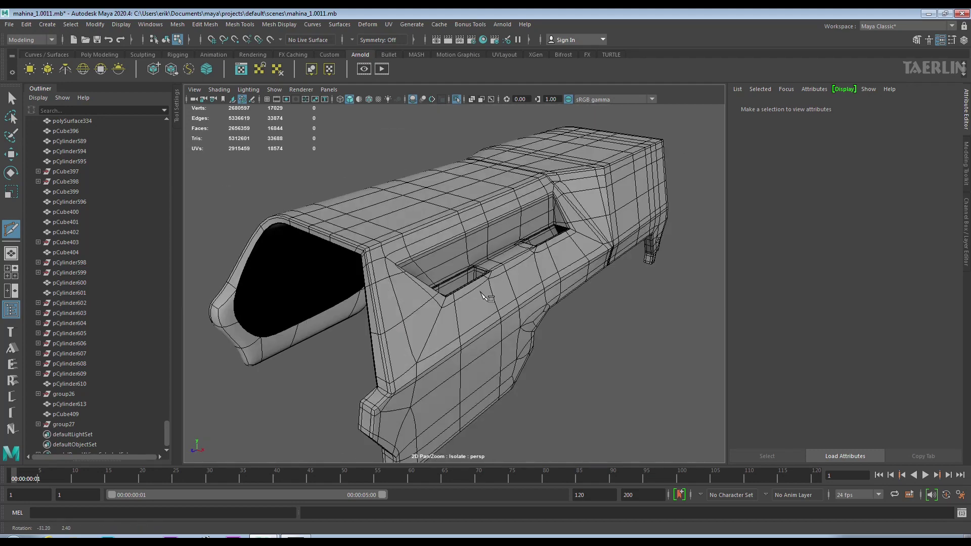
Try mirroring the hull, undo it, and begin a vertical cut down the side.
{"action": "key", "text": "w"}
{"action": "left_click", "coordinate": [470, 323]}
{"action": "right_click_drag", "start_coordinate": [470, 323], "coordinate": [404, 277], "text": "shift"}
{"action": "mouse_move", "coordinate": [405, 277]}
{"action": "left_mouse_down", "text": "alt"}
{"action": "mouse_move", "coordinate": [366, 165]}
{"action": "mouse_move", "coordinate": [486, 277]}
{"action": "mouse_move", "coordinate": [462, 264]}
{"action": "mouse_move", "coordinate": [557, 285]}
{"action": "mouse_move", "coordinate": [531, 323]}
{"action": "left_mouse_up", "text": "alt"}
{"action": "key", "text": "q"}
{"action": "right_click_drag", "start_coordinate": [531, 324], "coordinate": [515, 354], "text": "shift"}
{"action": "left_click", "coordinate": [513, 304], "text": "ctrl"}
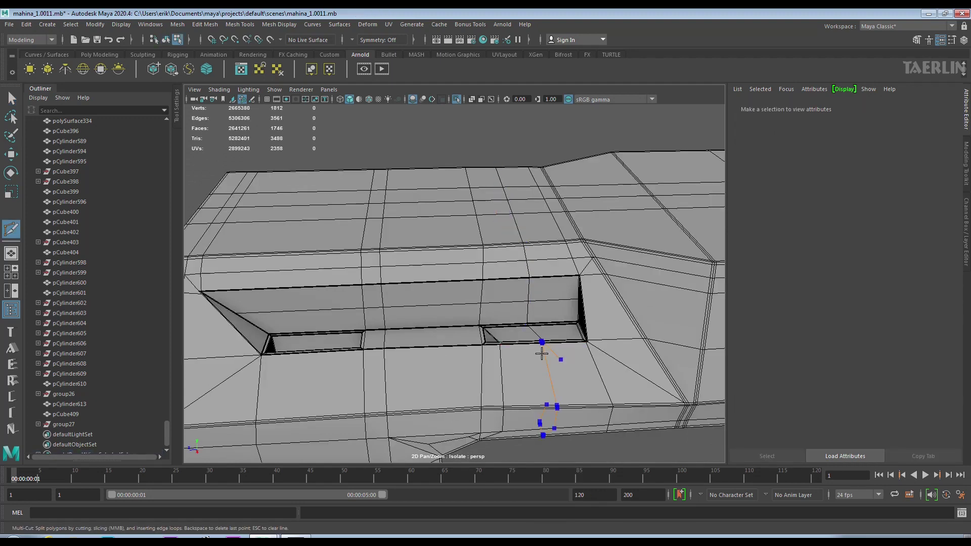
Commit the side cut points, start another corner cut, then undo it.
{"action": "key", "text": "Return"}
{"action": "scroll", "coordinate": [542, 354], "scroll_direction": "down", "scroll_amount": 2}
{"action": "left_click", "coordinate": [531, 286]}
{"action": "scroll", "coordinate": [502, 288], "scroll_direction": "up", "scroll_amount": 2}
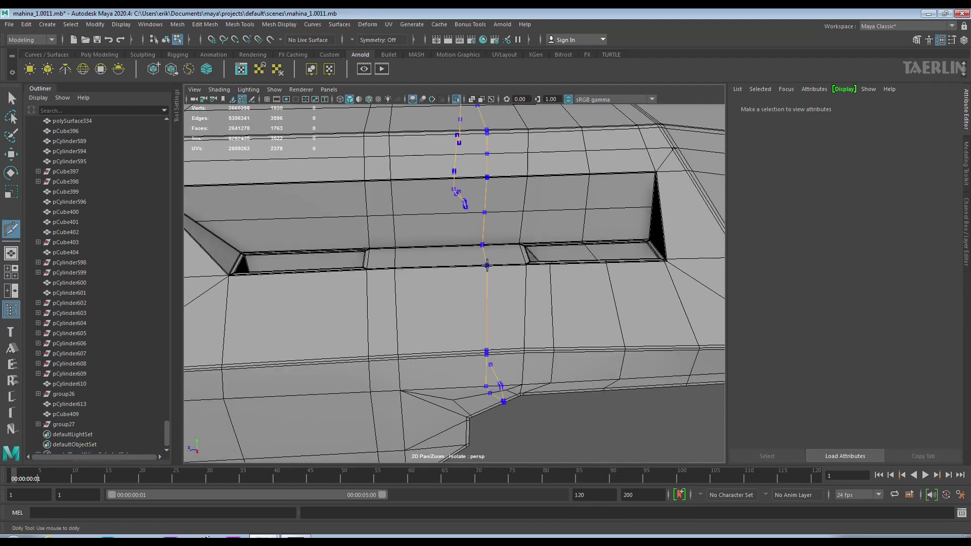
{"action": "scroll", "coordinate": [525, 351], "scroll_direction": "up", "scroll_amount": 3}
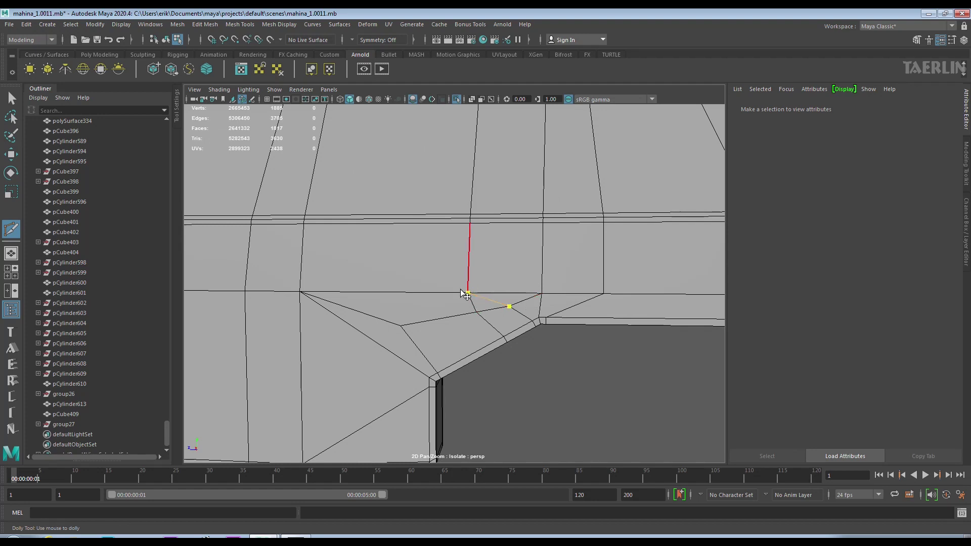
{"action": "right_click", "coordinate": [494, 324]}
{"action": "key", "text": "ctrl+z"}
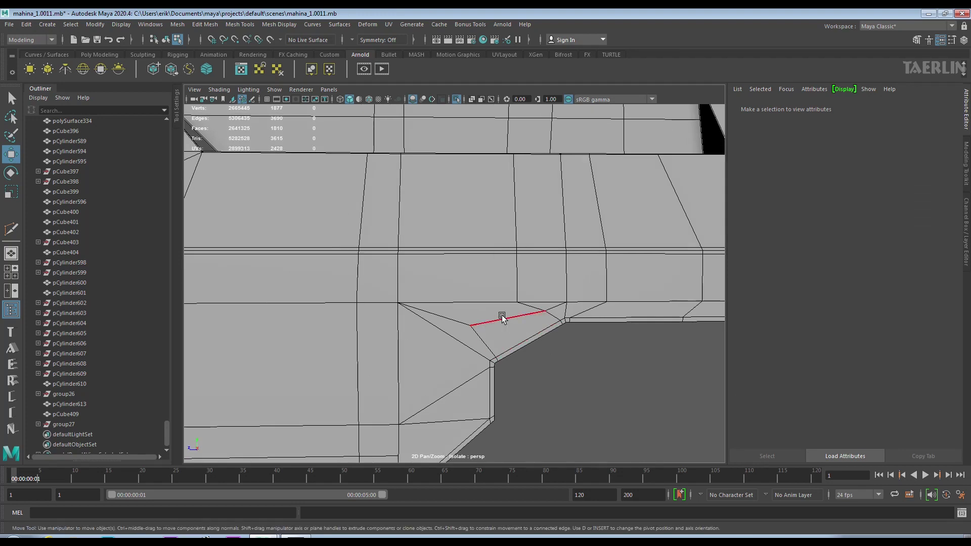
Select the face beside the stepped corner and switch back to cutting.
{"action": "left_click", "coordinate": [502, 317]}
{"action": "right_click", "coordinate": [445, 313], "text": "shift"}
{"action": "key", "text": "ctrl+z"}
{"action": "left_click", "coordinate": [471, 278]}
{"action": "right_click_drag", "start_coordinate": [485, 276], "coordinate": [432, 278], "text": "shift"}
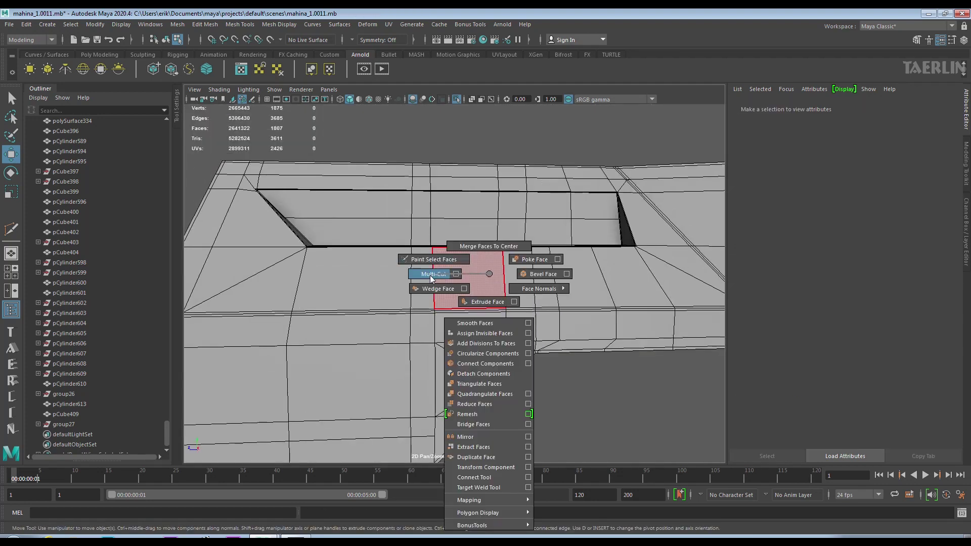
{"action": "left_click", "coordinate": [433, 276]}
Insert an edge loop around the side recess.
{"action": "scroll", "coordinate": [474, 285], "scroll_direction": "up", "scroll_amount": 3}
{"action": "middle_click_drag", "start_coordinate": [474, 284], "coordinate": [423, 324], "text": "alt"}
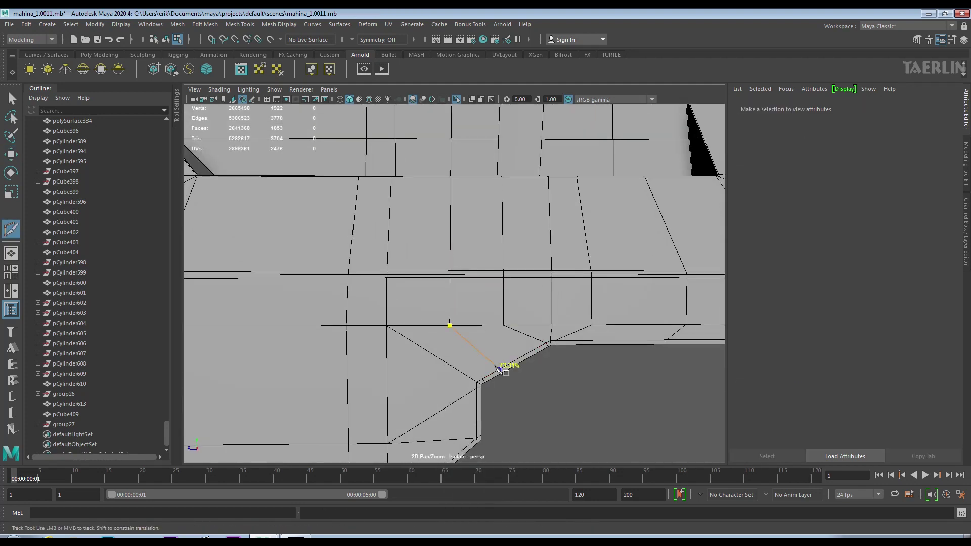
{"action": "scroll", "coordinate": [566, 451], "scroll_direction": "down", "scroll_amount": 1}
{"action": "left_click_drag", "start_coordinate": [561, 448], "coordinate": [490, 386], "text": "alt"}
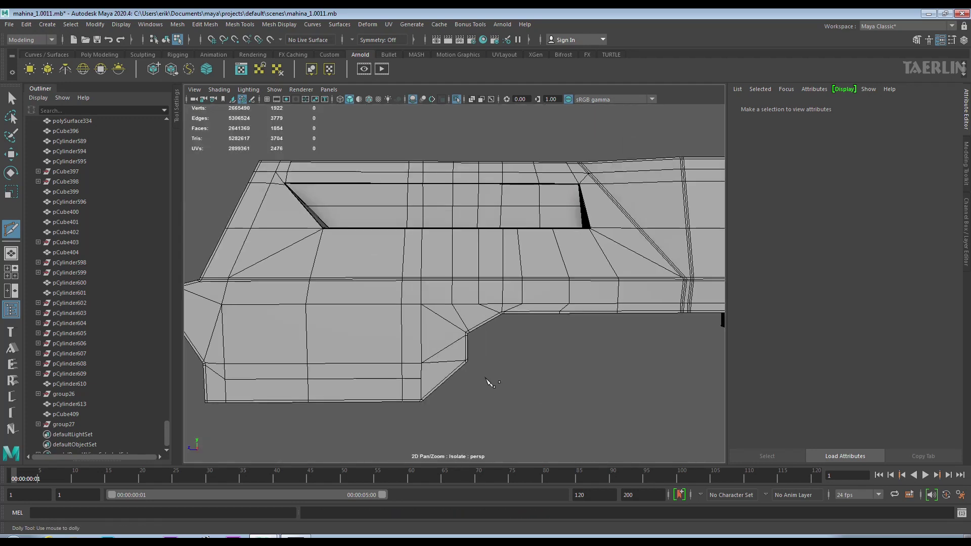
{"action": "scroll", "coordinate": [577, 372], "scroll_direction": "down", "scroll_amount": 2}
{"action": "left_click_drag", "start_coordinate": [490, 341], "coordinate": [467, 348], "text": "alt"}
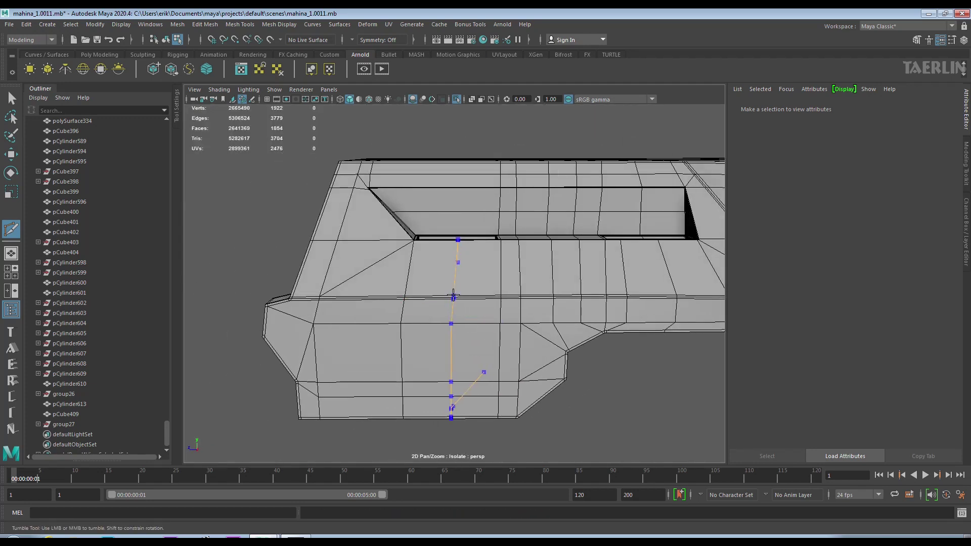
{"action": "left_click_drag", "start_coordinate": [453, 296], "coordinate": [505, 314], "text": "alt"}
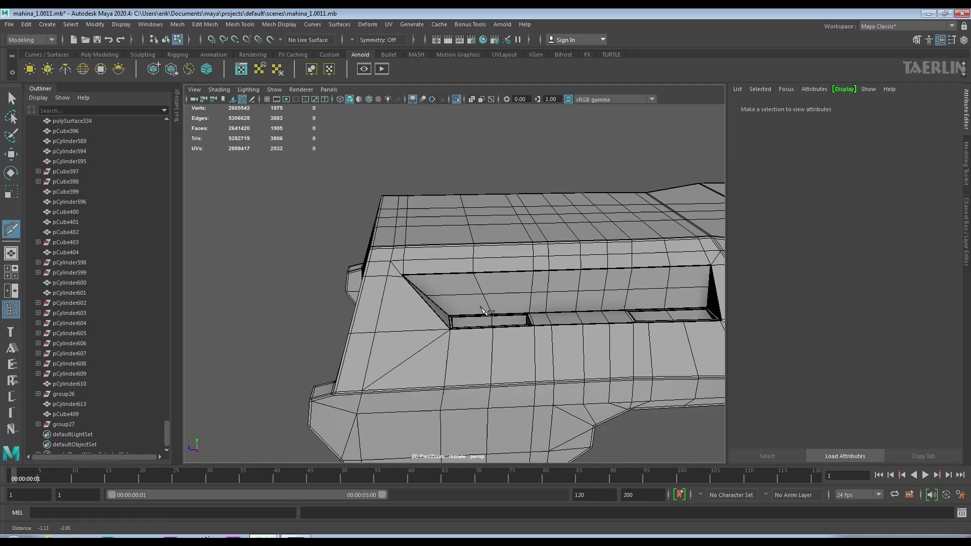
{"action": "scroll", "coordinate": [531, 324], "scroll_direction": "down", "scroll_amount": 2}
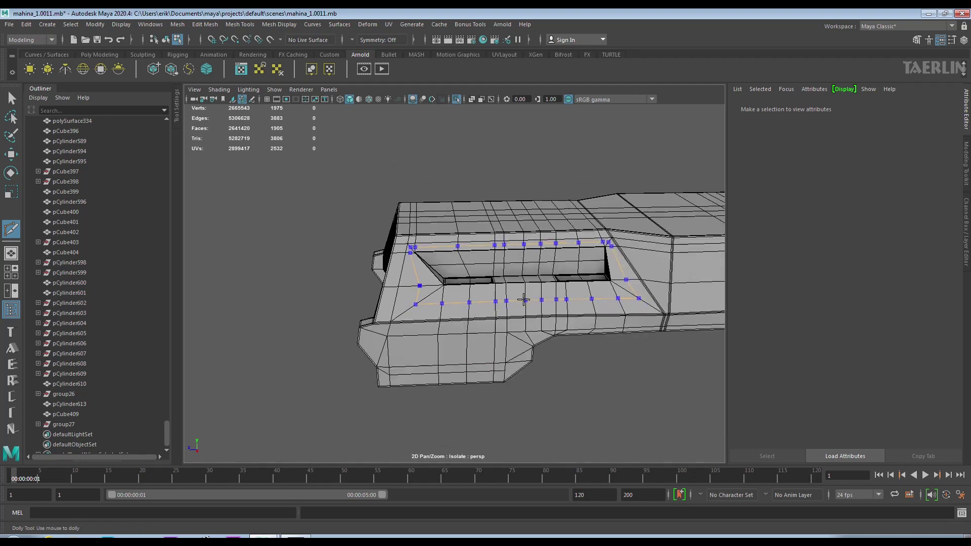
{"action": "left_click_drag", "start_coordinate": [523, 300], "coordinate": [479, 254], "text": "alt"}
{"action": "left_click", "coordinate": [514, 288]}
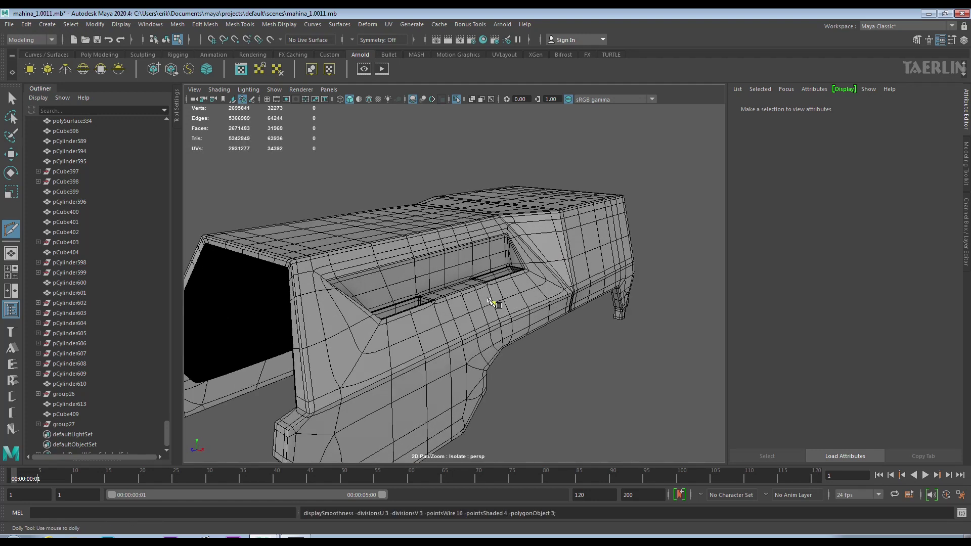
Add a cut across the hull's side faces toward the front.
{"action": "scroll", "coordinate": [479, 254], "scroll_direction": "up", "scroll_amount": 3}
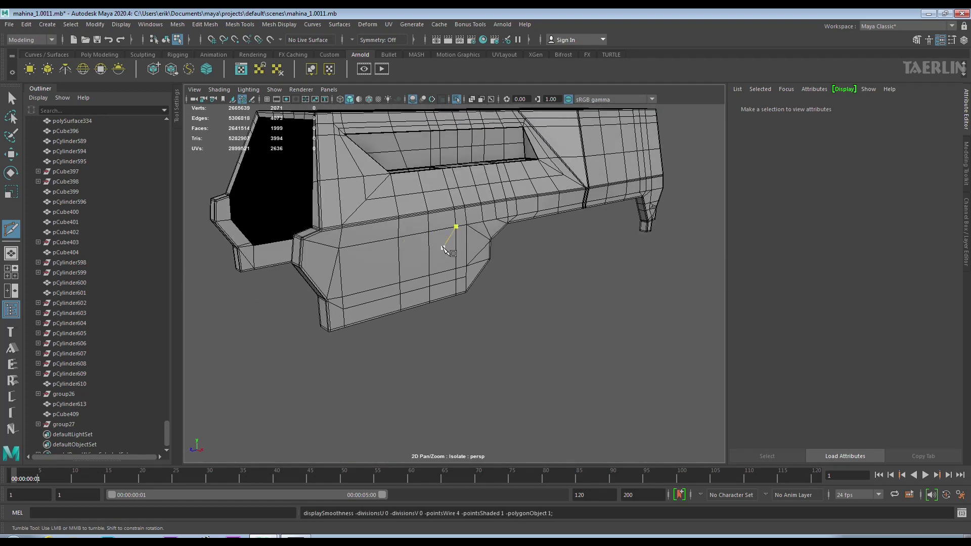
{"action": "left_click", "coordinate": [391, 236], "text": "ctrl"}
{"action": "scroll", "coordinate": [389, 240], "scroll_direction": "up", "scroll_amount": 3}
{"action": "scroll", "coordinate": [517, 280], "scroll_direction": "up", "scroll_amount": 3}
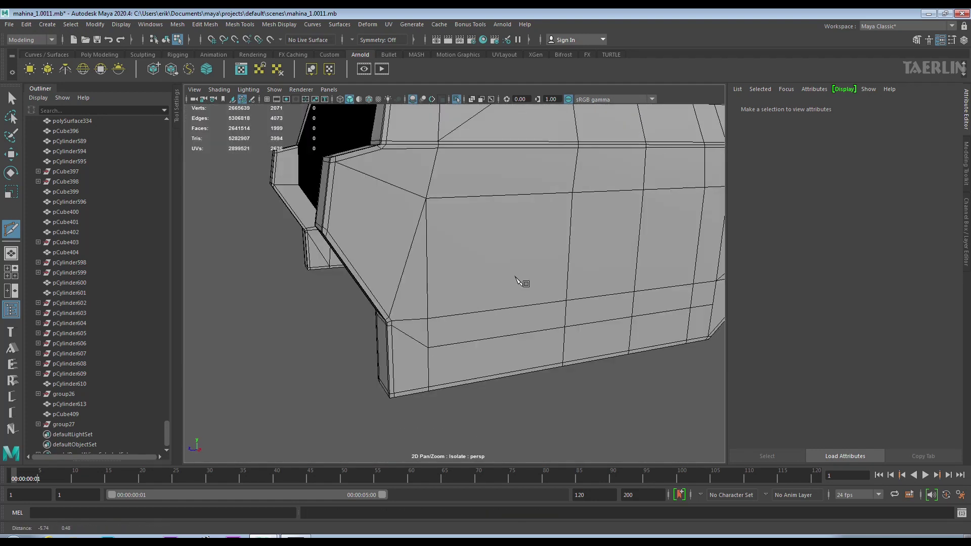
{"action": "scroll", "coordinate": [526, 281], "scroll_direction": "down", "scroll_amount": 3}
{"action": "left_click_drag", "start_coordinate": [525, 280], "coordinate": [455, 259], "text": "alt"}
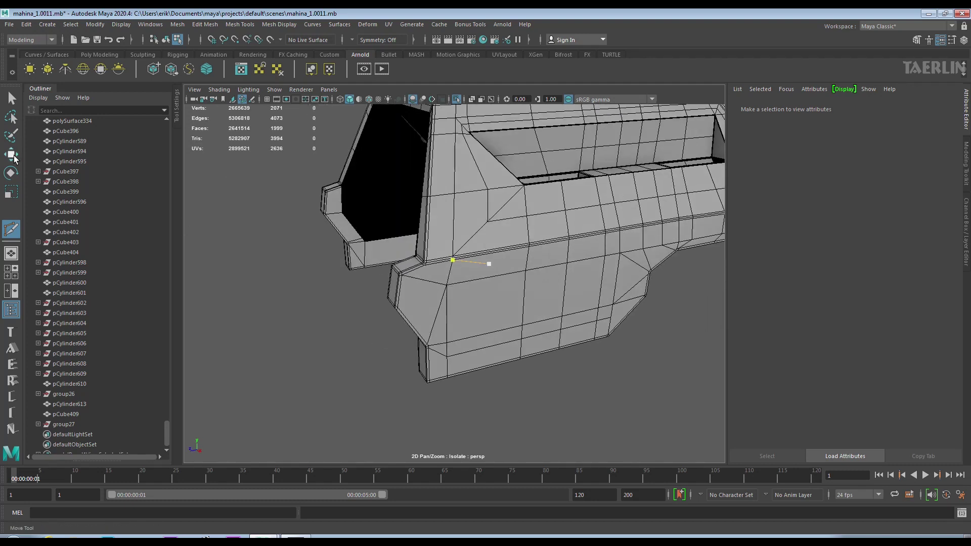
Mirror the hull mesh, merging border vertices at threshold 3.075 for 2149 verts.
{"action": "key", "text": "w"}
{"action": "left_click", "coordinate": [579, 261]}
{"action": "scroll", "coordinate": [579, 260], "scroll_direction": "down", "scroll_amount": 5}
{"action": "scroll", "coordinate": [490, 228], "scroll_direction": "up", "scroll_amount": 3}
{"action": "mouse_move", "coordinate": [490, 228]}
{"action": "left_mouse_down", "text": "alt"}
{"action": "mouse_move", "coordinate": [462, 306]}
{"action": "mouse_move", "coordinate": [429, 210]}
{"action": "left_mouse_up", "text": "alt"}
{"action": "mouse_move", "coordinate": [429, 210]}
{"action": "right_mouse_down", "text": "shift"}
{"action": "mouse_move", "coordinate": [423, 312]}
{"action": "mouse_move", "coordinate": [400, 324]}
{"action": "right_mouse_up", "text": "shift"}
{"action": "right_click_drag", "start_coordinate": [434, 265], "coordinate": [480, 247]}
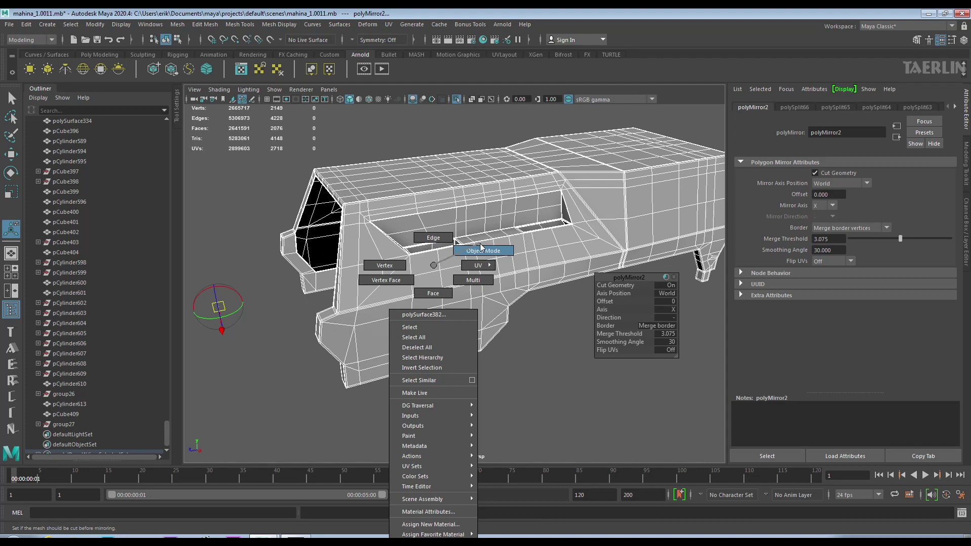
Select the mirrored hull, apply the Edit menu command, then deselect it.
{"action": "mouse_move", "coordinate": [481, 247]}
{"action": "left_mouse_down", "text": "alt"}
{"action": "mouse_move", "coordinate": [463, 242]}
{"action": "mouse_move", "coordinate": [477, 238]}
{"action": "left_mouse_up", "text": "alt"}
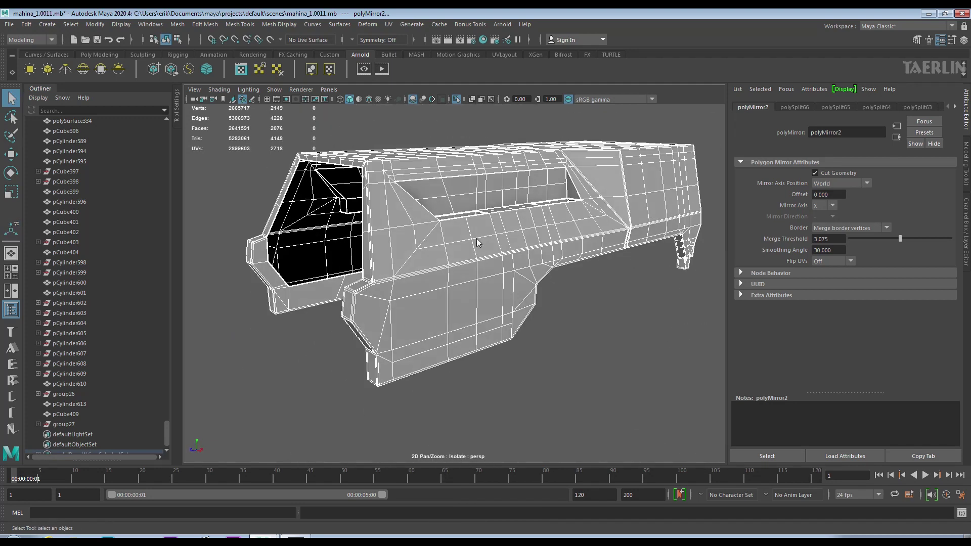
{"action": "left_click", "coordinate": [478, 297]}
{"action": "left_click", "coordinate": [26, 24]}
{"action": "left_click", "coordinate": [101, 105]}
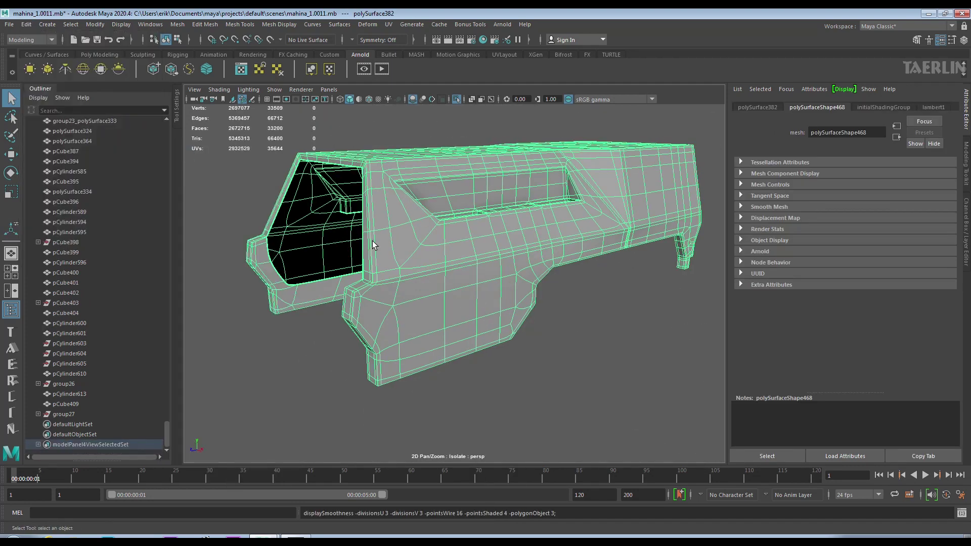
Turn off Isolate Select so the full vehicle shows around the hull.
{"action": "left_click_drag", "start_coordinate": [372, 241], "coordinate": [559, 325], "text": "alt"}
{"action": "left_click", "coordinate": [435, 305]}
{"action": "mouse_move", "coordinate": [435, 304]}
{"action": "left_mouse_down", "text": "alt"}
{"action": "mouse_move", "coordinate": [516, 305]}
{"action": "mouse_move", "coordinate": [433, 108]}
{"action": "left_mouse_up", "text": "alt"}
{"action": "left_click", "coordinate": [456, 99]}
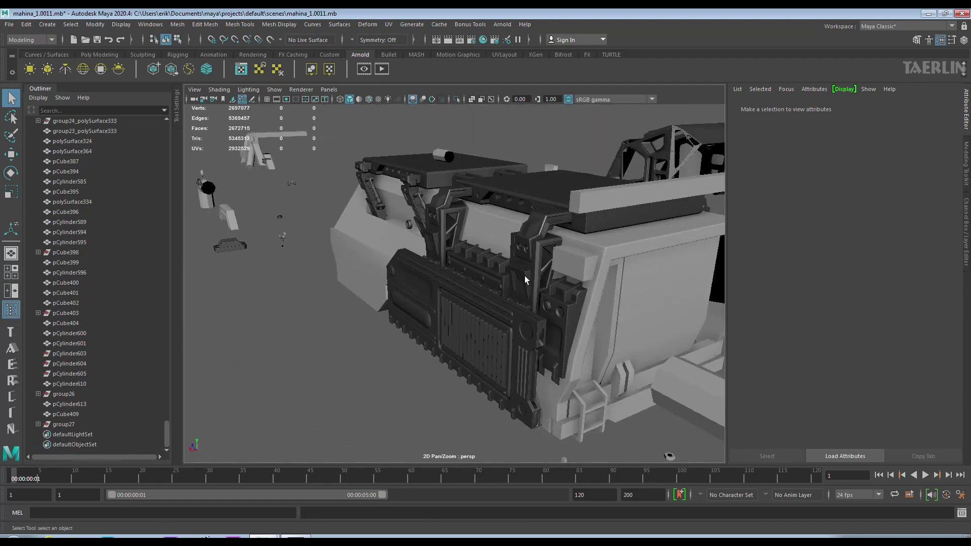